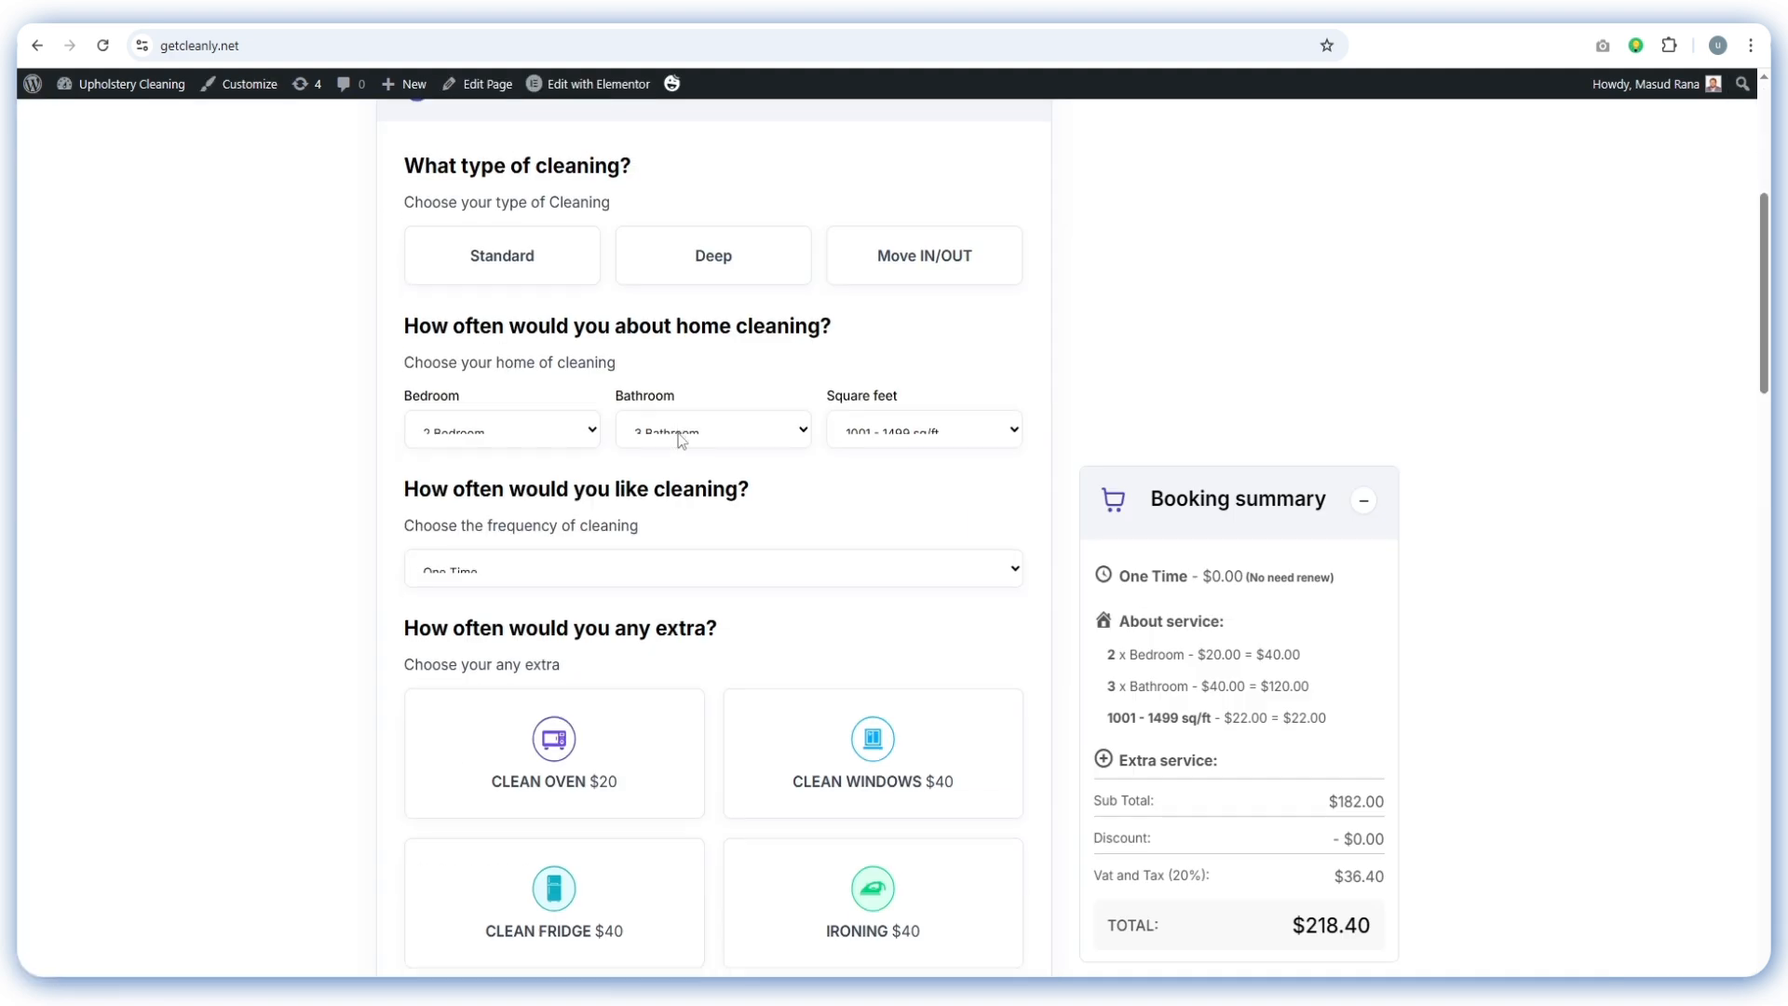
Set the booking form's title to "Schedule Your Cleaning" in the Cleanly form data settings
scroll(679, 419, down, 8)
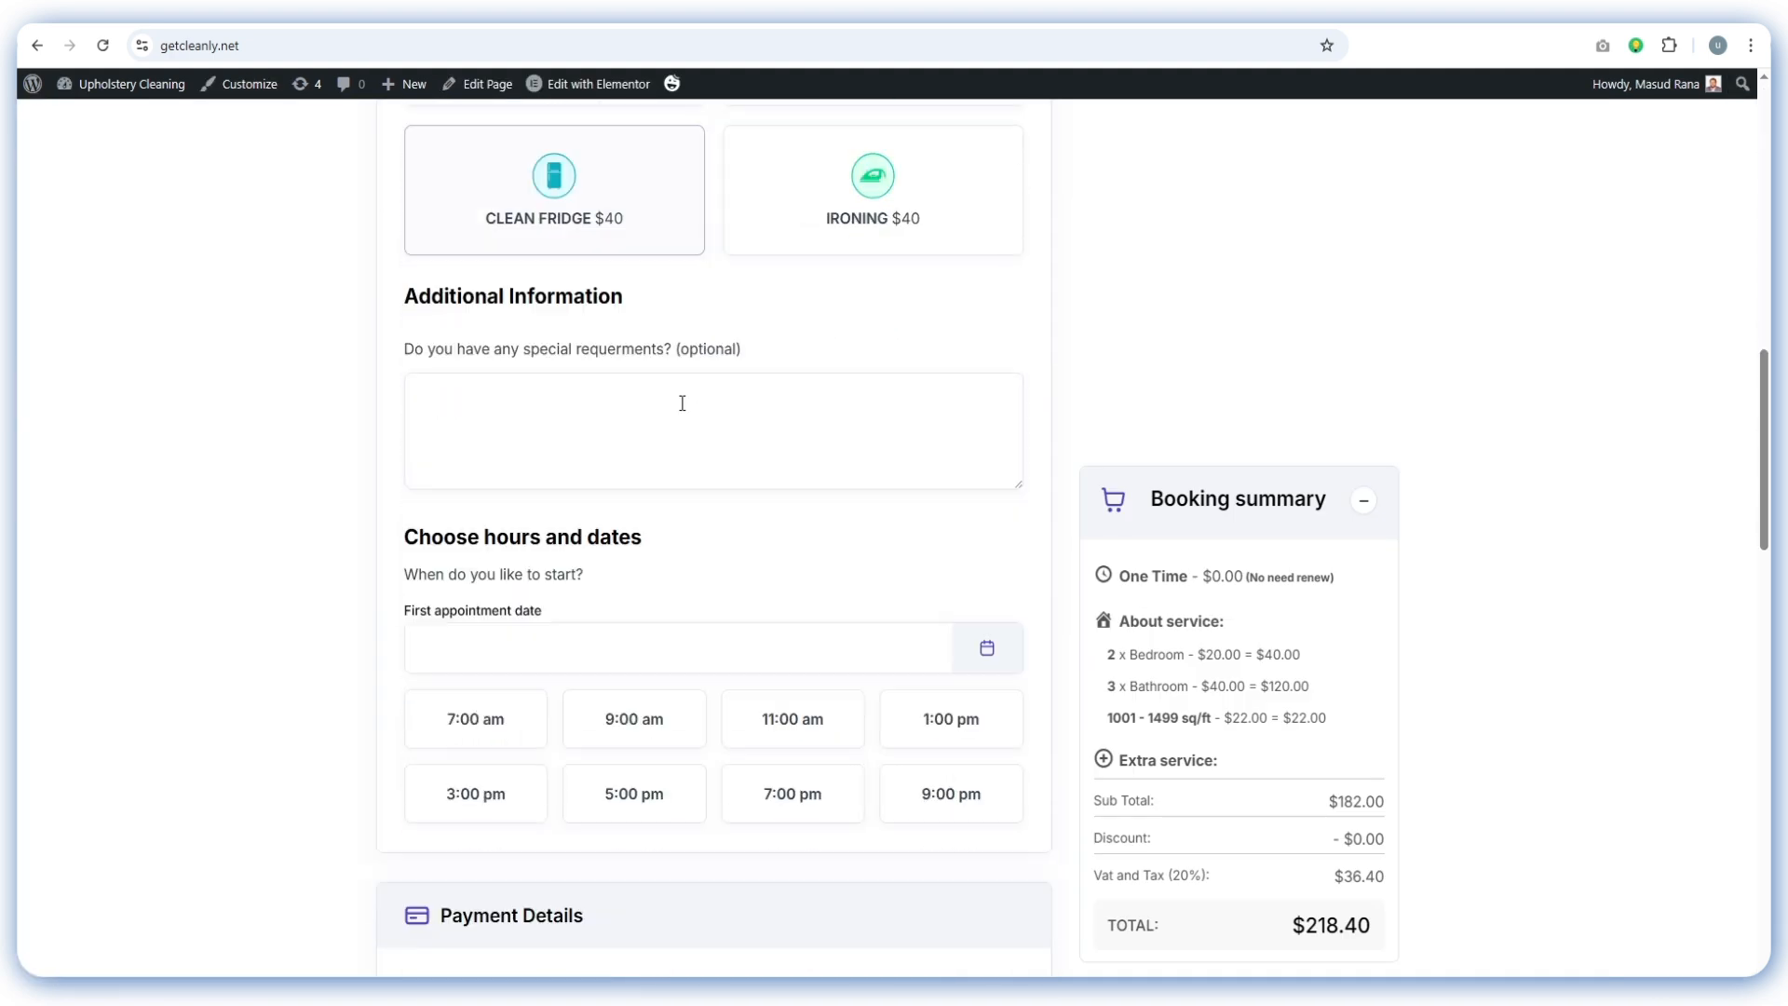
scroll(687, 679, down, 2)
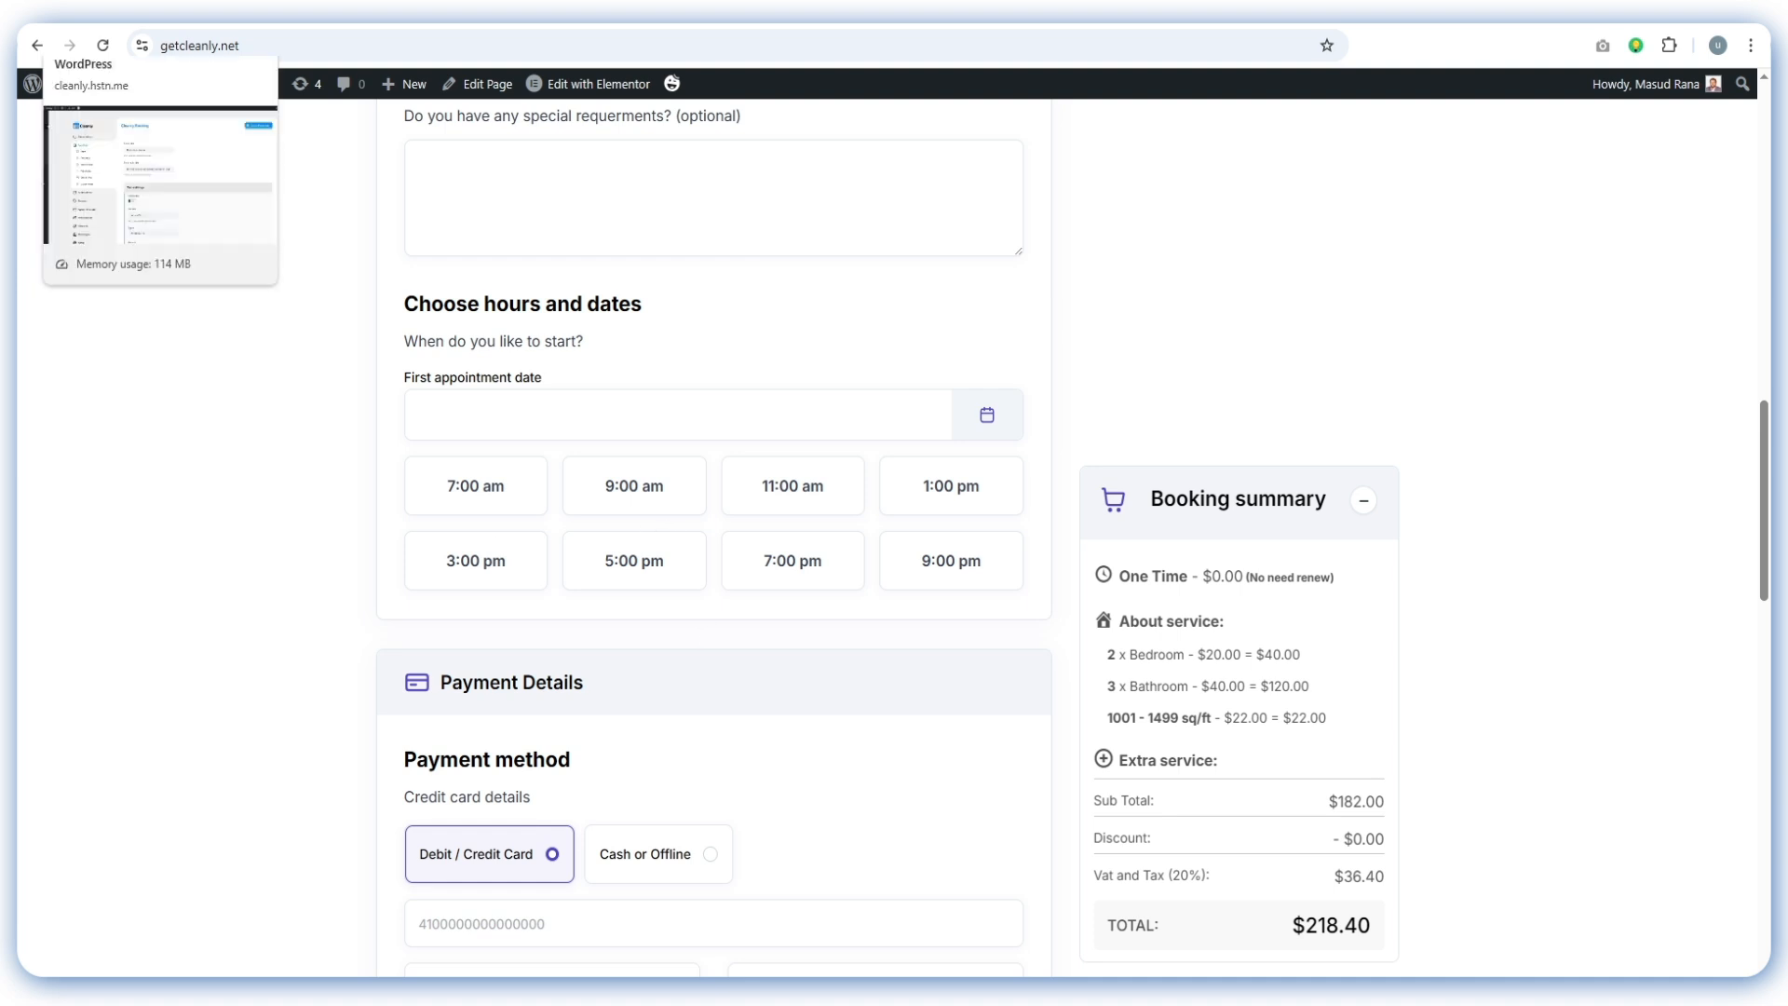
click(149, 15)
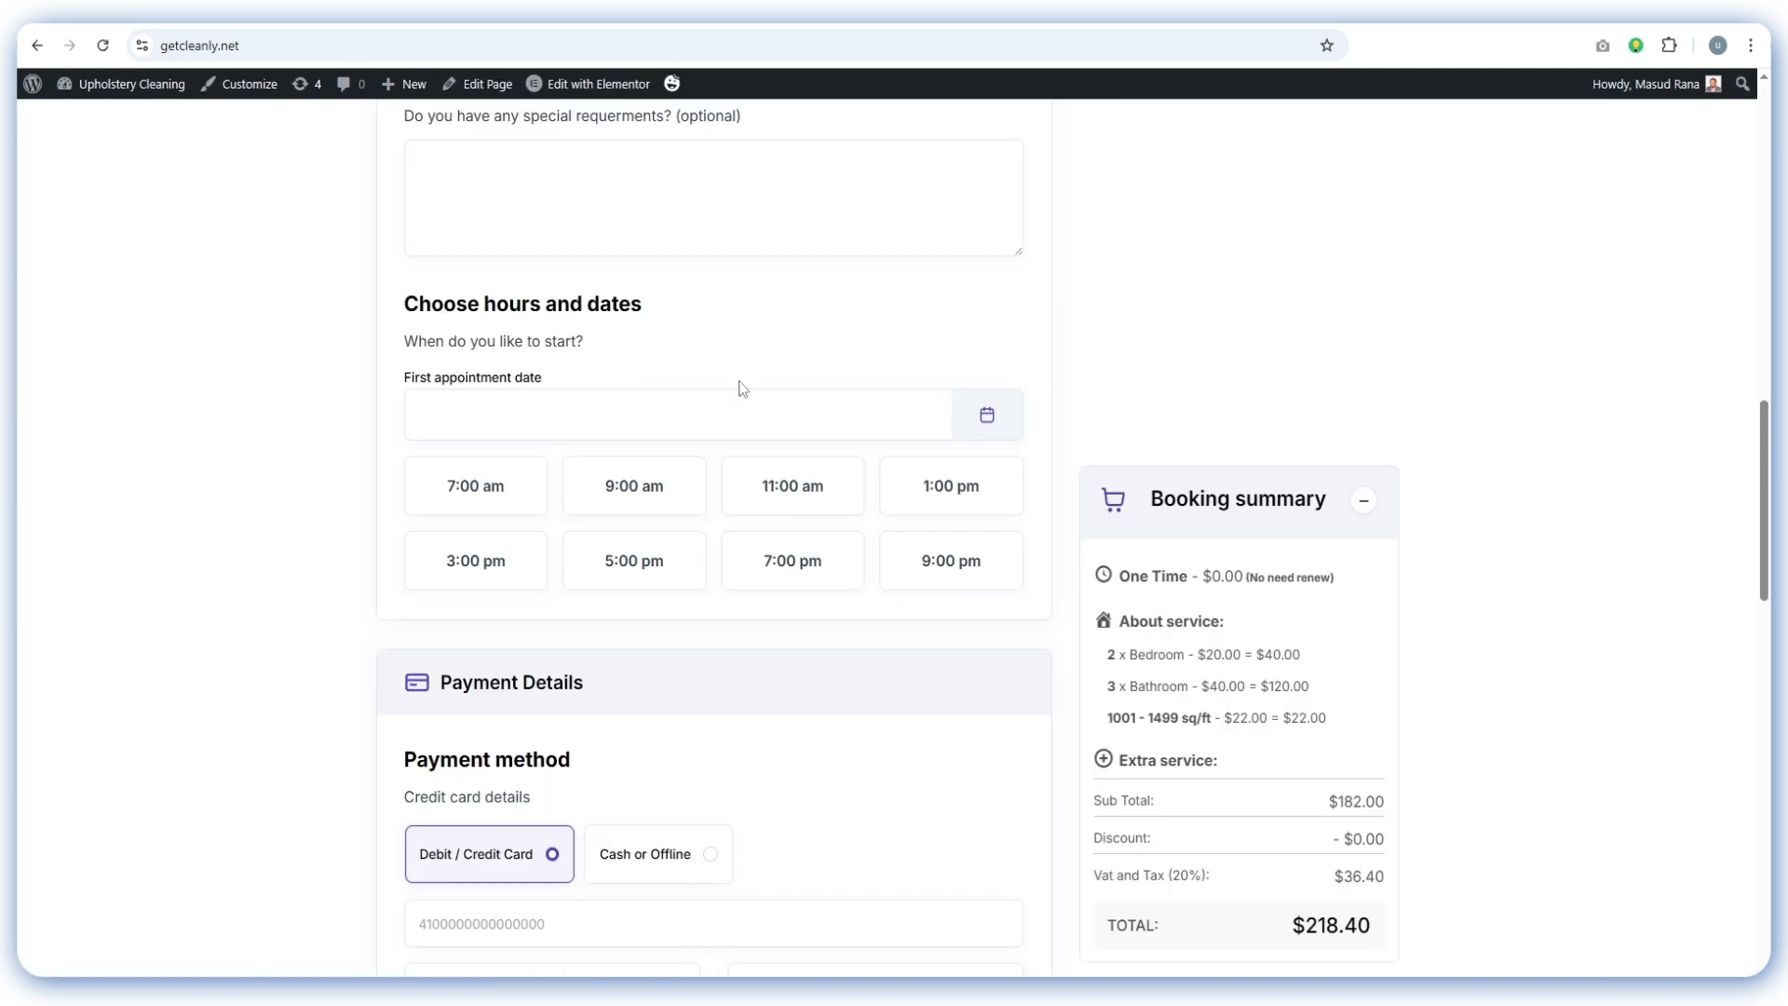
scroll(794, 487, up, 15)
drag(377, 331, 701, 365)
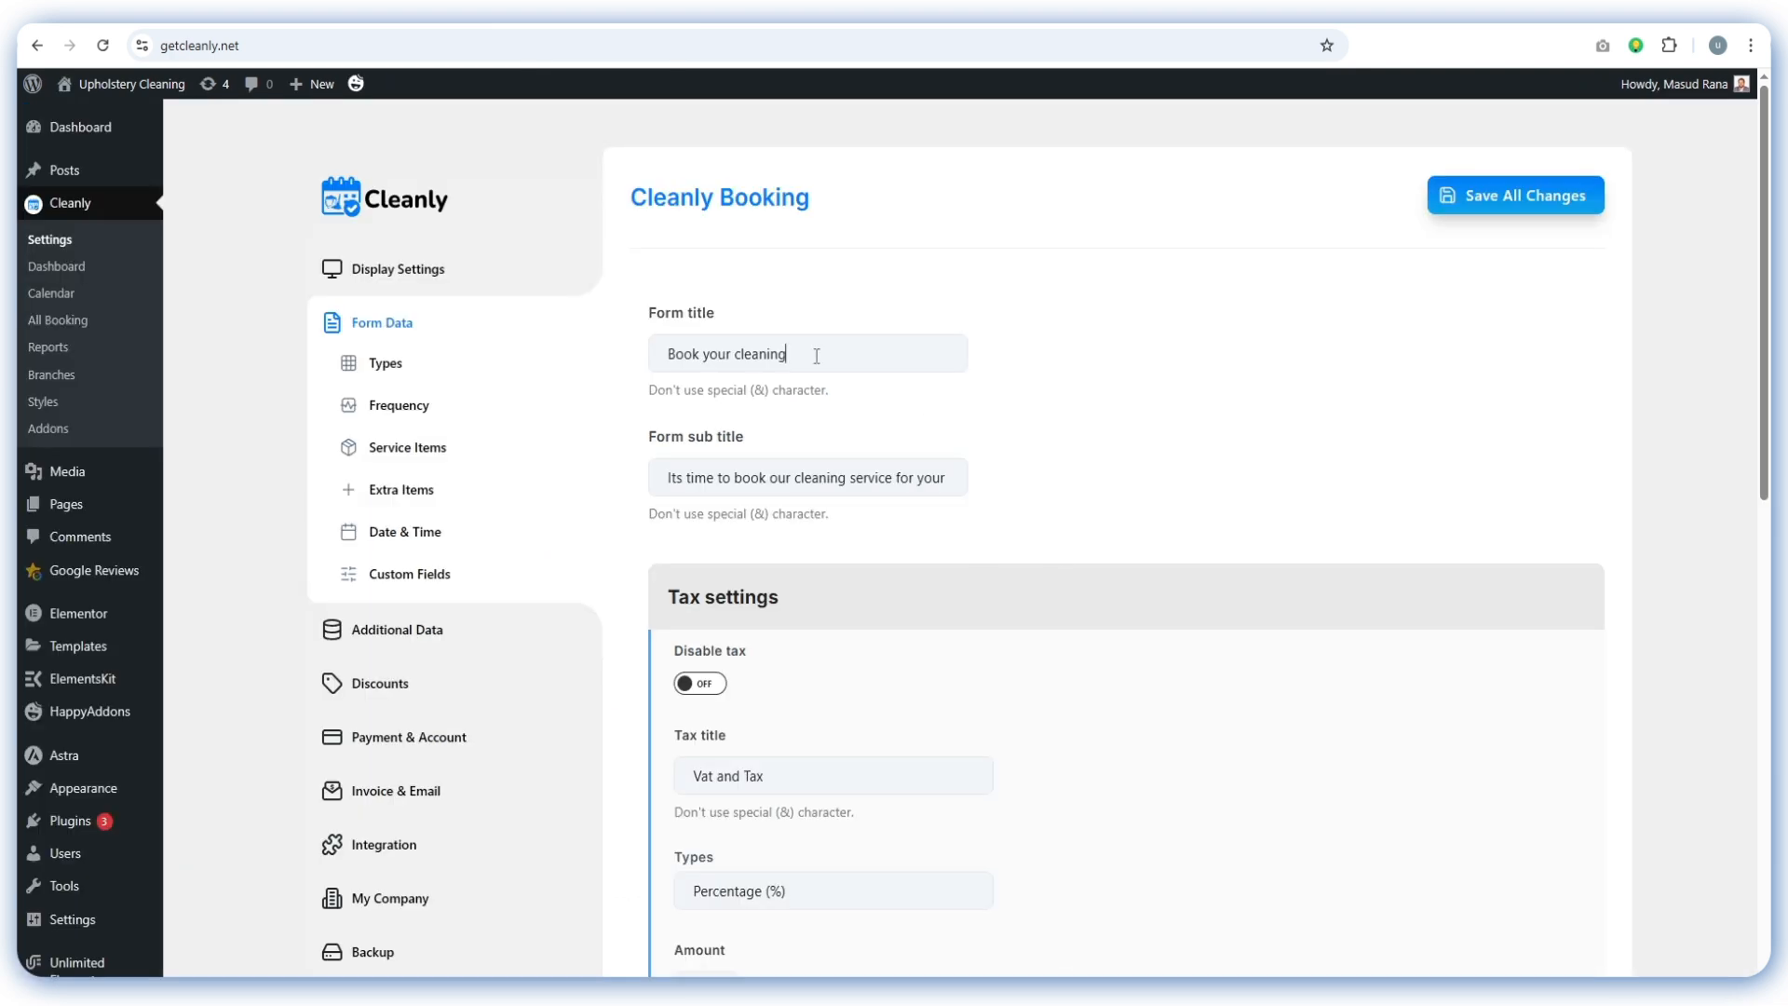
drag(786, 359, 614, 358)
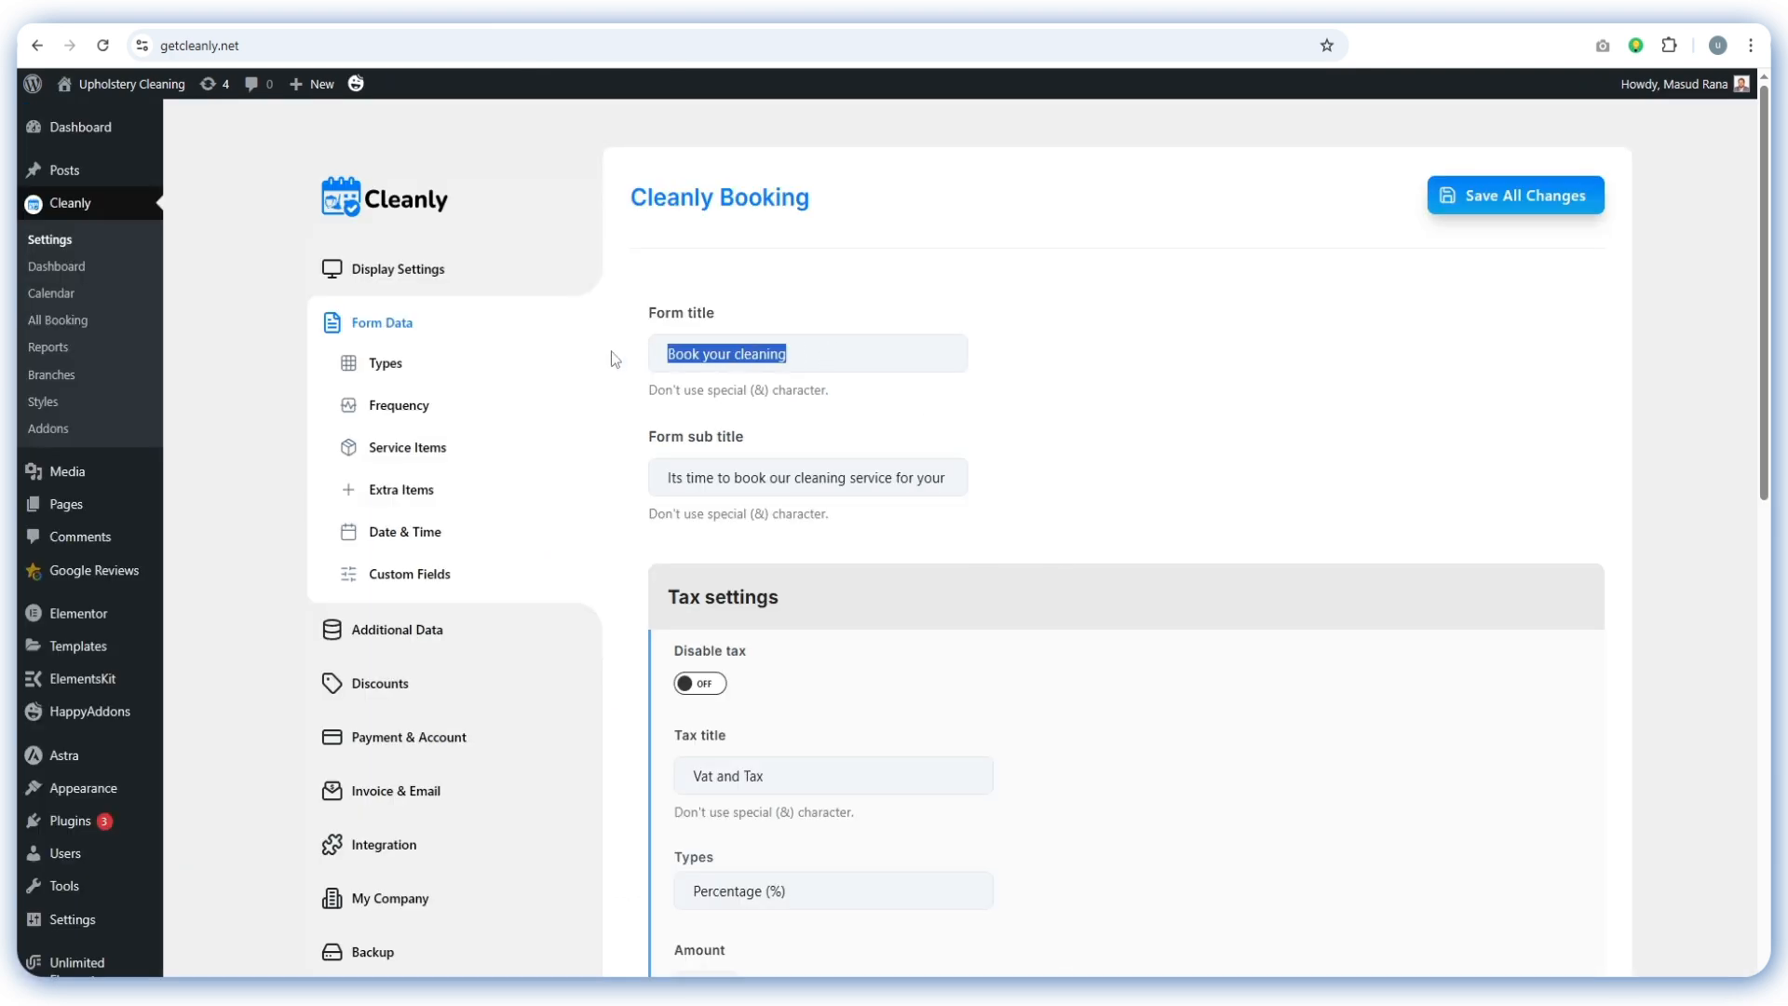
key(BackSpace)
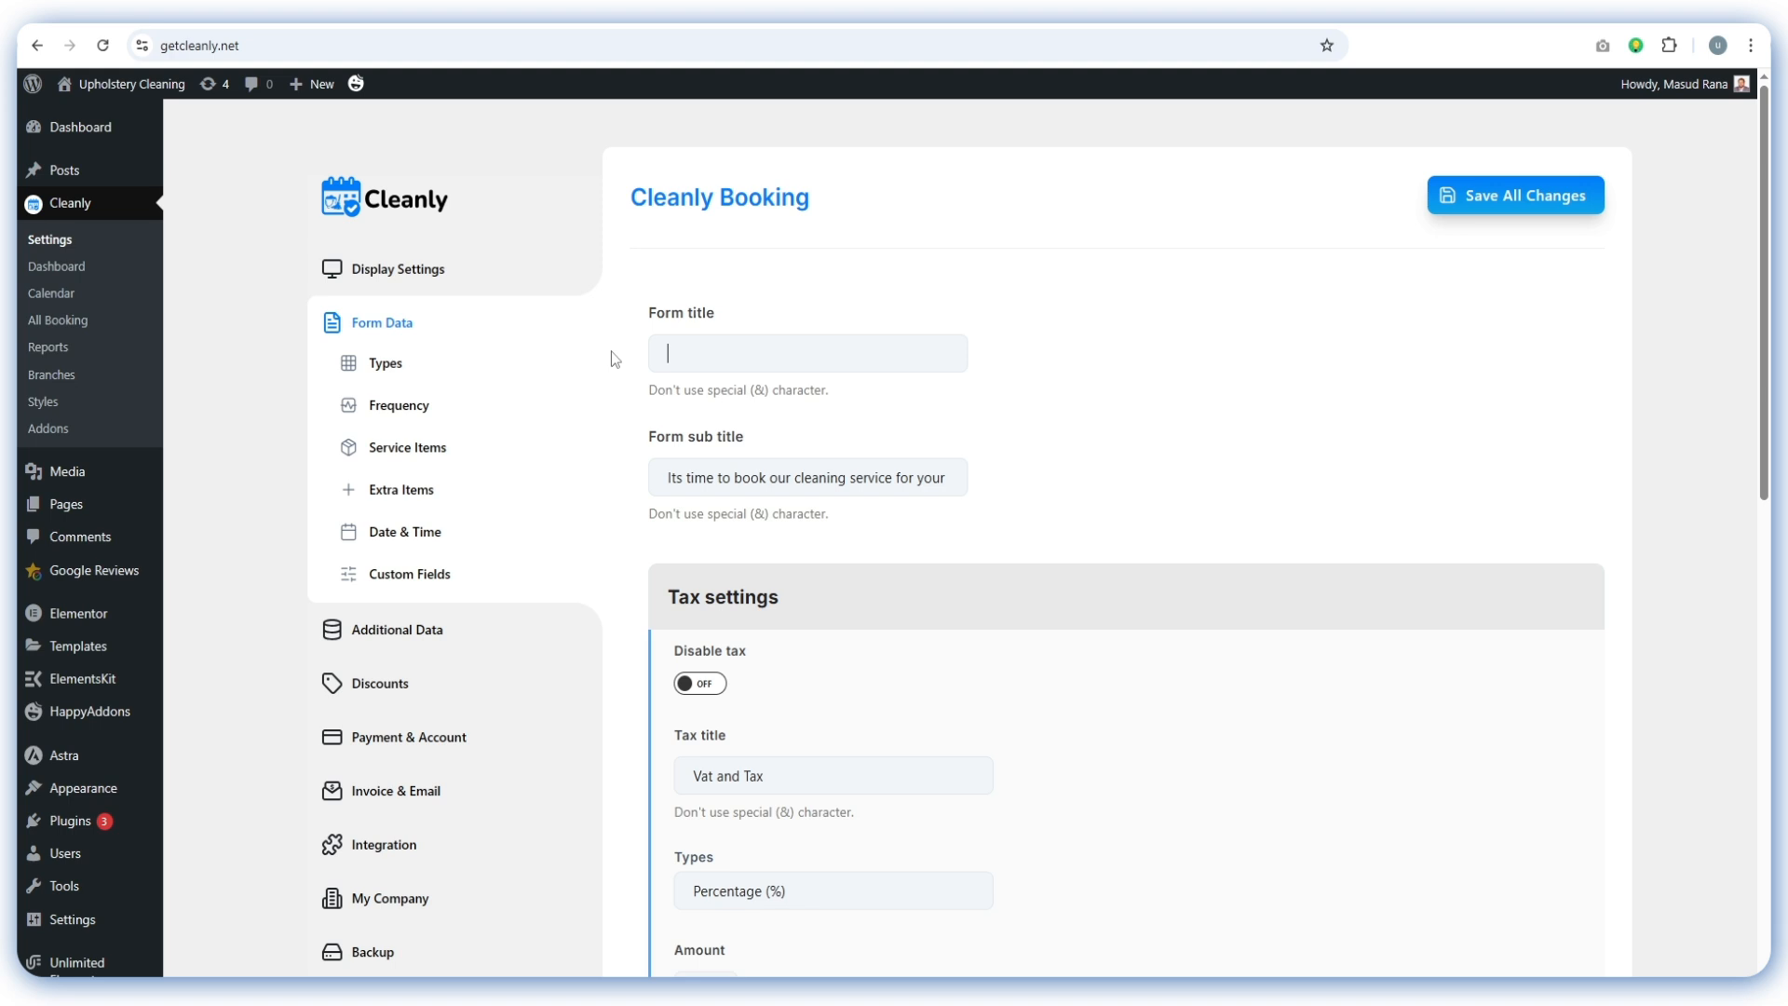
key(super+v)
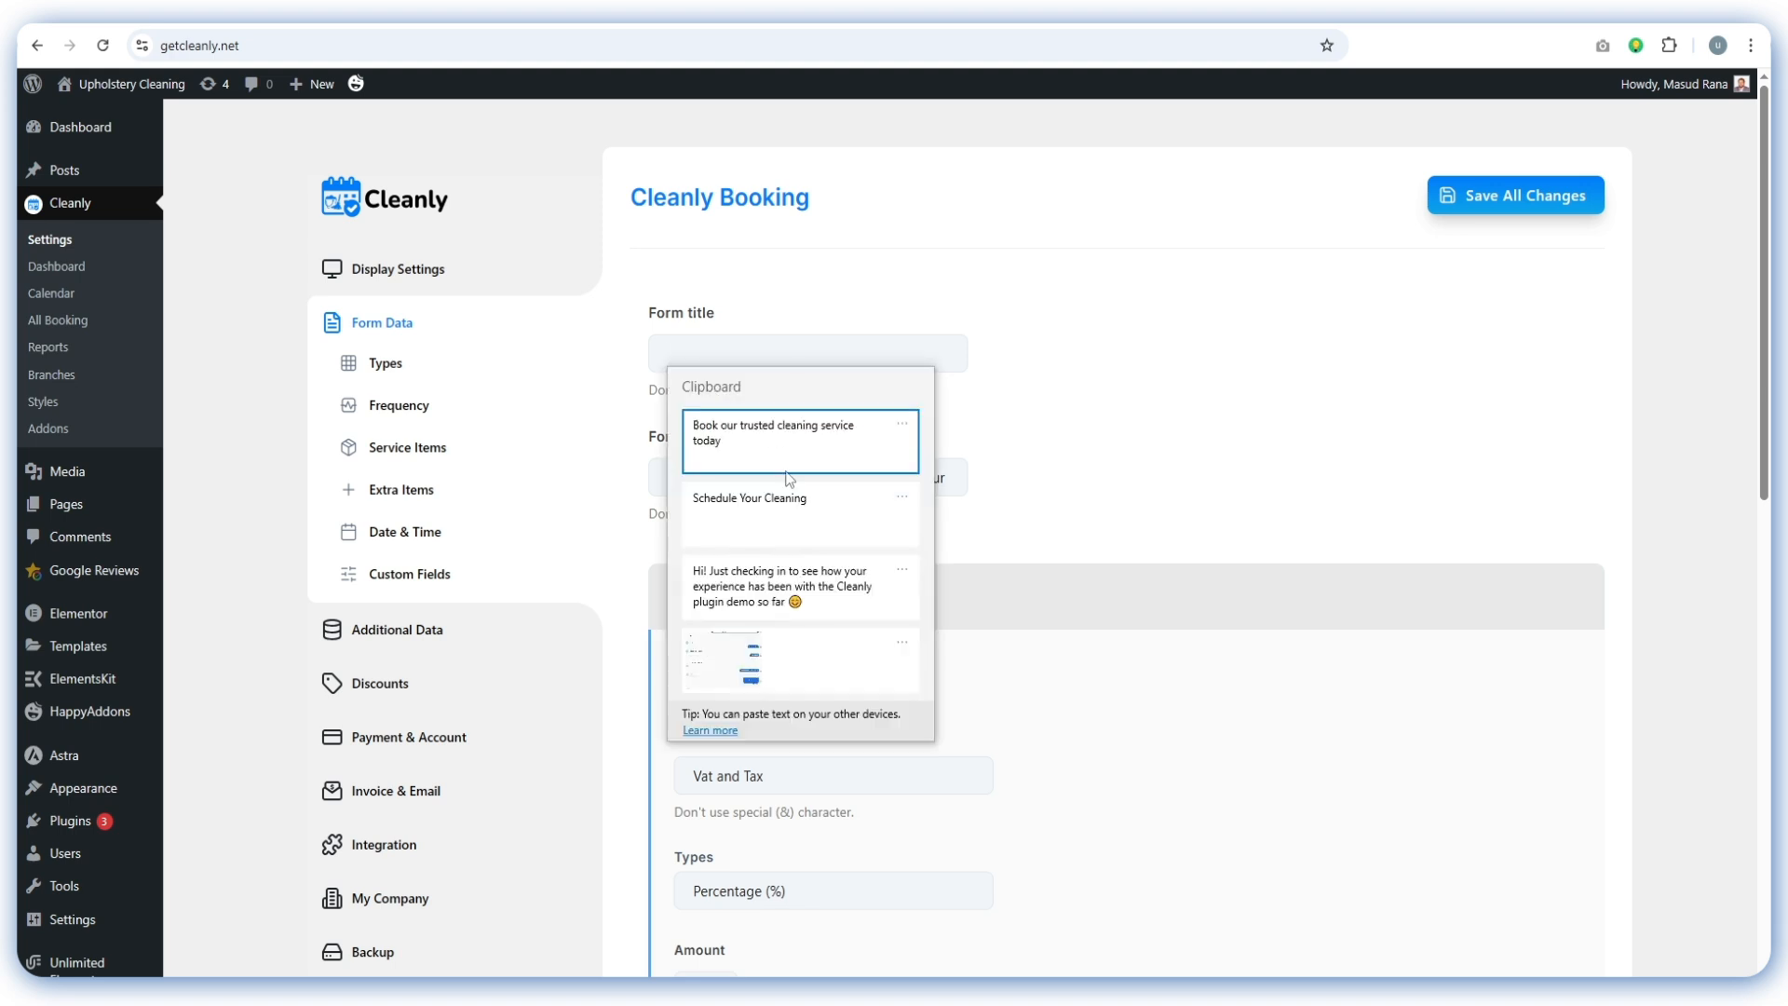
click(842, 493)
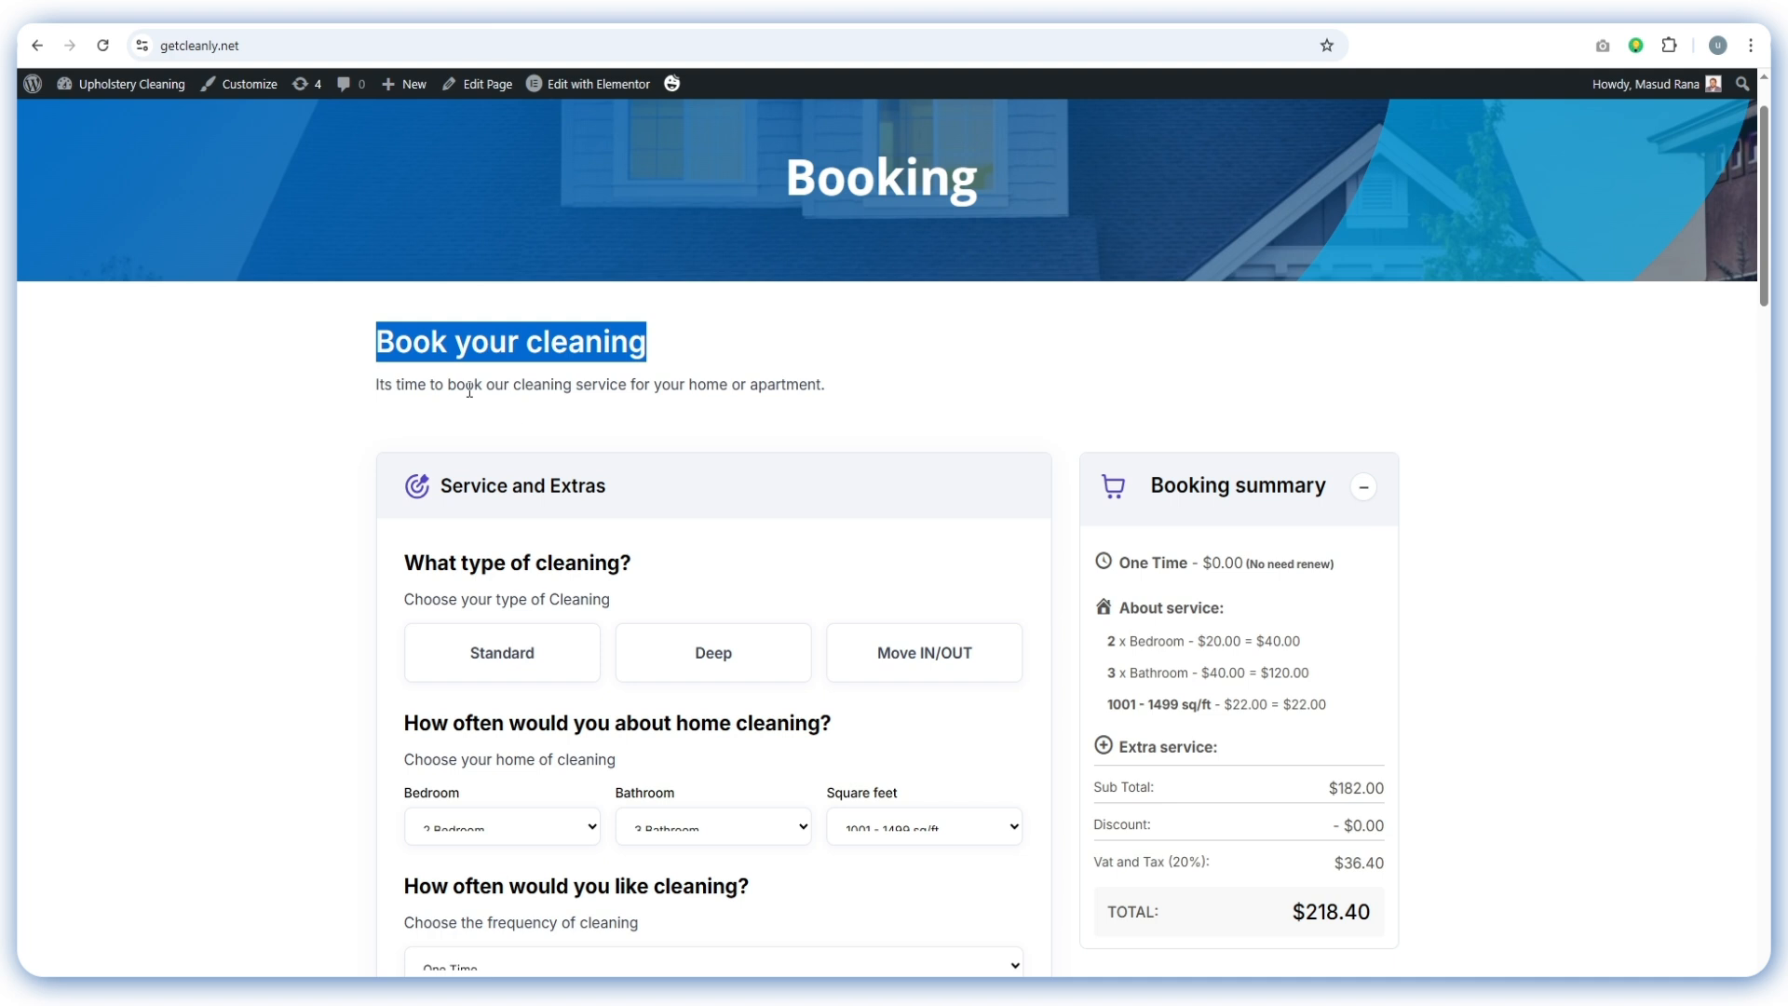
Replace the form sub title with "Book our trusted cleaning service today" and save all changes
click(926, 351)
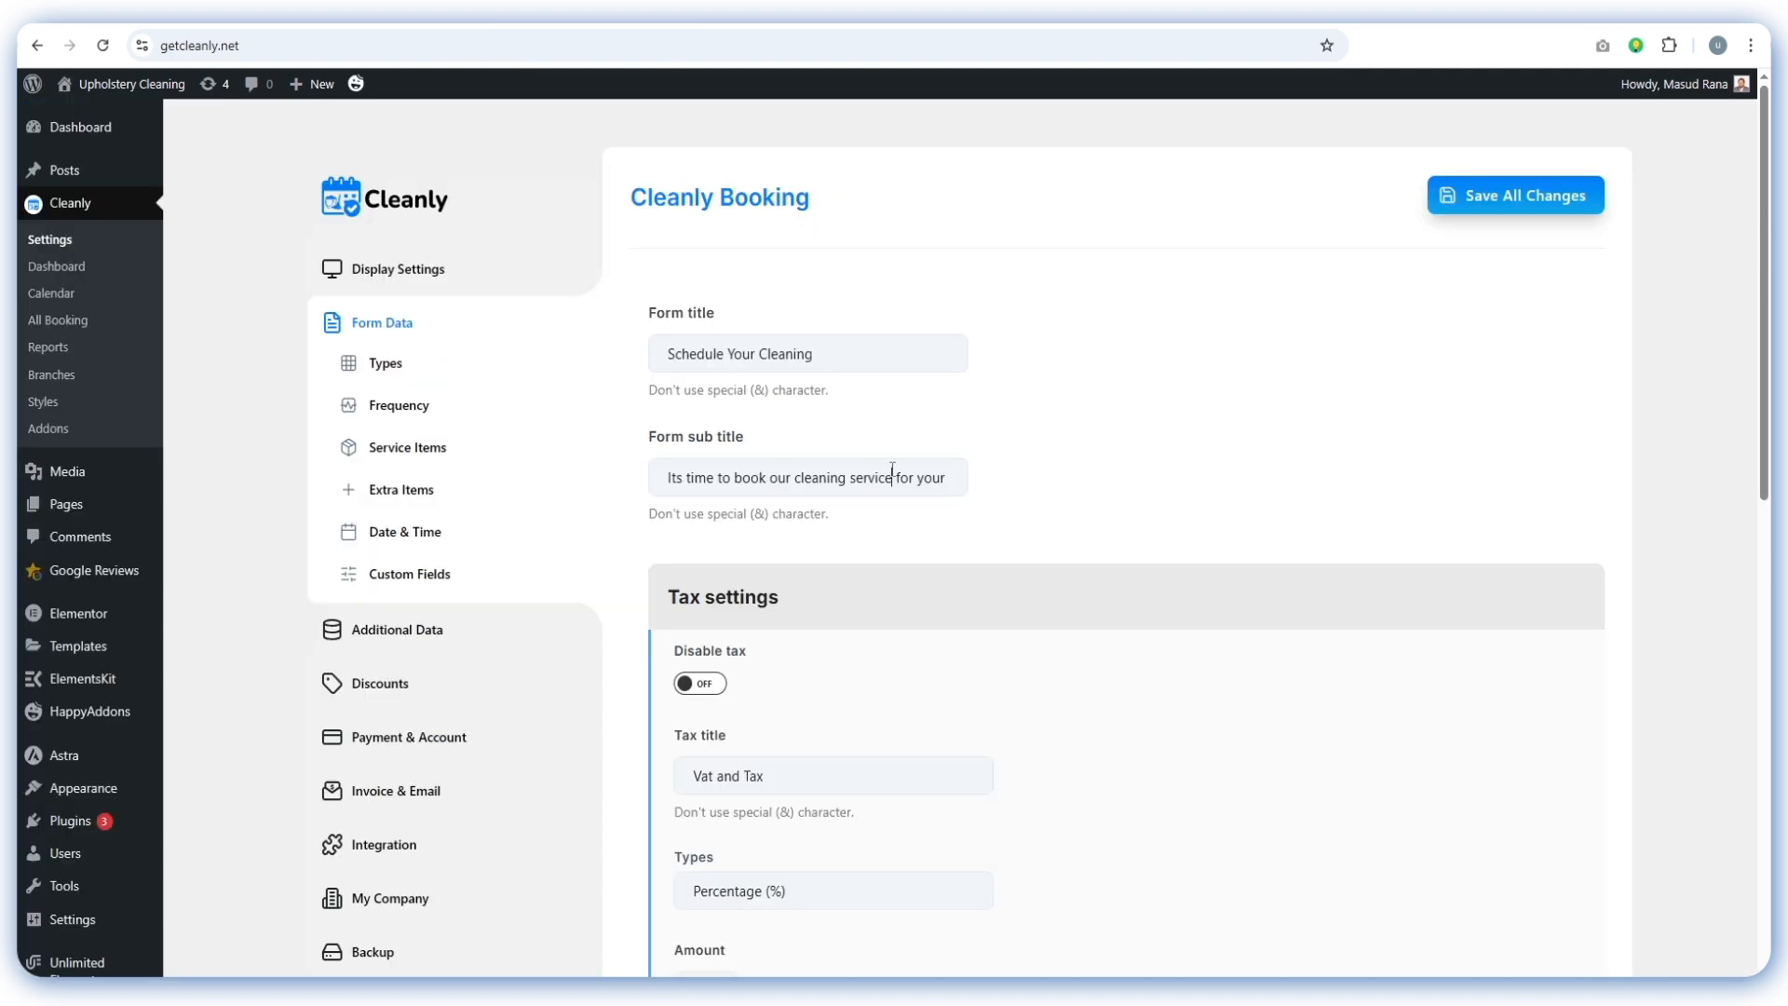
key(ctrl+a)
key(BackSpace)
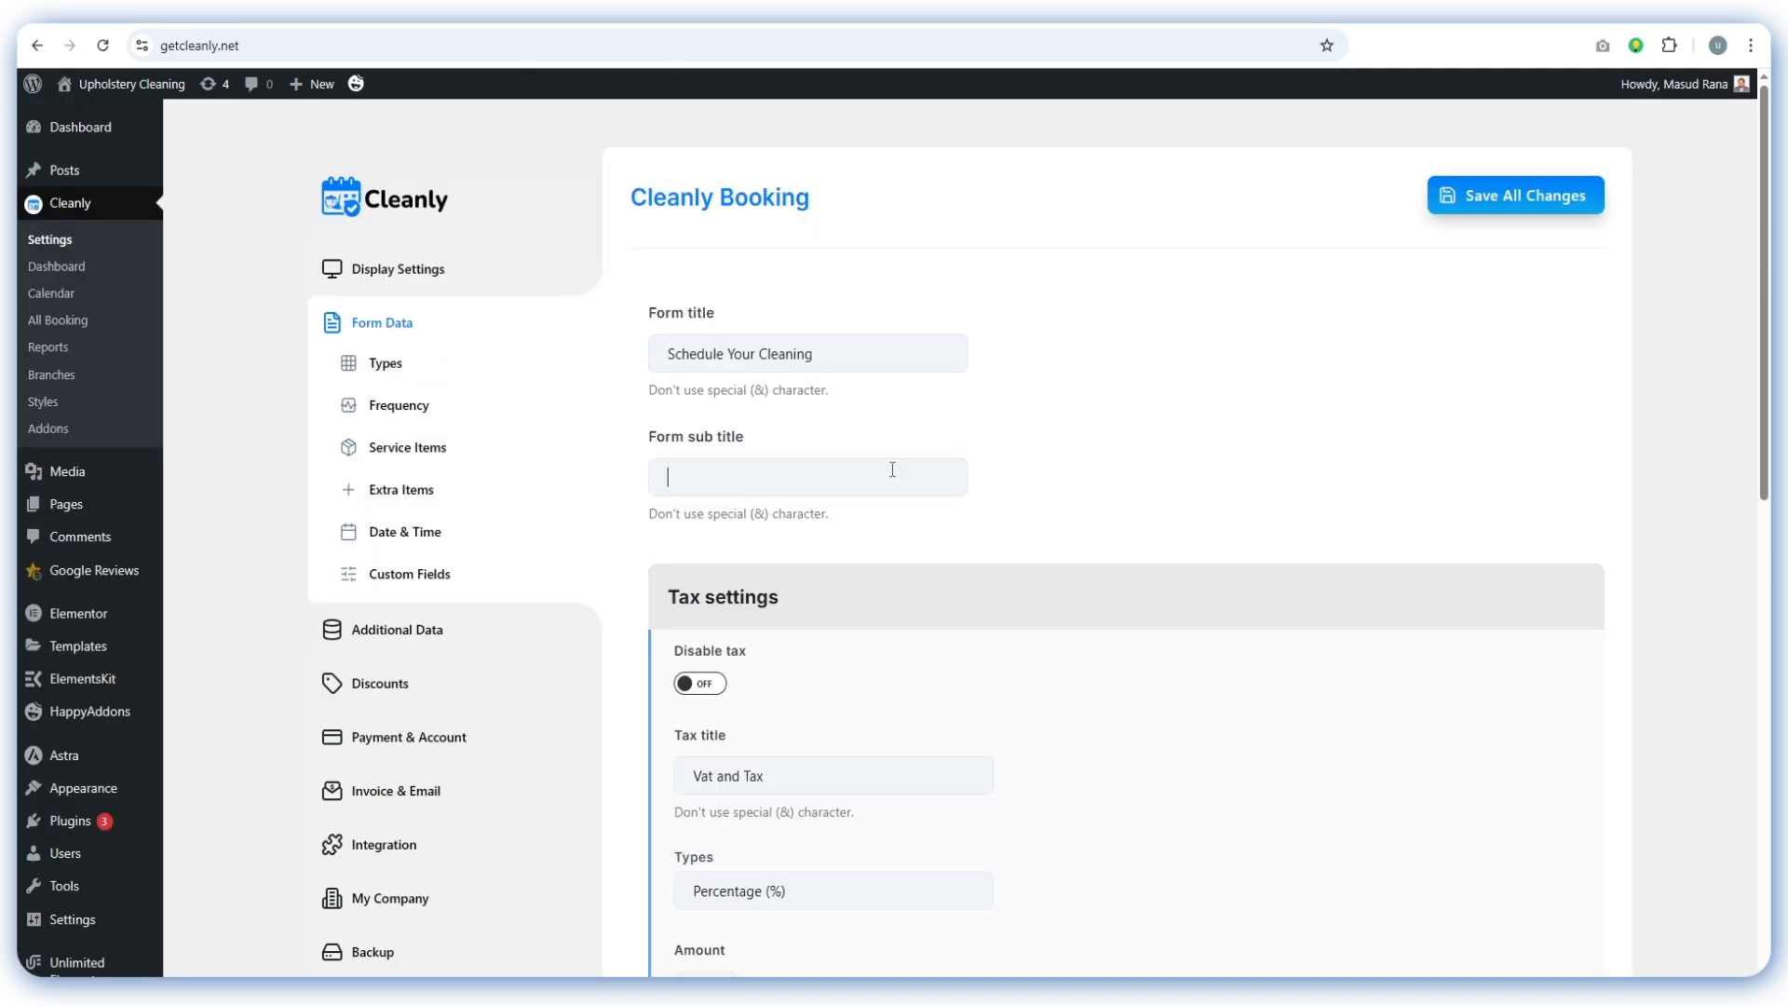
text(v)
key(BackSpace)
key(super+v)
click(757, 567)
click(1522, 193)
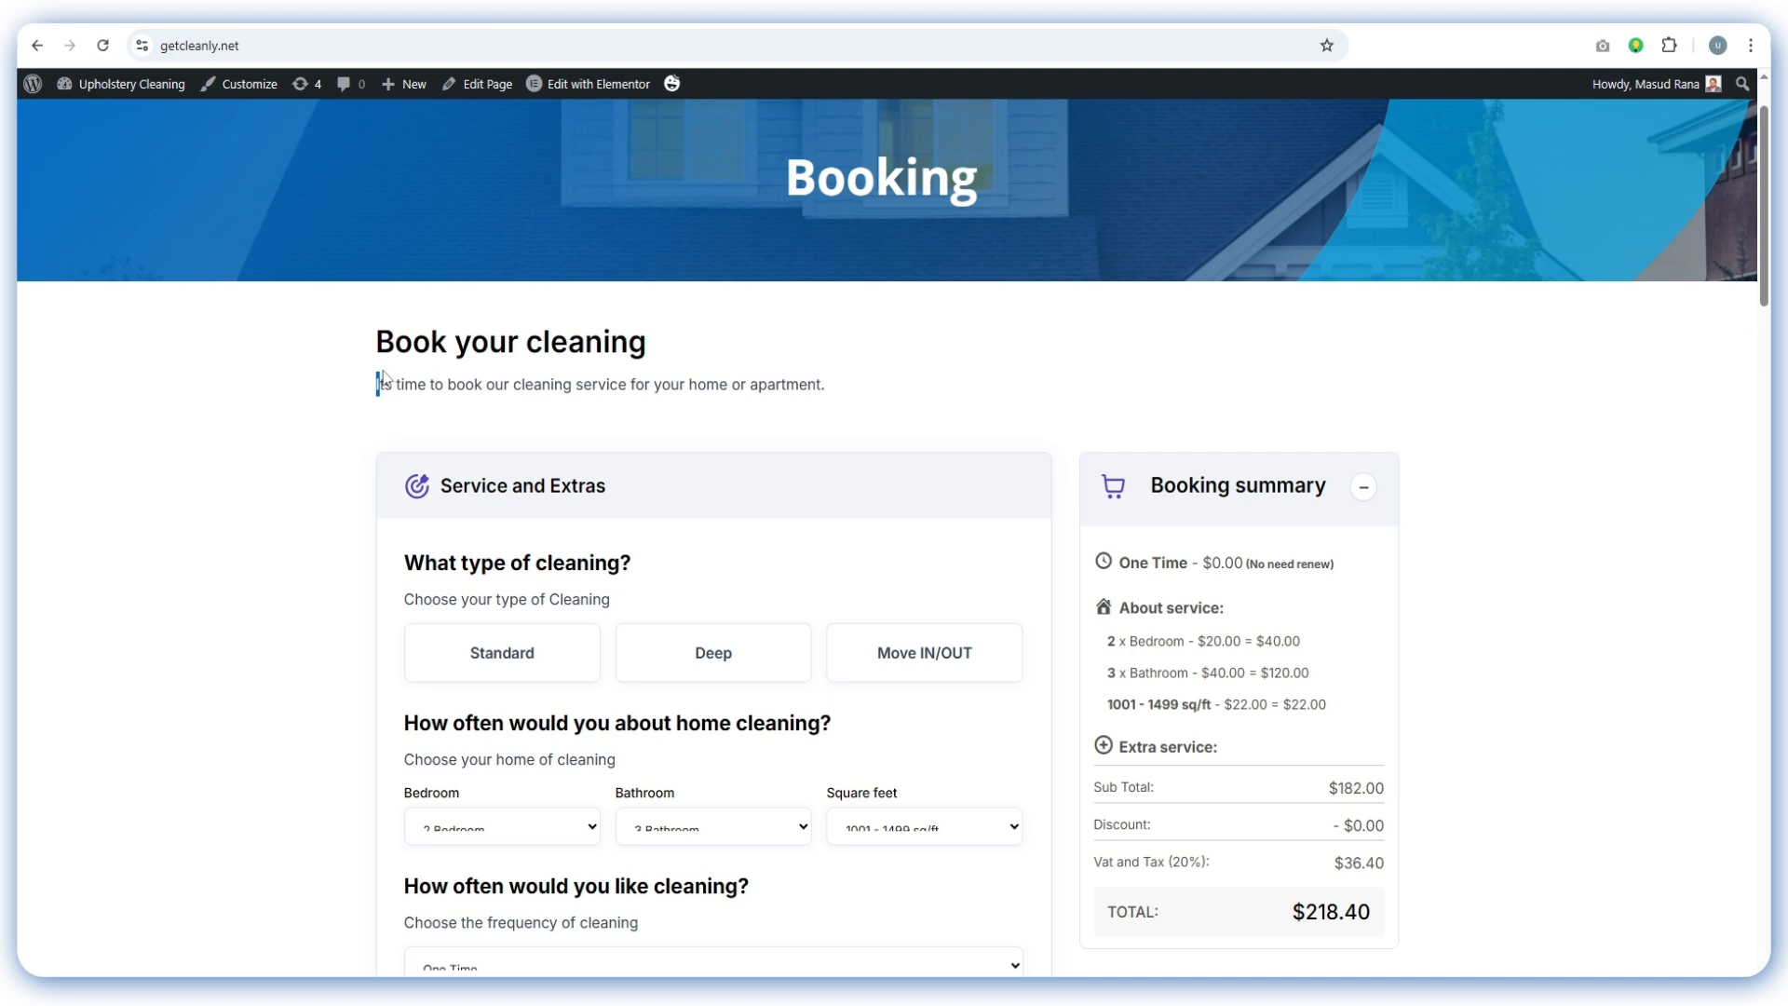
Compare the form title and sub title on the public booking page with the form data settings
drag(367, 342, 687, 383)
click(690, 383)
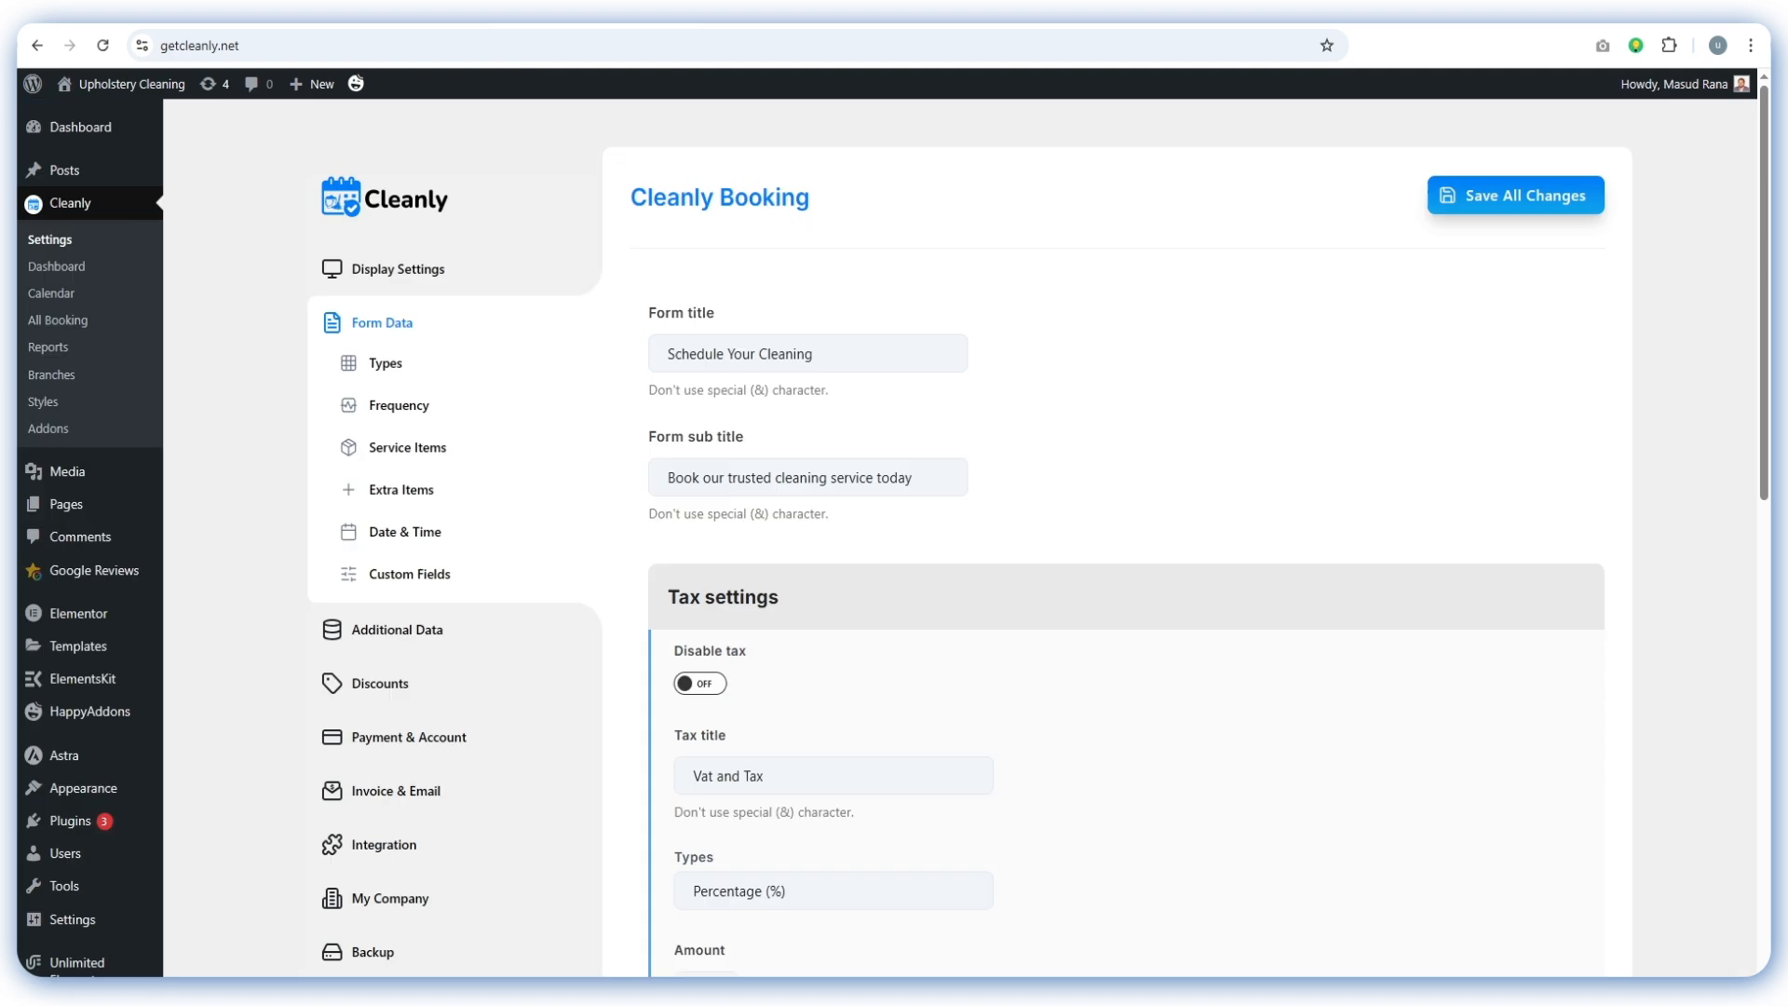
scroll(1122, 317, down, 3)
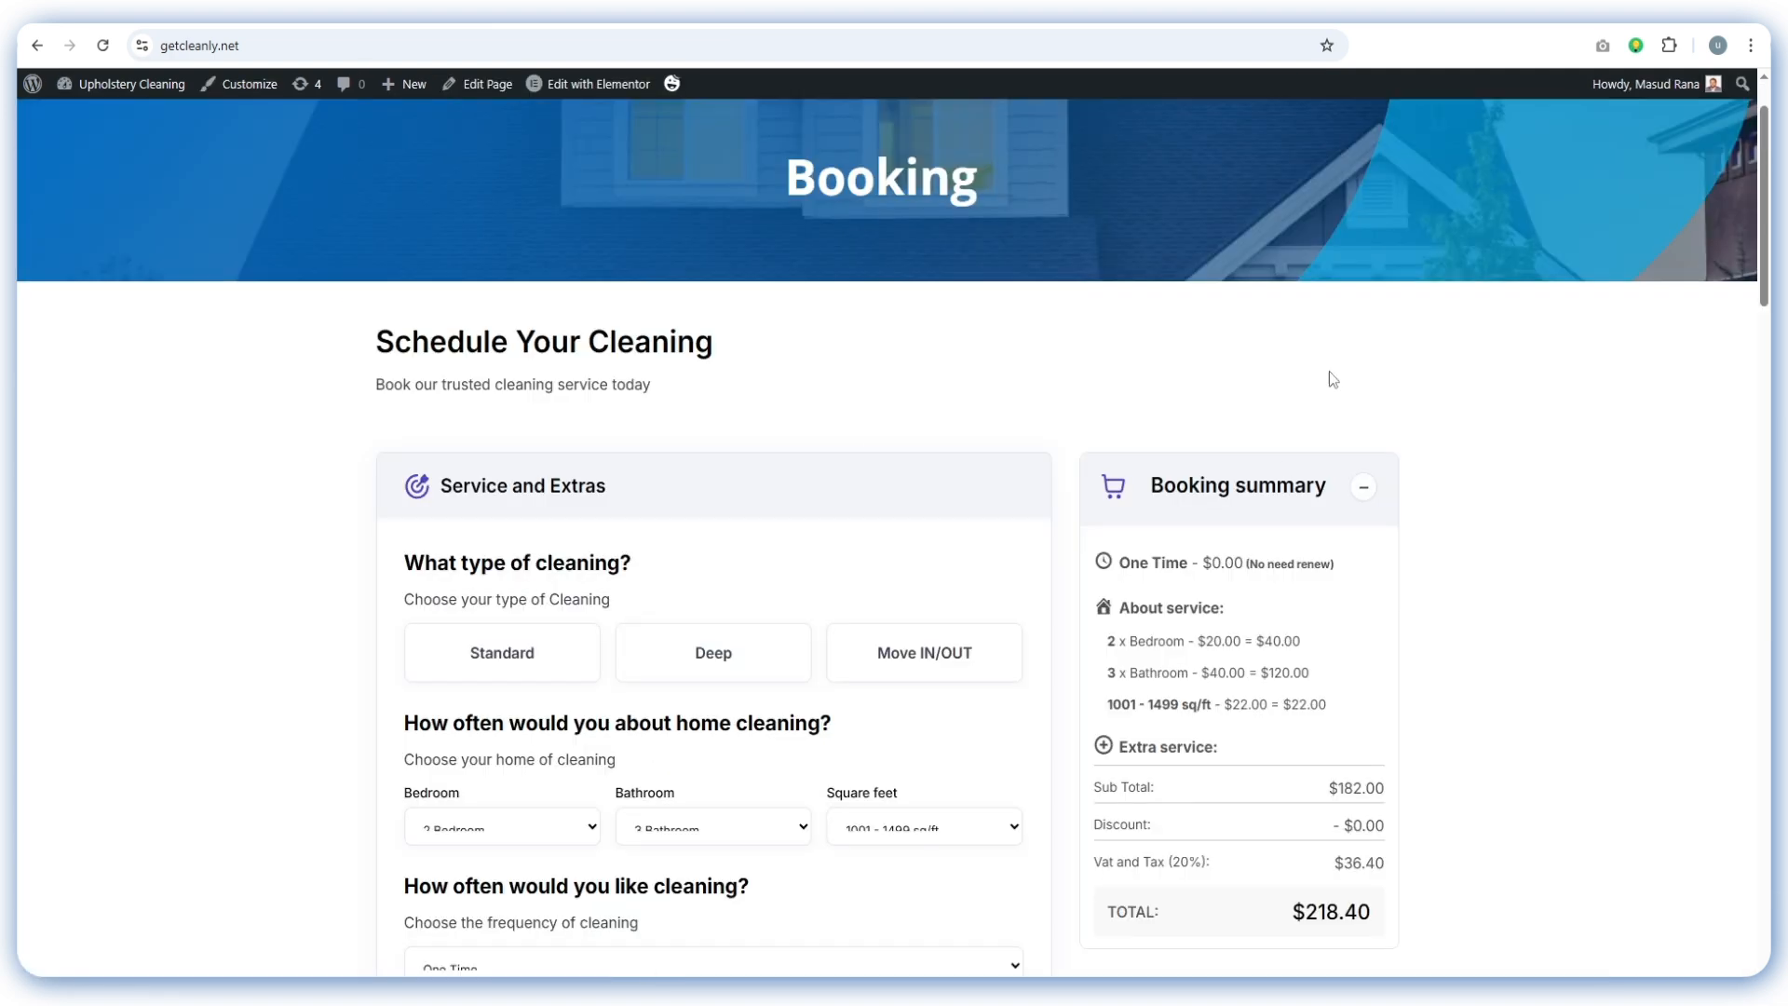
Examine the tax settings' disable switch, title, type and amount against the tax line in the booking summary
scroll(1328, 370, down, 3)
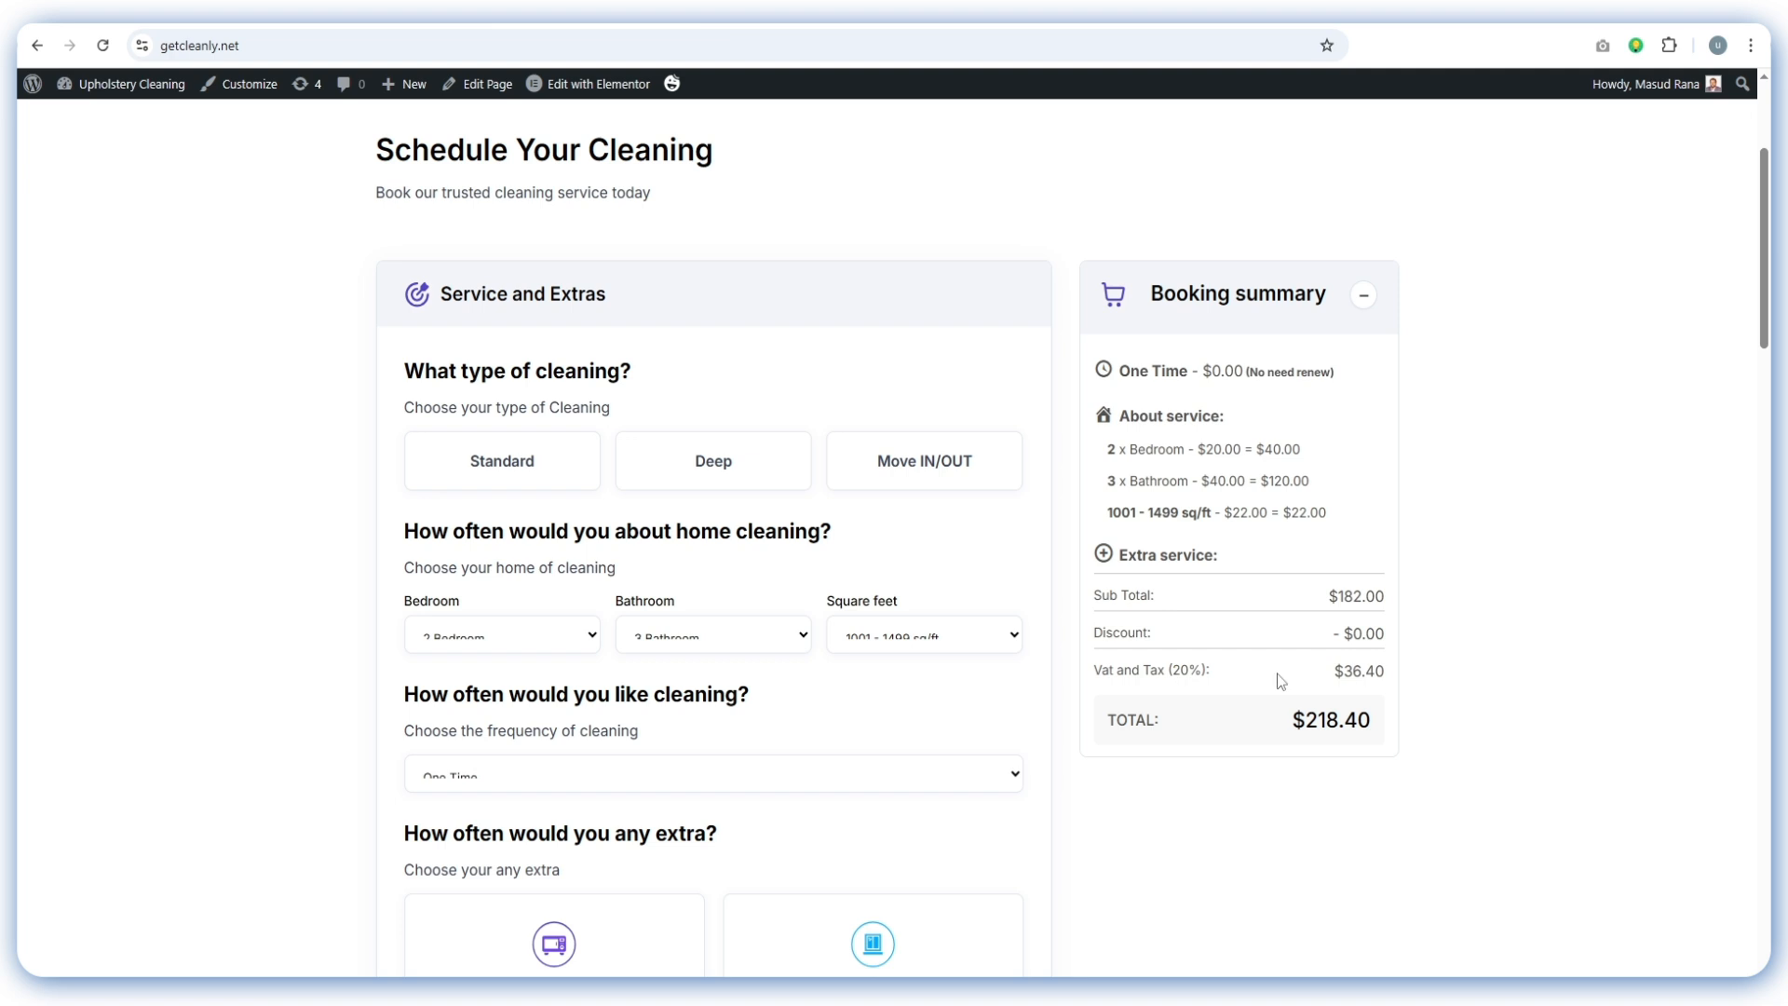
drag(1172, 672, 1211, 672)
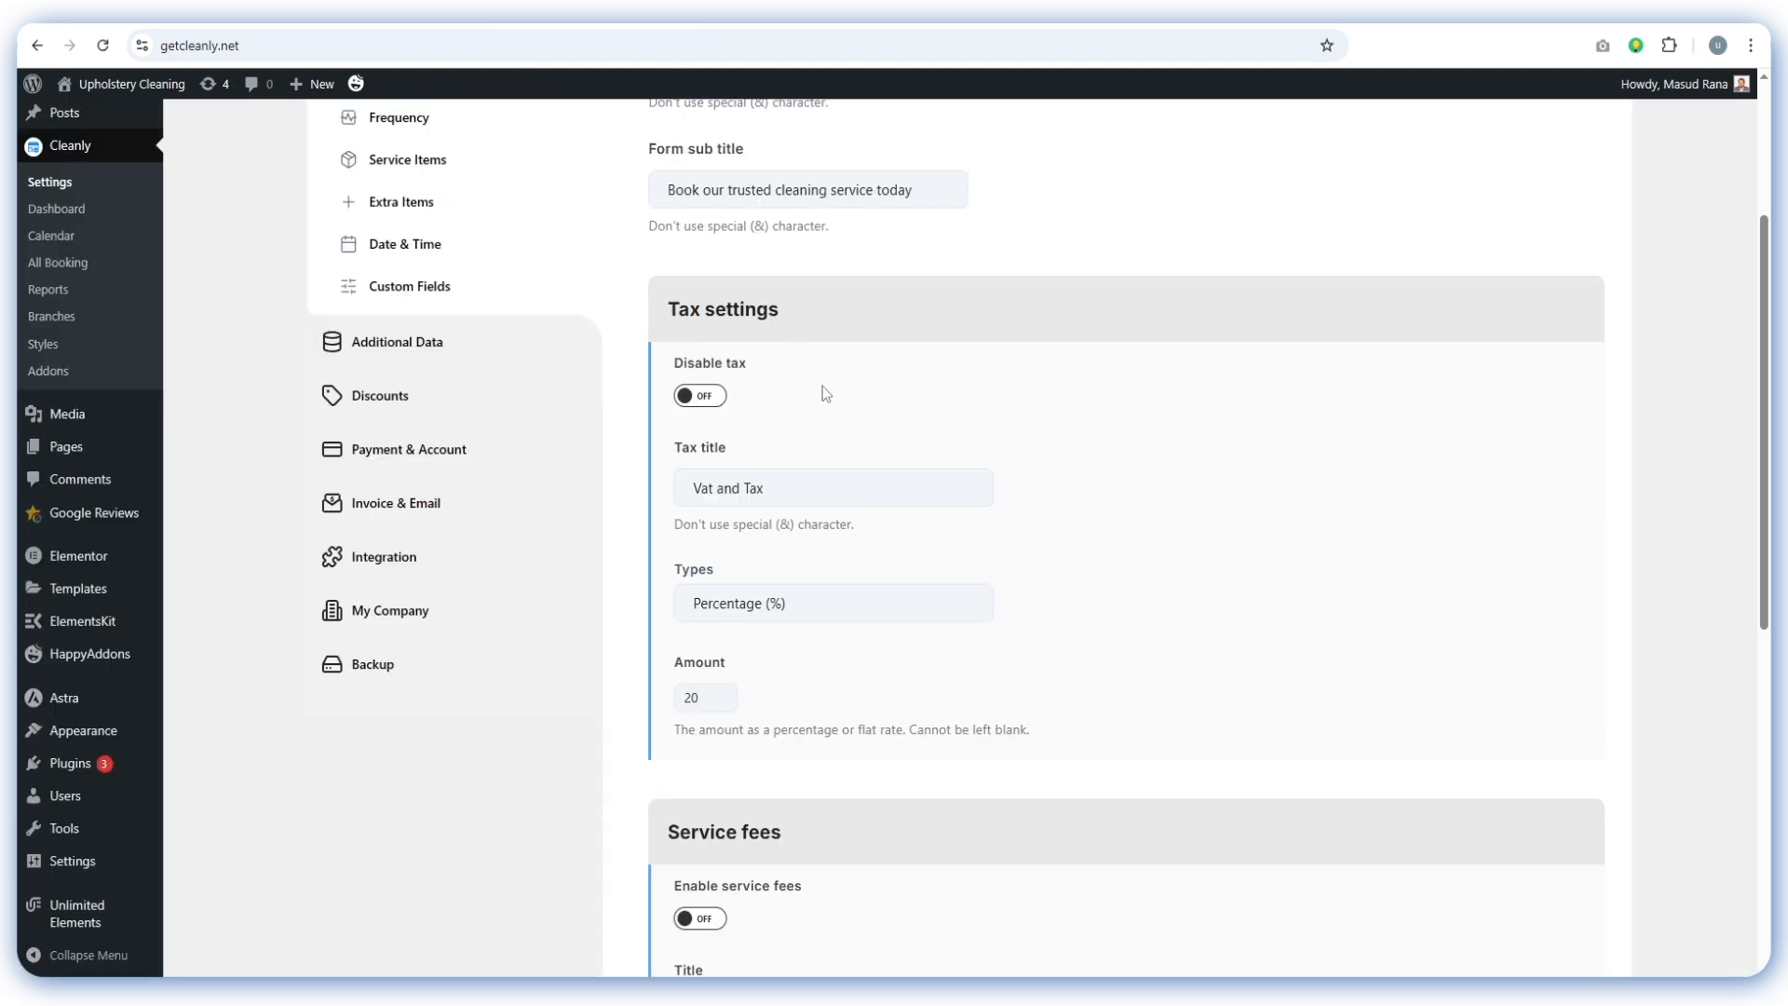
click(712, 399)
click(684, 400)
drag(692, 486, 823, 489)
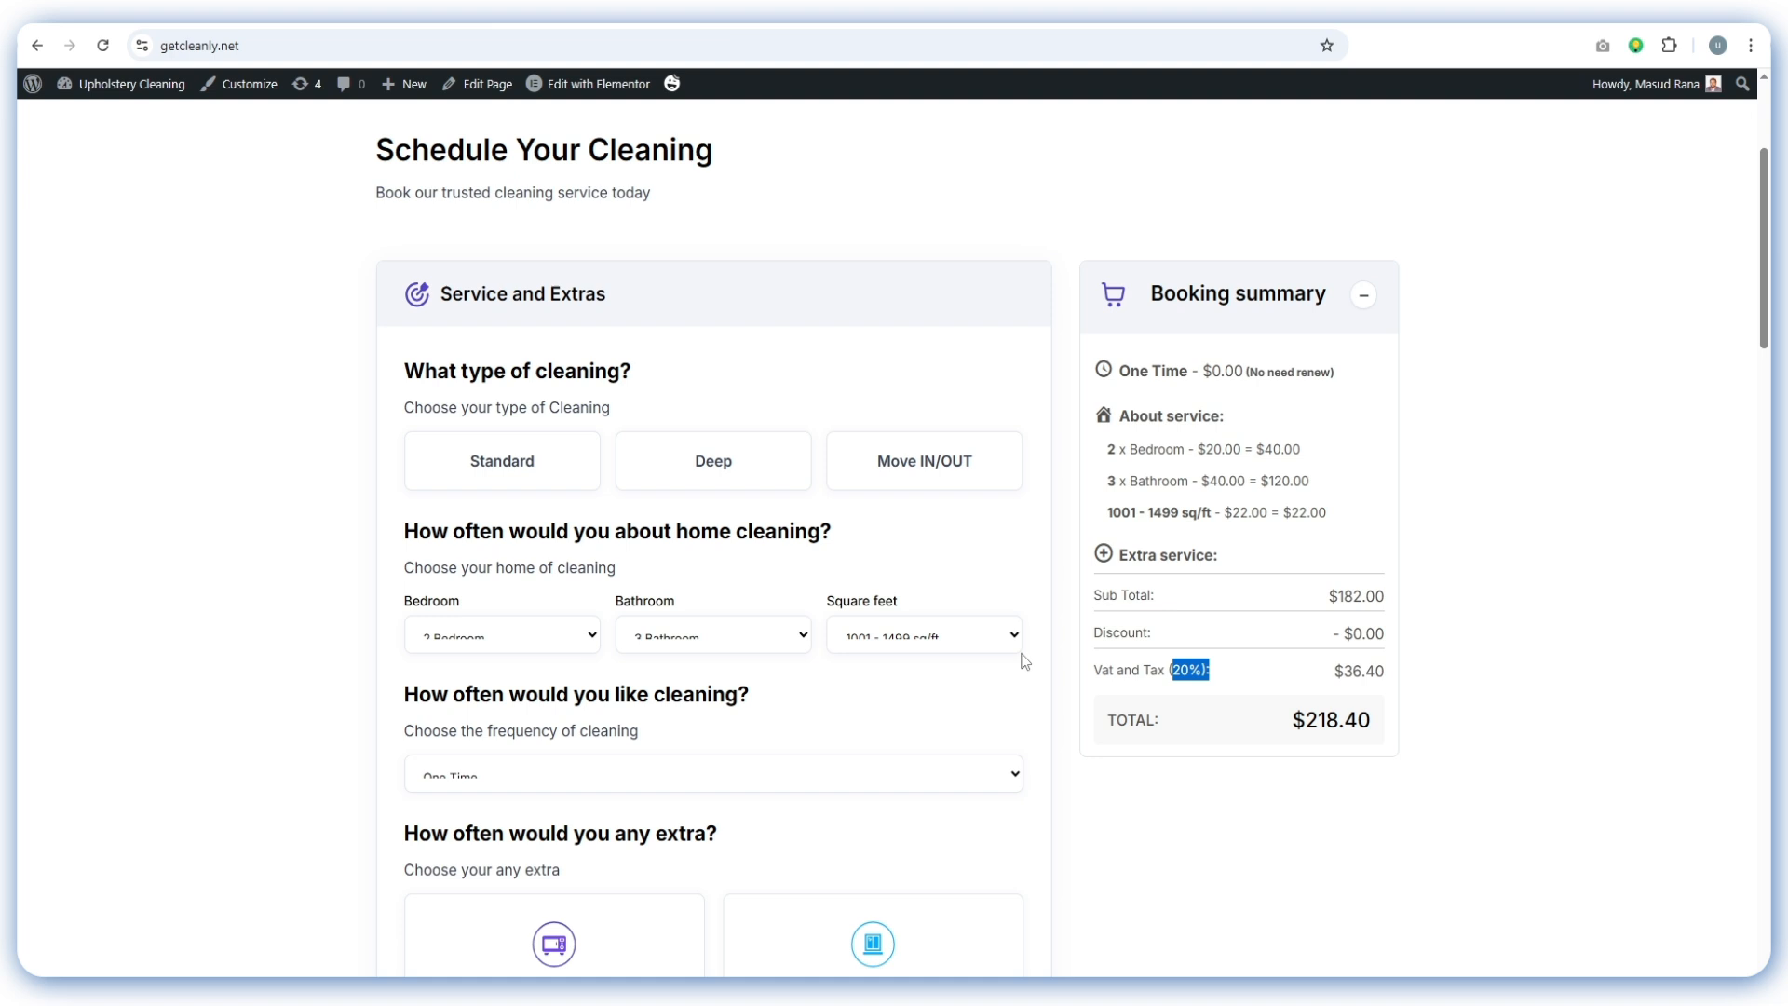
drag(1210, 670, 1161, 675)
click(1124, 673)
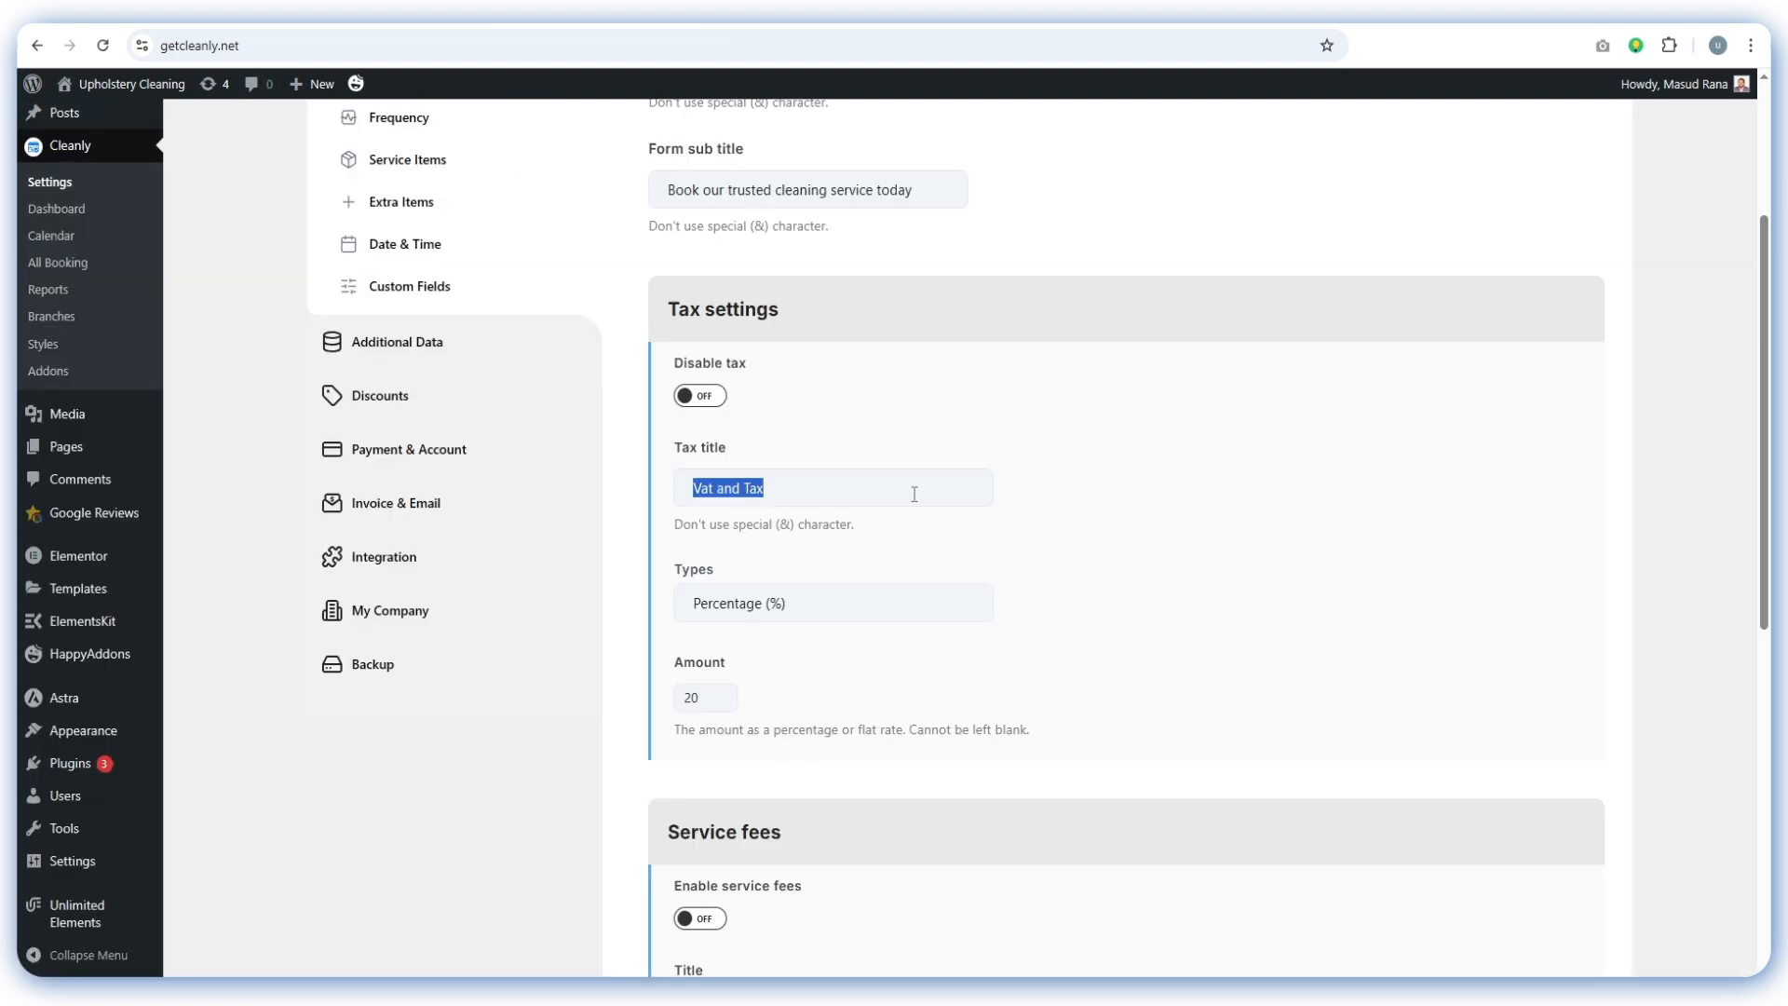
scroll(838, 503, down, 1)
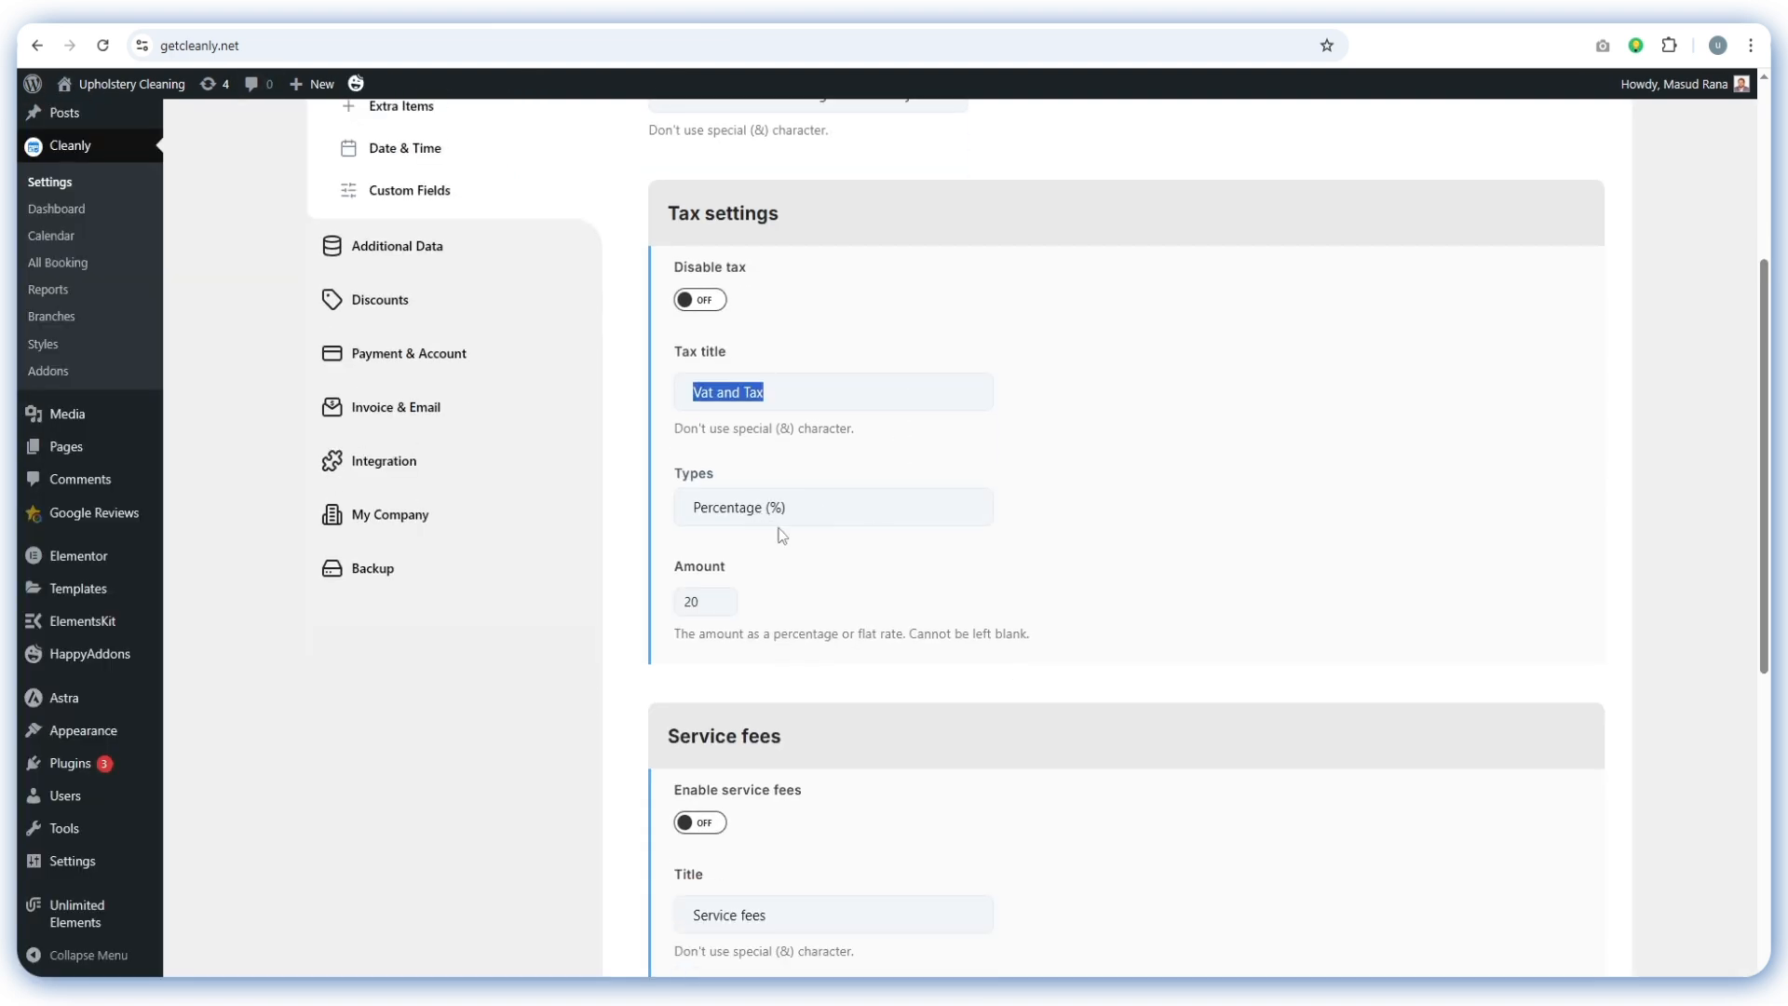
click(756, 507)
click(700, 607)
drag(691, 601, 680, 594)
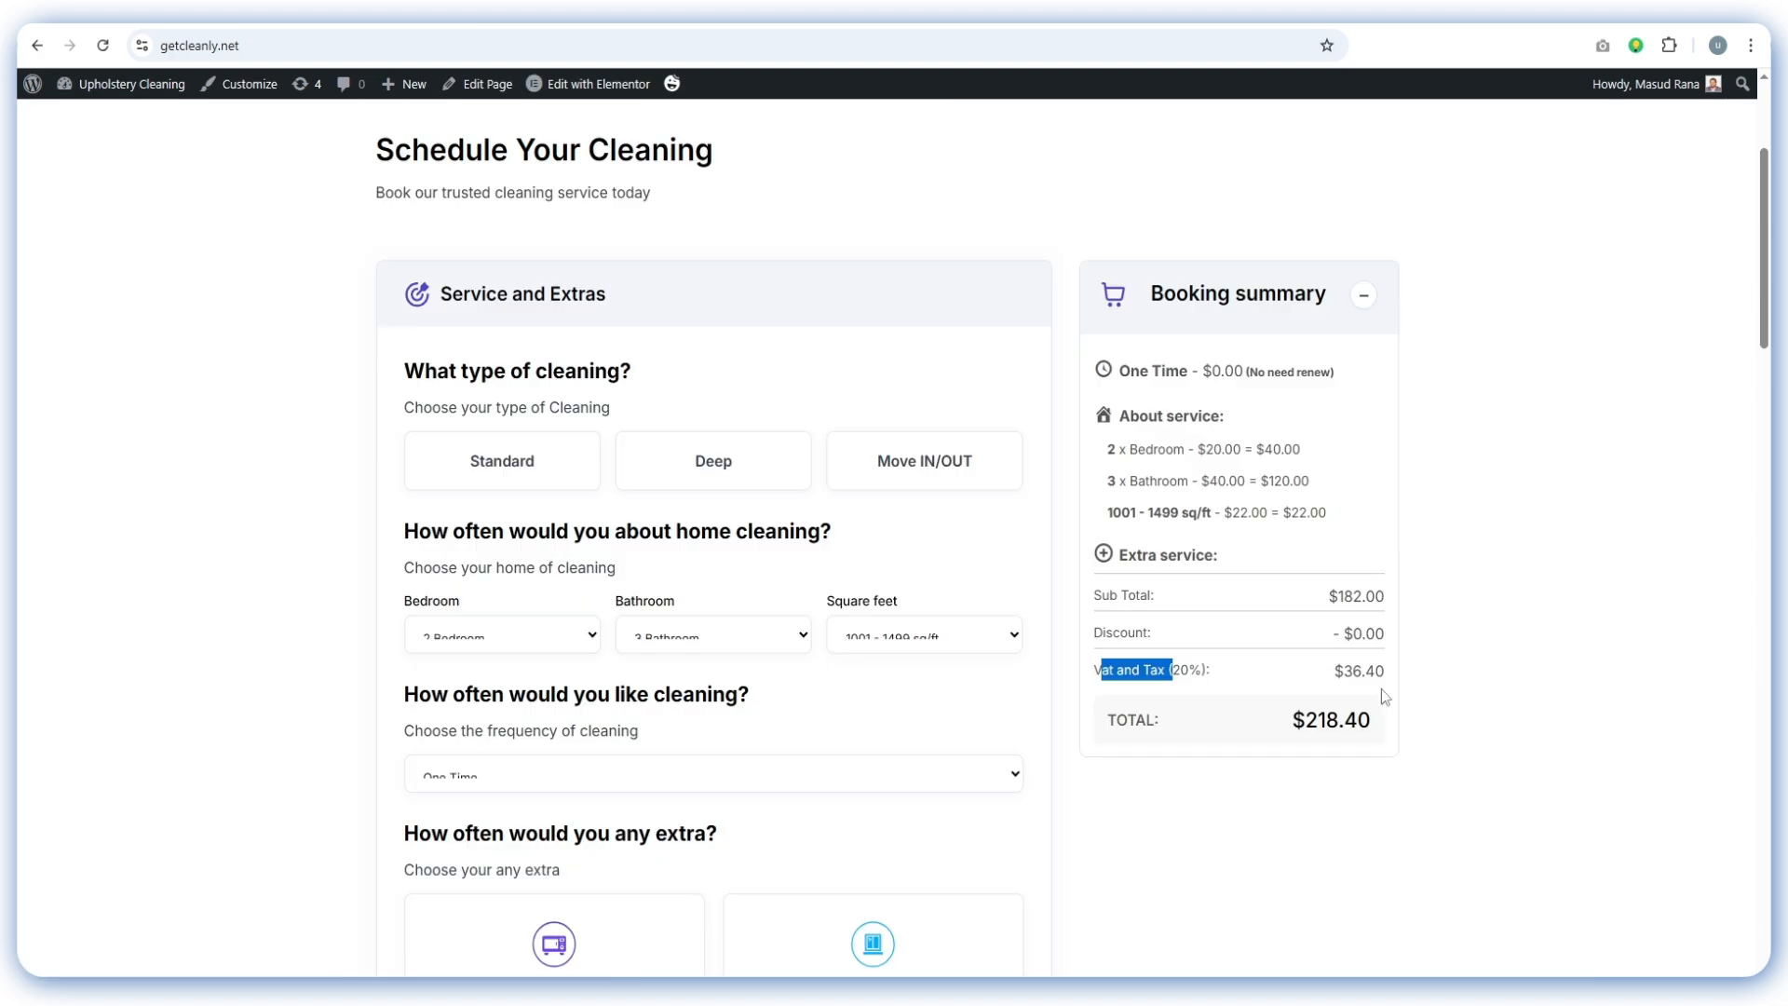
click(1340, 668)
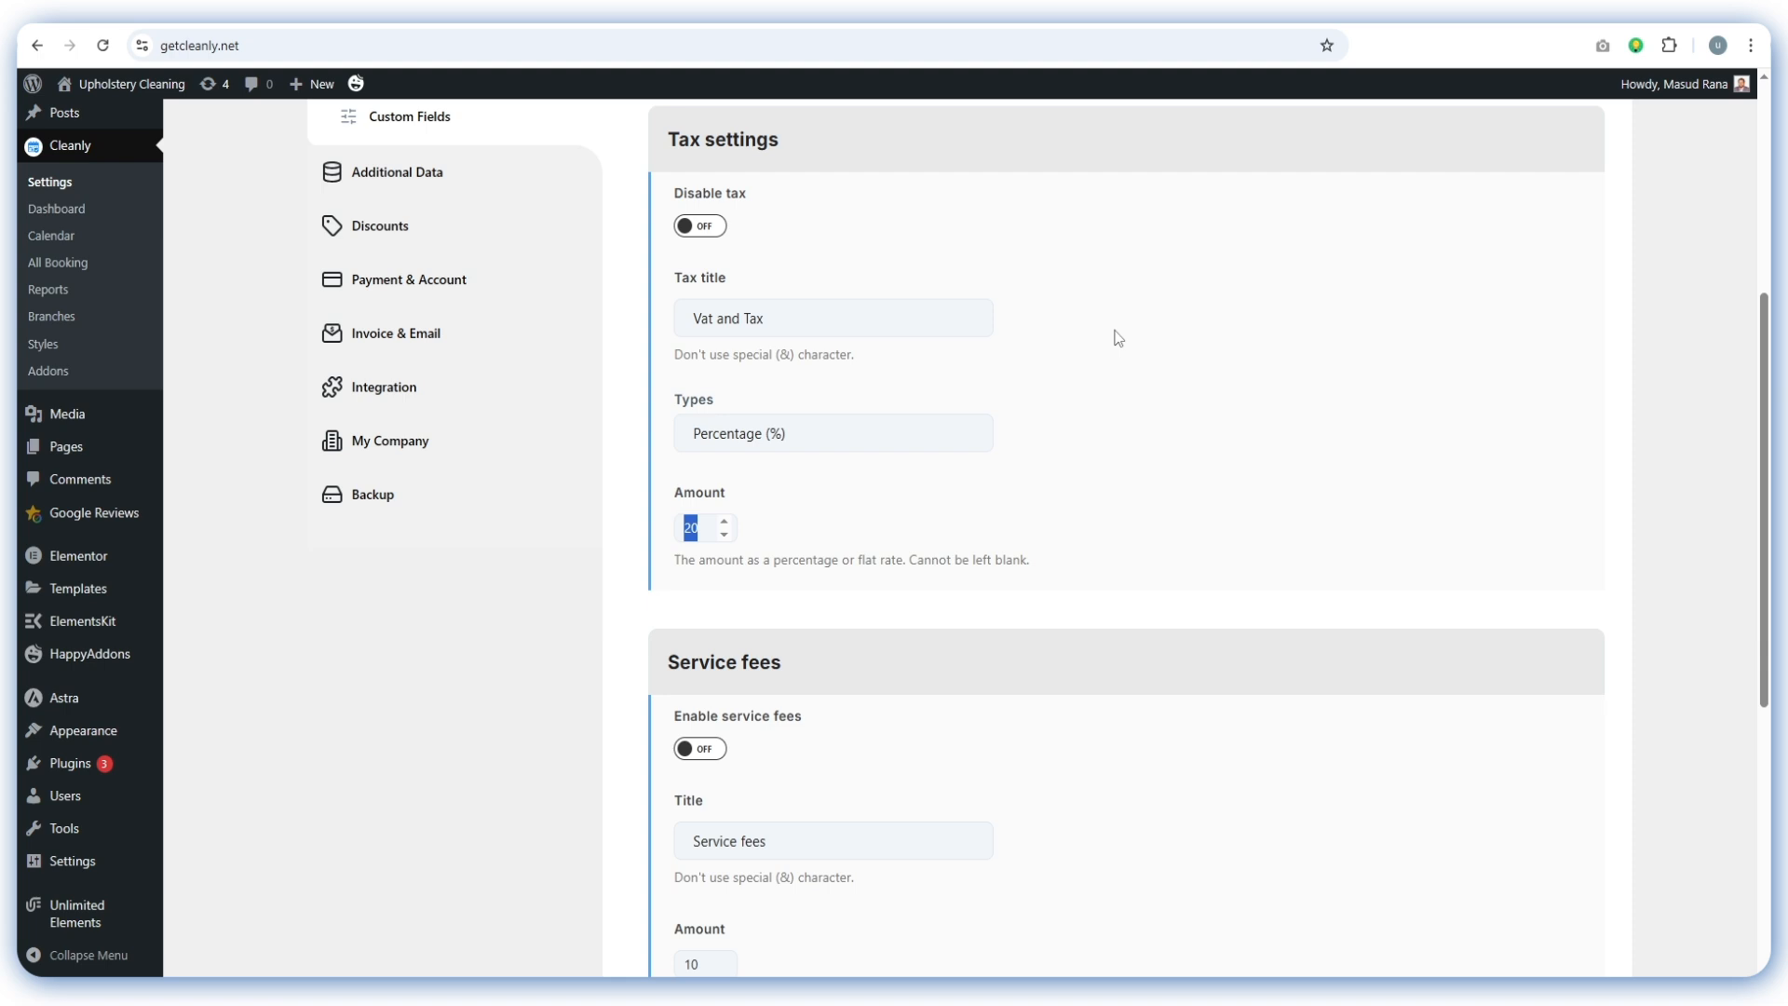
scroll(1078, 304, up, 3)
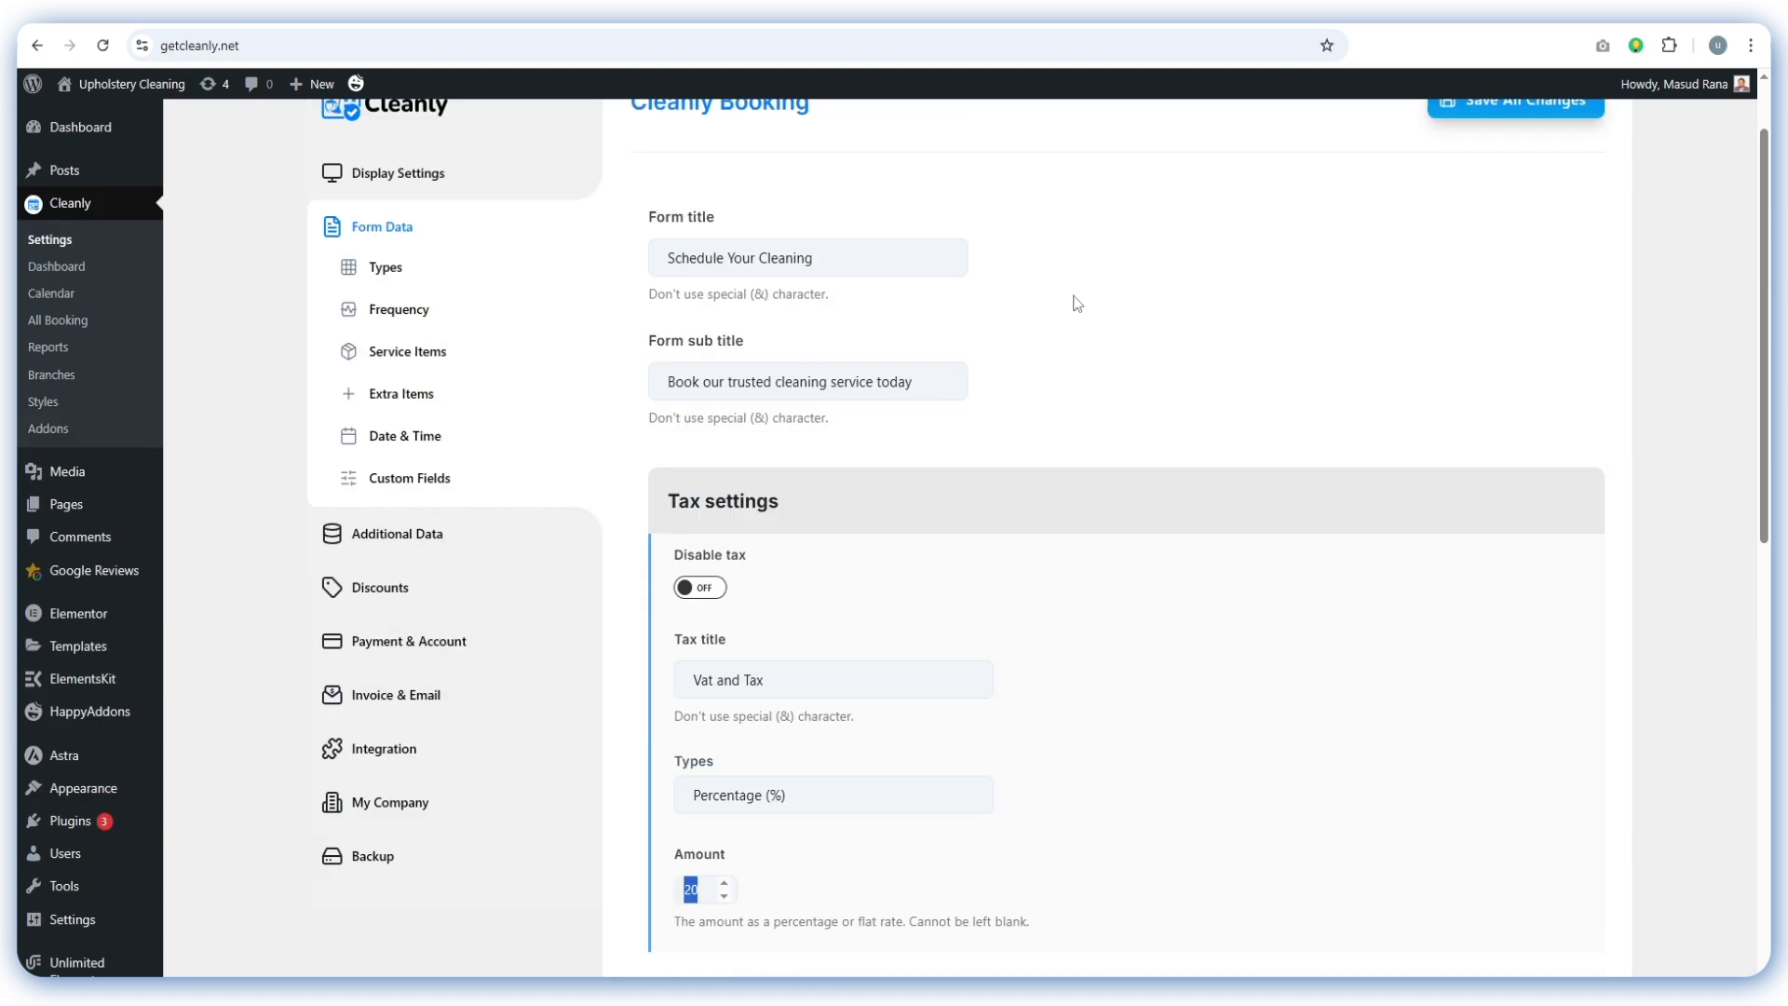
Enable service fees, keeping the title "Service fees" and the amount 10, and save all changes
scroll(1078, 304, down, 6)
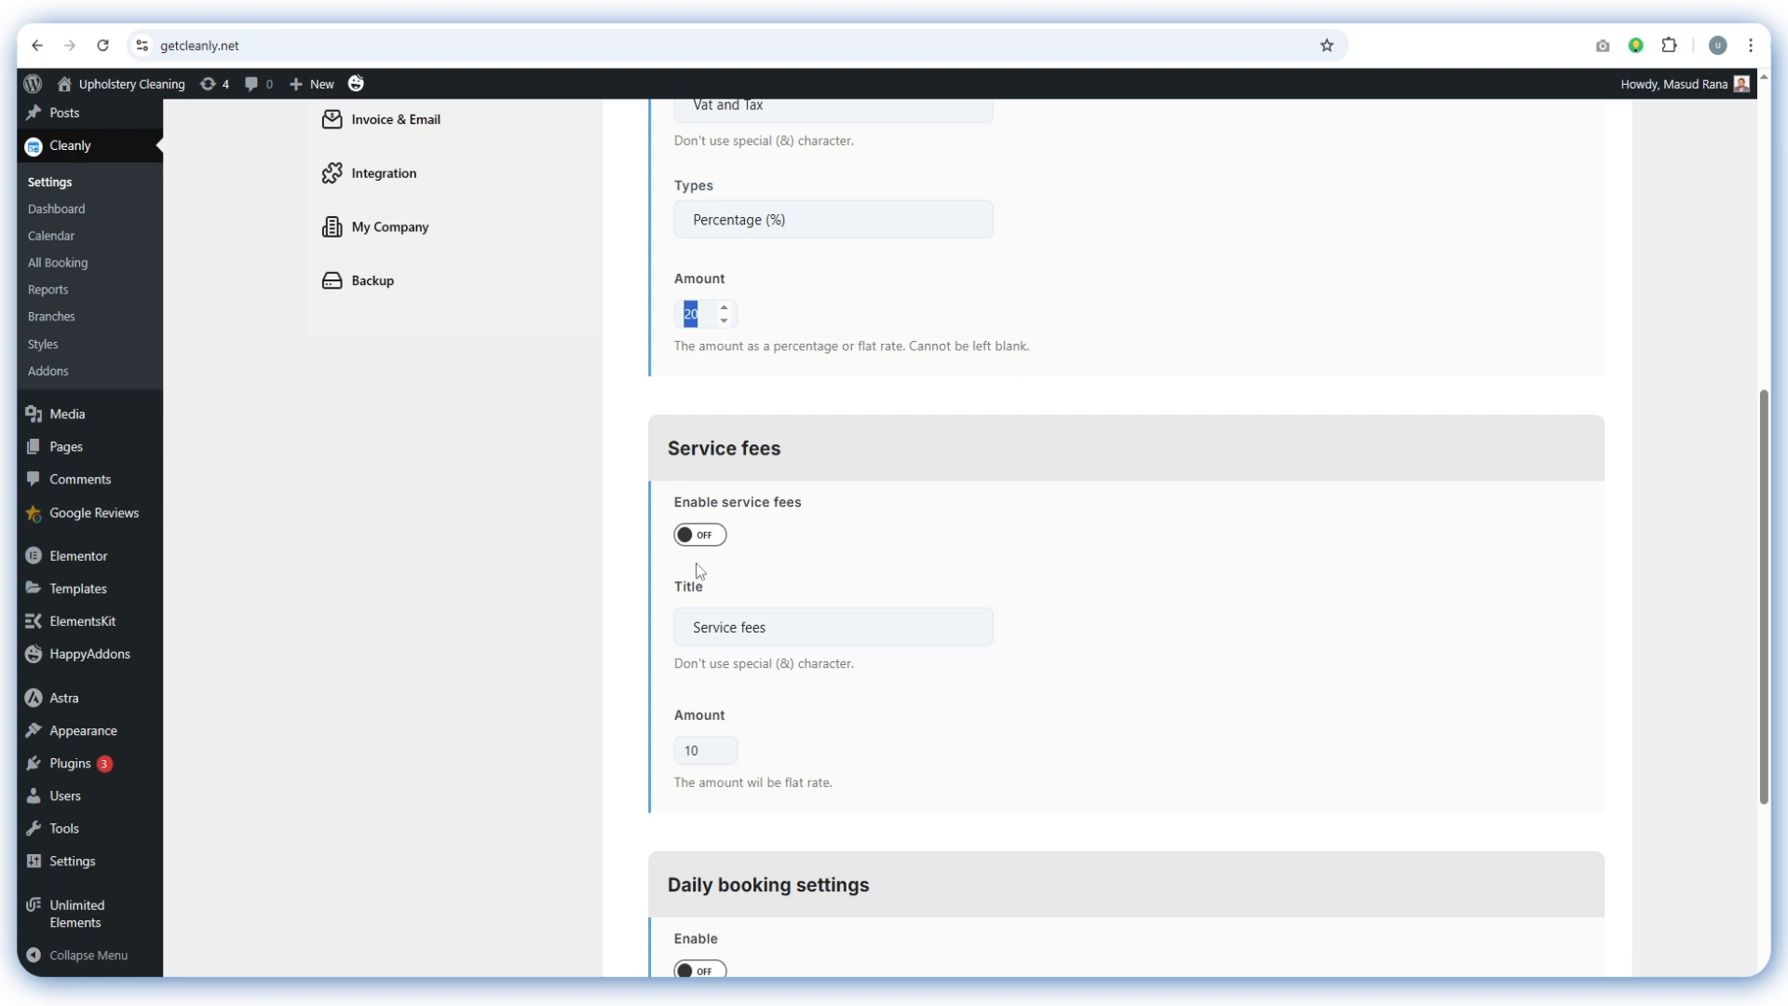
click(707, 537)
scroll(726, 559, down, 1)
drag(695, 528, 850, 532)
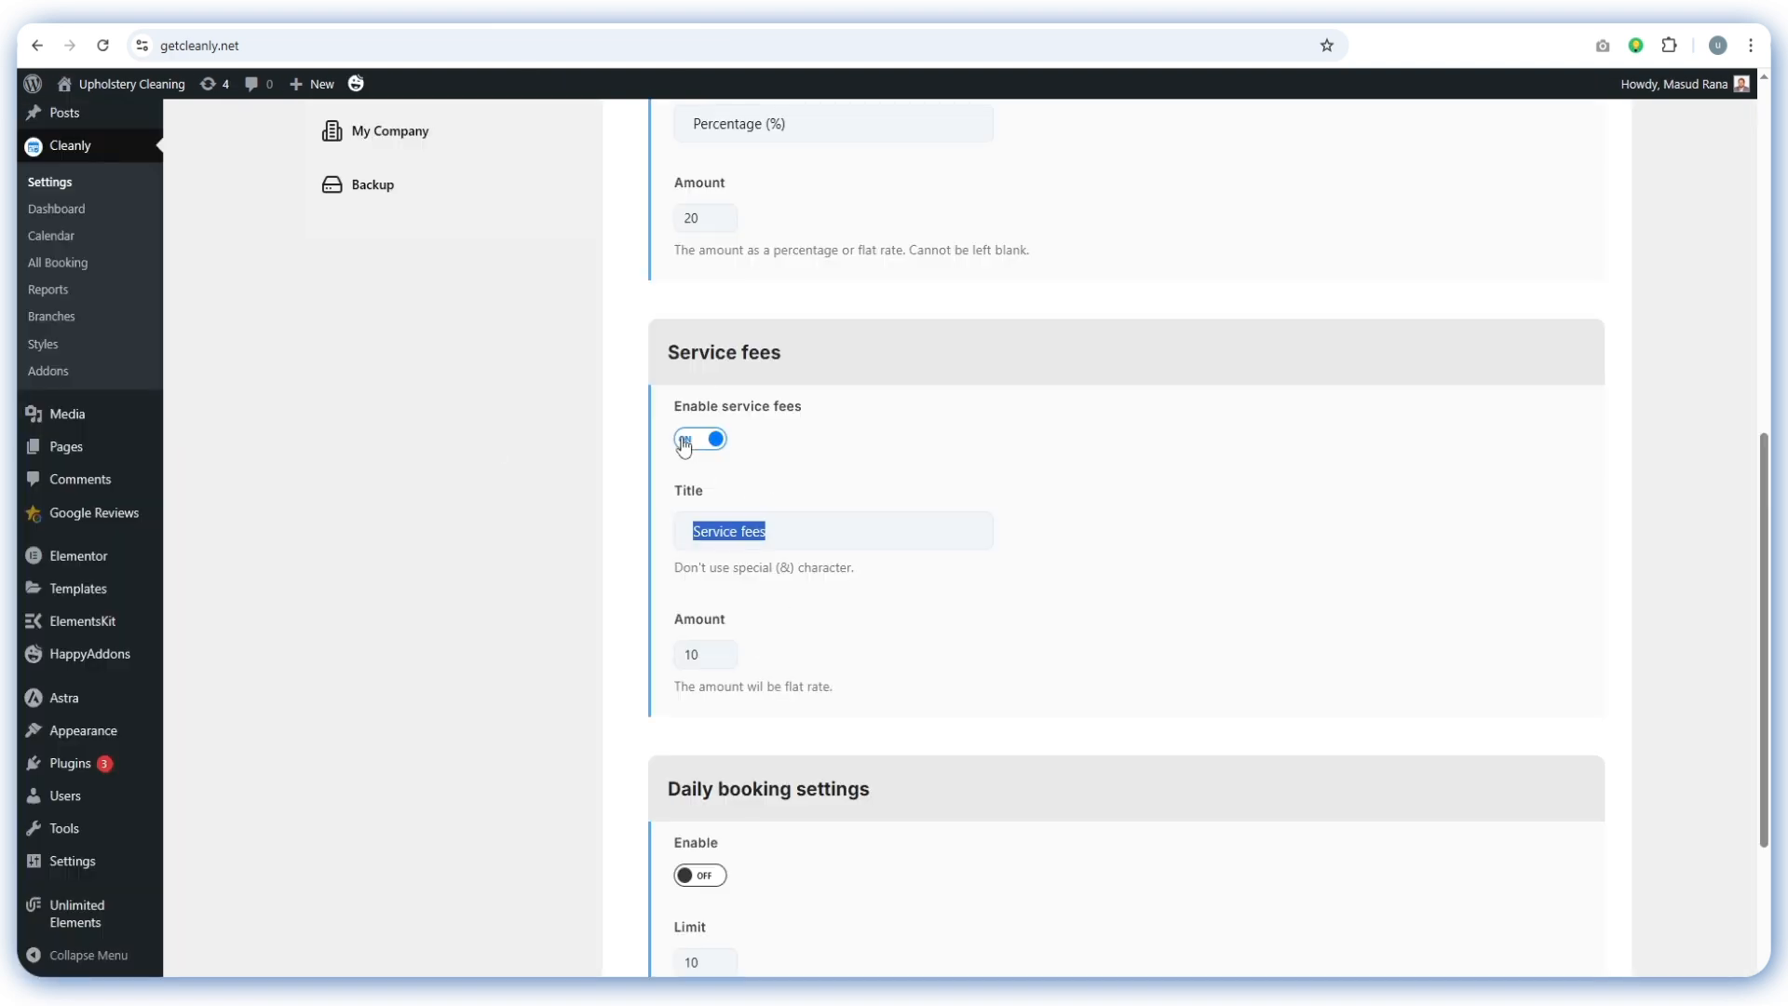
click(712, 654)
scroll(1233, 531, up, 8)
click(1533, 192)
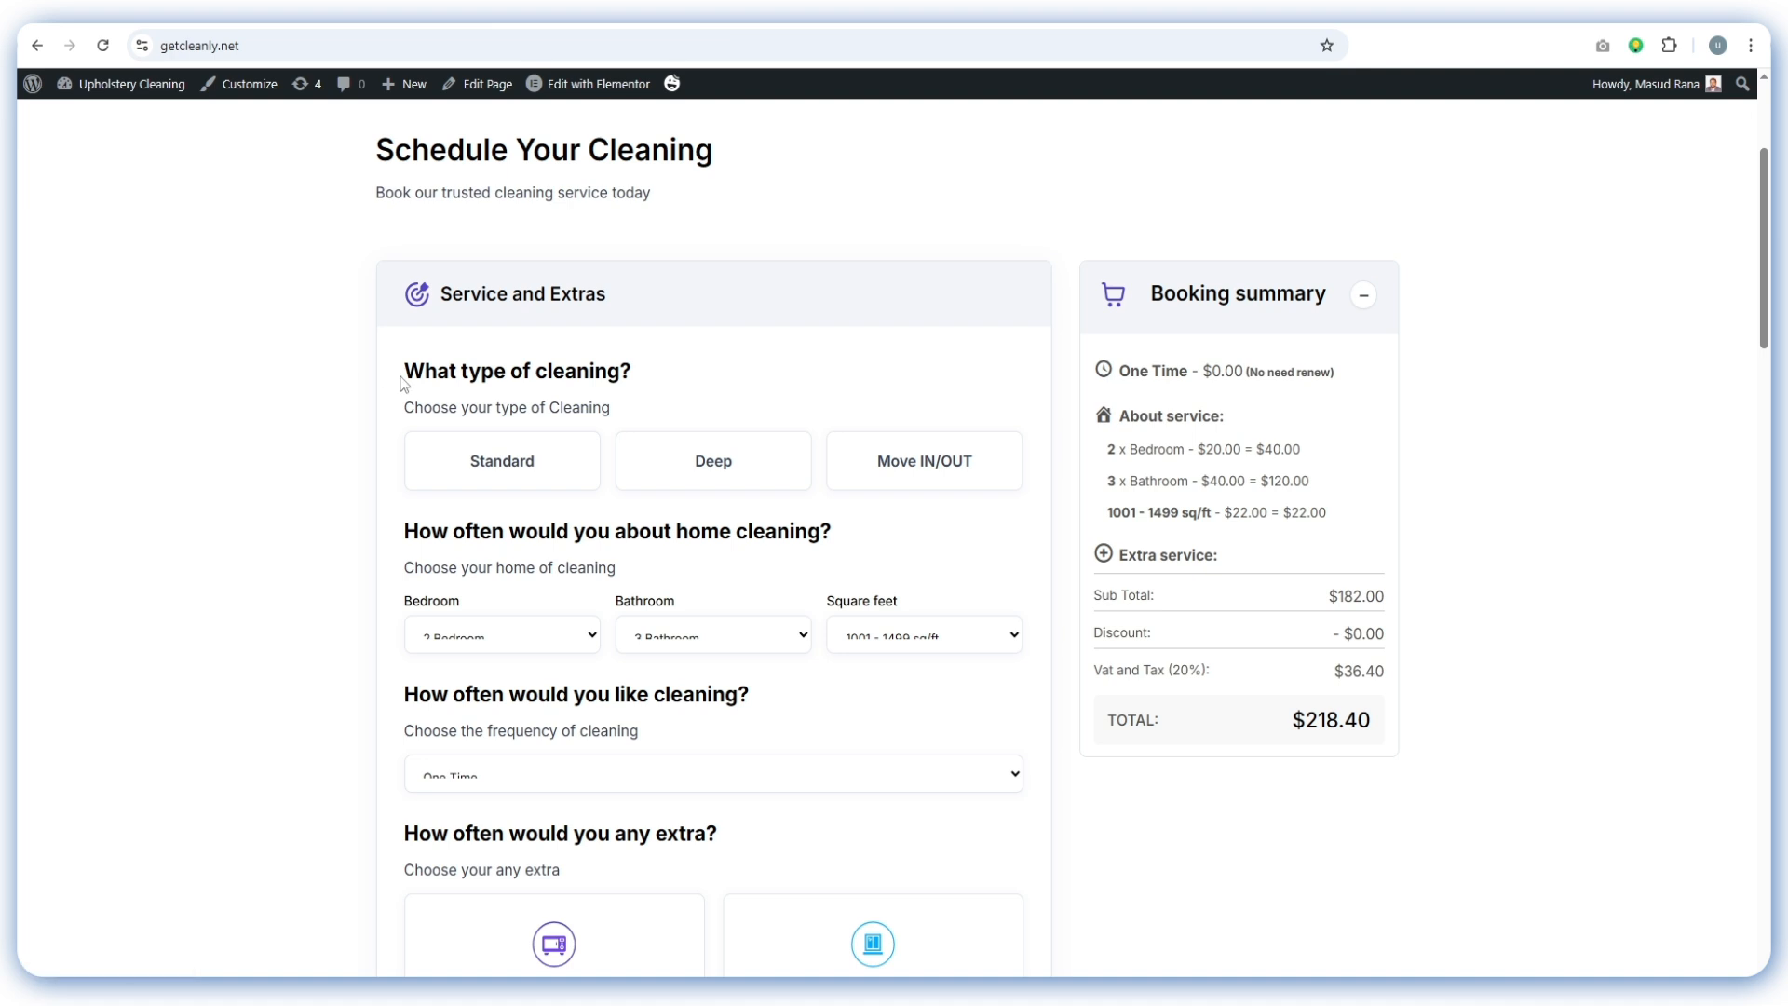
Check the service fees line in the booking summary on the public booking page
scroll(1174, 551, down, 1)
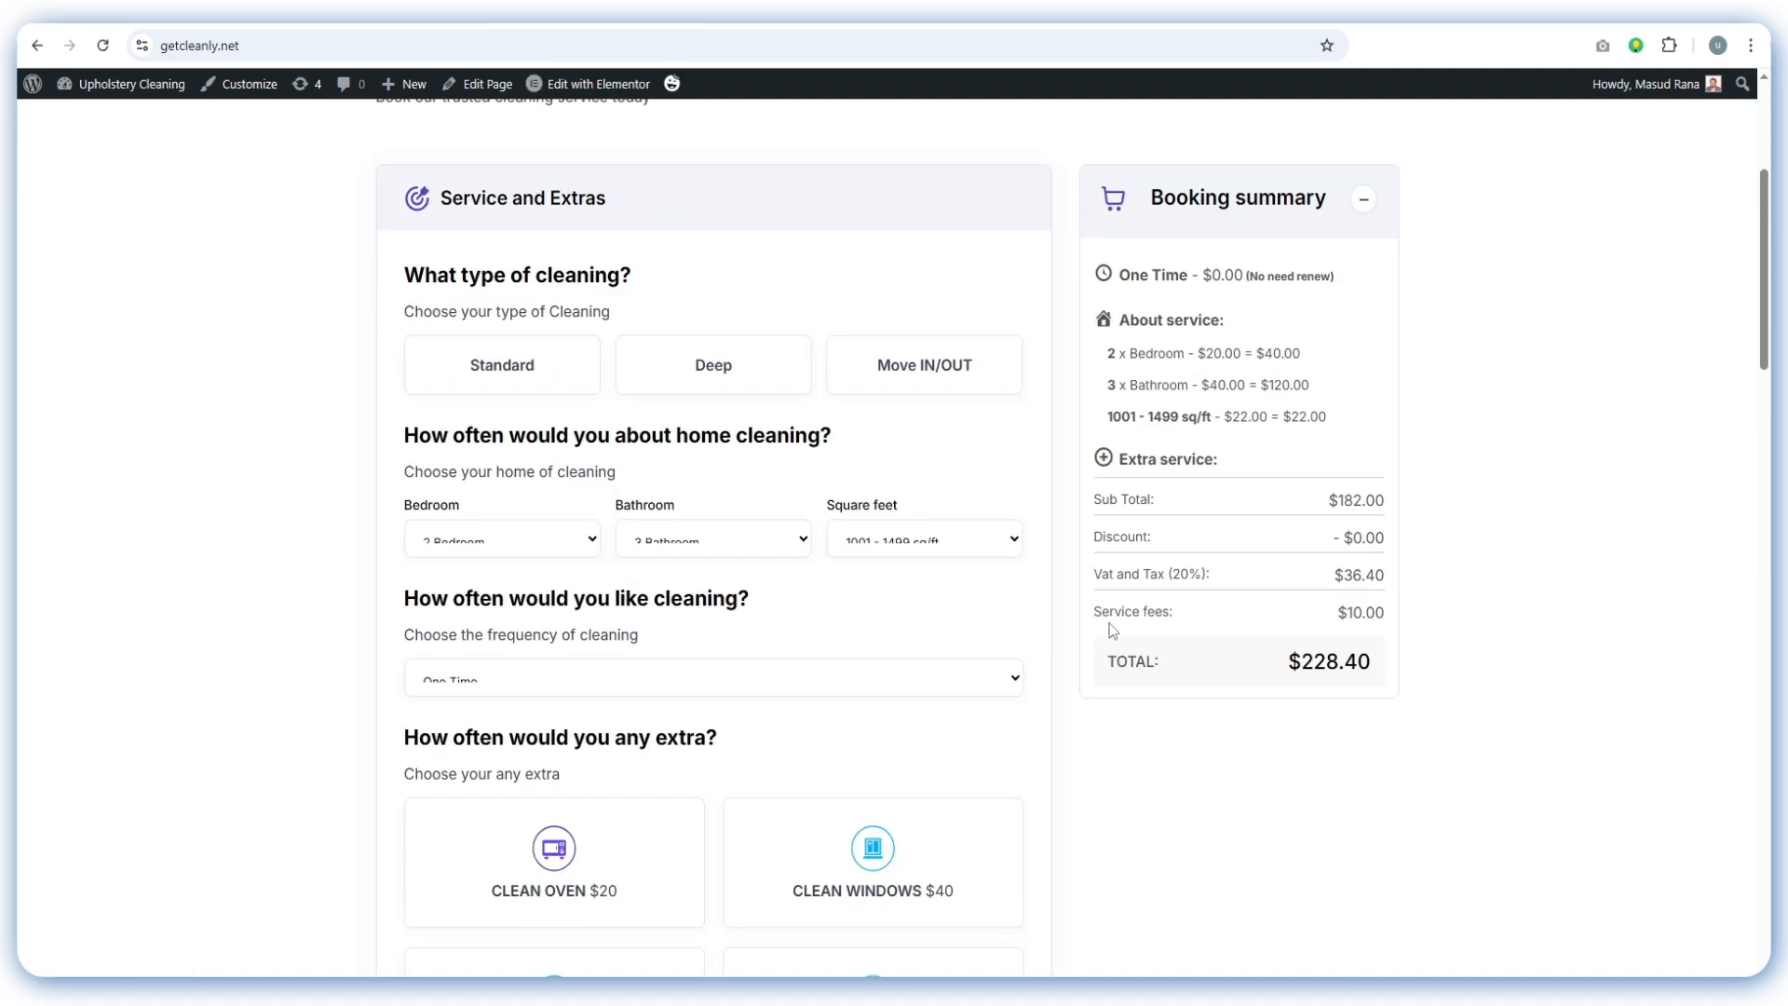
drag(1094, 612, 1203, 628)
click(1348, 617)
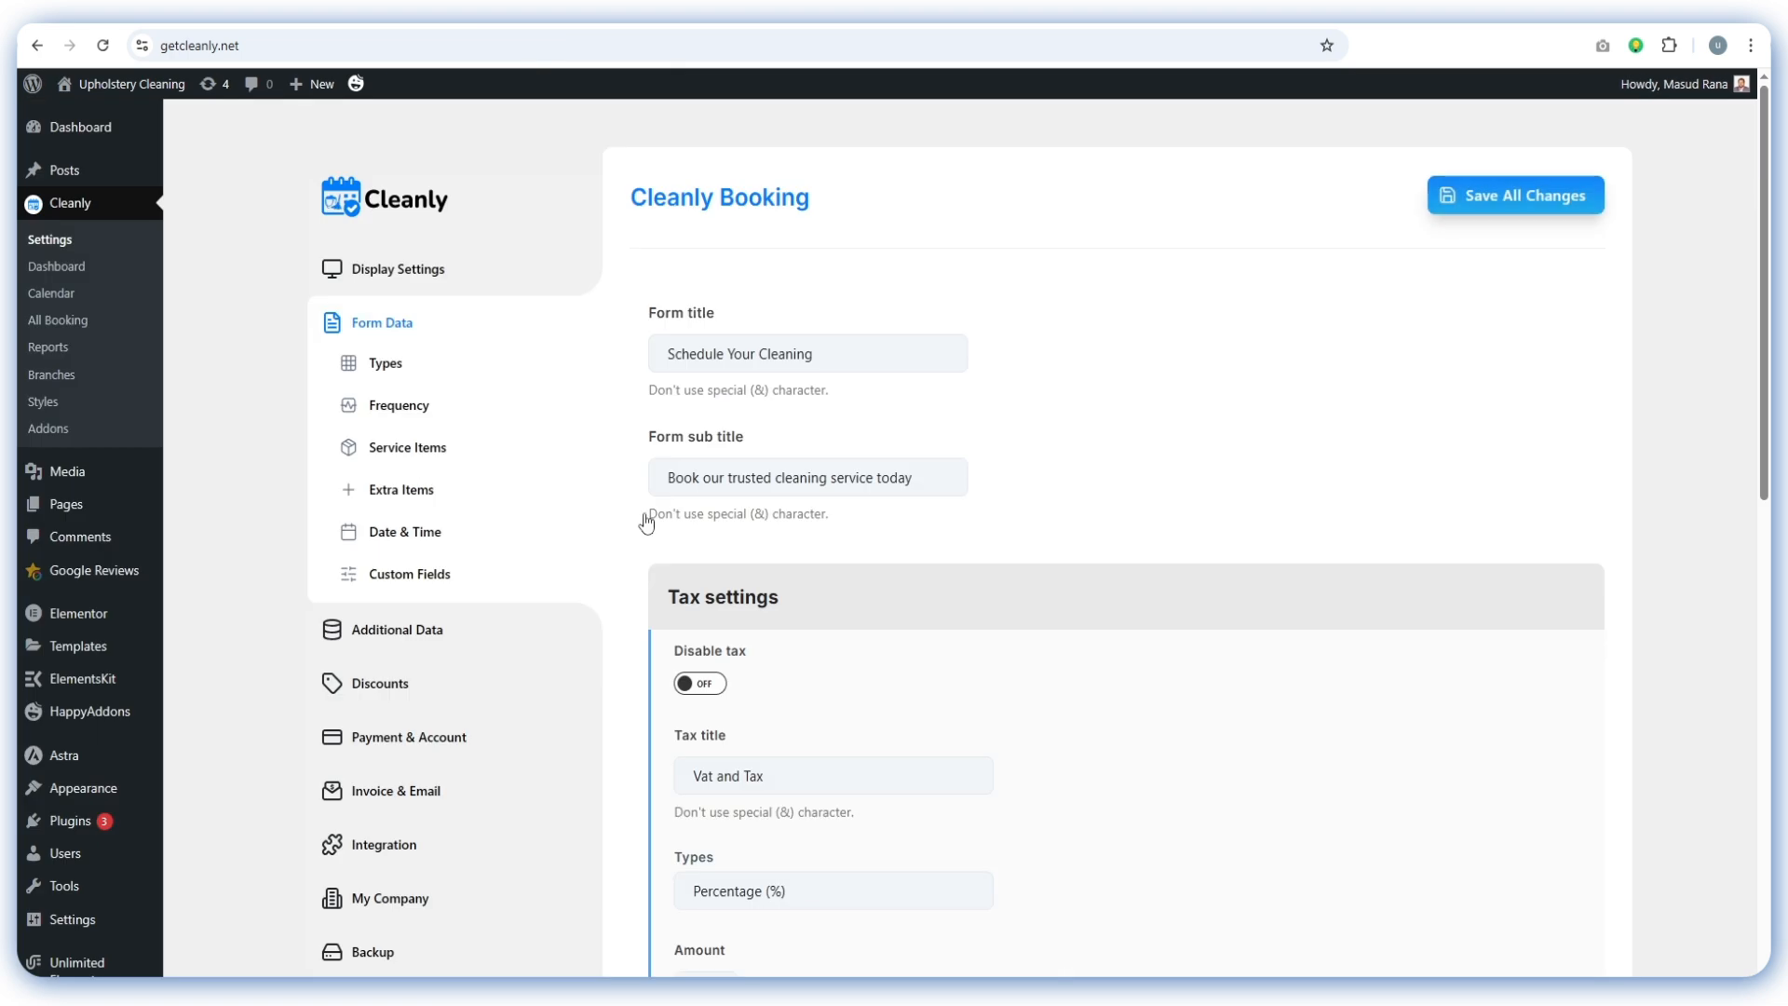
Try enabling the daily booking limit, inspect its limit value, turn it back off and save all changes
scroll(646, 521, down, 10)
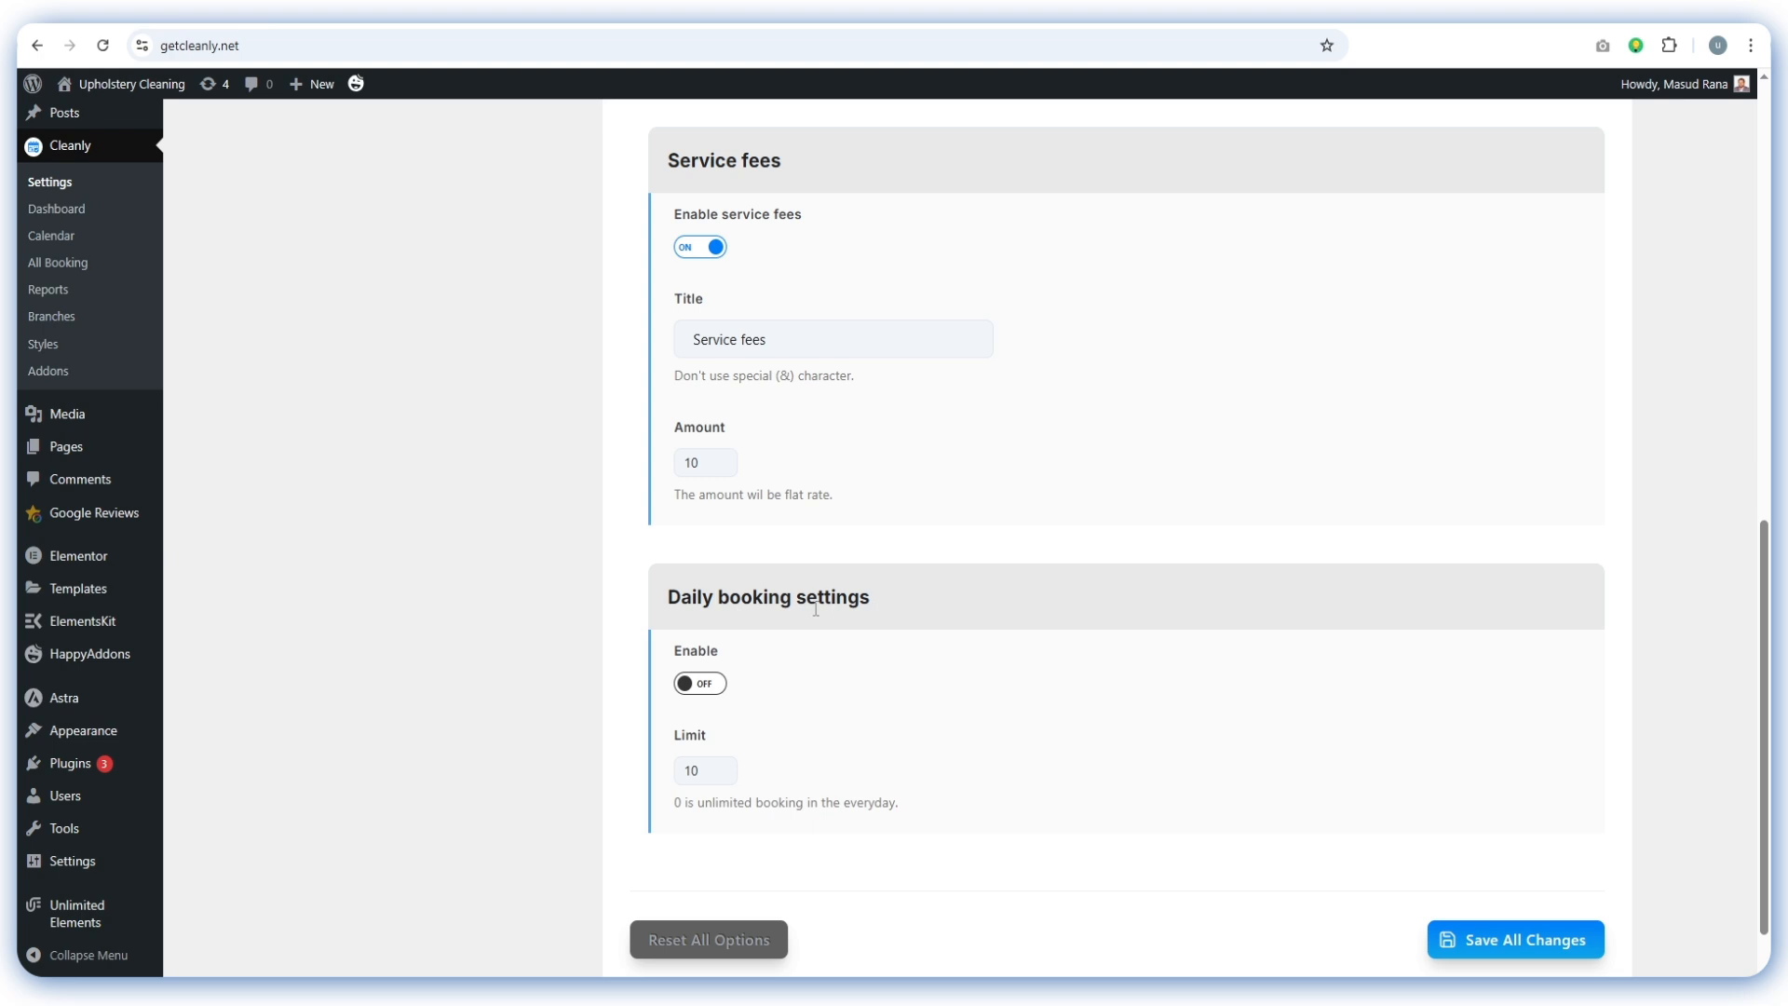
click(703, 686)
drag(706, 772, 655, 775)
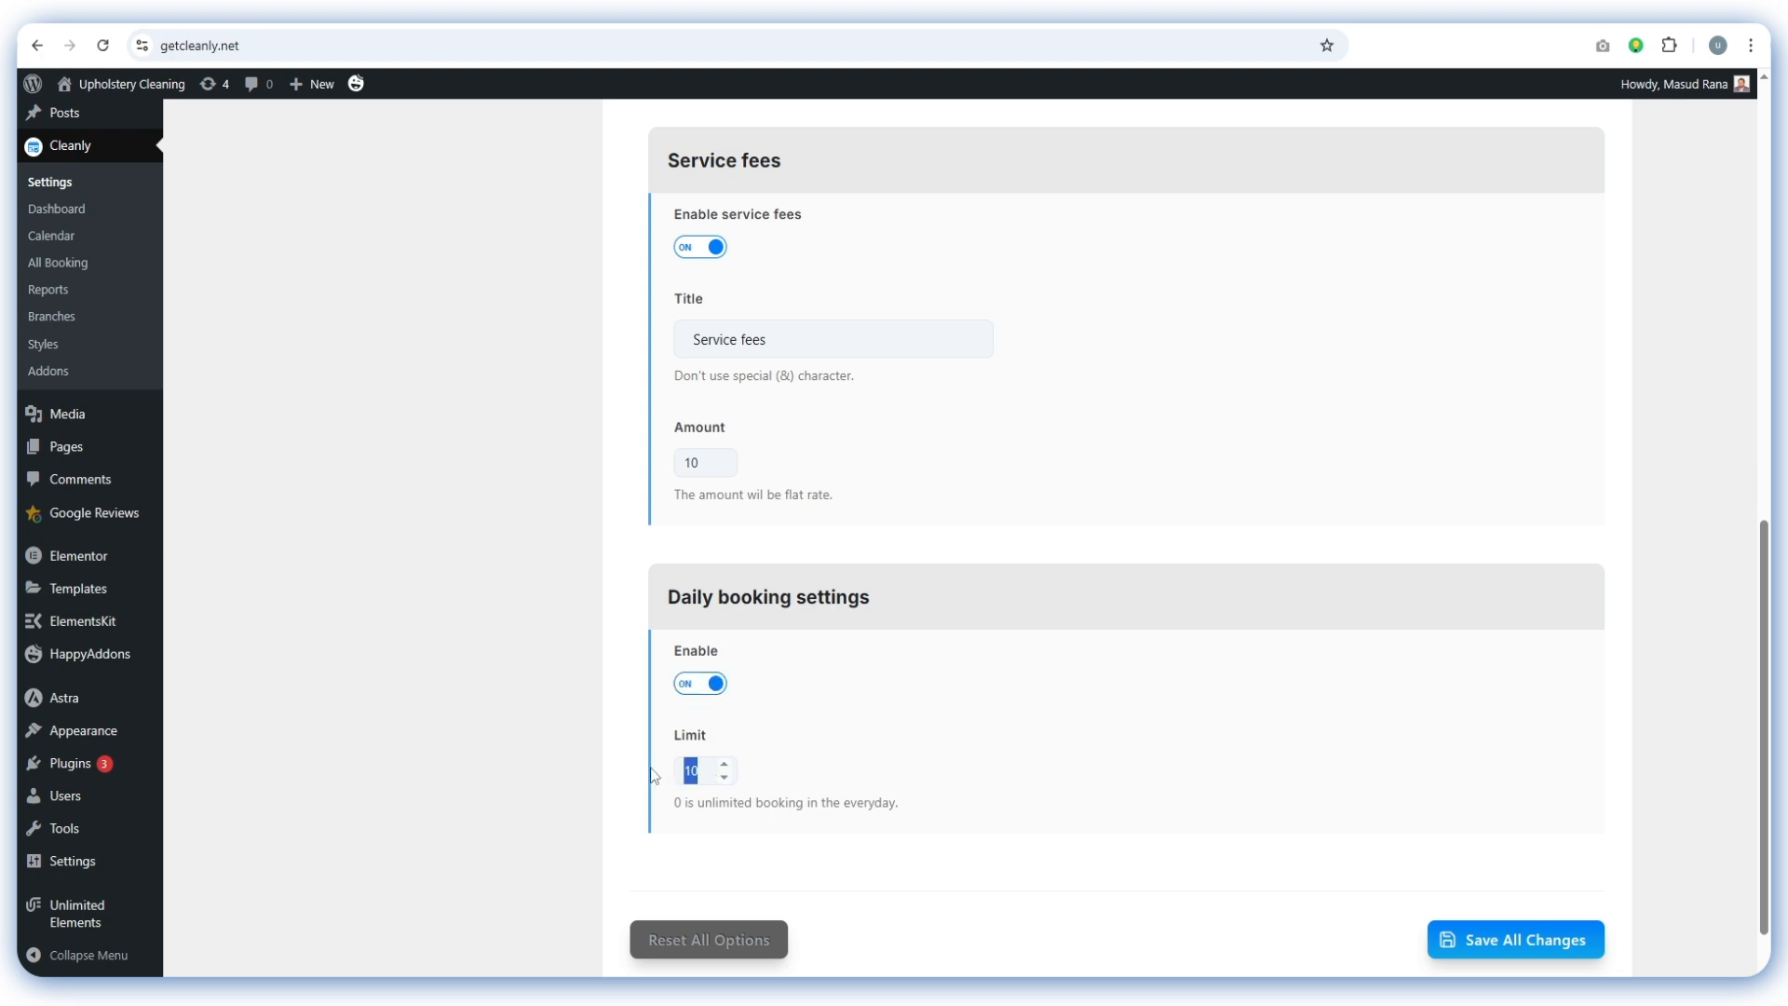
click(706, 777)
click(690, 687)
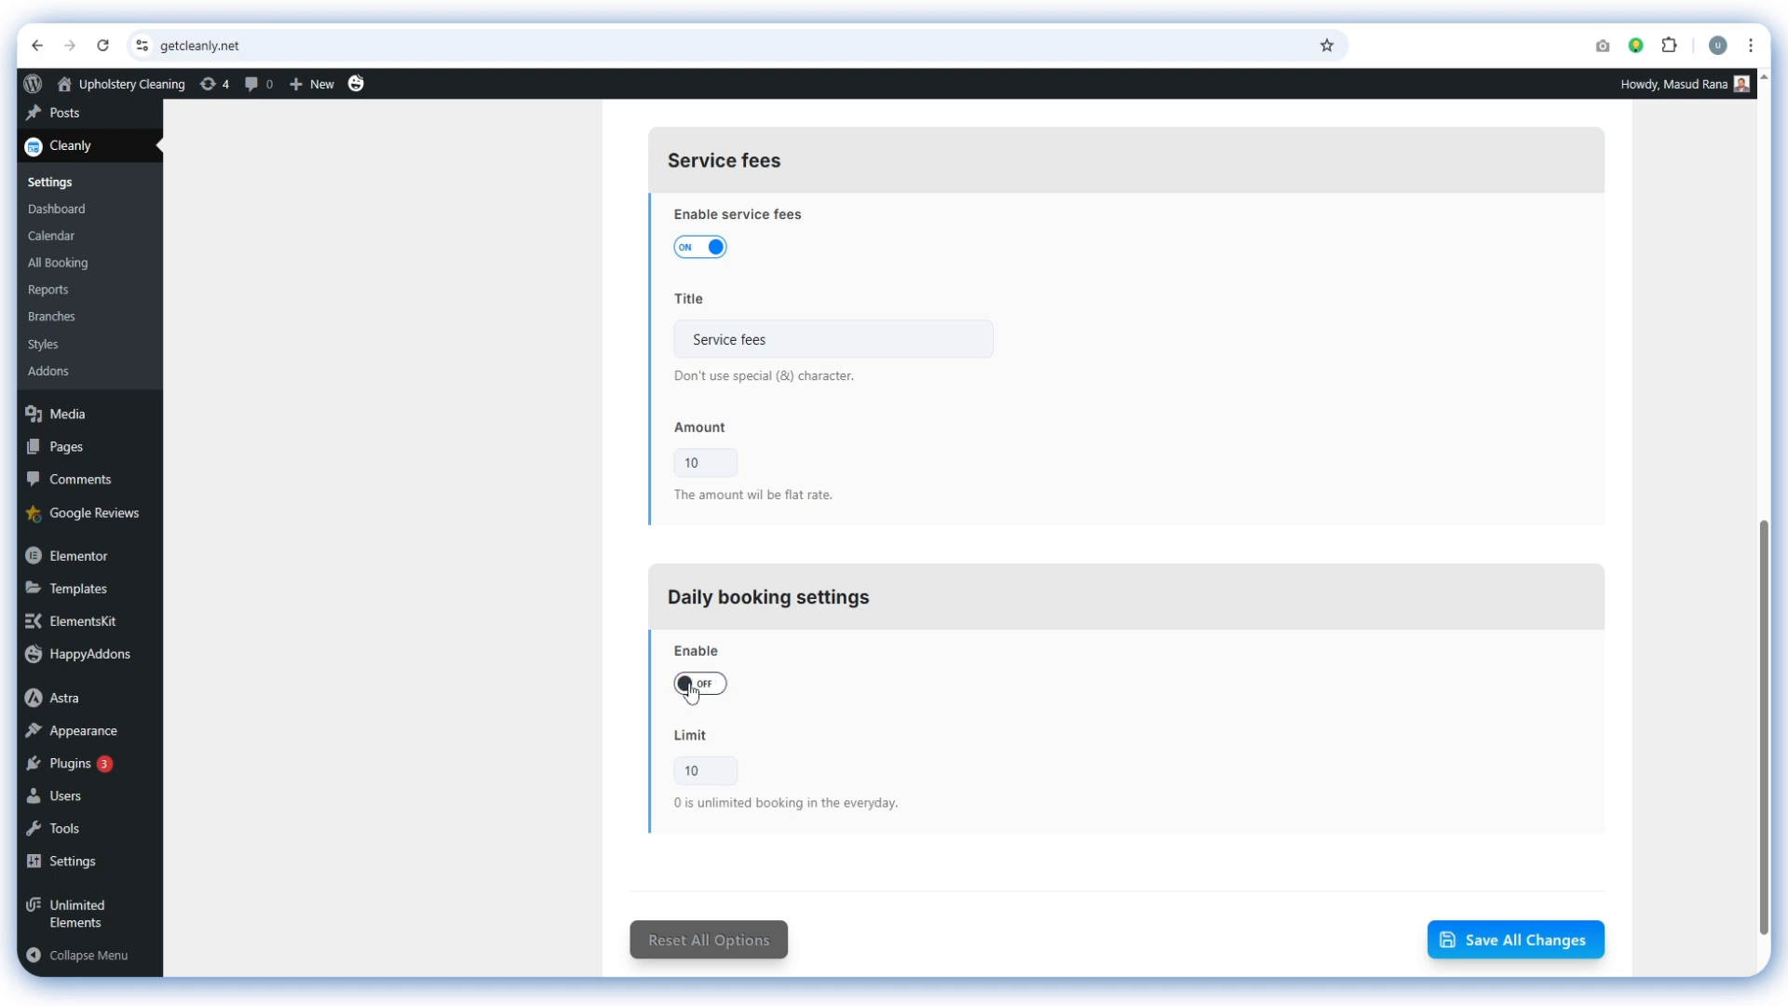
click(1510, 943)
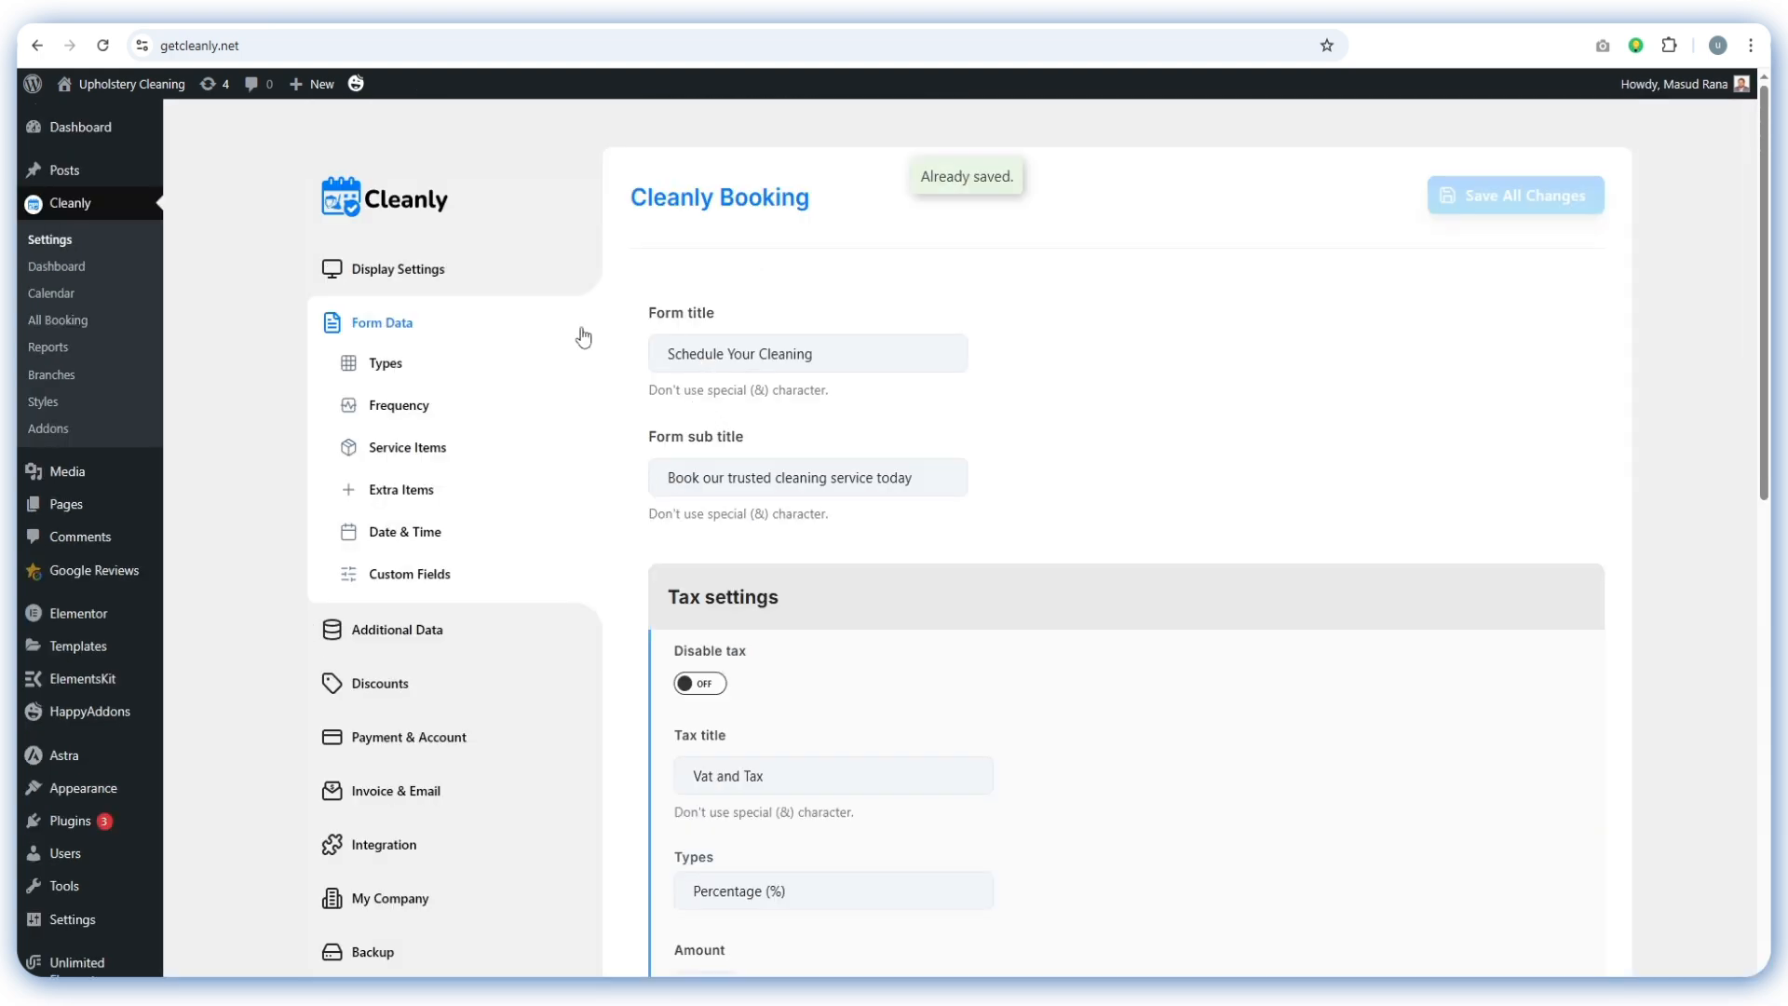
Open the form's Types settings and try the Standard, Deep and Move IN/OUT options on the booking page
click(390, 364)
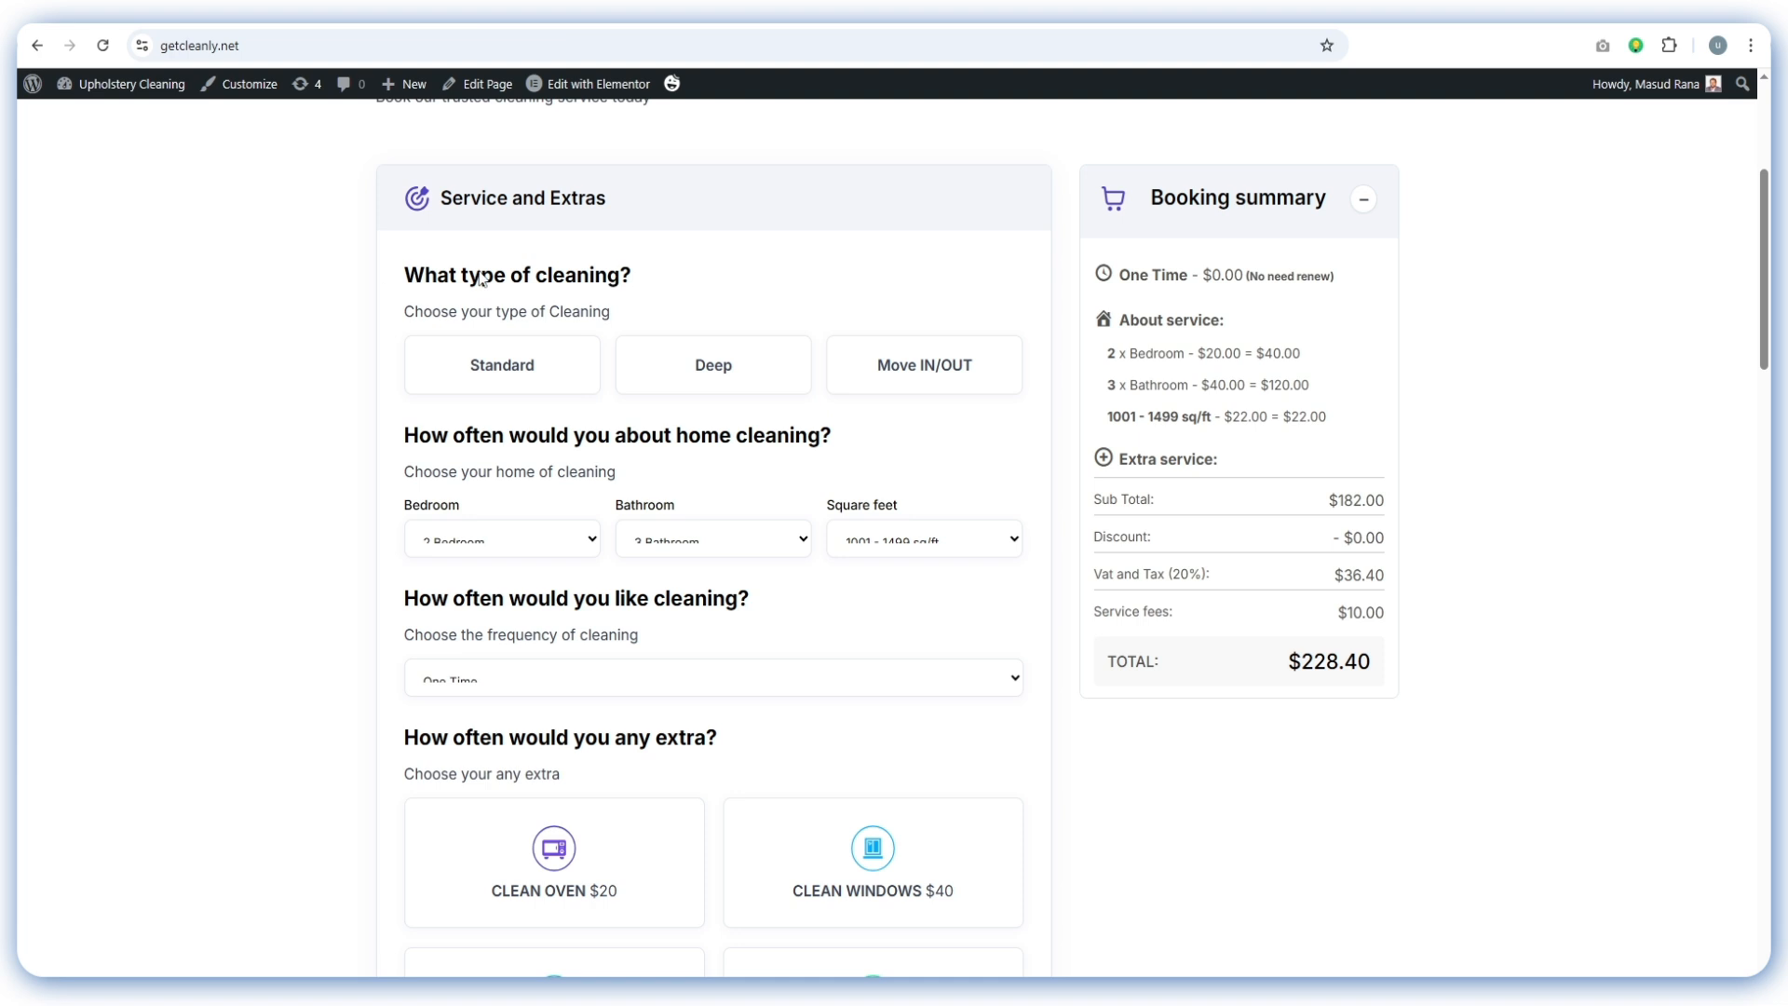
click(509, 370)
click(726, 375)
click(902, 373)
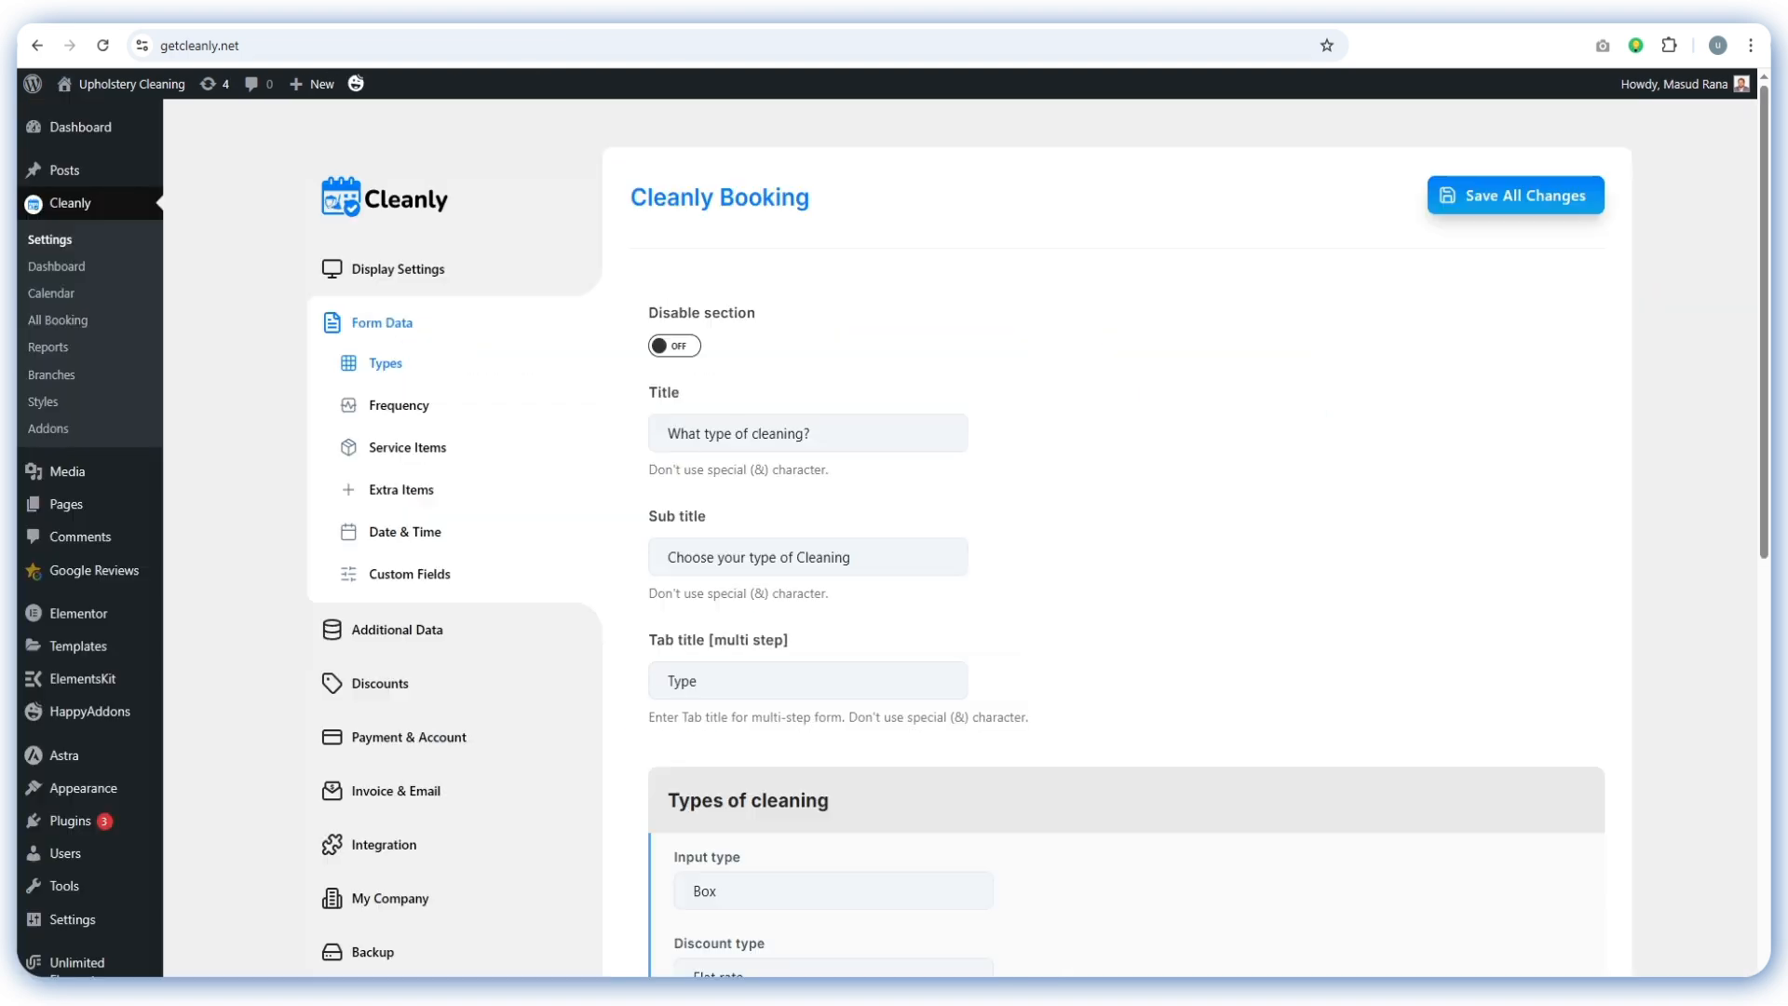
Try the Types section's Disable section switch and turn it back off
click(681, 355)
click(663, 346)
scroll(829, 361, down, 1)
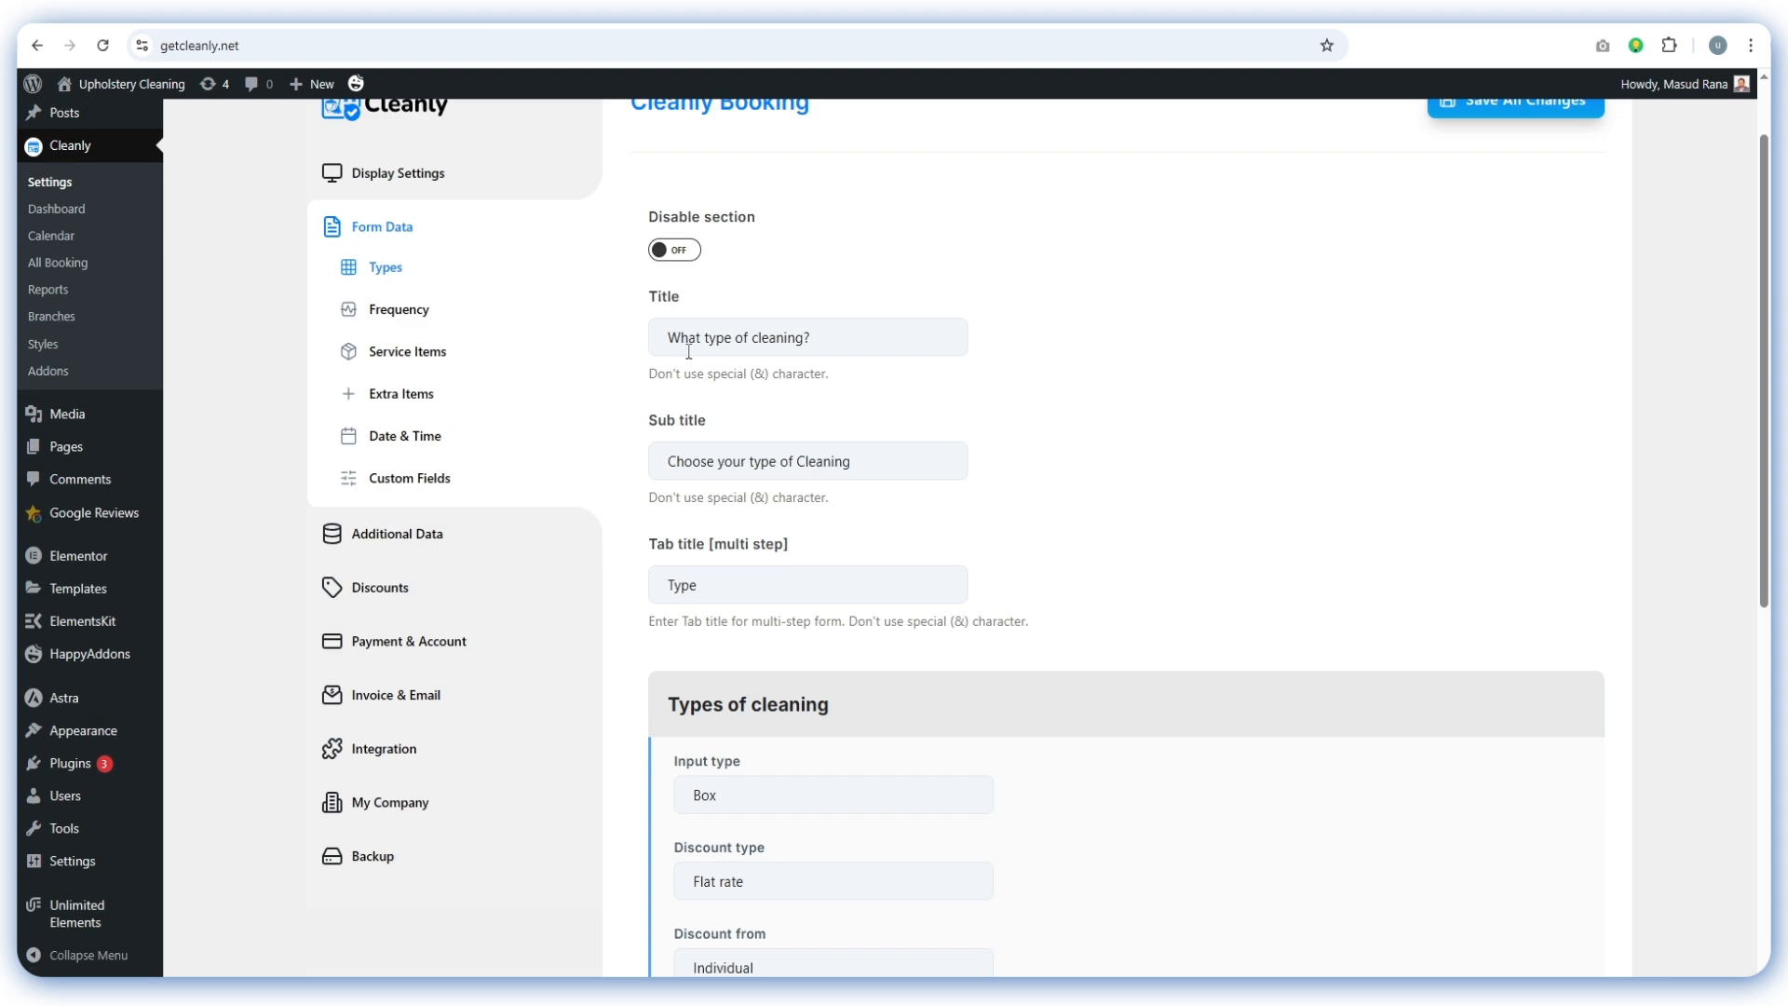
Review the Title, Sub title and multi-step Tab title fields of the Types settings
drag(667, 331, 831, 337)
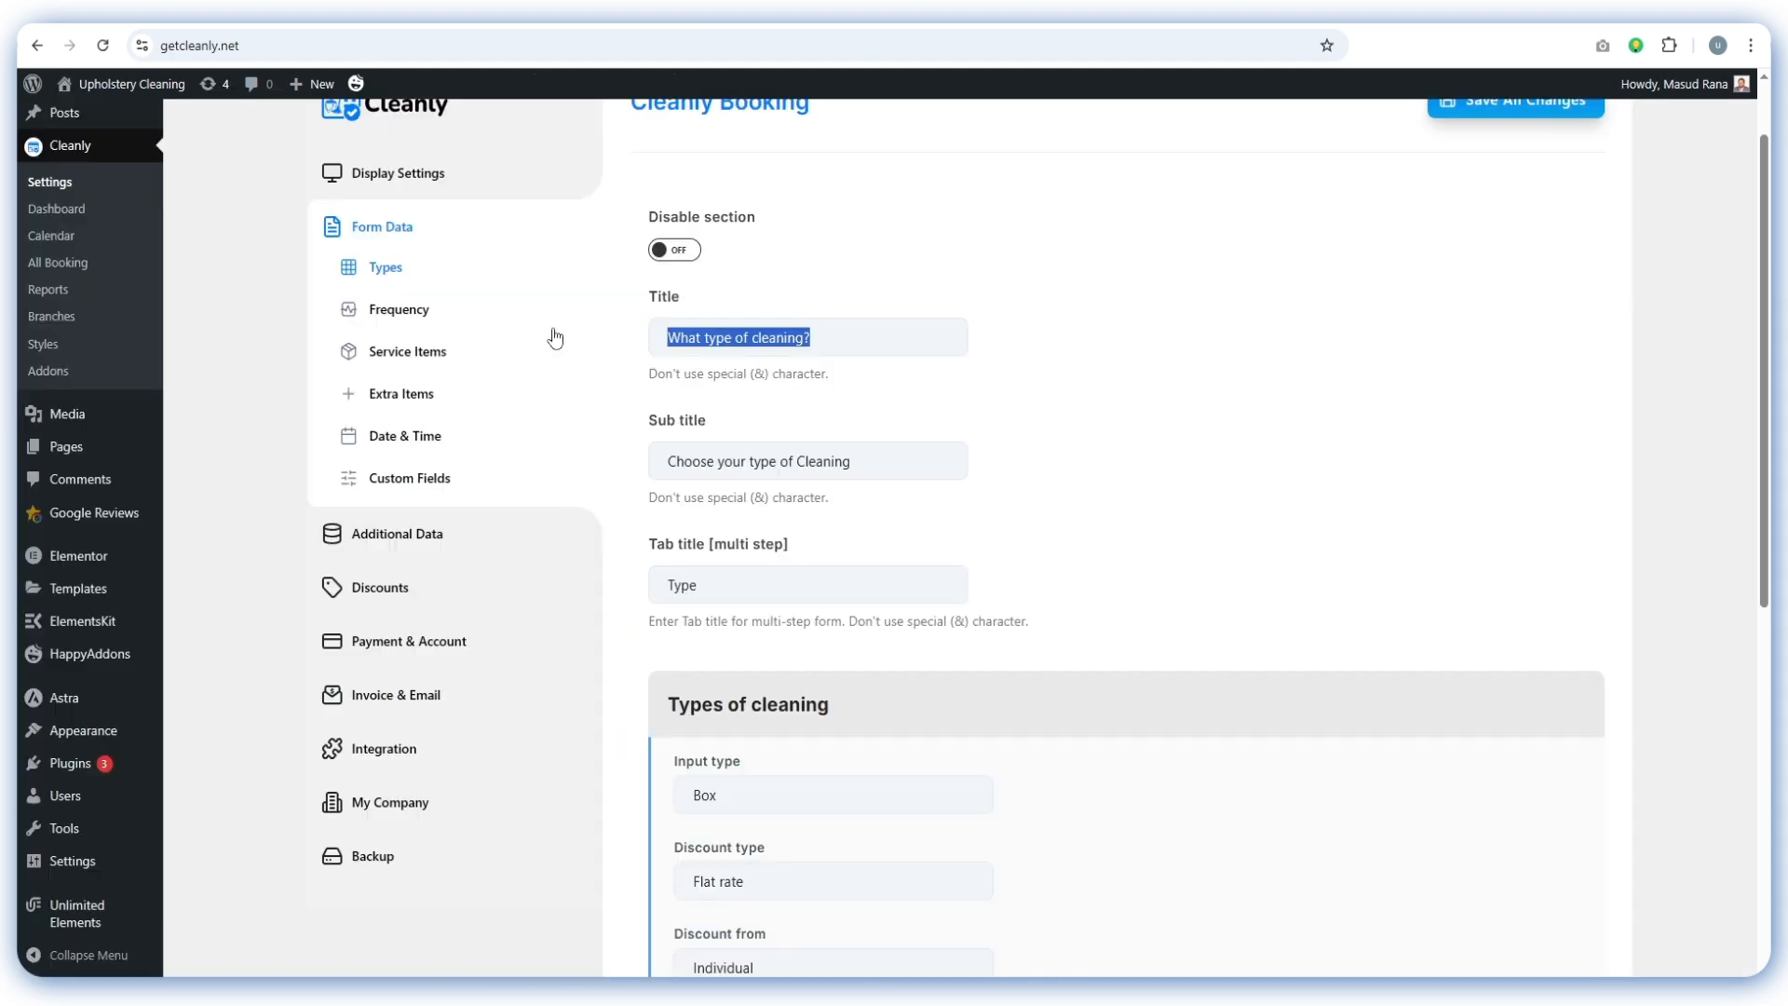
click(762, 333)
drag(677, 461, 941, 461)
scroll(940, 456, down, 1)
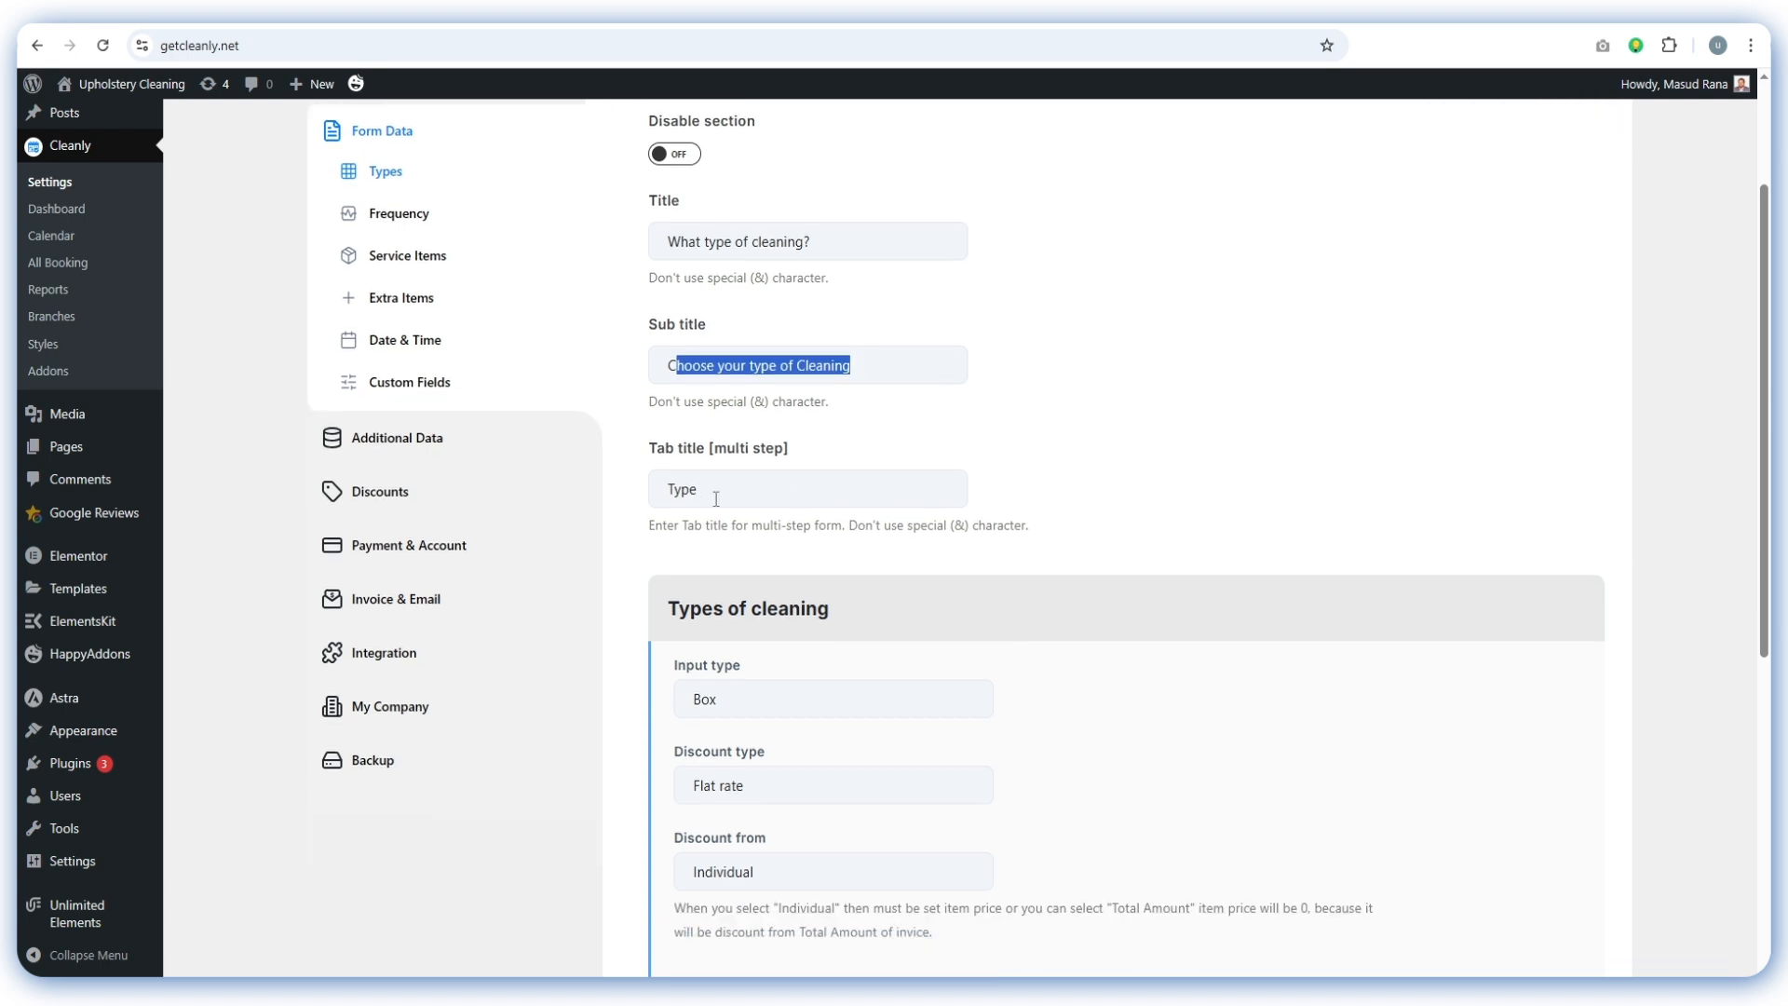
click(717, 498)
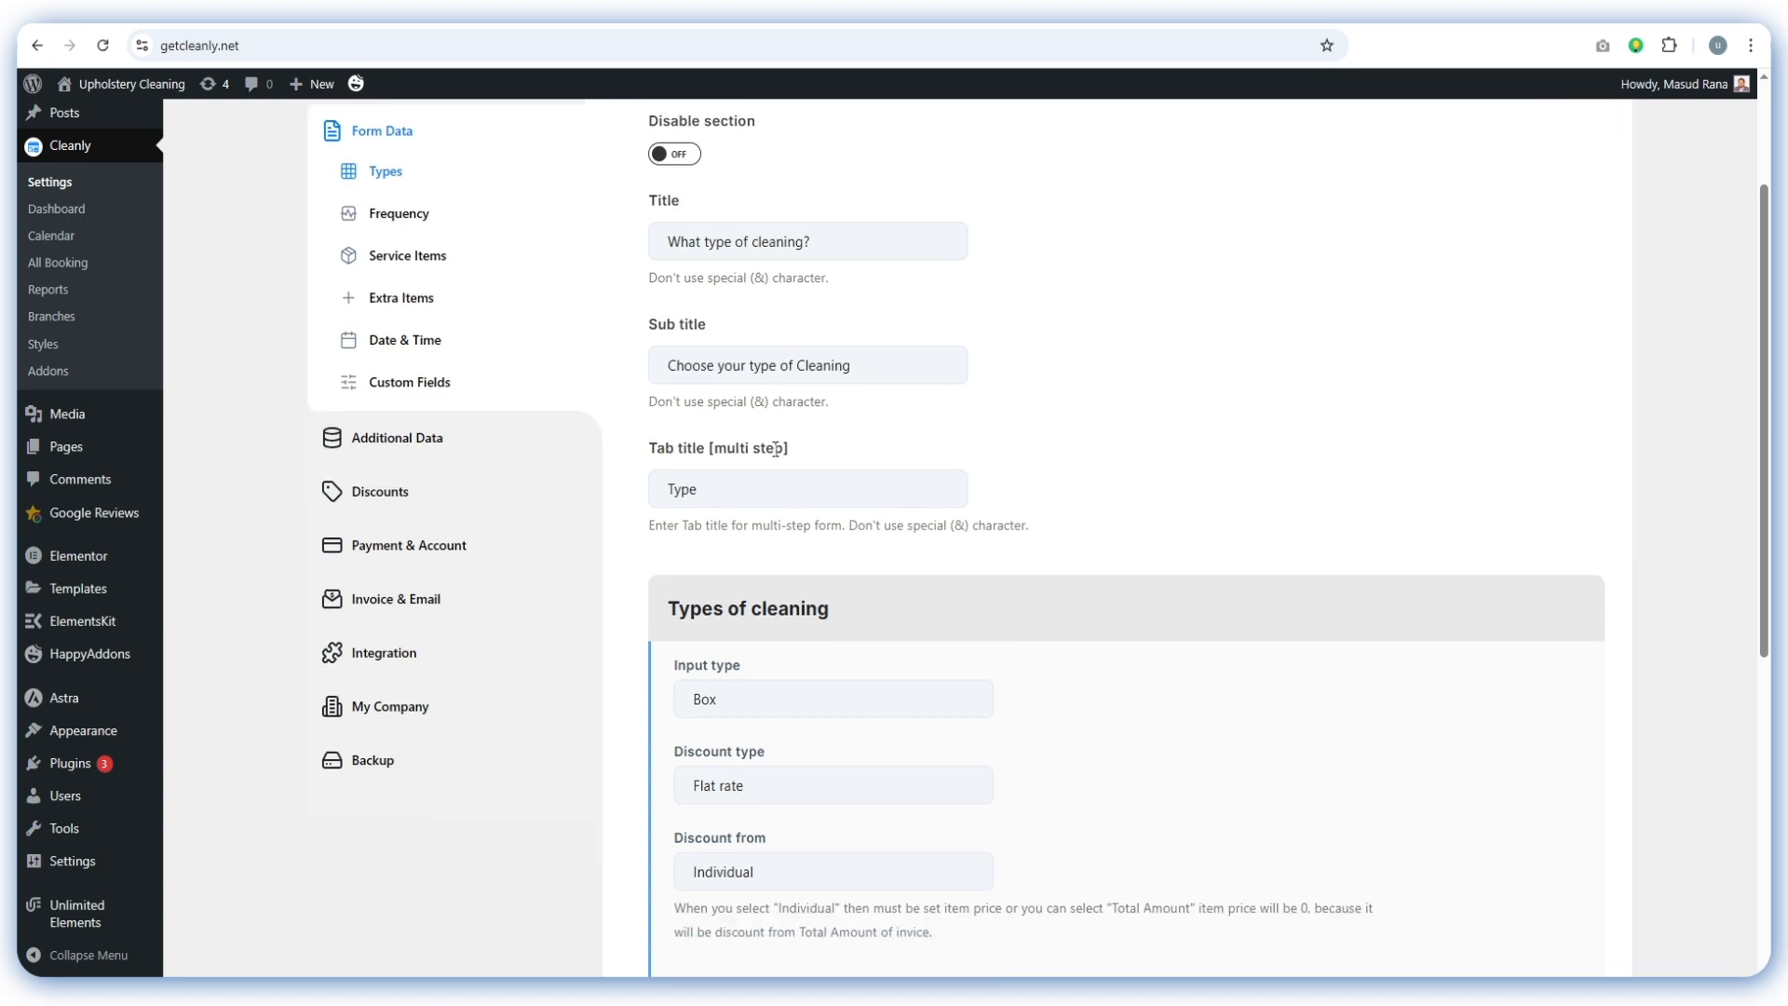
double_click(705, 492)
click(757, 489)
drag(669, 487, 772, 486)
click(721, 486)
scroll(746, 479, down, 3)
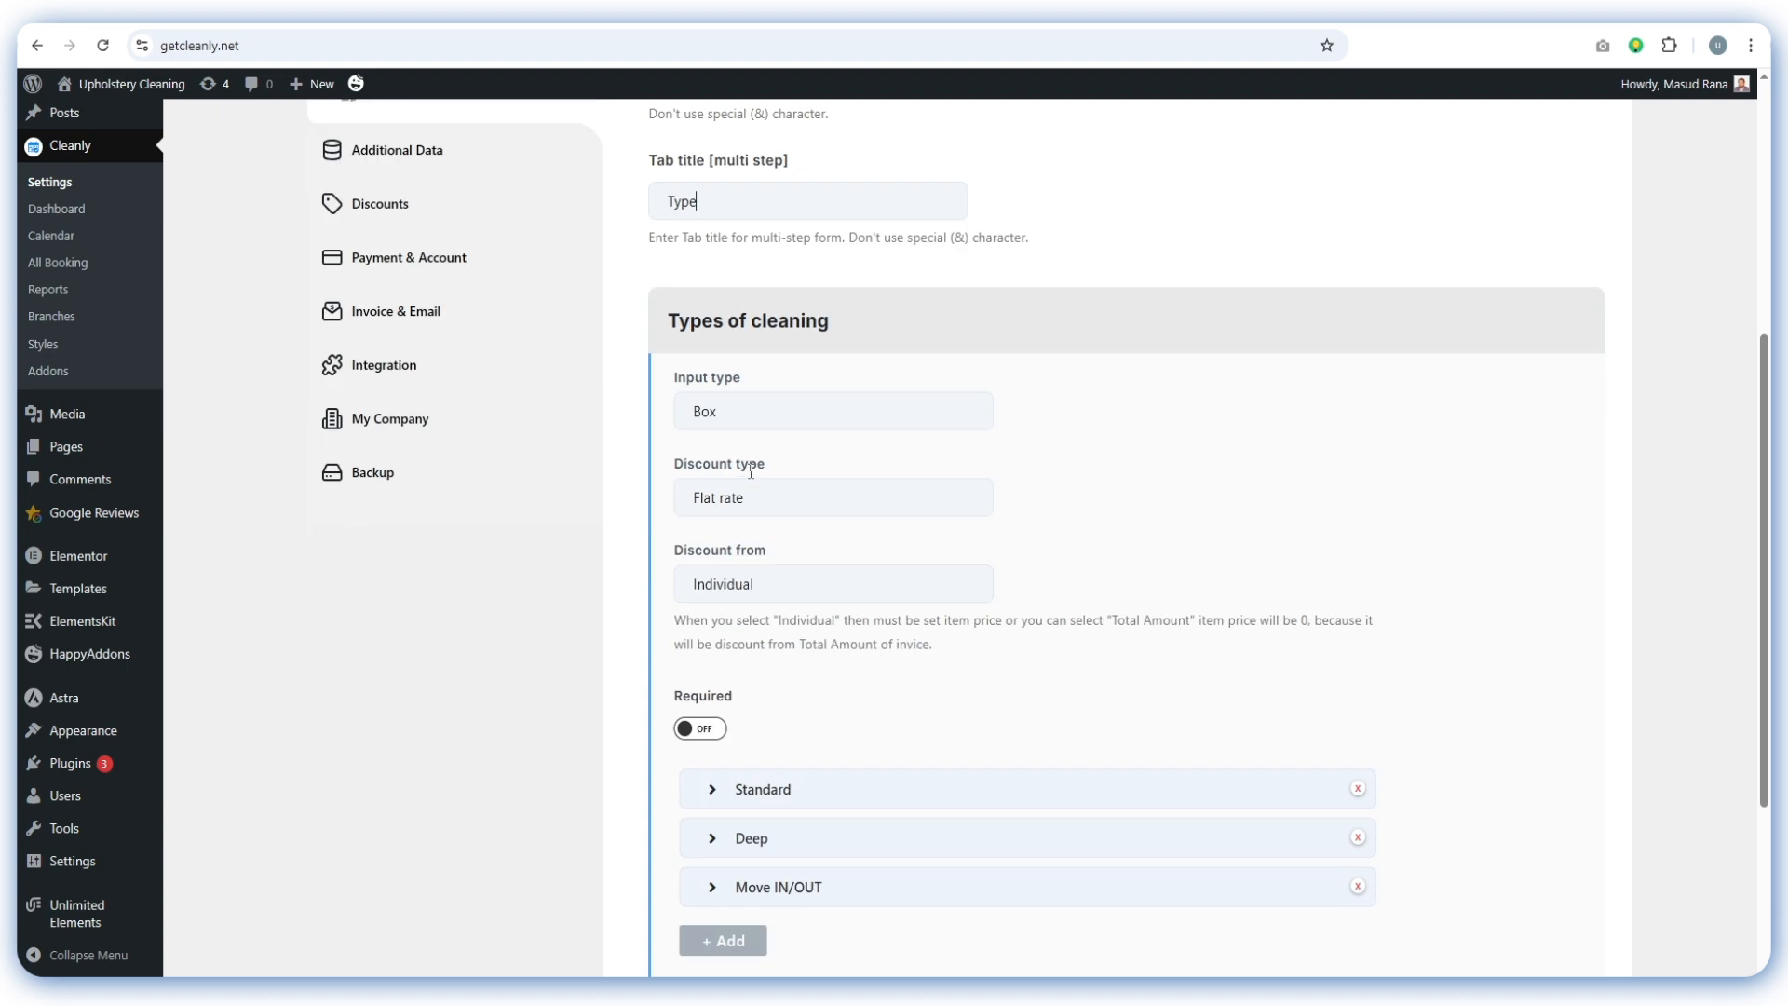
Inspect the Input type options for the types of cleaning and compare them with the choices on the booking page
scroll(847, 320, down, 1)
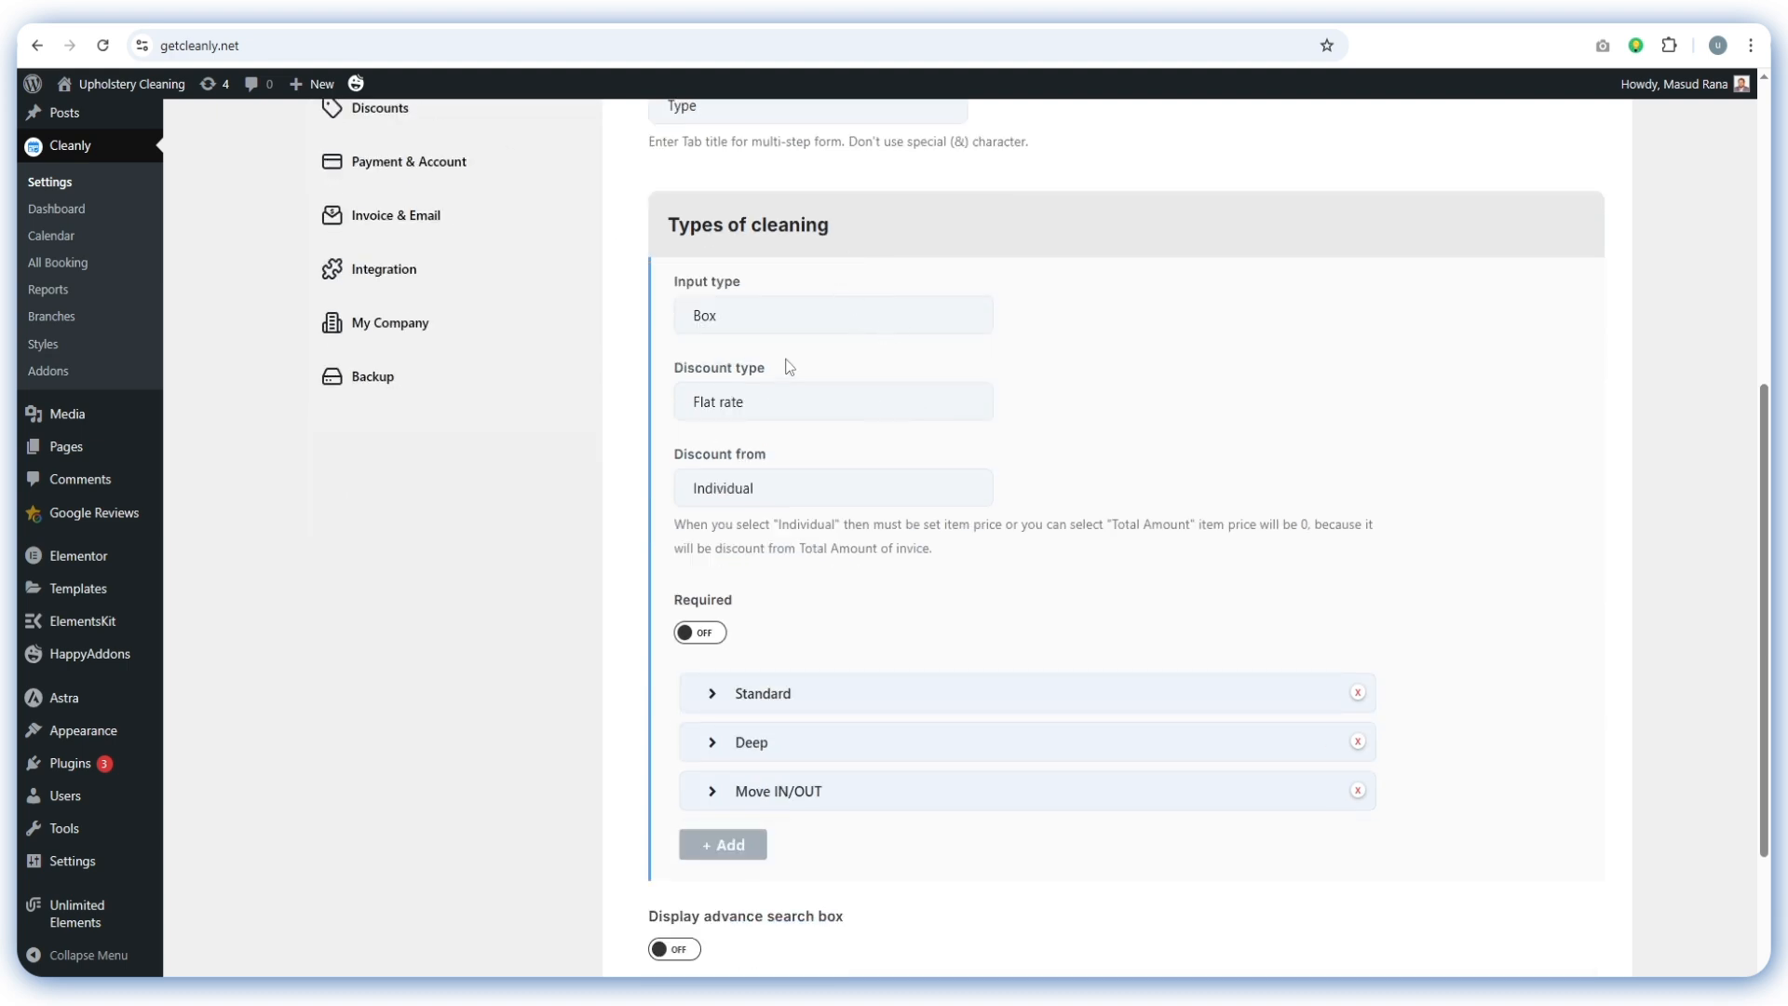
click(735, 317)
click(730, 402)
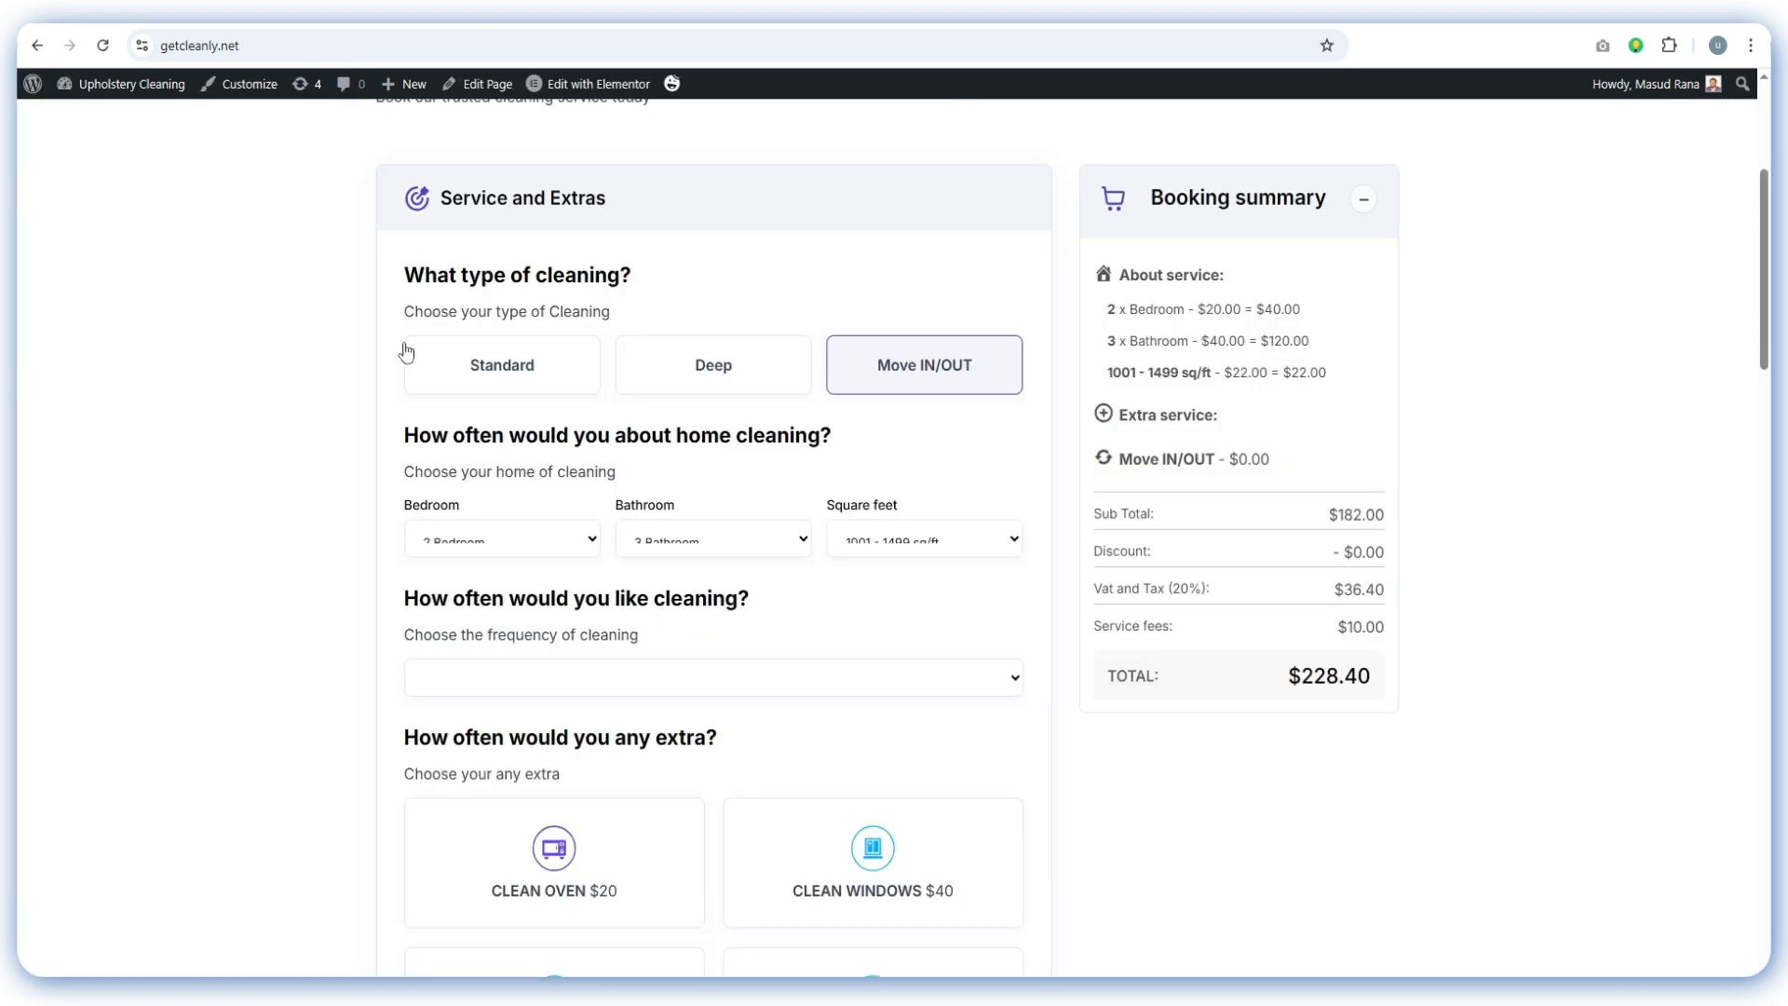
click(438, 364)
click(791, 371)
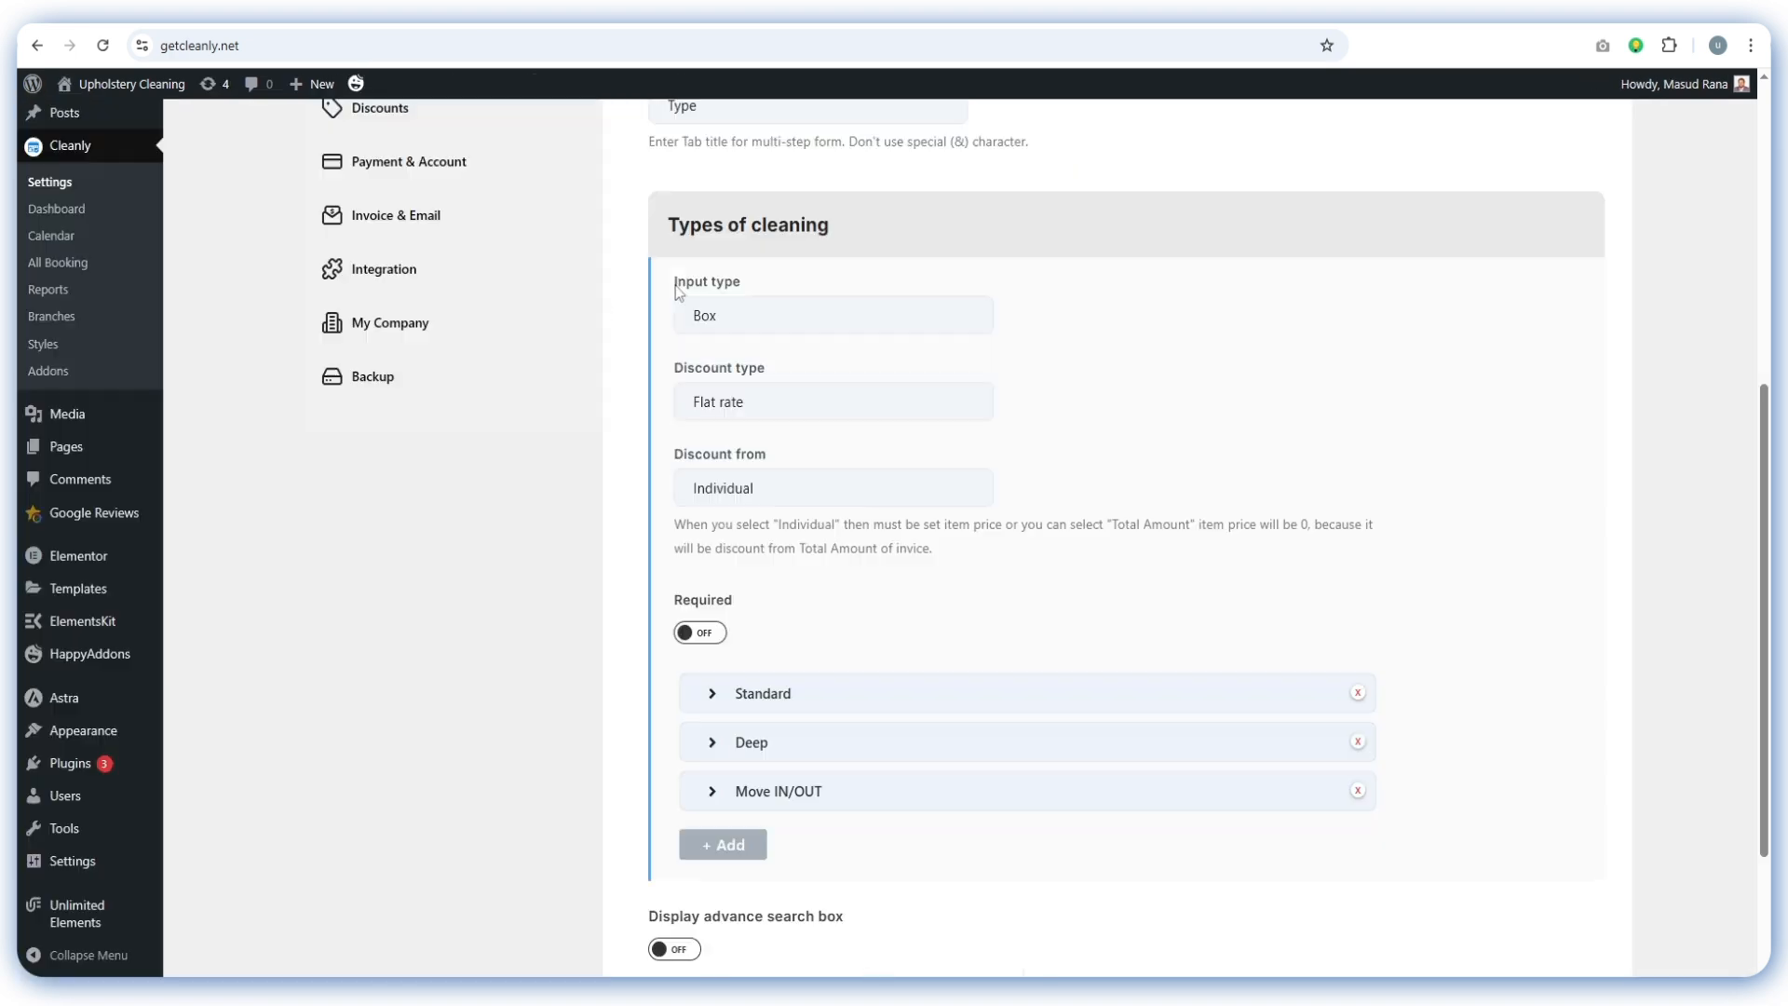
Set the Input type of the types of cleaning to Select and keep the Discount type at Flat rate
click(741, 322)
click(715, 380)
click(757, 410)
click(750, 435)
click(755, 402)
click(743, 462)
Try Total amount as the Discount from option, read its note, and restore Individual with the Flat rate discount type
click(733, 493)
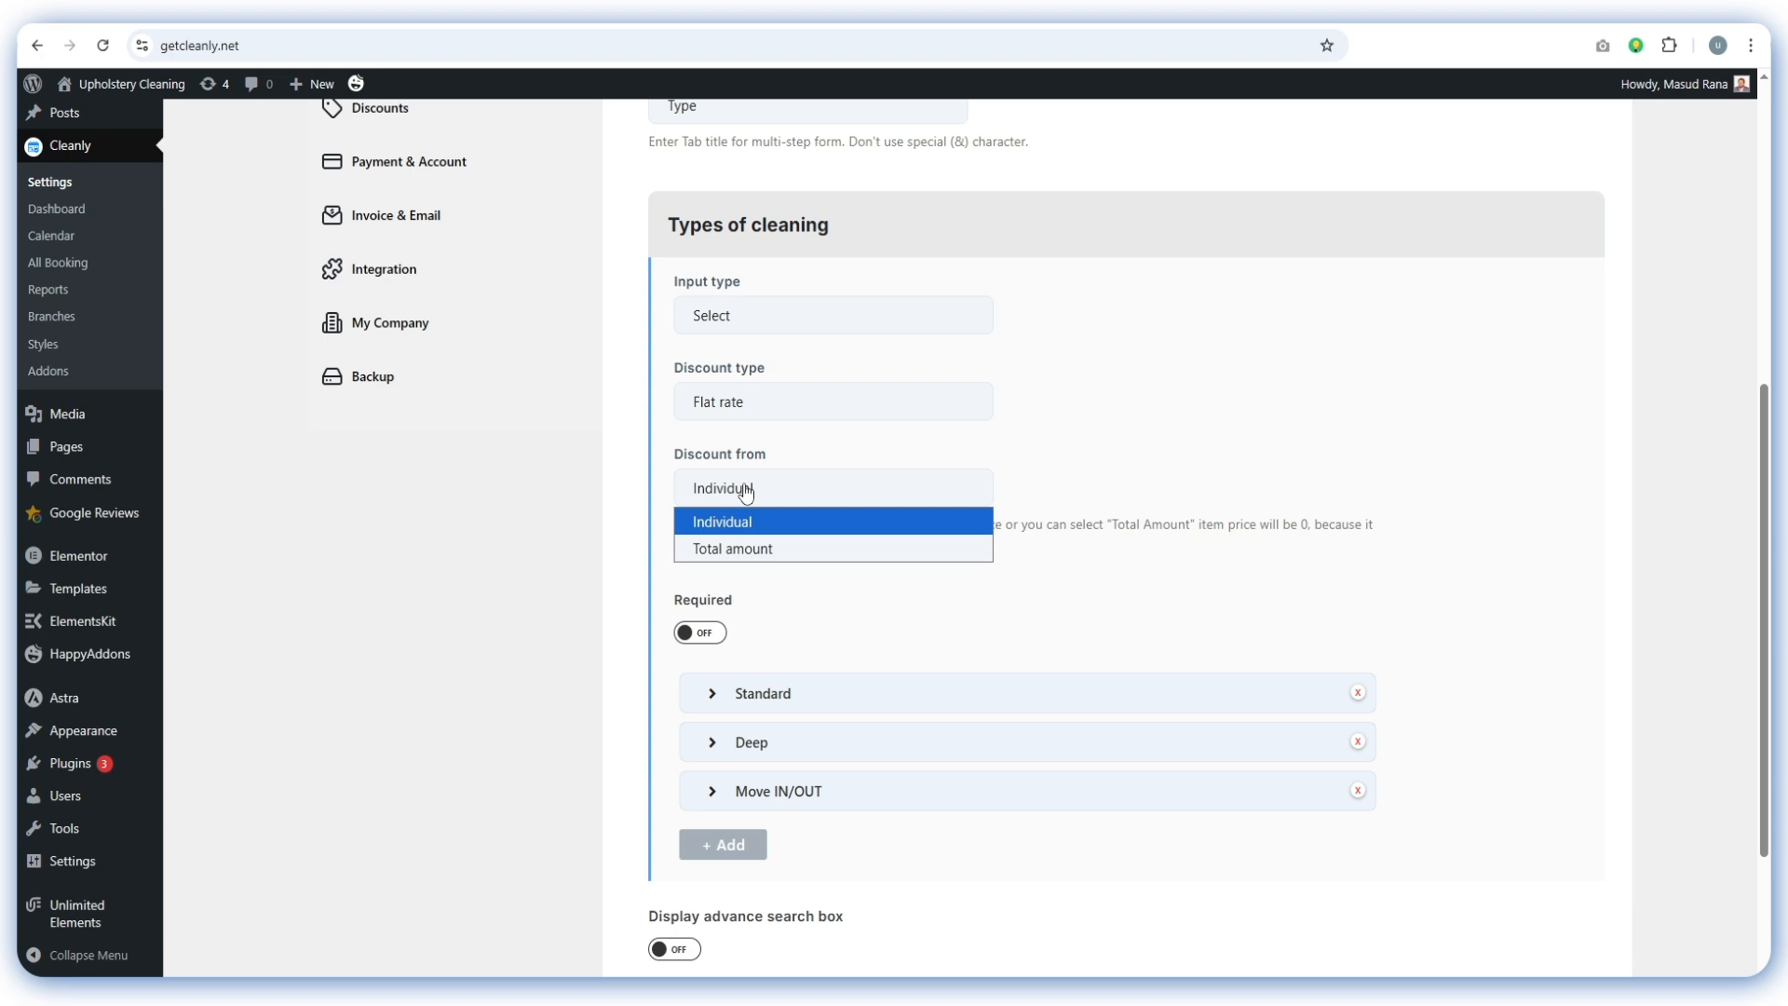
click(749, 551)
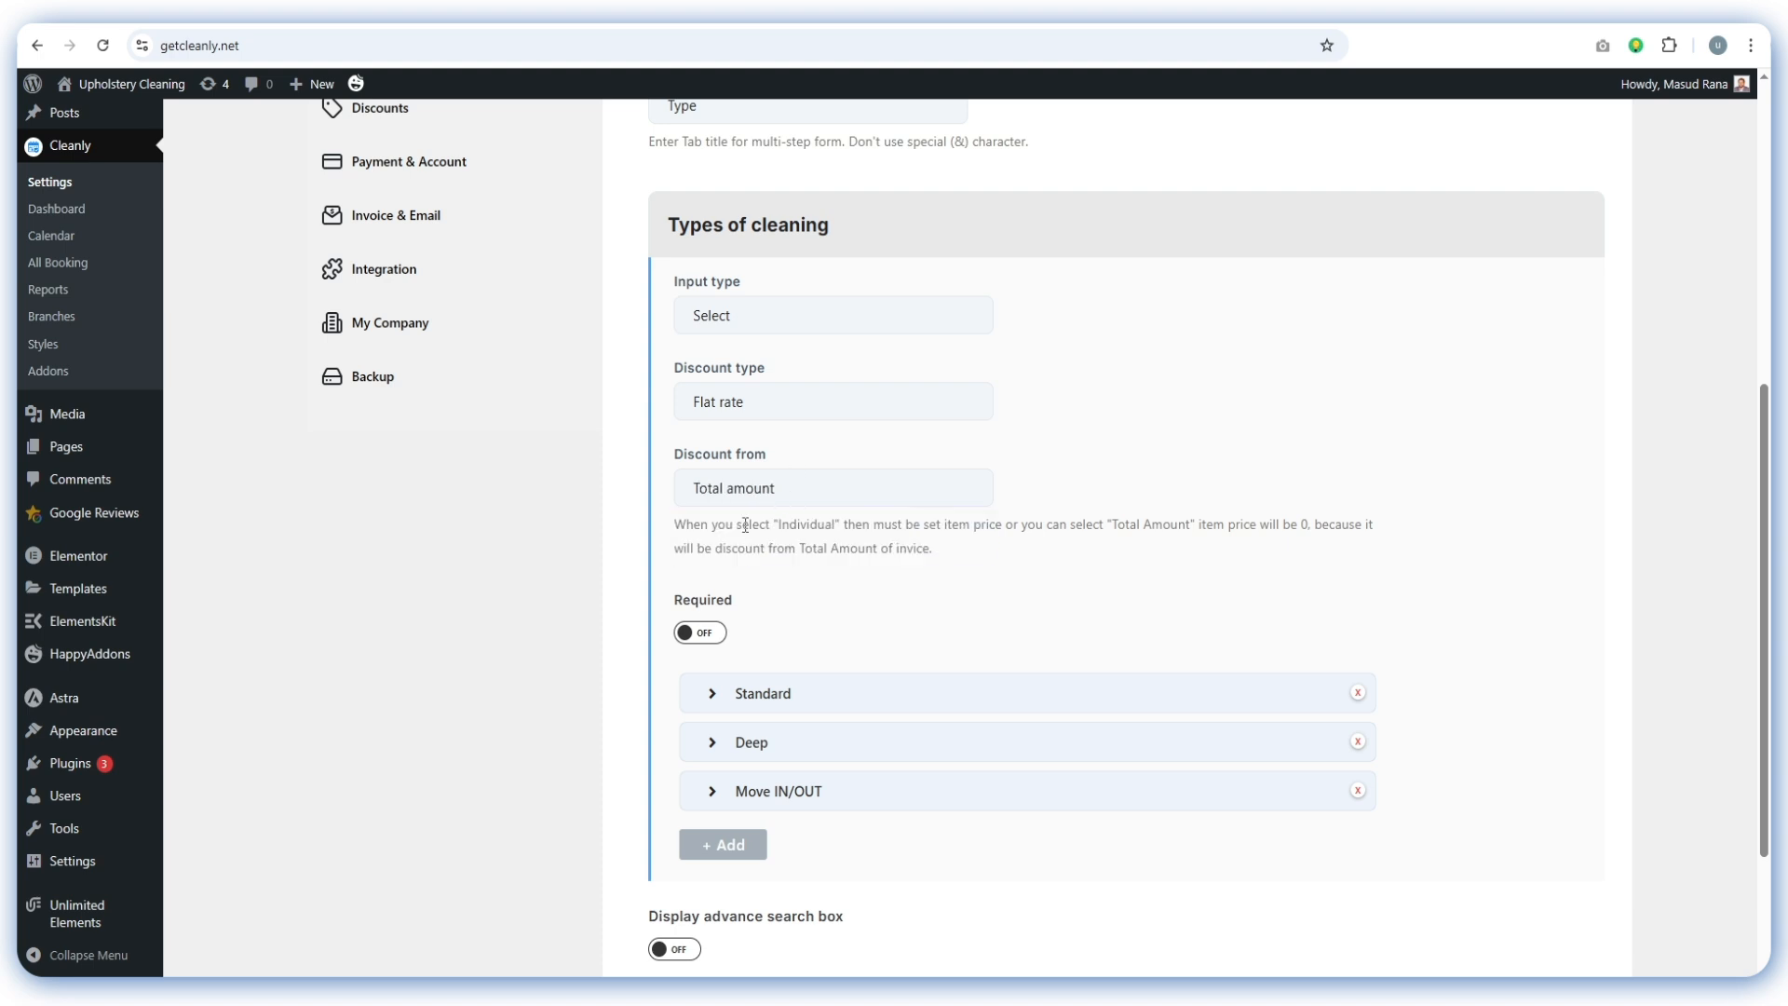
drag(789, 524, 846, 524)
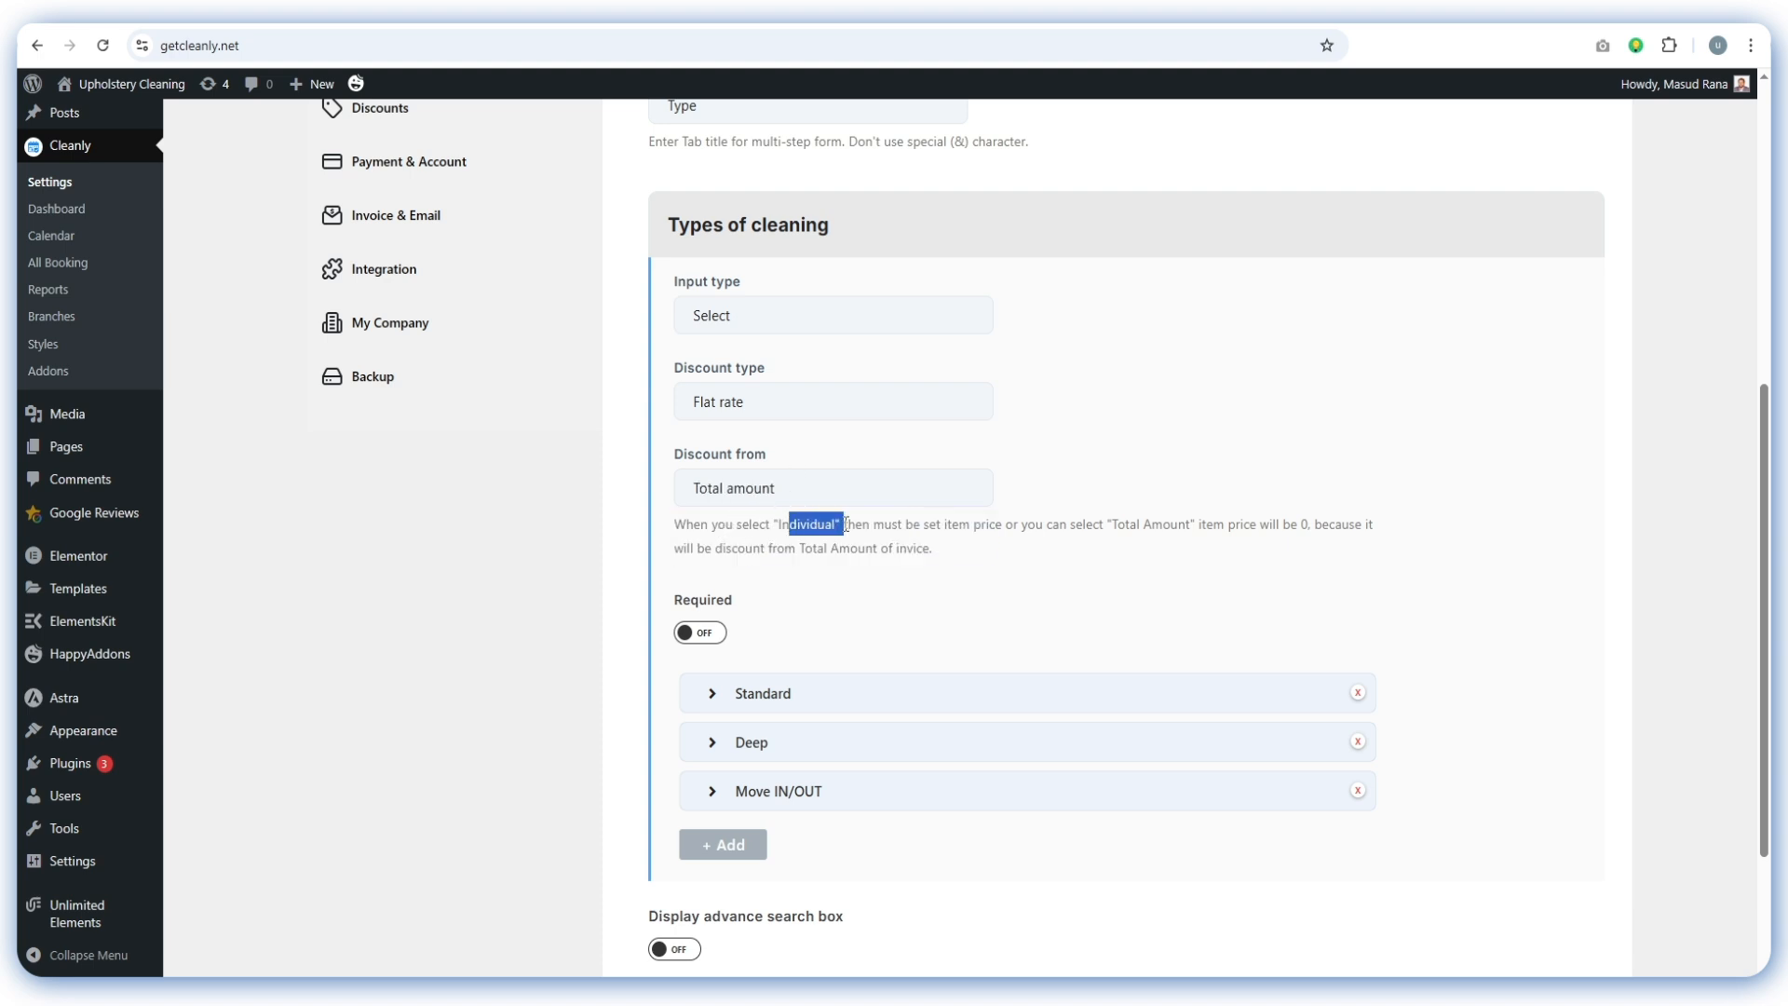
click(904, 524)
drag(1308, 523, 663, 511)
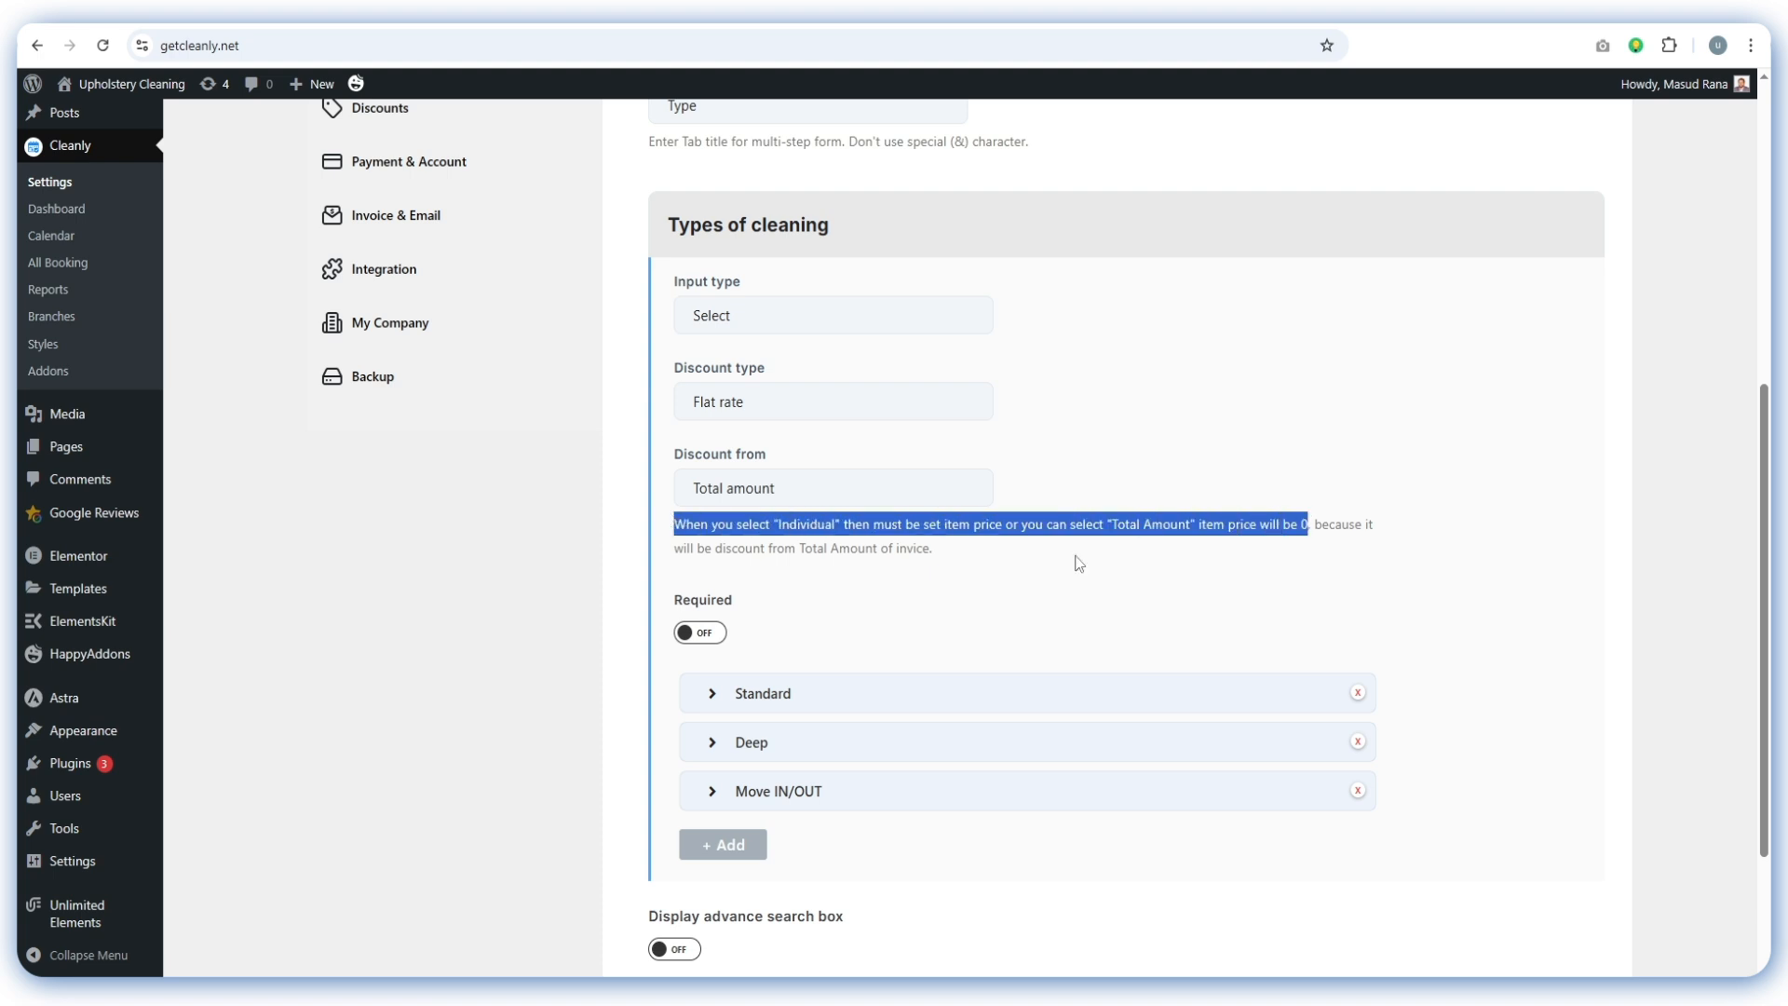
click(1039, 549)
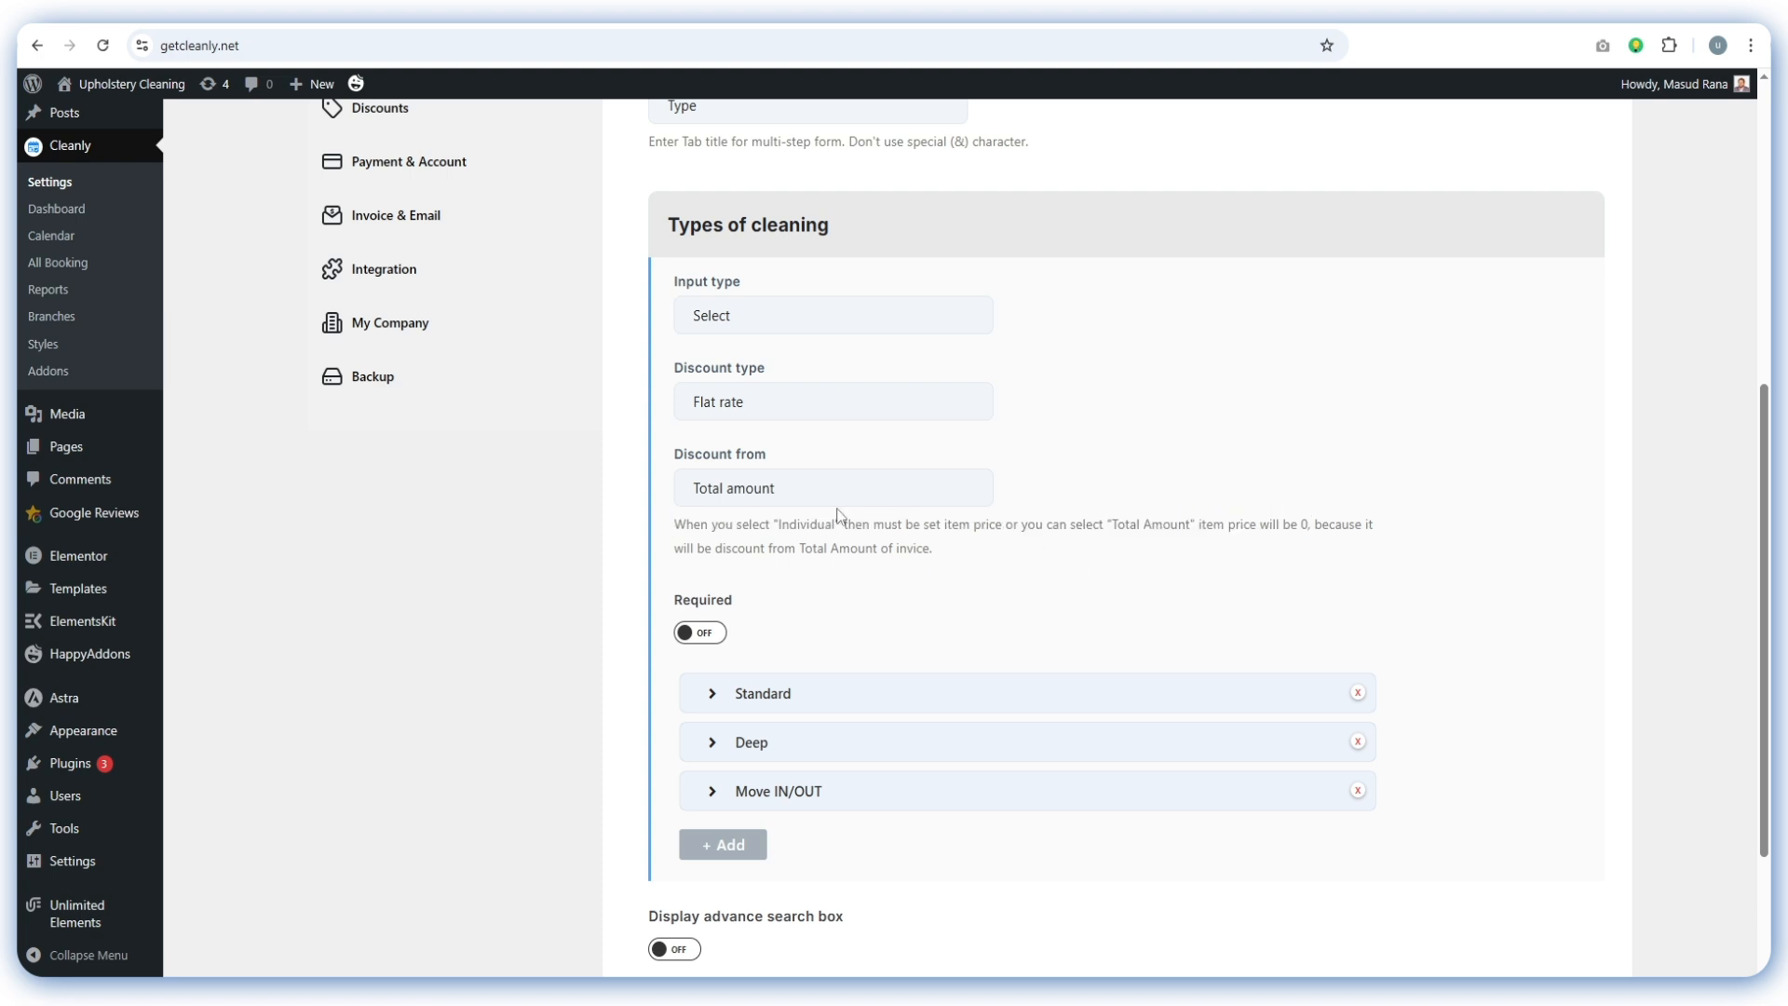
click(781, 488)
click(736, 518)
click(755, 410)
click(720, 461)
Add a fourth entry to the types of cleaning and expand it
scroll(836, 381, down, 2)
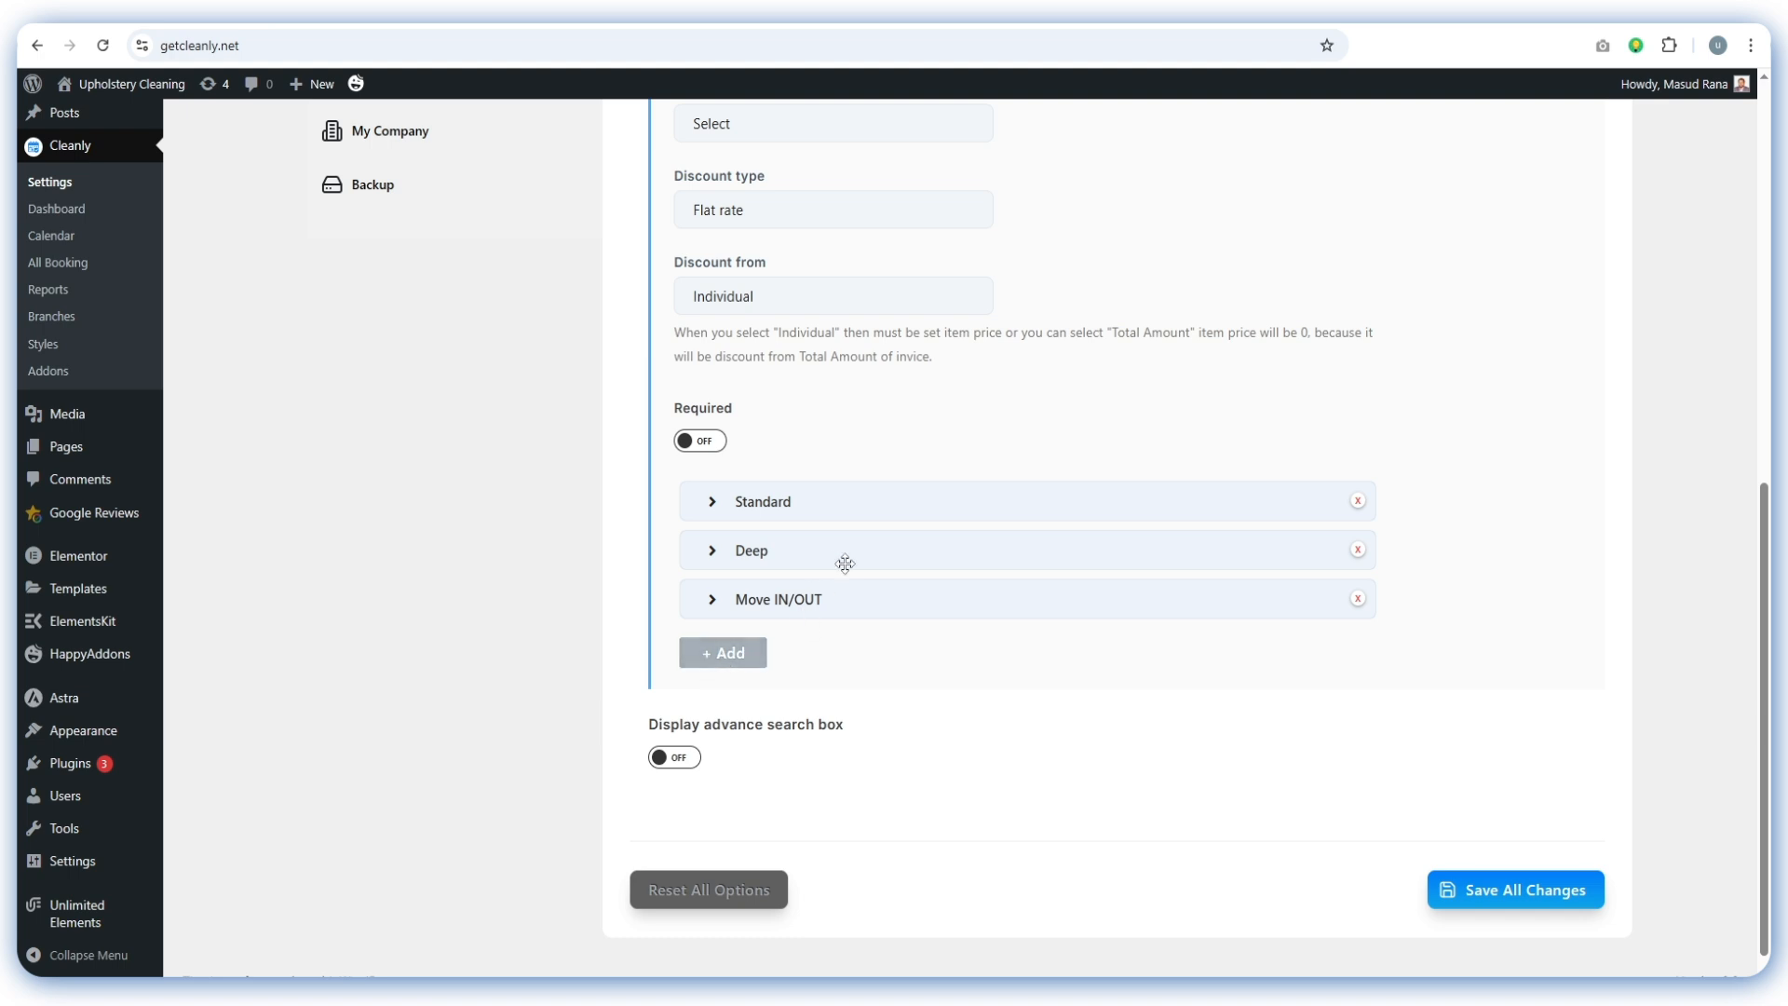
click(722, 651)
scroll(850, 519, down, 1)
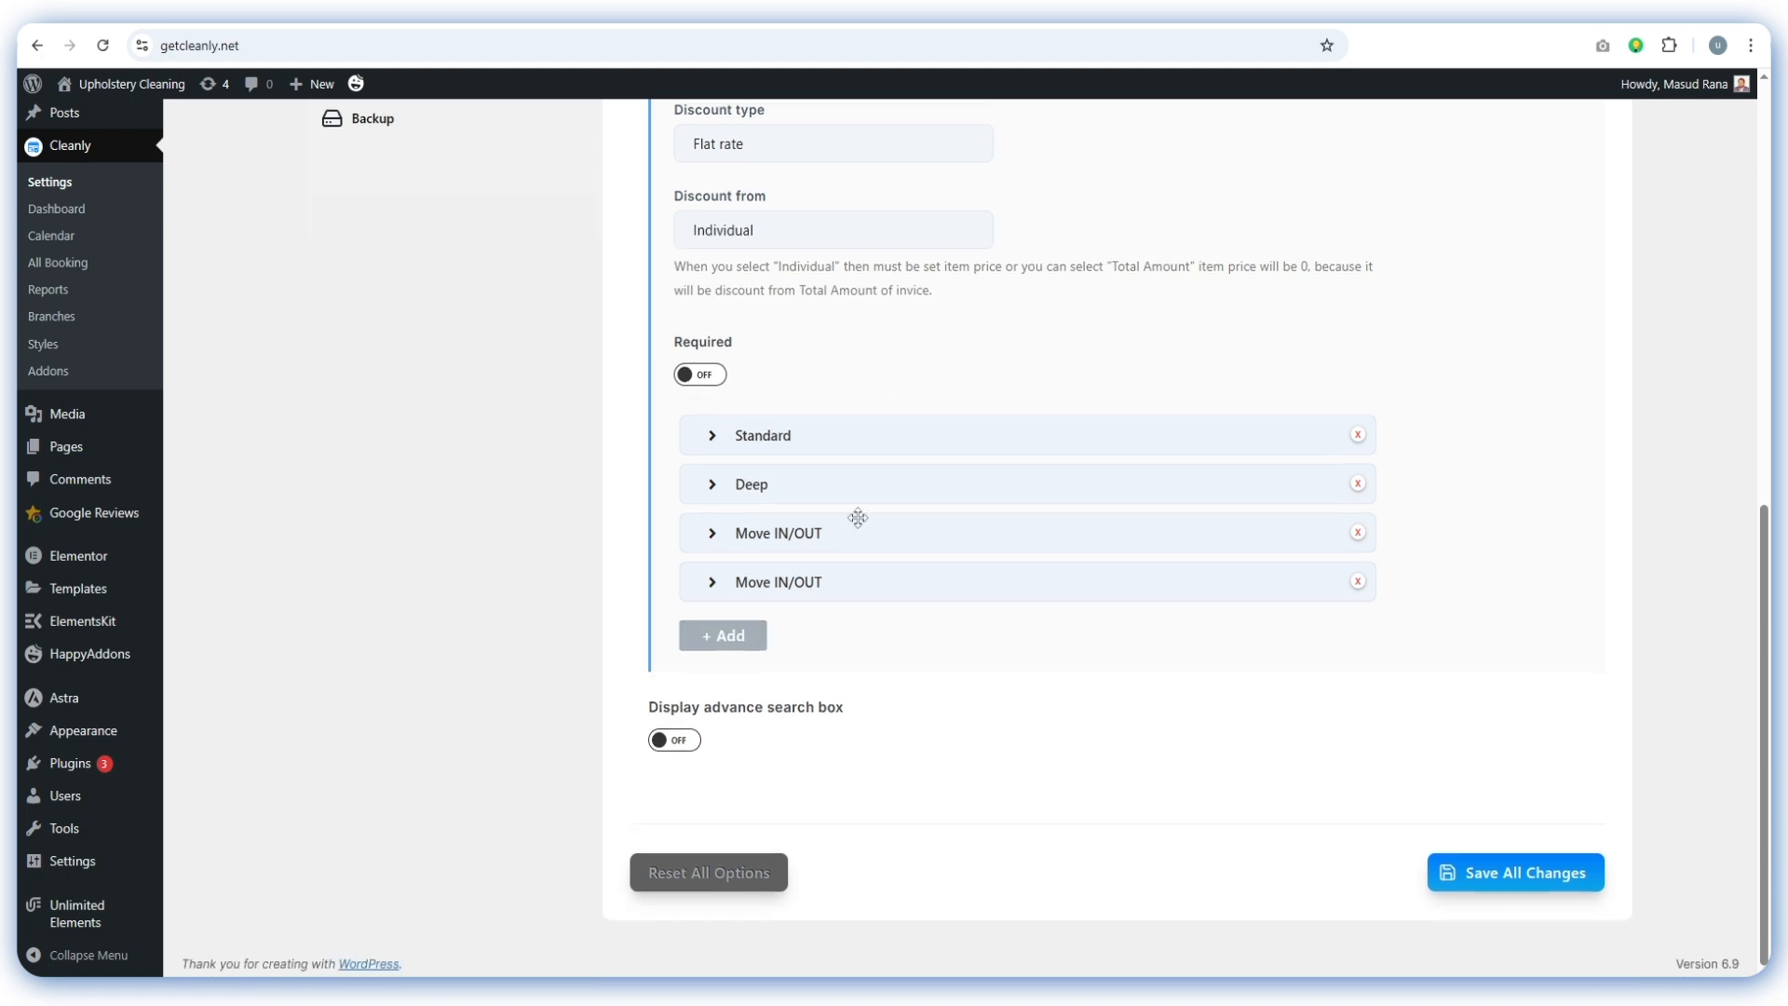
click(817, 583)
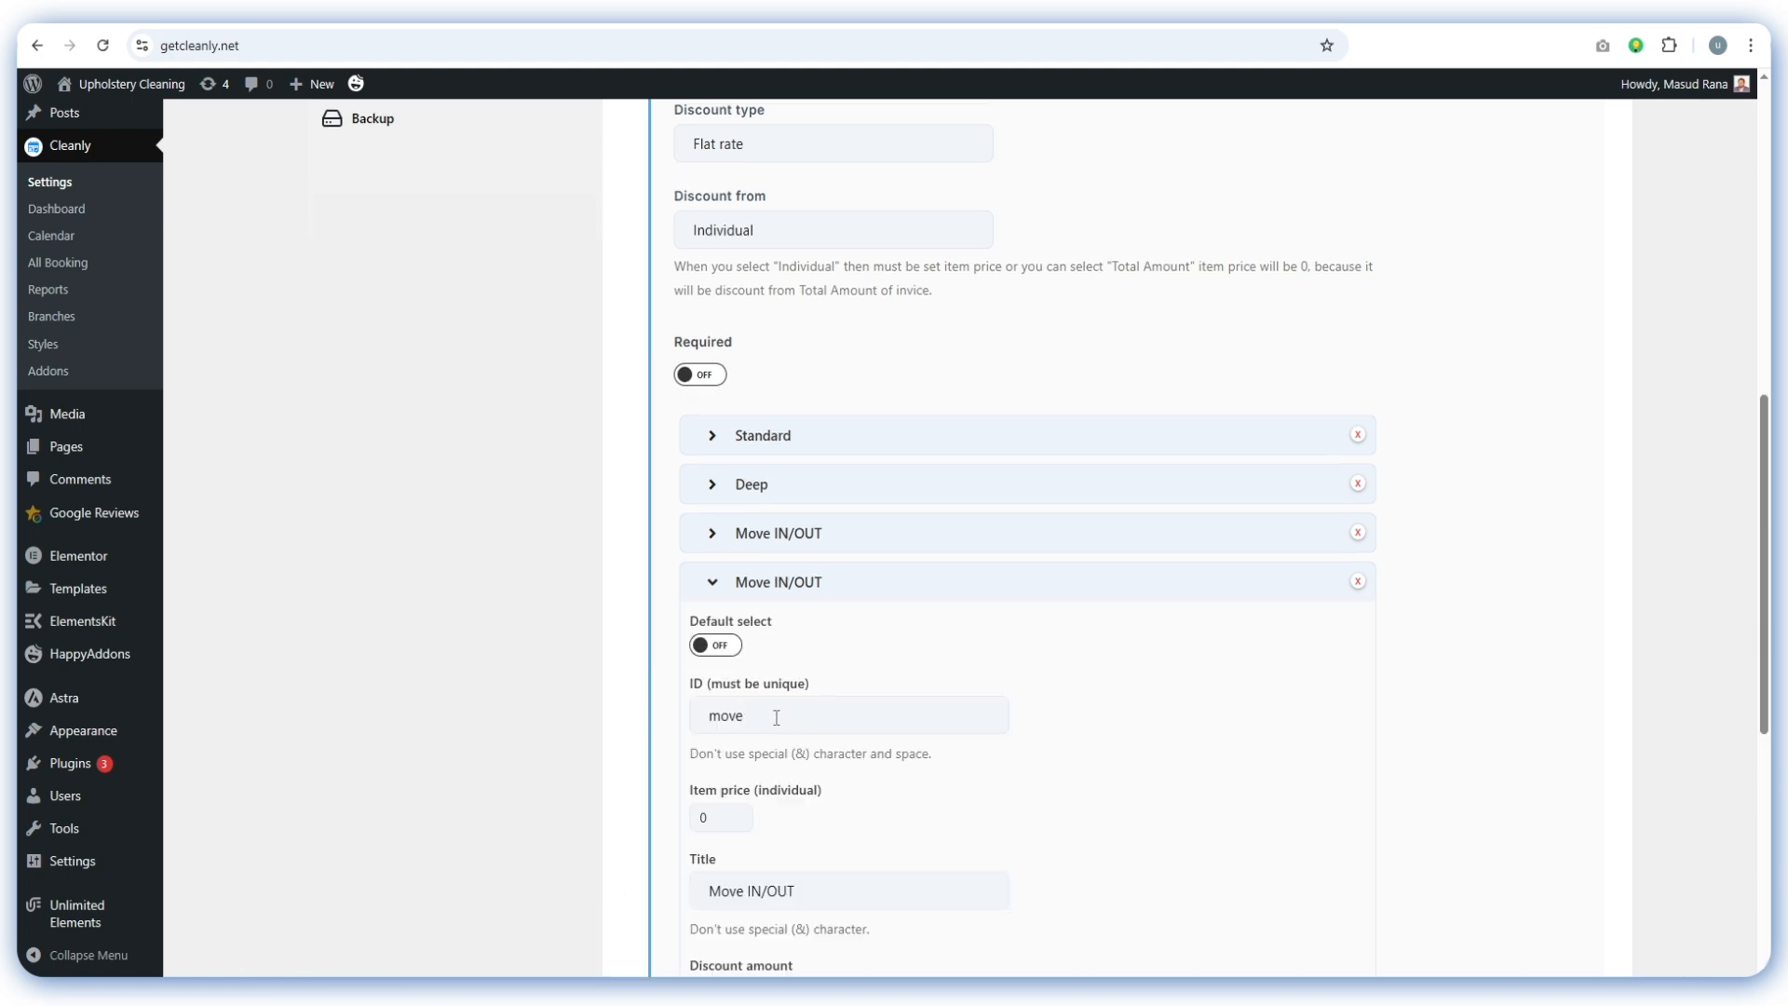
Examine the ID, item price, title and discount fields of the new cleaning type entry
scroll(782, 693, down, 1)
key(ctrl+a)
scroll(790, 676, down, 3)
drag(803, 605, 651, 618)
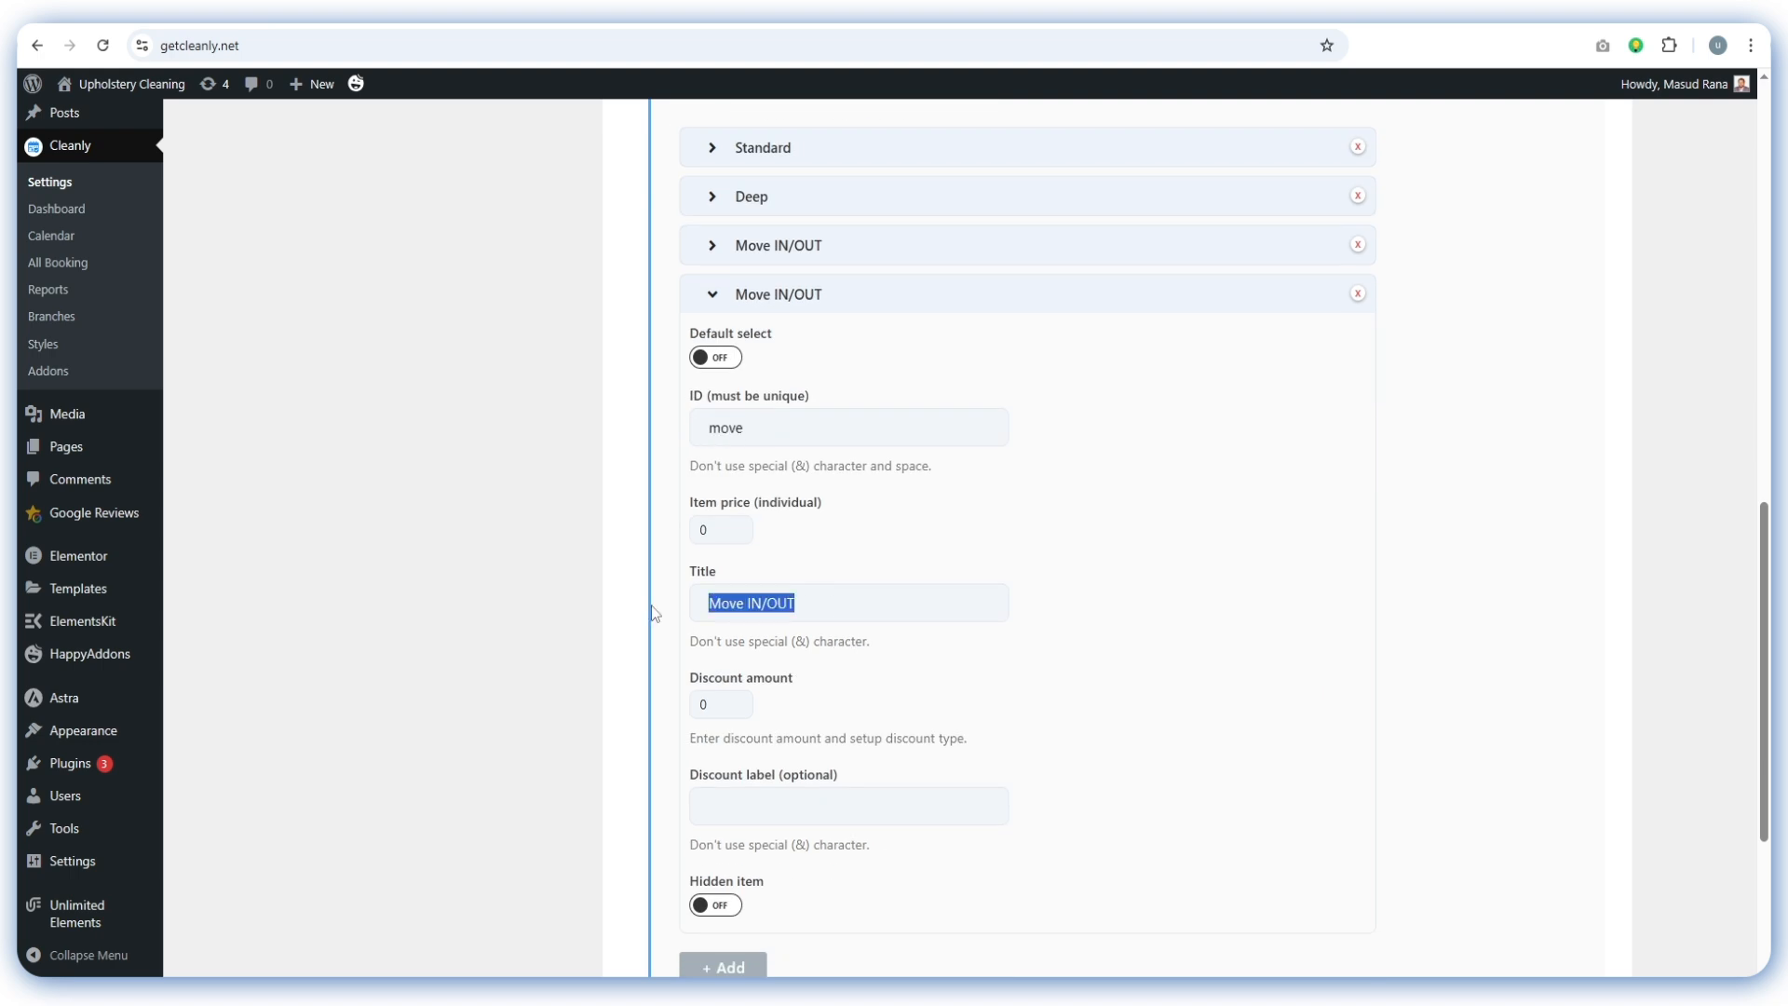
click(697, 527)
scroll(705, 528, down, 2)
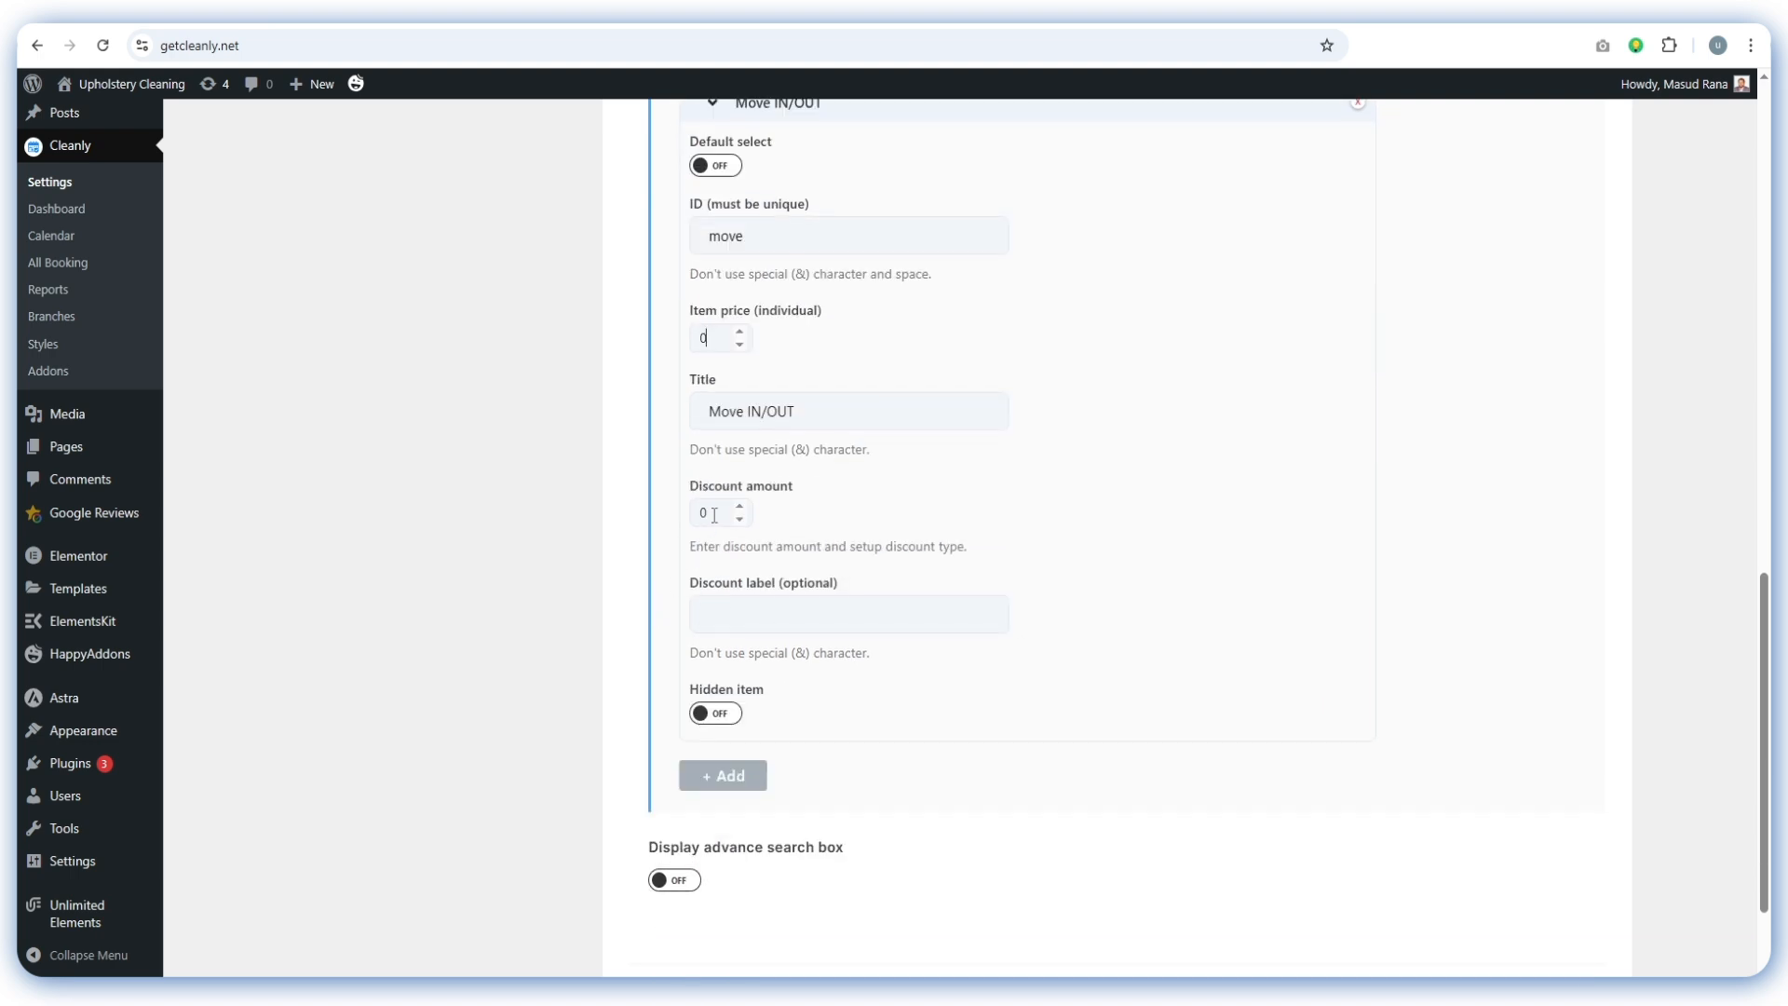
drag(717, 510, 690, 543)
scroll(732, 719, up, 1)
scroll(731, 719, up, 4)
Set the new cleaning type's ID to normal and its individual item price to 30
drag(752, 718, 546, 730)
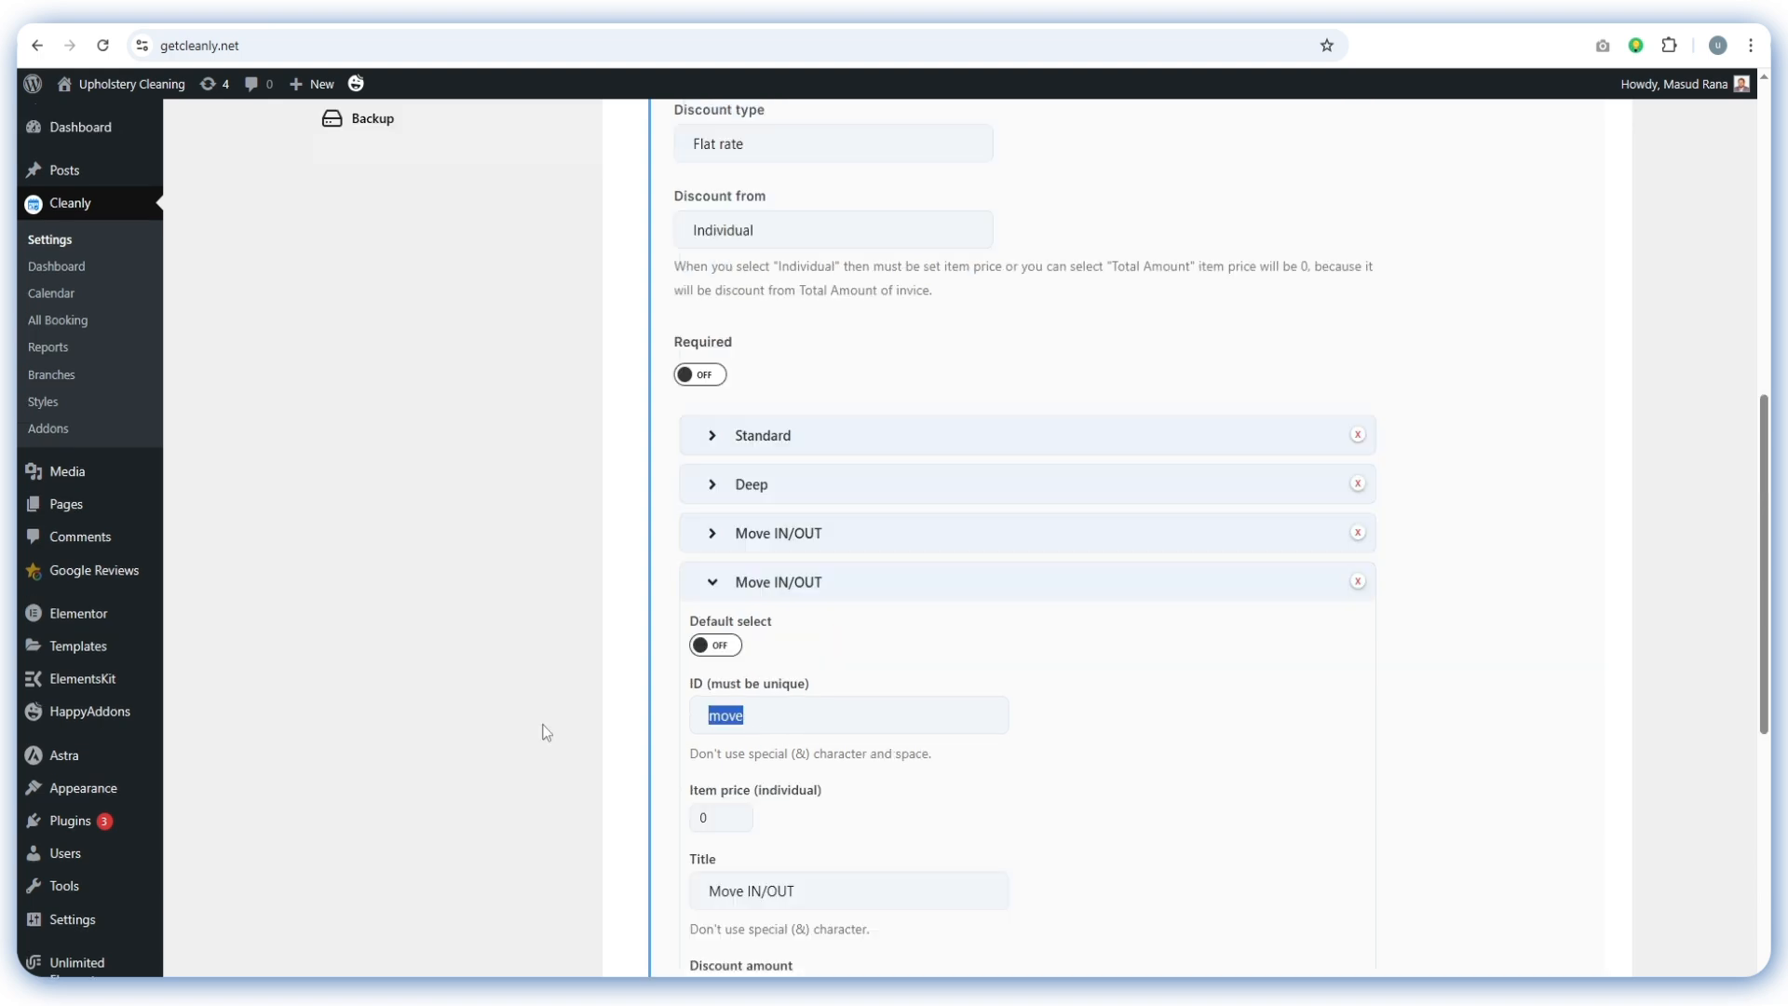
text(normal)
scroll(547, 732, down, 3)
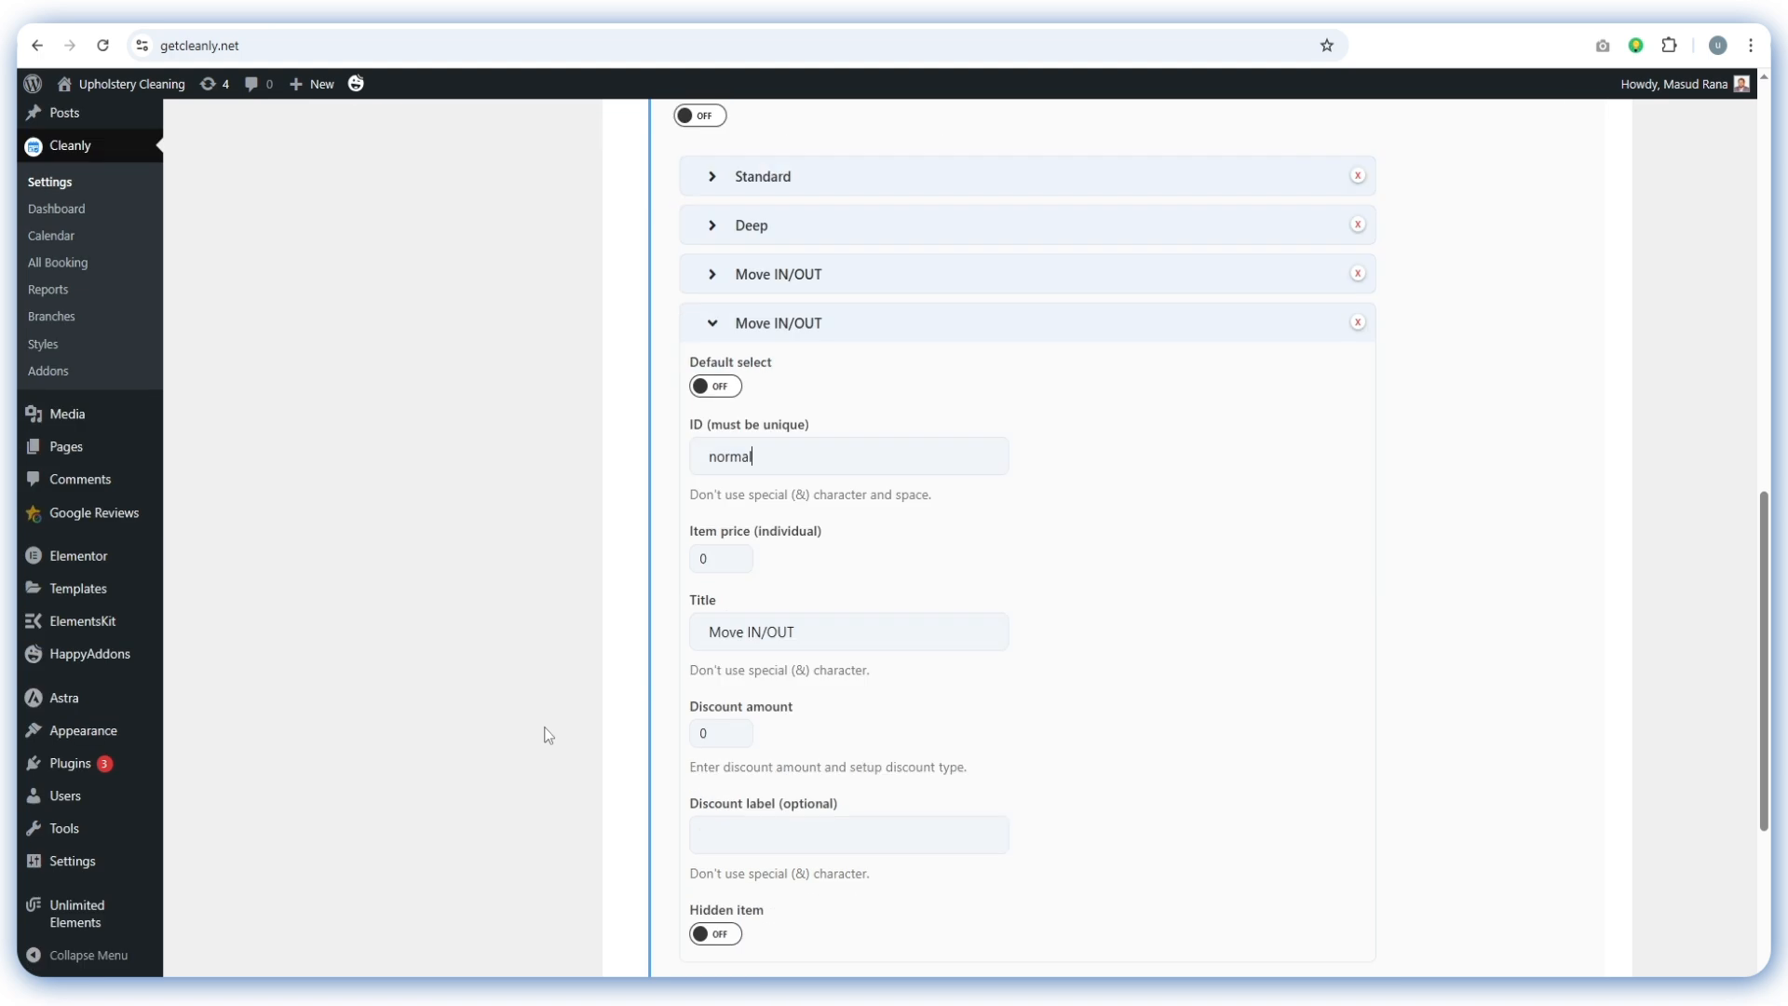
key(Tab)
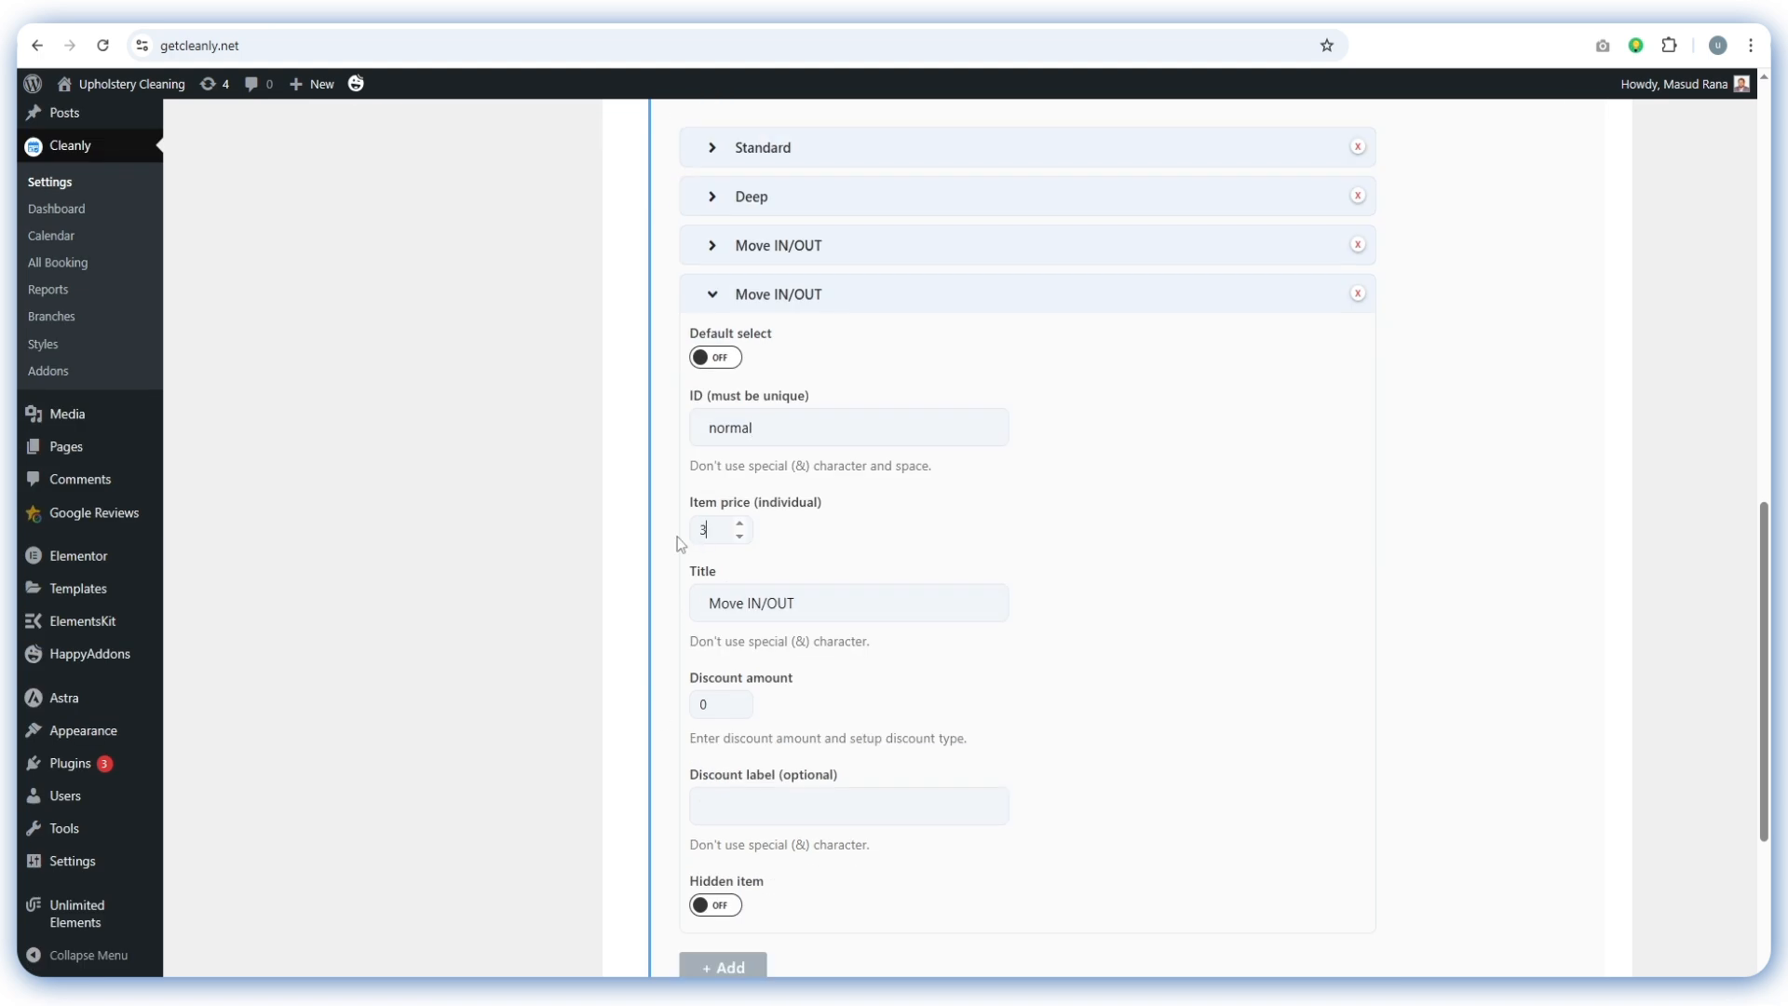
text(30)
Change the new cleaning type's title to Normal
scroll(678, 537, down, 1)
drag(823, 506, 686, 504)
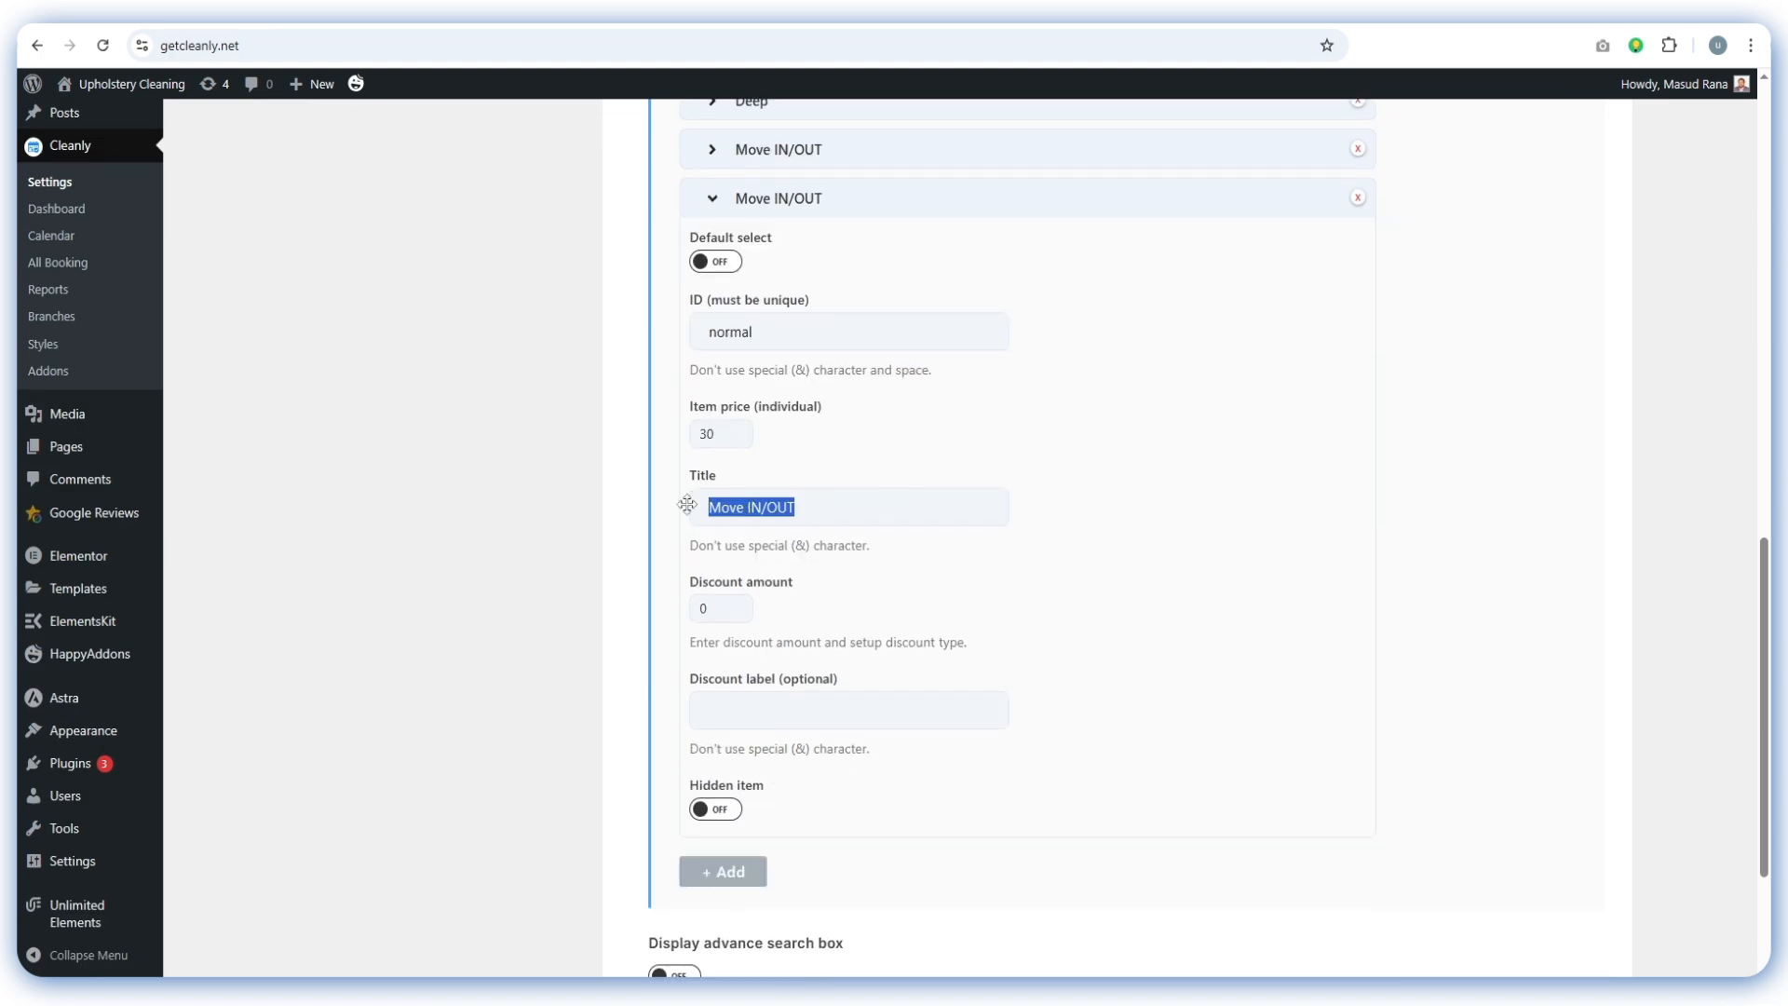
text(Norma)
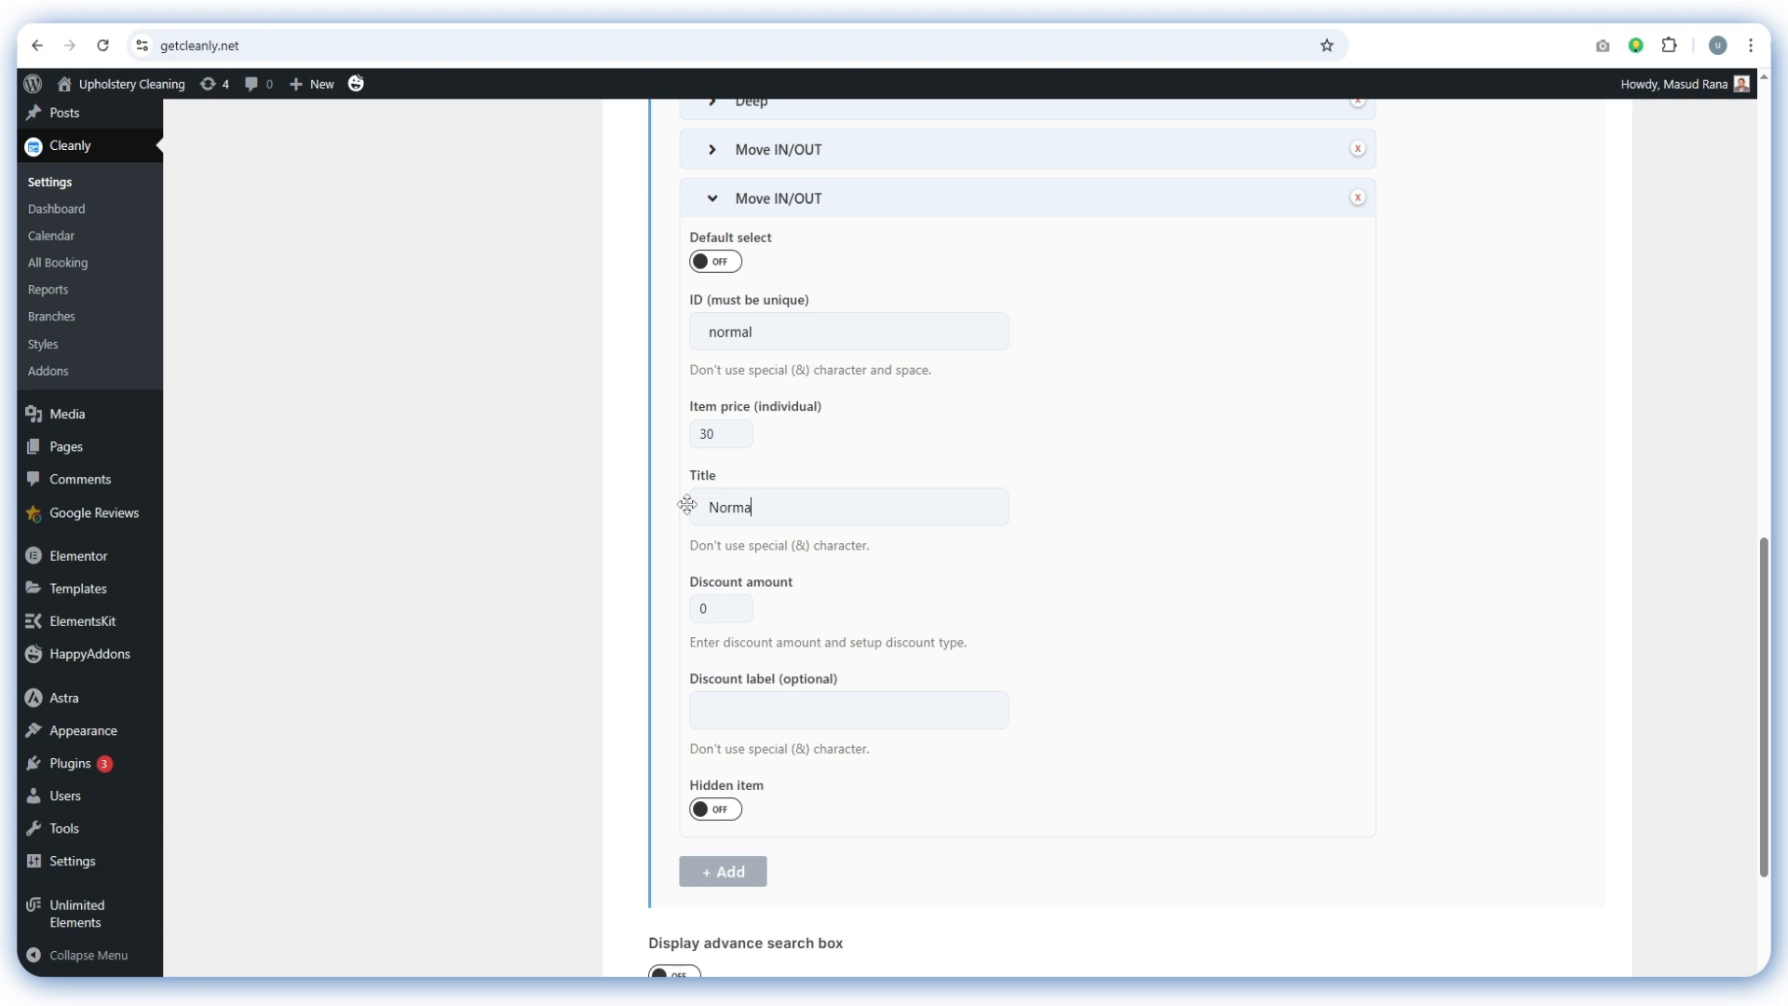
text(l)
scroll(686, 504, down, 1)
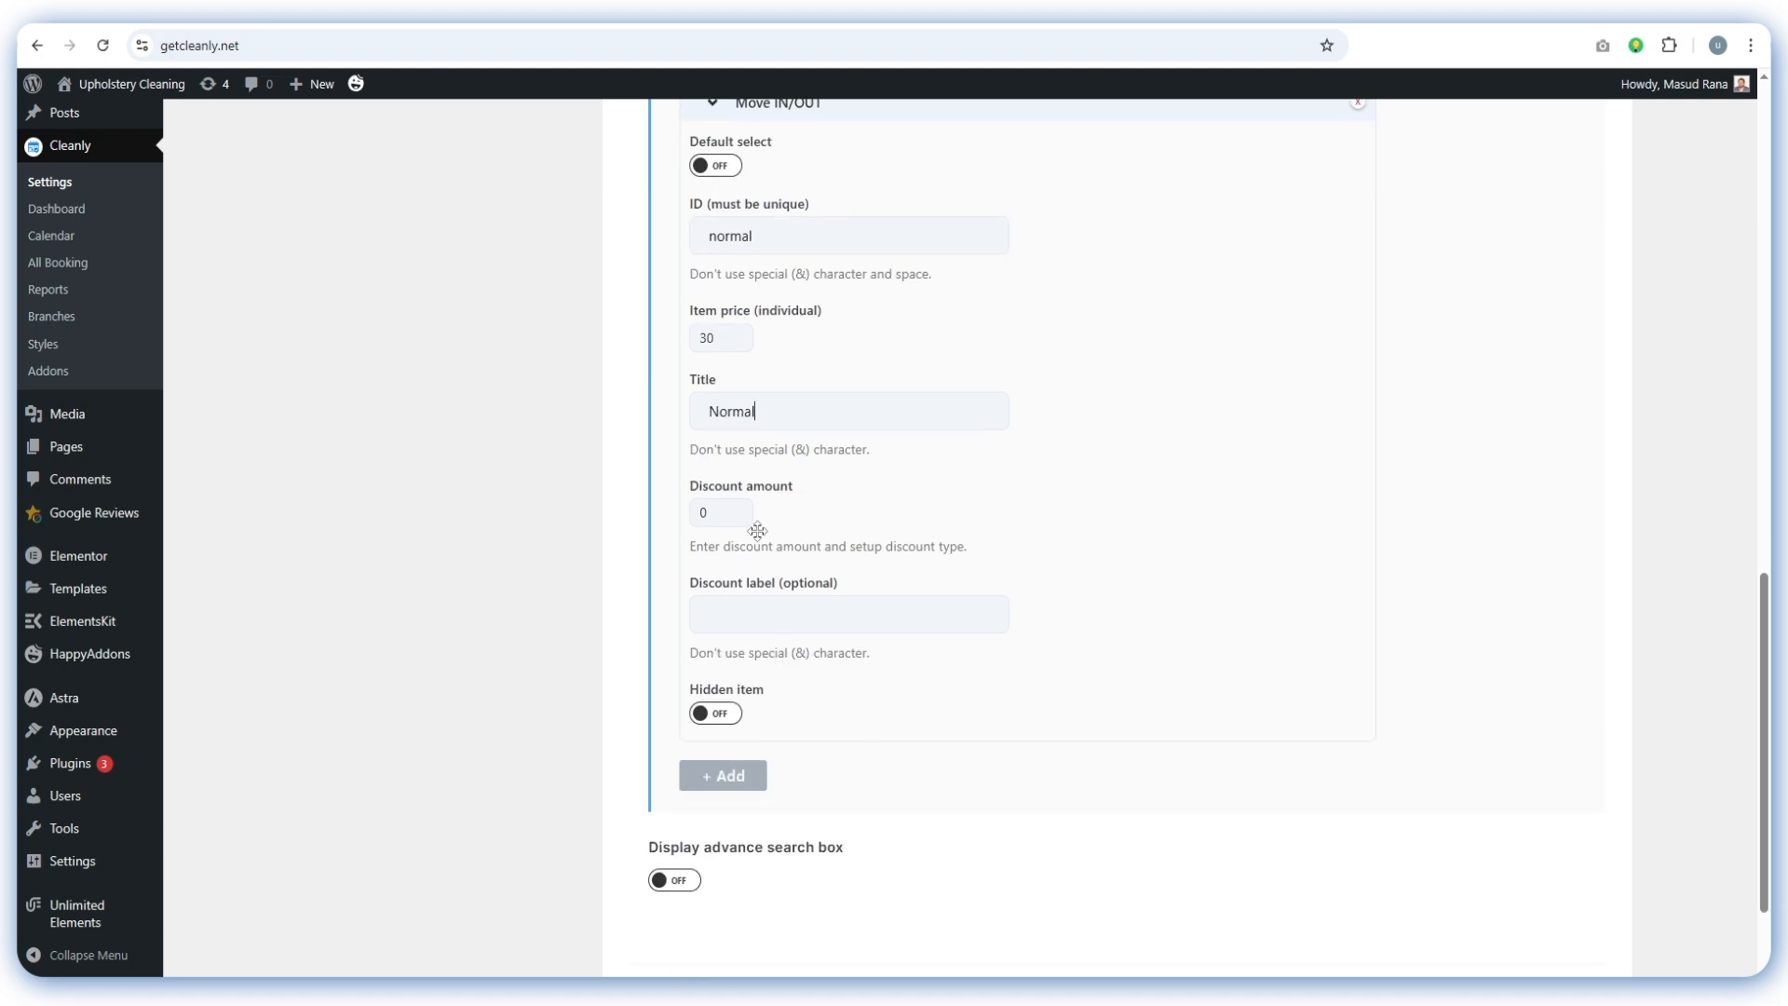
Set the Normal type's discount amount to 5, collapse its entry and save all changes
drag(717, 509, 686, 511)
scroll(894, 535, down, 1)
scroll(790, 737, up, 4)
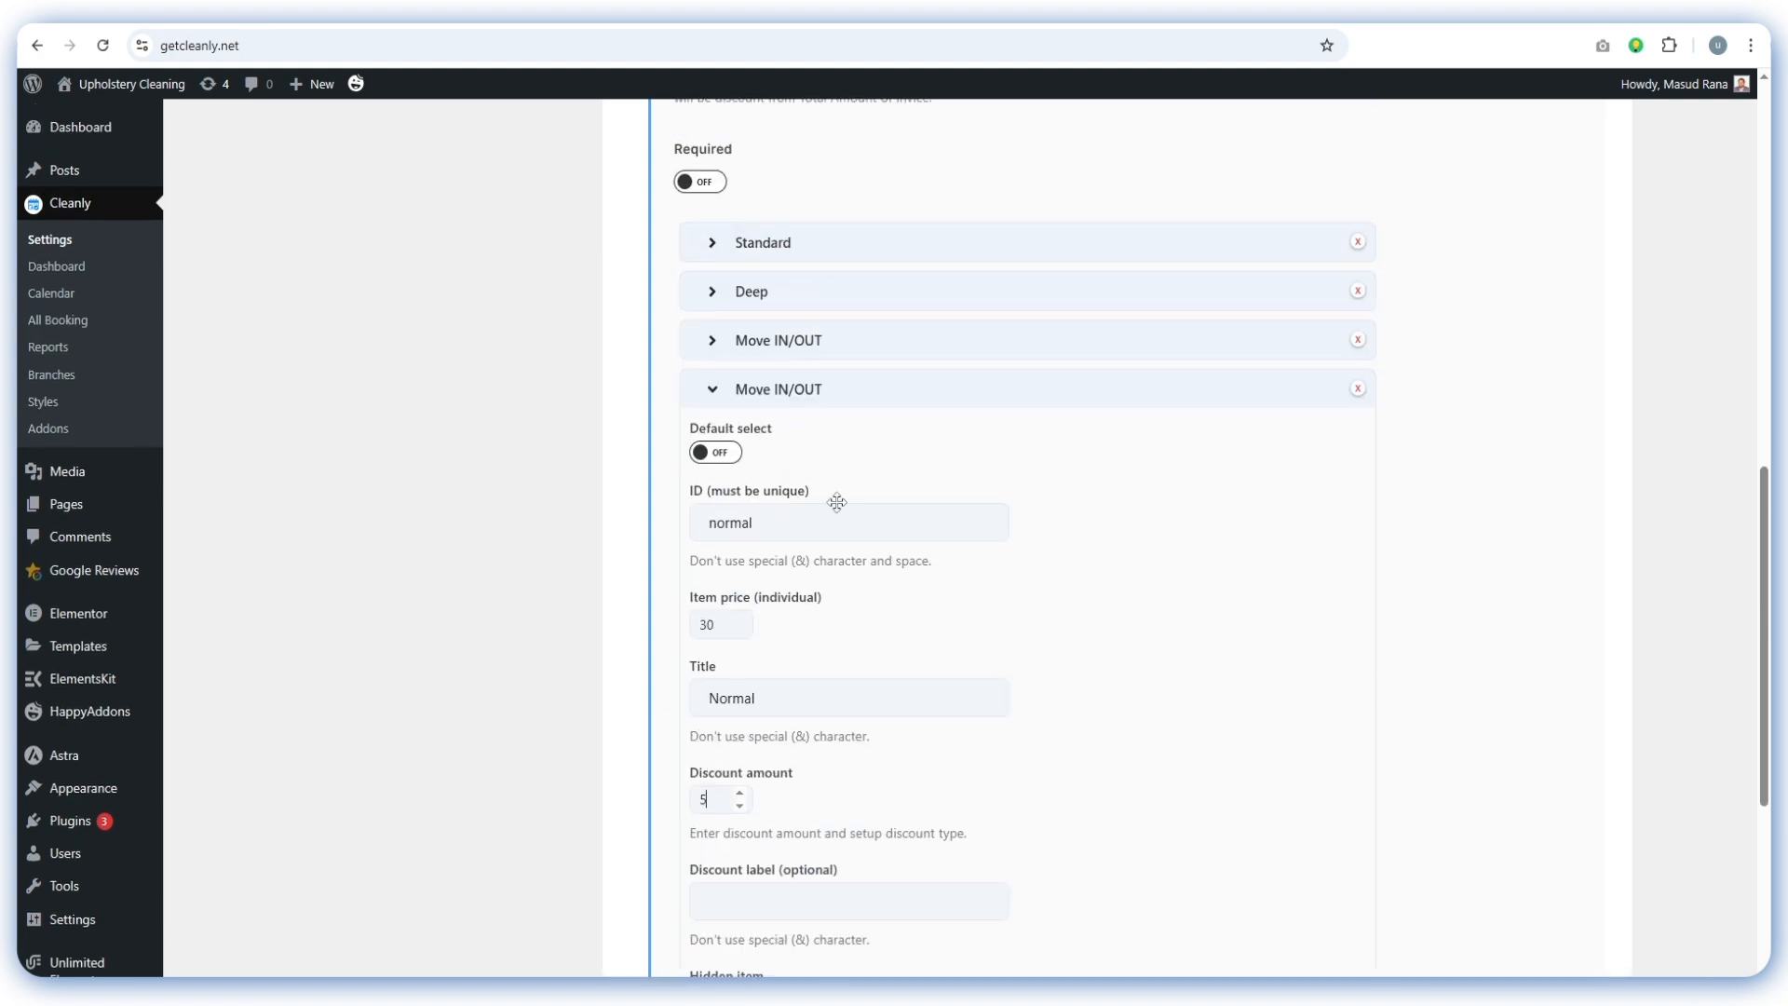
click(710, 389)
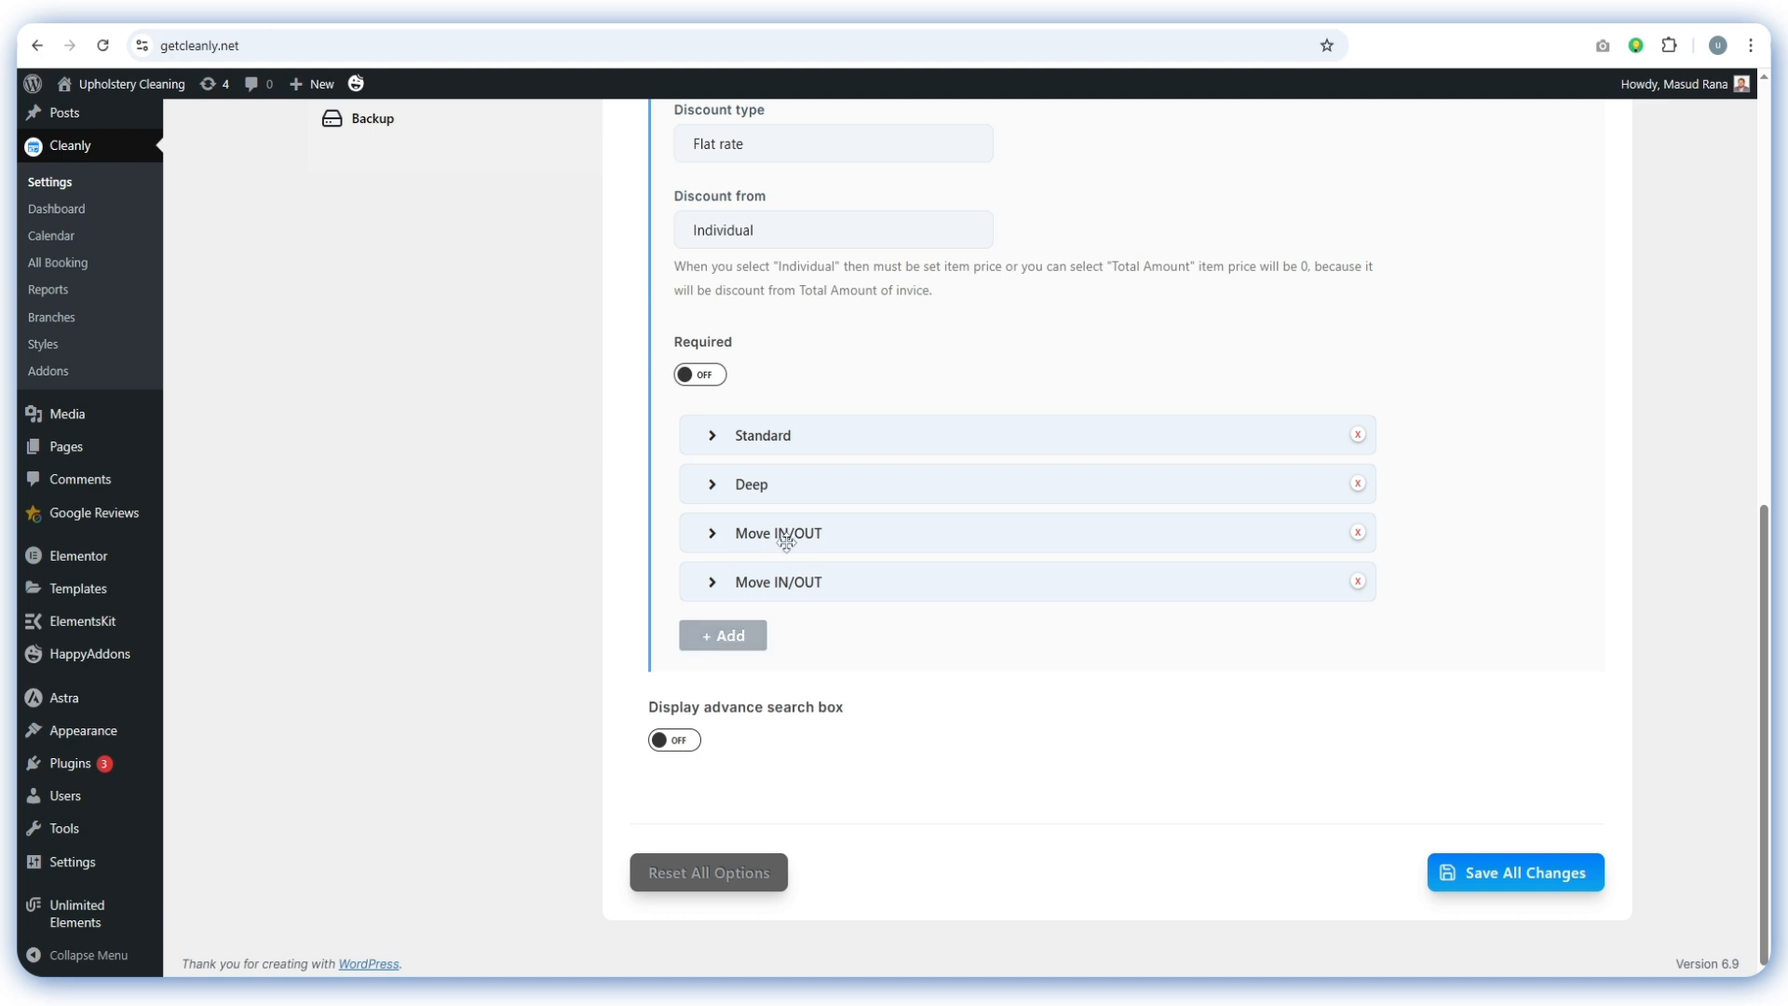
click(1522, 874)
Look through the Display Settings, reopen the form data's Types settings and view the list of cleaning types
scroll(939, 426, down, 7)
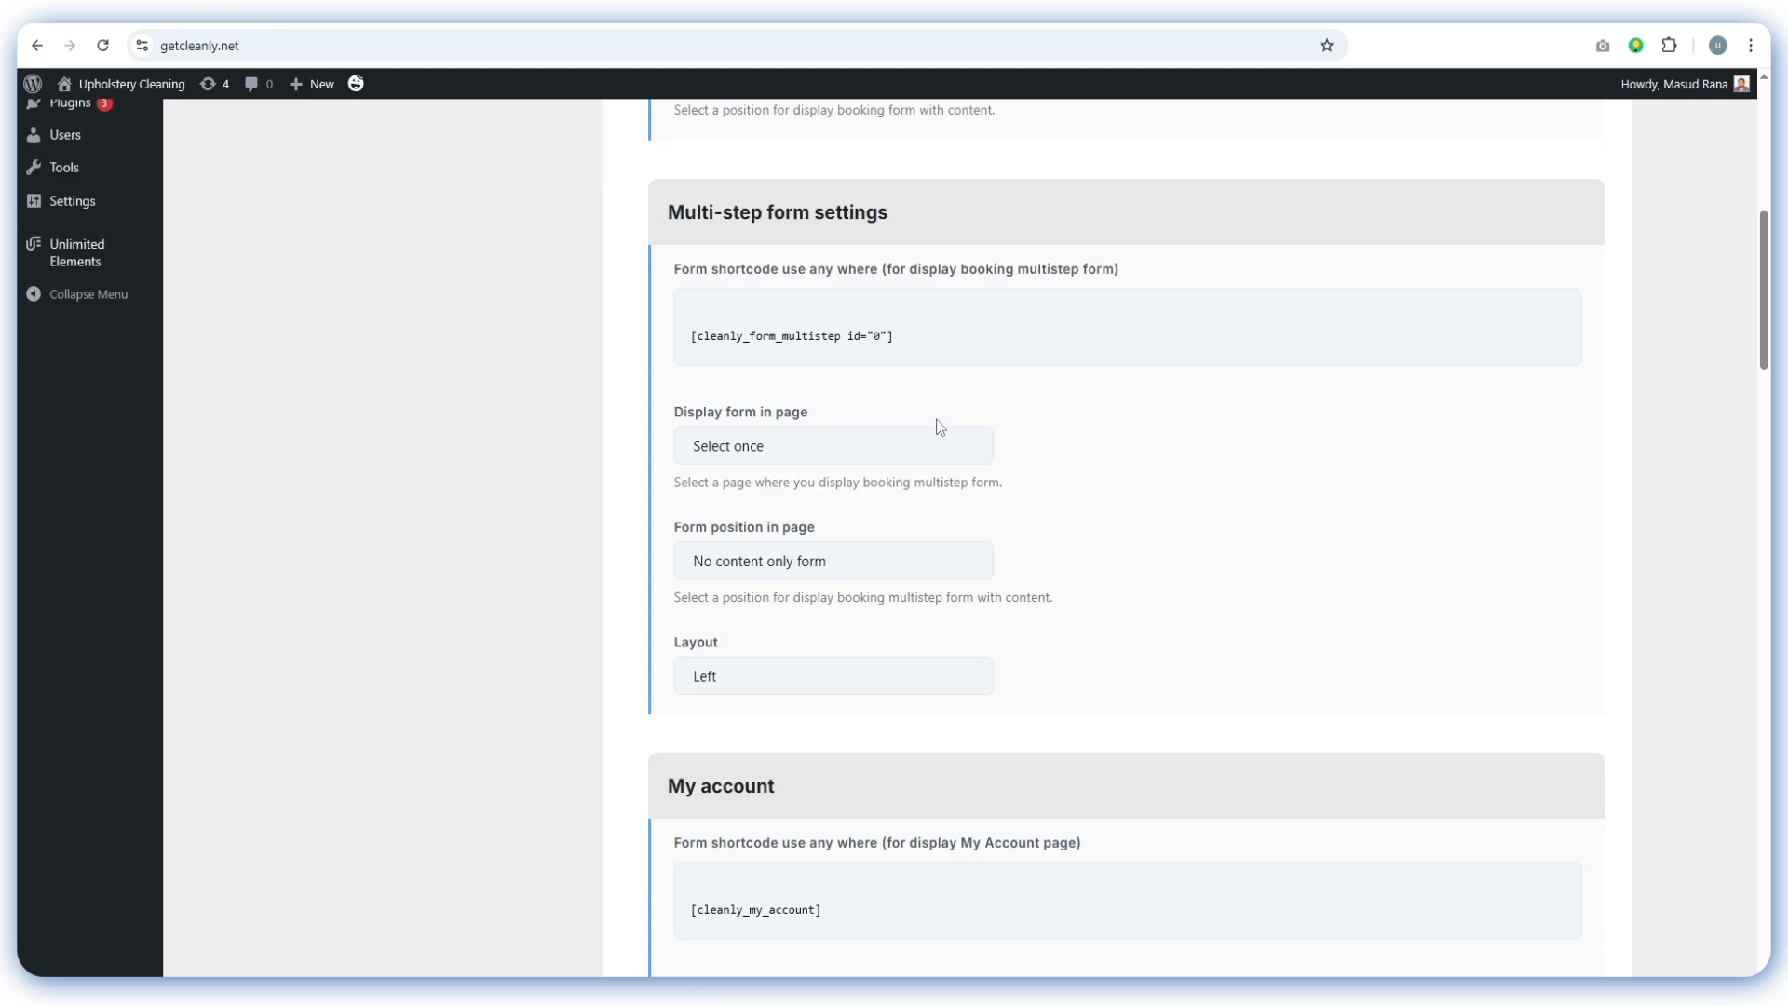
scroll(939, 426, down, 6)
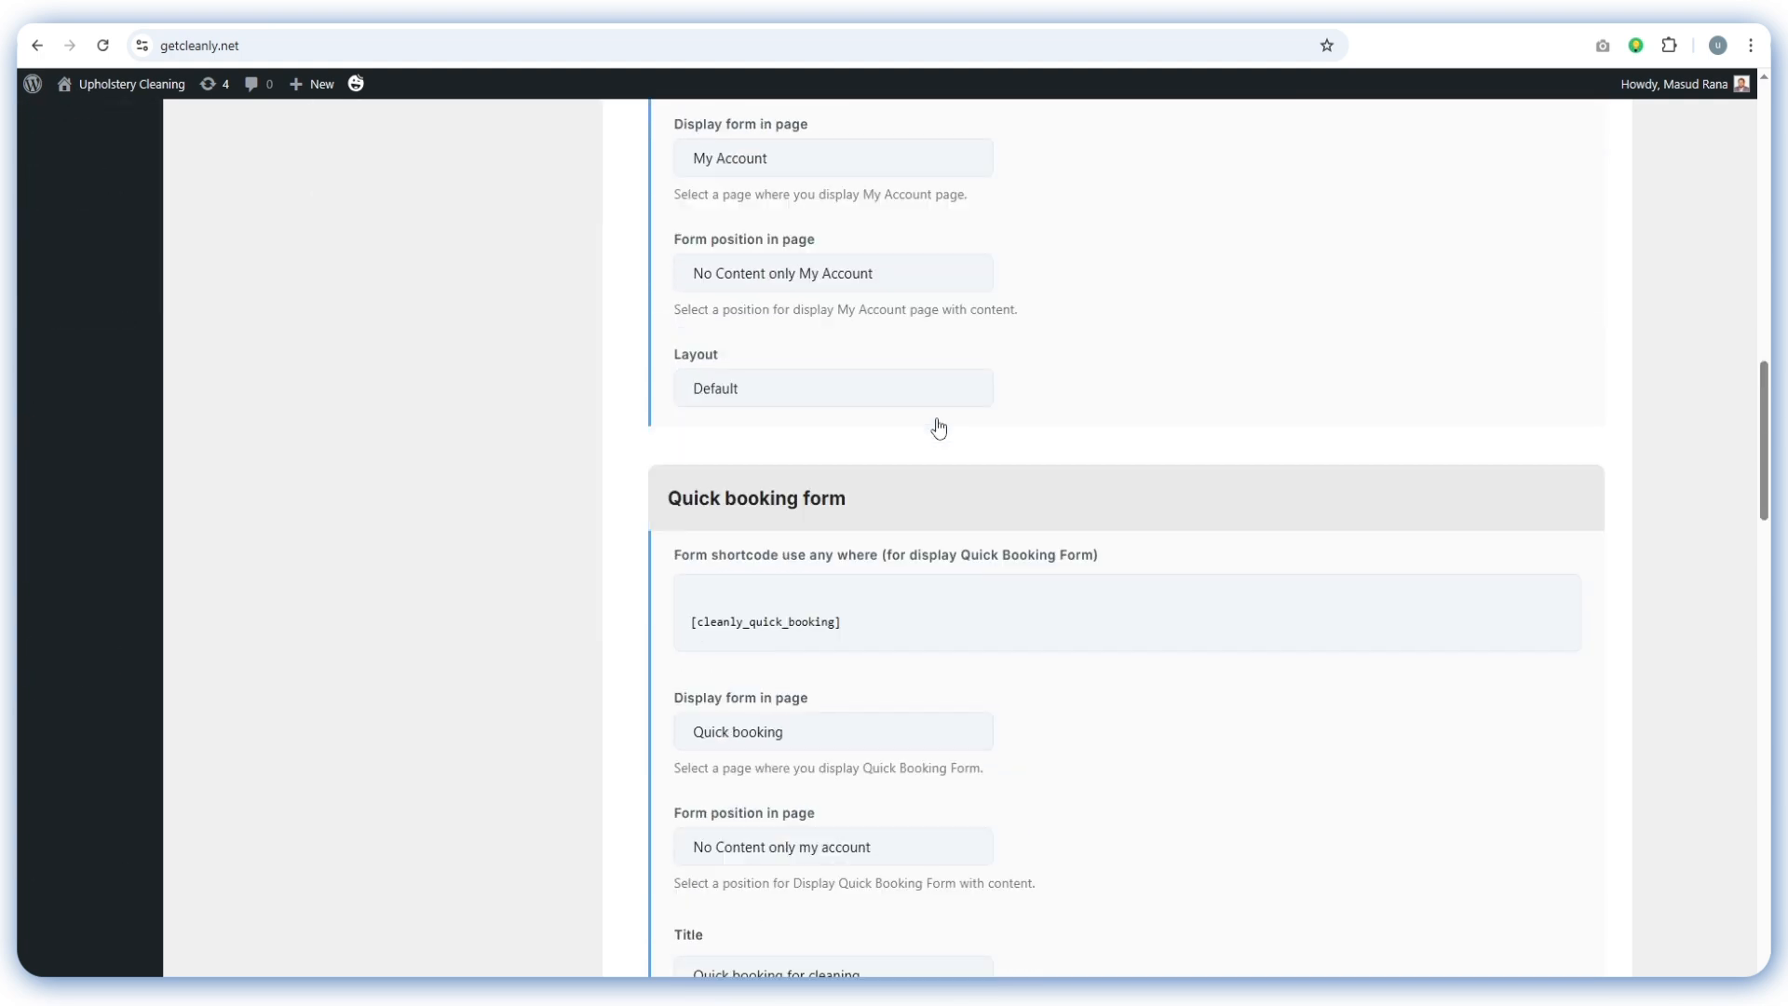
scroll(938, 427, up, 18)
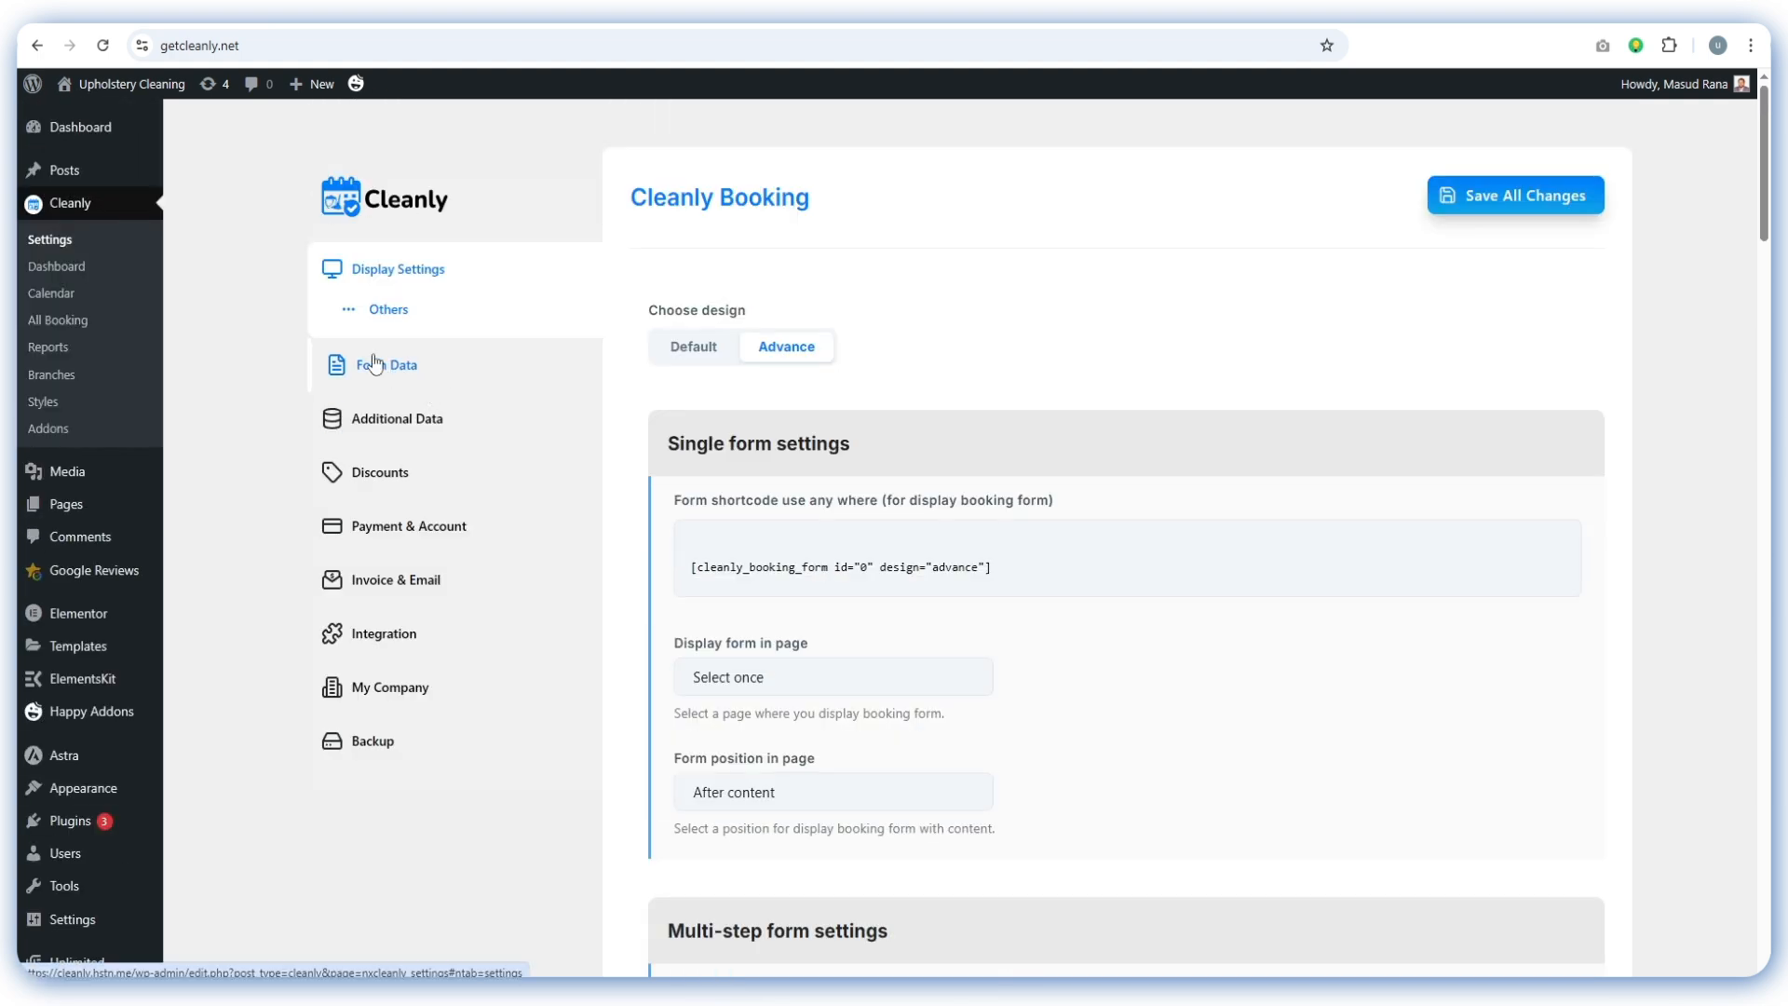
click(415, 367)
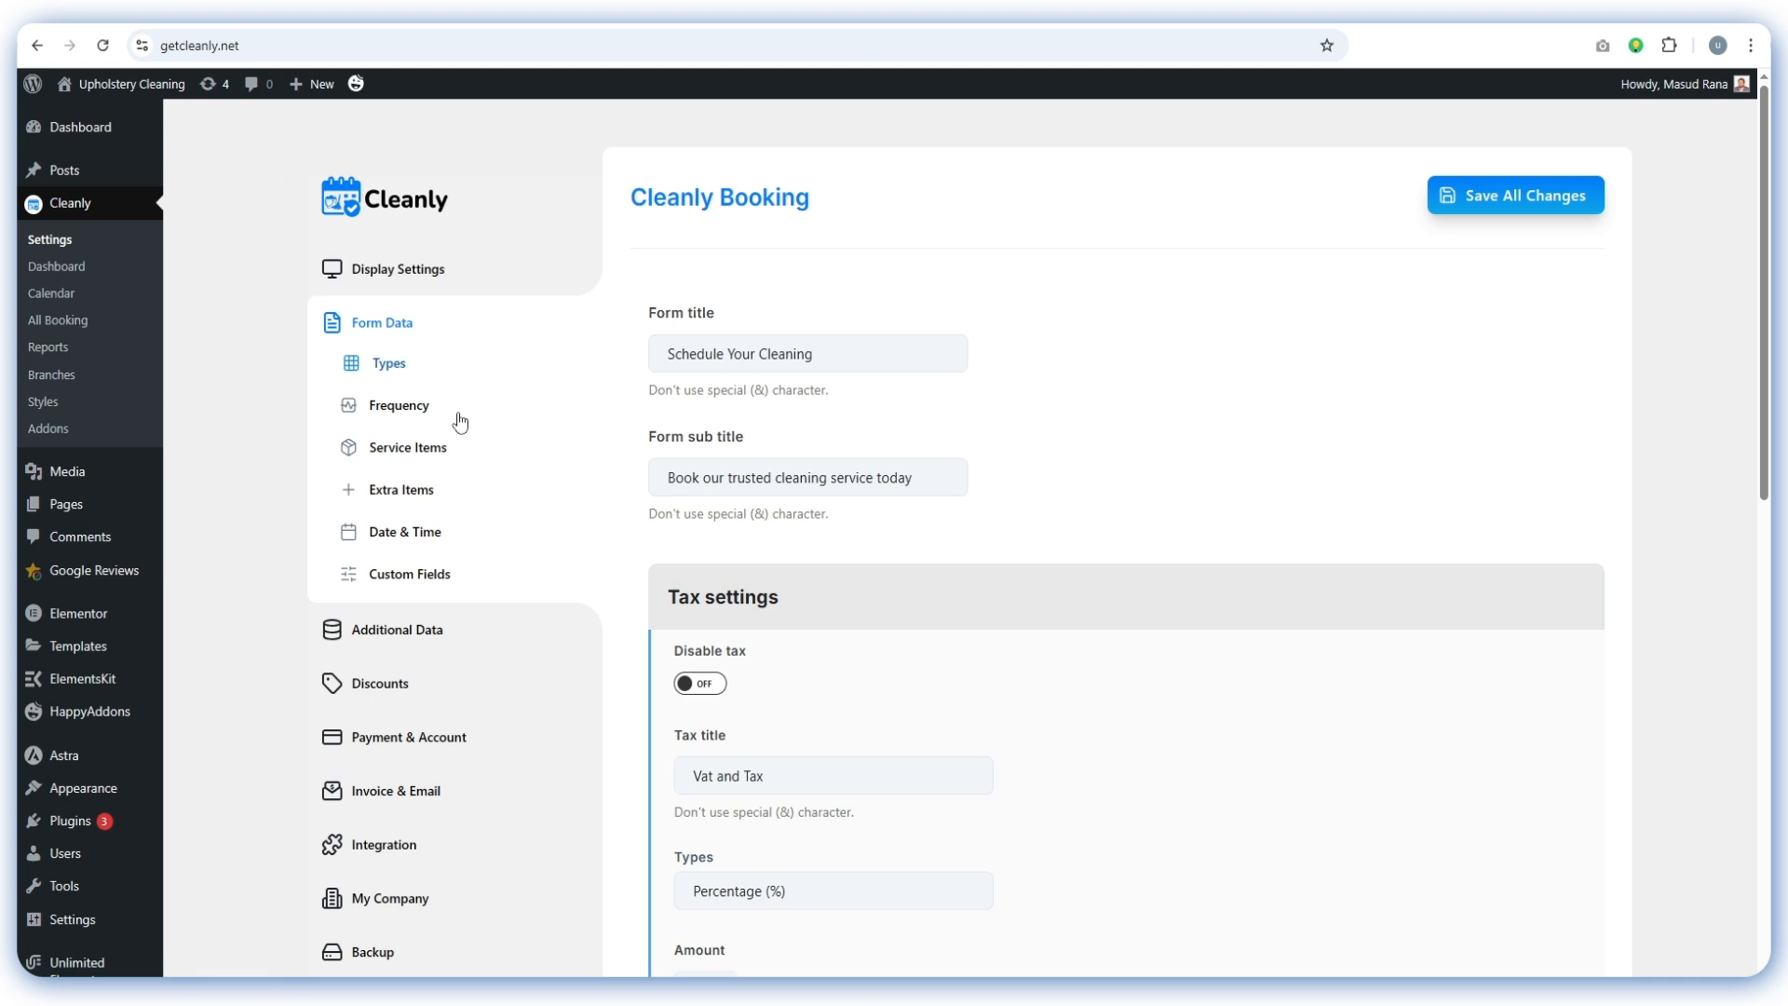
scroll(910, 550, down, 10)
scroll(863, 411, up, 10)
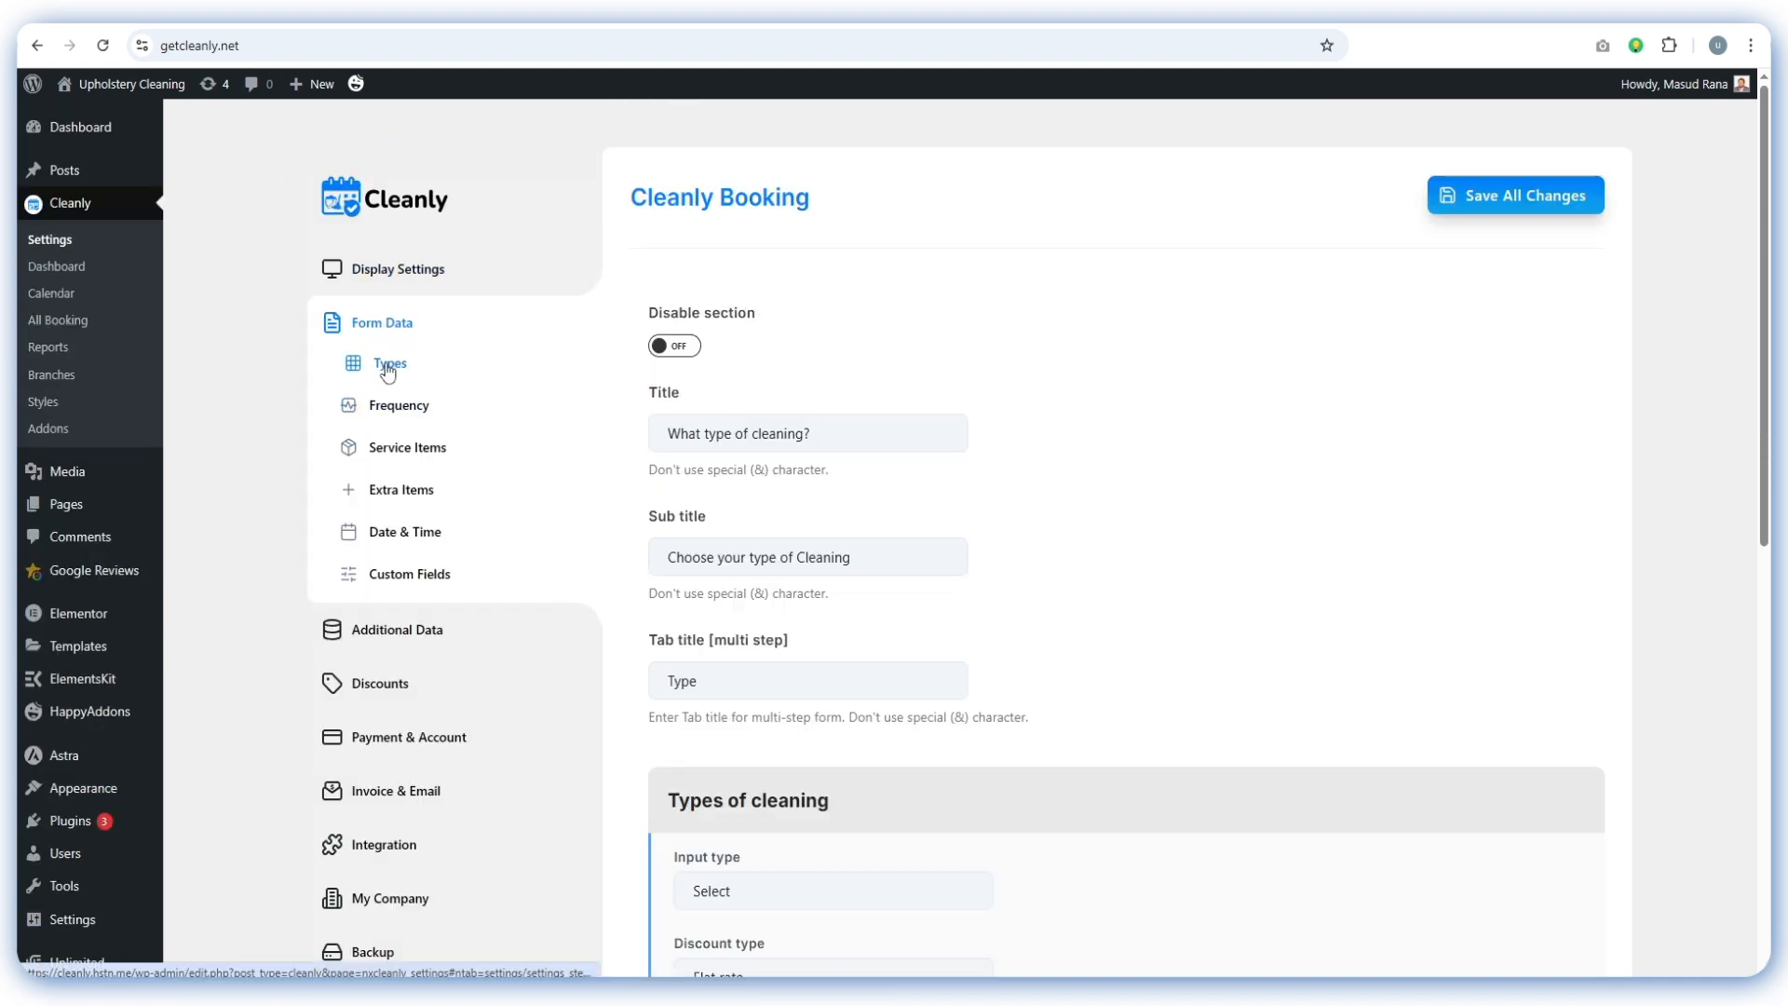
scroll(837, 415, down, 10)
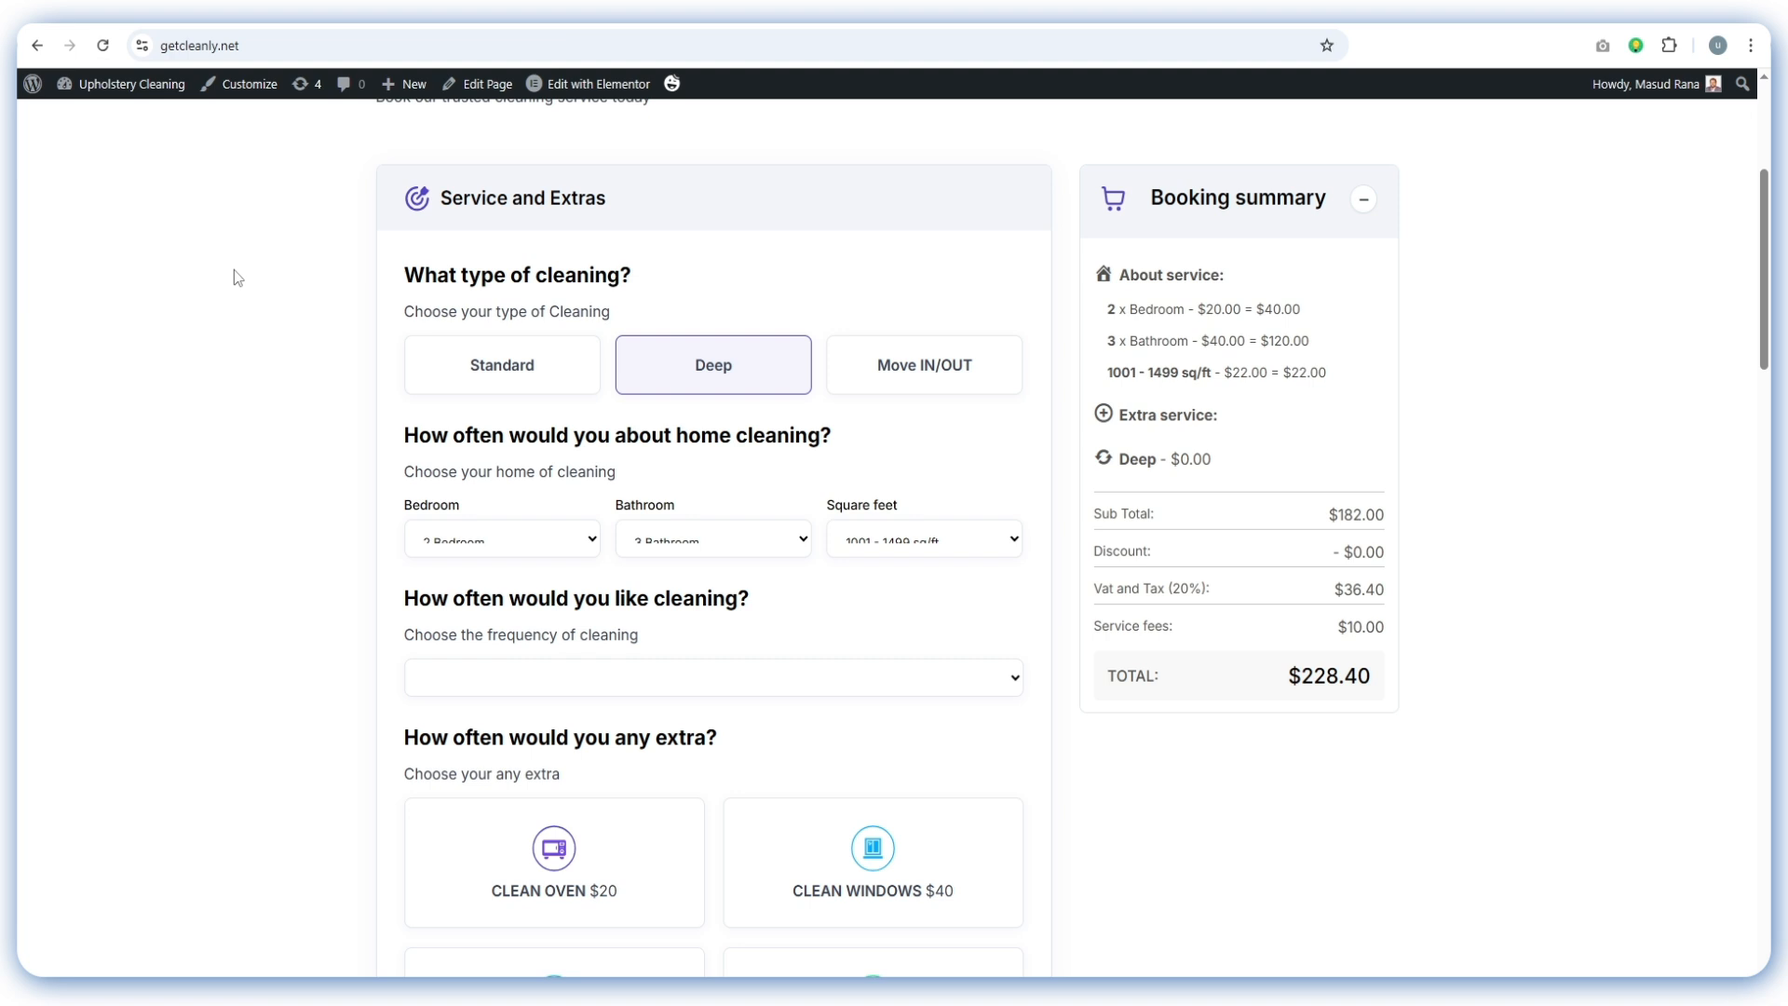
Check the cleaning type dropdown on the booking page against the entries in the Types settings
scroll(507, 551, up, 2)
click(507, 551)
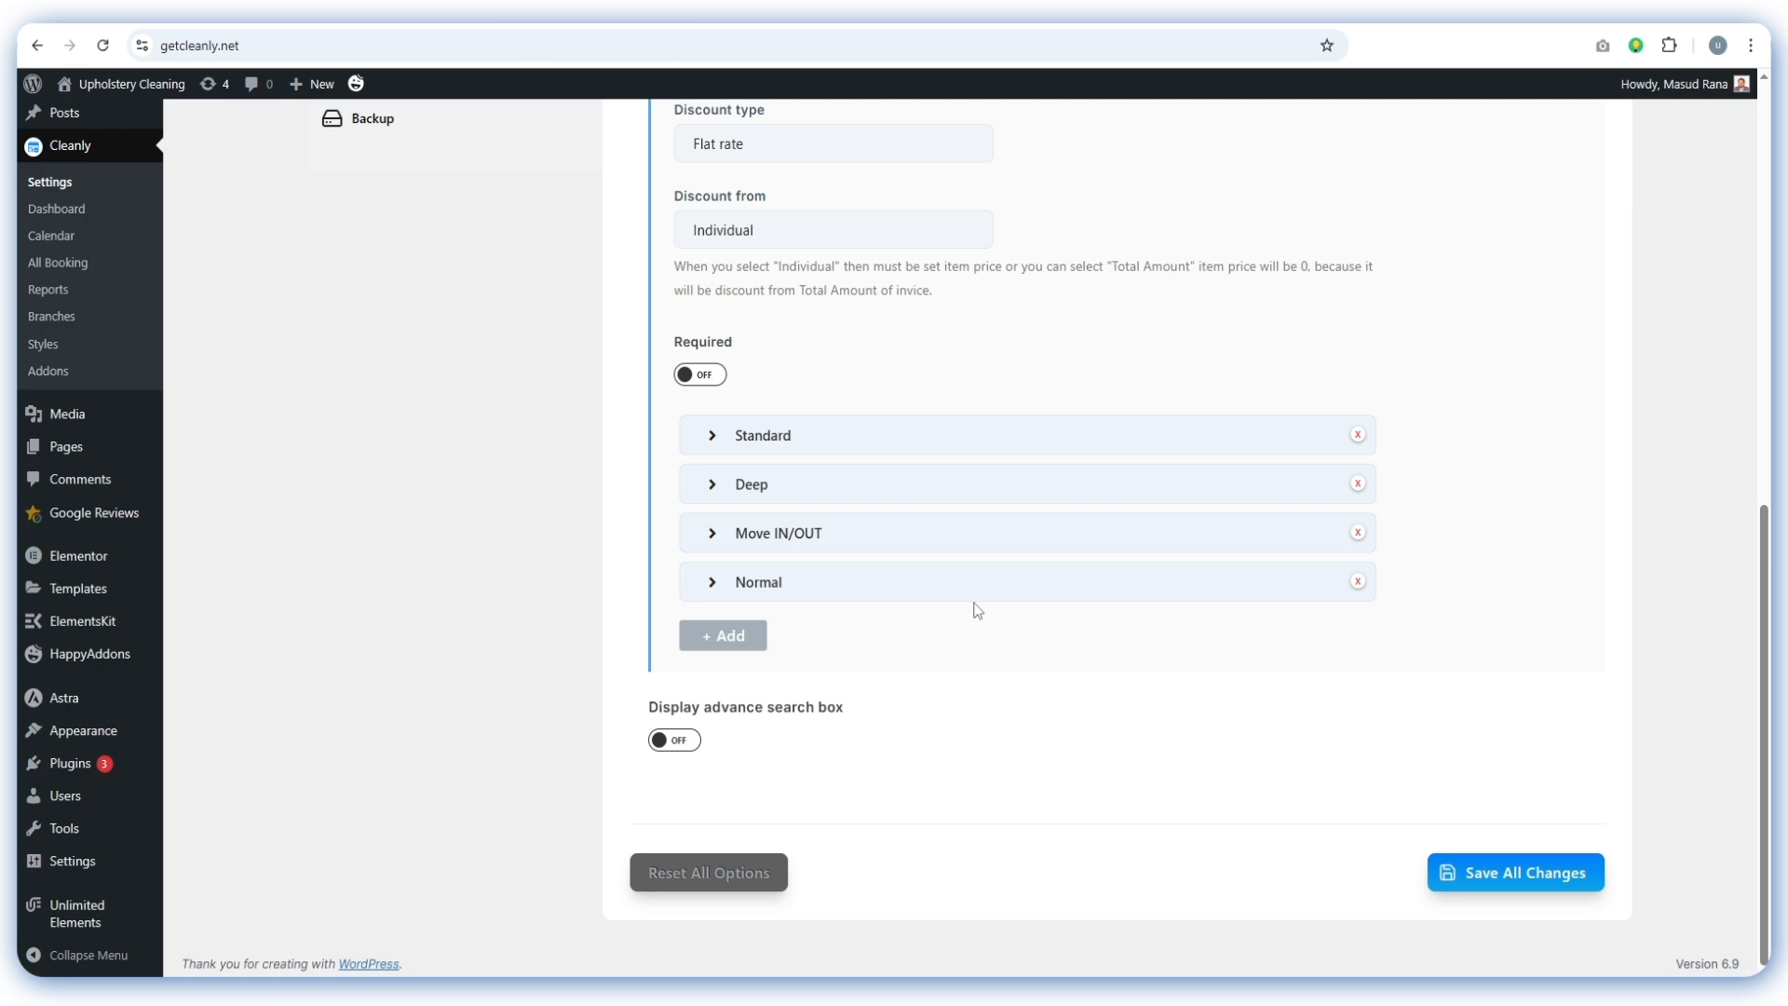
scroll(980, 617, up, 6)
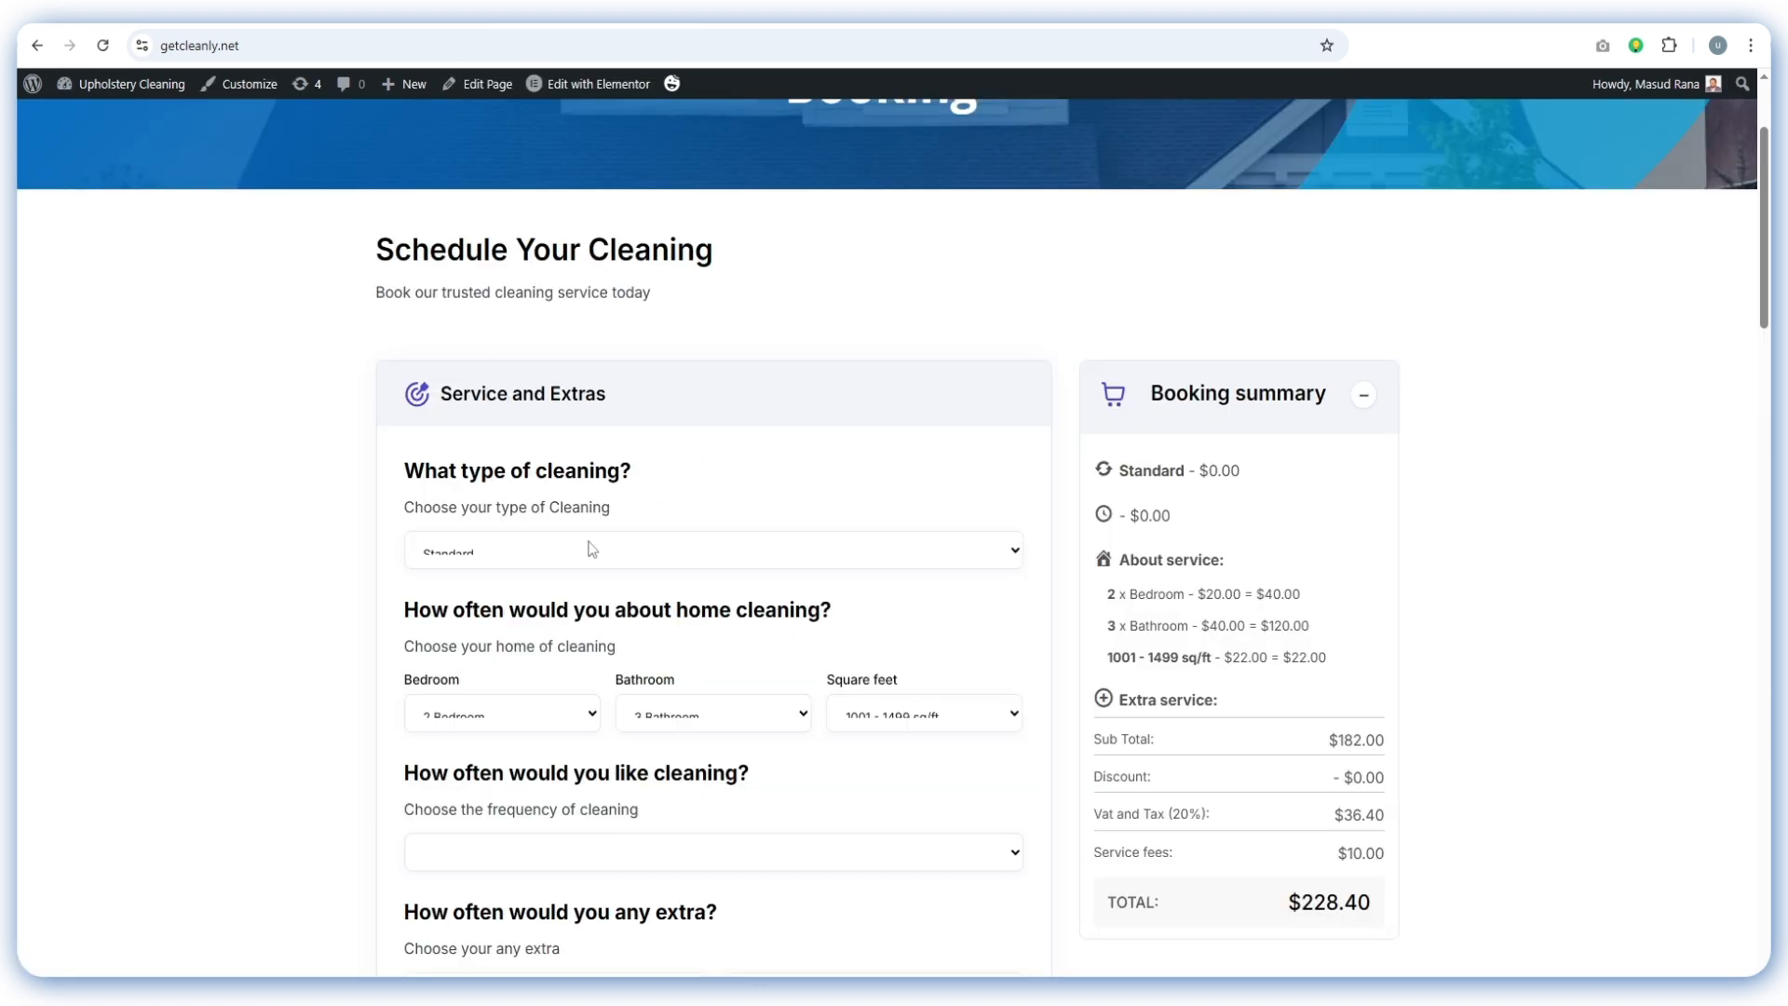
click(538, 556)
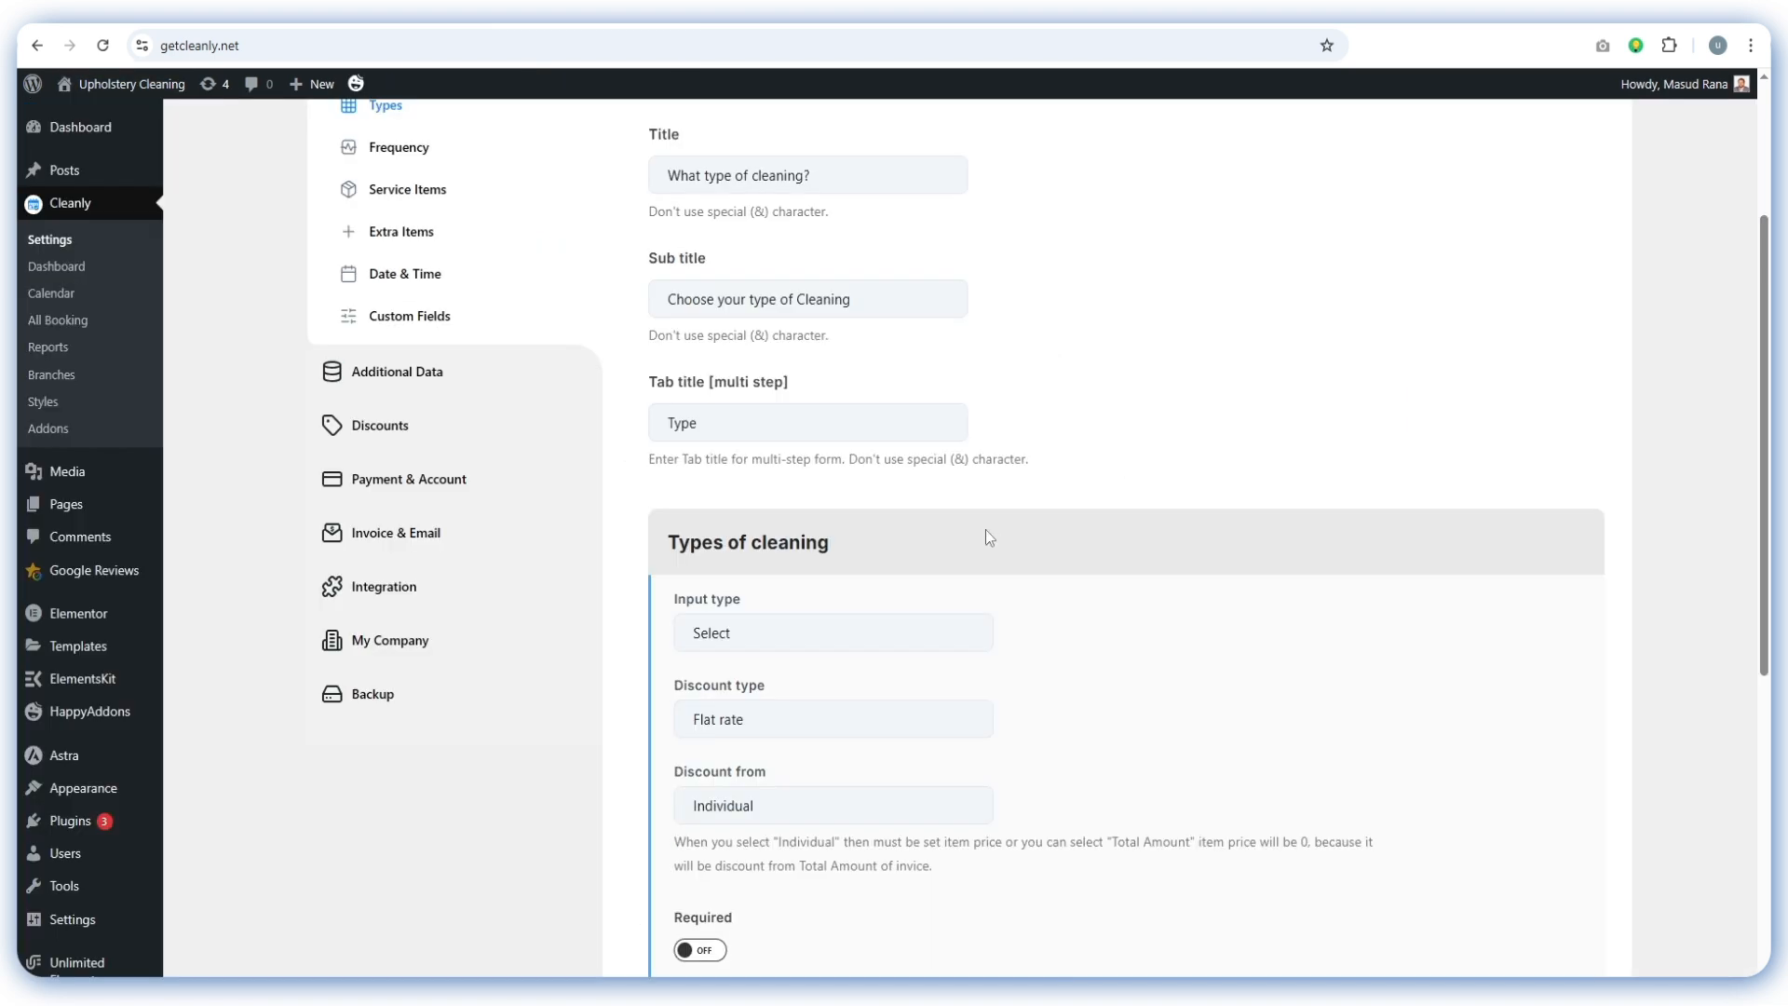
Delete the Normal entry from the types of cleaning and confirm its removal
scroll(985, 529, down, 4)
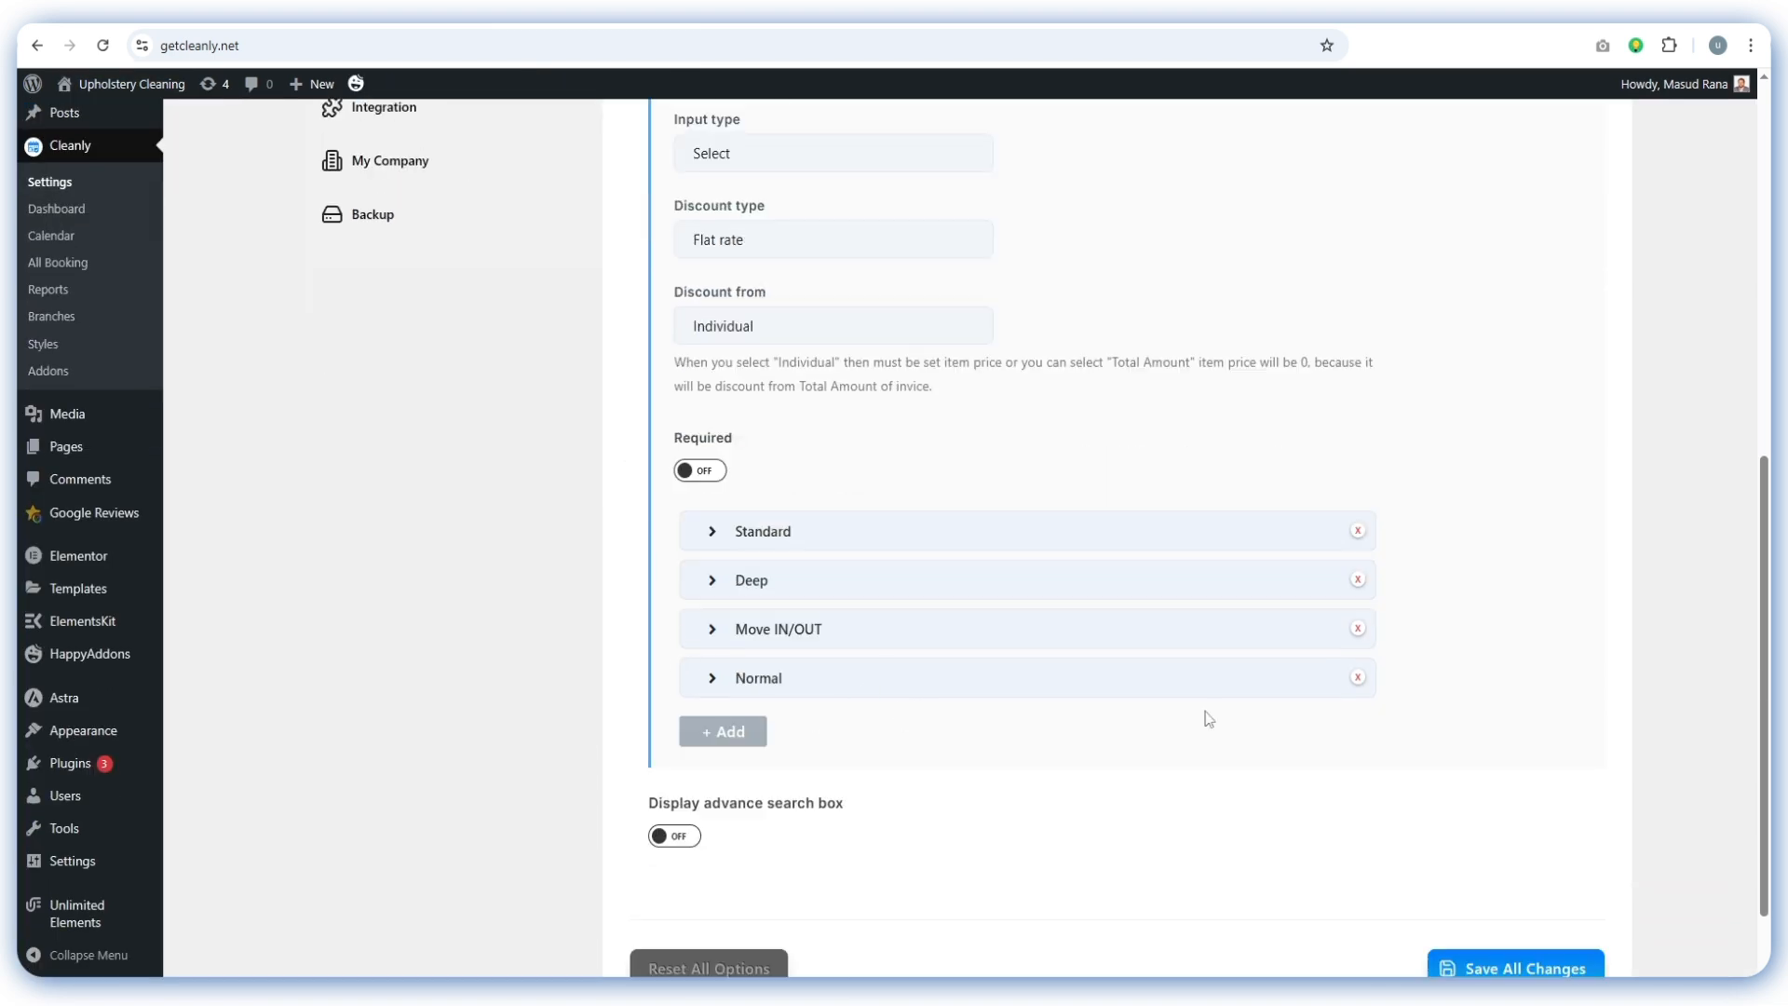
click(1358, 679)
click(970, 164)
Set the input type of the types of cleaning to Box and save all changes
scroll(614, 559, up, 5)
scroll(614, 557, up, 3)
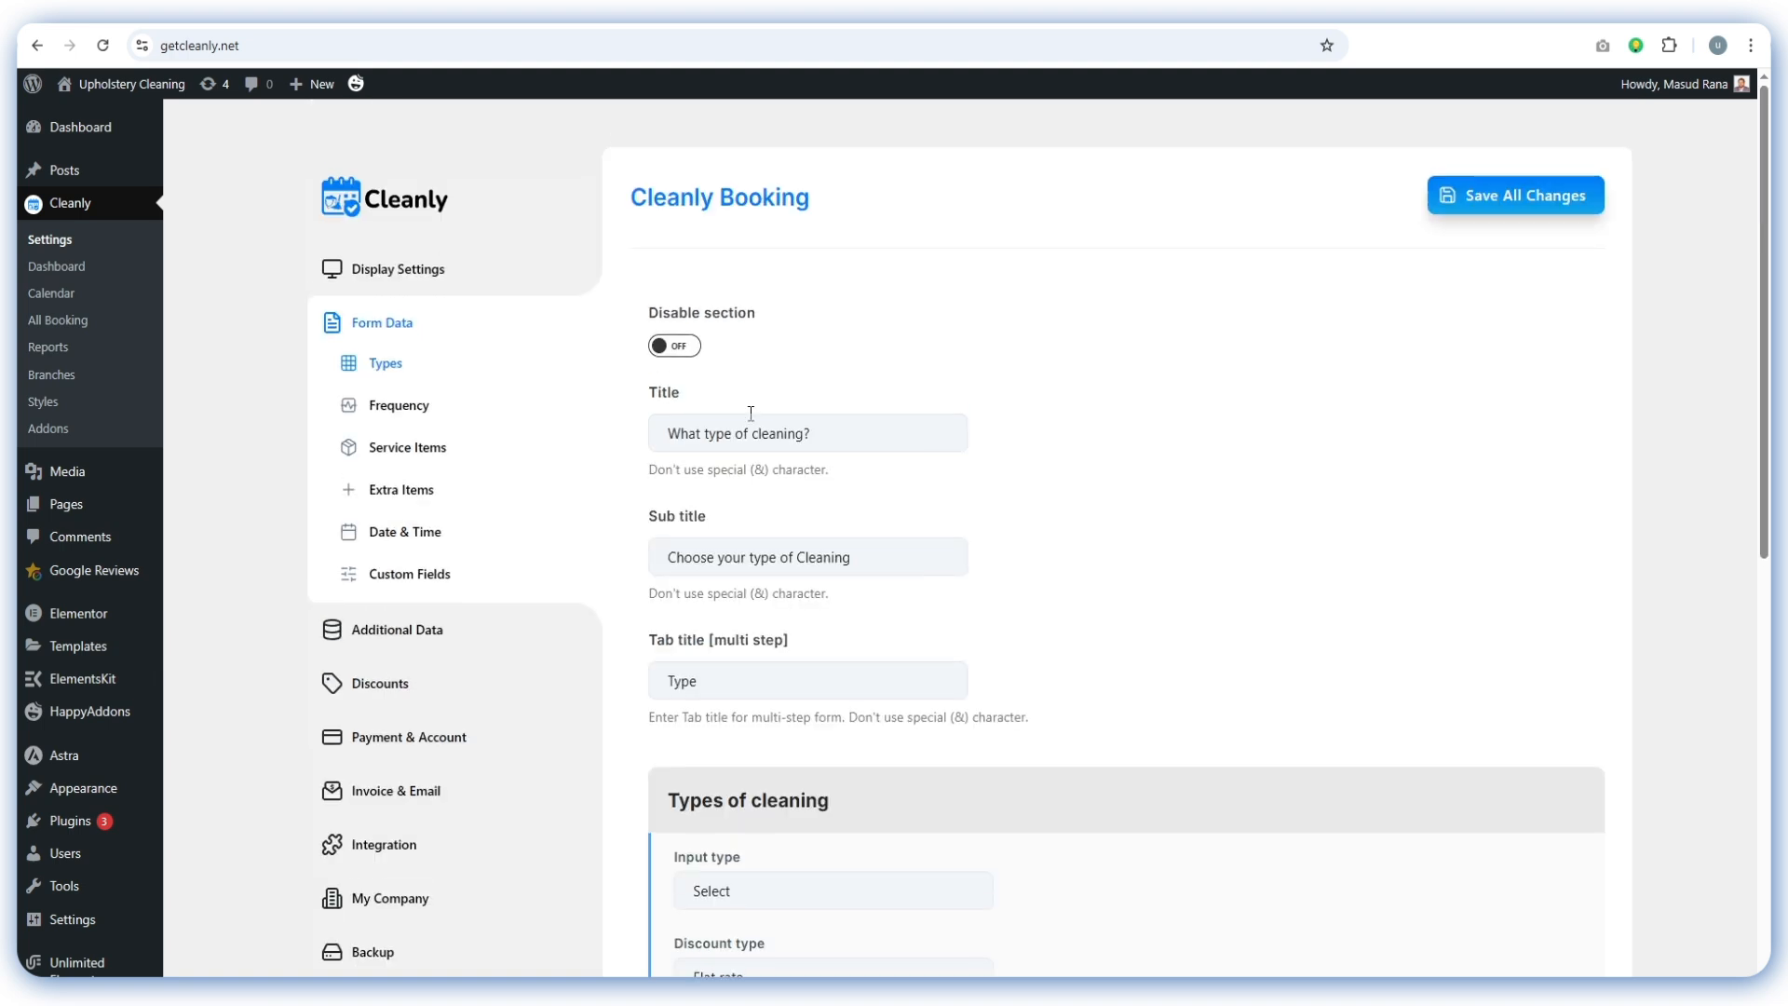
scroll(708, 522, down, 4)
click(752, 507)
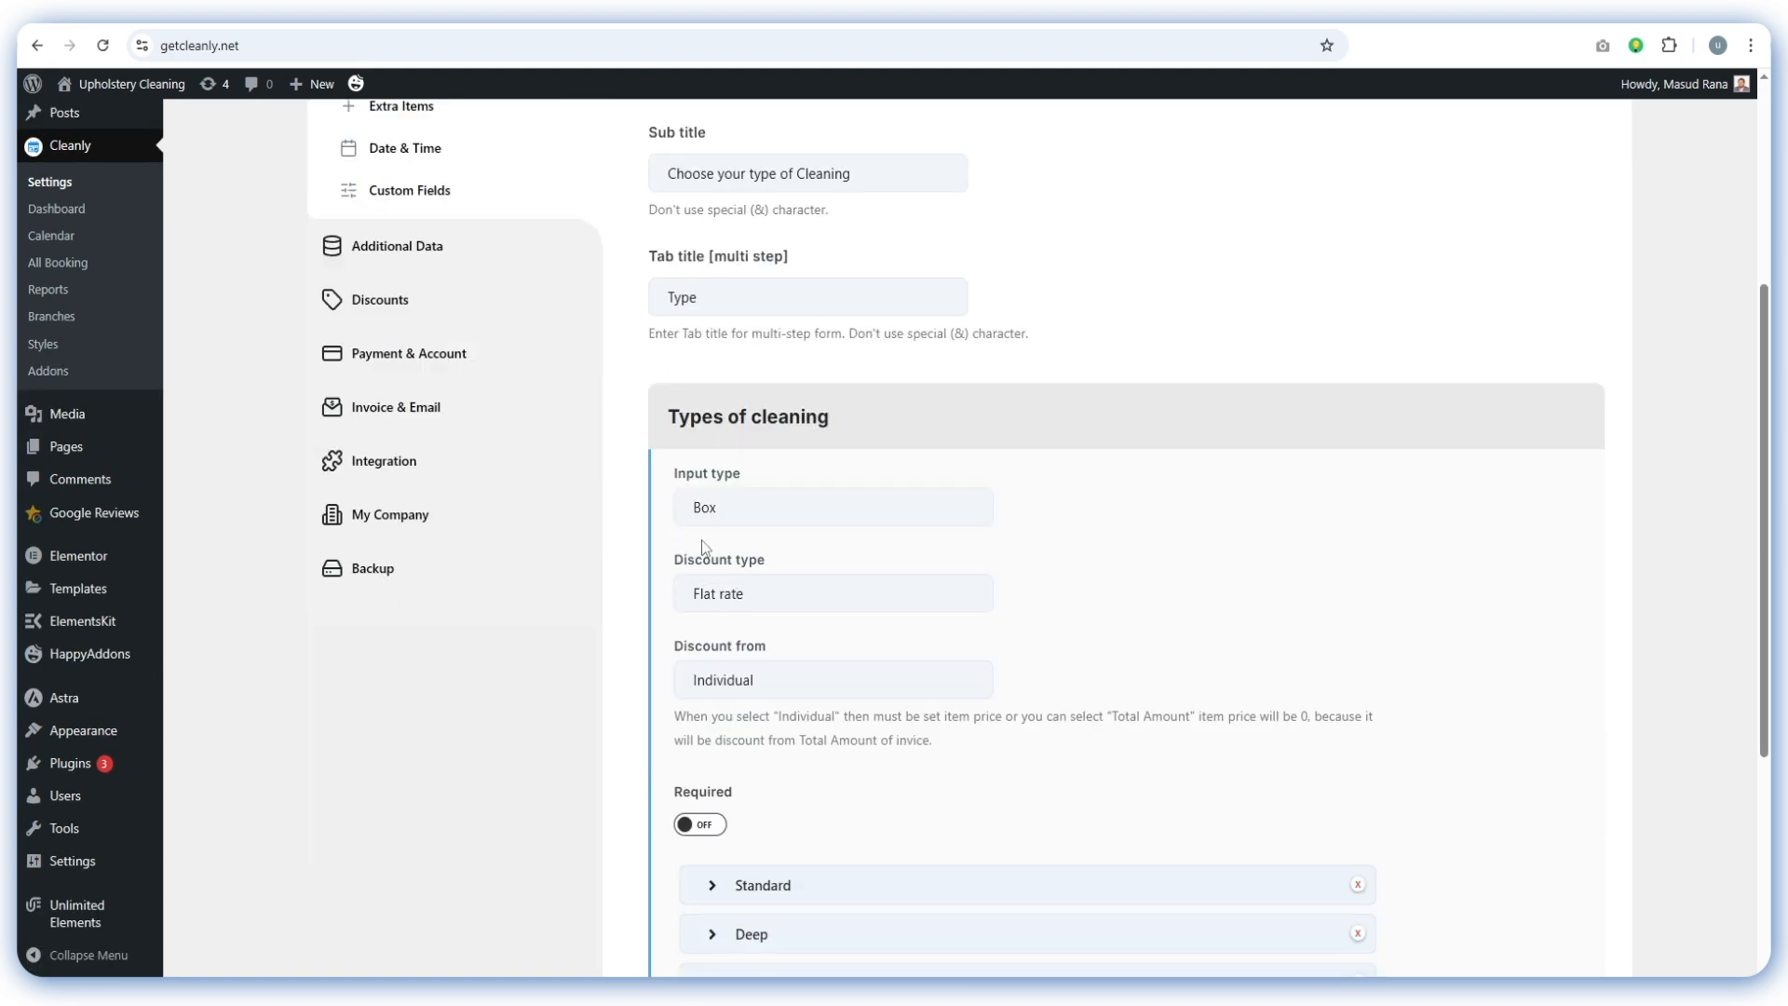
click(708, 540)
scroll(978, 470, down, 5)
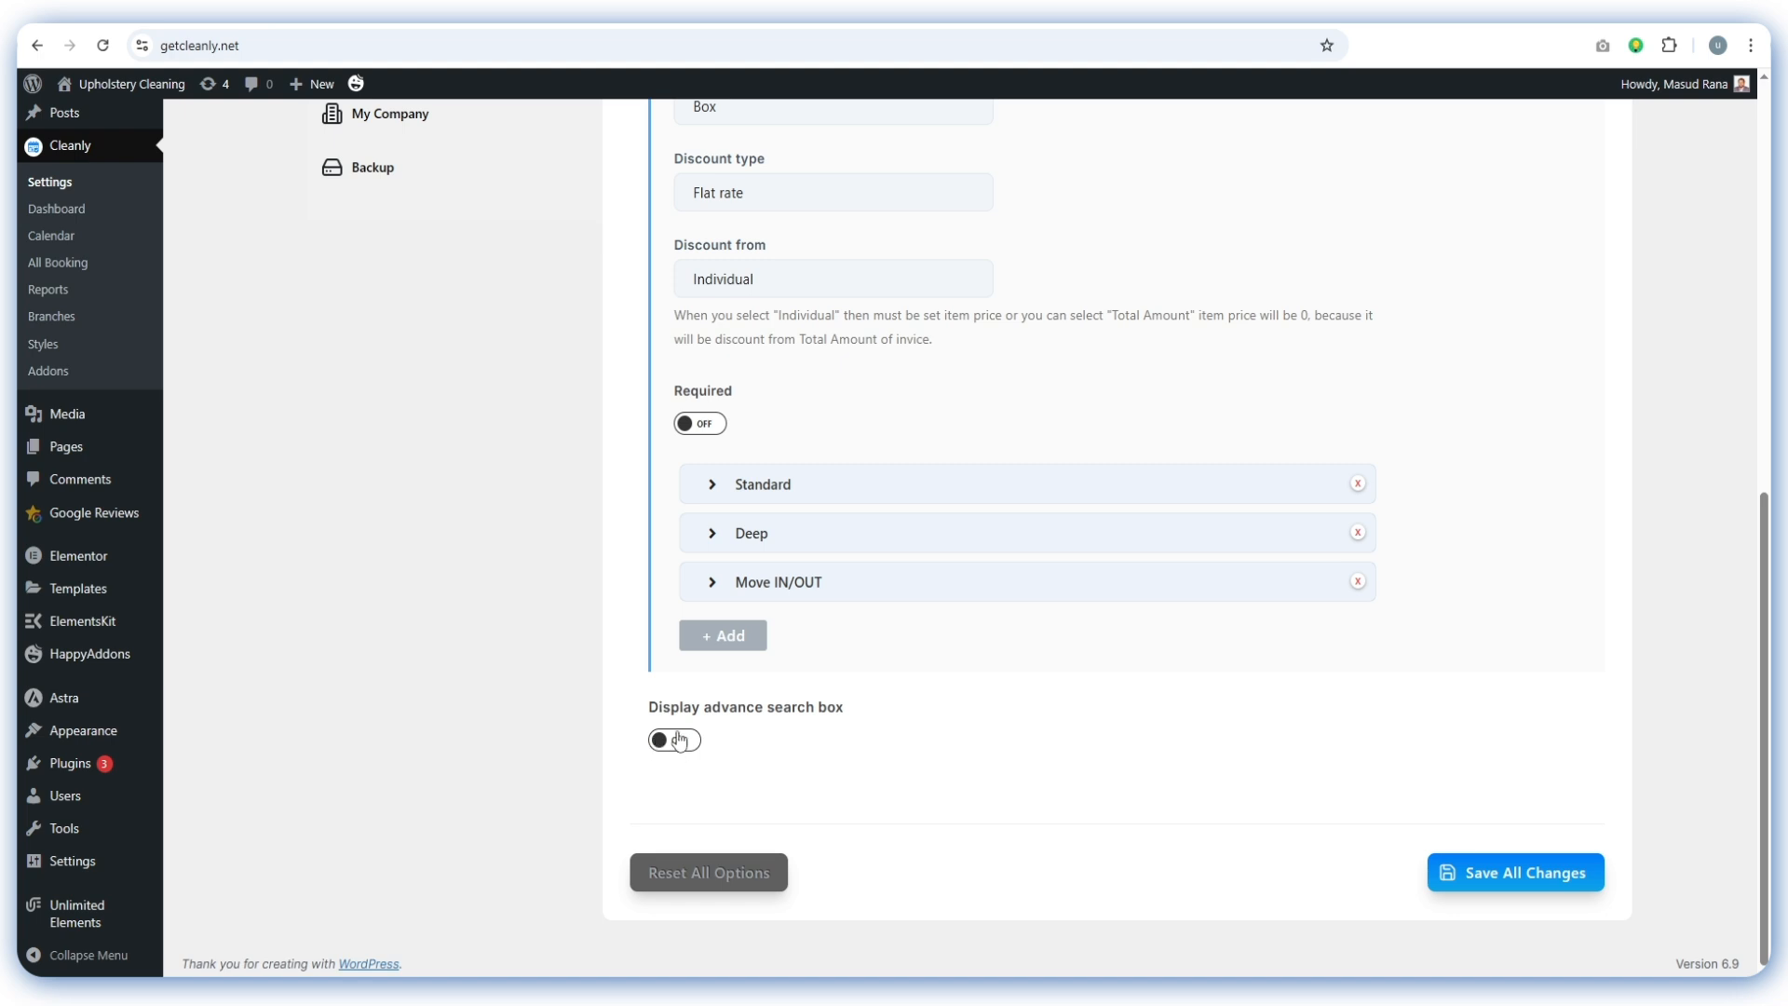
click(1539, 876)
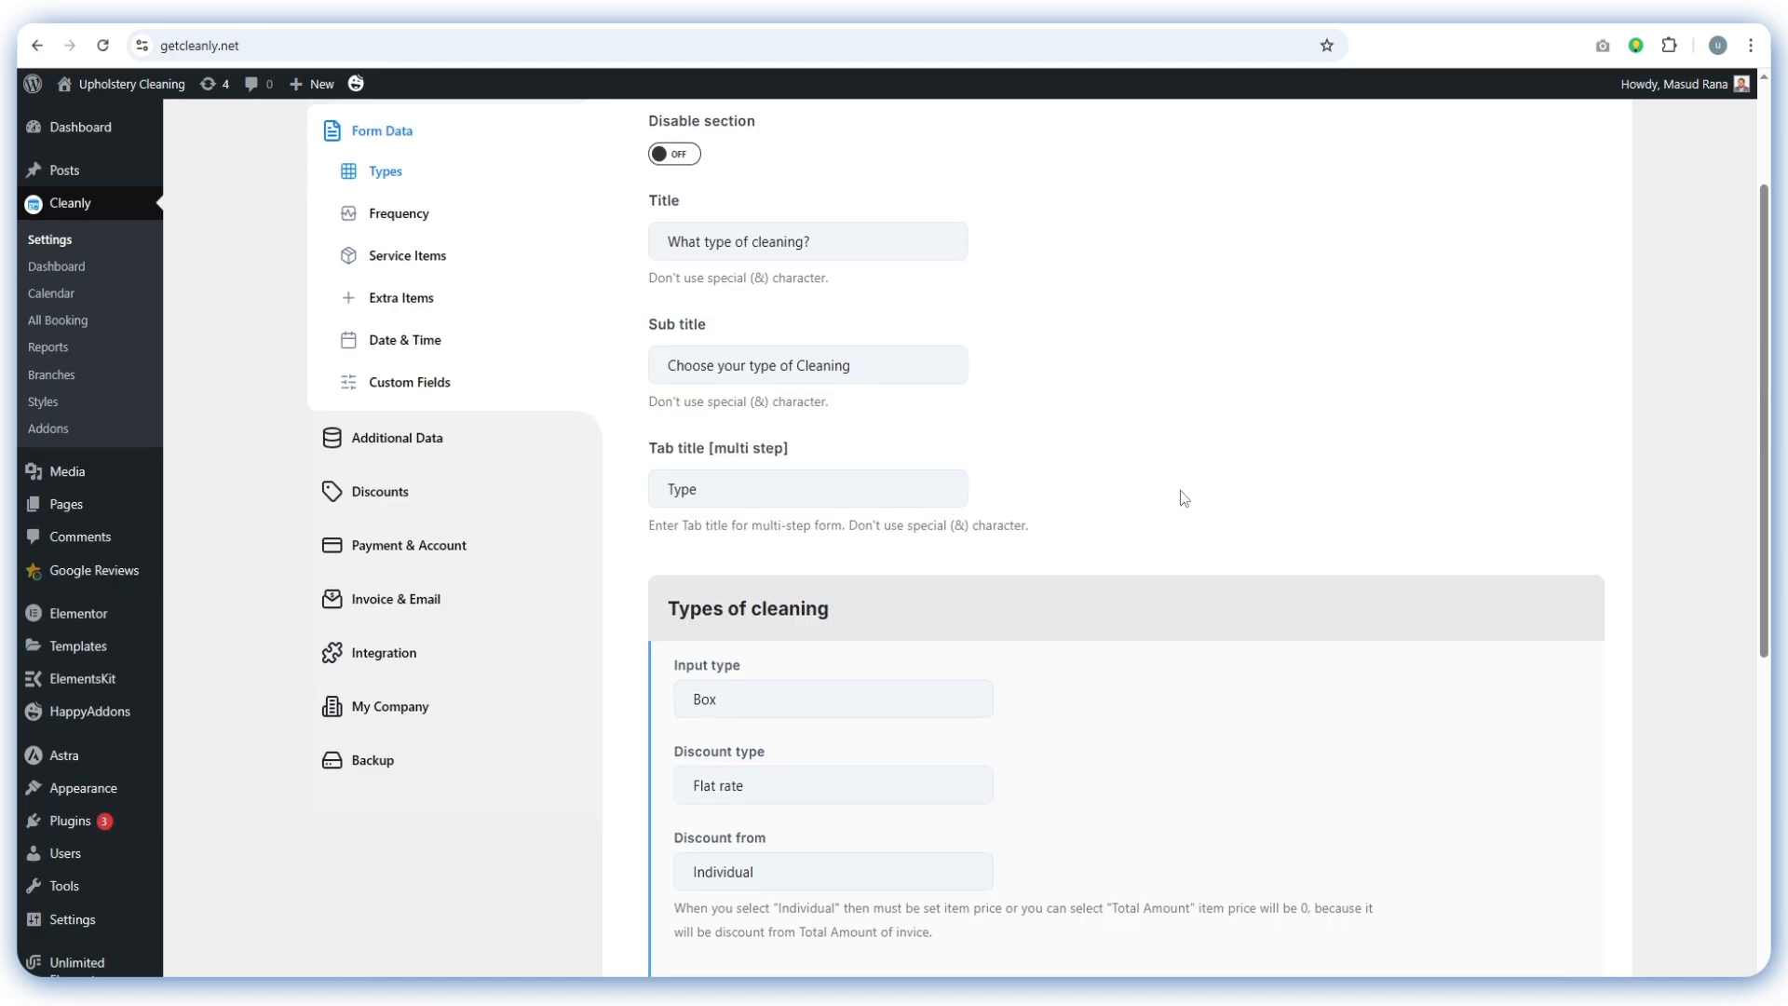
Open the form data's Frequency settings, try the disable section switch and compare the title and subtitle with the booking page
click(410, 419)
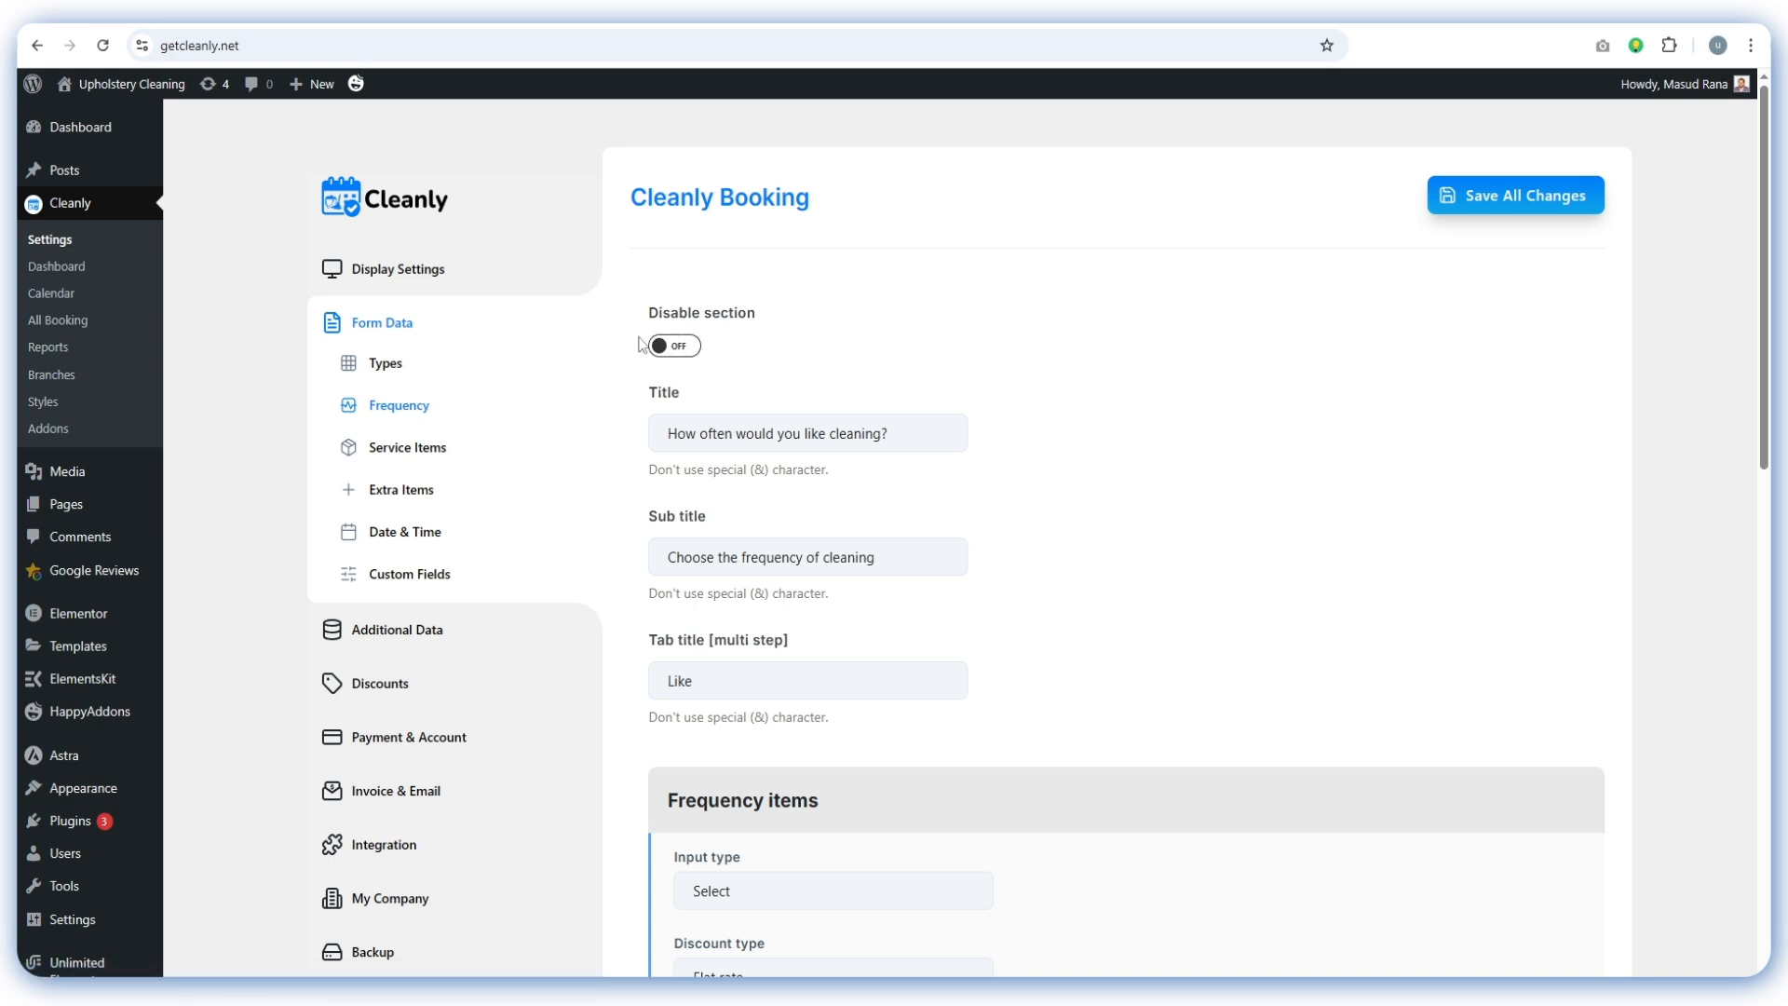
click(669, 350)
click(669, 350)
scroll(748, 331, down, 1)
drag(669, 341, 929, 339)
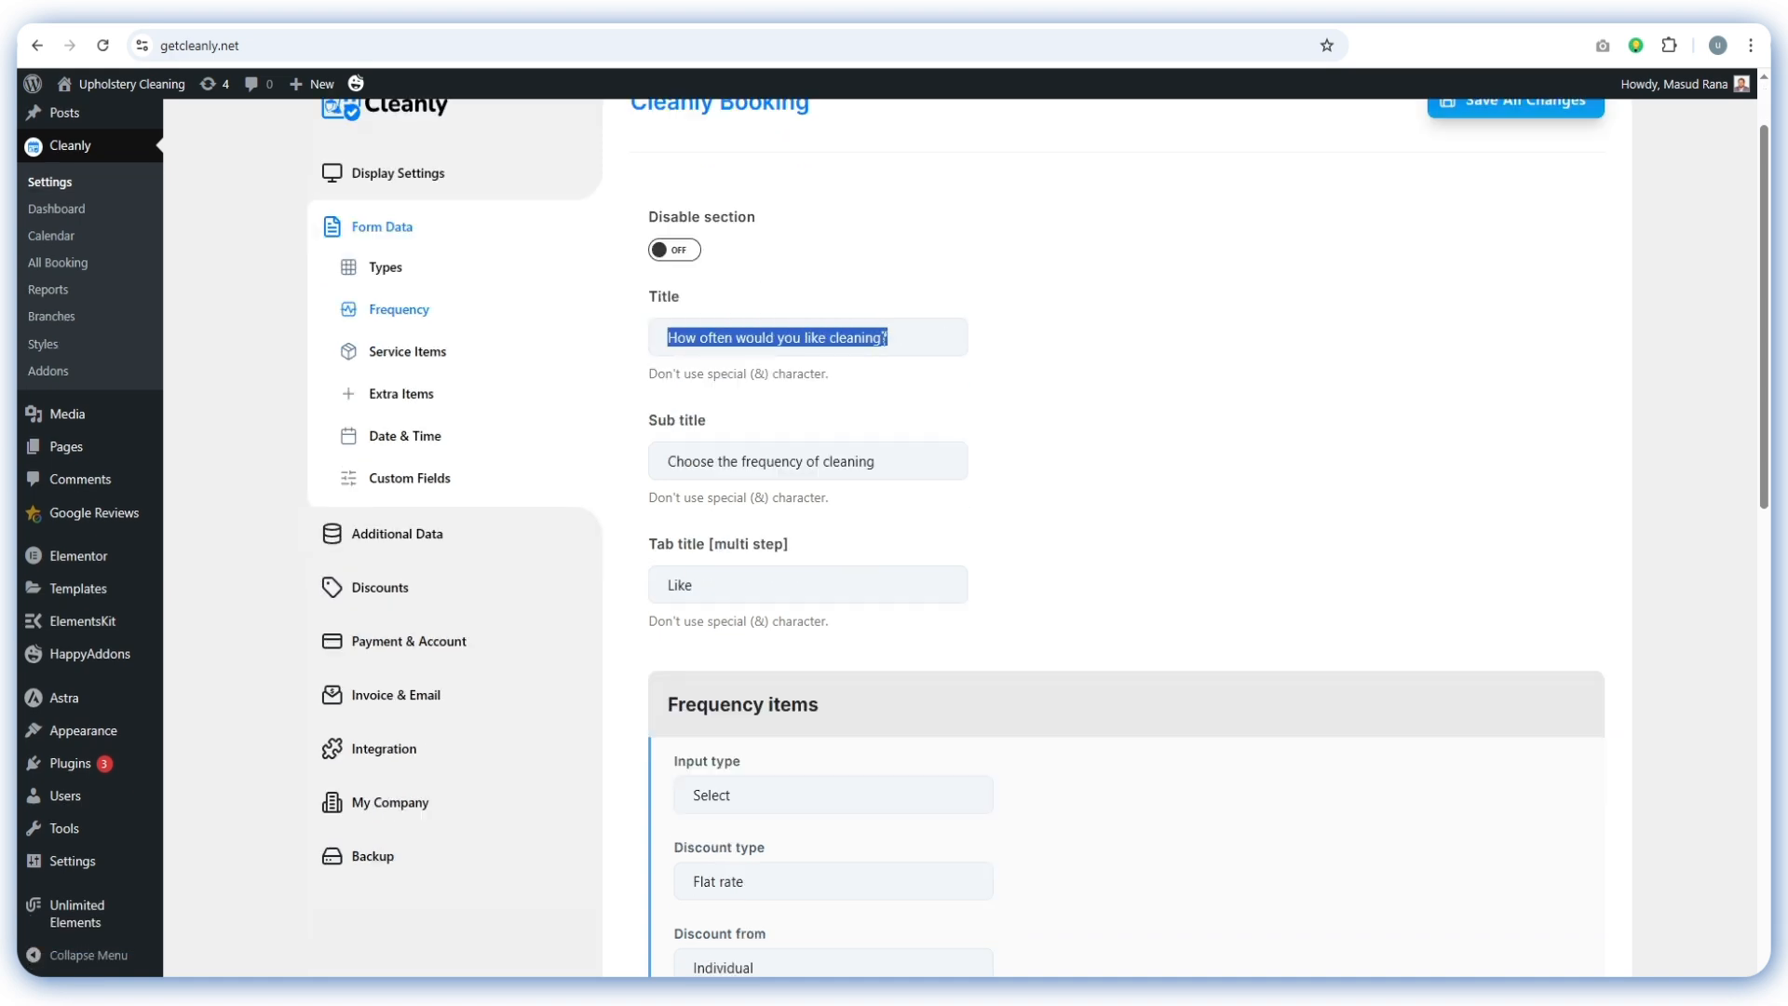
drag(685, 461, 938, 461)
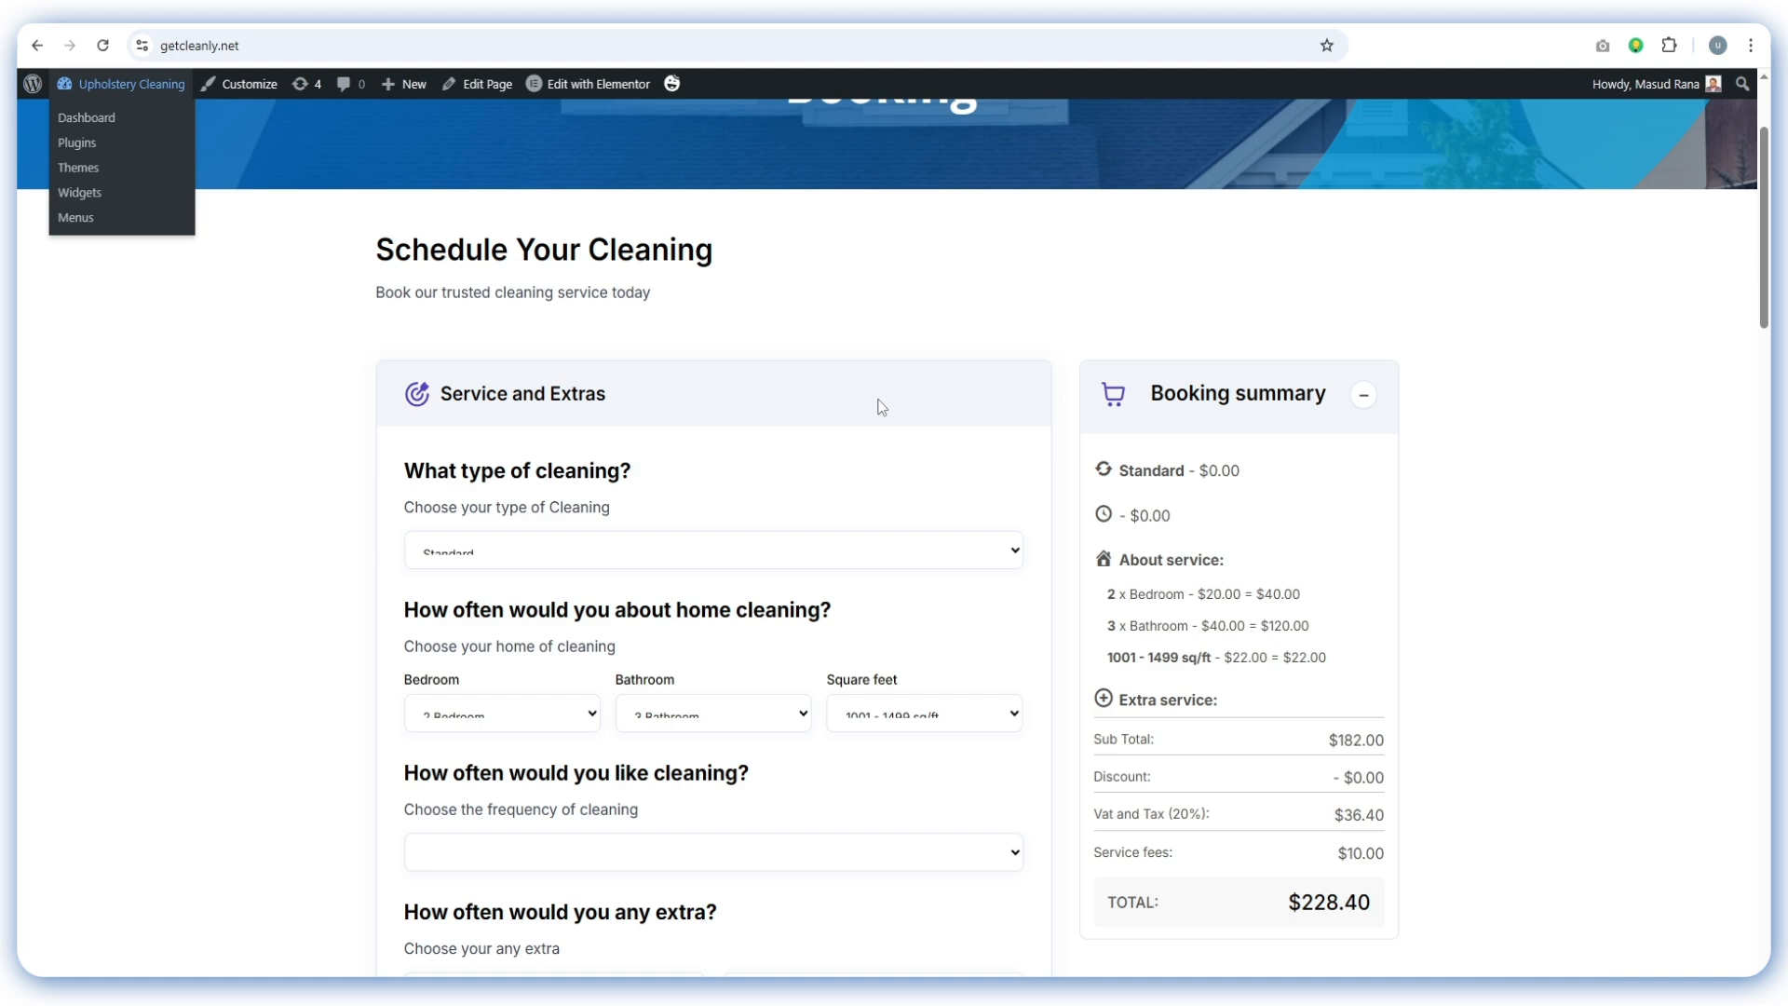
scroll(886, 399, down, 3)
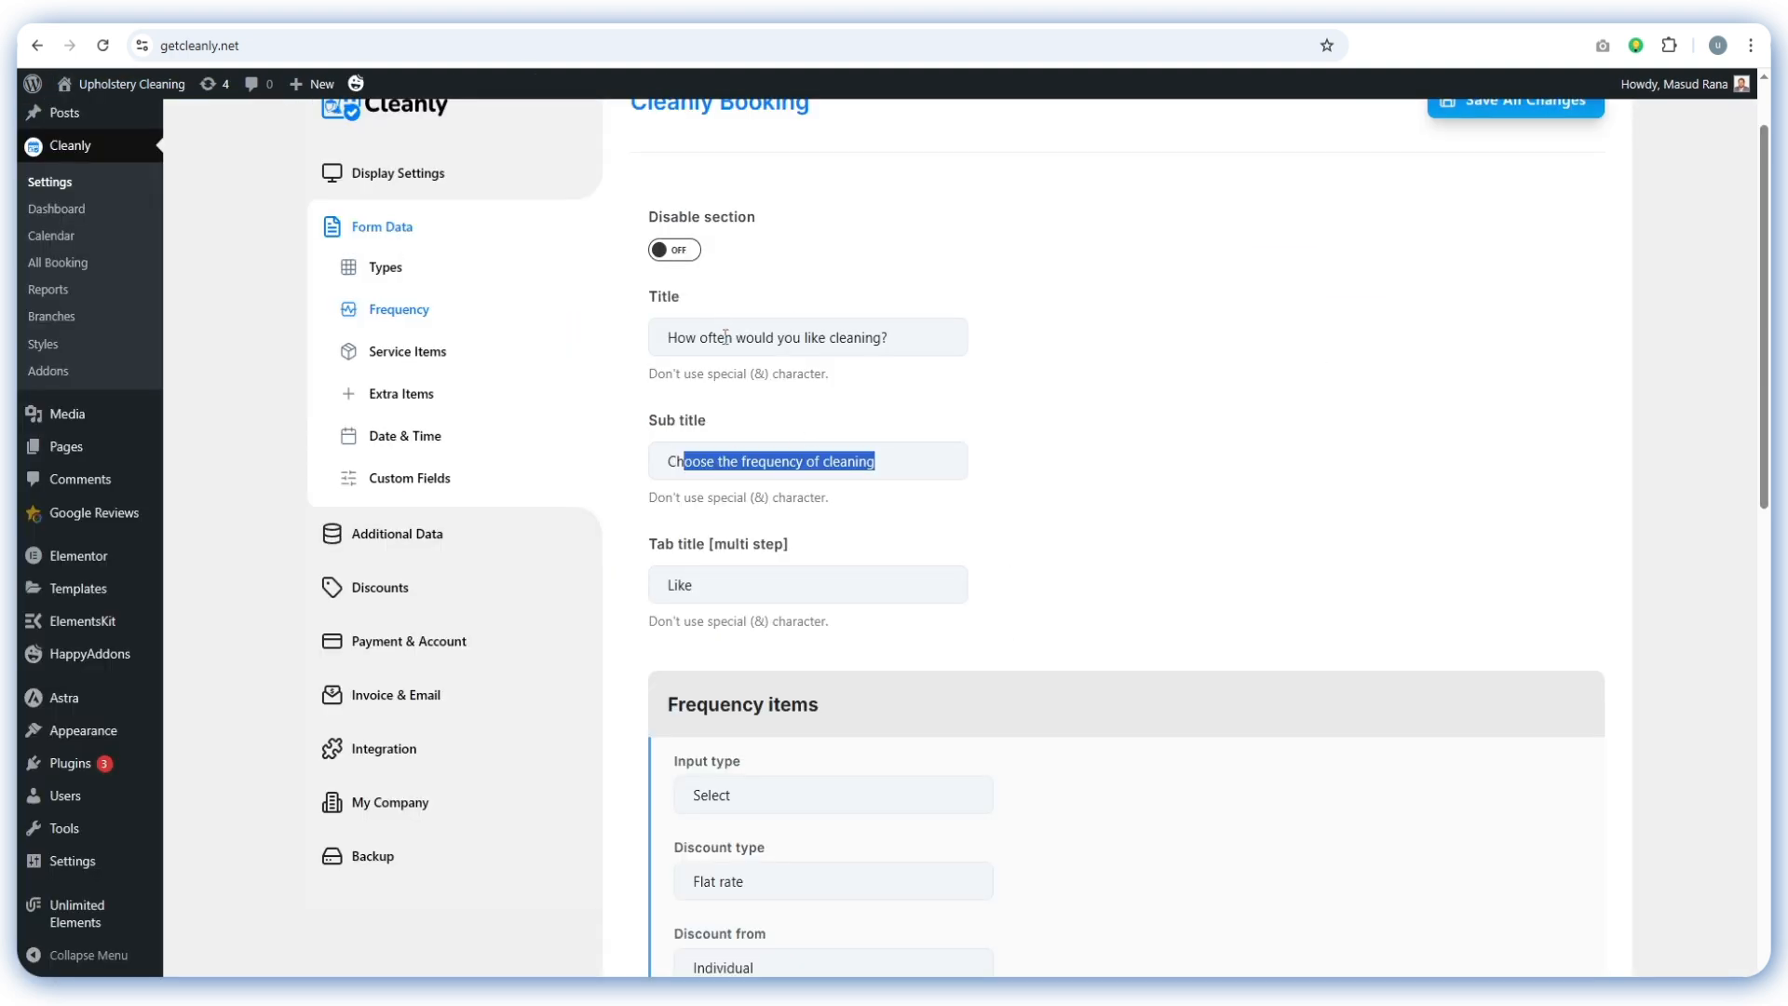
Look at the Frequency tab title and input type options, and check the frequency dropdown on the booking page
scroll(725, 337, down, 2)
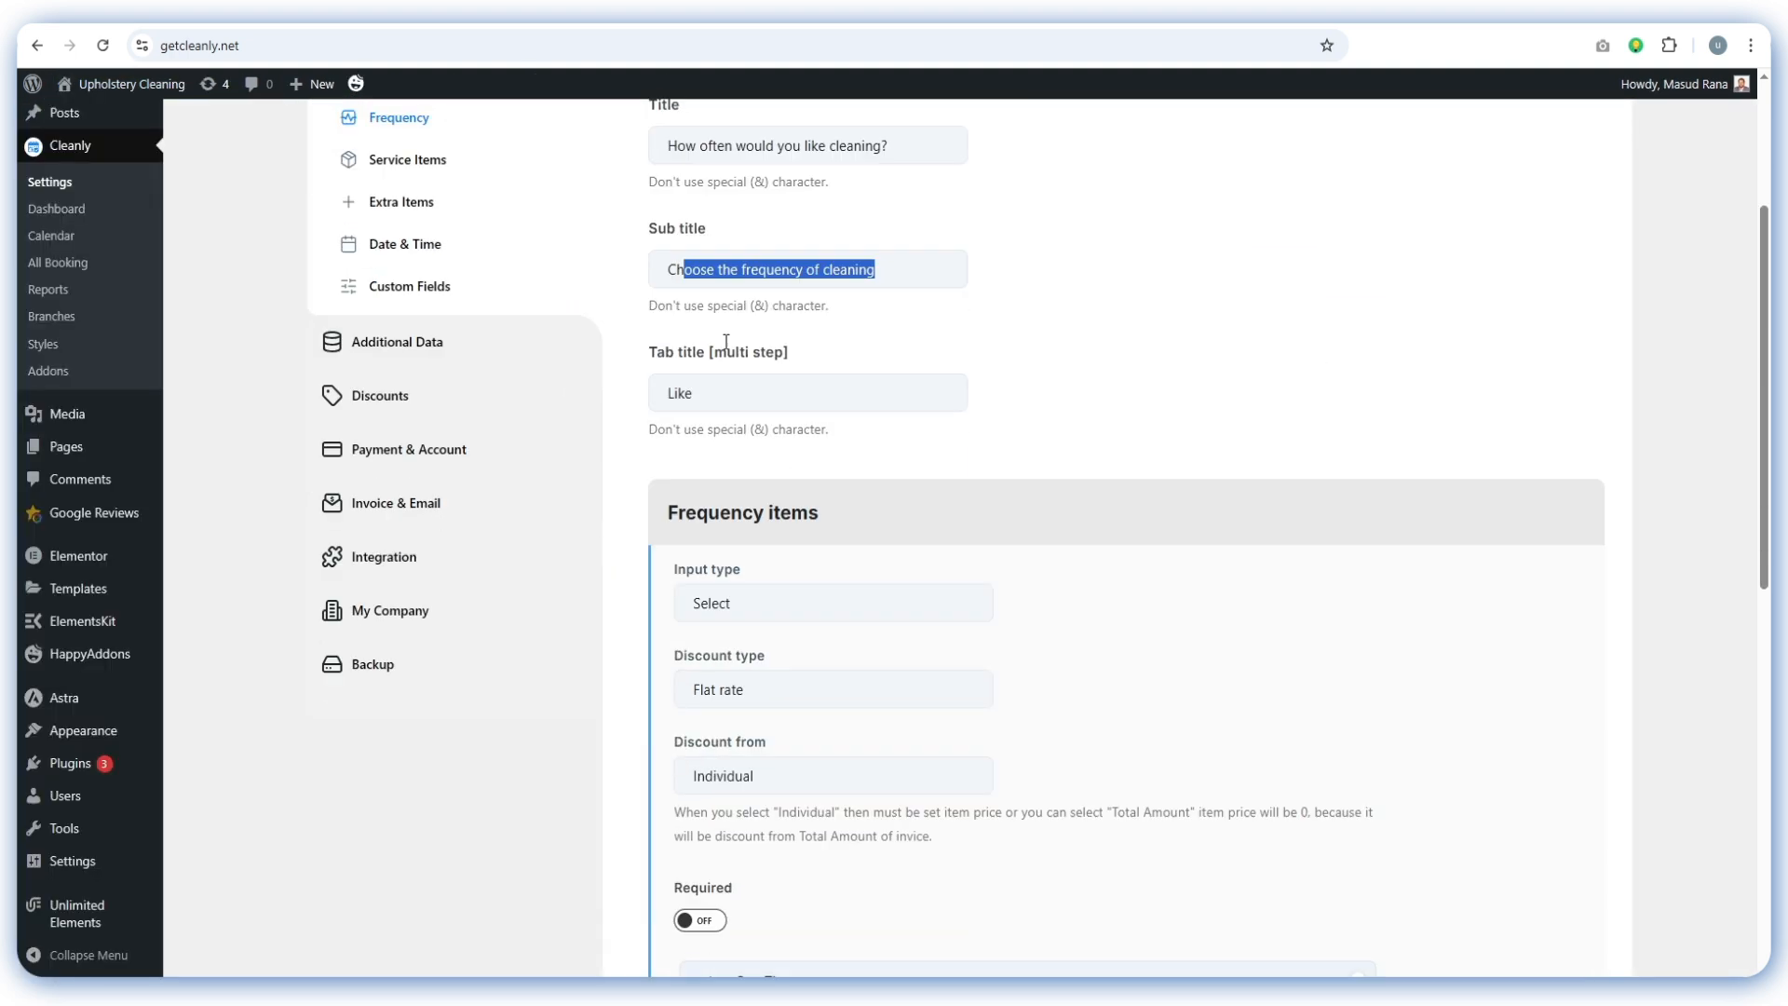
drag(649, 355, 650, 404)
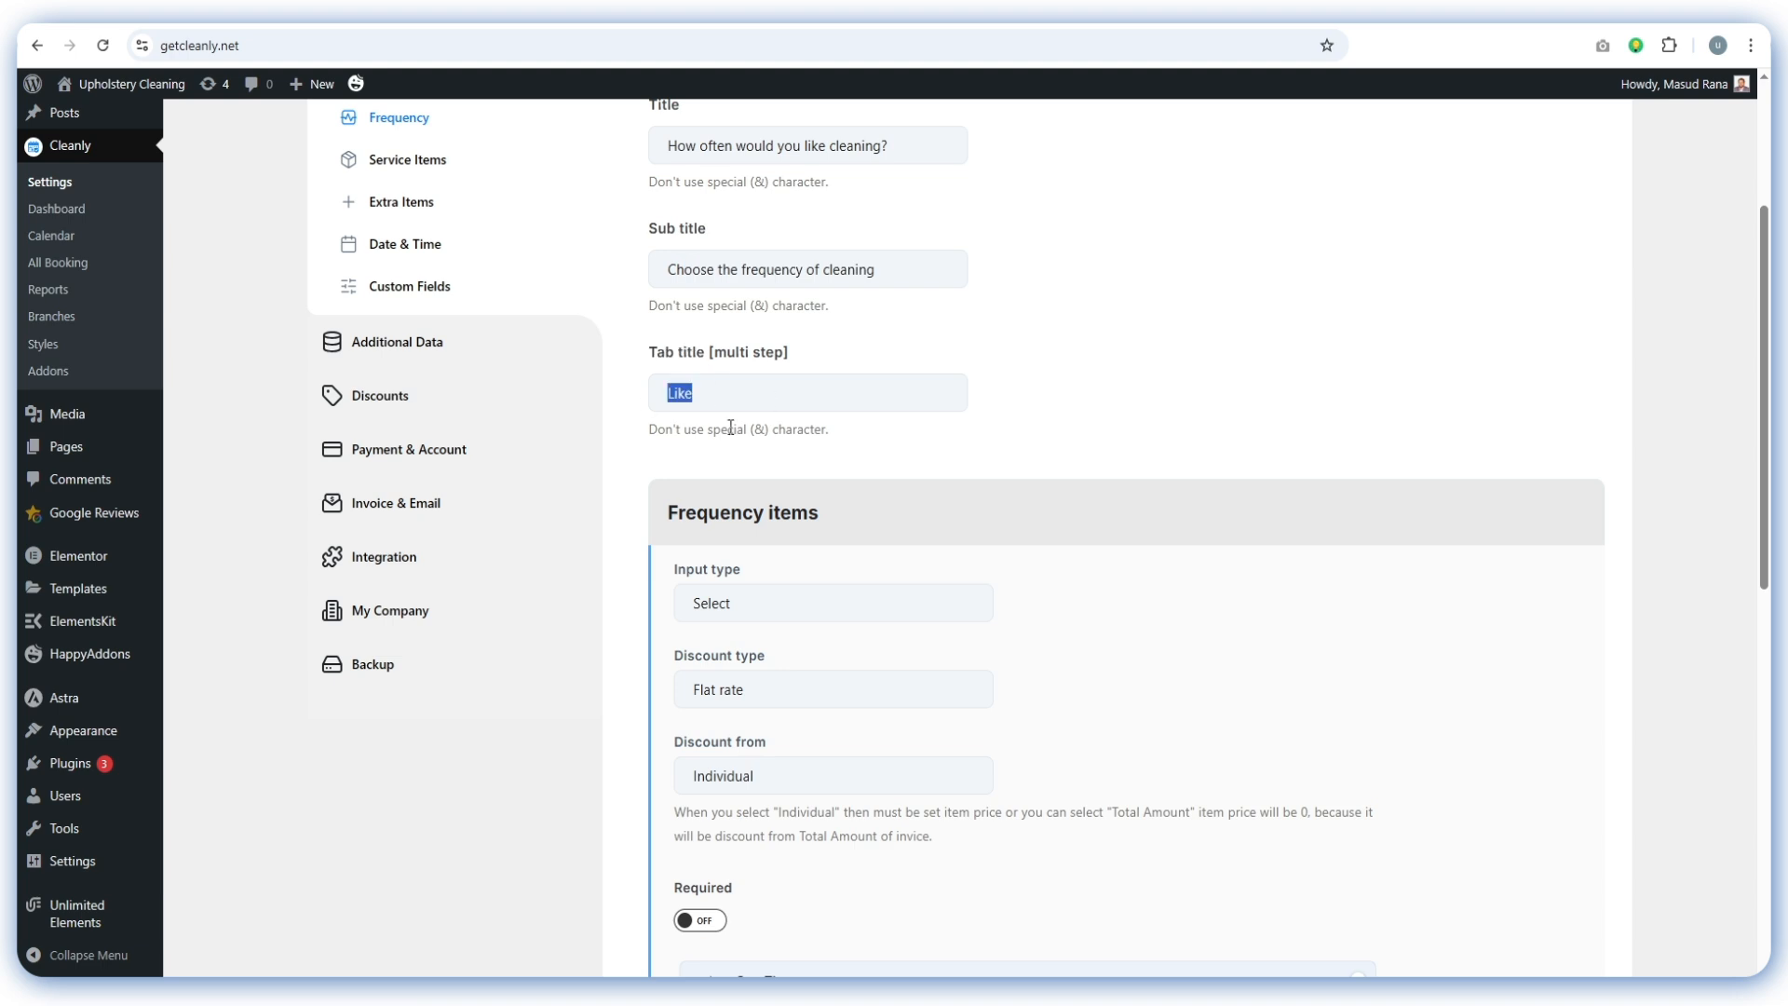
scroll(731, 427, down, 3)
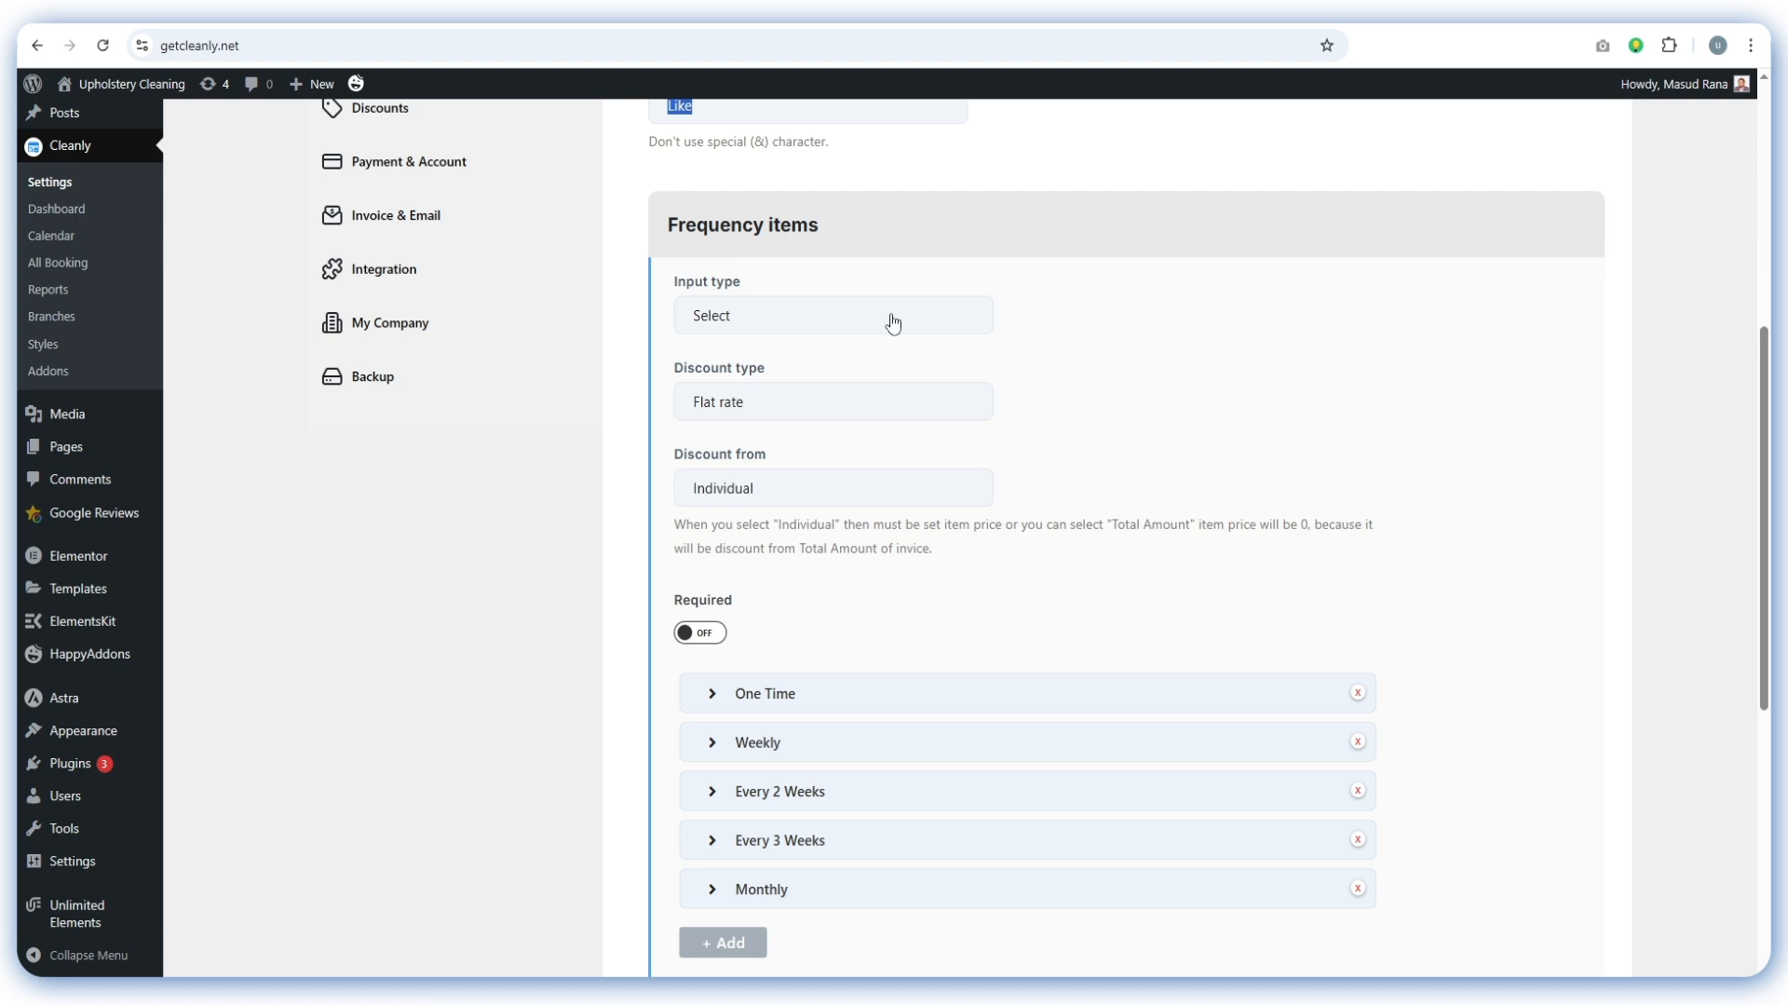
click(738, 318)
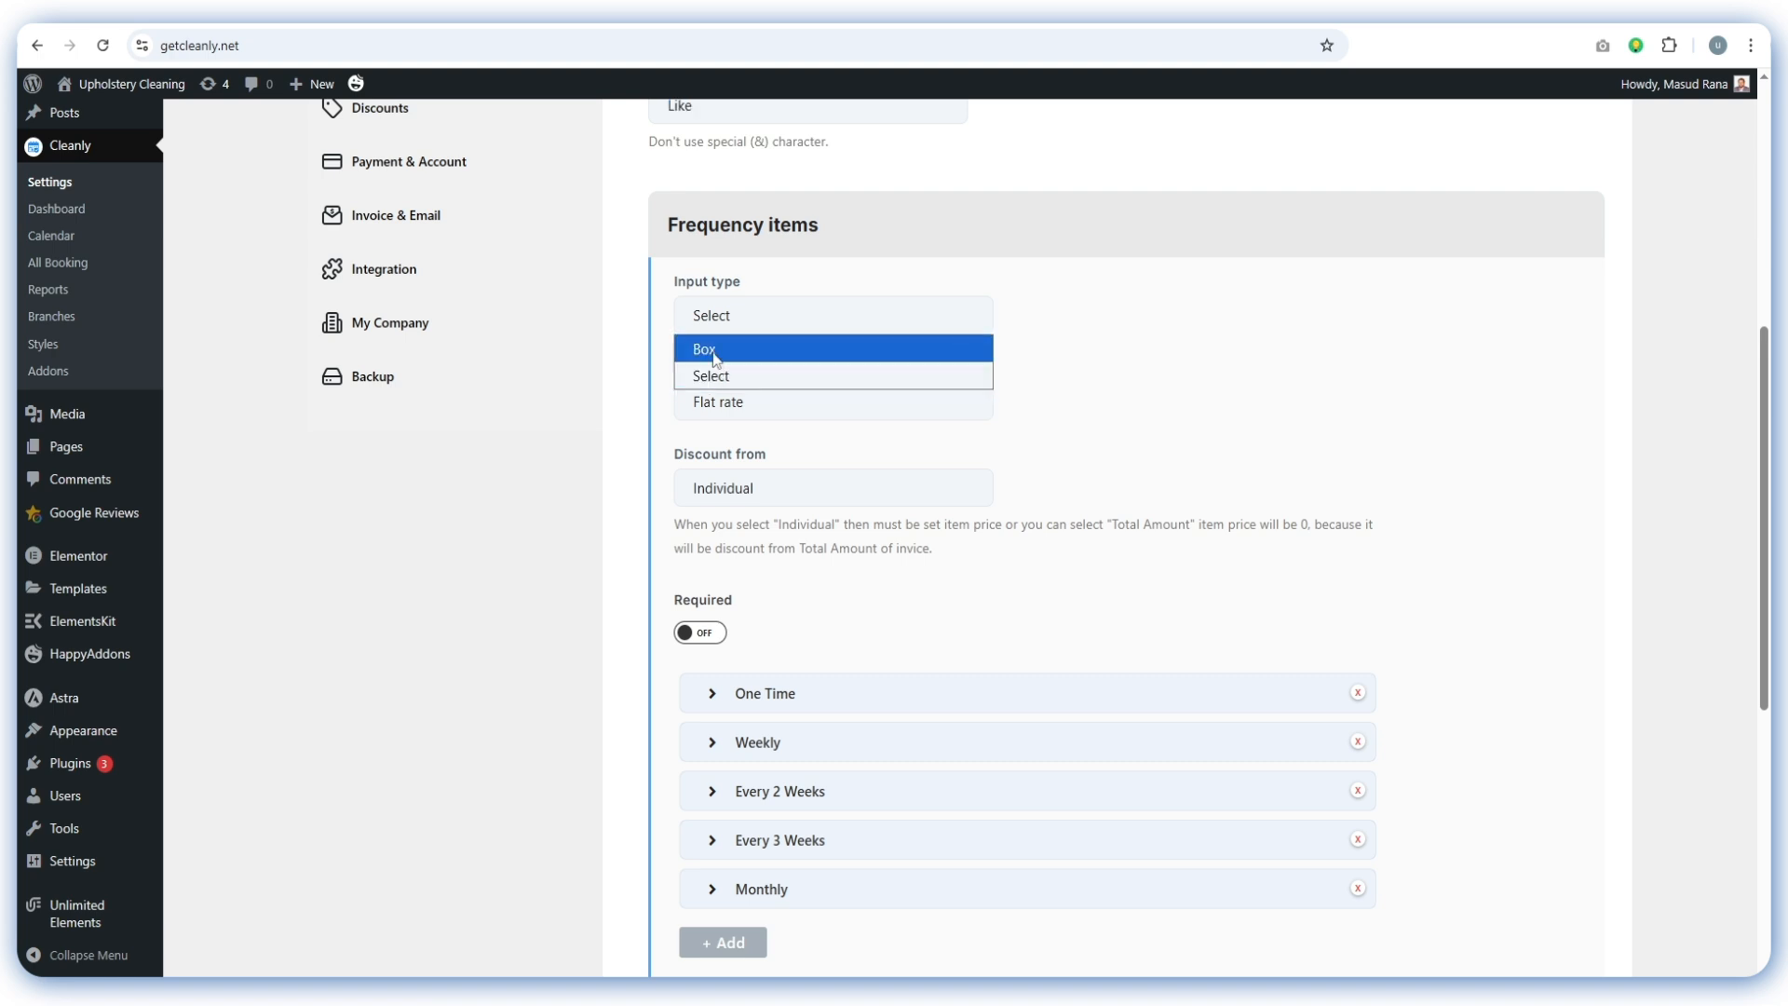
click(1069, 319)
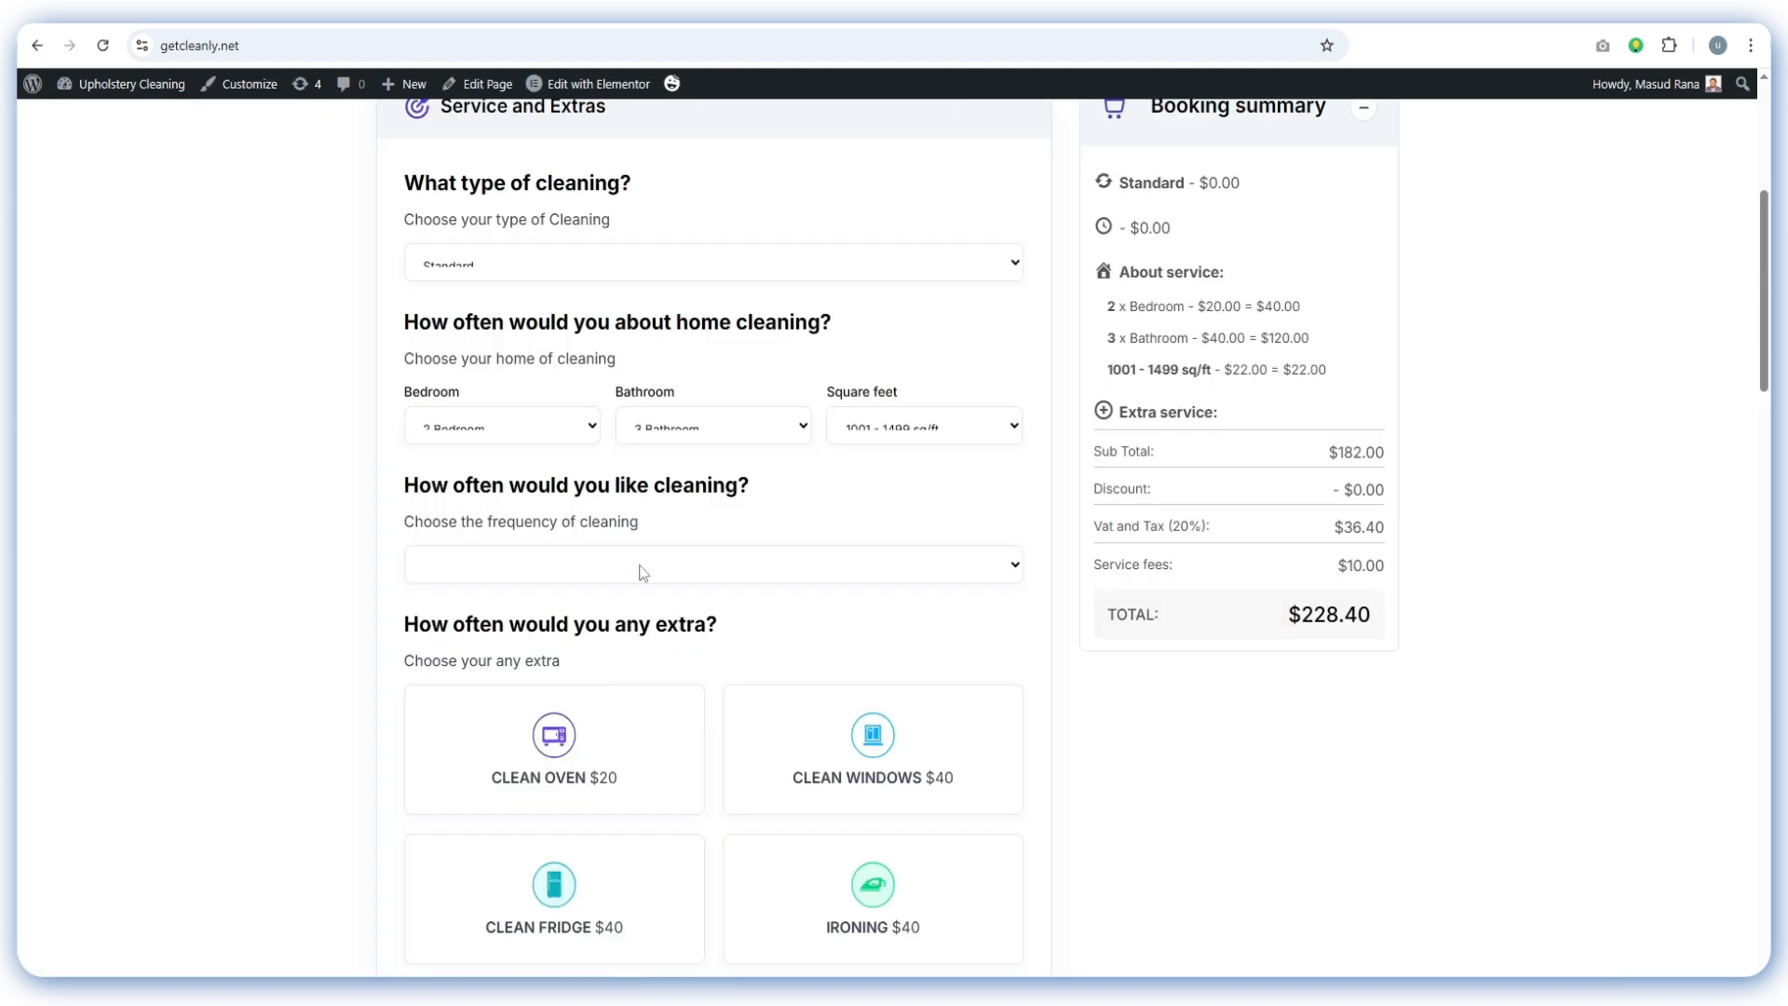
click(643, 565)
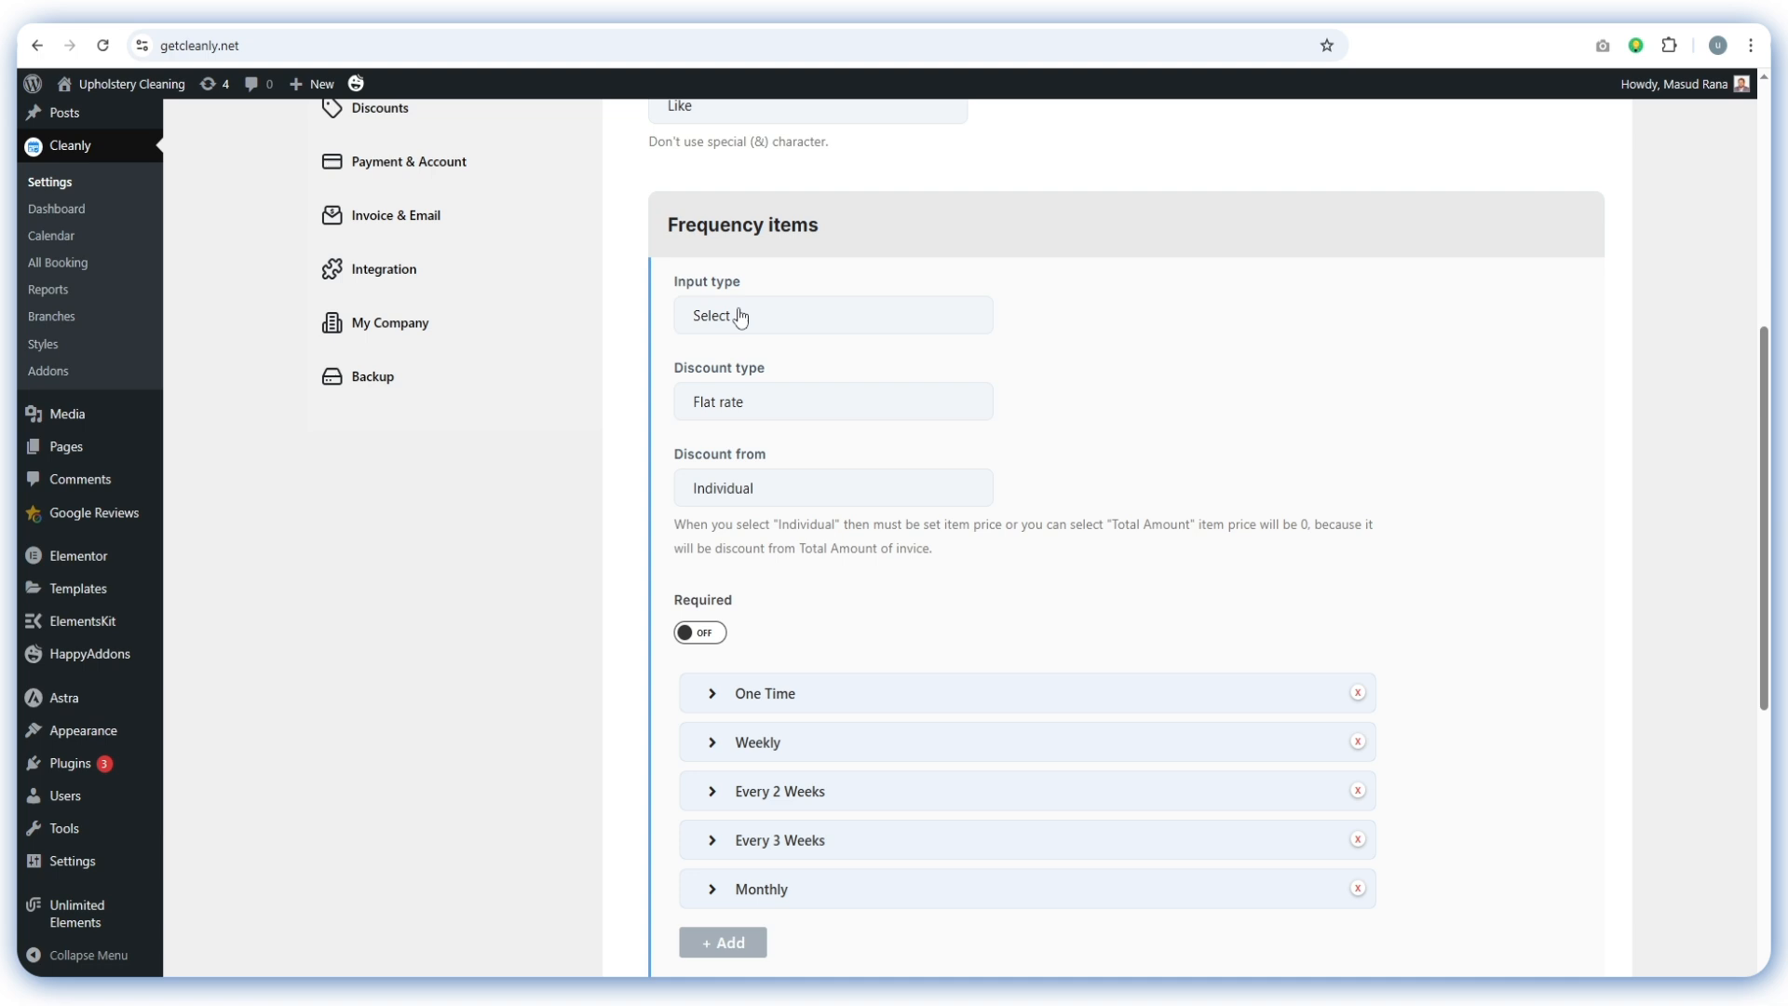
Review the input type, discount type and discount source choices of the frequency items, keeping Select, Flat rate and Individual
click(740, 317)
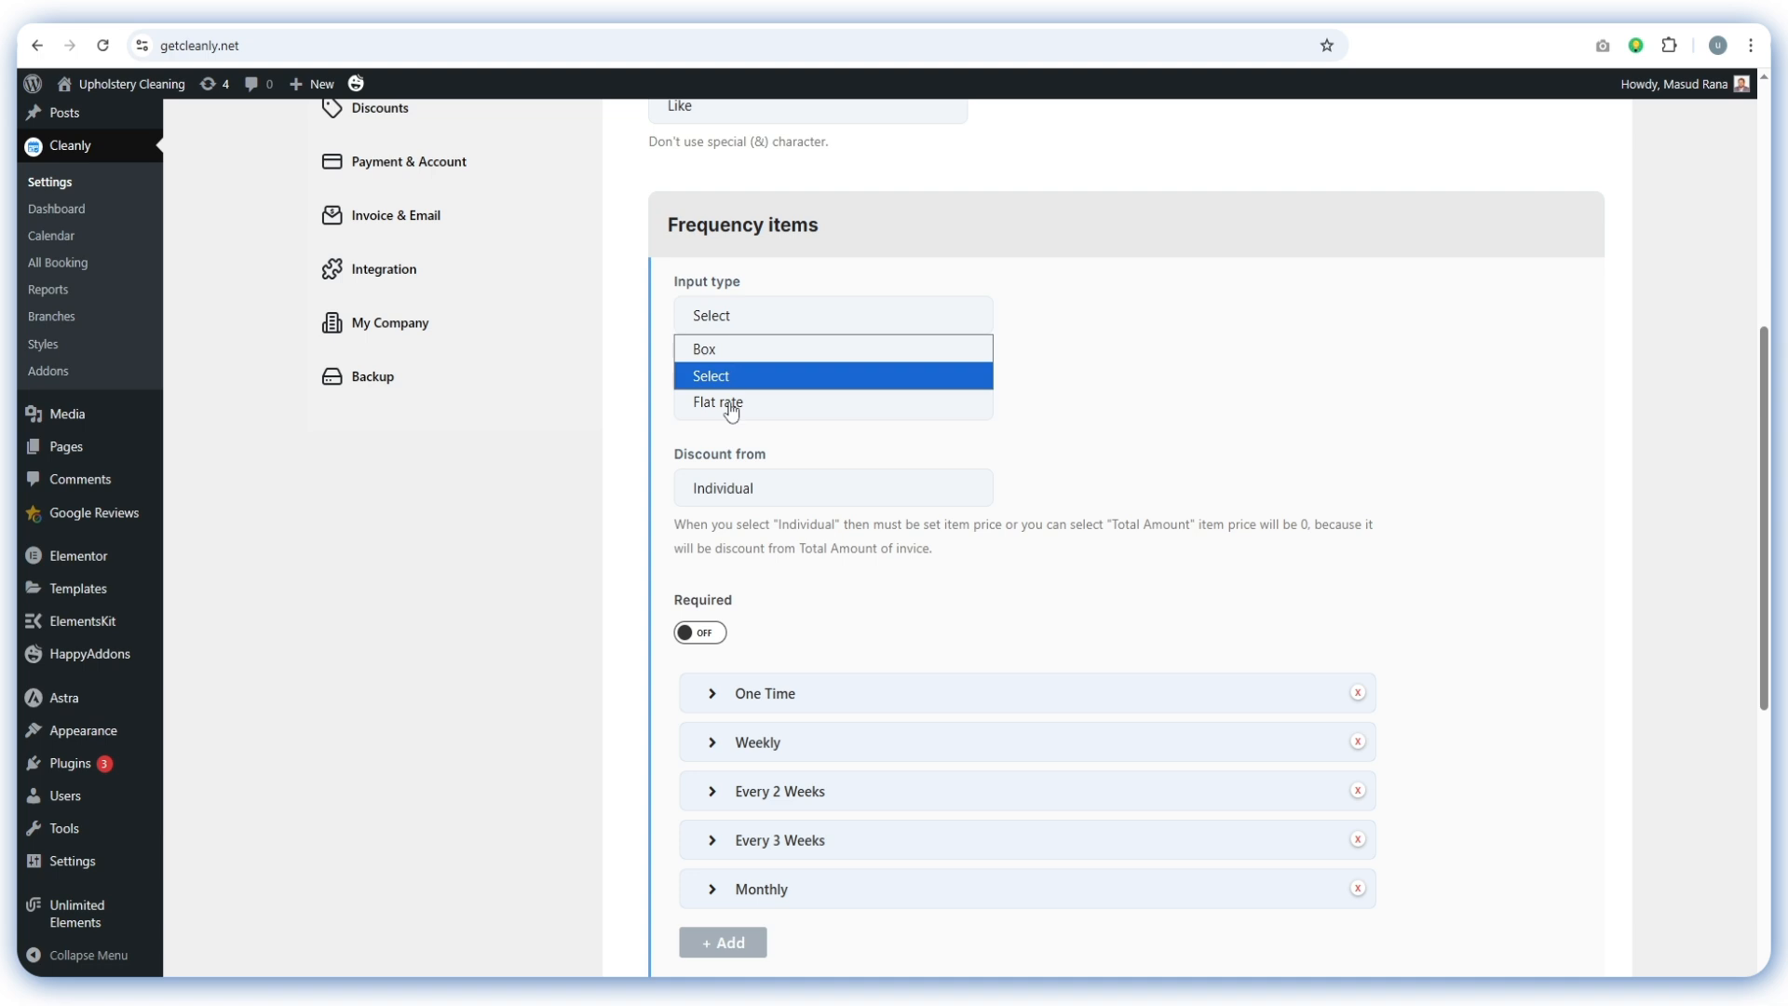
click(1090, 404)
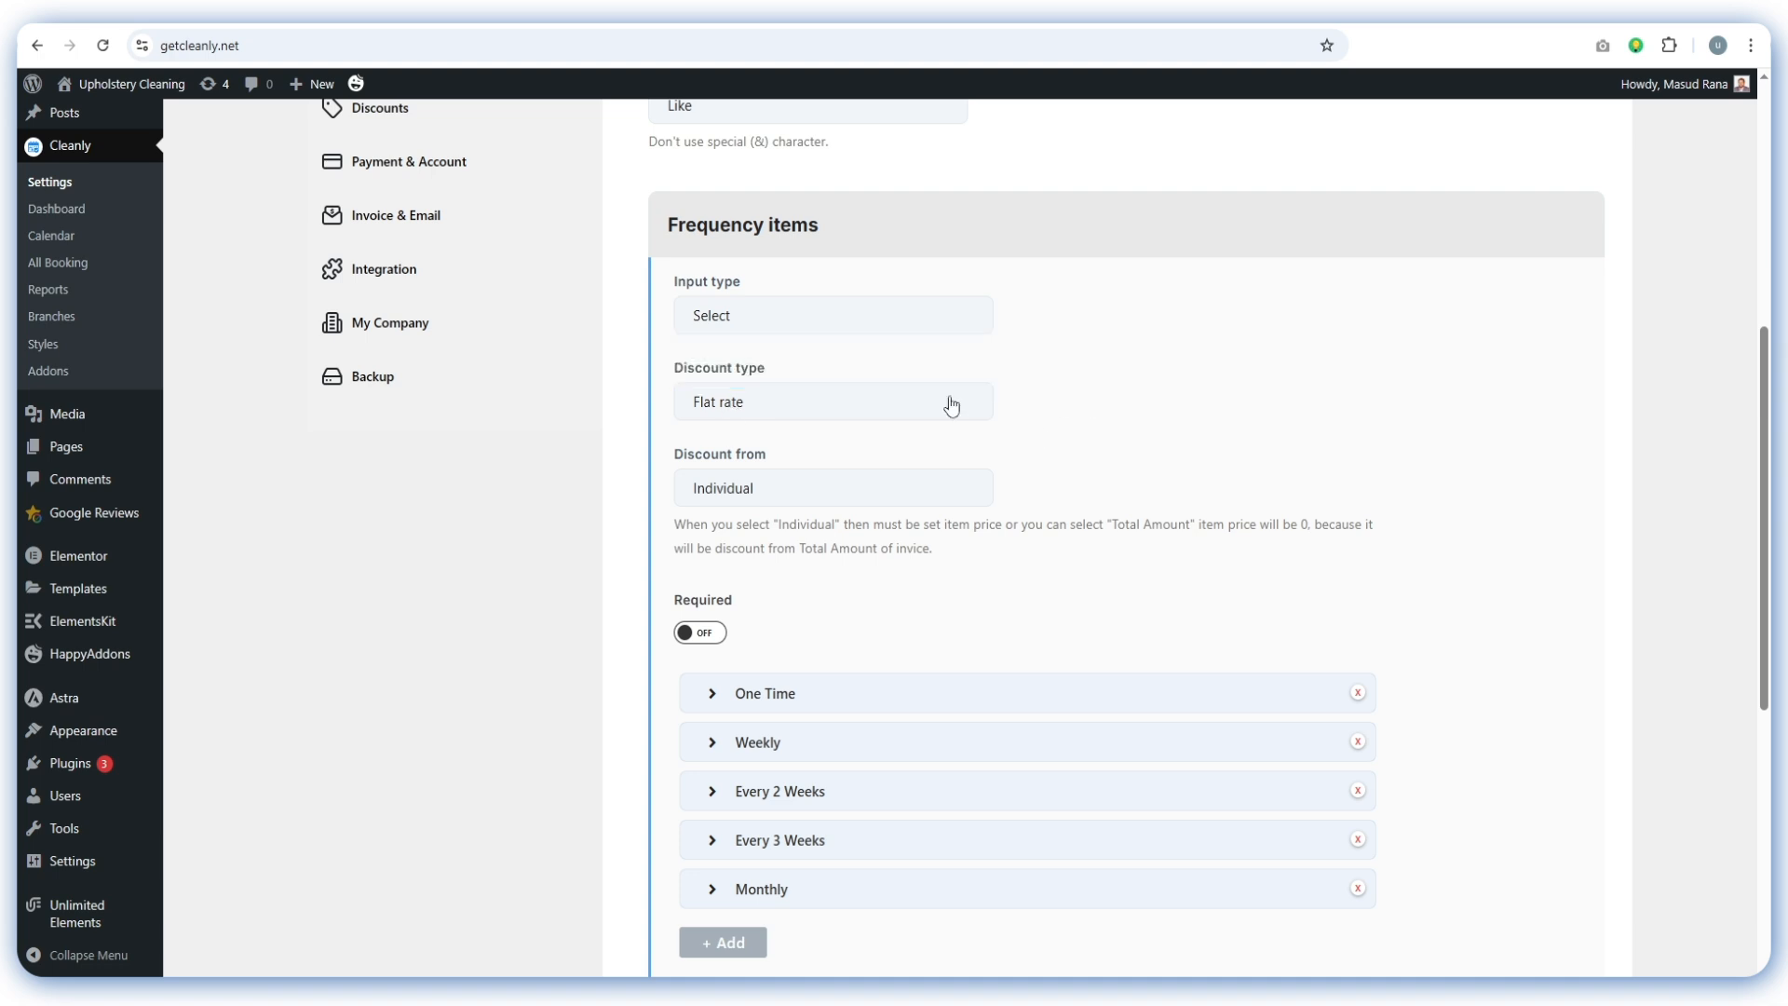
click(778, 403)
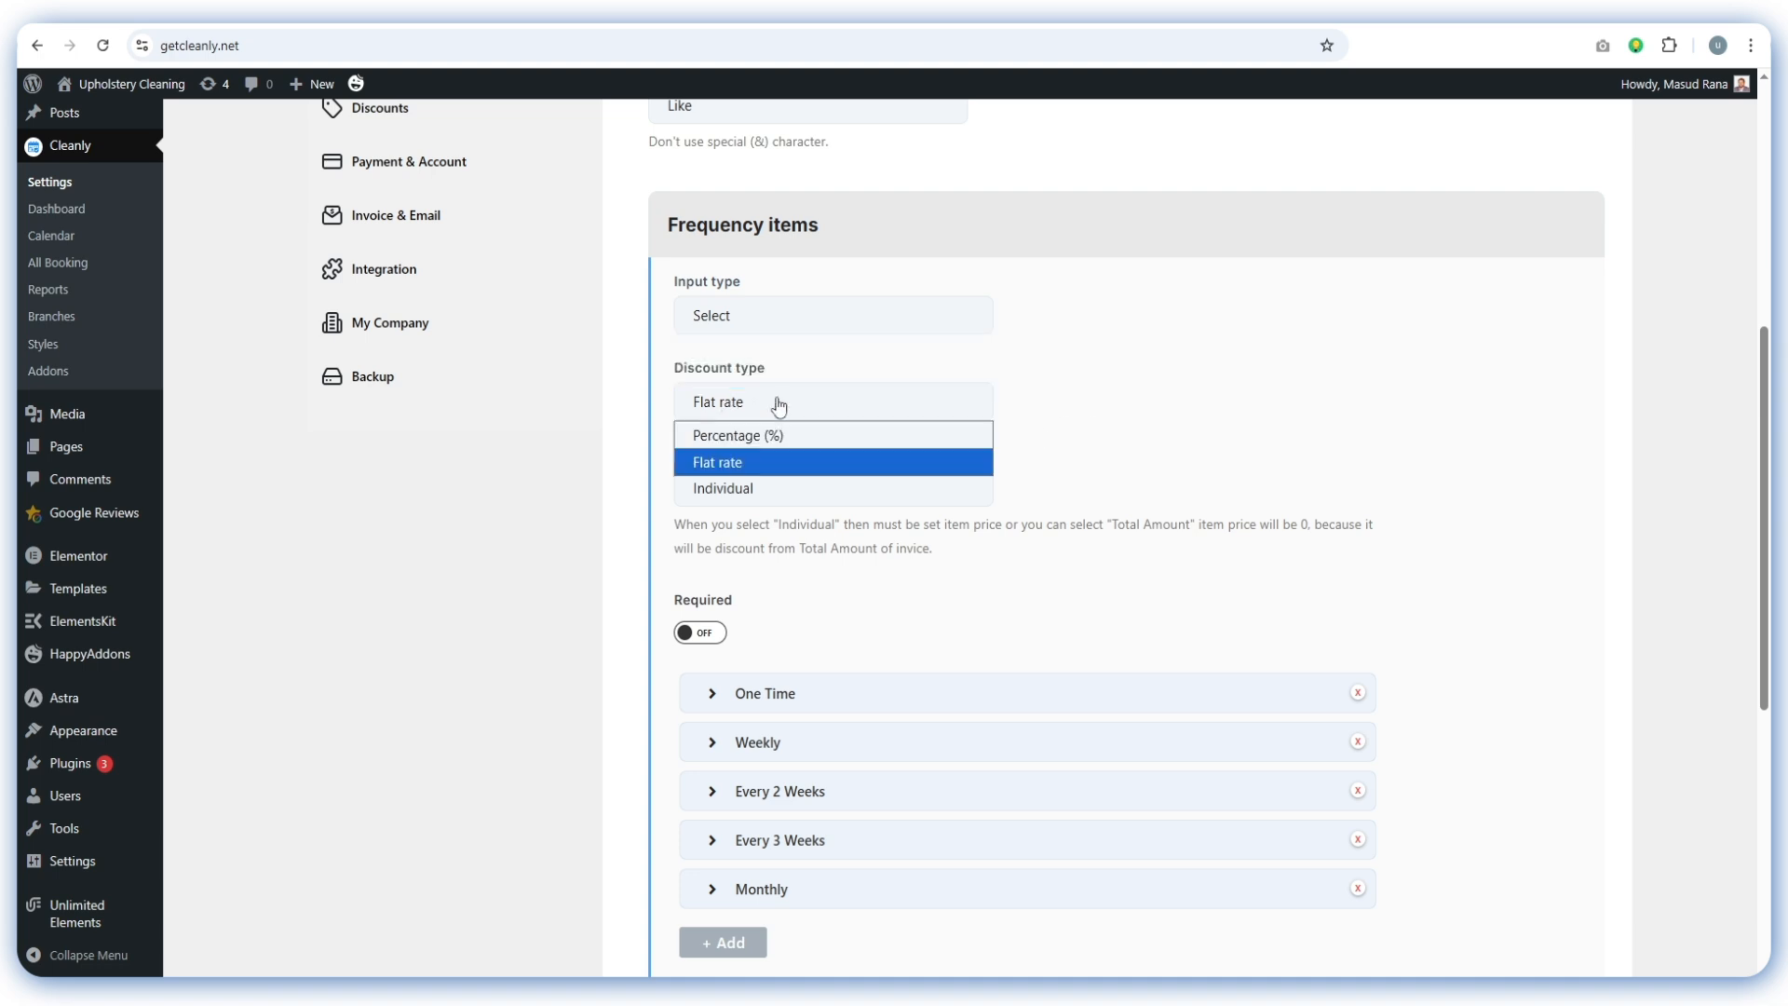
click(736, 463)
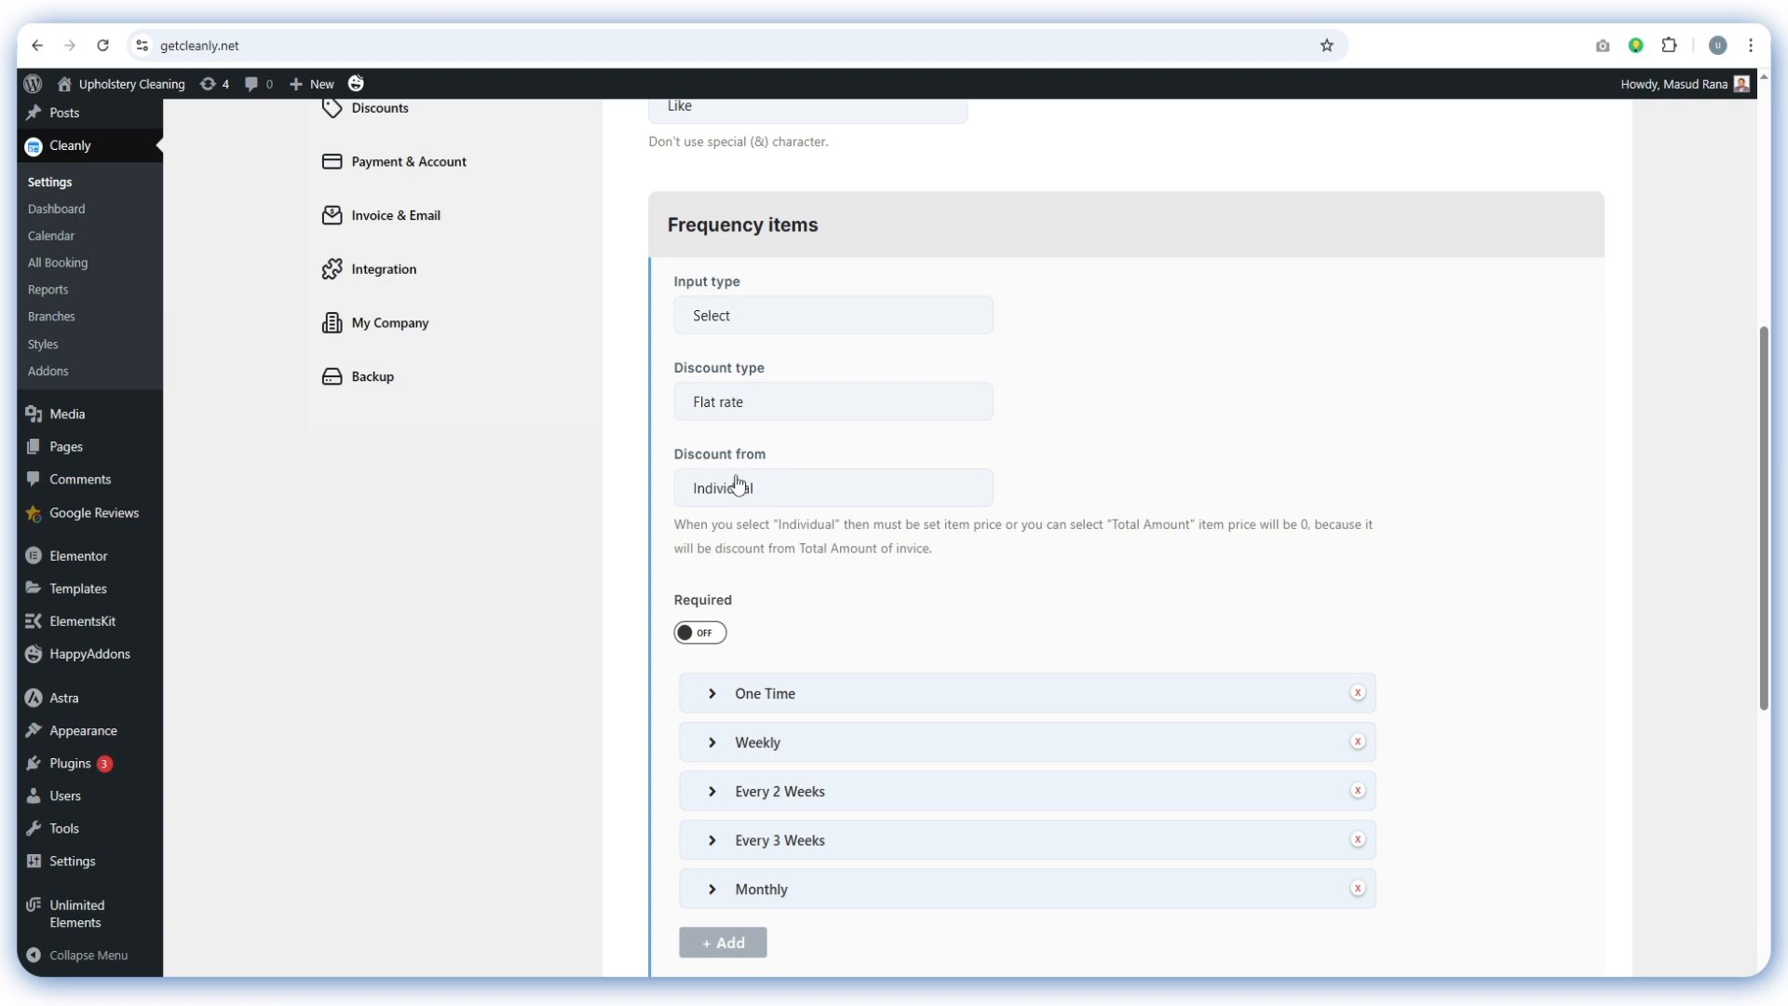
click(797, 502)
click(737, 522)
Look through the frequency items, expand the Monthly entry and try its default select switch, leaving it off
scroll(782, 502, down, 2)
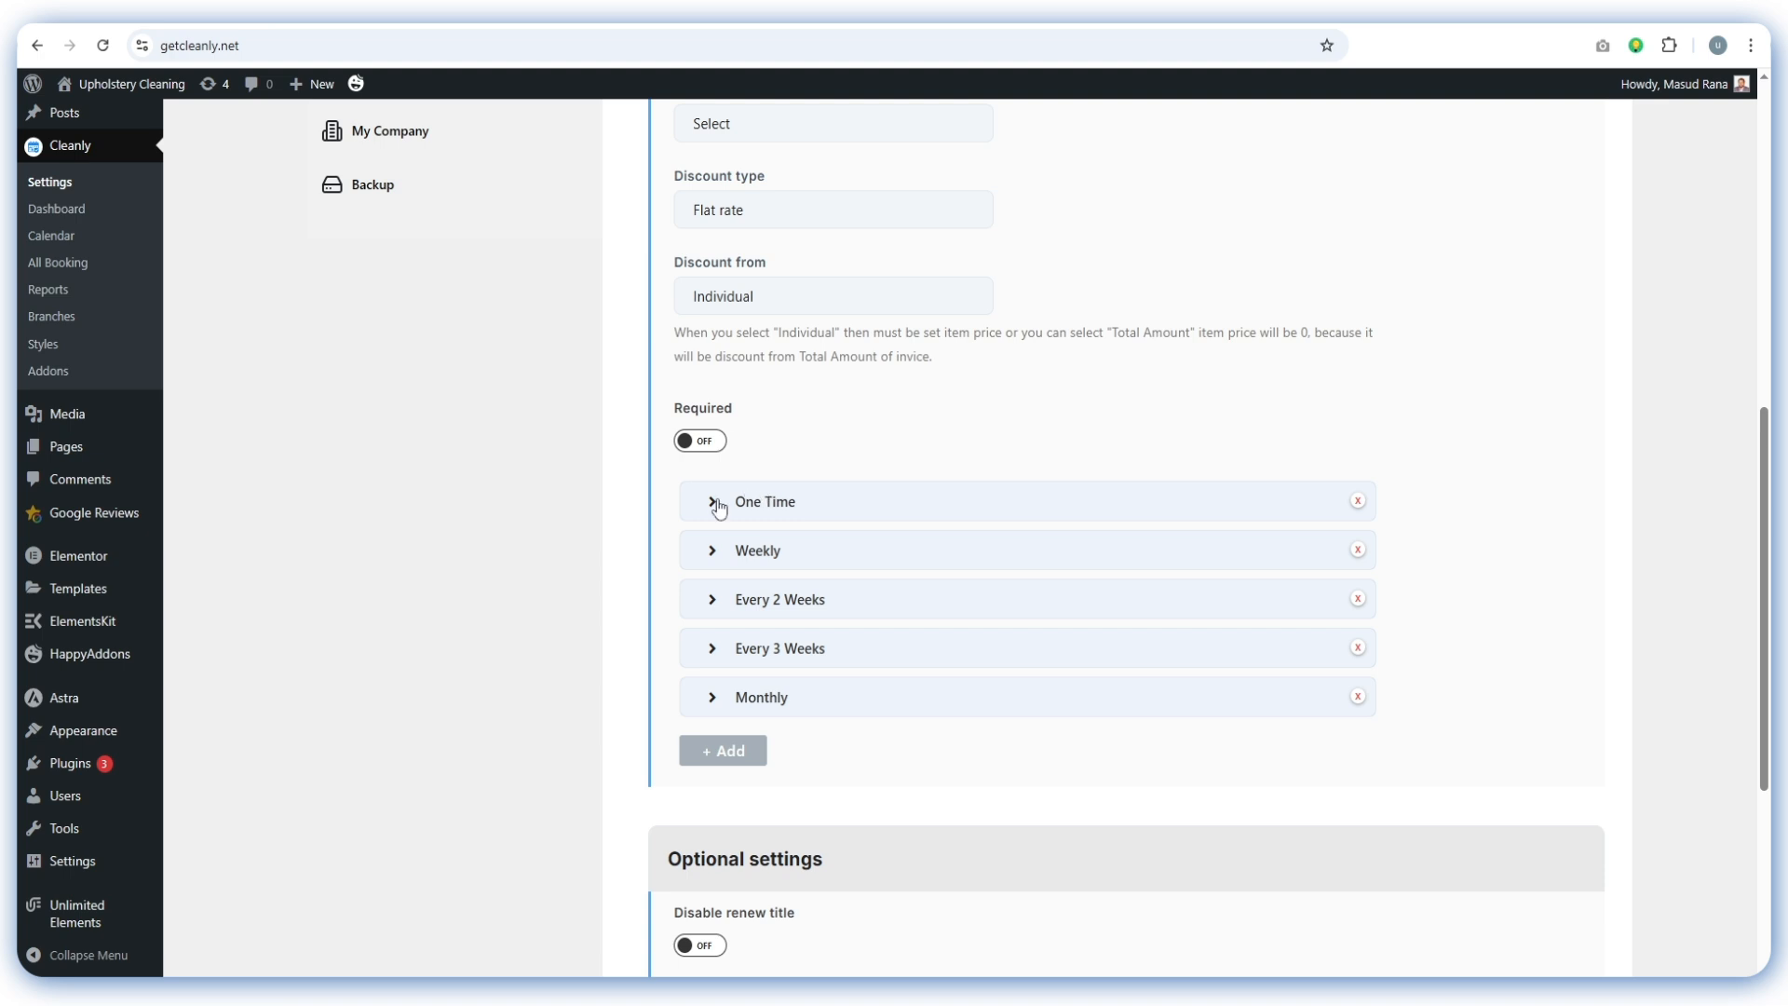
scroll(830, 630, up, 2)
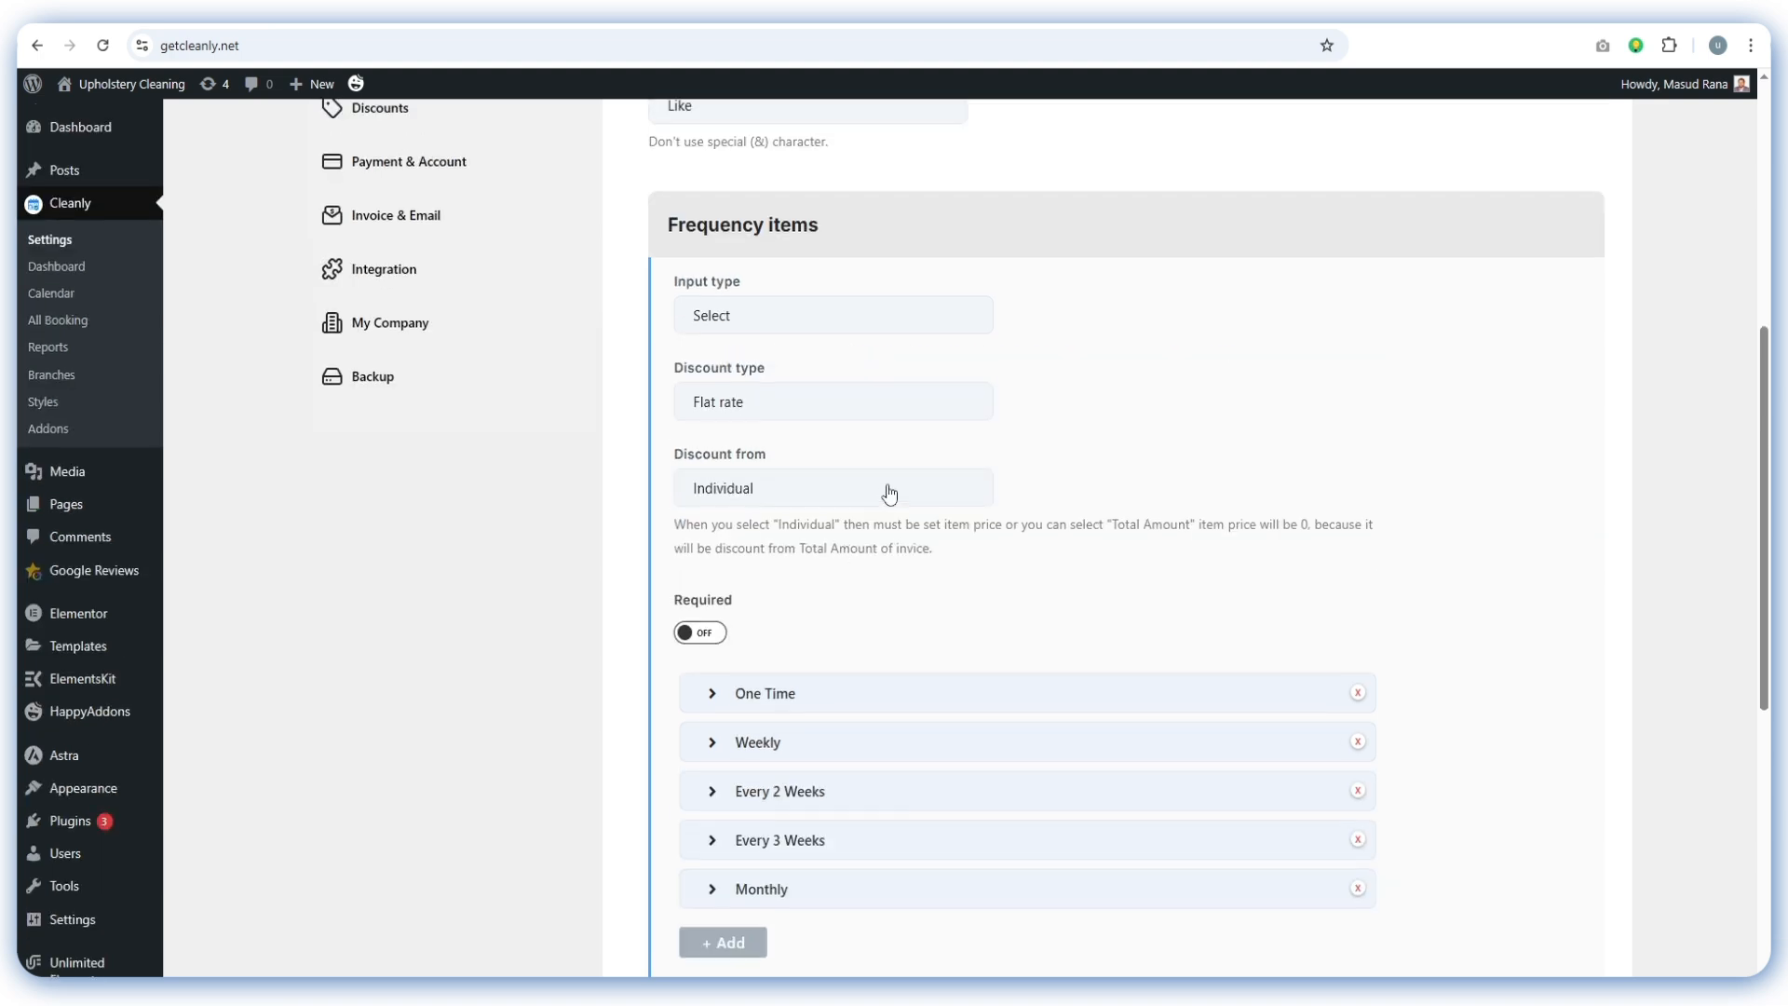
scroll(783, 603, down, 3)
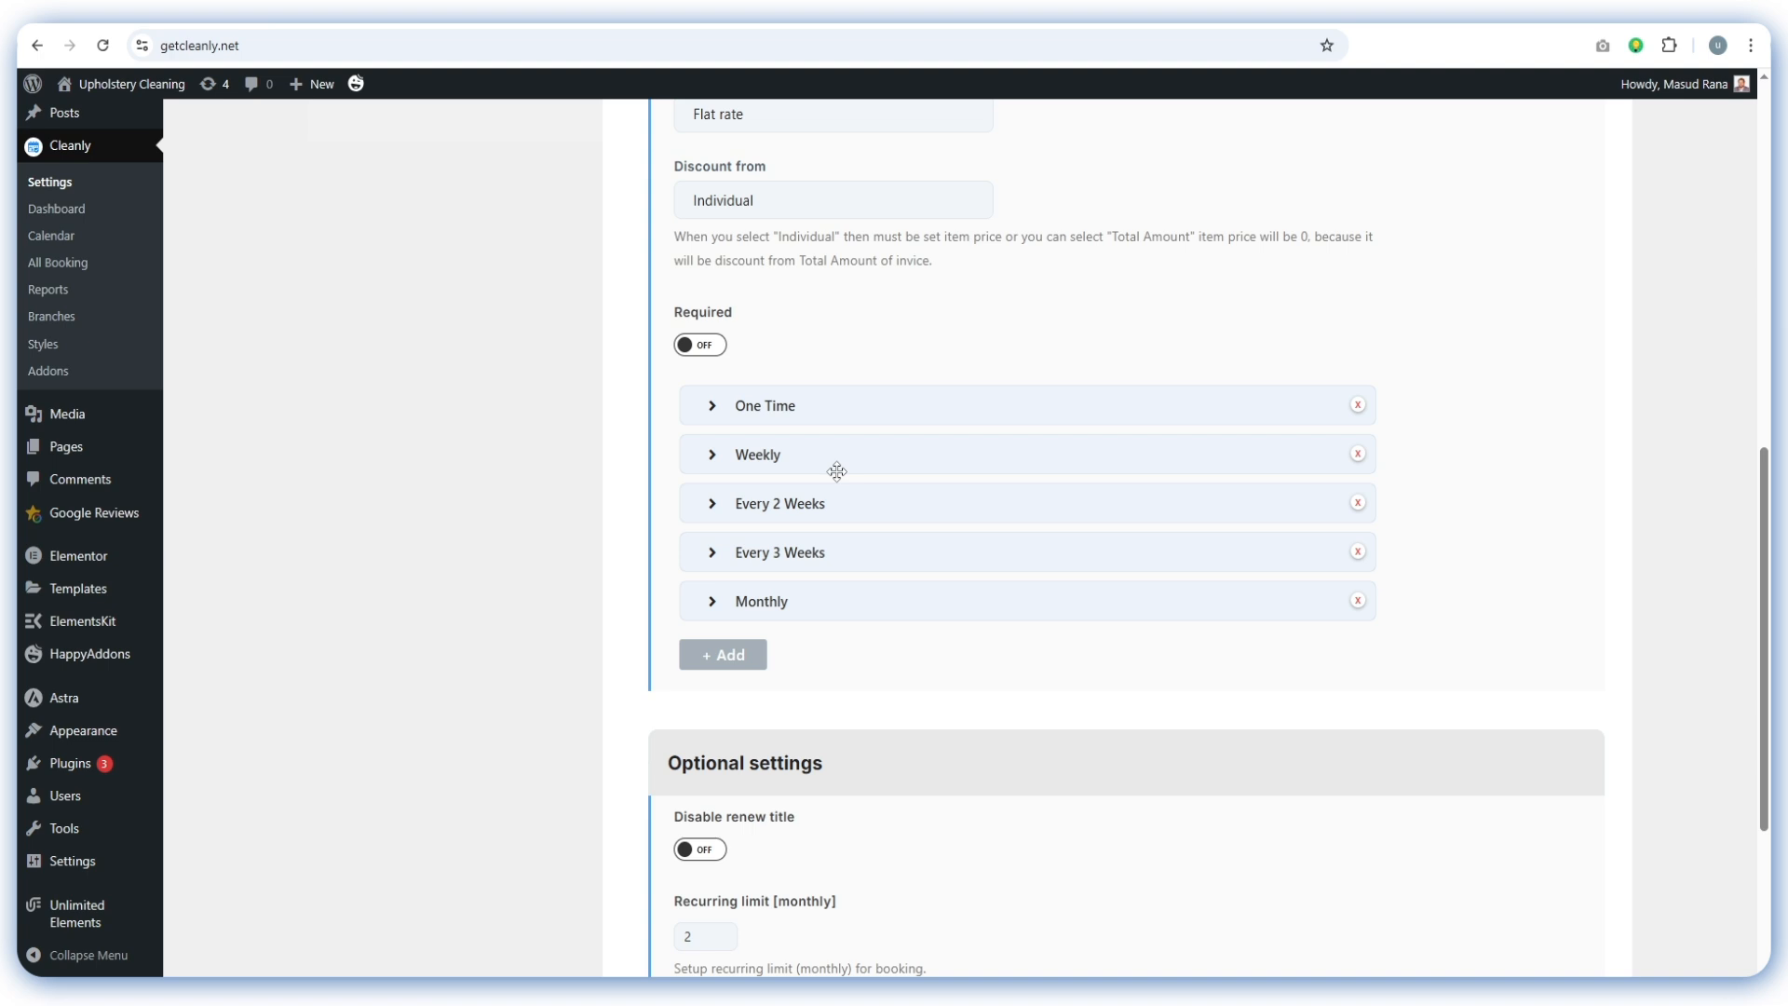
scroll(950, 511, up, 8)
scroll(1205, 439, down, 5)
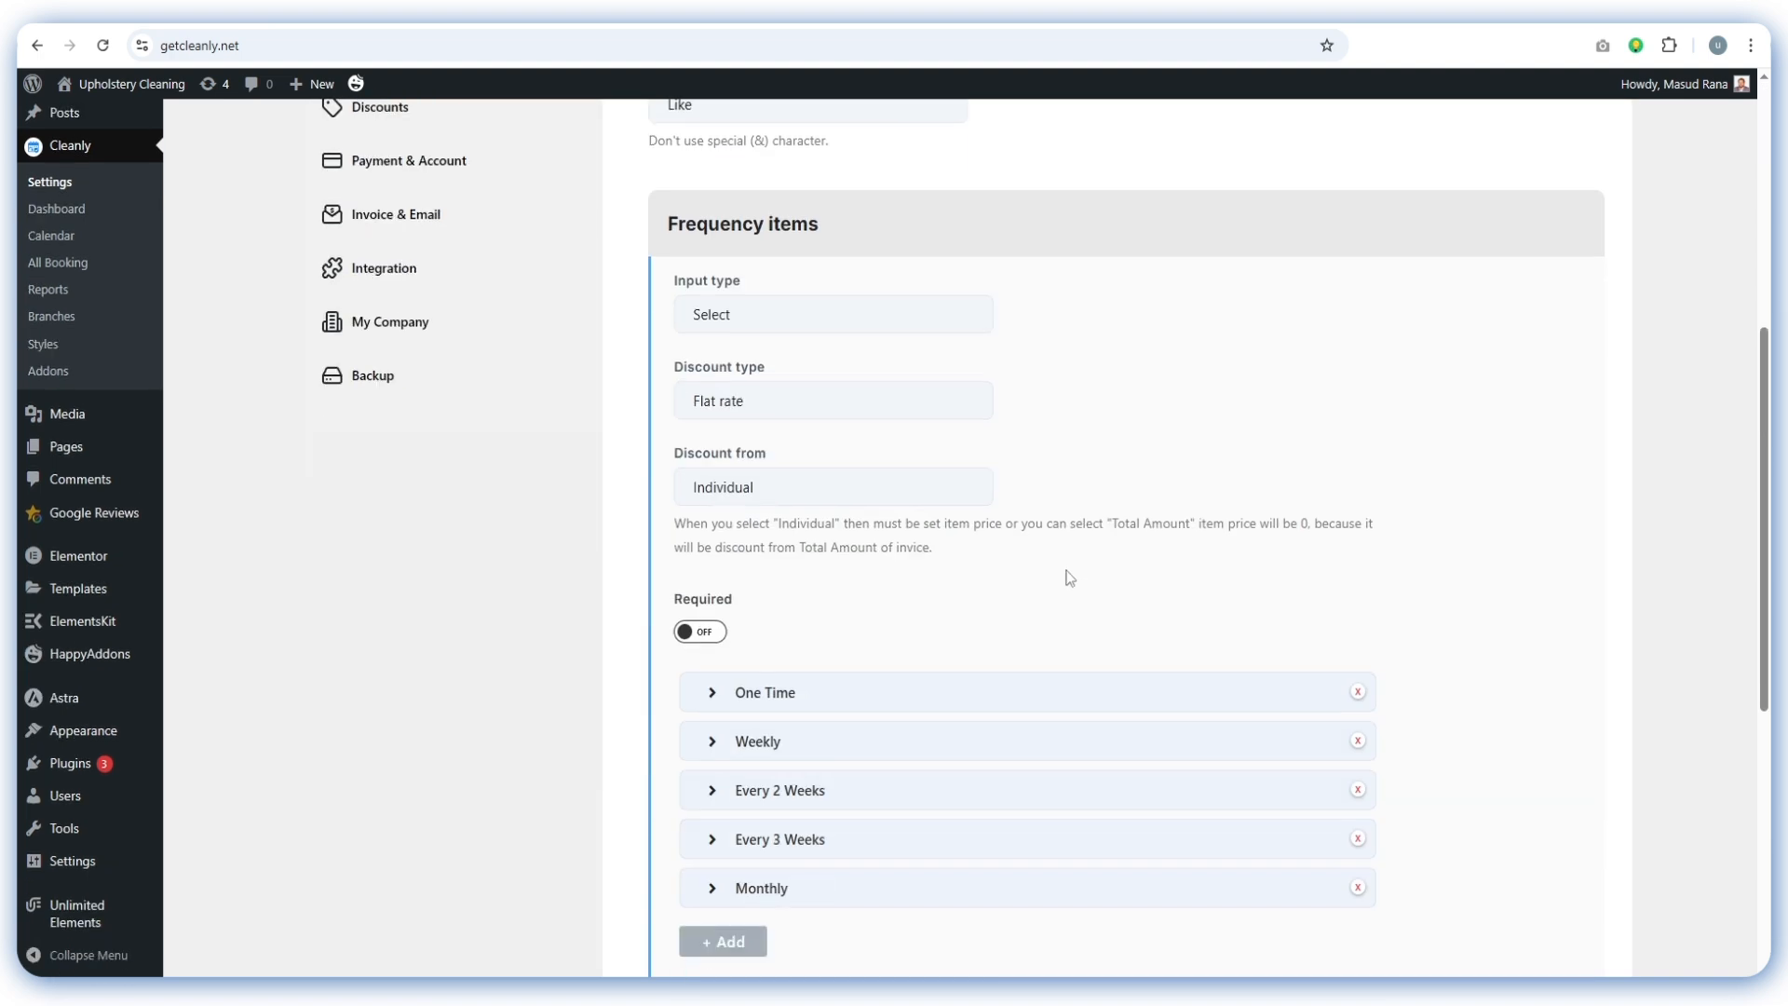
scroll(1069, 579, down, 4)
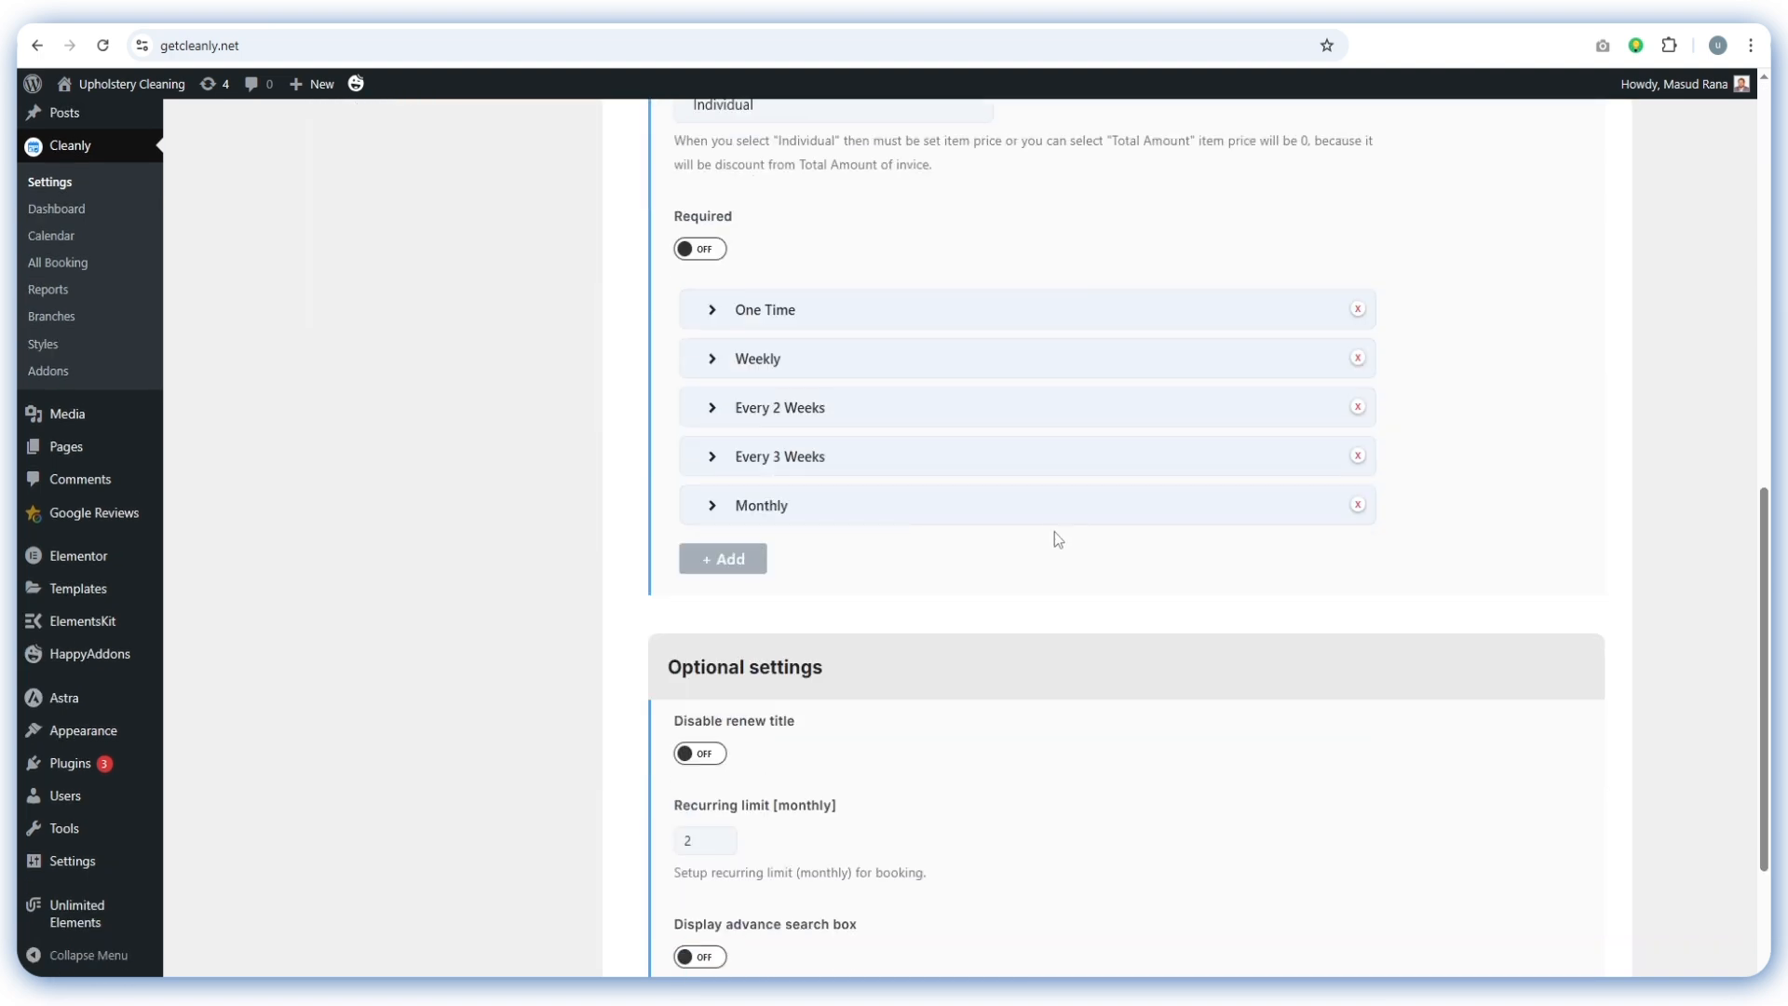
click(804, 505)
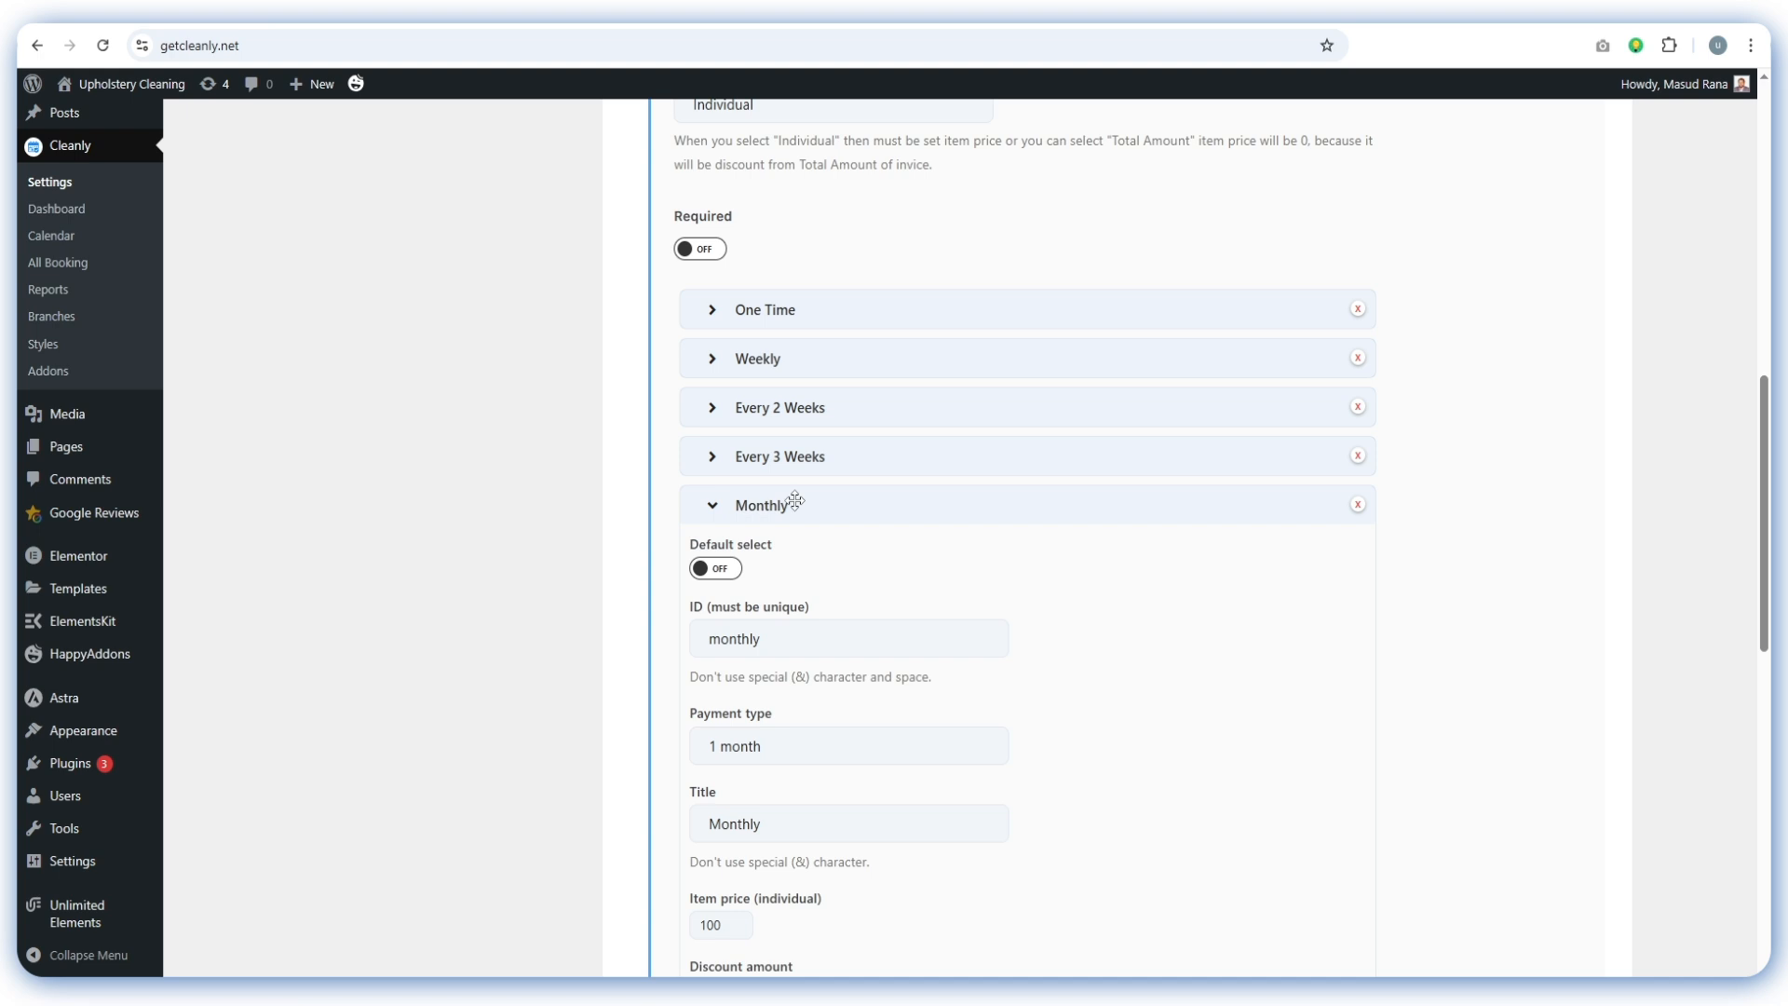
scroll(787, 498, down, 2)
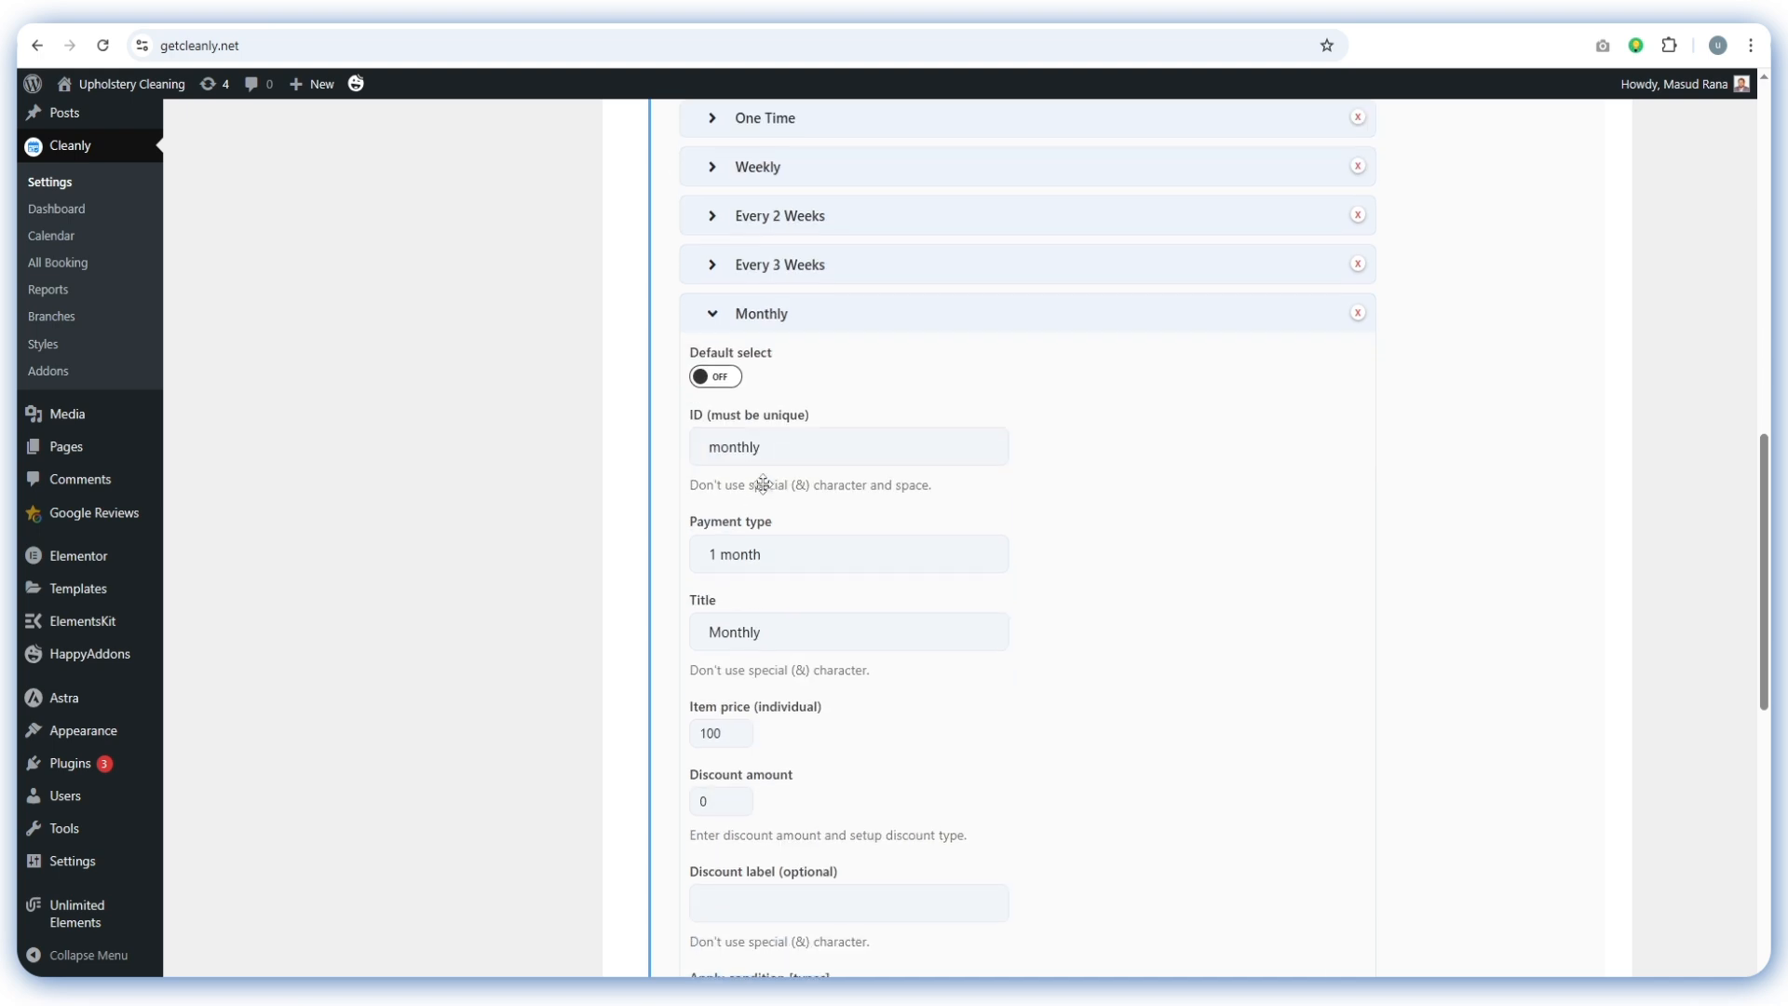
click(724, 382)
click(711, 379)
Examine the Monthly item's unique ID and the available payment type options
scroll(786, 394, down, 1)
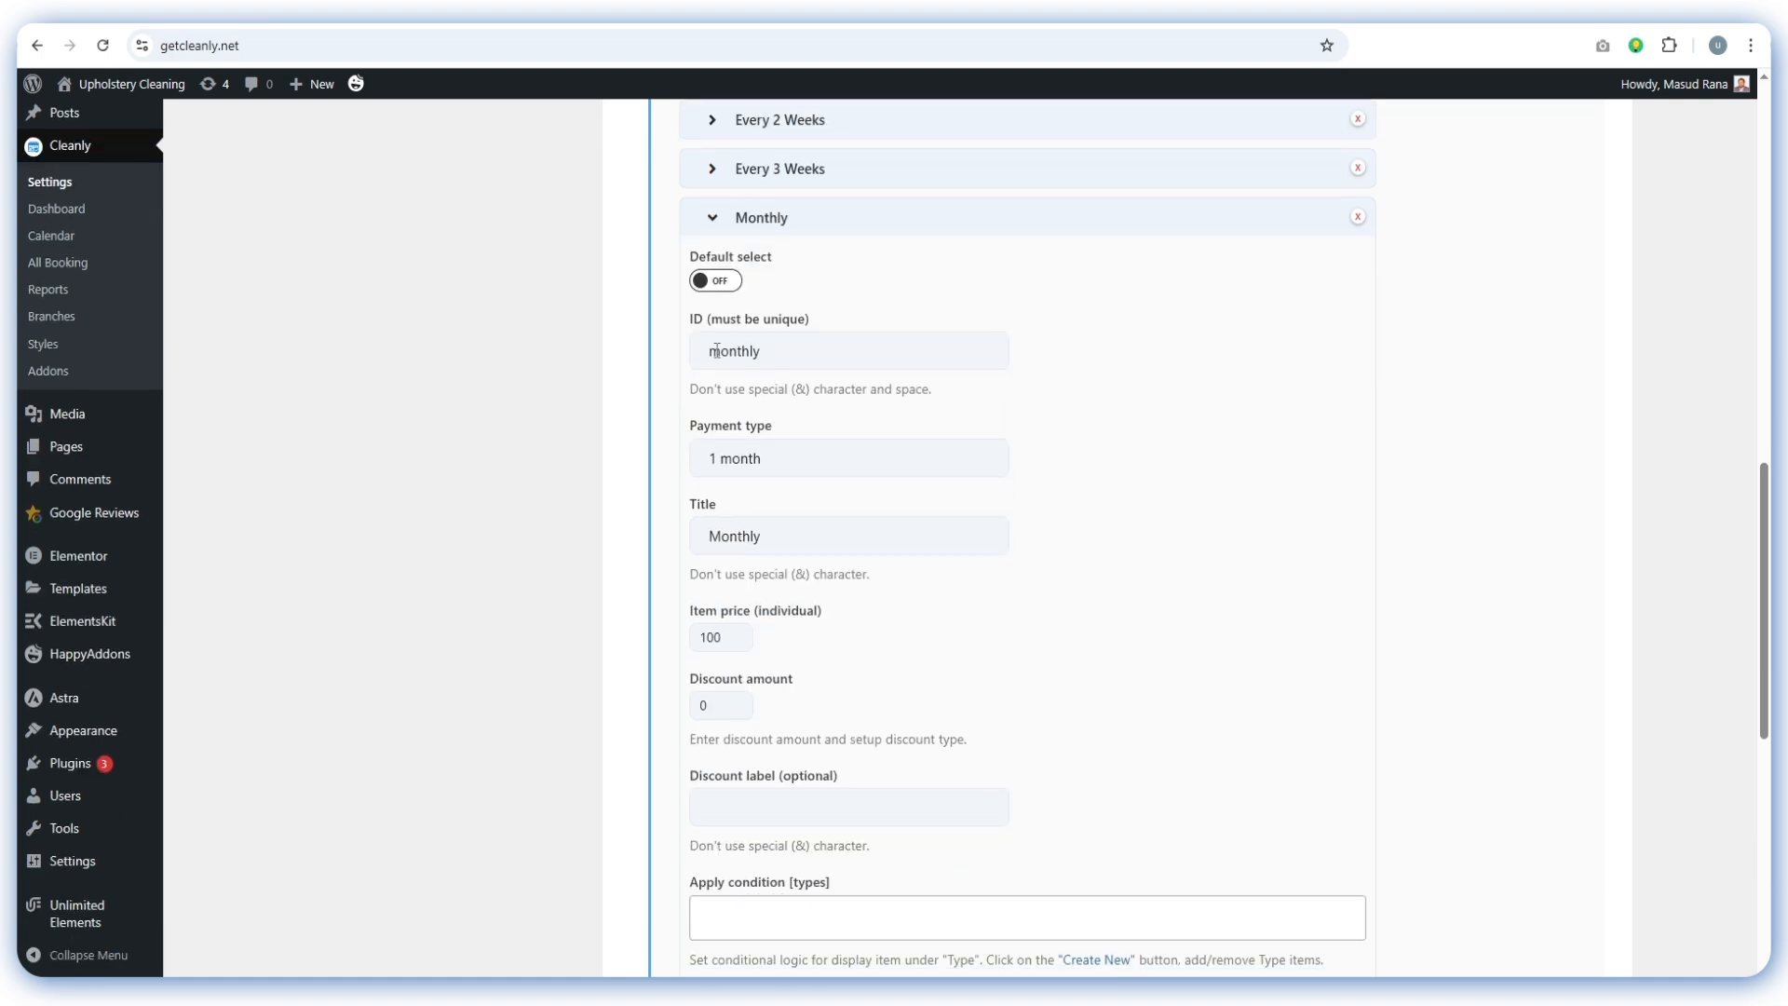
drag(712, 350, 764, 351)
click(787, 361)
scroll(810, 484, up, 2)
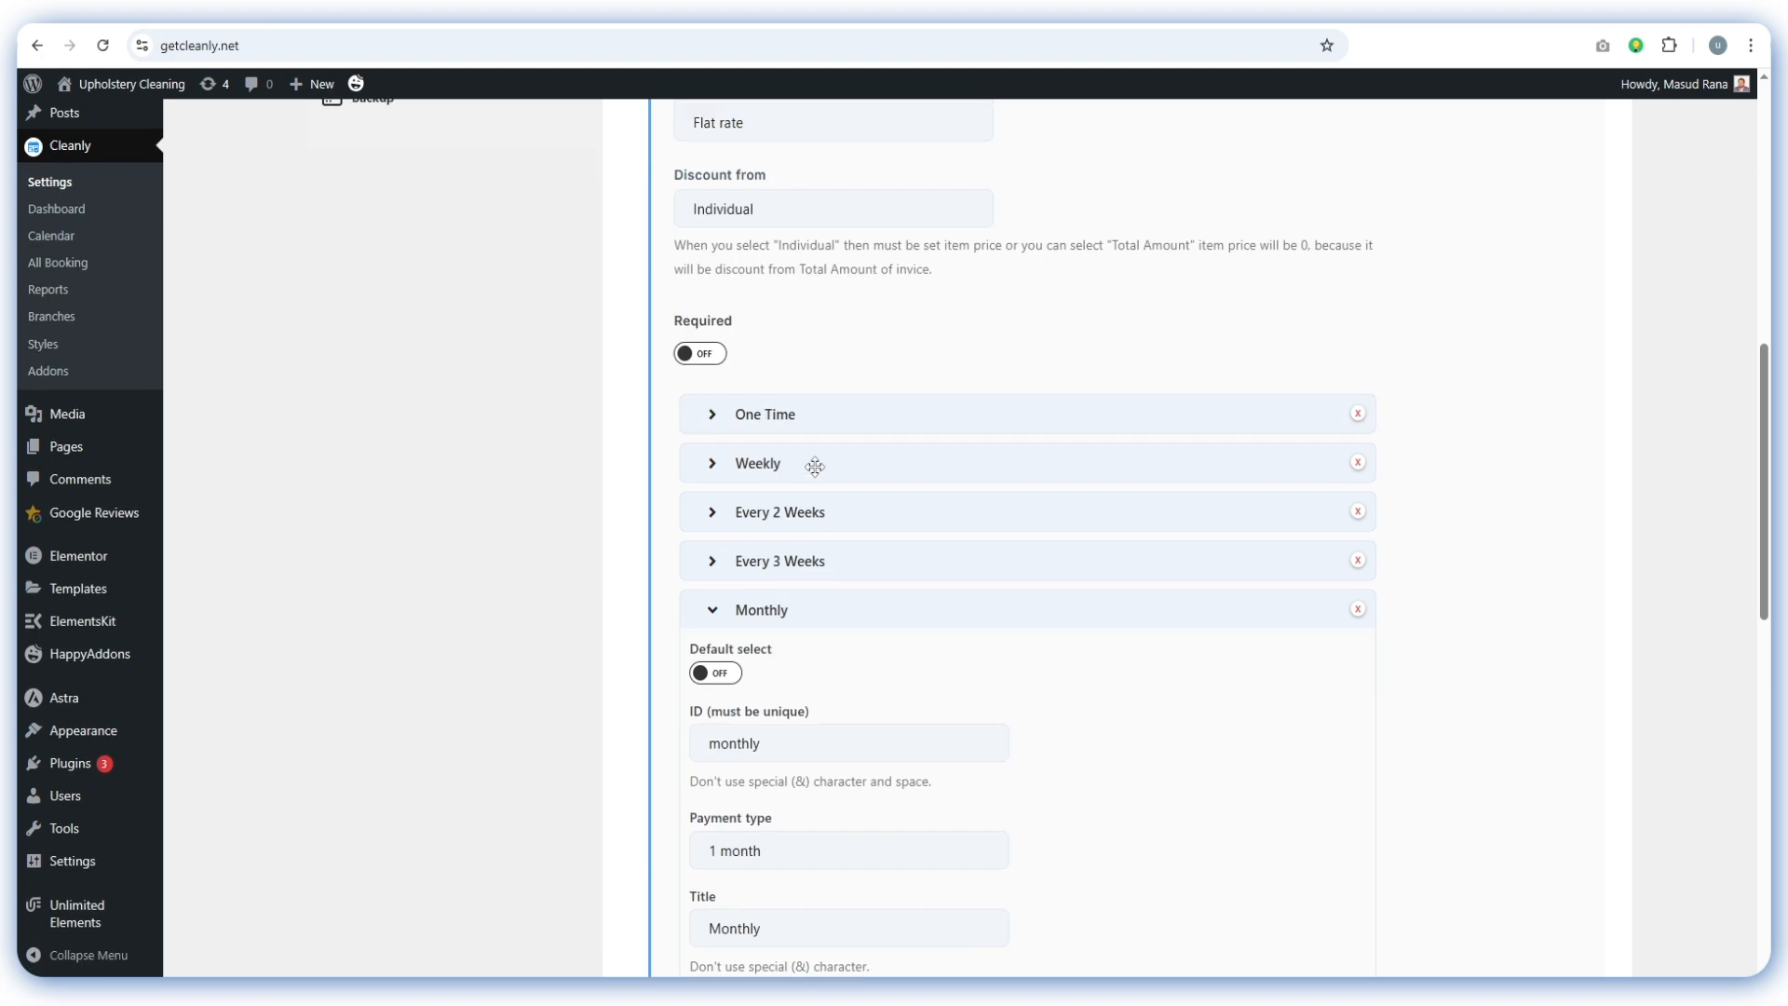
double_click(721, 542)
scroll(904, 489, down, 1)
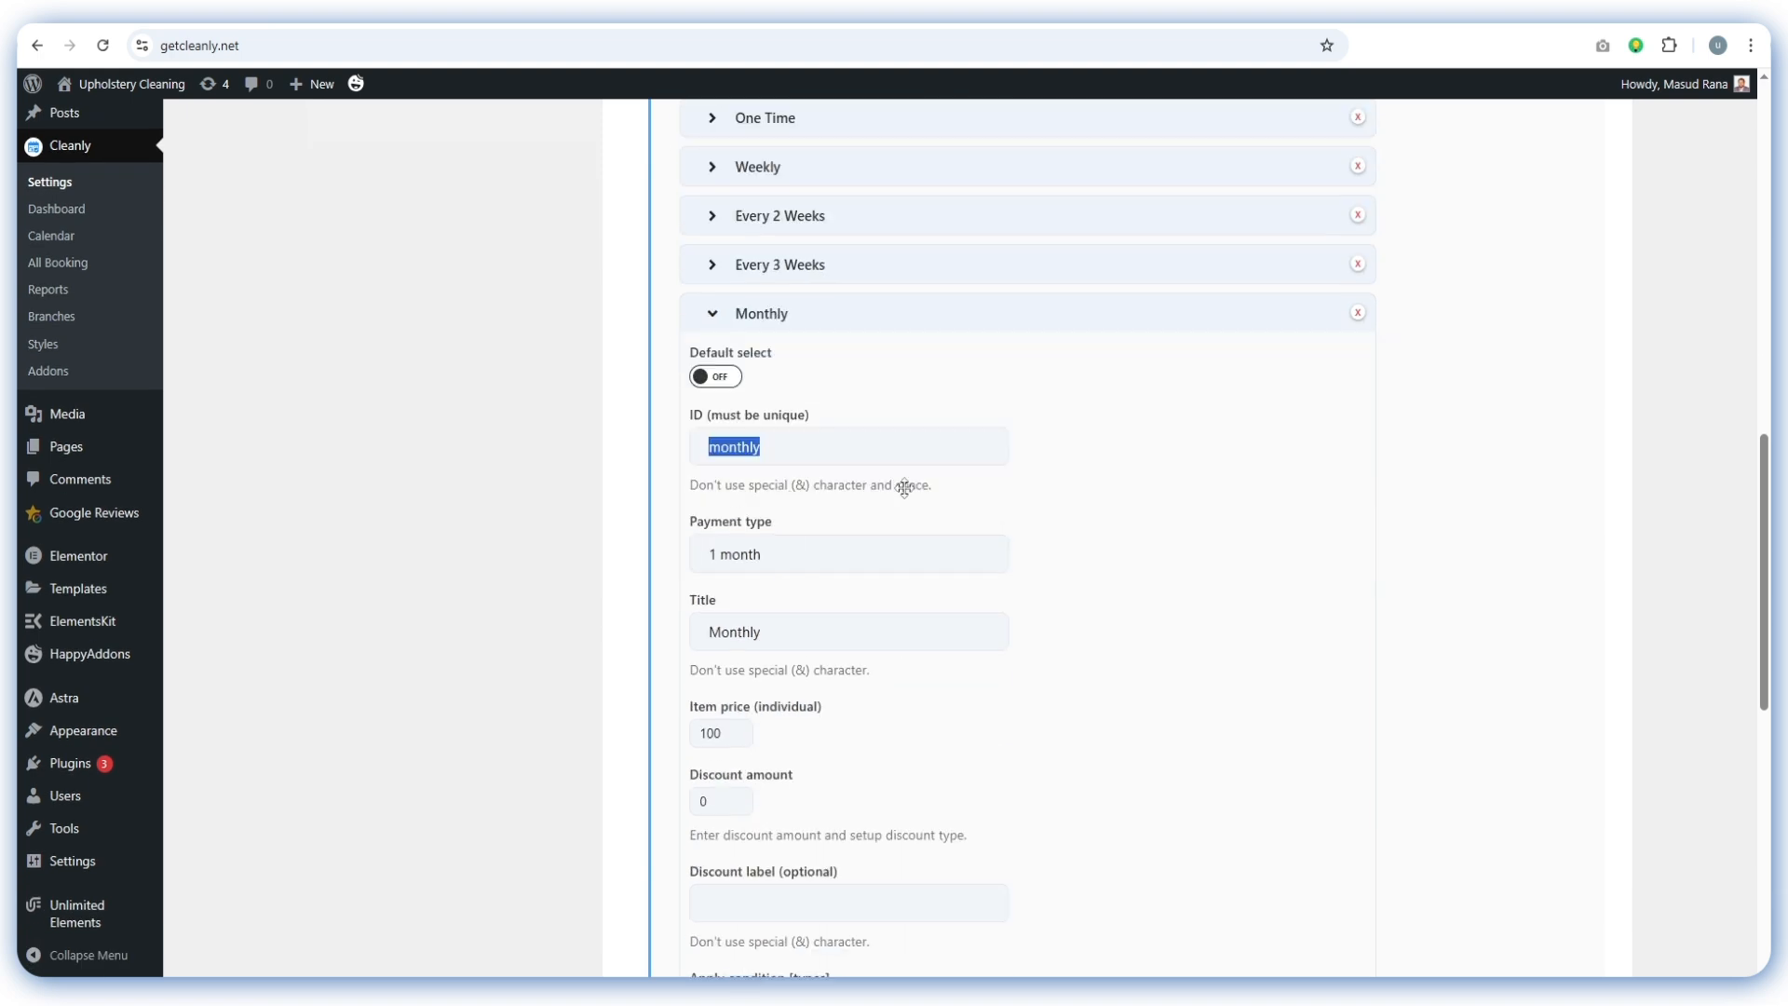
click(782, 555)
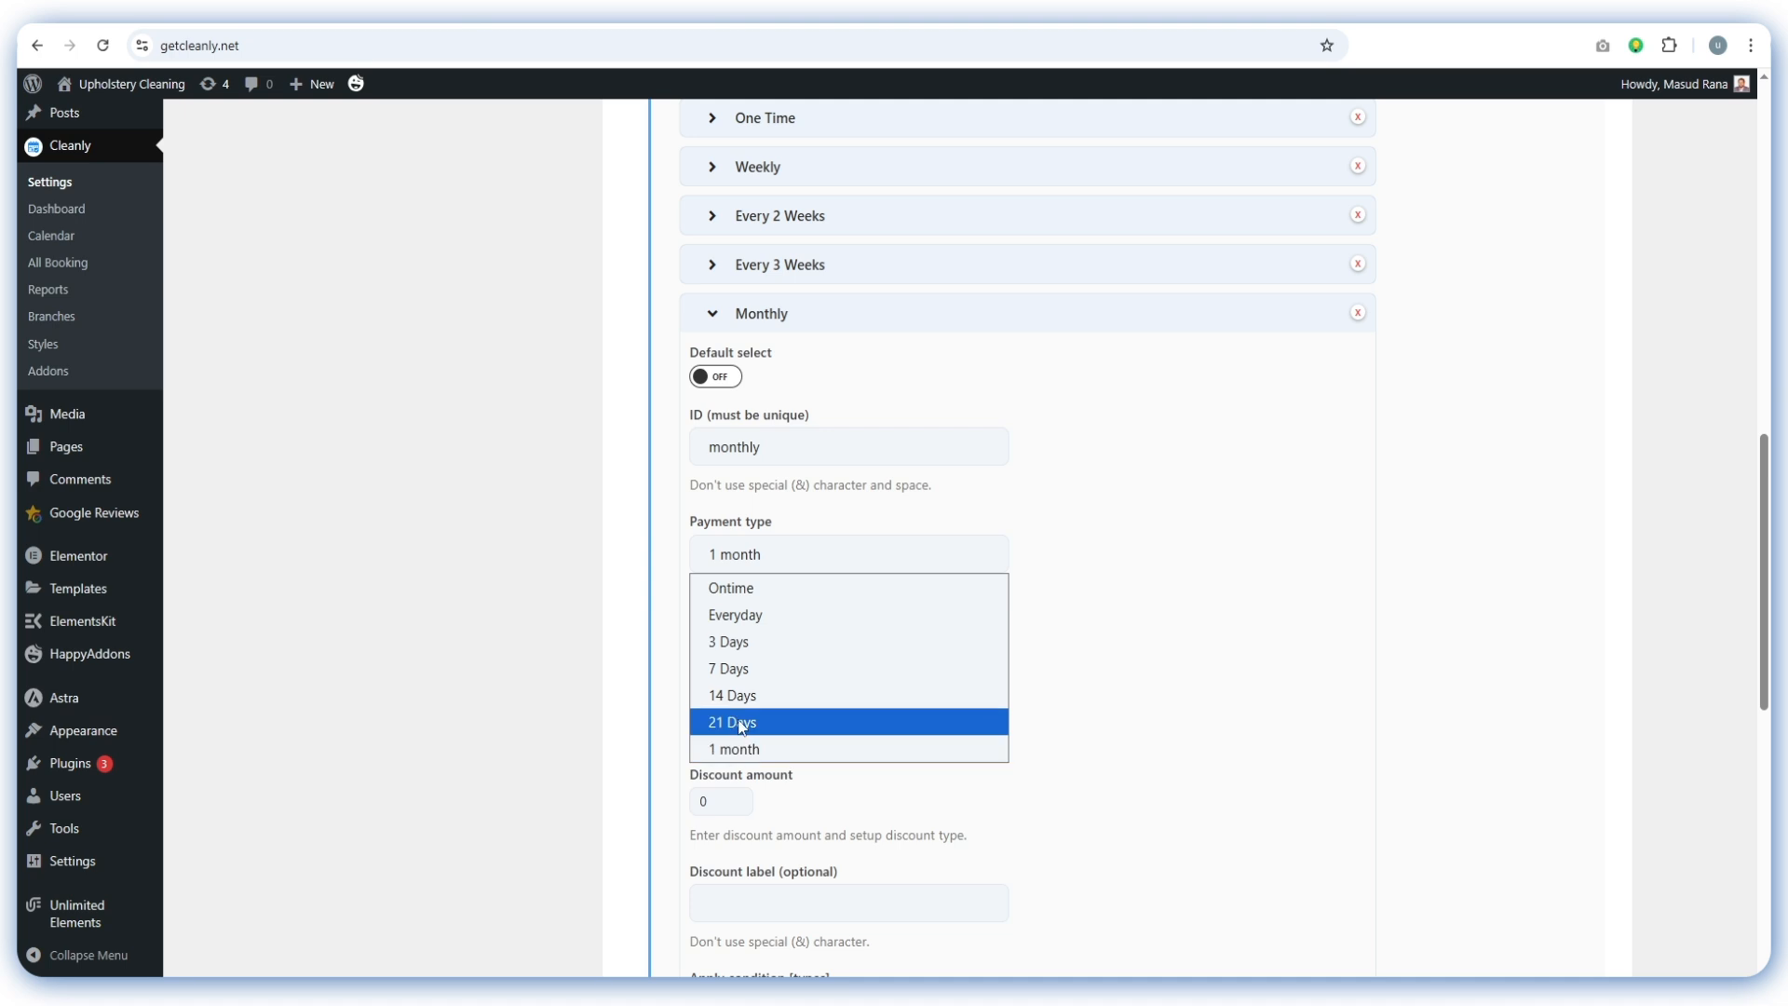
click(1070, 503)
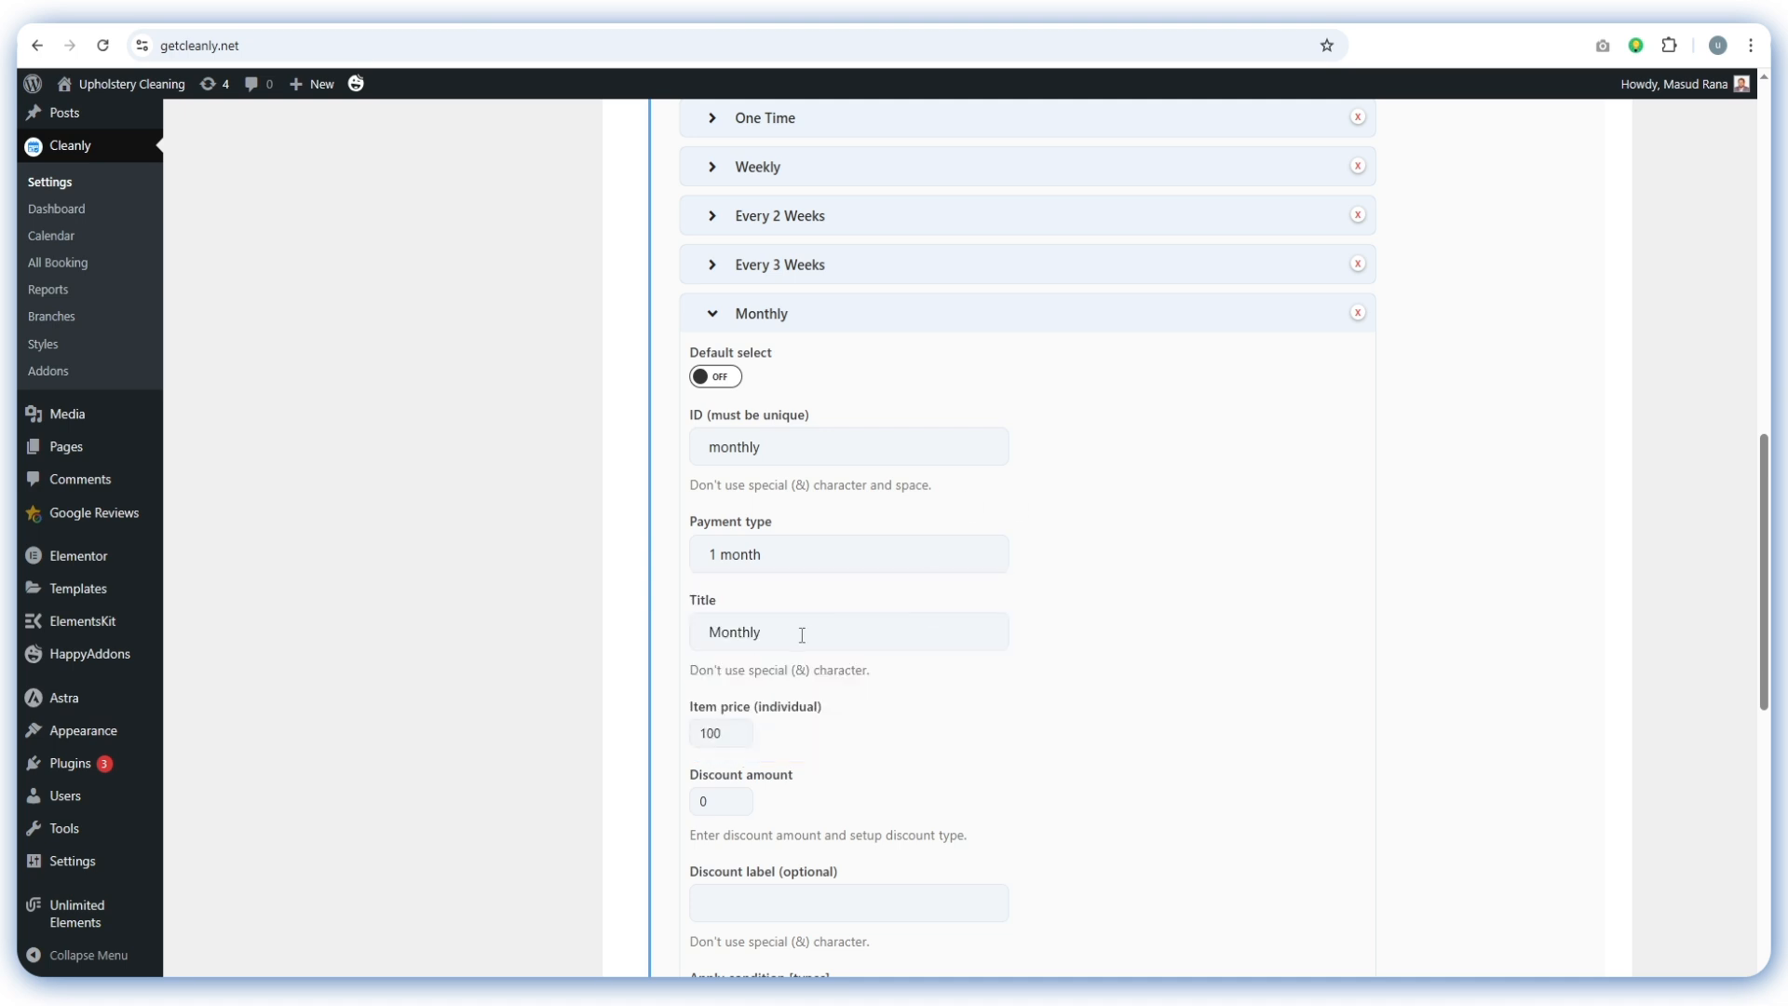
Examine the Monthly item's title, price and discount fields and the cleaning types available for its apply condition
scroll(885, 587, down, 3)
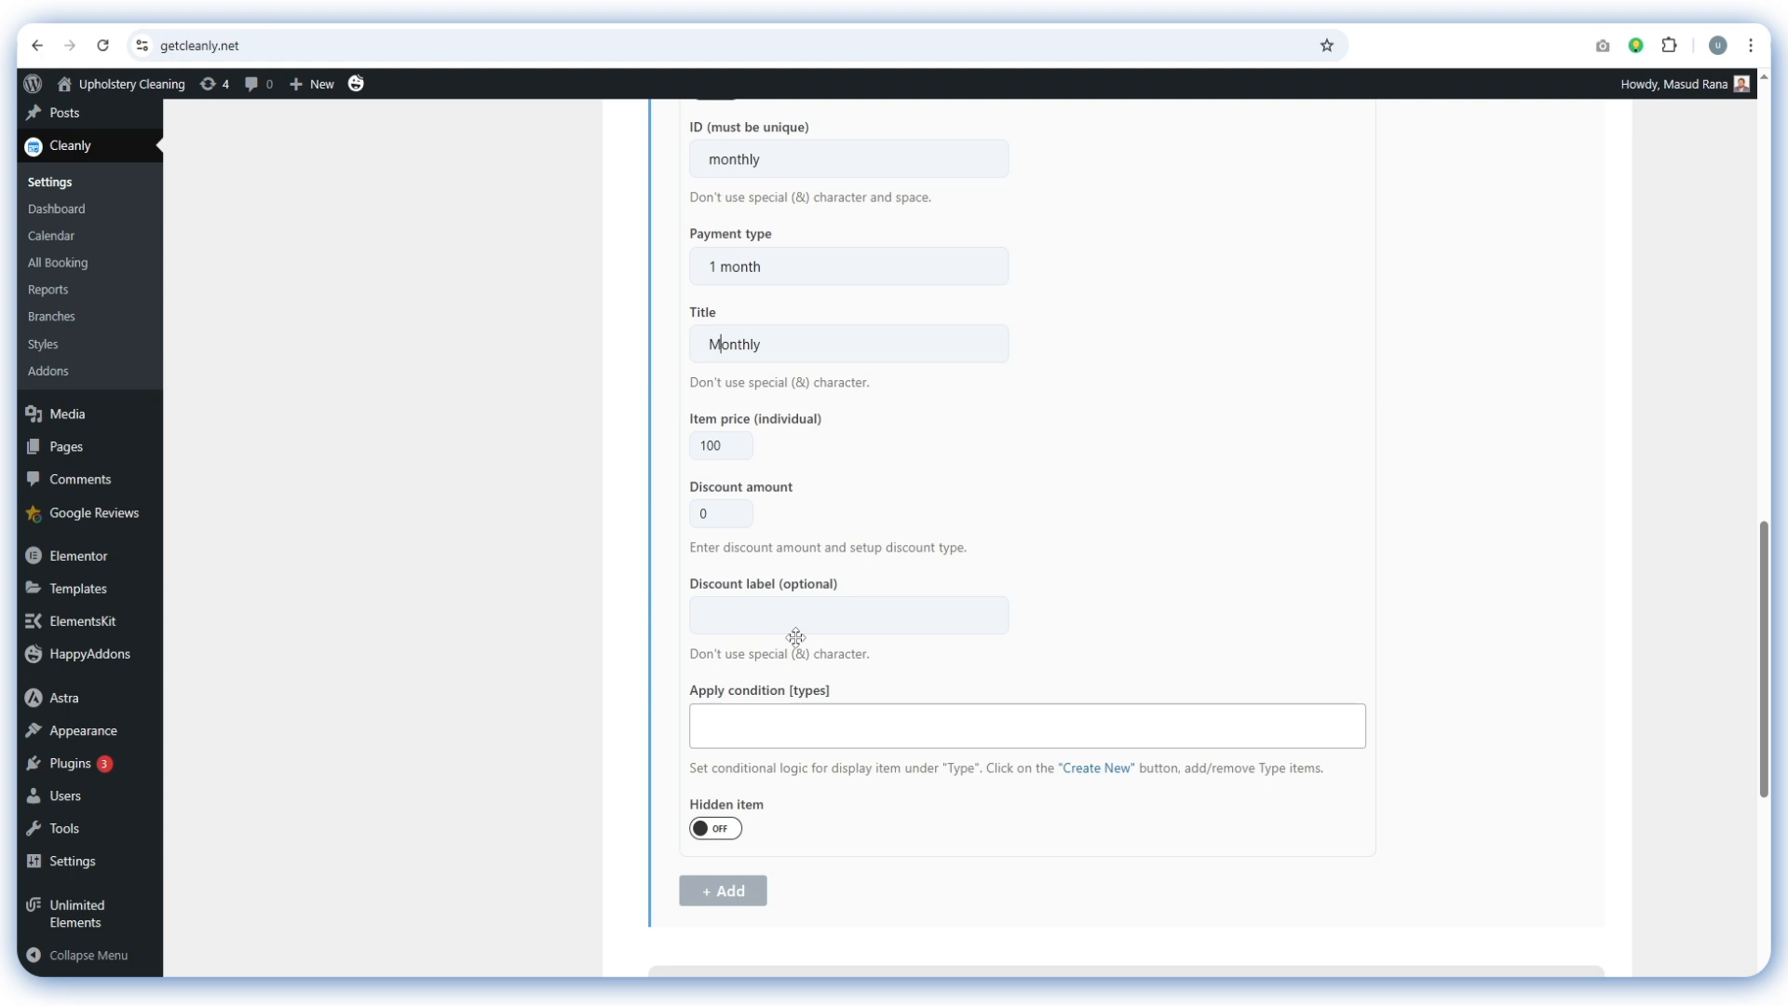
scroll(797, 633, down, 1)
click(764, 631)
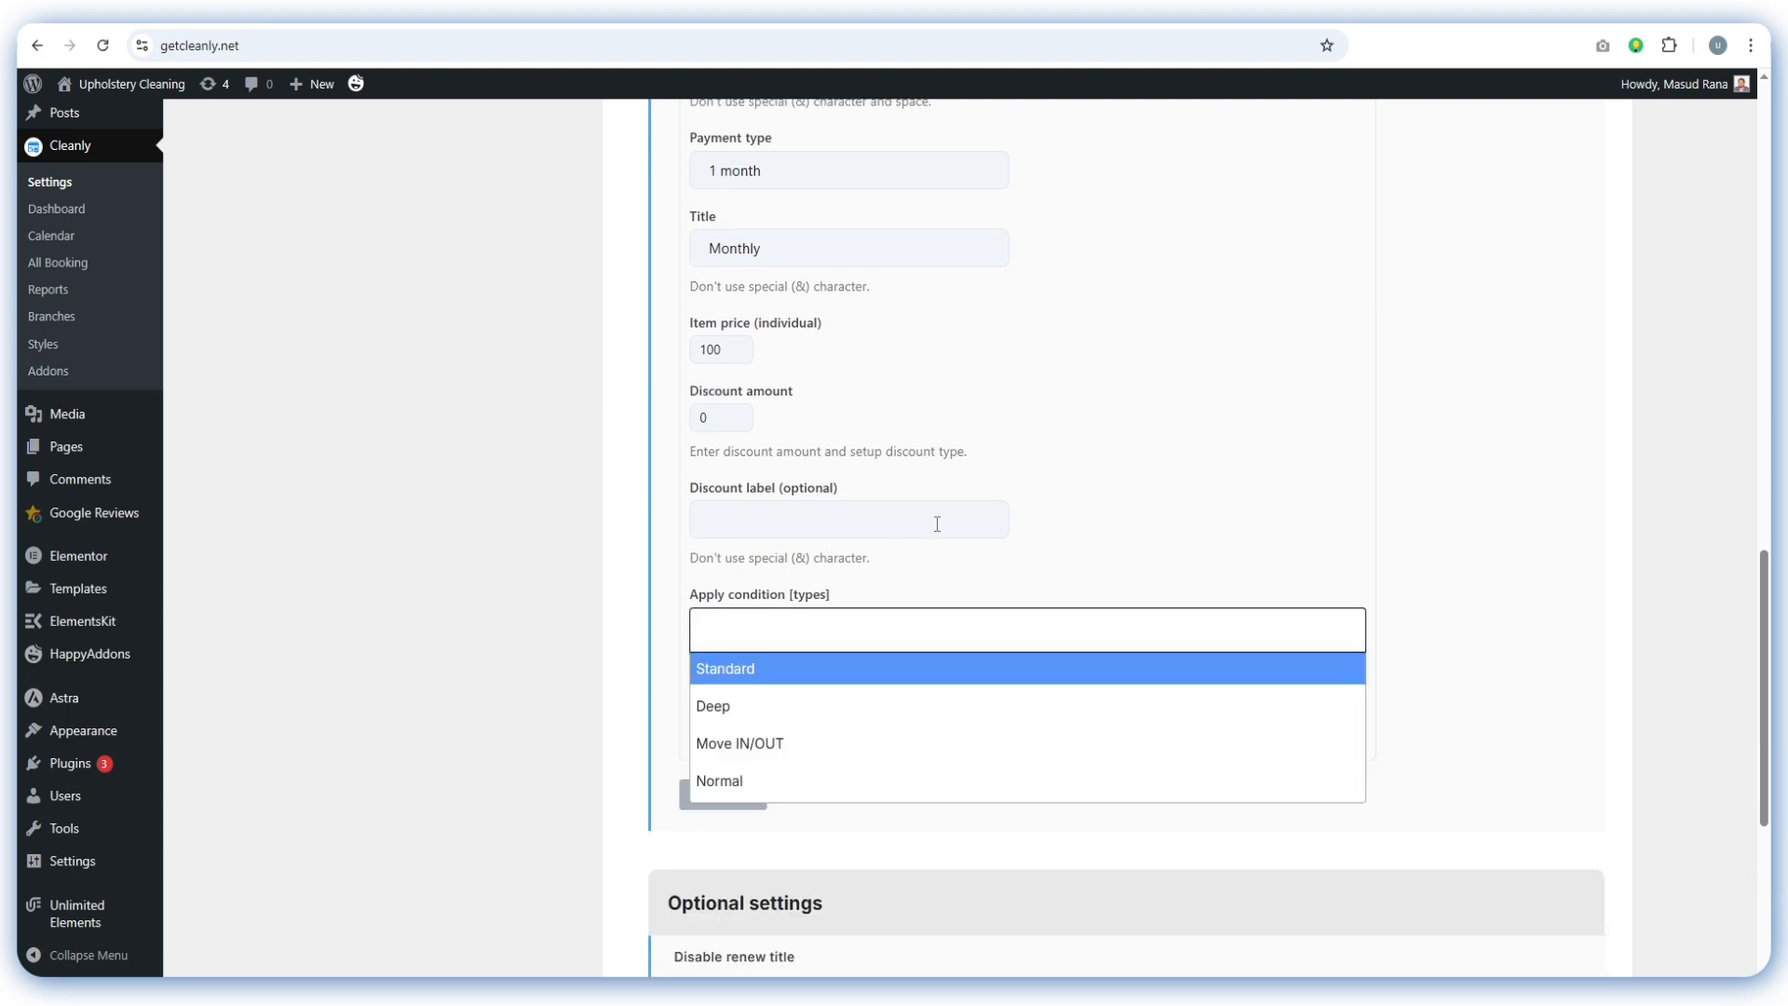
click(943, 579)
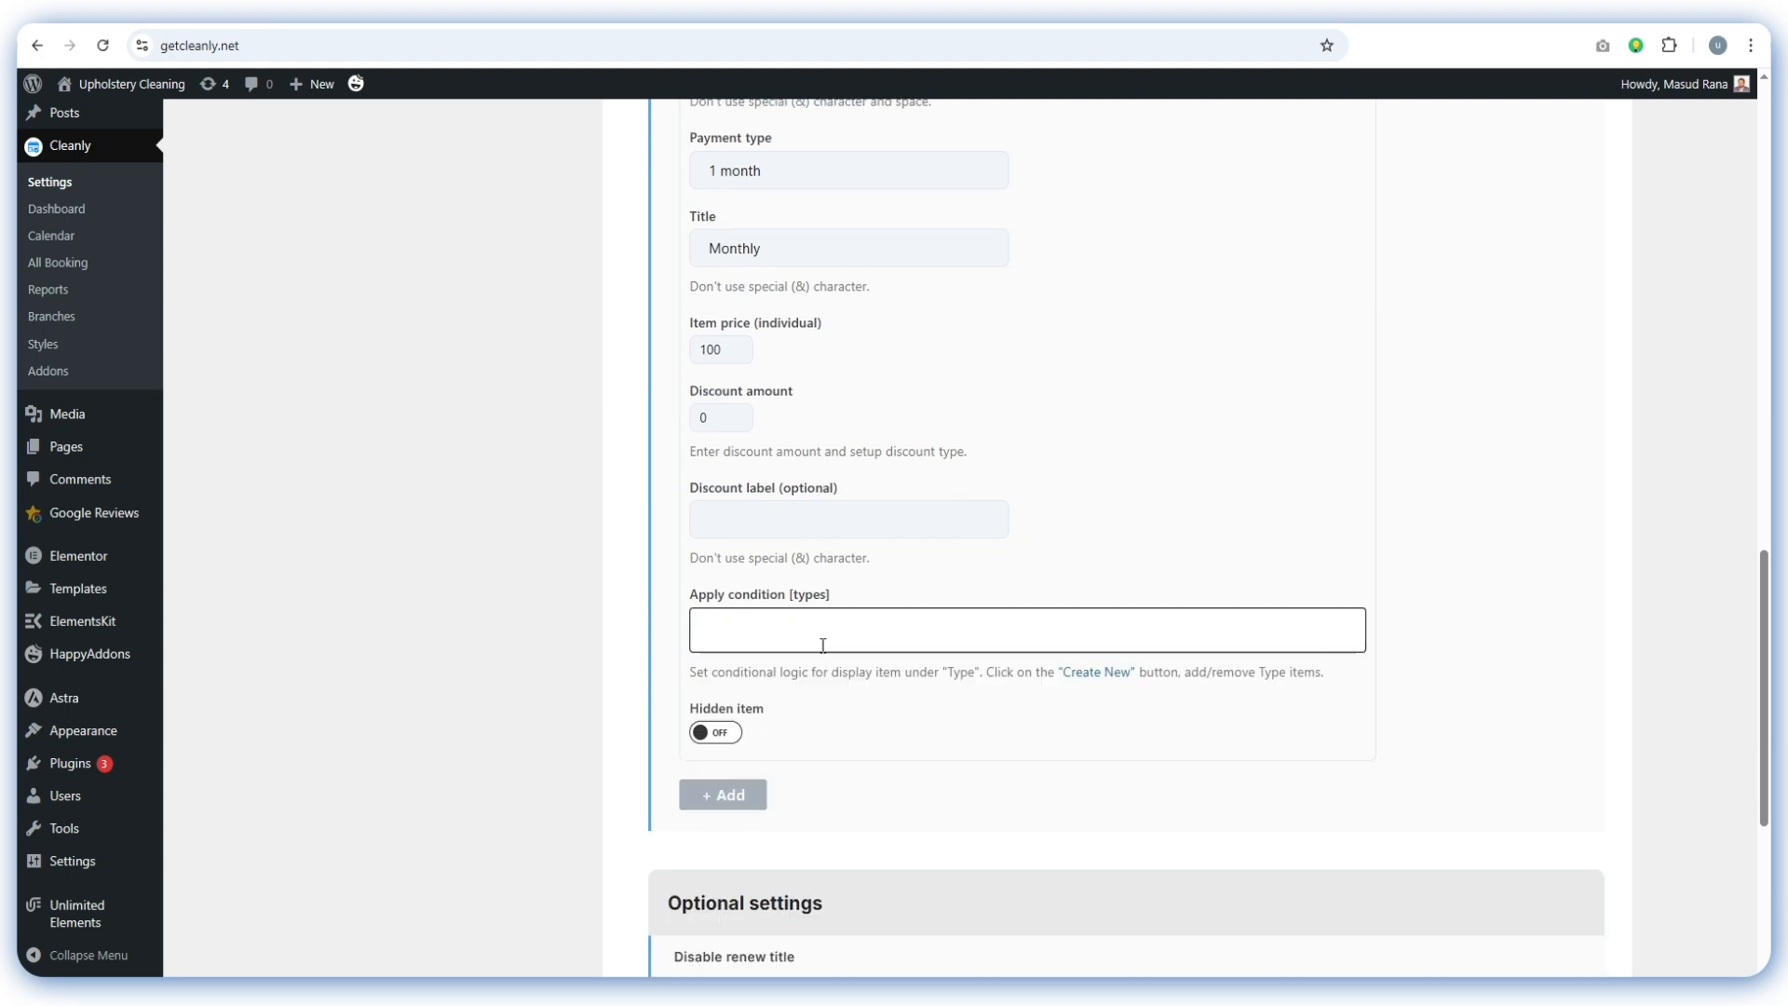
click(757, 629)
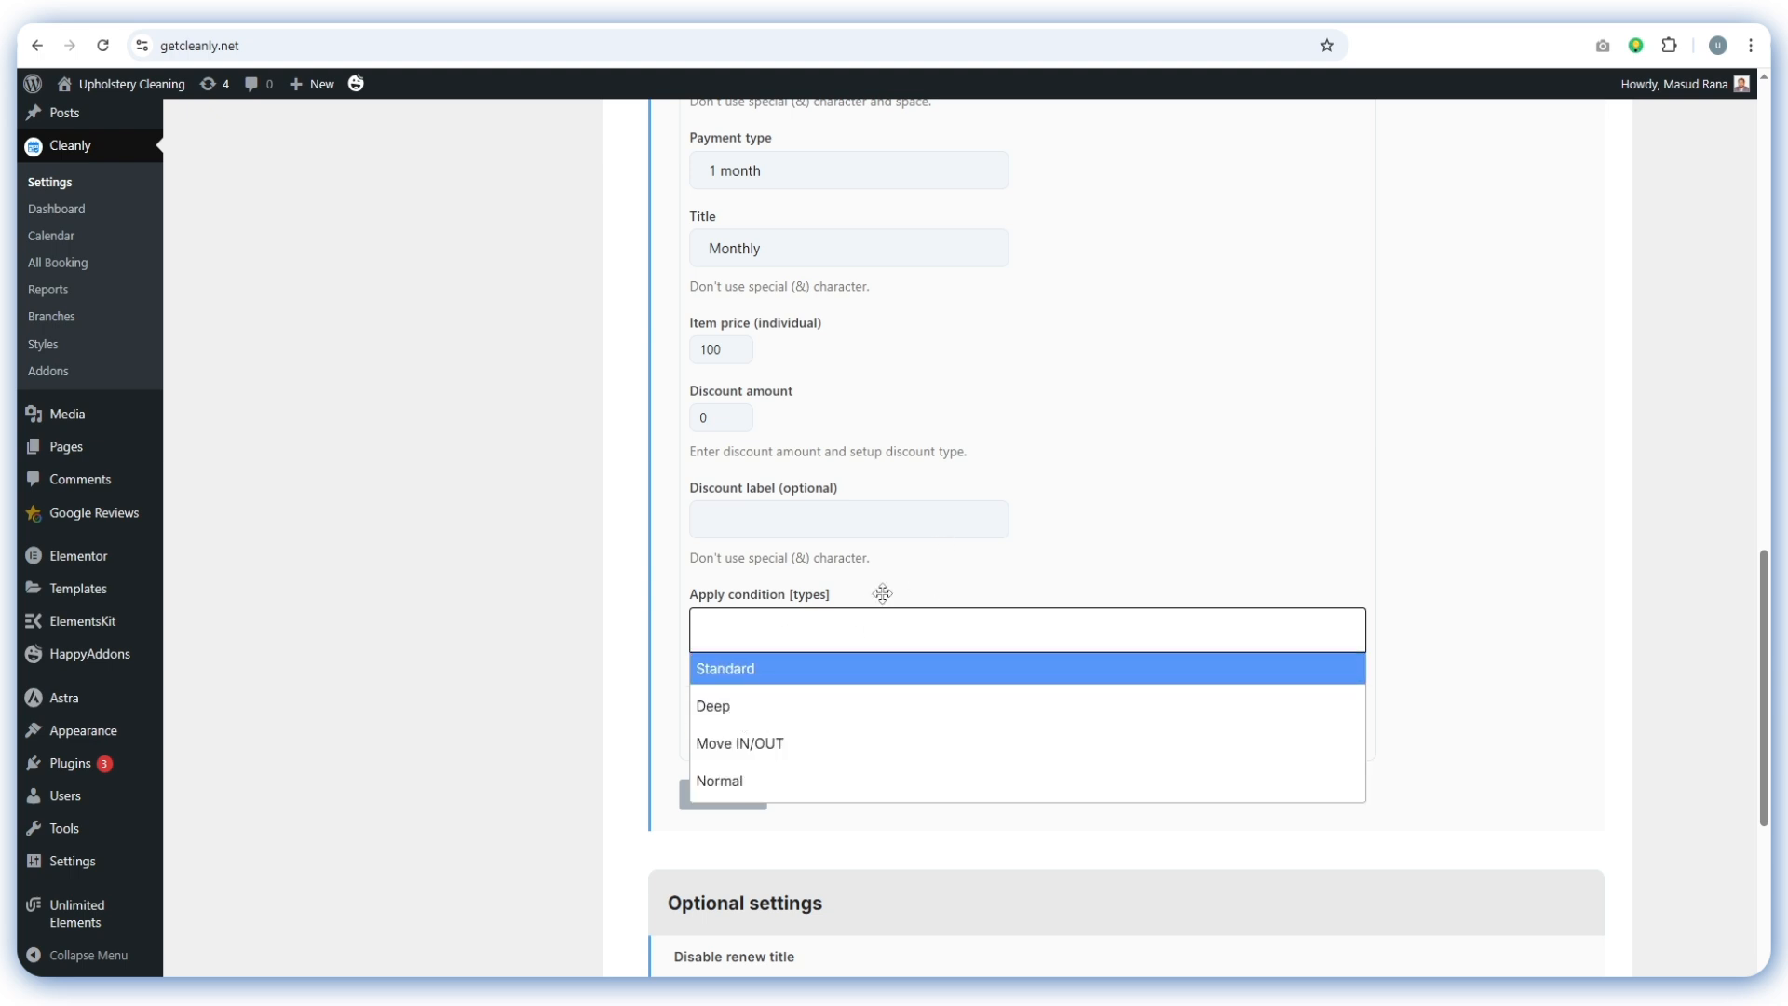
Dismiss the apply condition choices and collapse the Monthly frequency item
click(955, 594)
scroll(971, 599, up, 6)
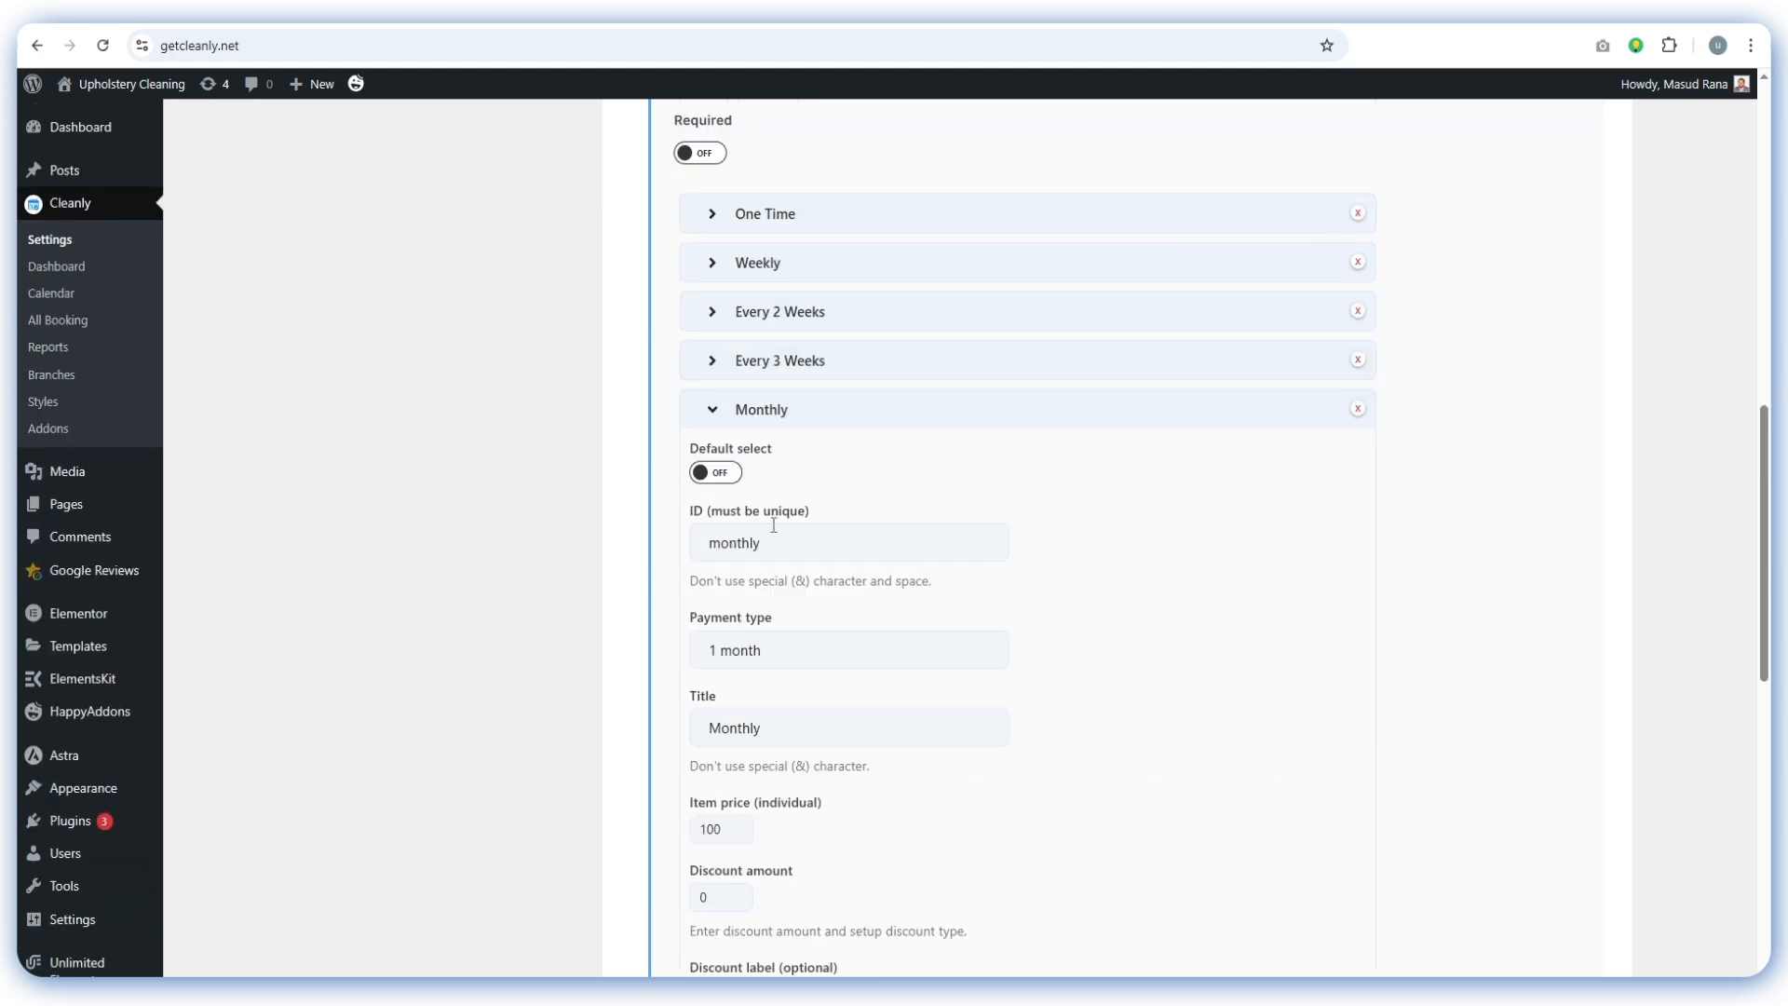
click(712, 415)
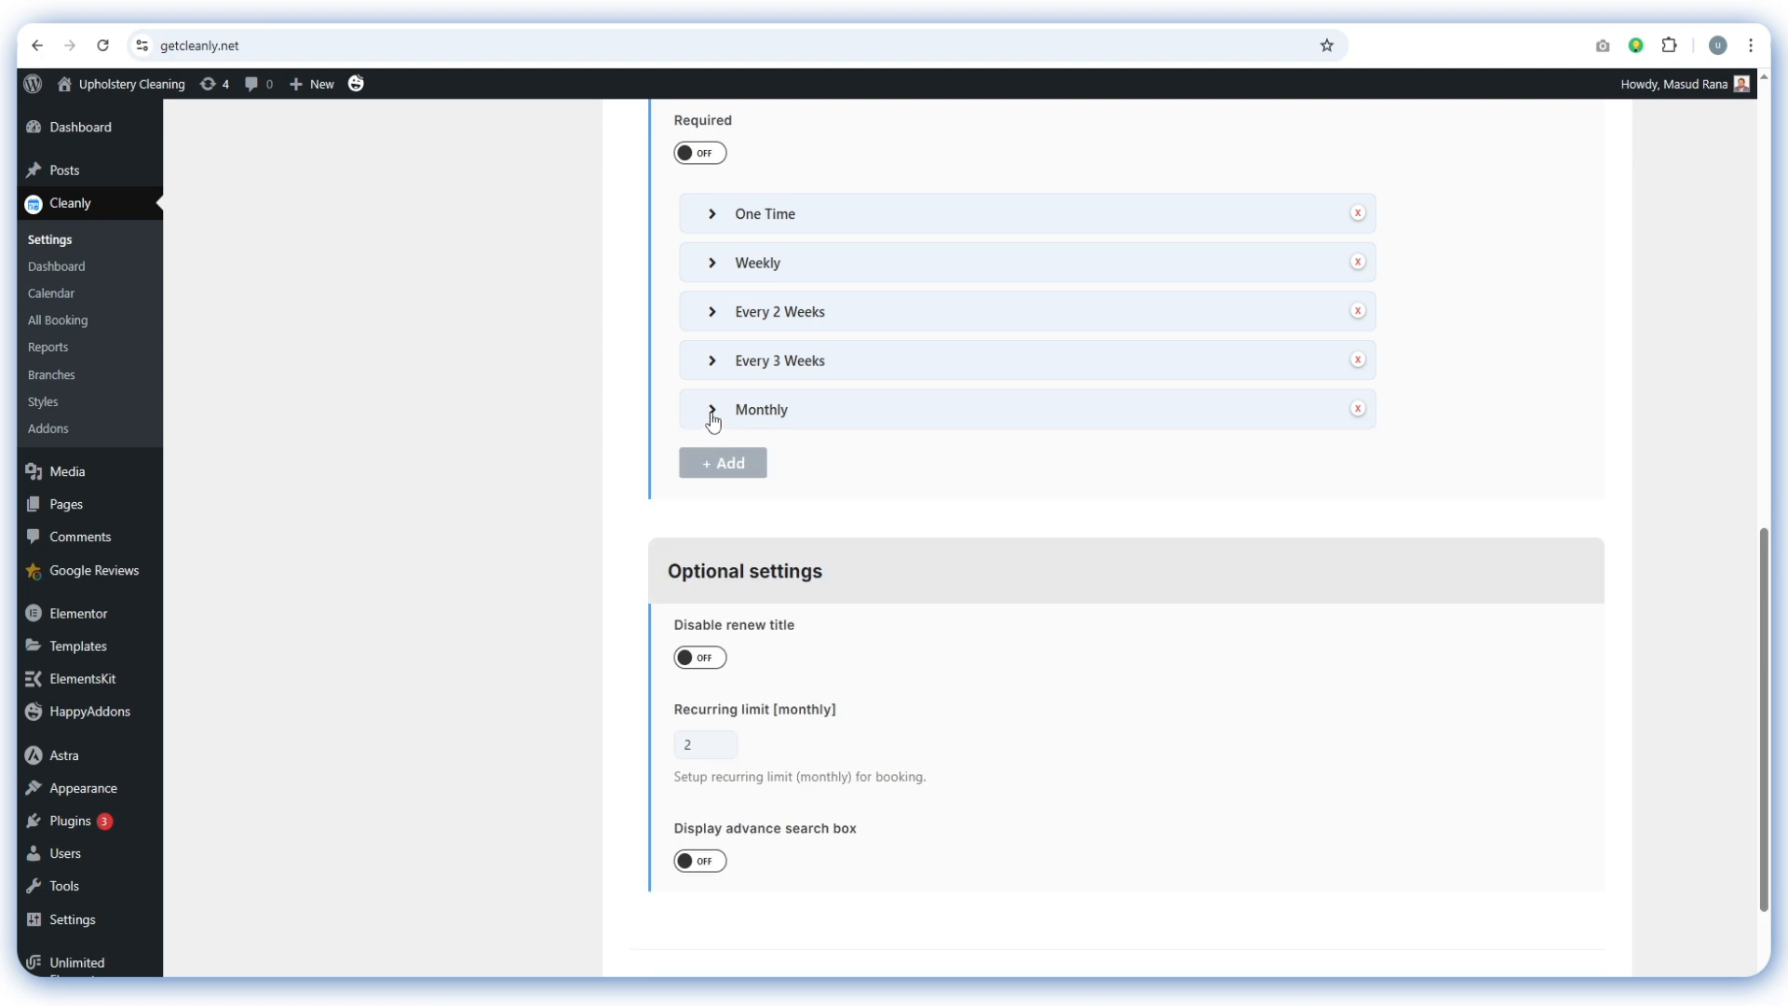
Add another frequency item and try days3 and days21 as its unique ID, then clear the ID
click(735, 474)
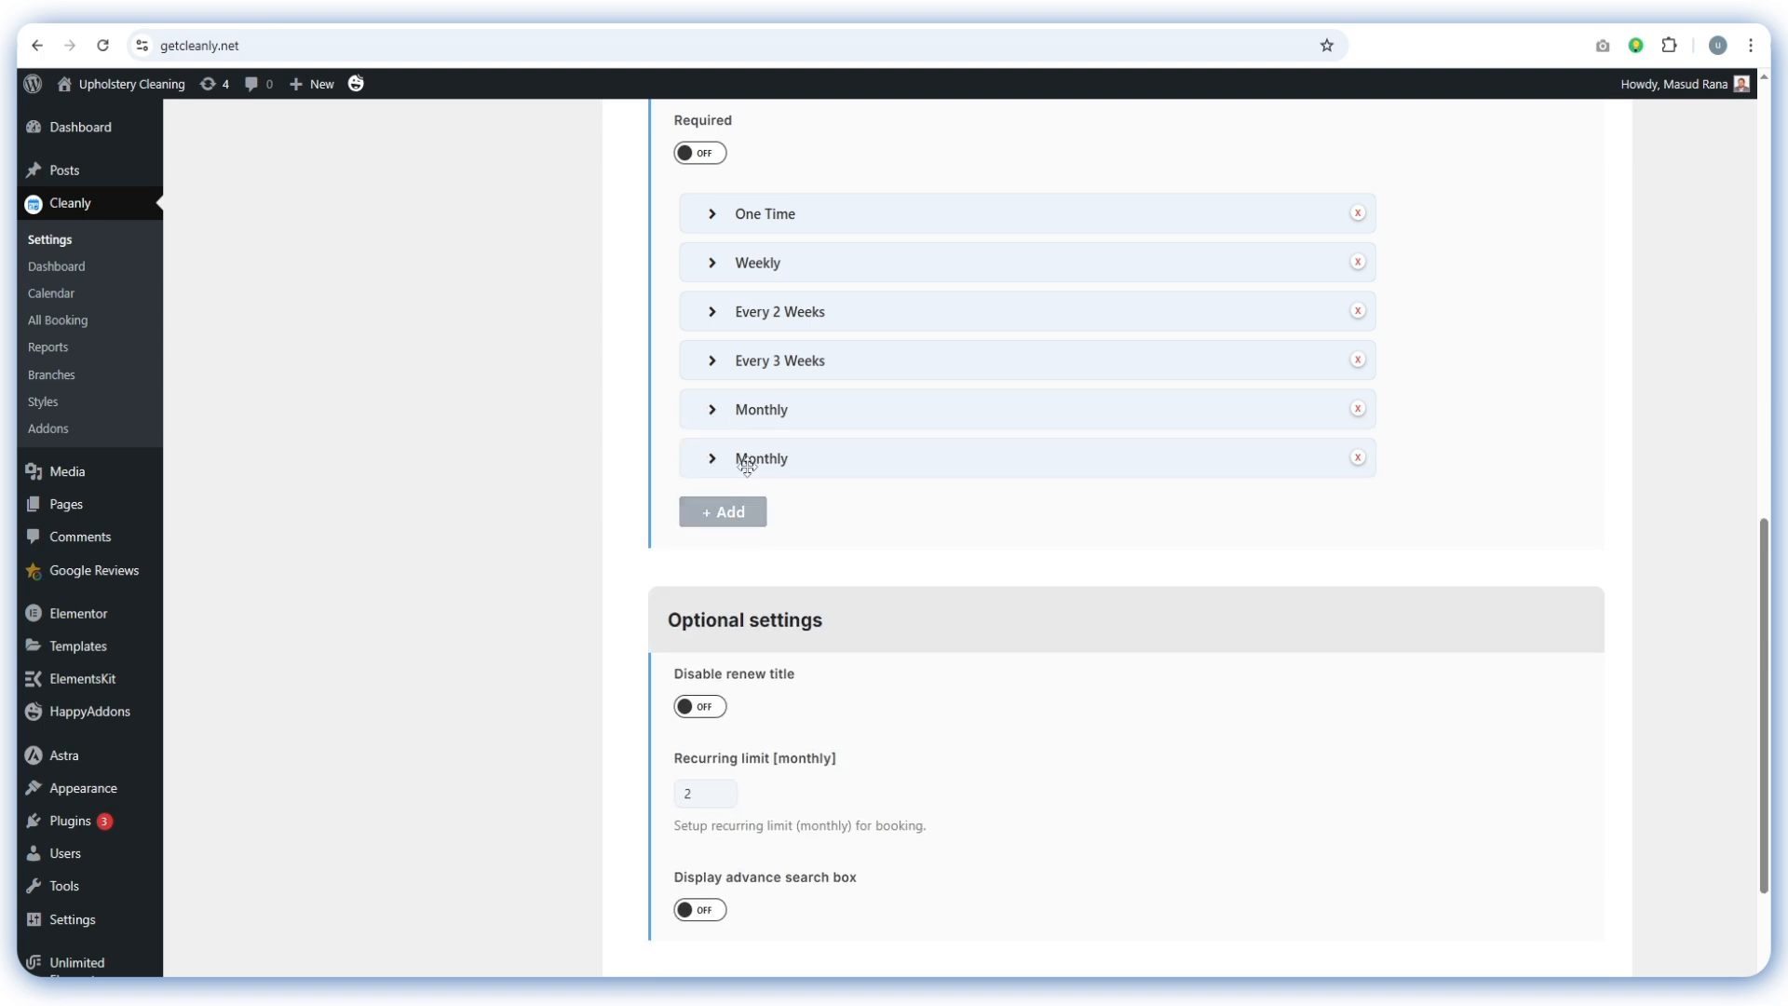
click(773, 457)
drag(756, 593, 657, 601)
text(days3)
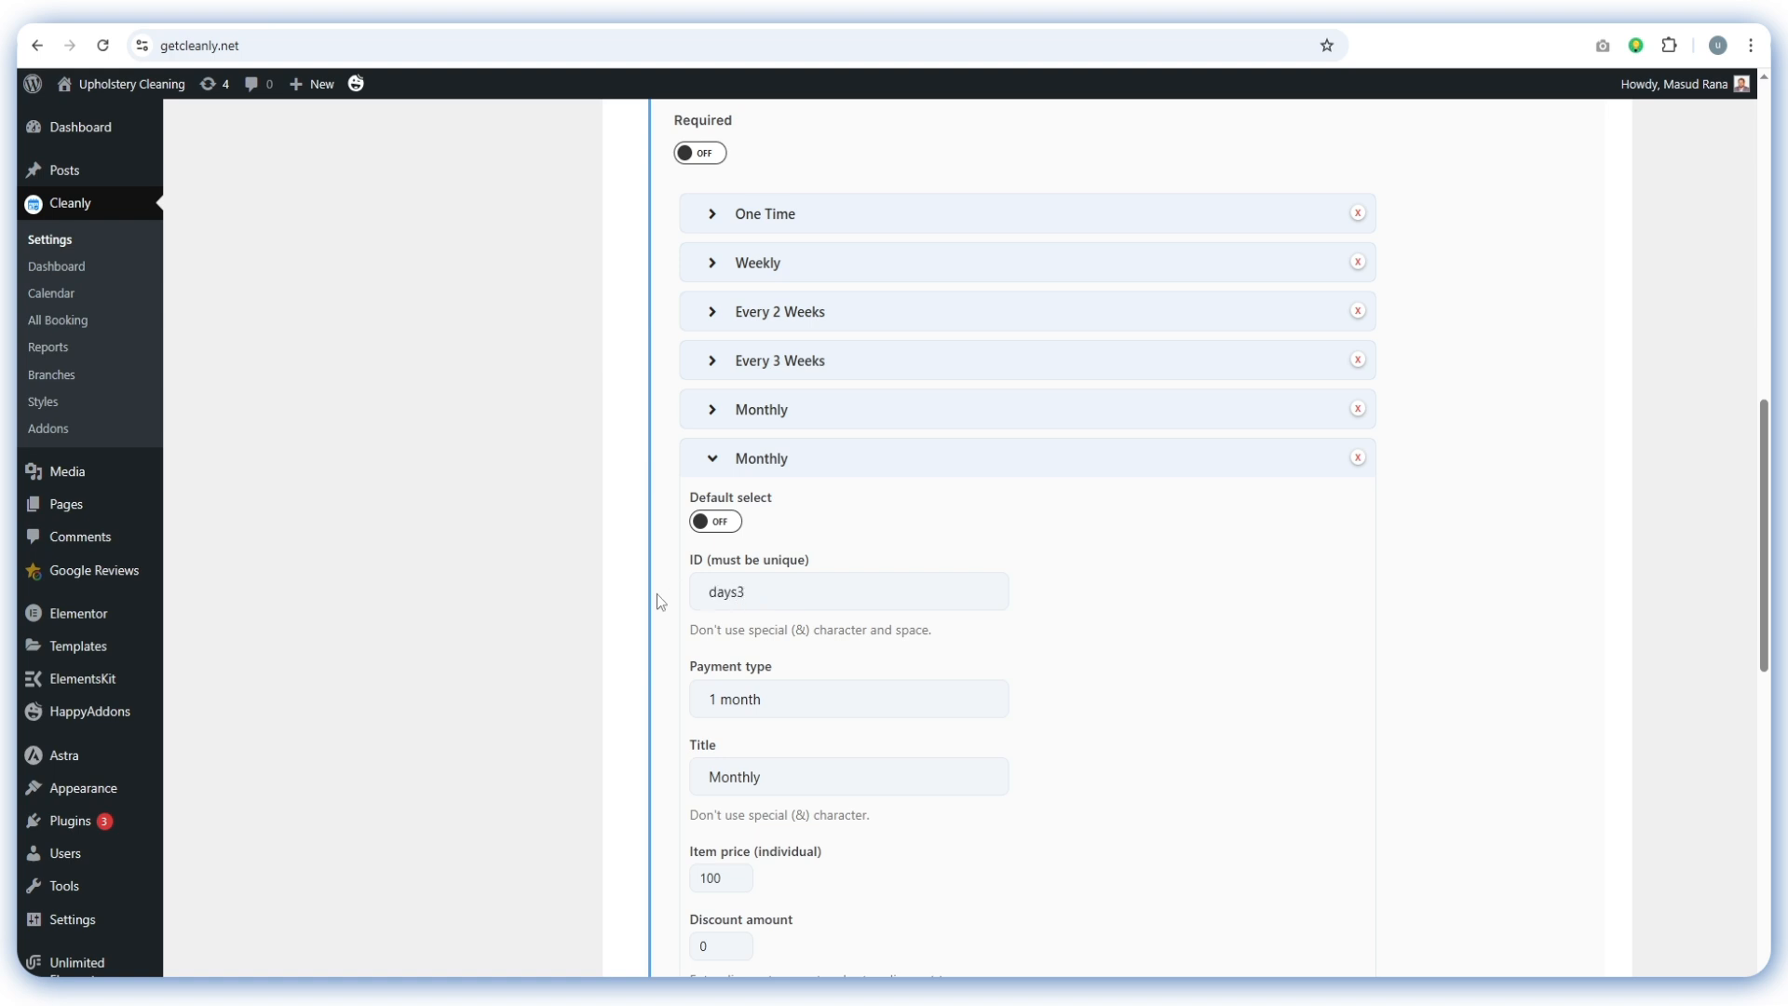
key(BackSpace)
text(21)
drag(766, 589, 639, 603)
key(BackSpace)
Collapse the duplicate Monthly frequency item and delete it
click(712, 458)
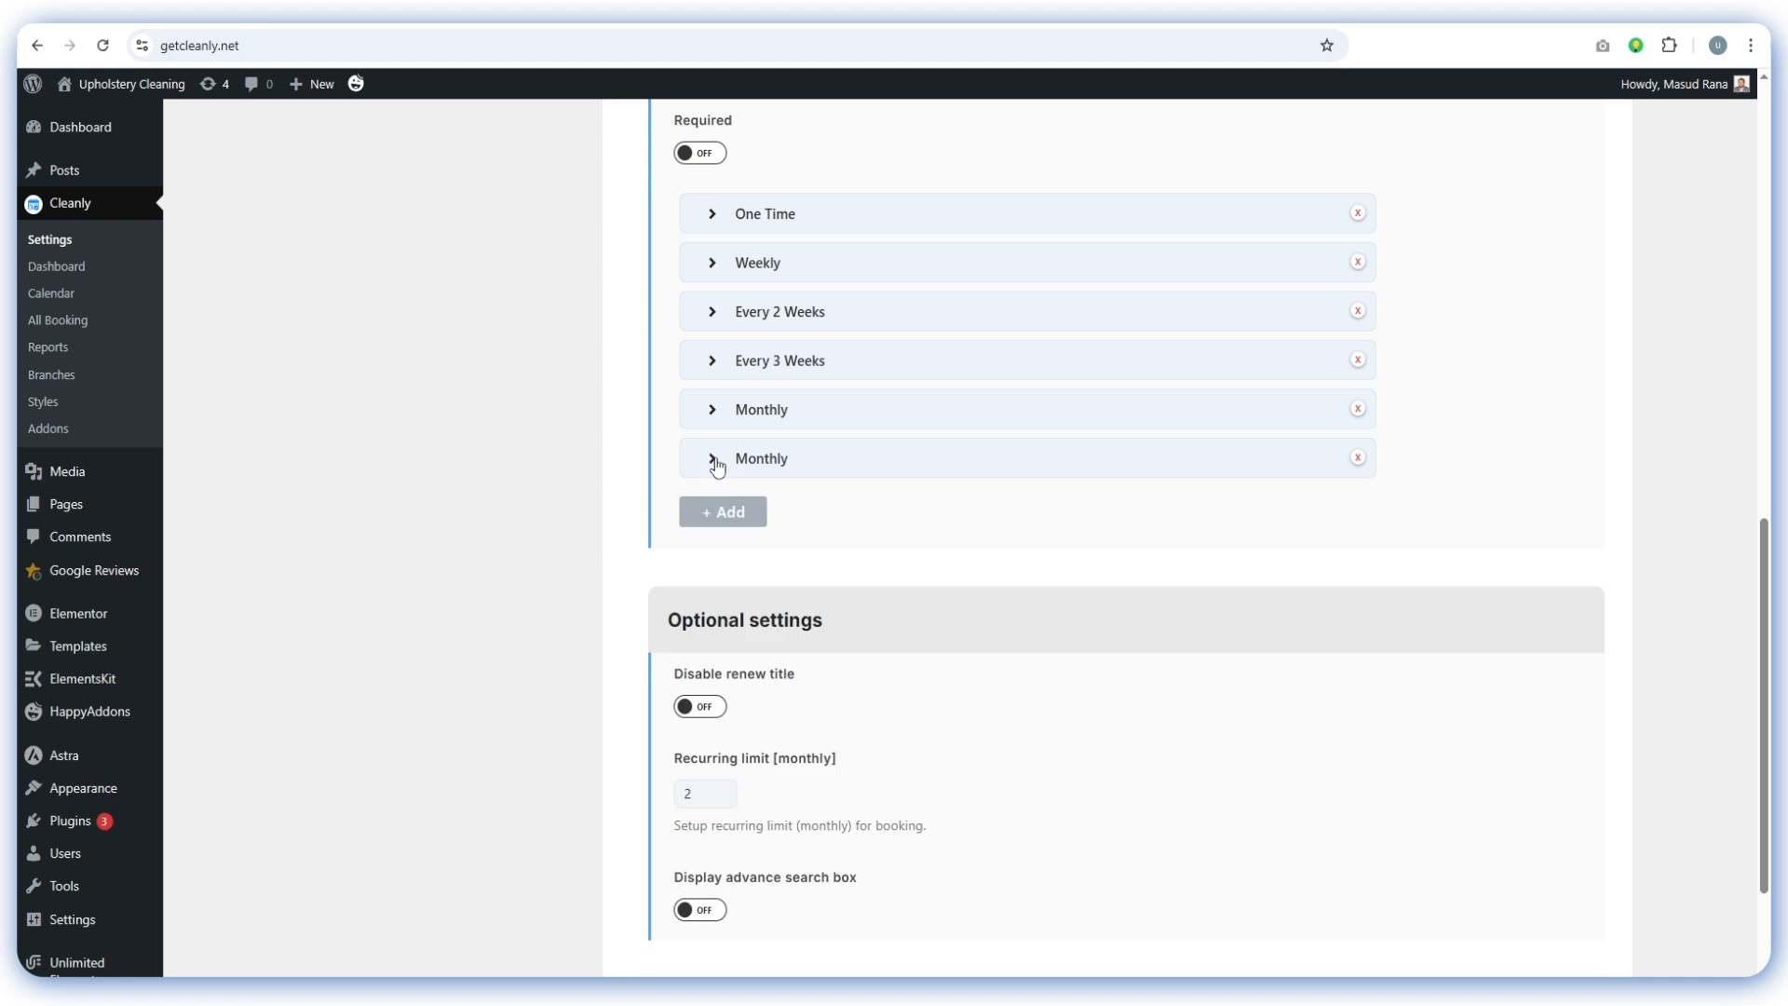
click(1358, 459)
click(976, 169)
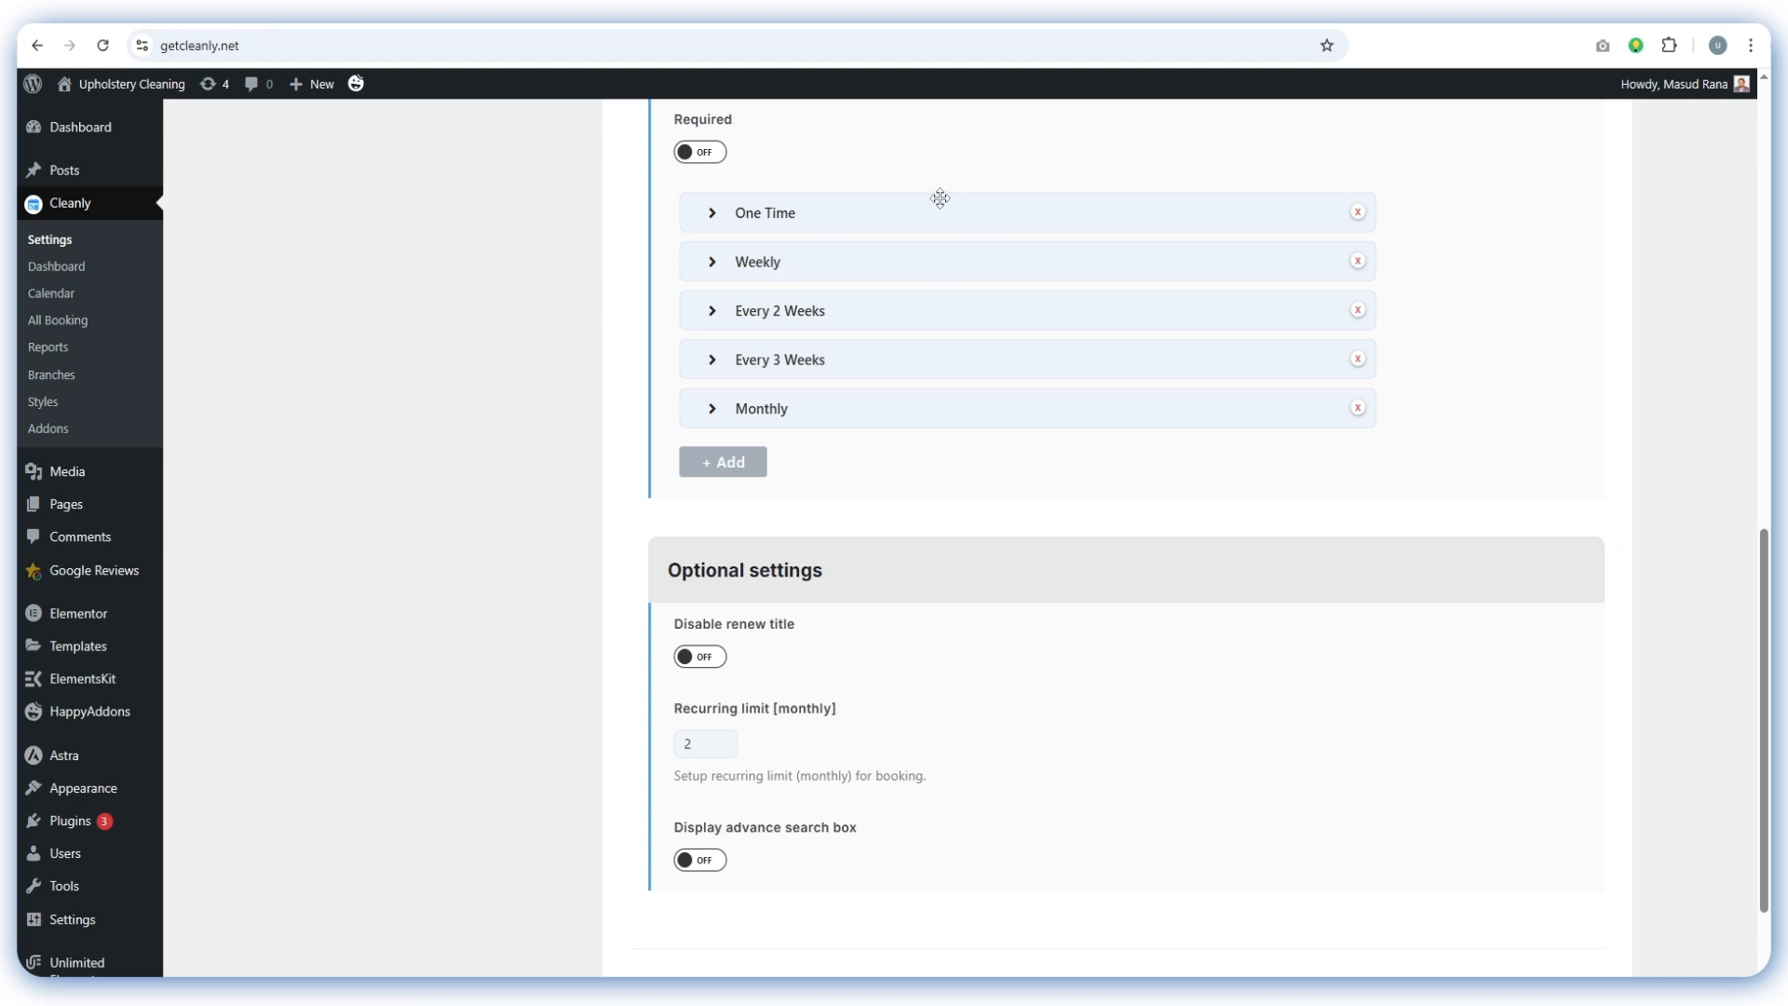
Try the disable renew title and display advance search box switches, leave both off, and save all changes
scroll(939, 197, down, 2)
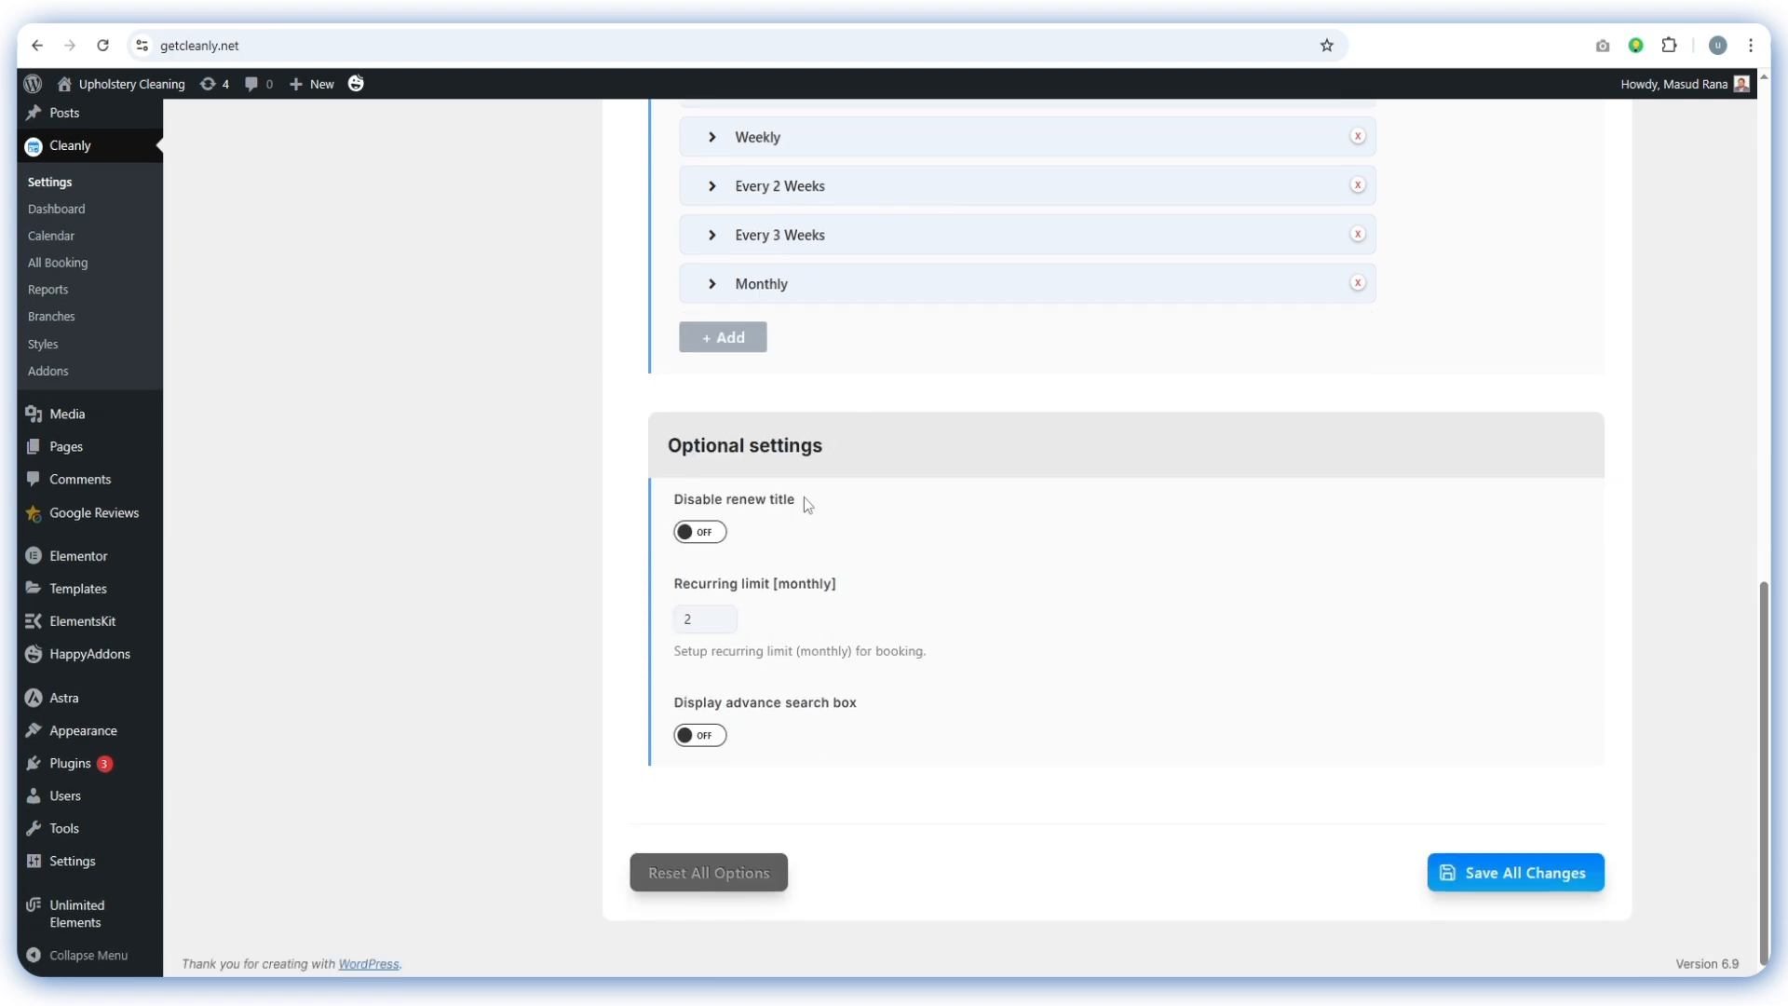
click(688, 535)
click(684, 537)
click(719, 738)
click(717, 738)
click(1504, 872)
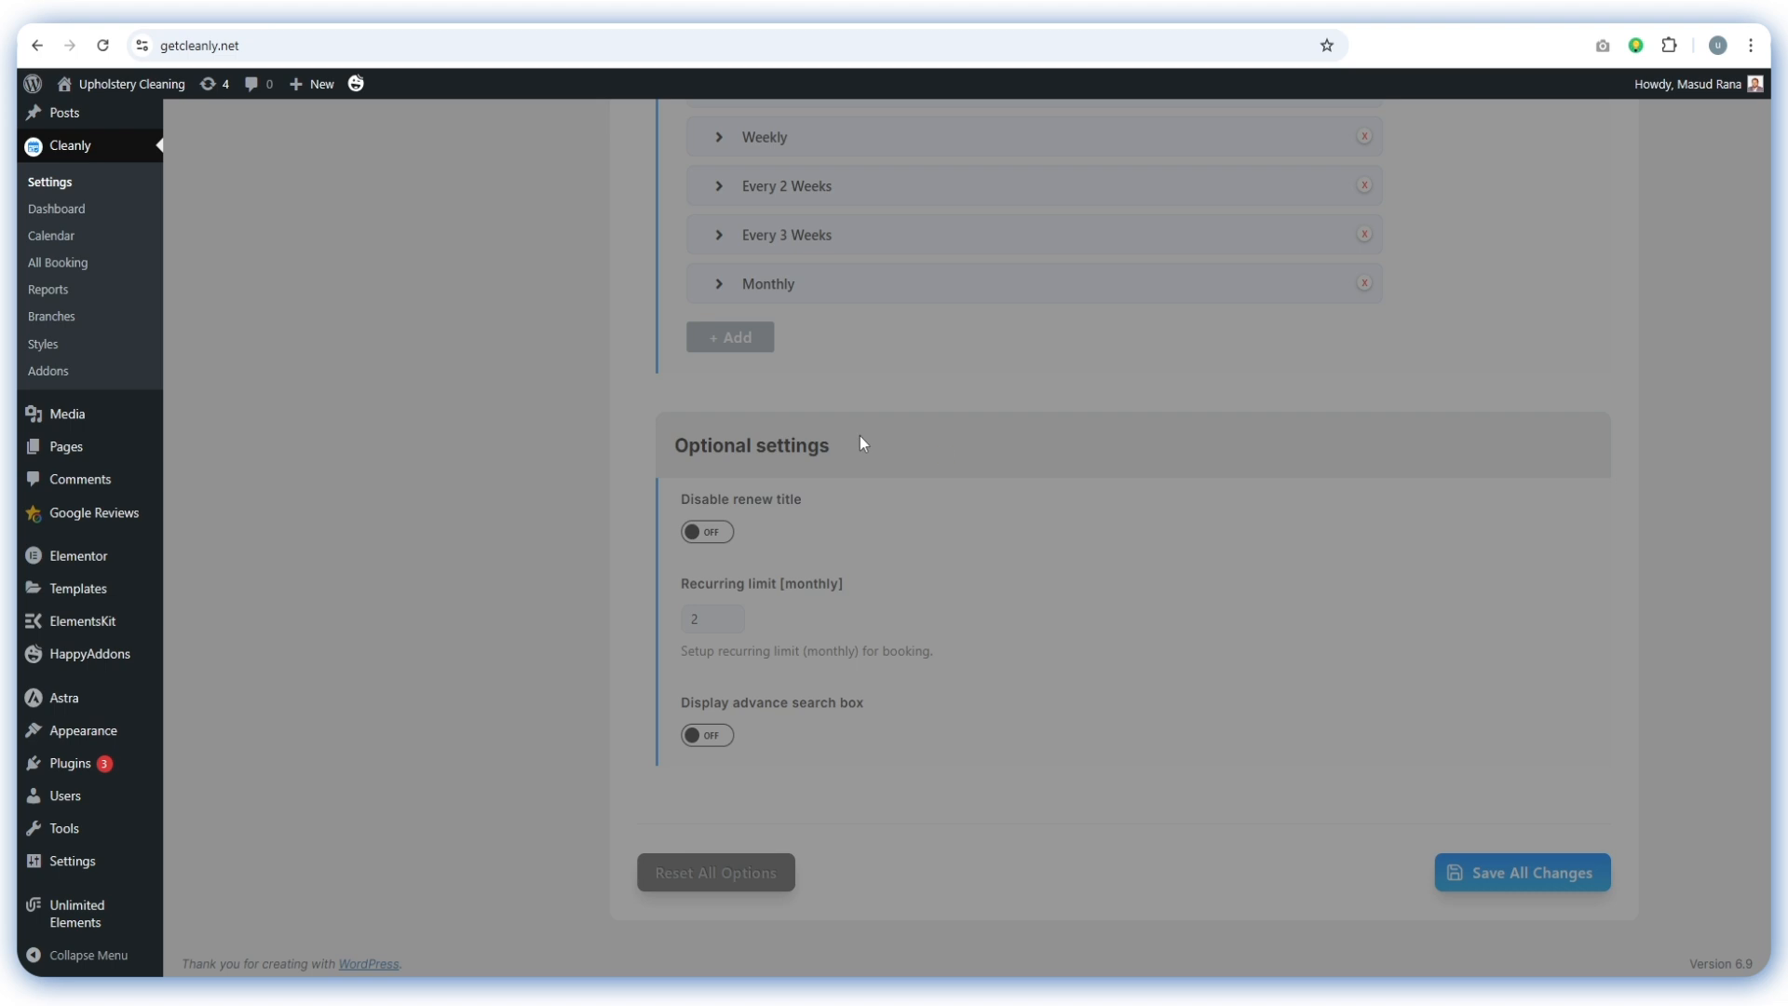
Review the frequency item settings and compare them with the frequency section on the booking page
scroll(921, 508, up, 3)
scroll(769, 409, up, 5)
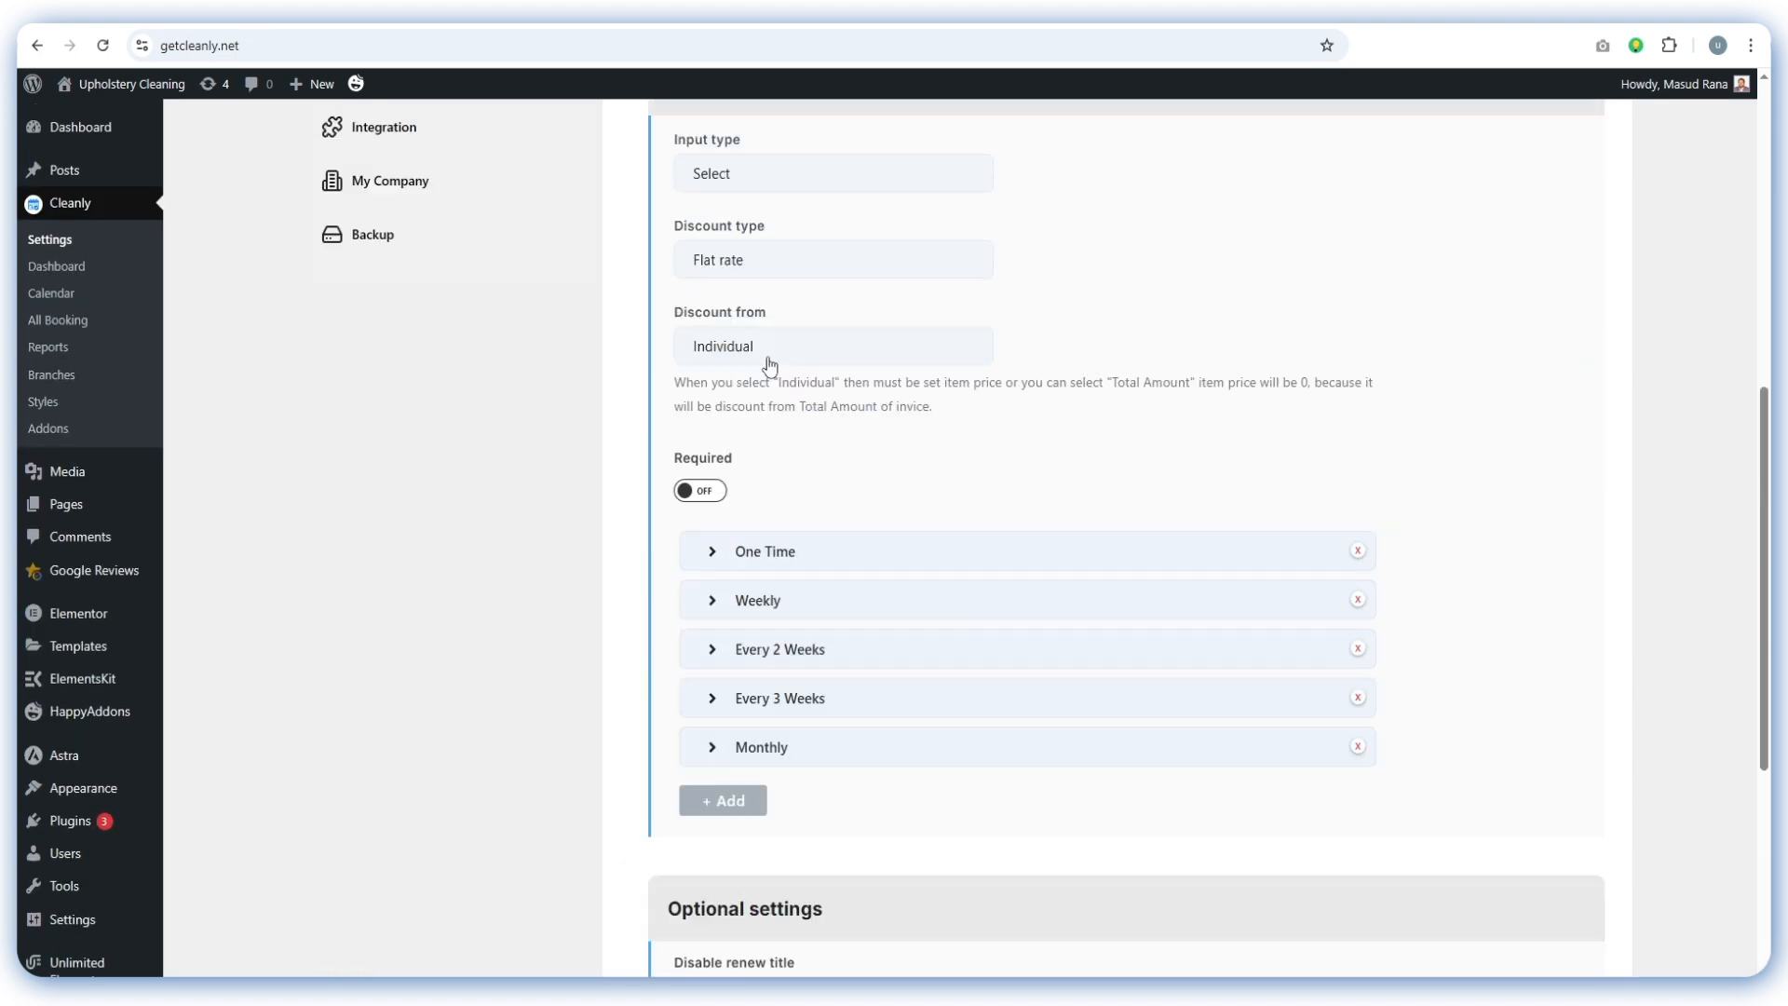
scroll(770, 339, down, 5)
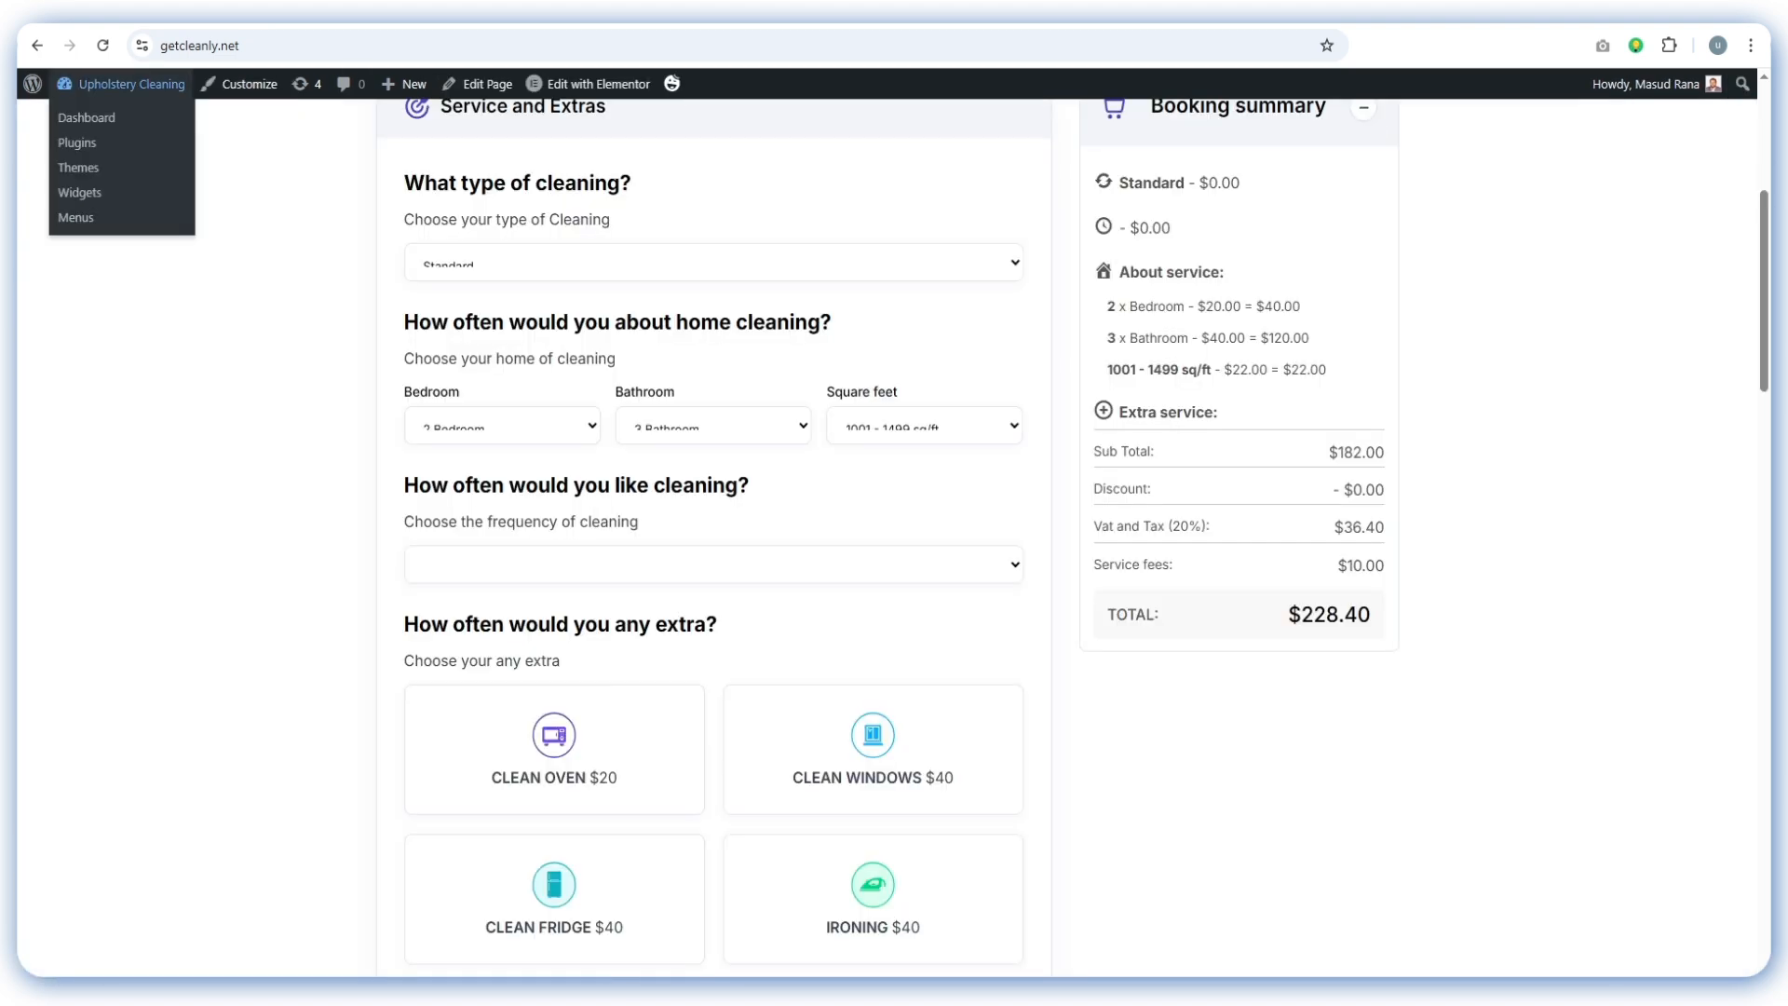
scroll(640, 298, down, 2)
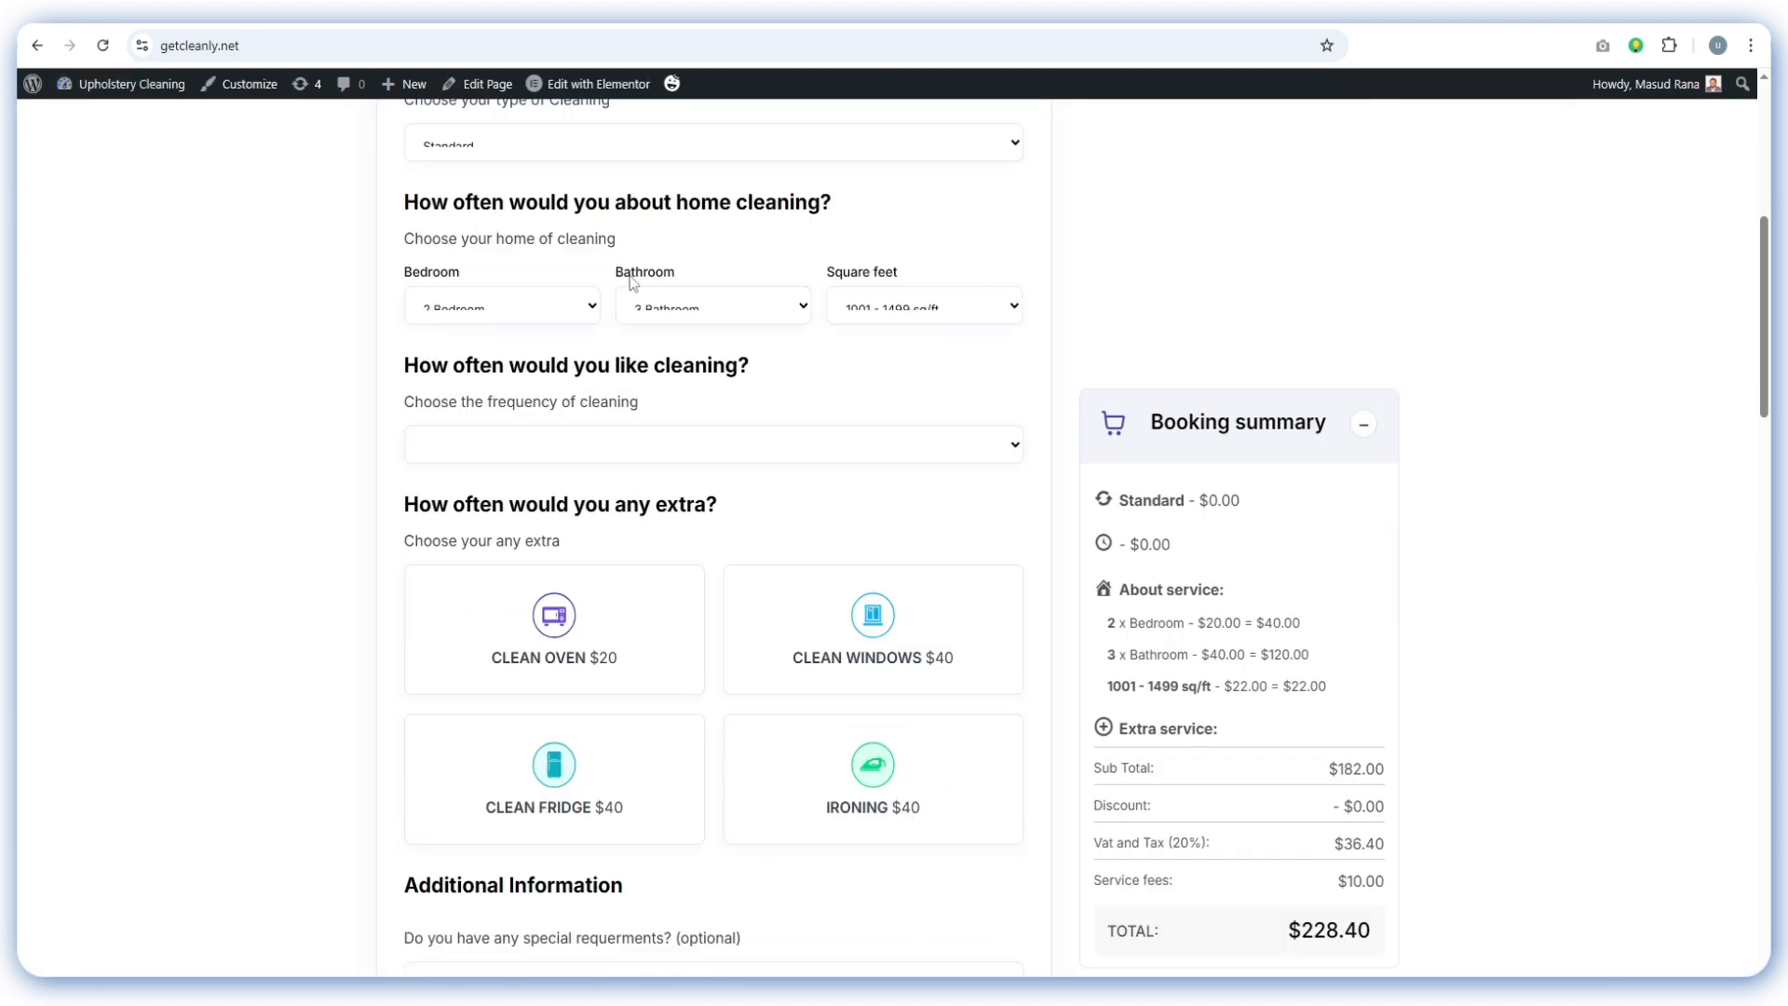
click(571, 367)
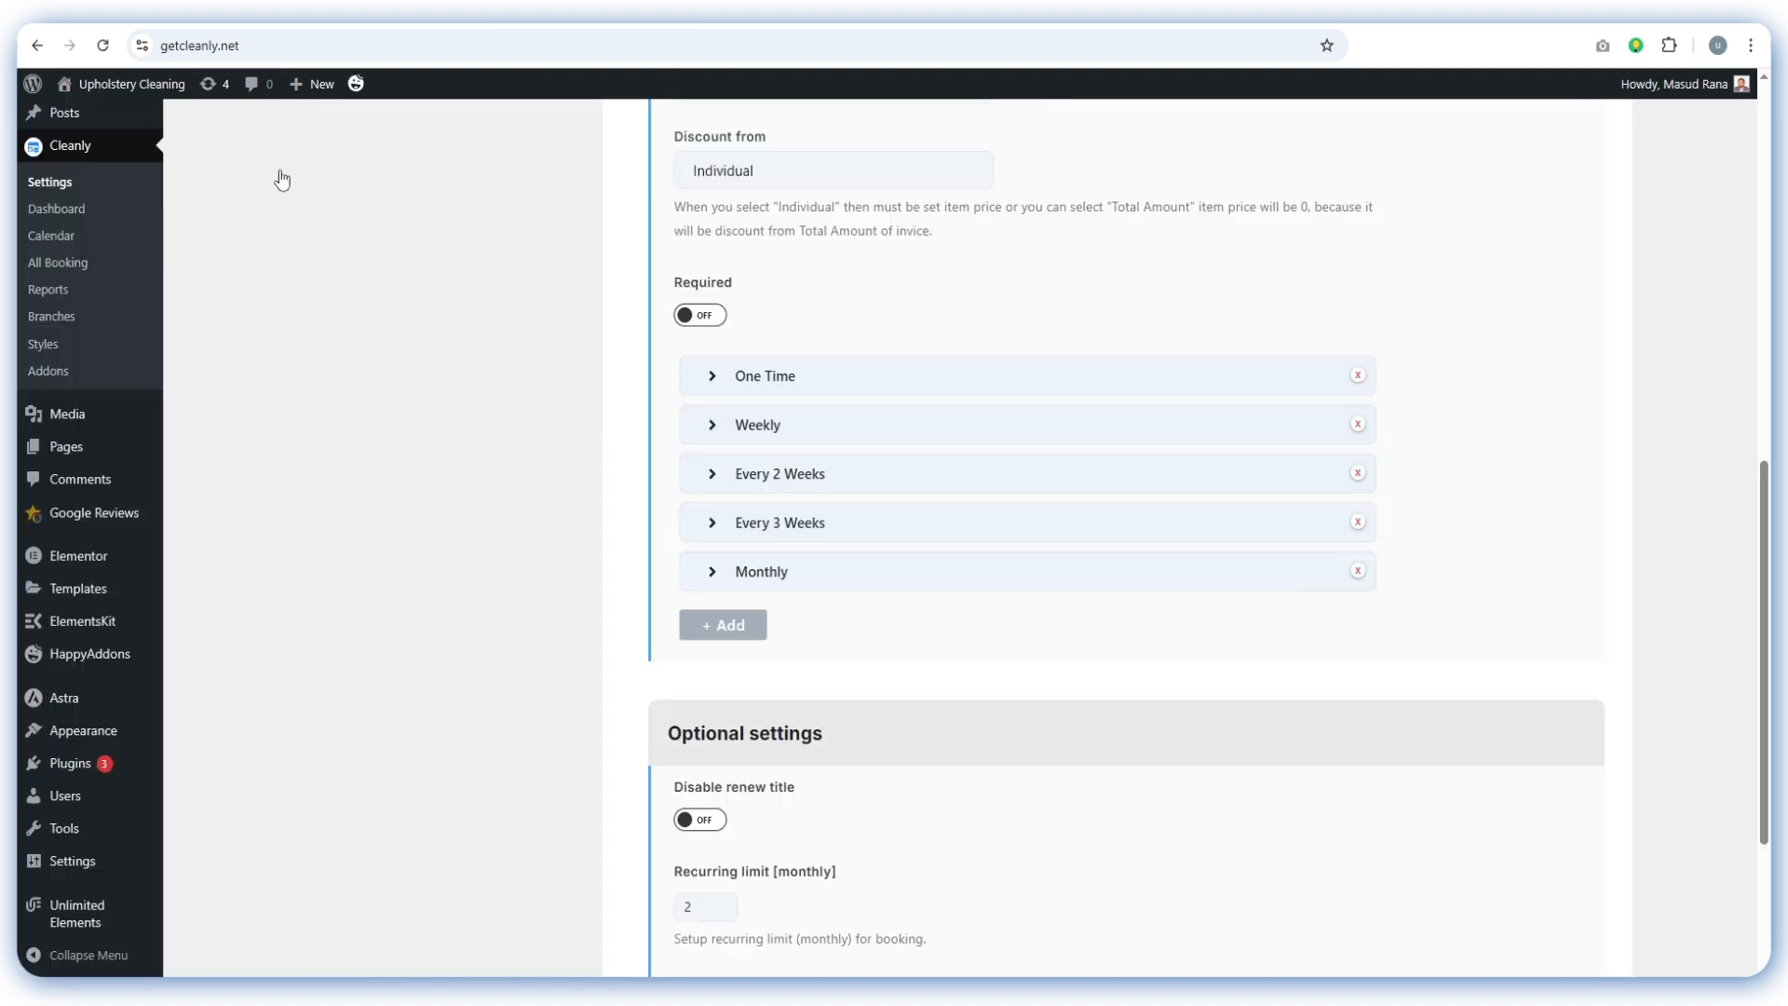
Open the Service Items settings of the form data
scroll(633, 411, up, 5)
scroll(633, 411, up, 3)
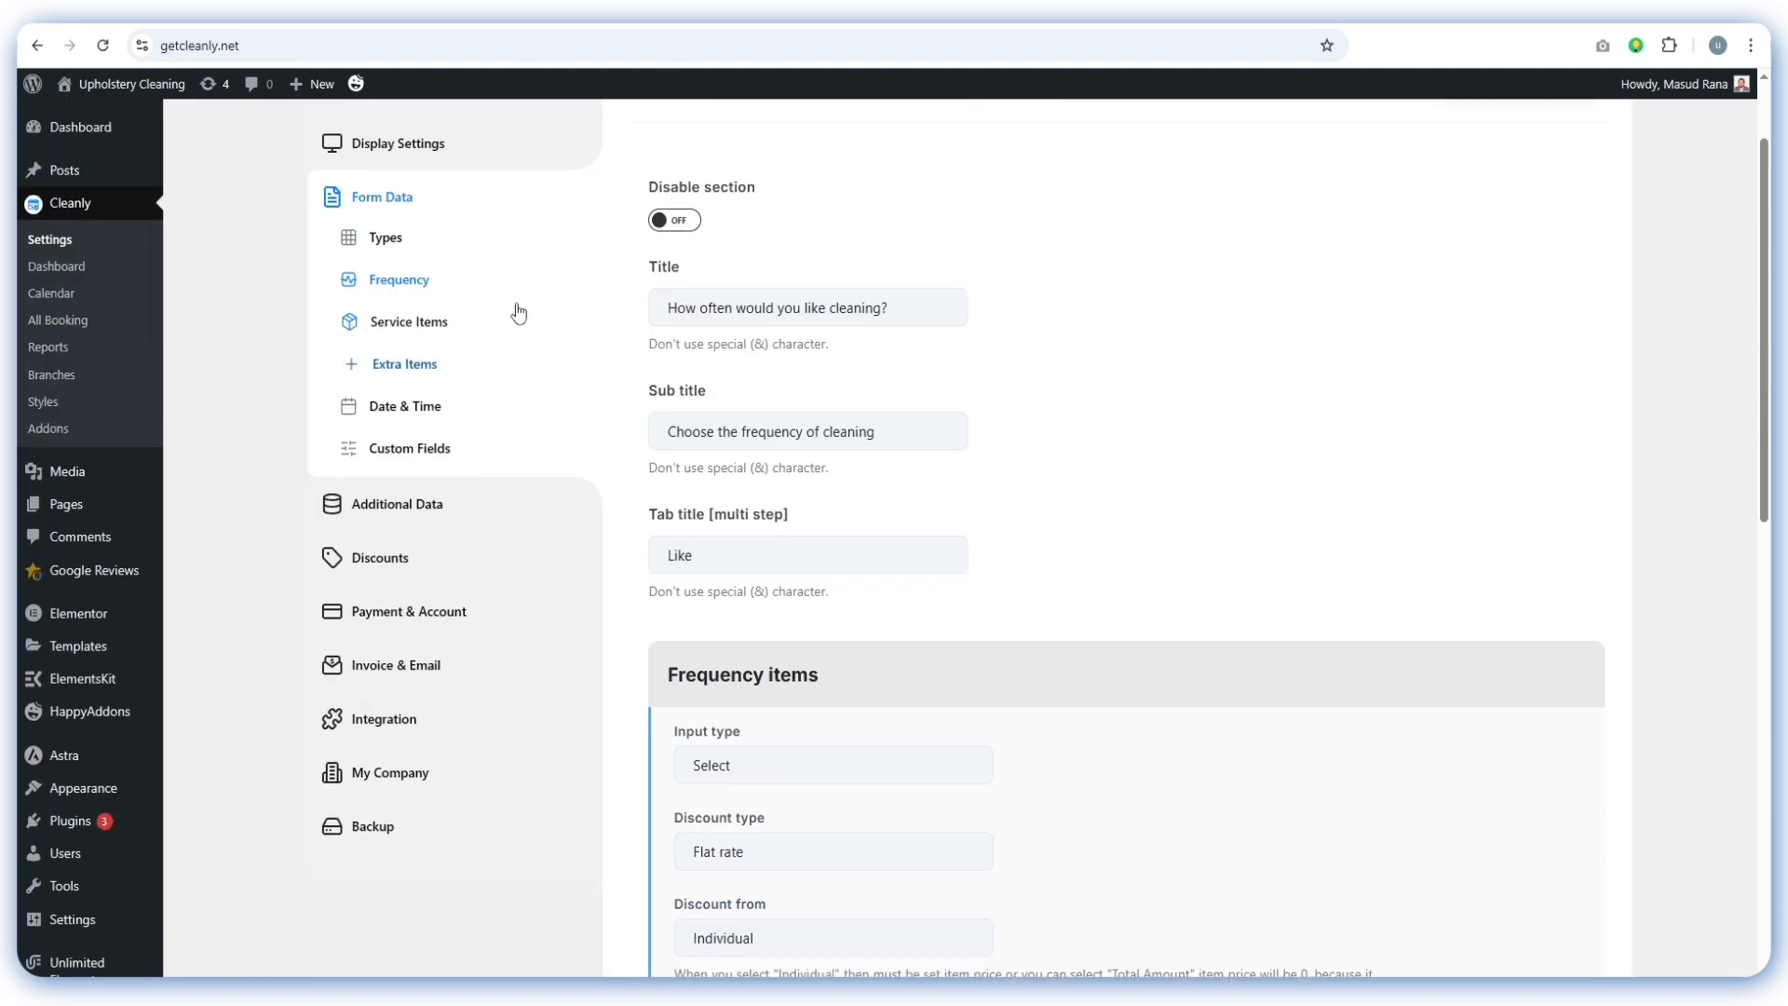
click(415, 324)
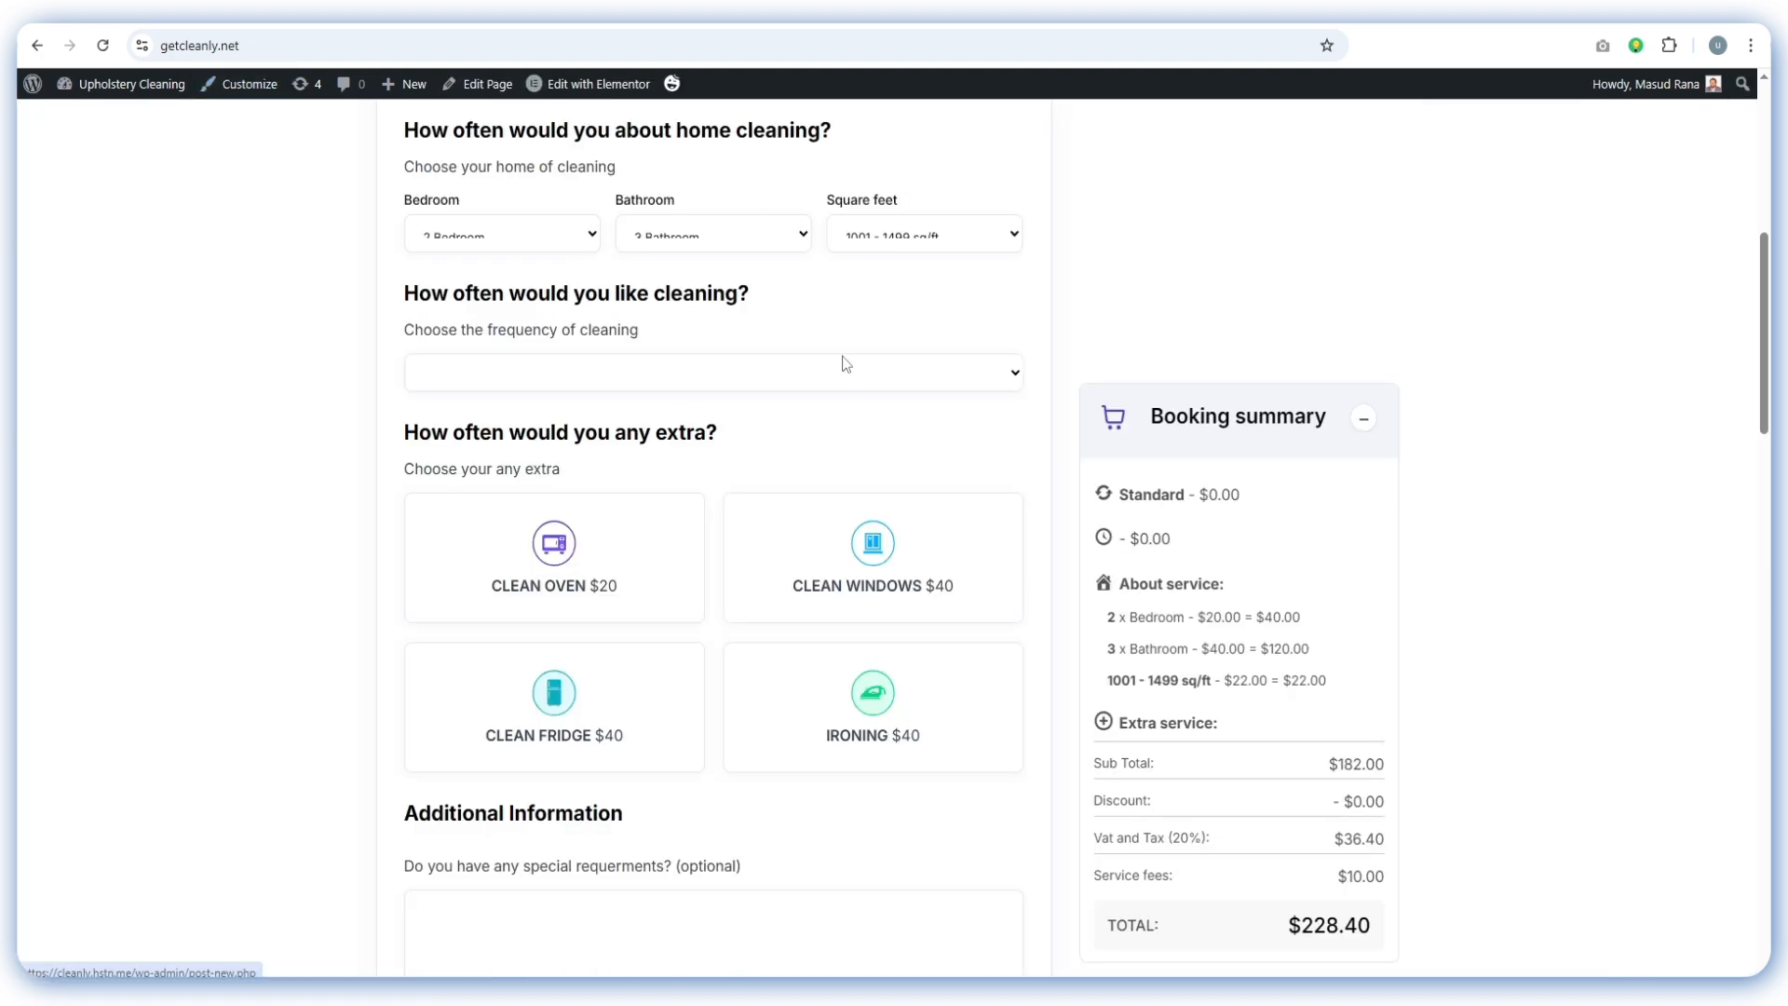
Examine the bedroom, bathroom and square feet choices in the home cleaning section of the booking page
scroll(838, 359, down, 2)
scroll(841, 341, up, 3)
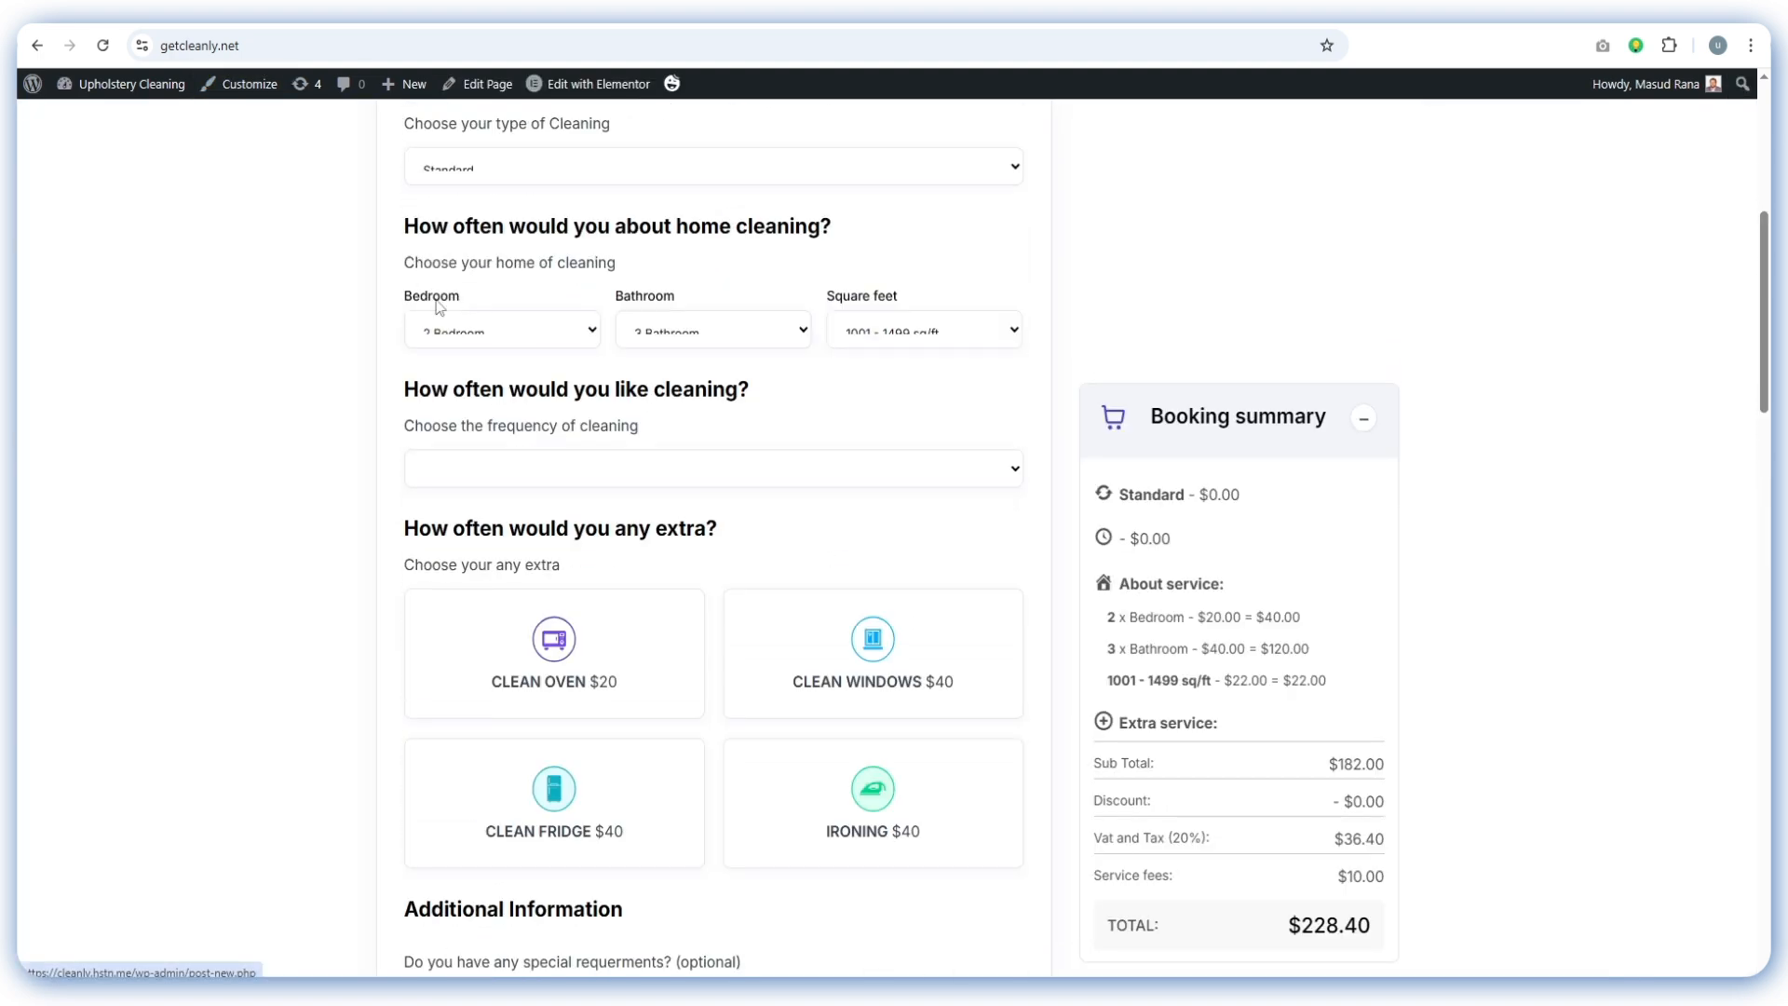
click(503, 338)
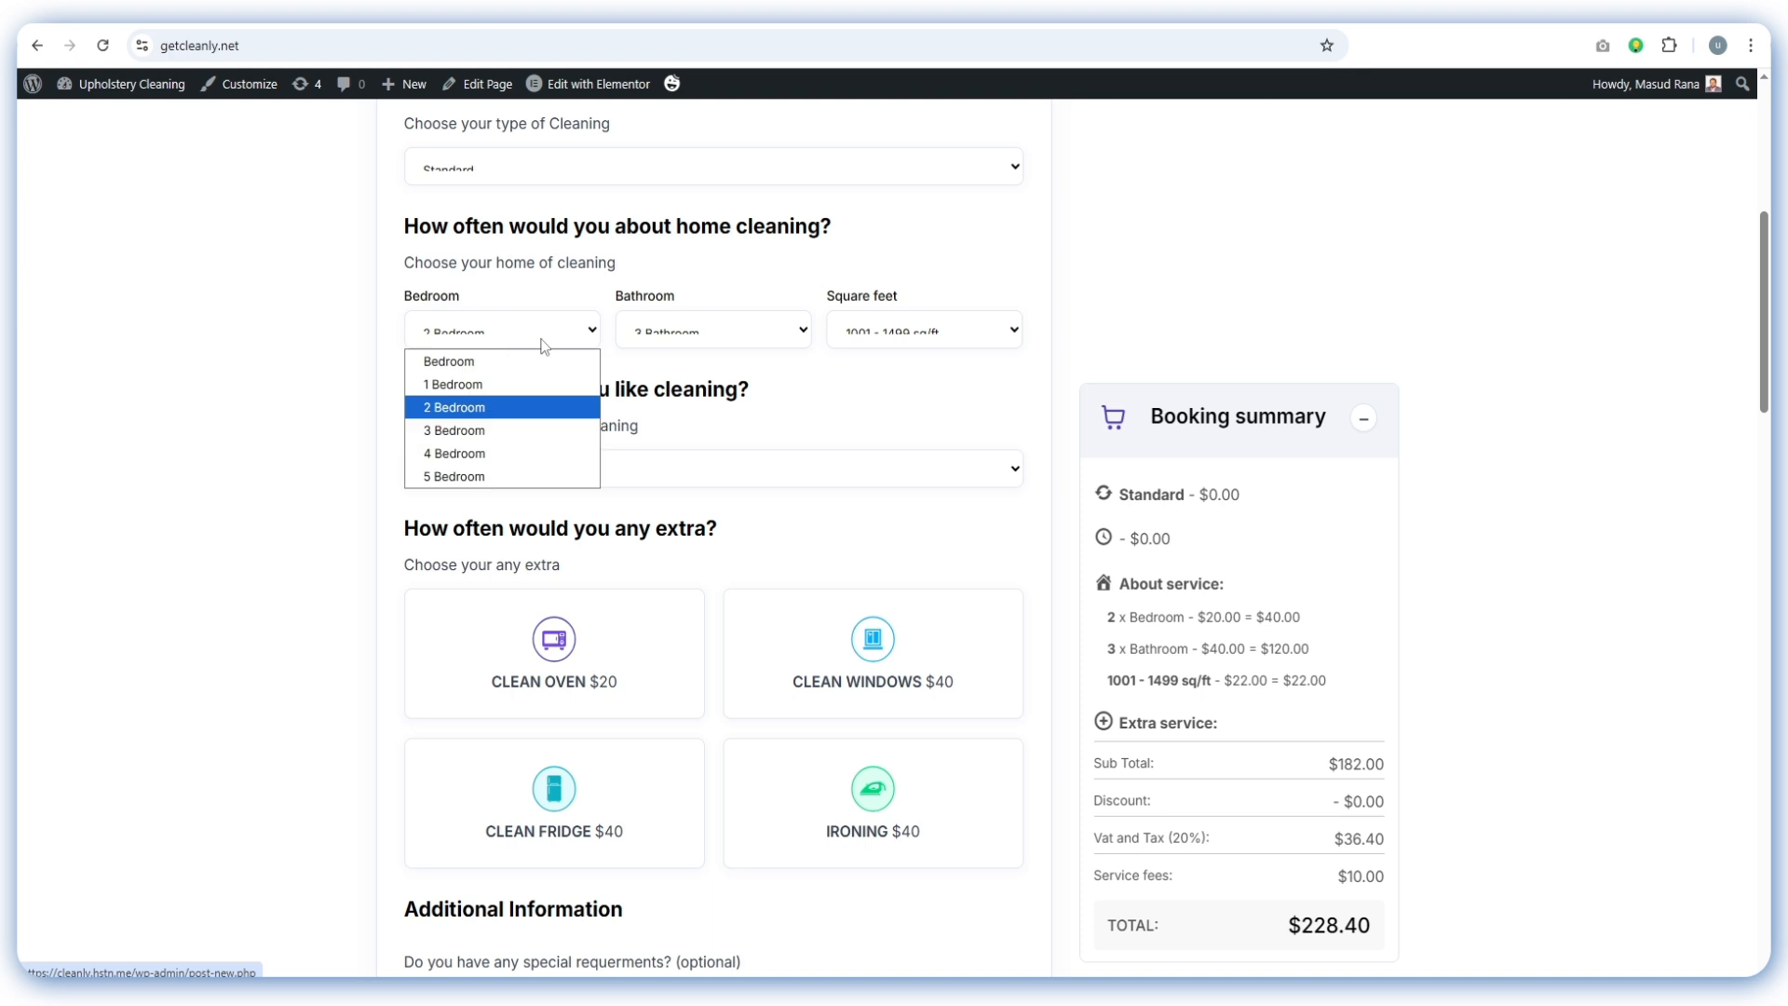
click(706, 341)
click(922, 340)
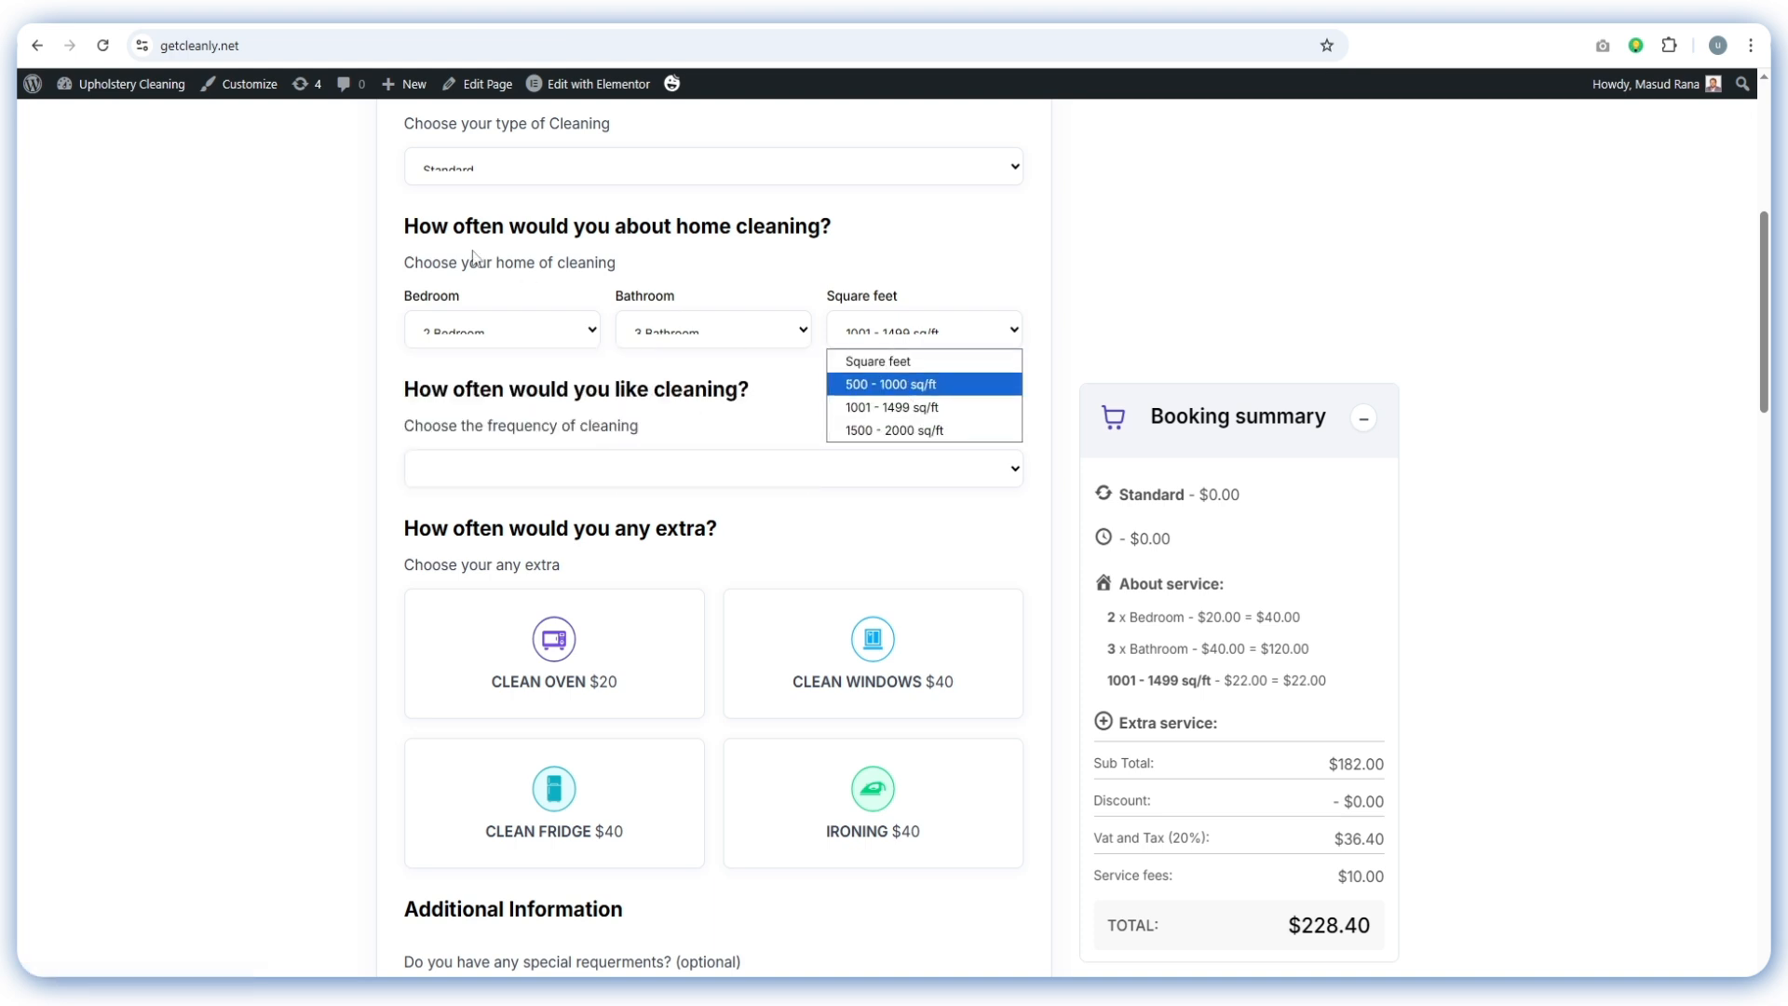
click(419, 235)
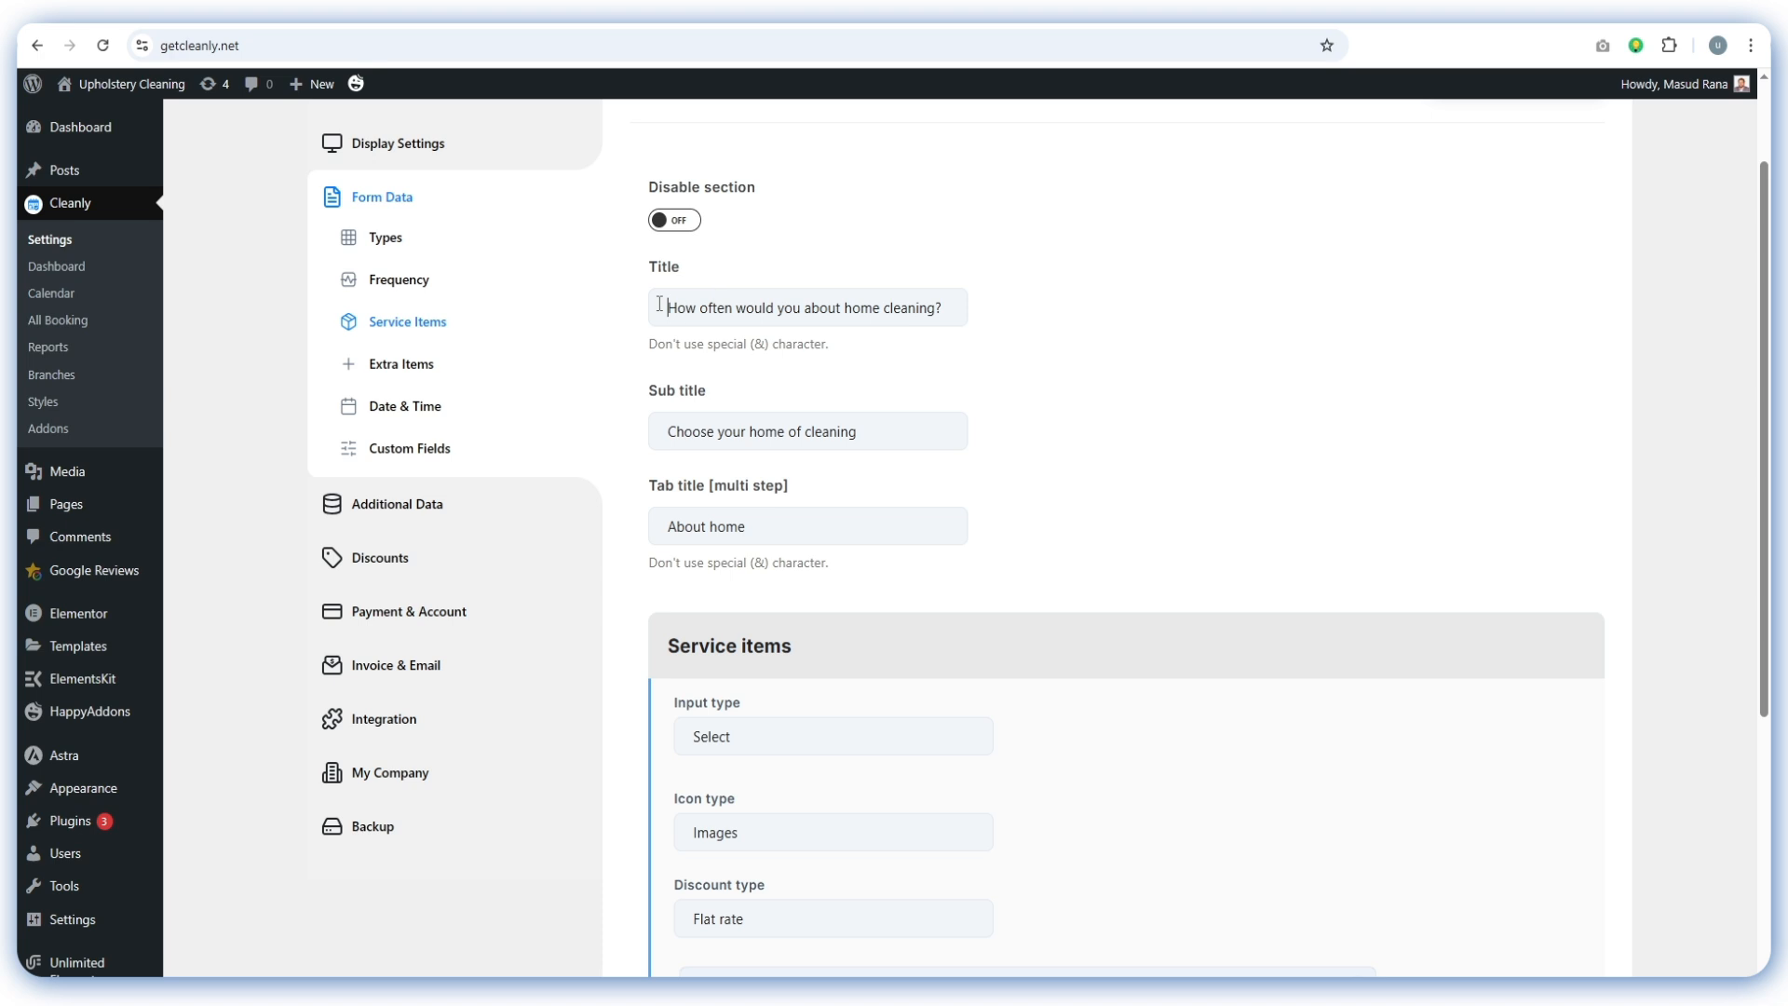
Review the service items' title, sub title and tab title, and try the disable section switch, leaving it off
drag(659, 304, 954, 317)
drag(683, 433, 931, 433)
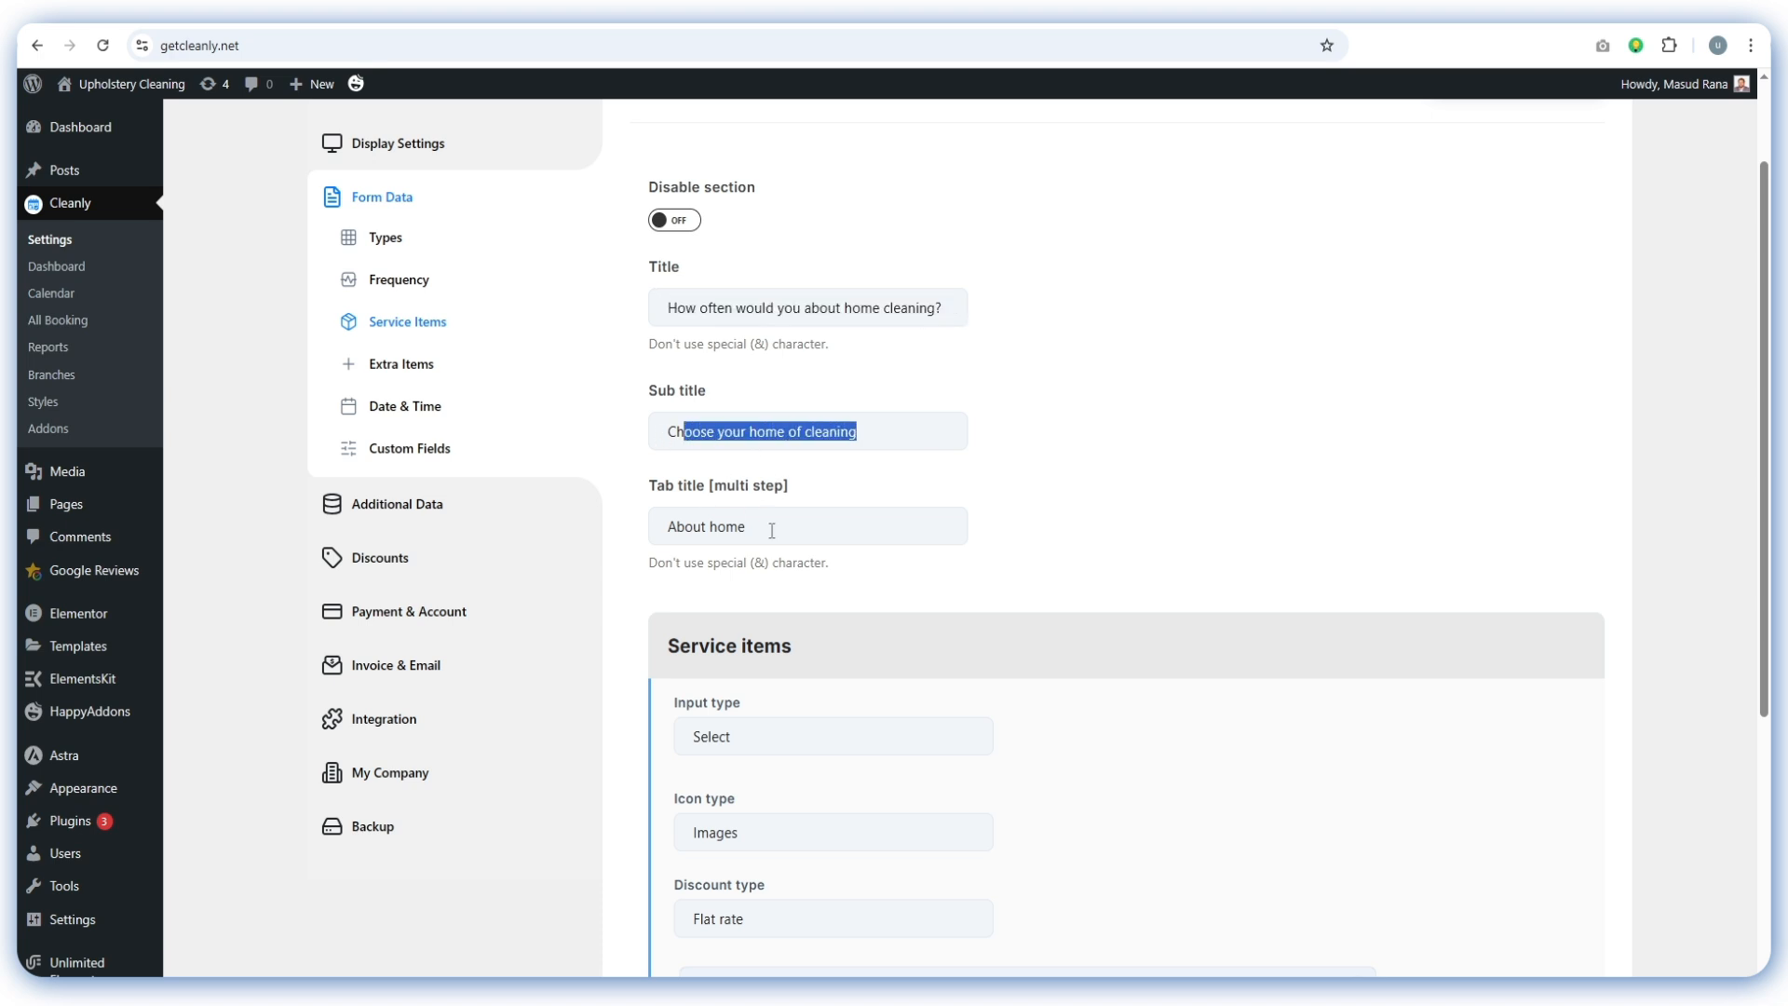
drag(772, 531, 635, 539)
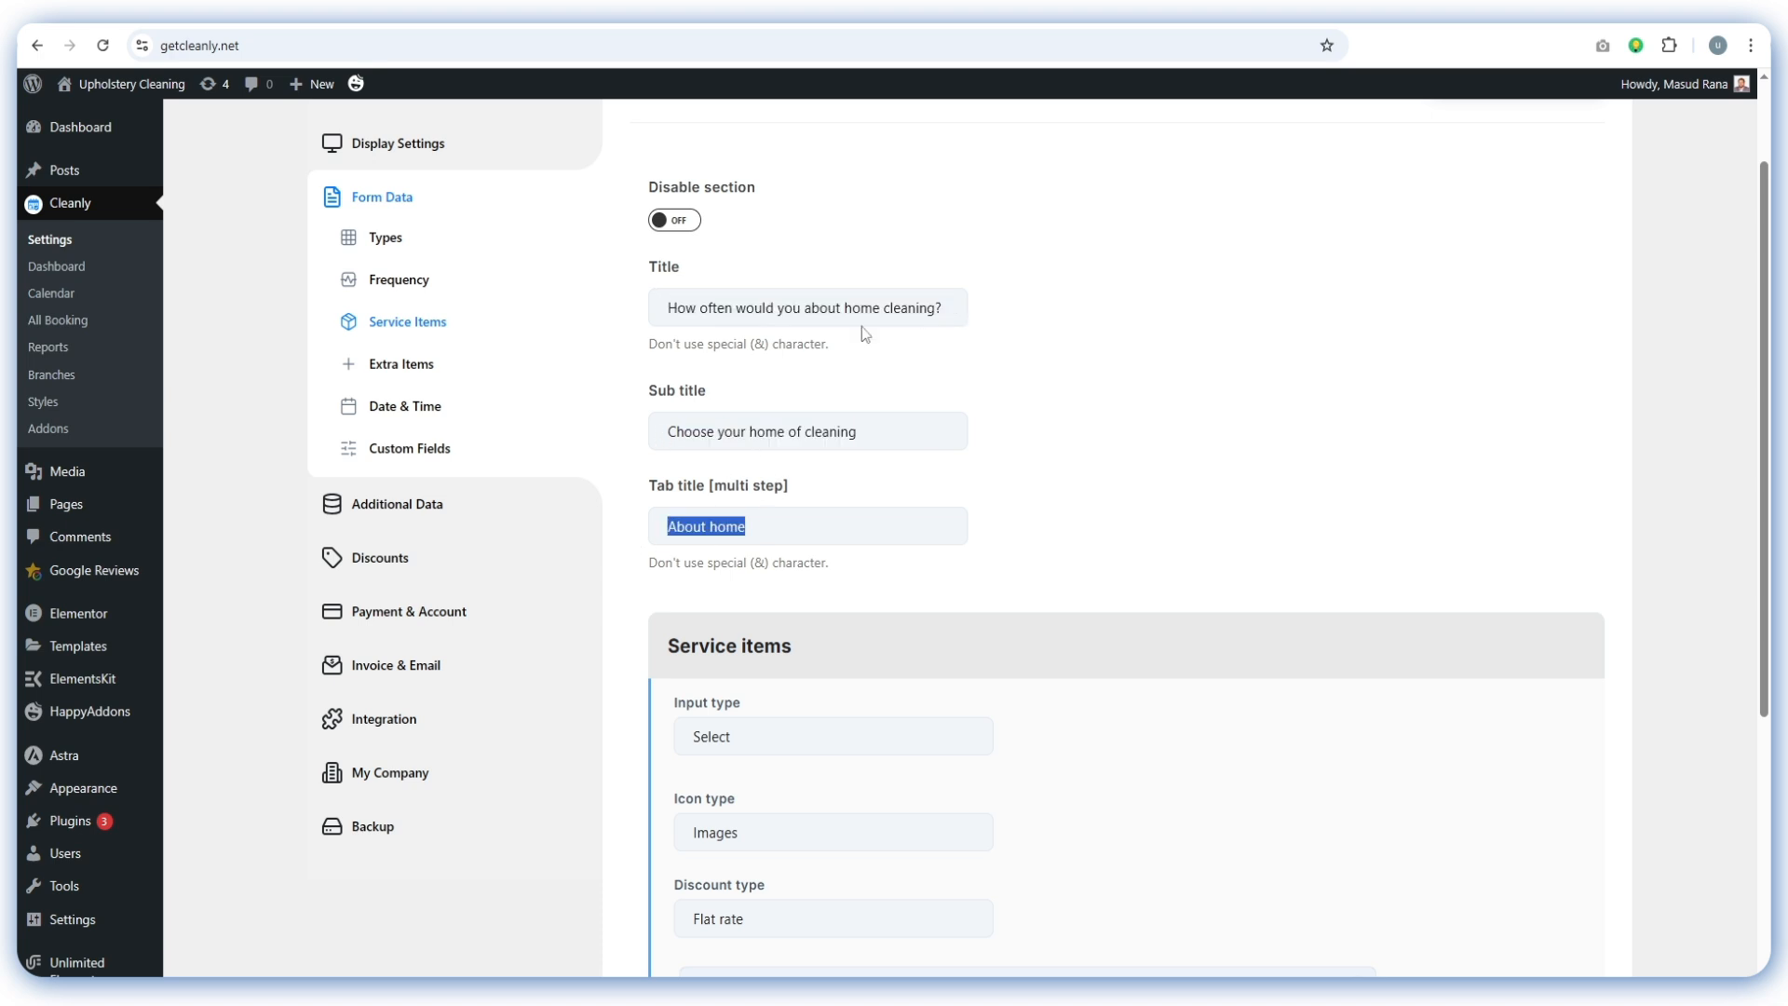
click(683, 224)
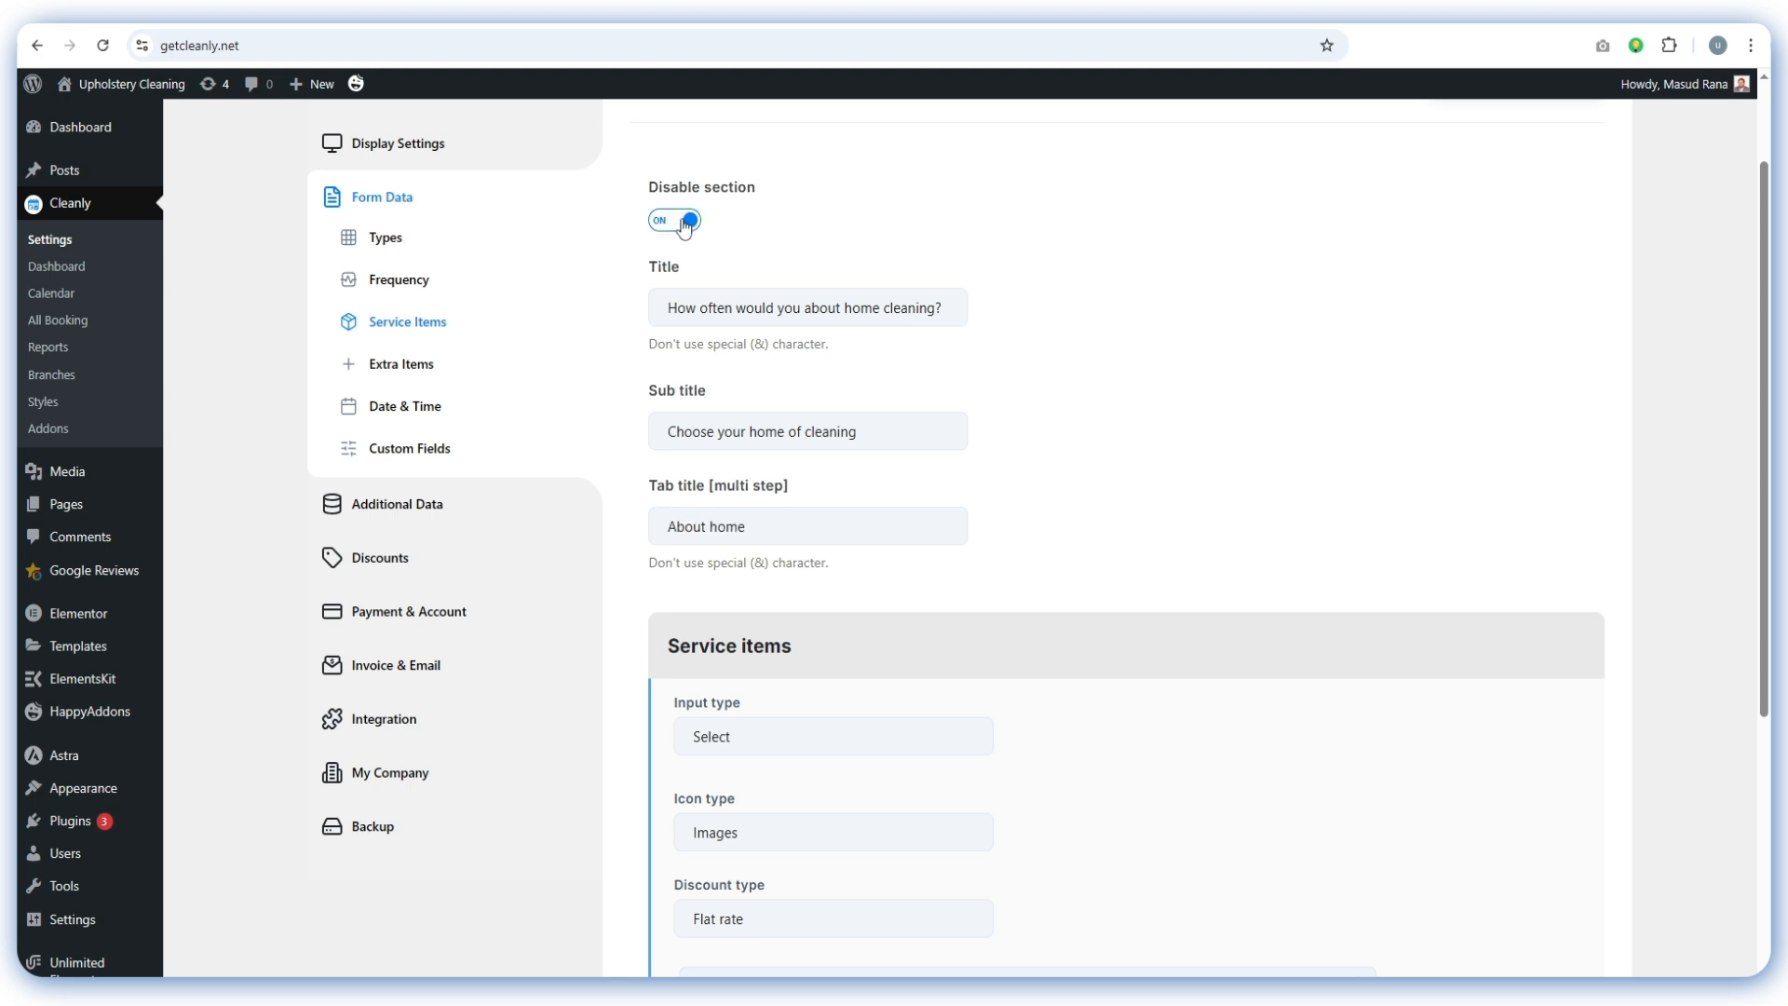
click(683, 223)
Check the service items' input type, and choose 4 Bedroom and 3 Bathroom in the booking page's selection fields
scroll(866, 267, down, 4)
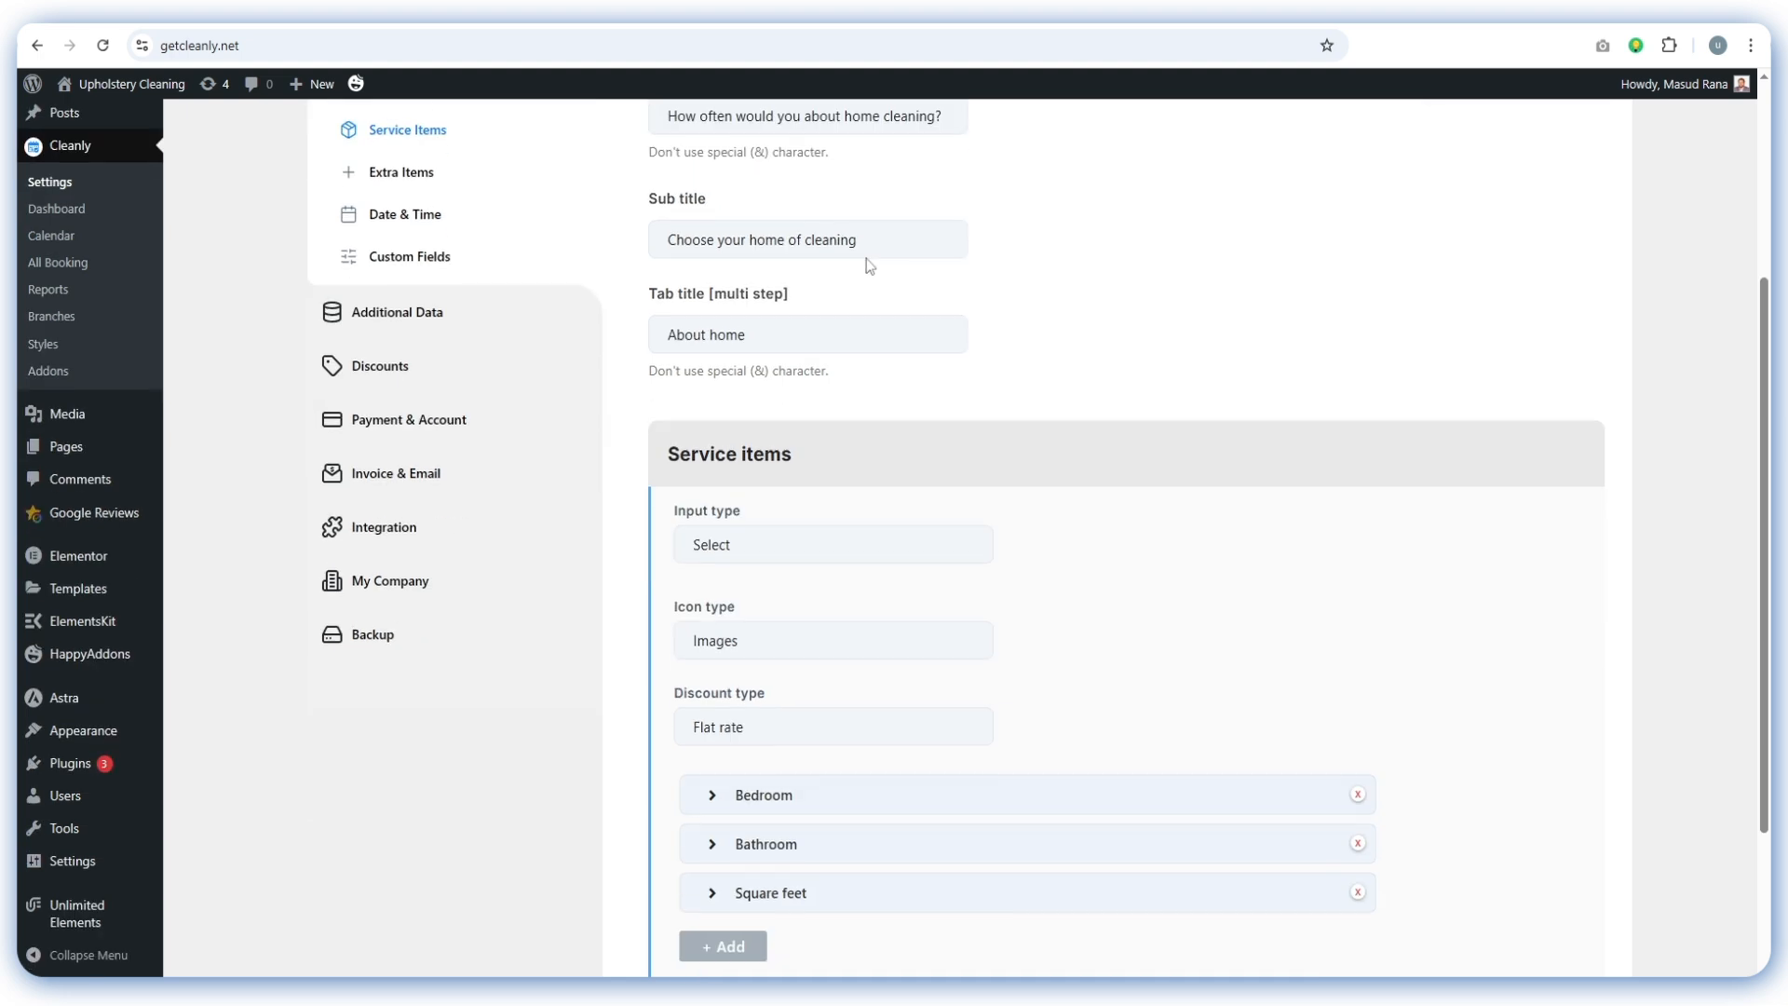
click(787, 353)
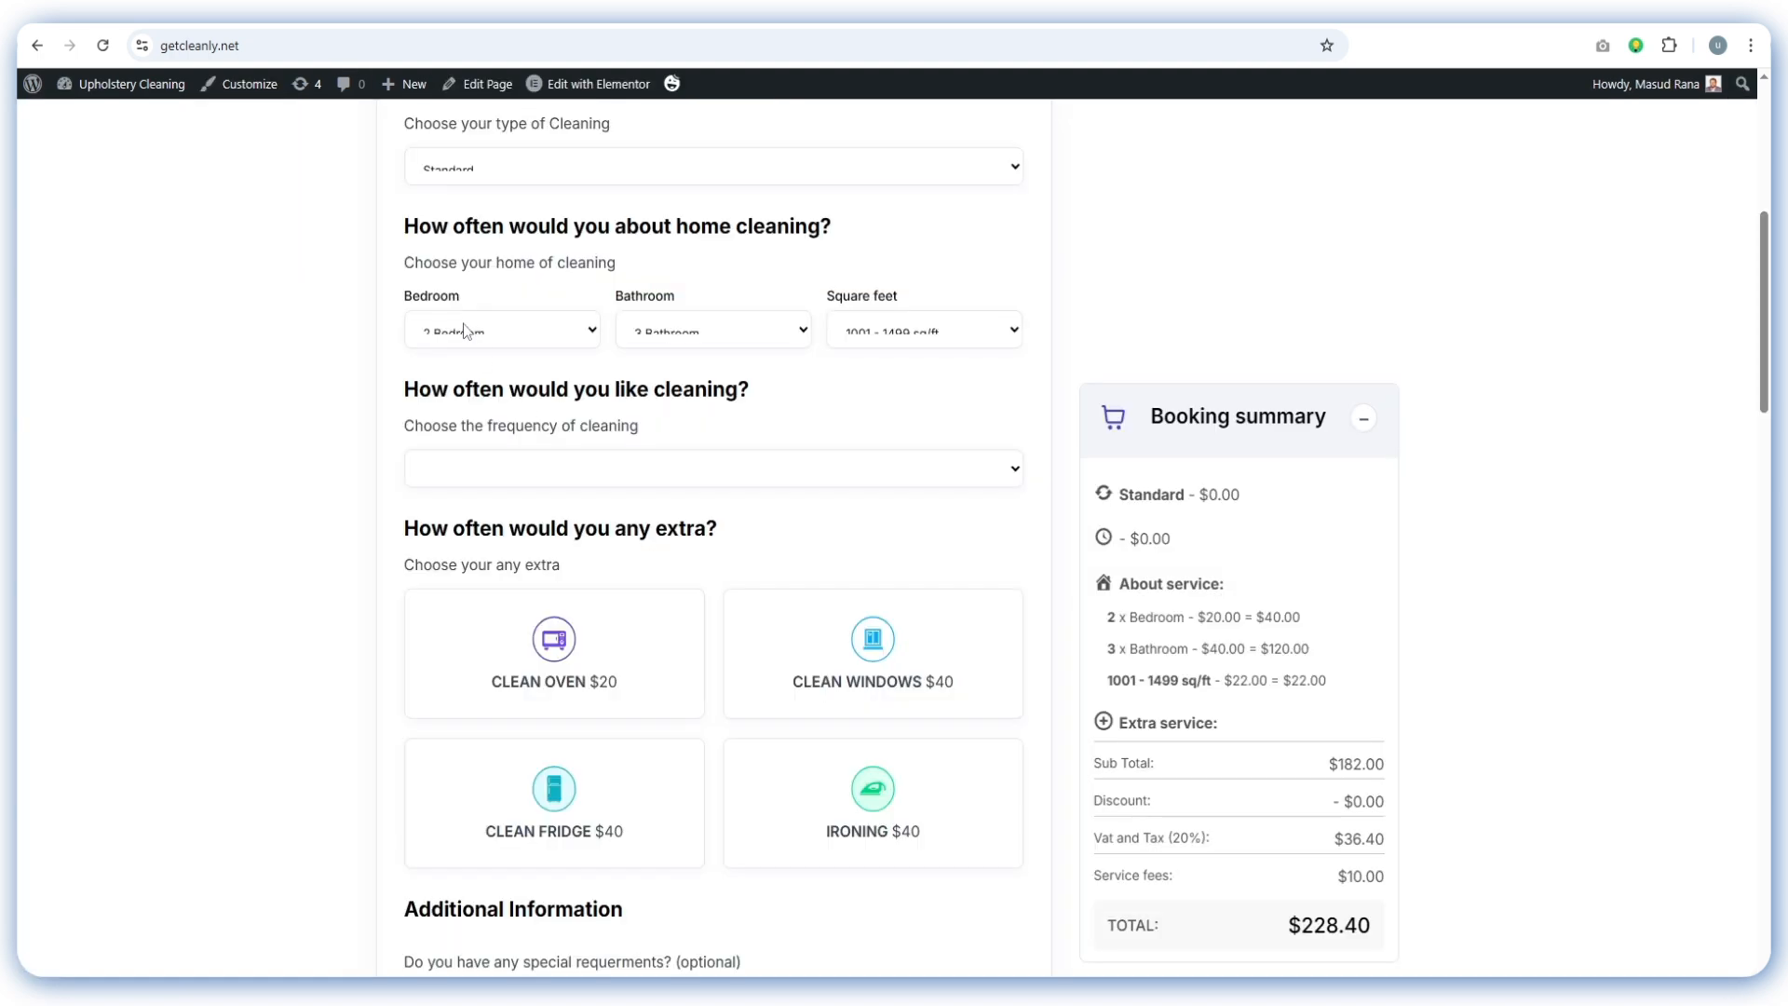
click(511, 334)
click(492, 461)
click(485, 343)
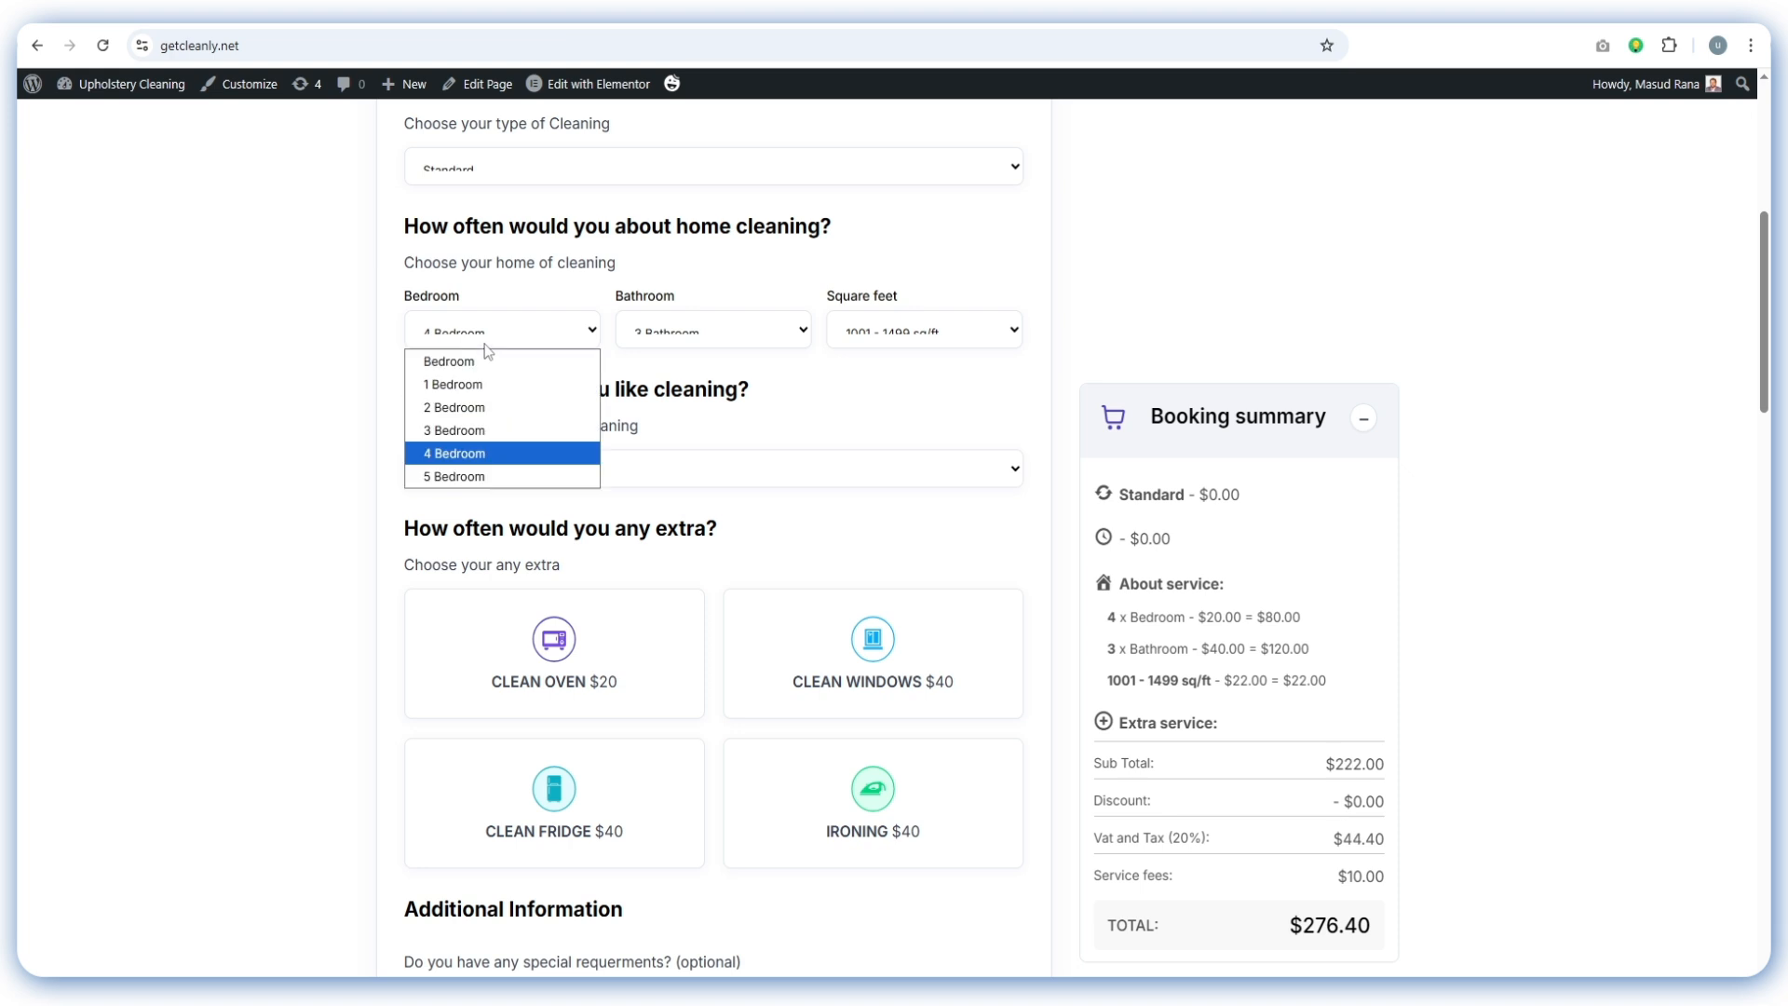
click(726, 326)
click(710, 434)
click(888, 344)
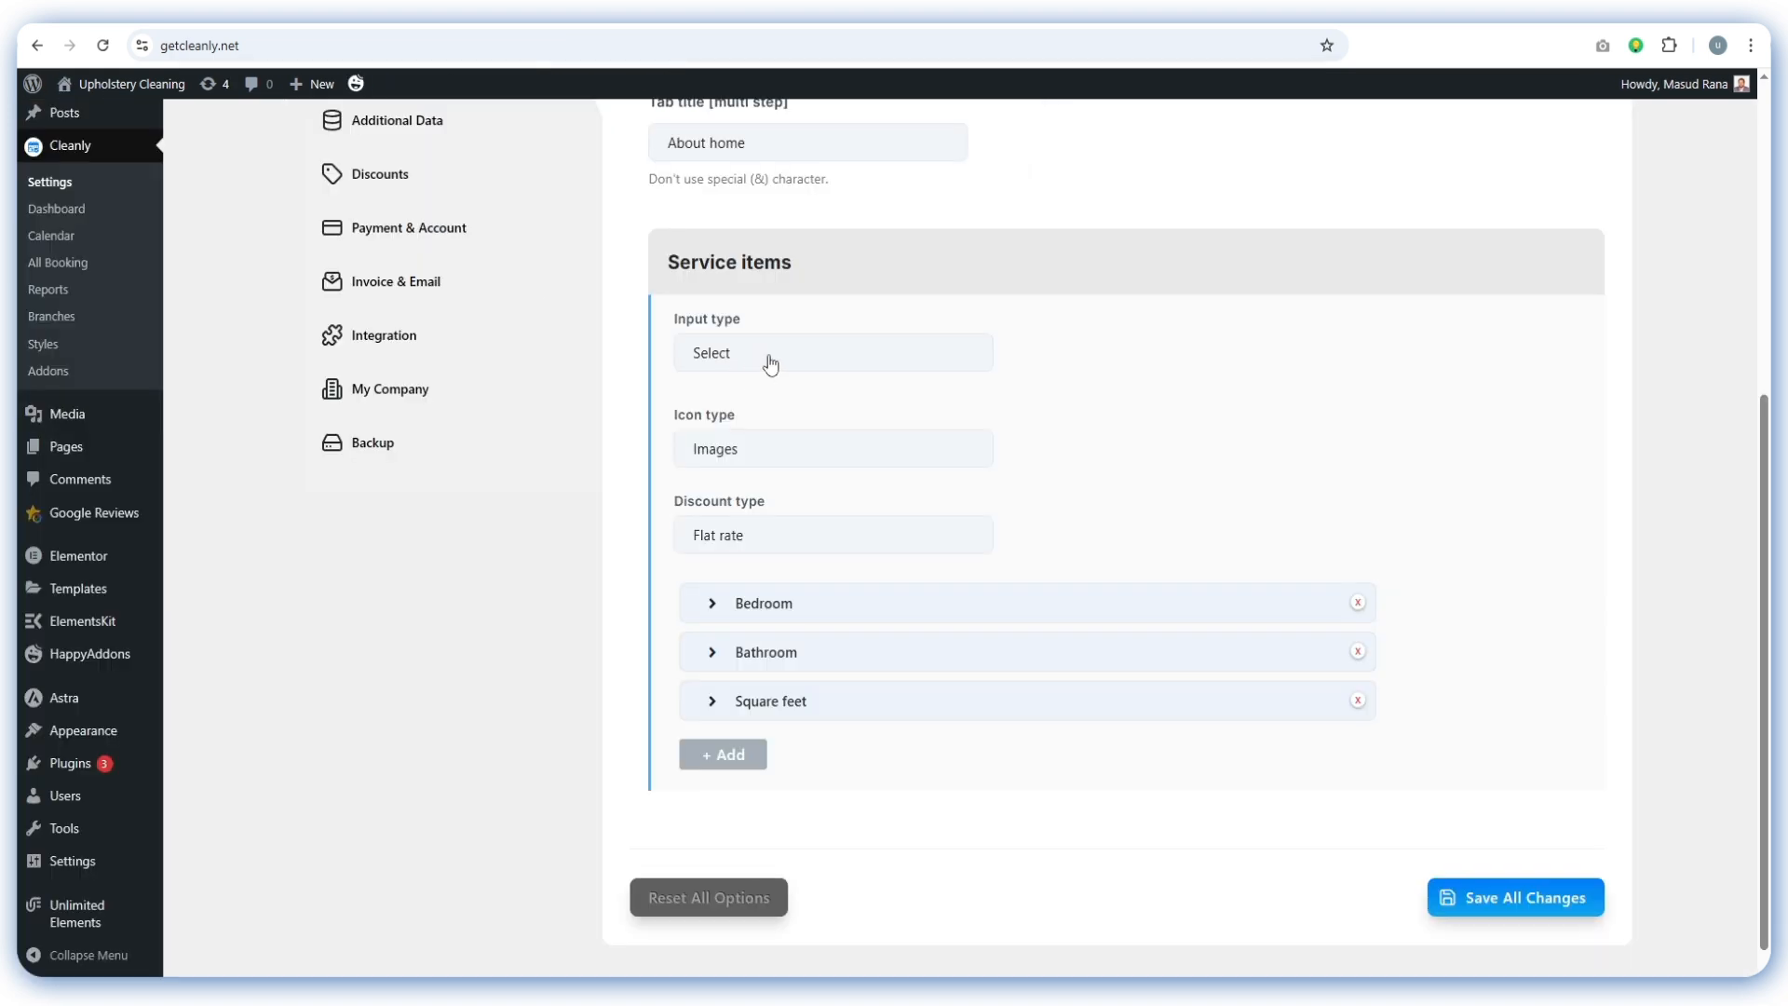
Review the input type and icon type choices of the service items, keeping Select and Images
click(770, 360)
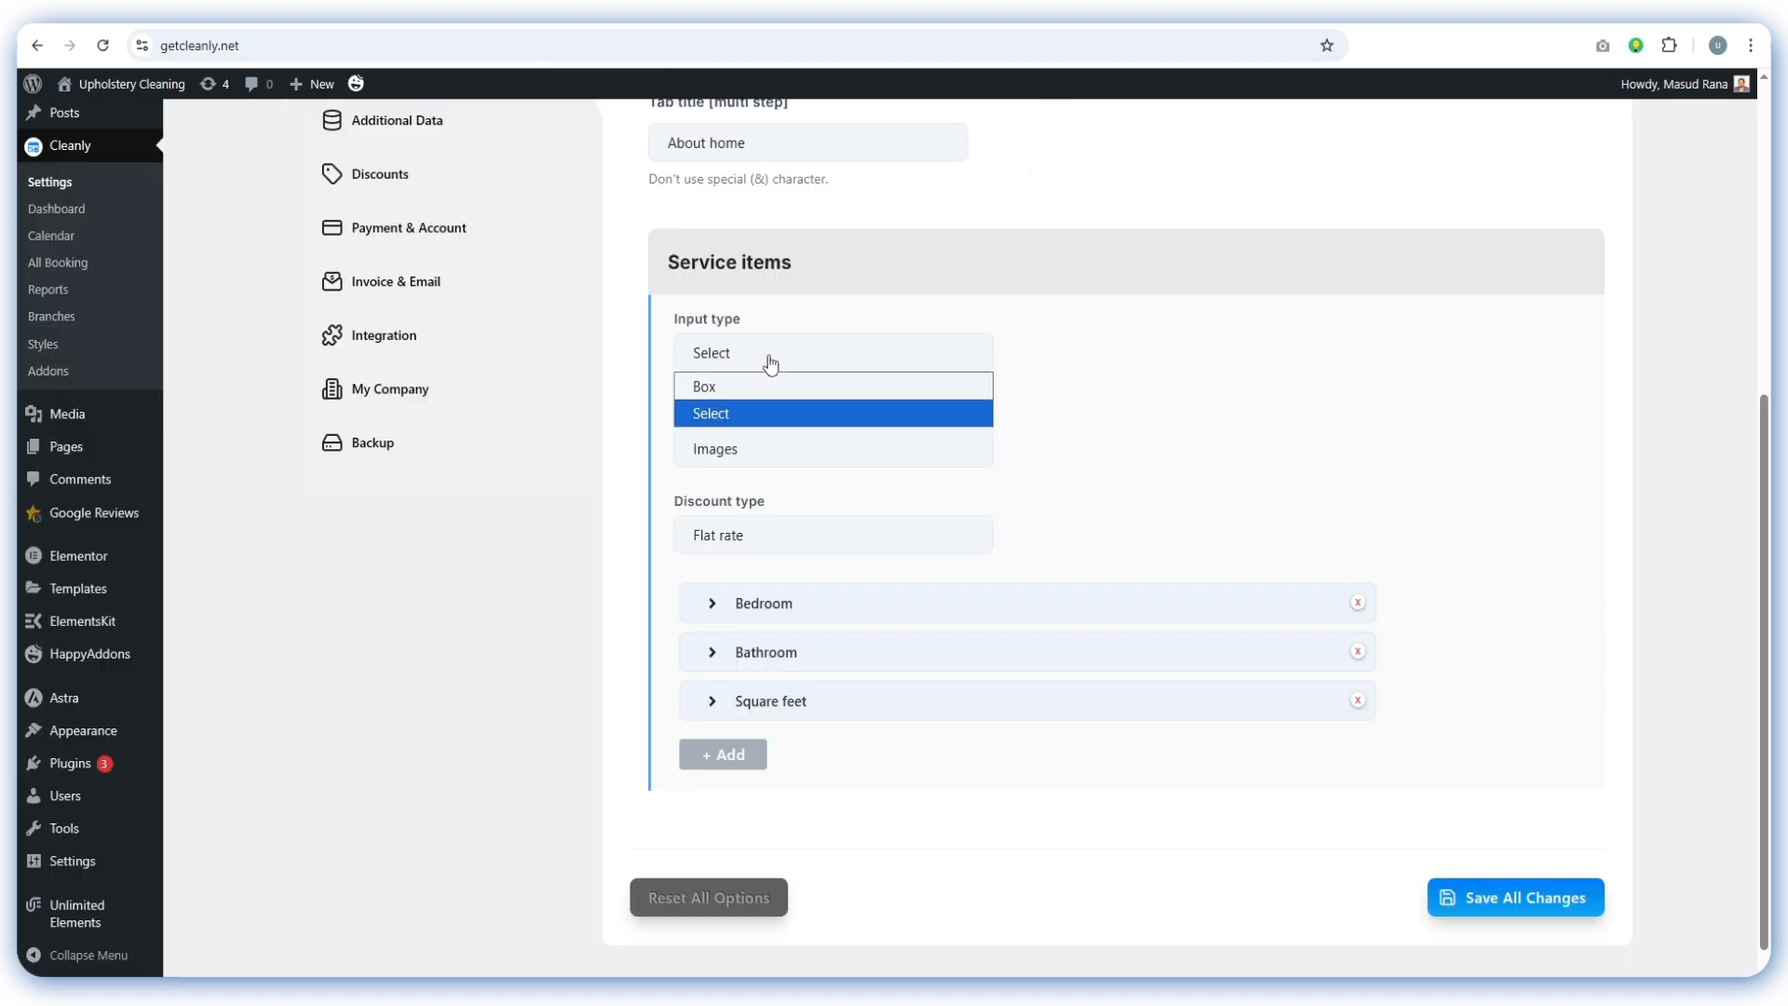
click(731, 412)
click(759, 451)
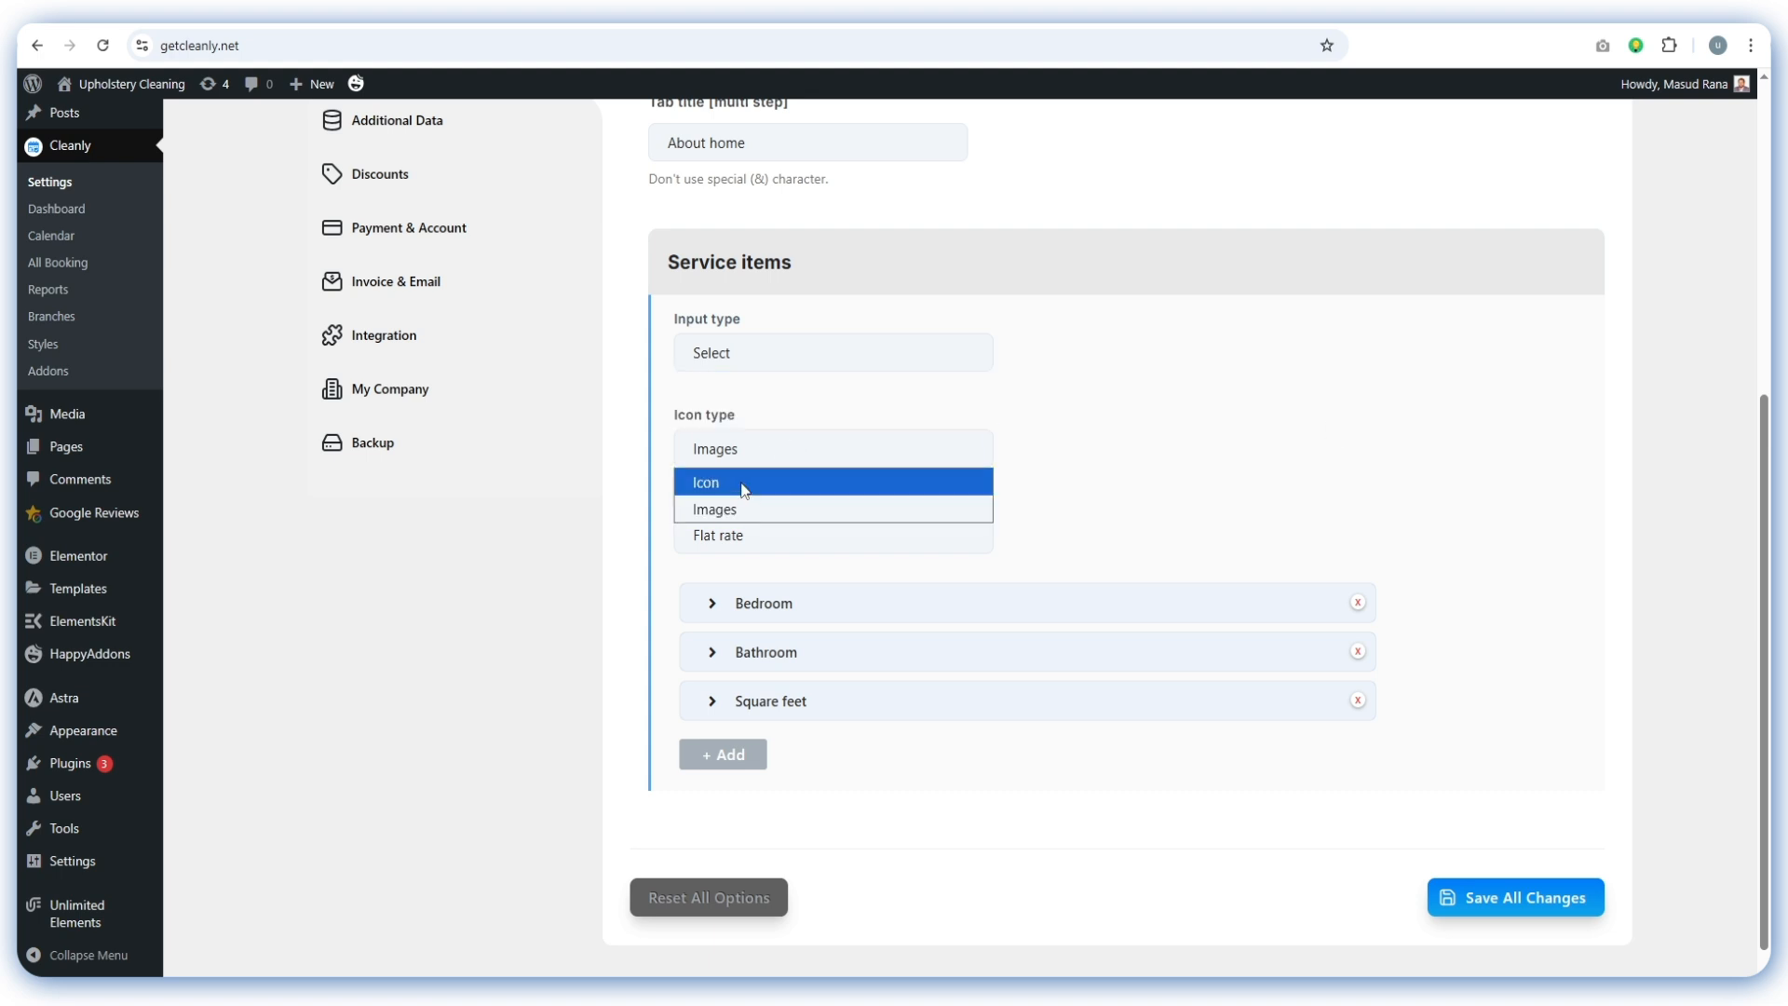
click(1129, 429)
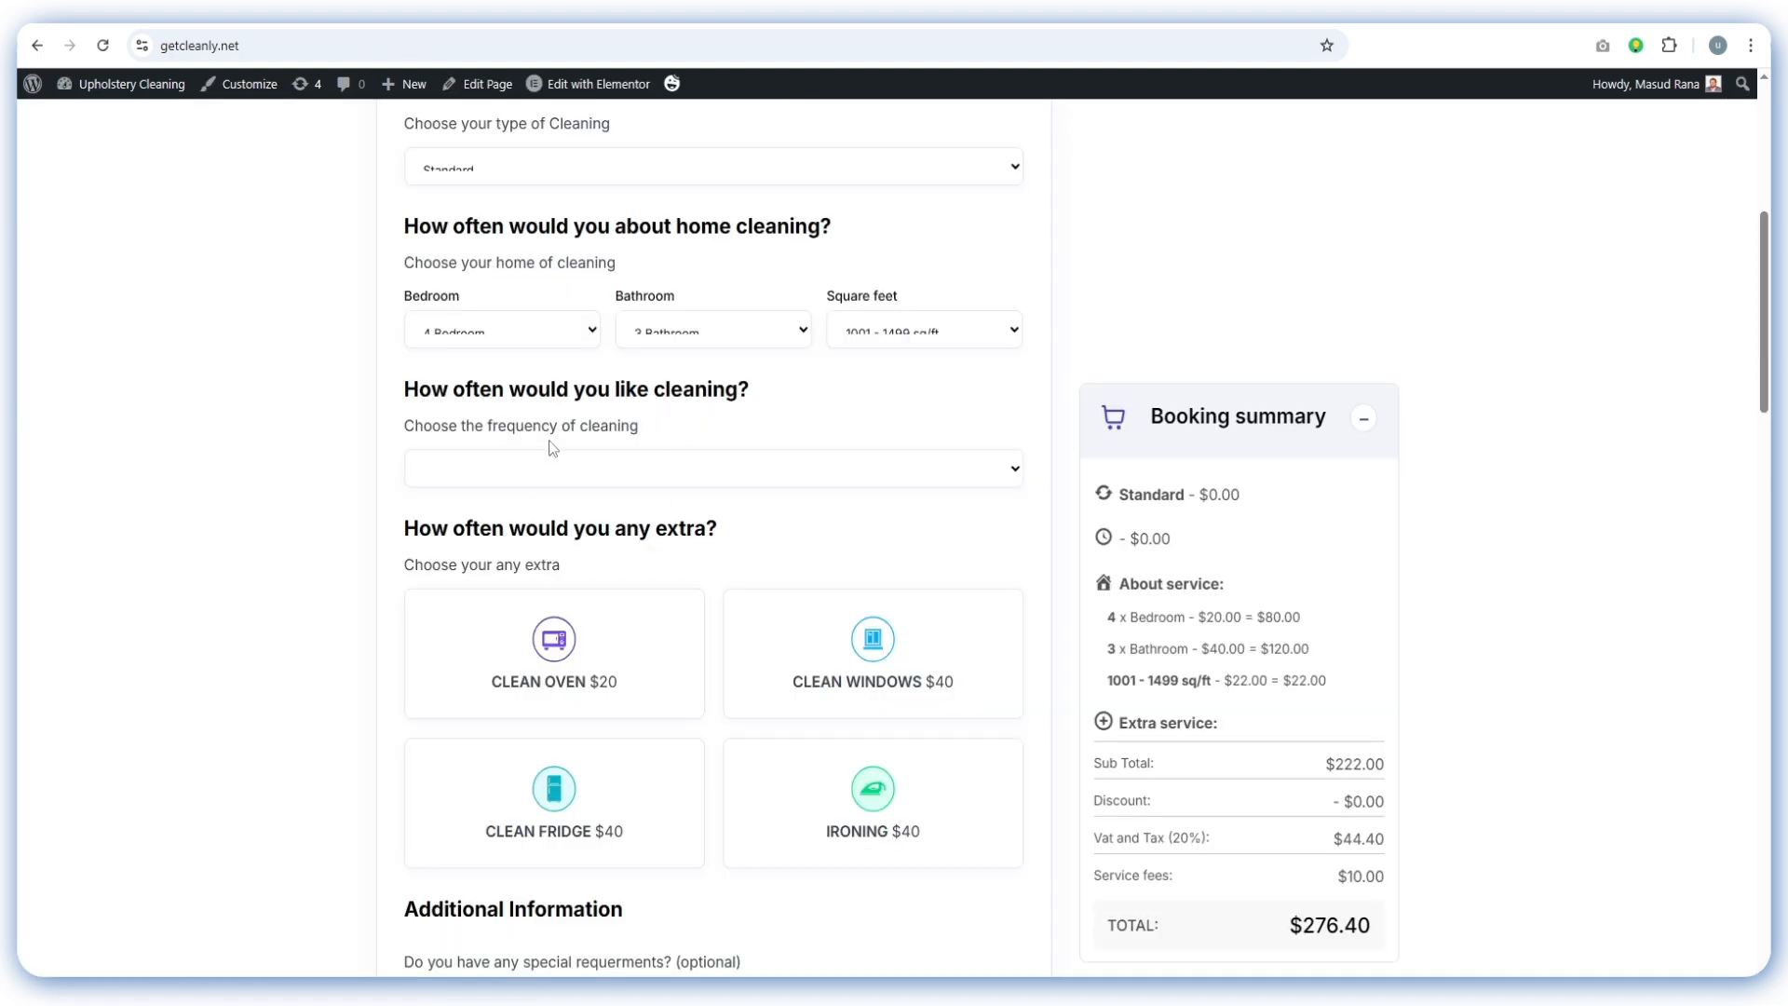
scroll(553, 448, up, 2)
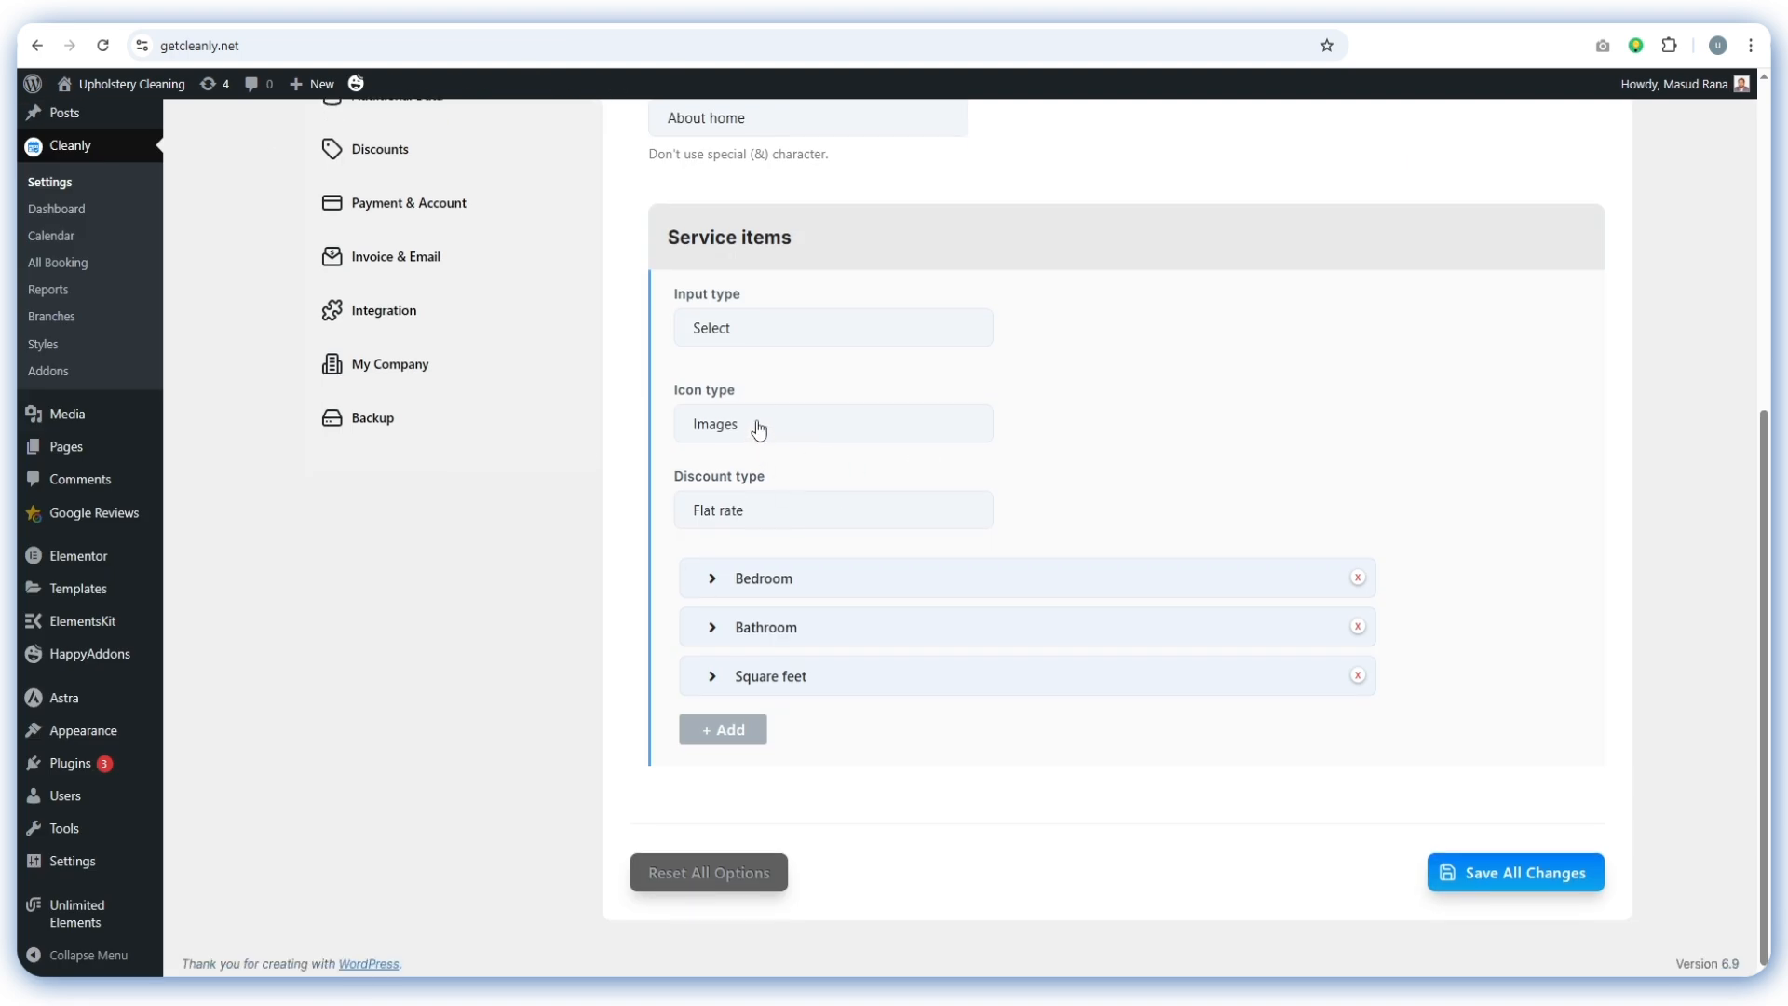
Try the Percentage (%) discount type for the service items and return it to Flat rate
click(769, 516)
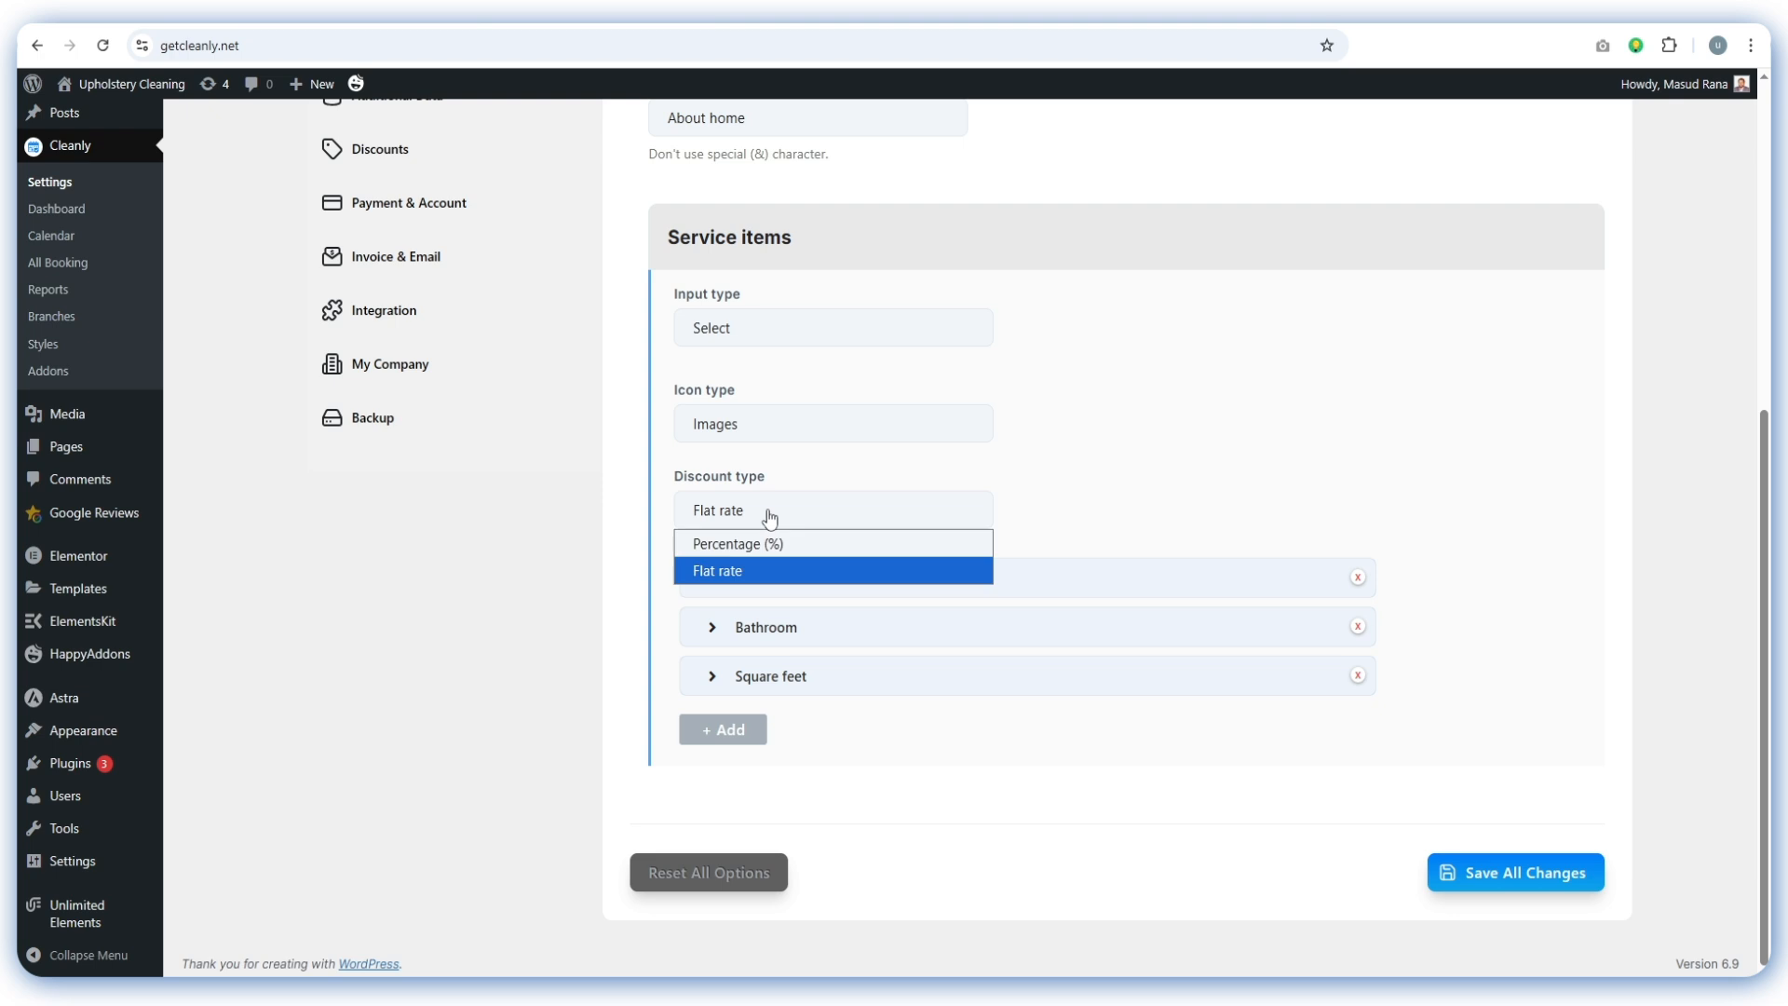
click(771, 544)
click(762, 517)
click(730, 570)
click(802, 508)
click(802, 508)
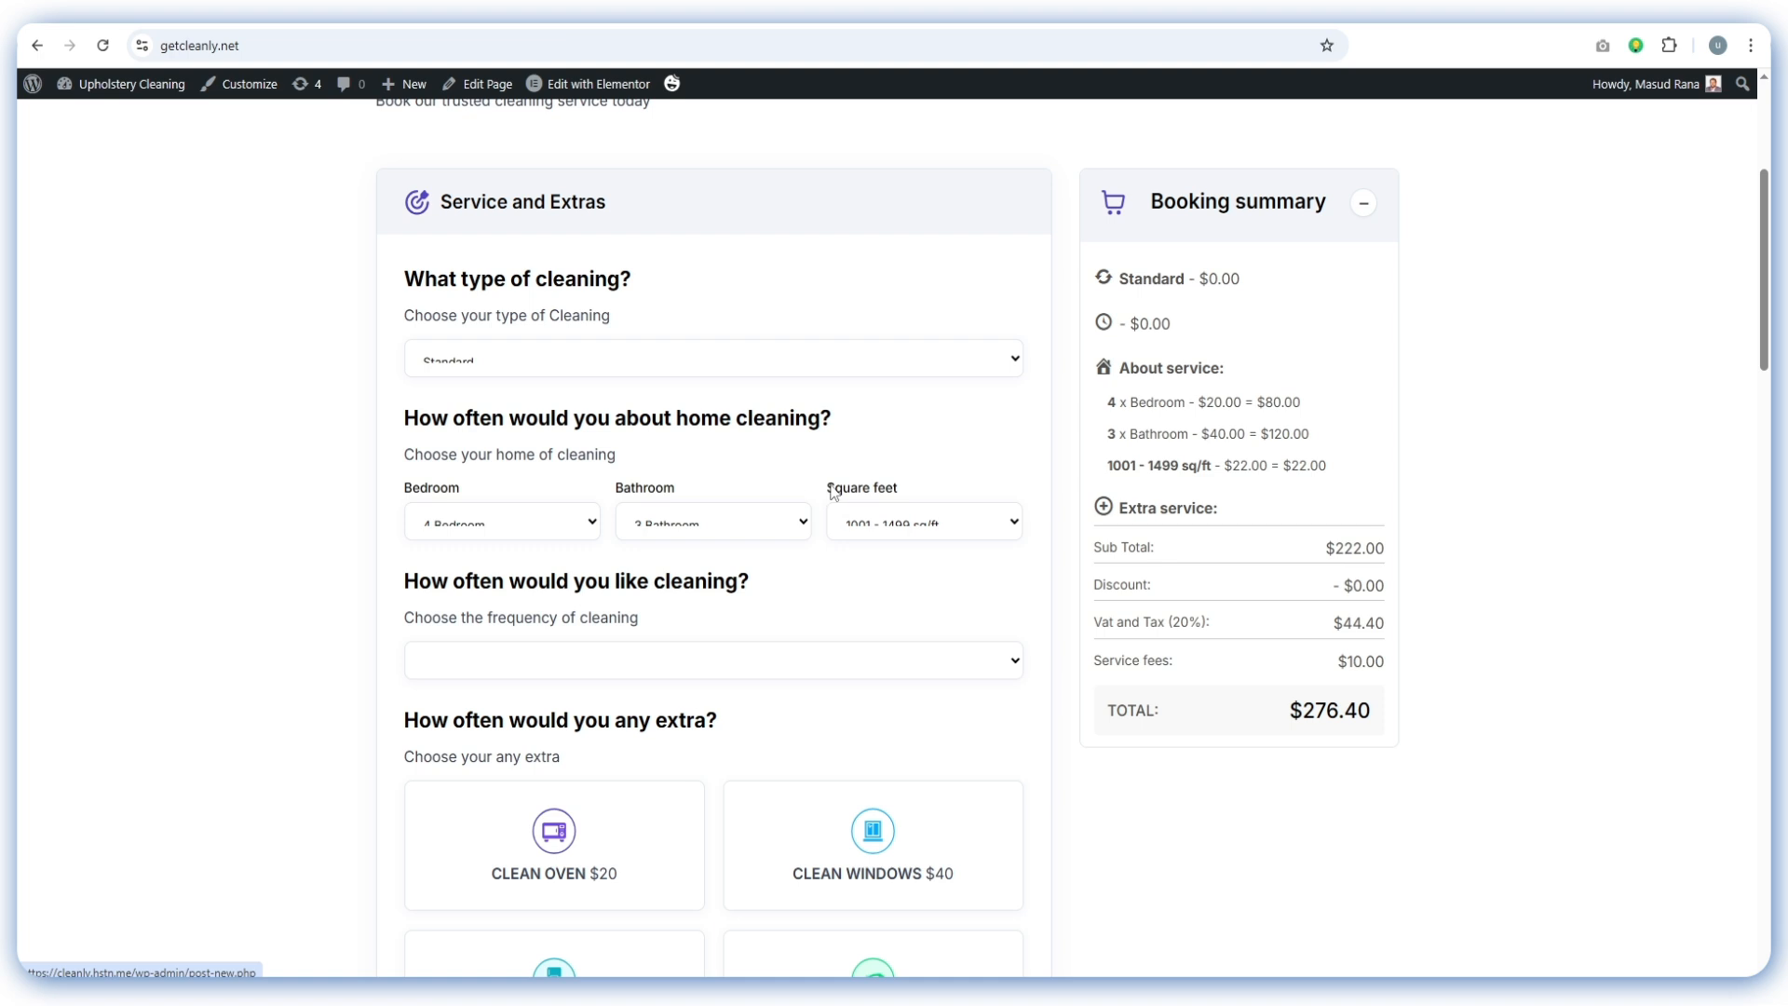
Expand the Bedroom service item and examine its unique ID and max value, comparing them with the bedroom choices on the booking page
click(494, 525)
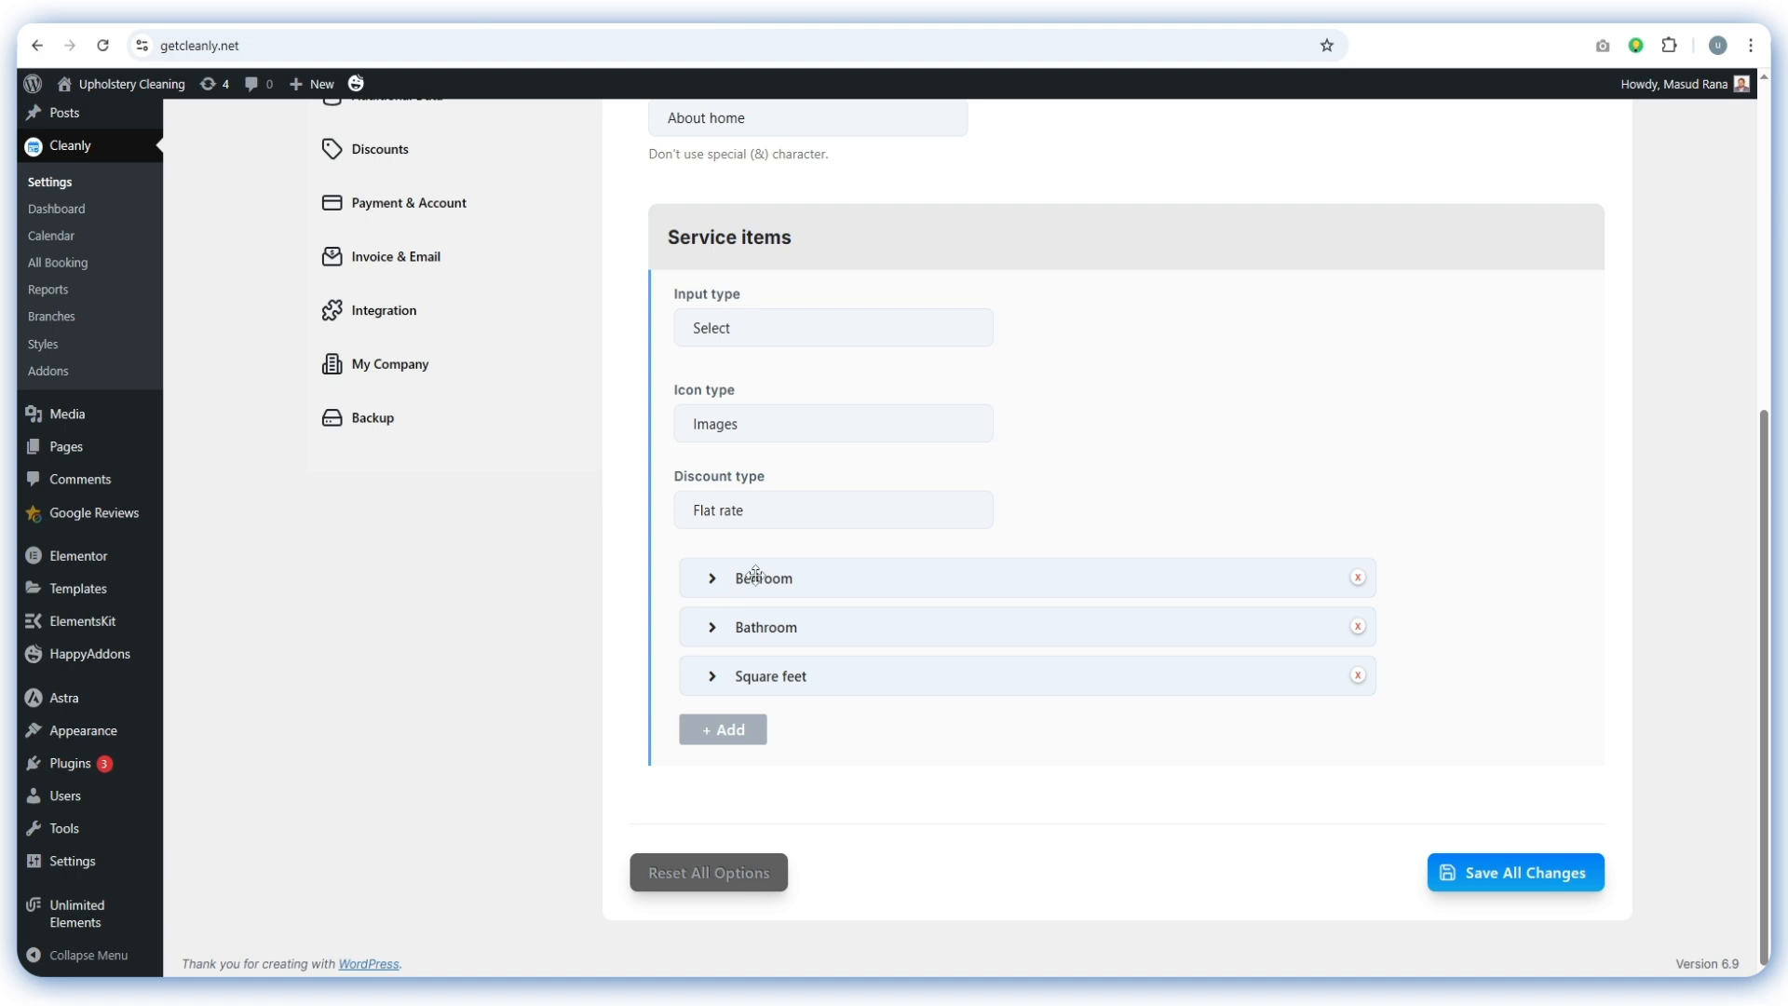
click(717, 582)
scroll(816, 498, down, 2)
scroll(816, 500, down, 3)
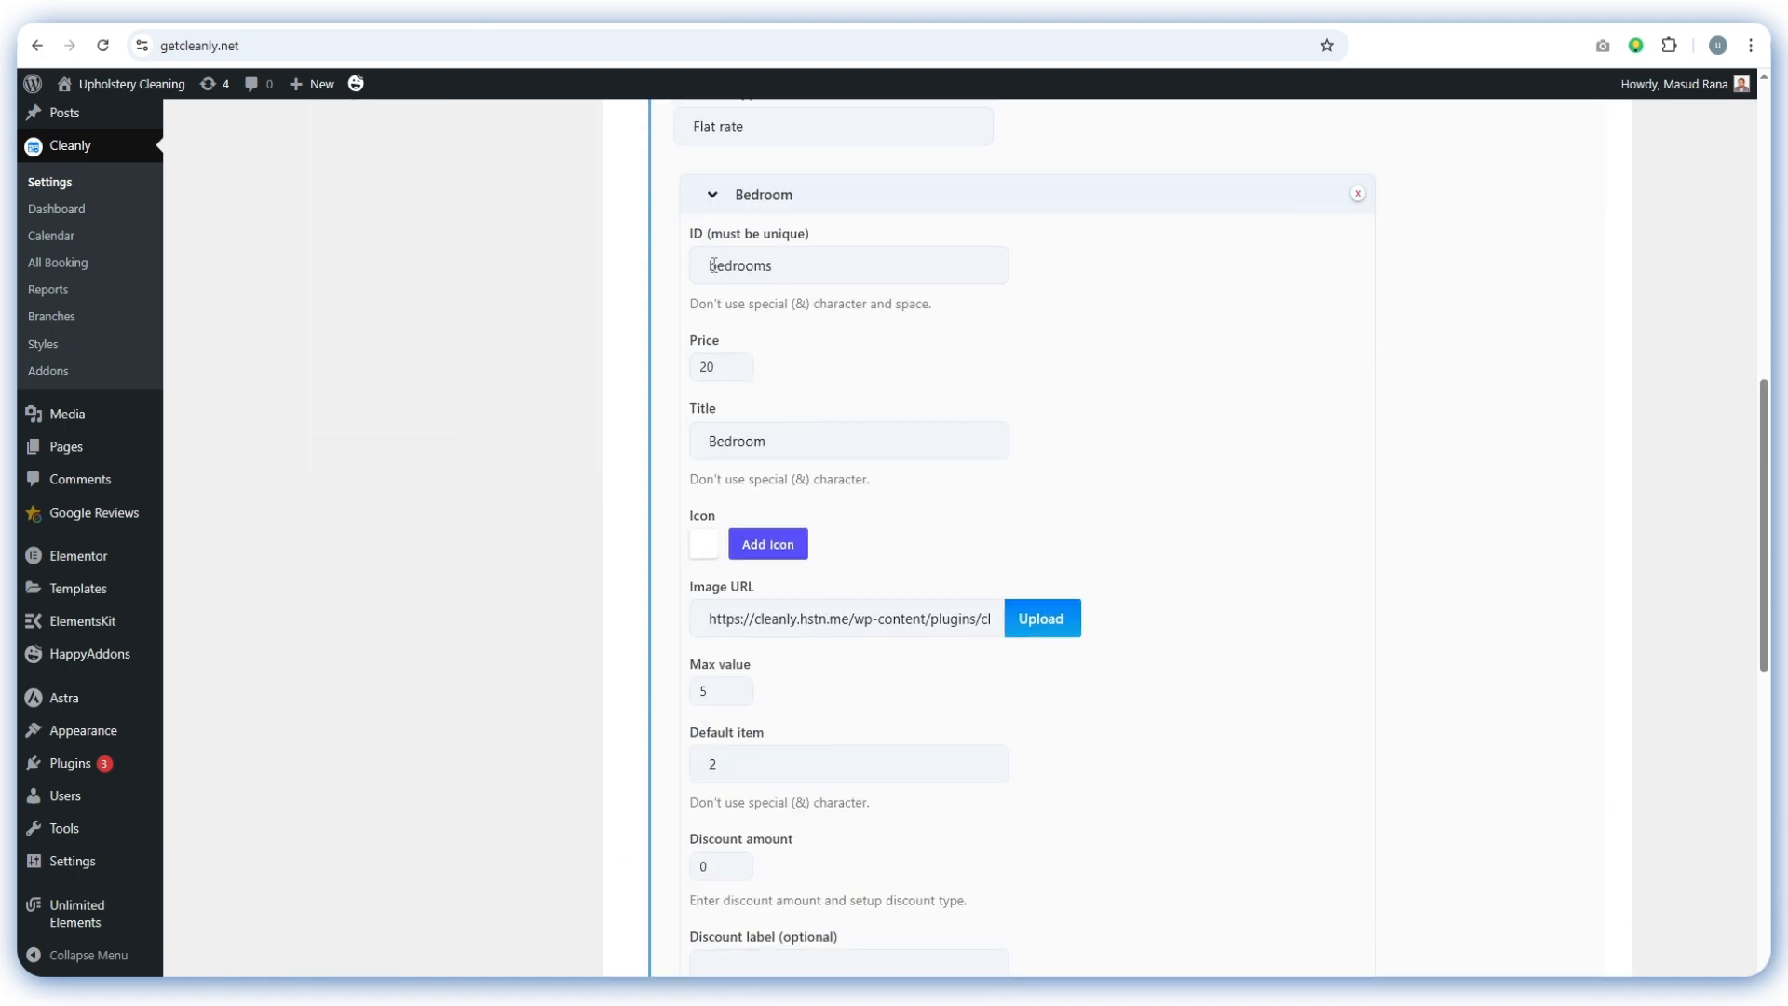
double_click(738, 267)
click(746, 268)
double_click(745, 268)
scroll(724, 499, down, 2)
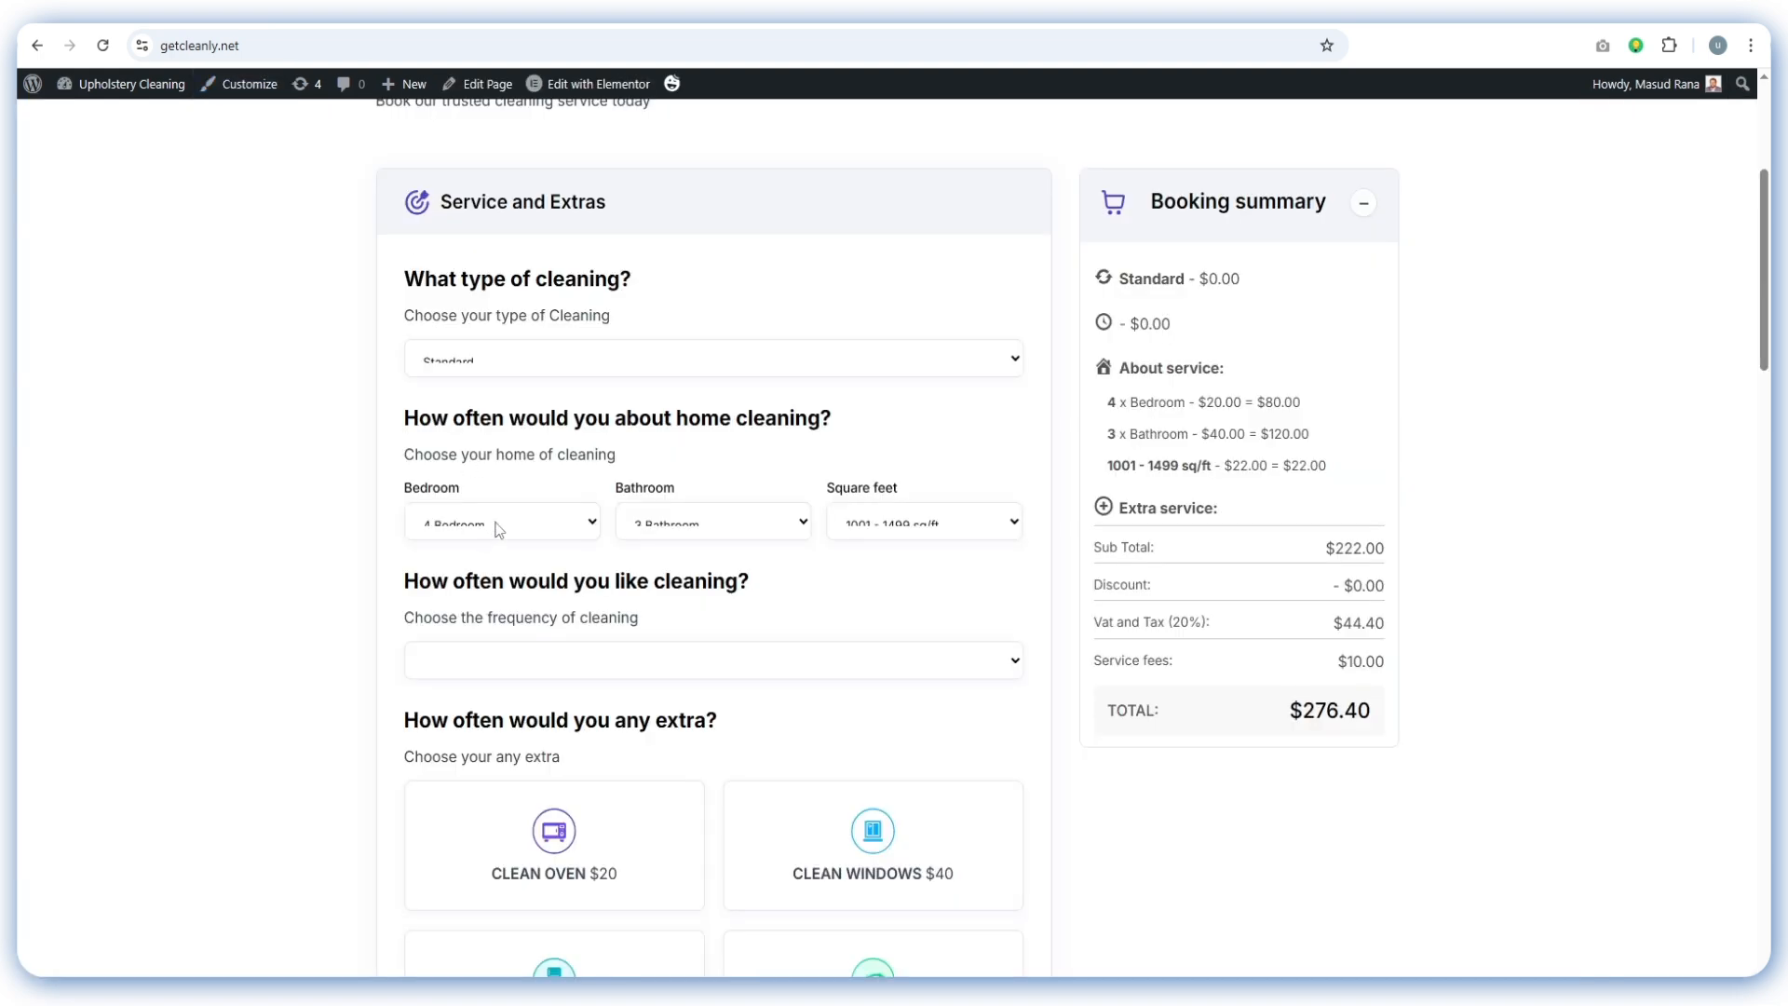
click(498, 530)
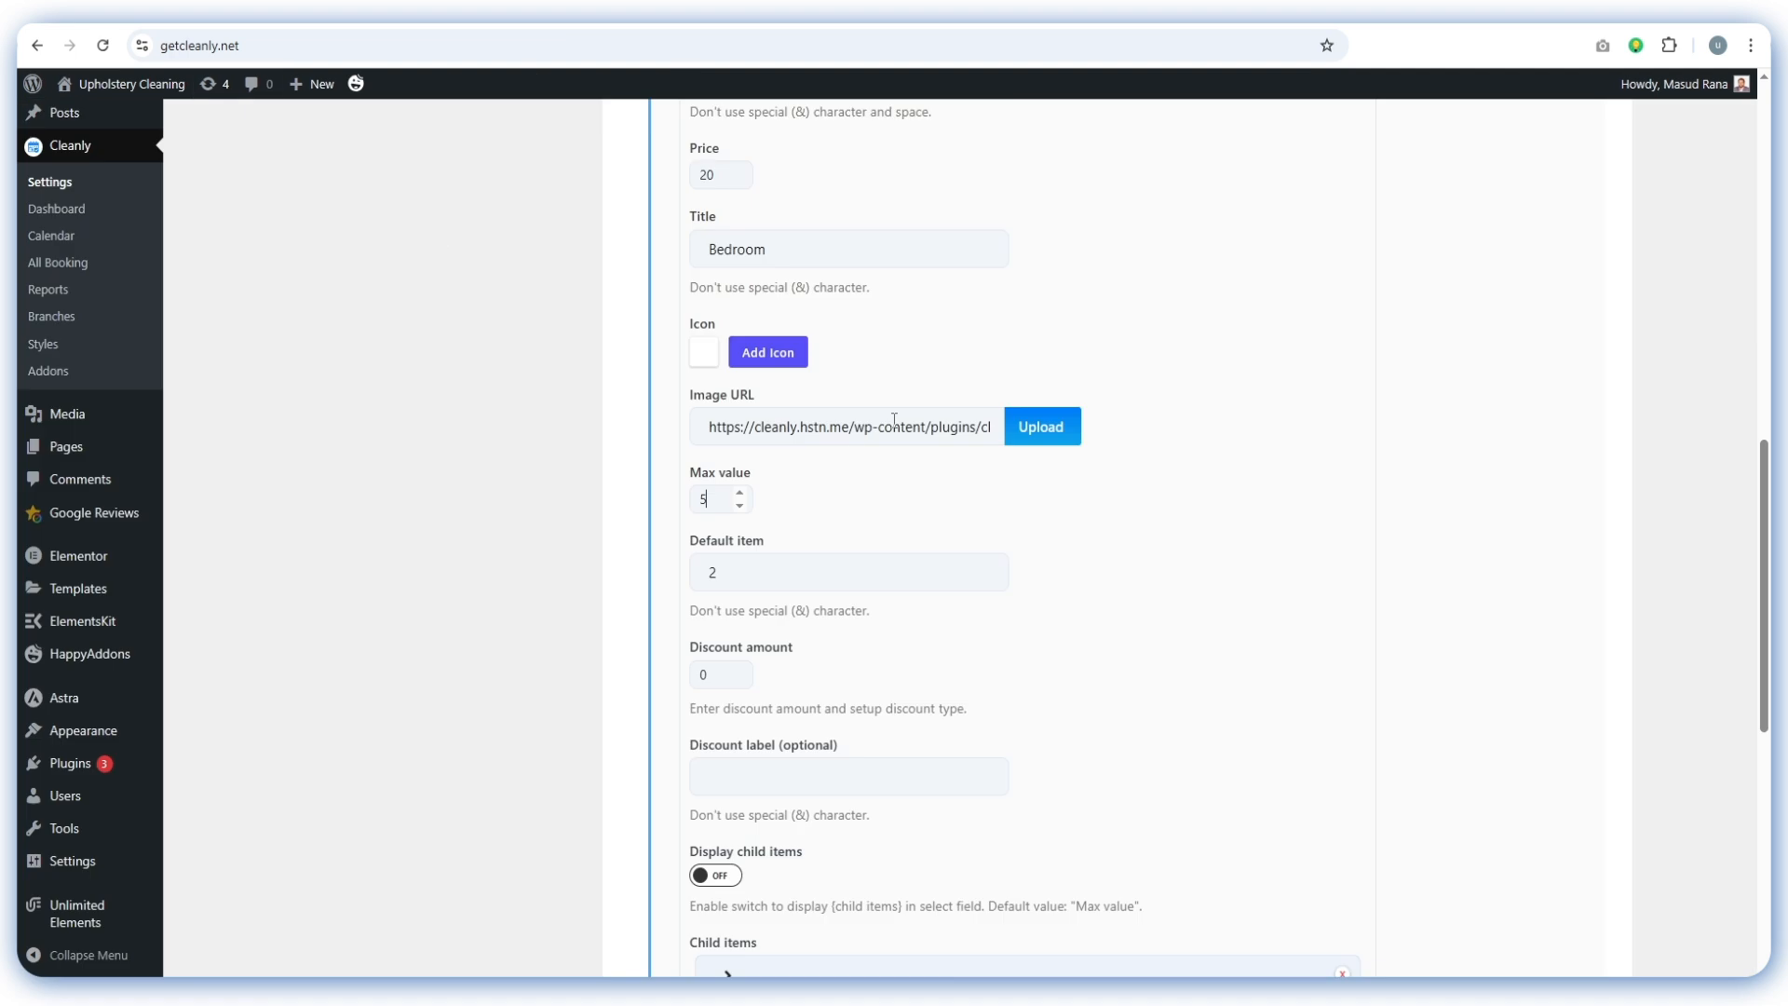
Choose 2 Bedroom on the booking page and check the Bedroom item's default item and discount amount settings
scroll(818, 403, down, 3)
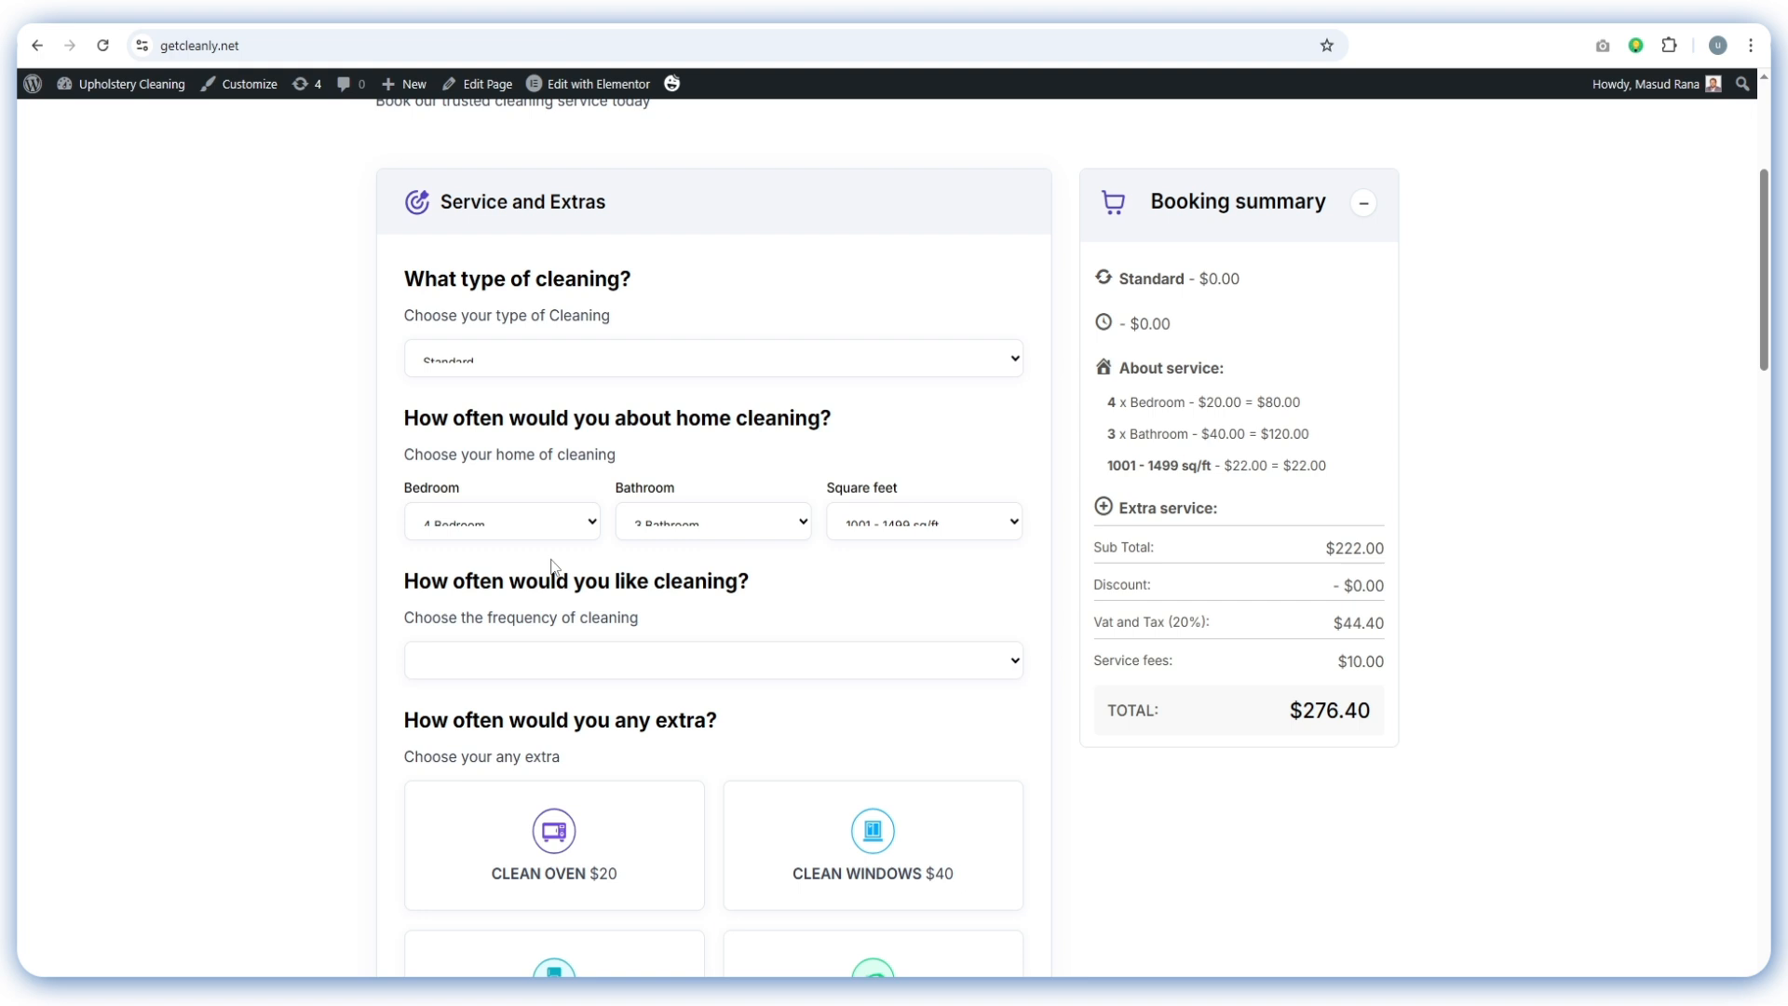
click(454, 522)
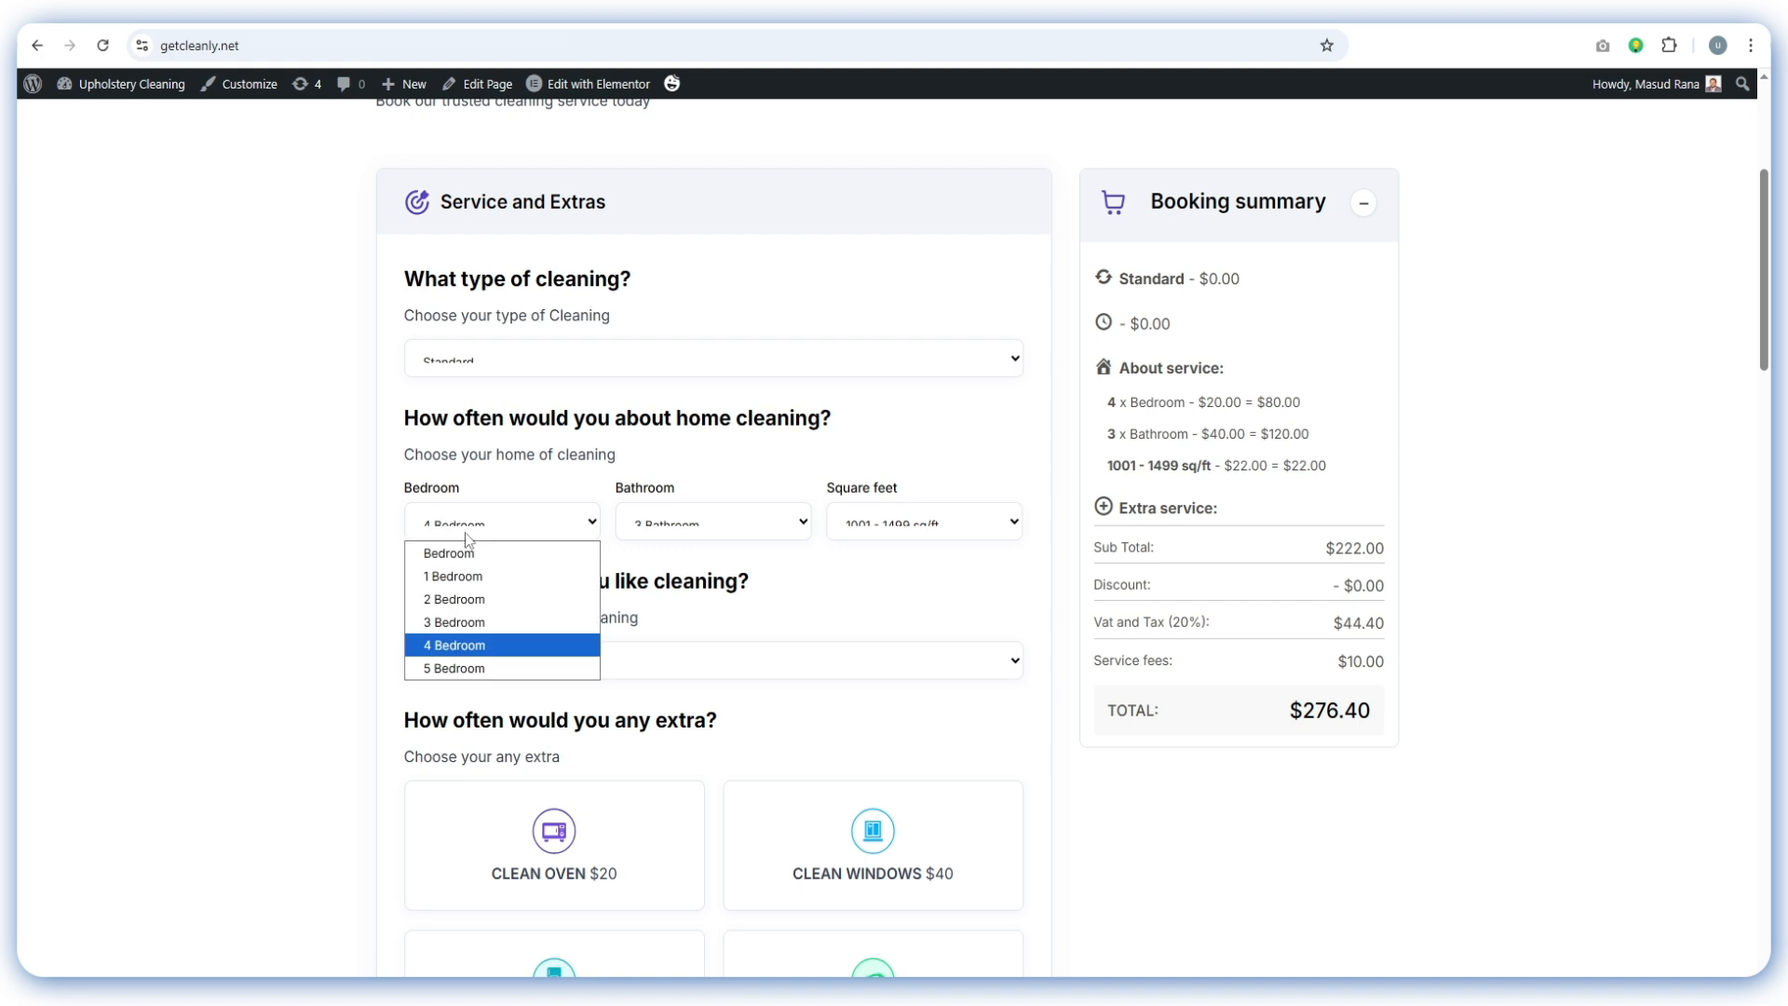
click(468, 602)
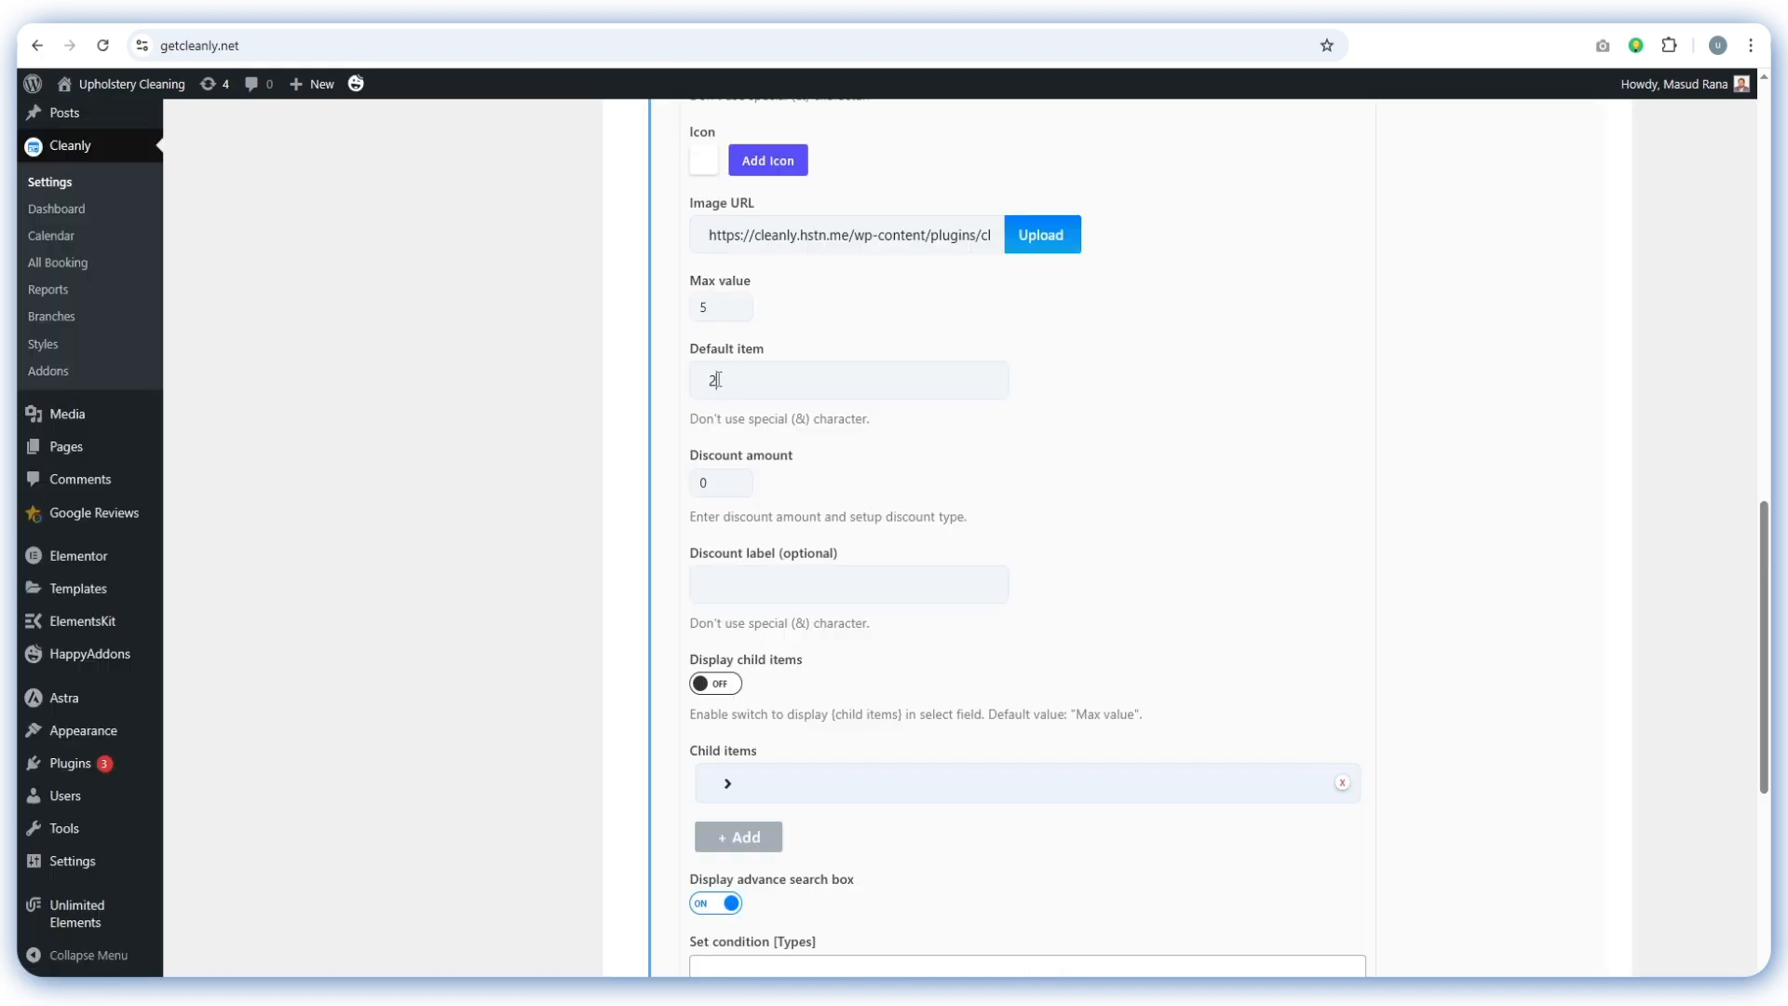
scroll(735, 380, down, 1)
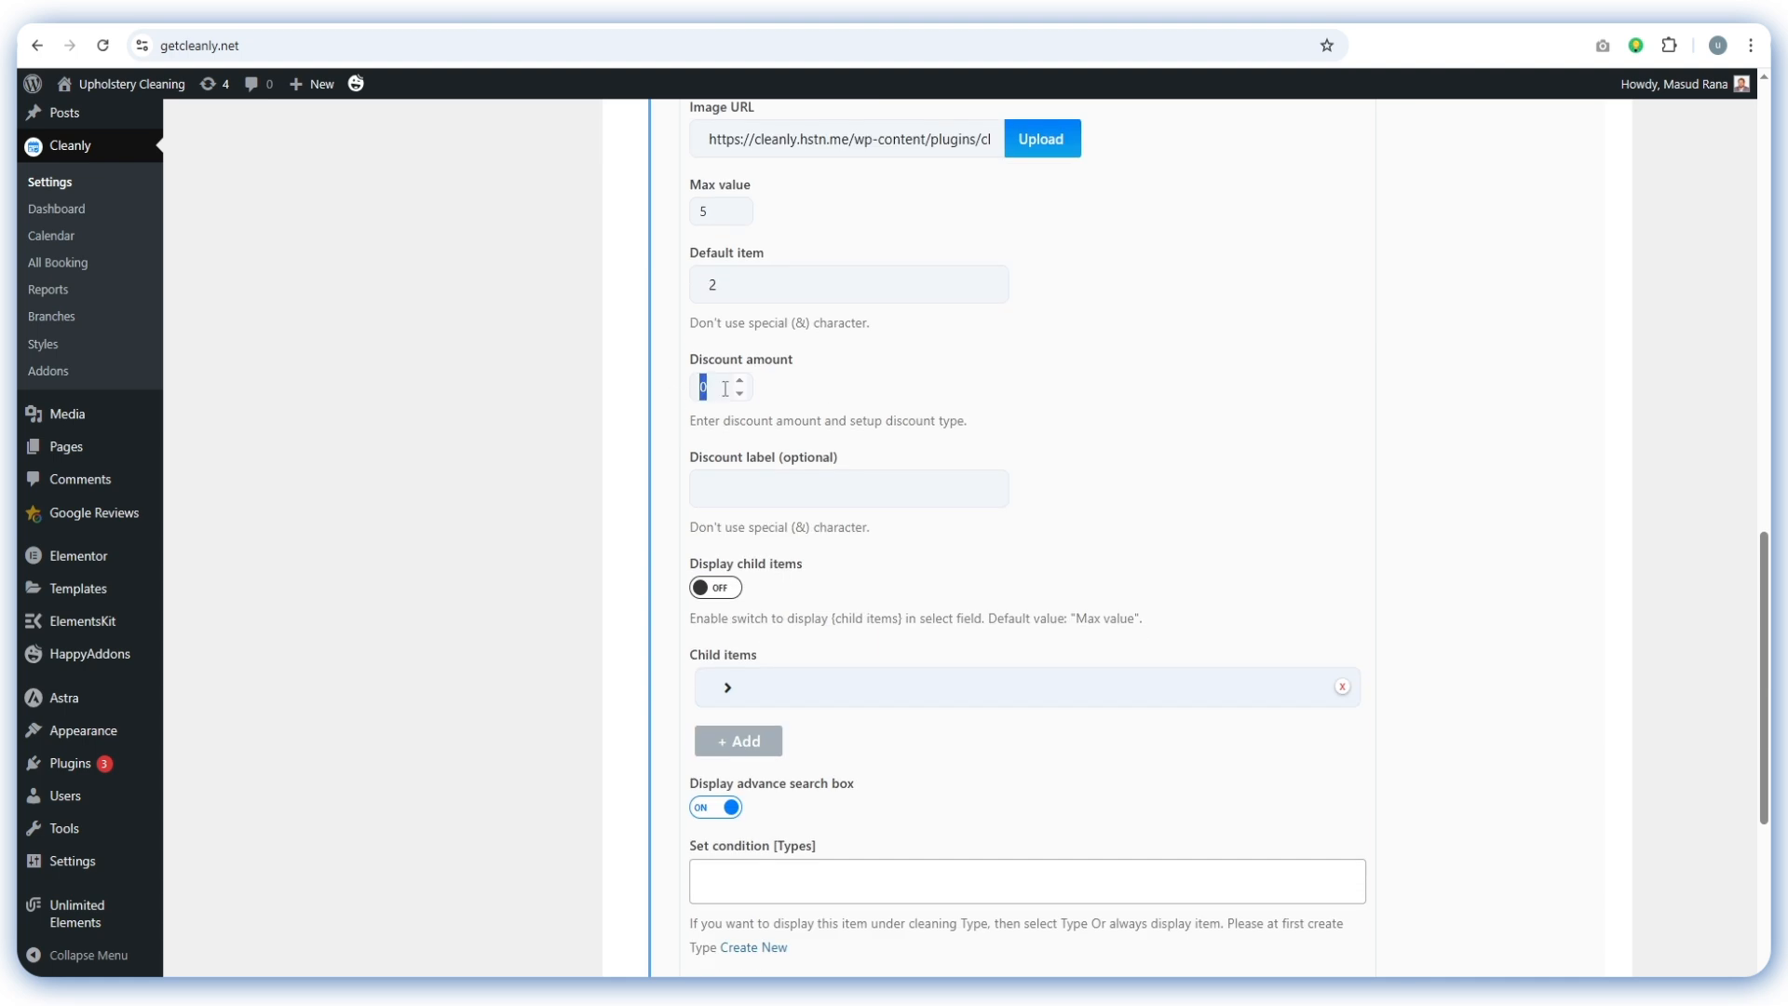
scroll(719, 390, down, 1)
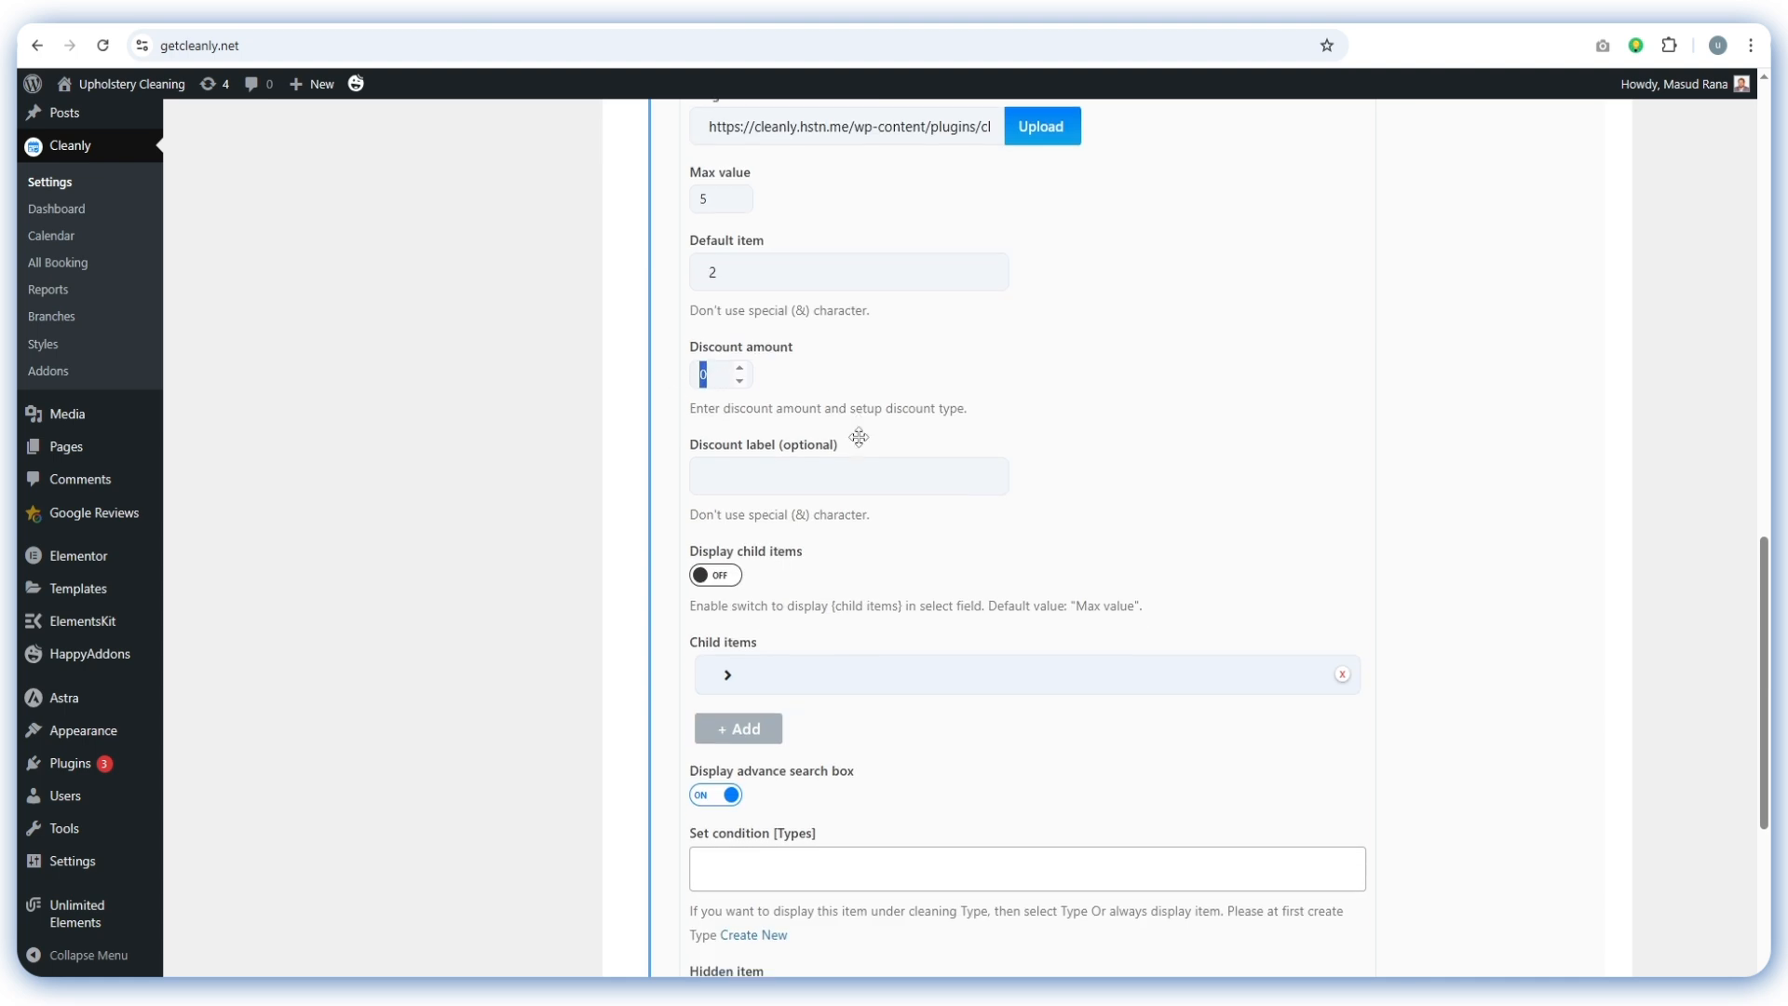
Expand the Bedroom service item's blank child item, examine its ID, price and name fields, and collapse it again
click(729, 591)
scroll(847, 498, down, 4)
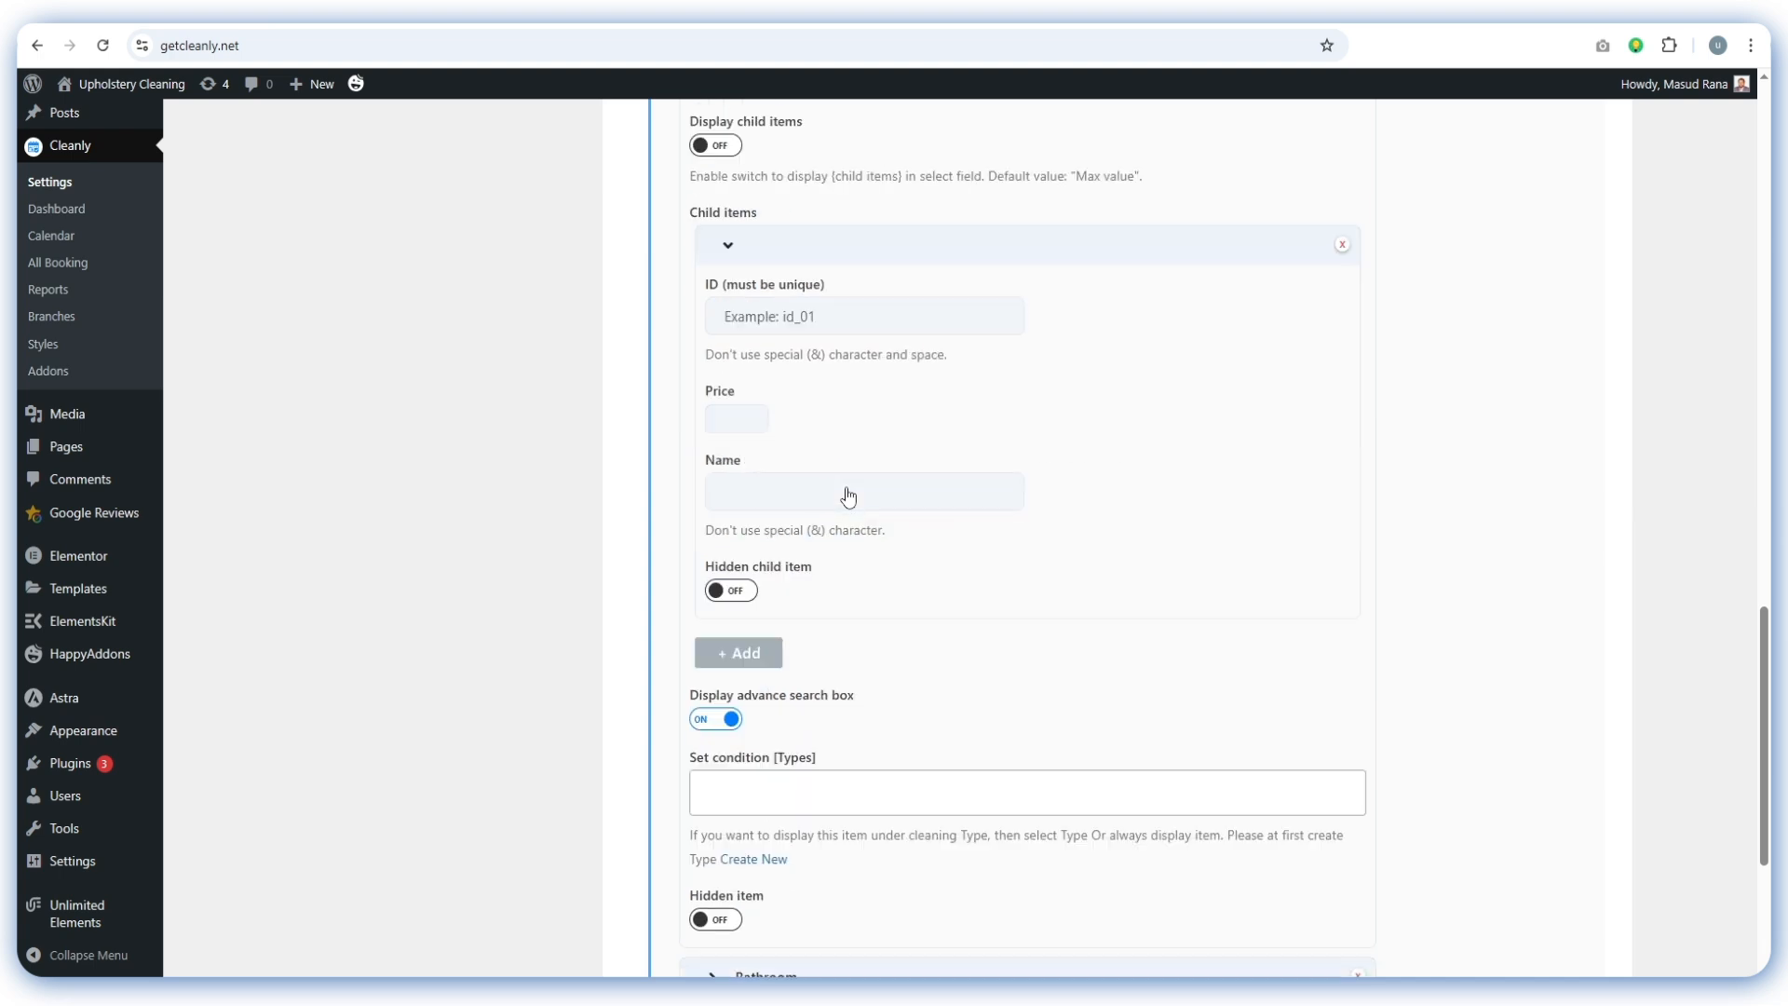
scroll(835, 486, up, 3)
click(738, 496)
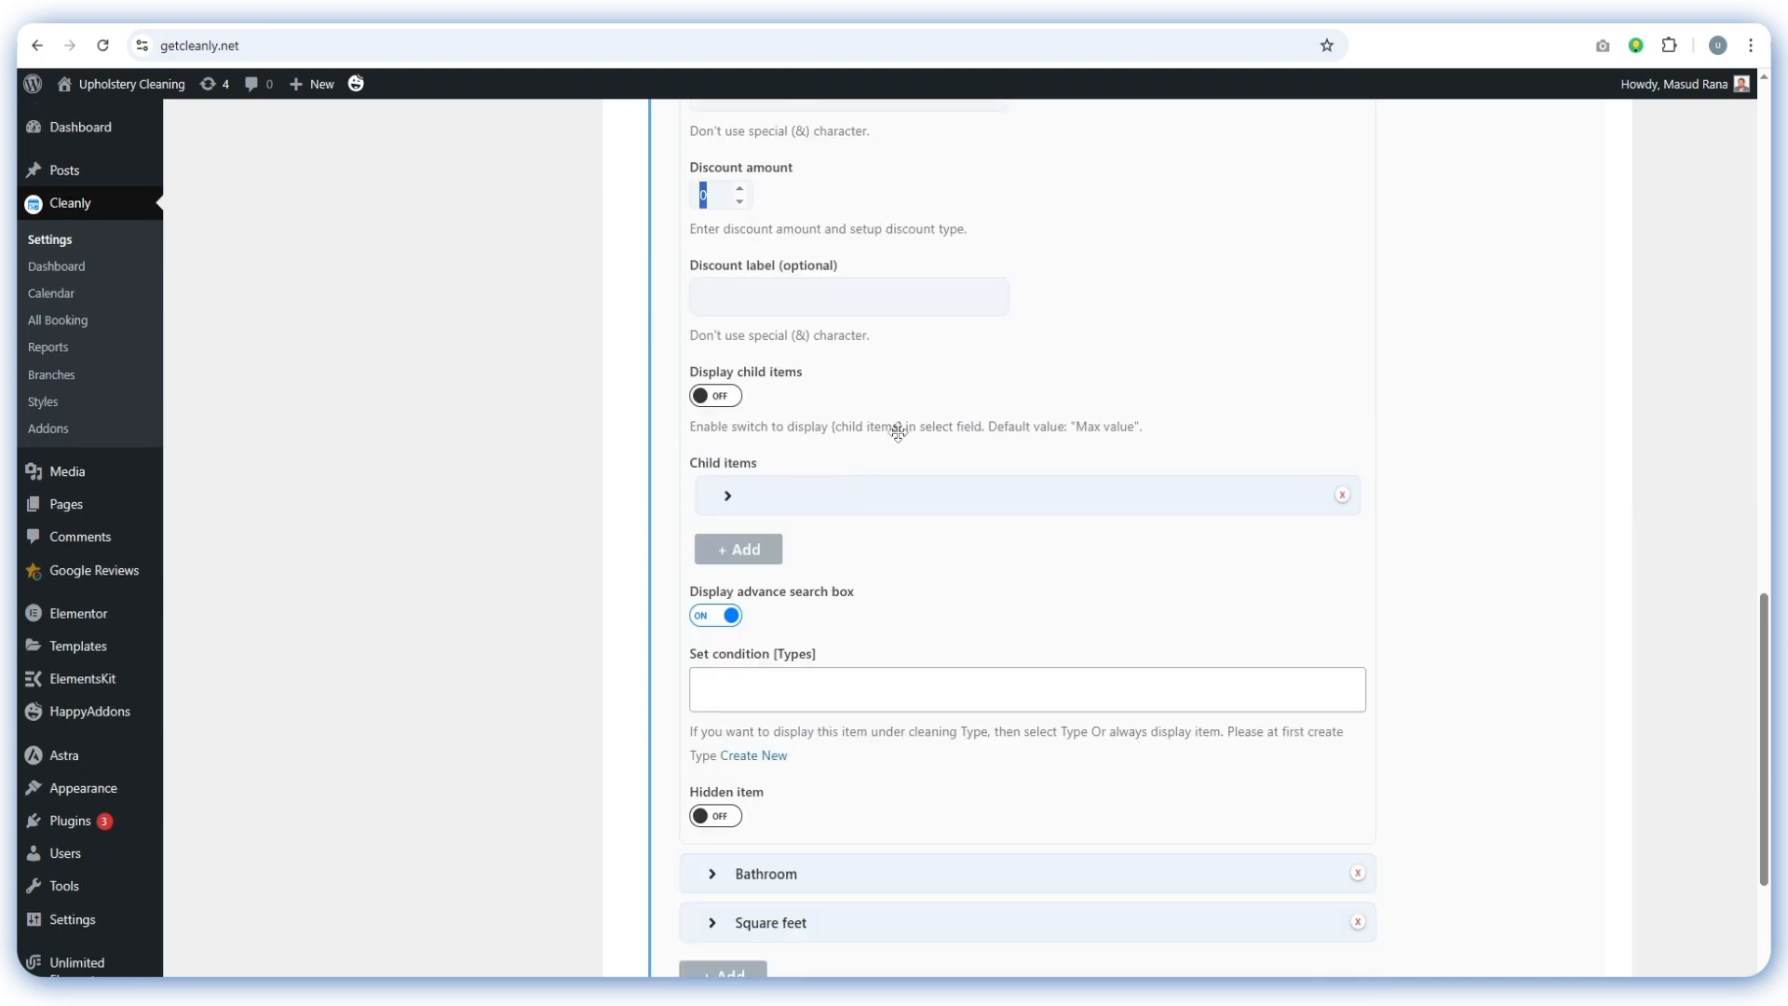
scroll(910, 495, up, 5)
scroll(945, 498, down, 3)
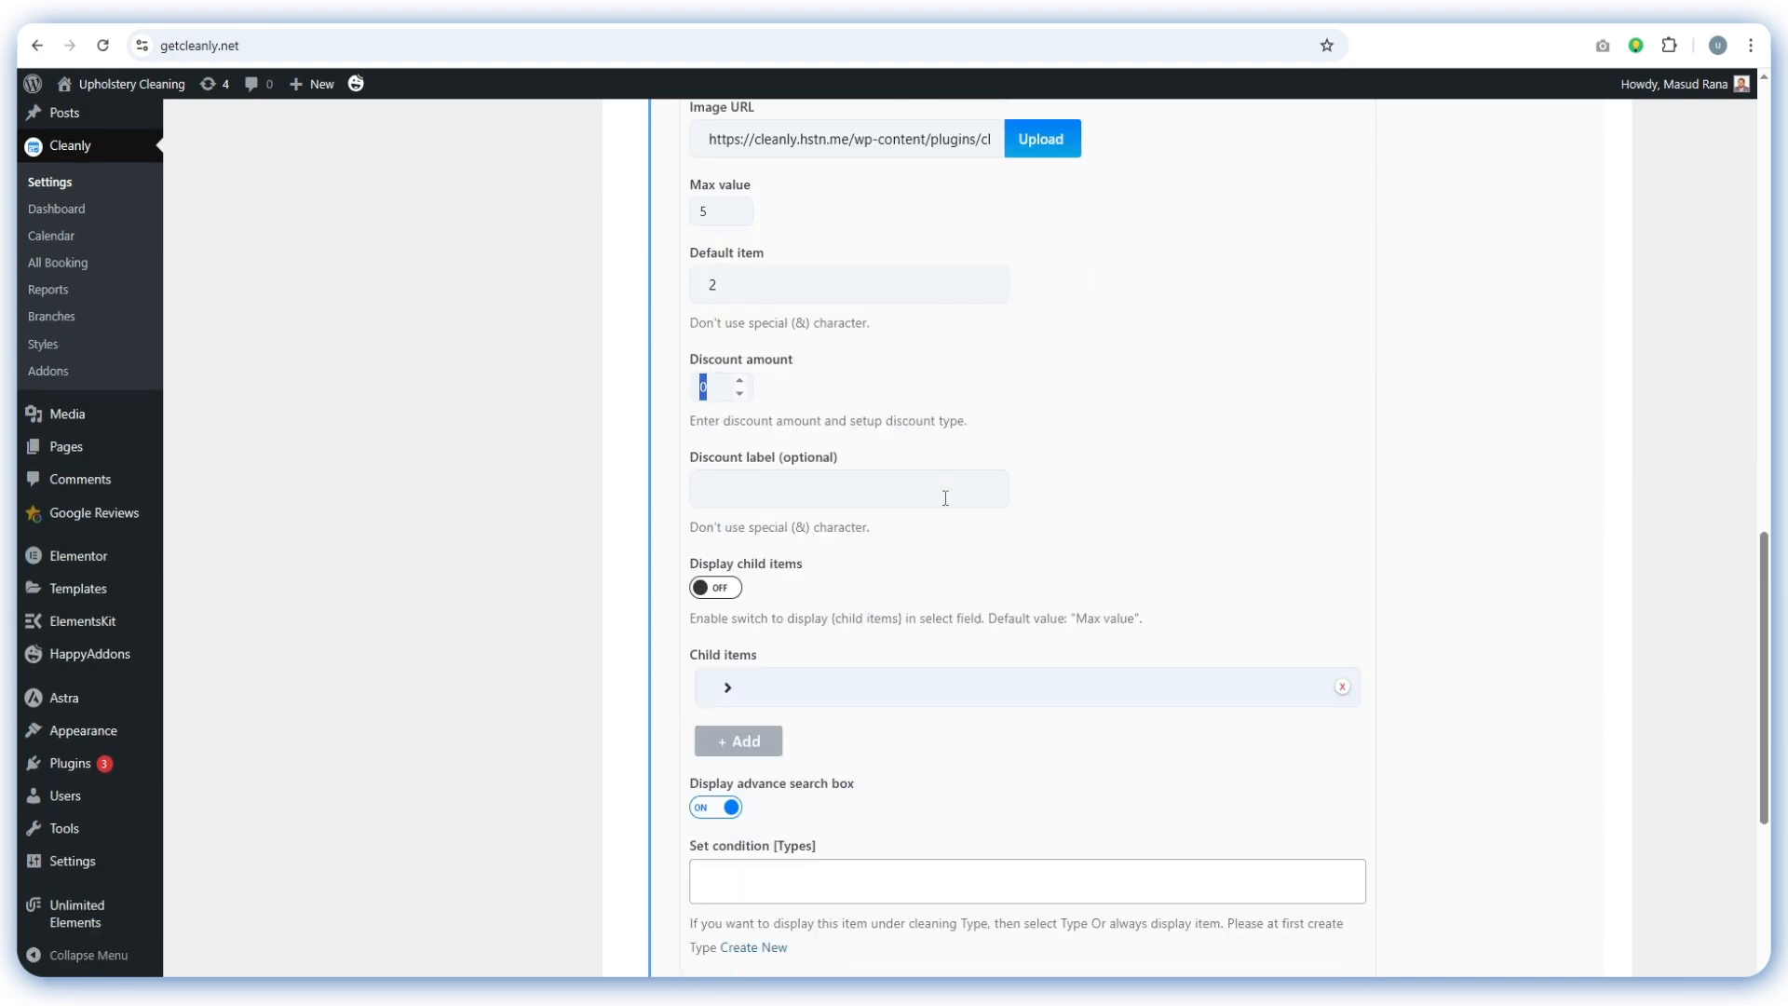
scroll(948, 501, down, 2)
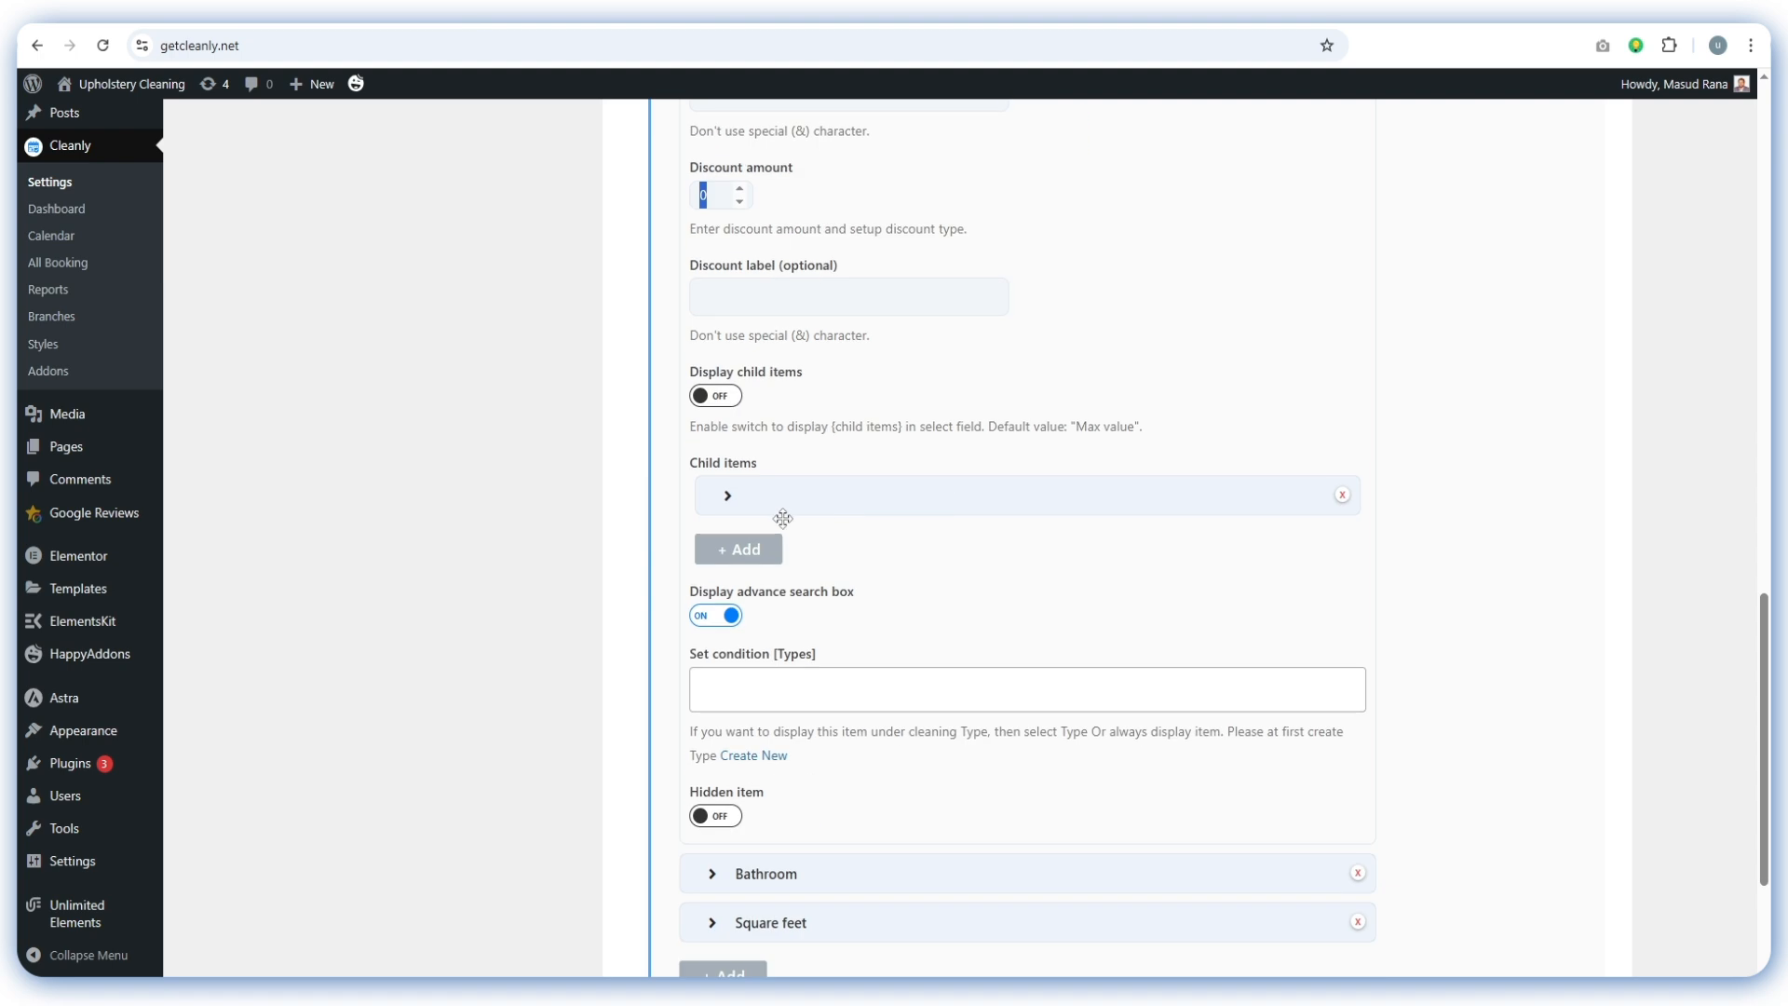
scroll(878, 500, up, 4)
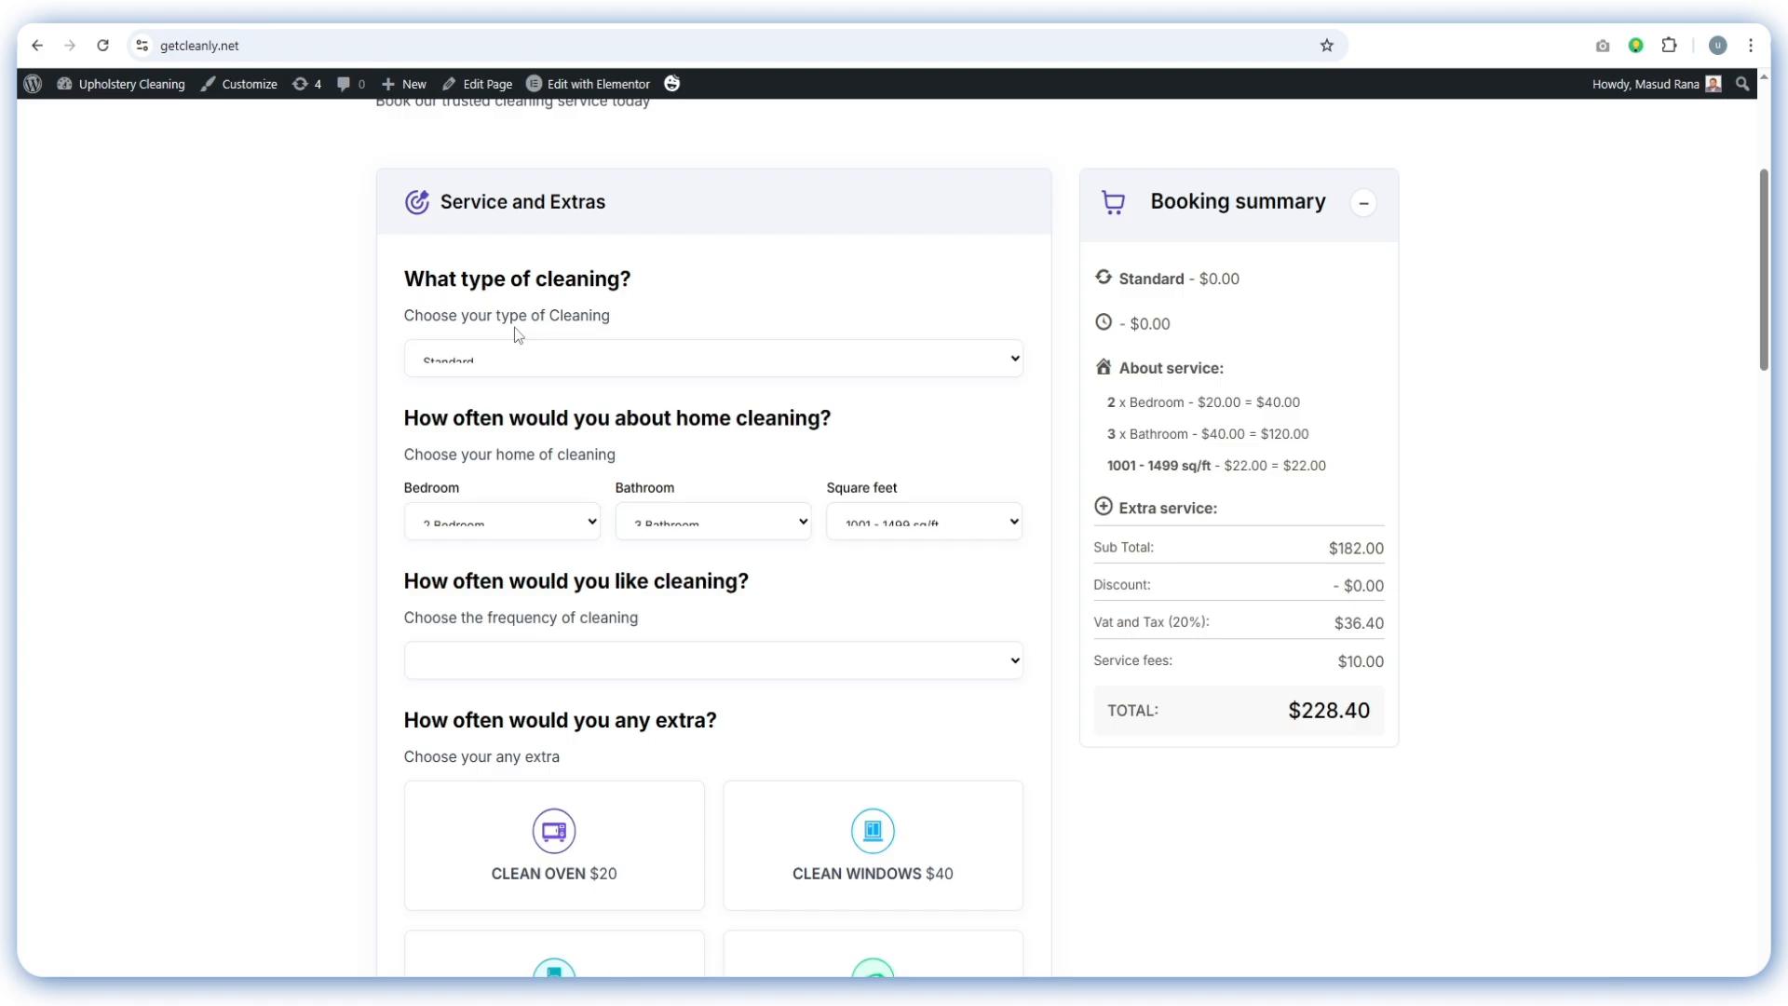
Compare the booking page's bedroom choices with the Bedroom item's price, max value, child item and condition settings
click(507, 522)
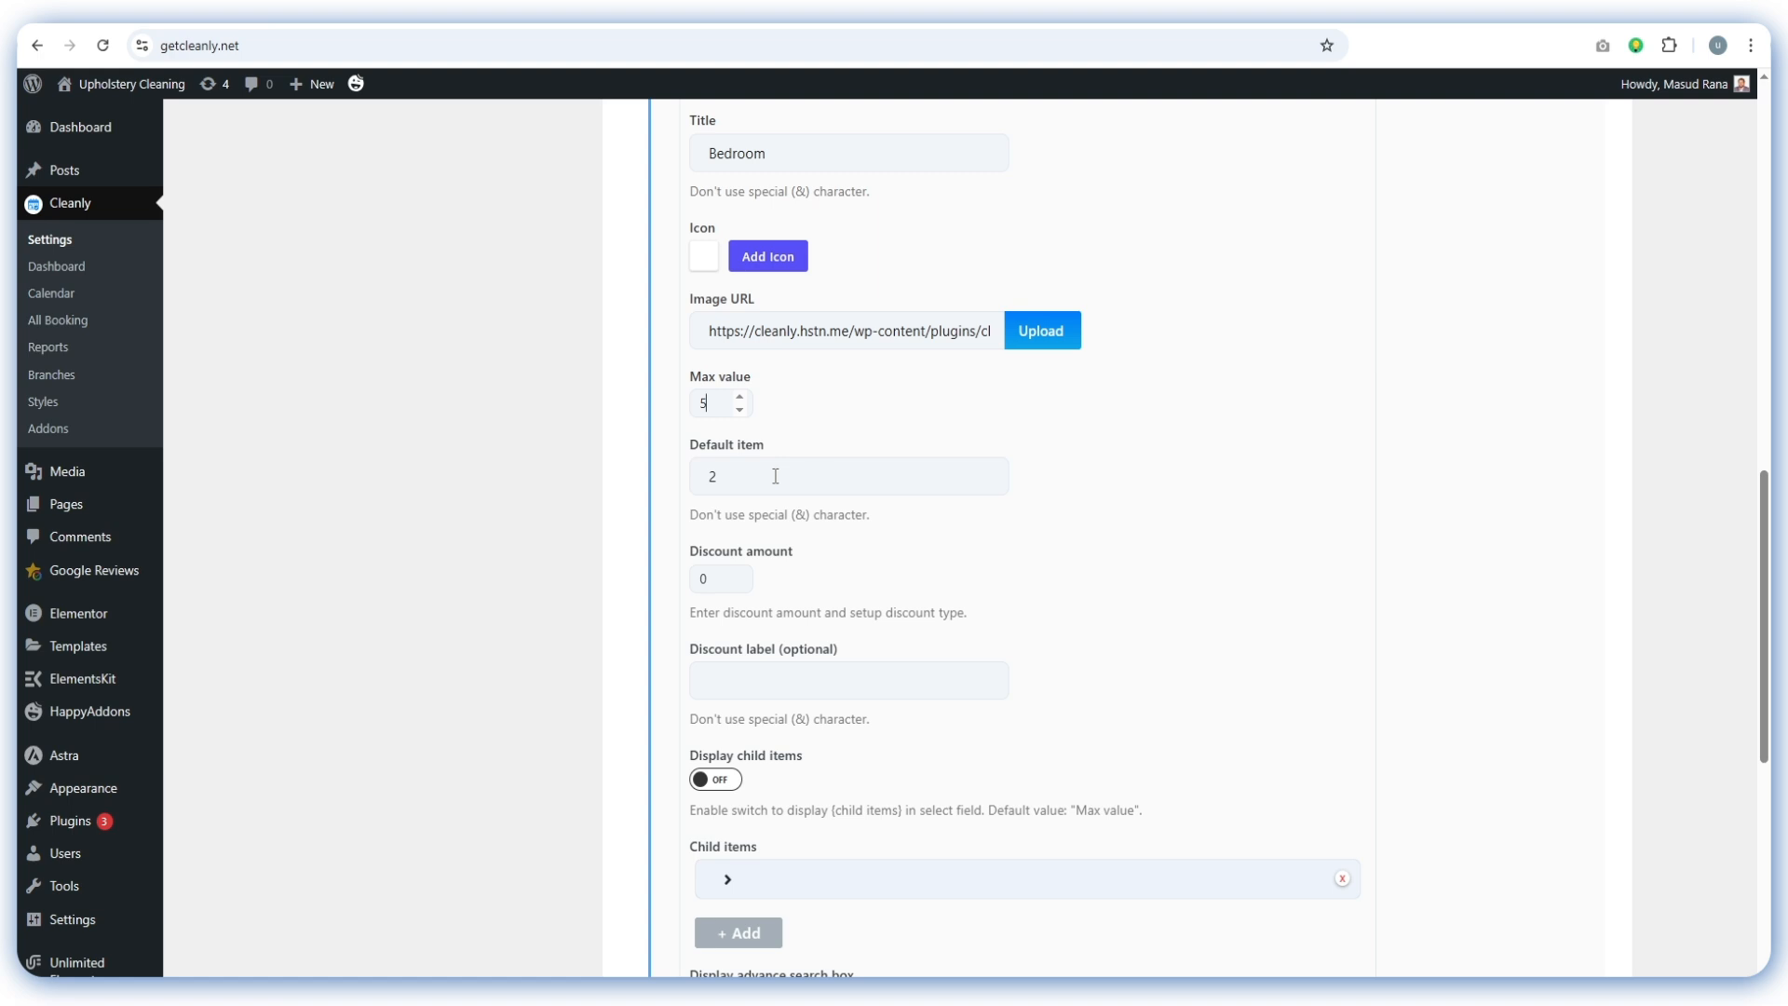
scroll(776, 476, up, 2)
drag(725, 271, 695, 270)
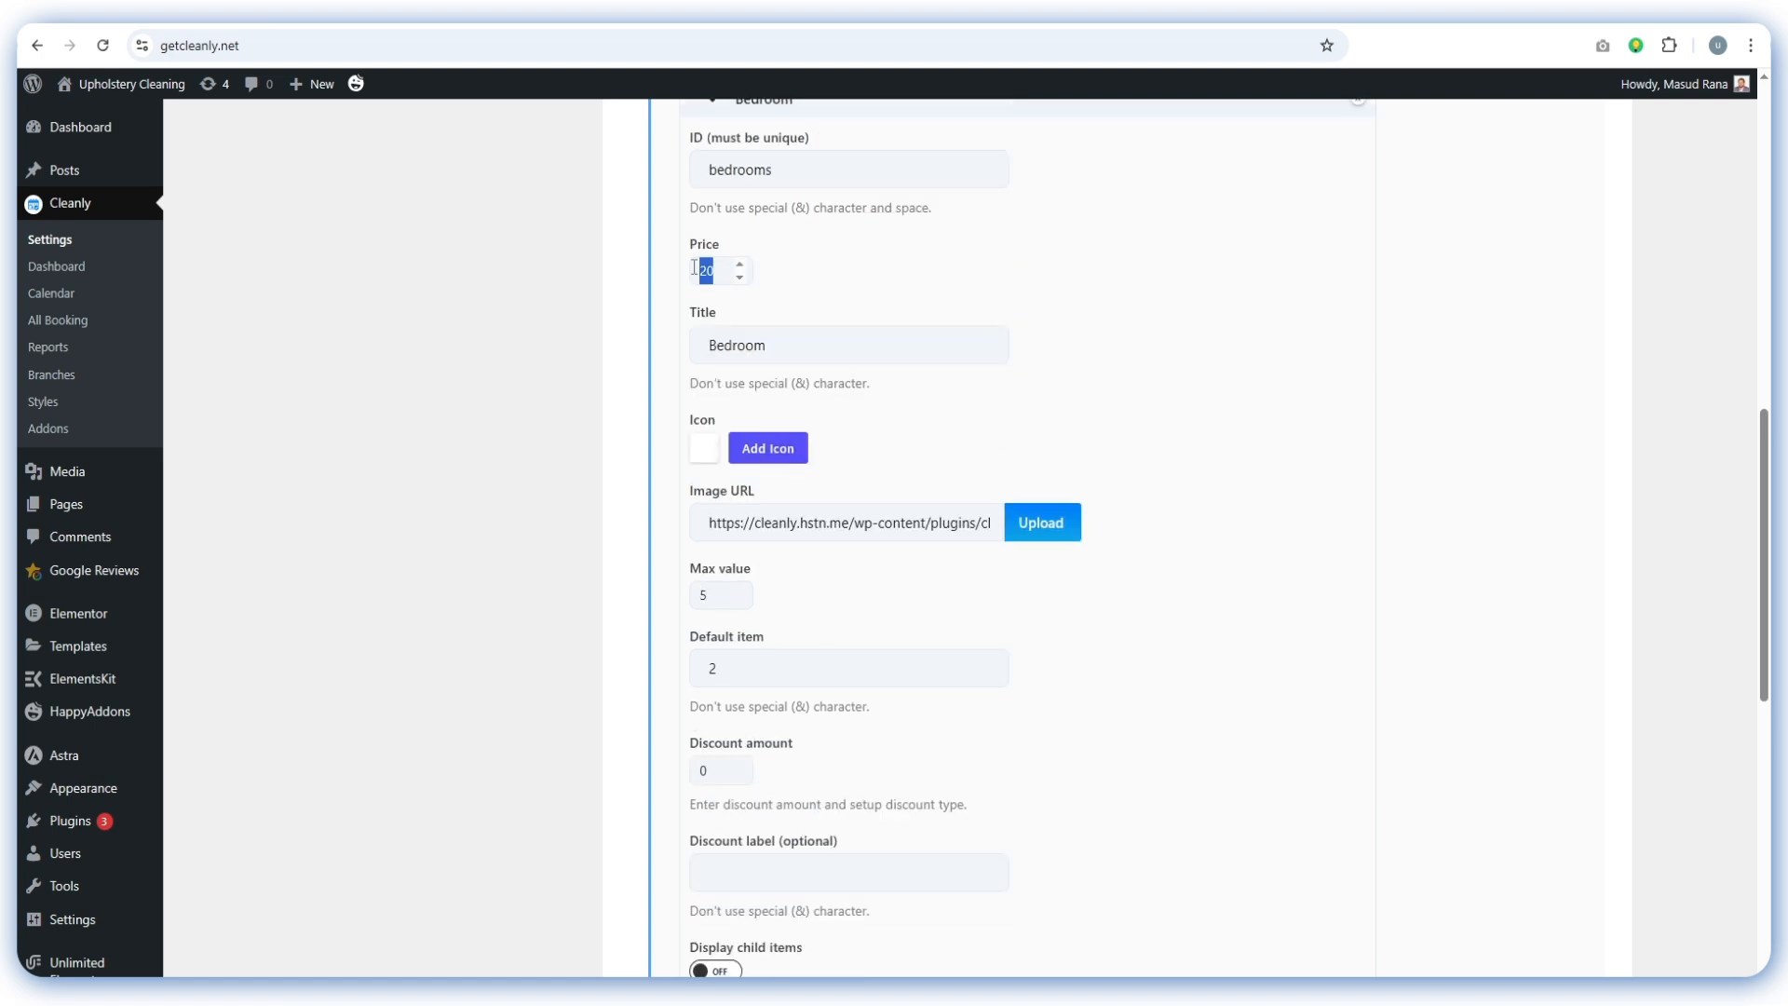
scroll(718, 281, down, 6)
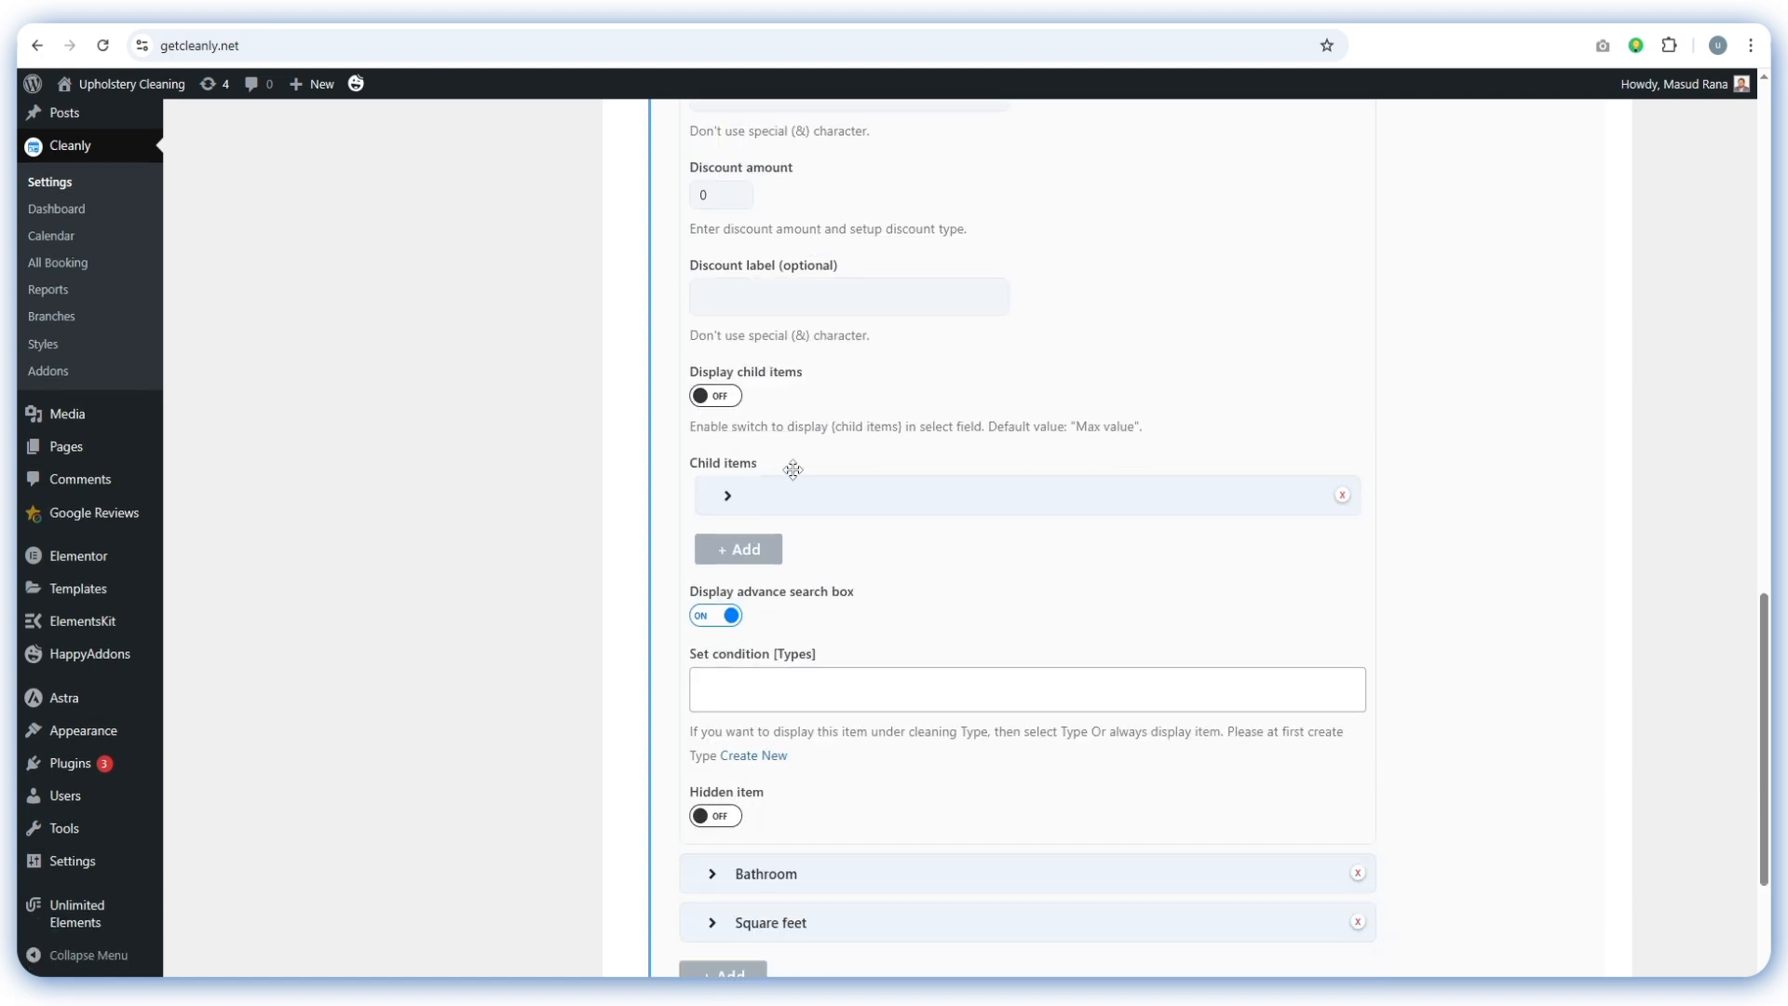
scroll(799, 500, down, 3)
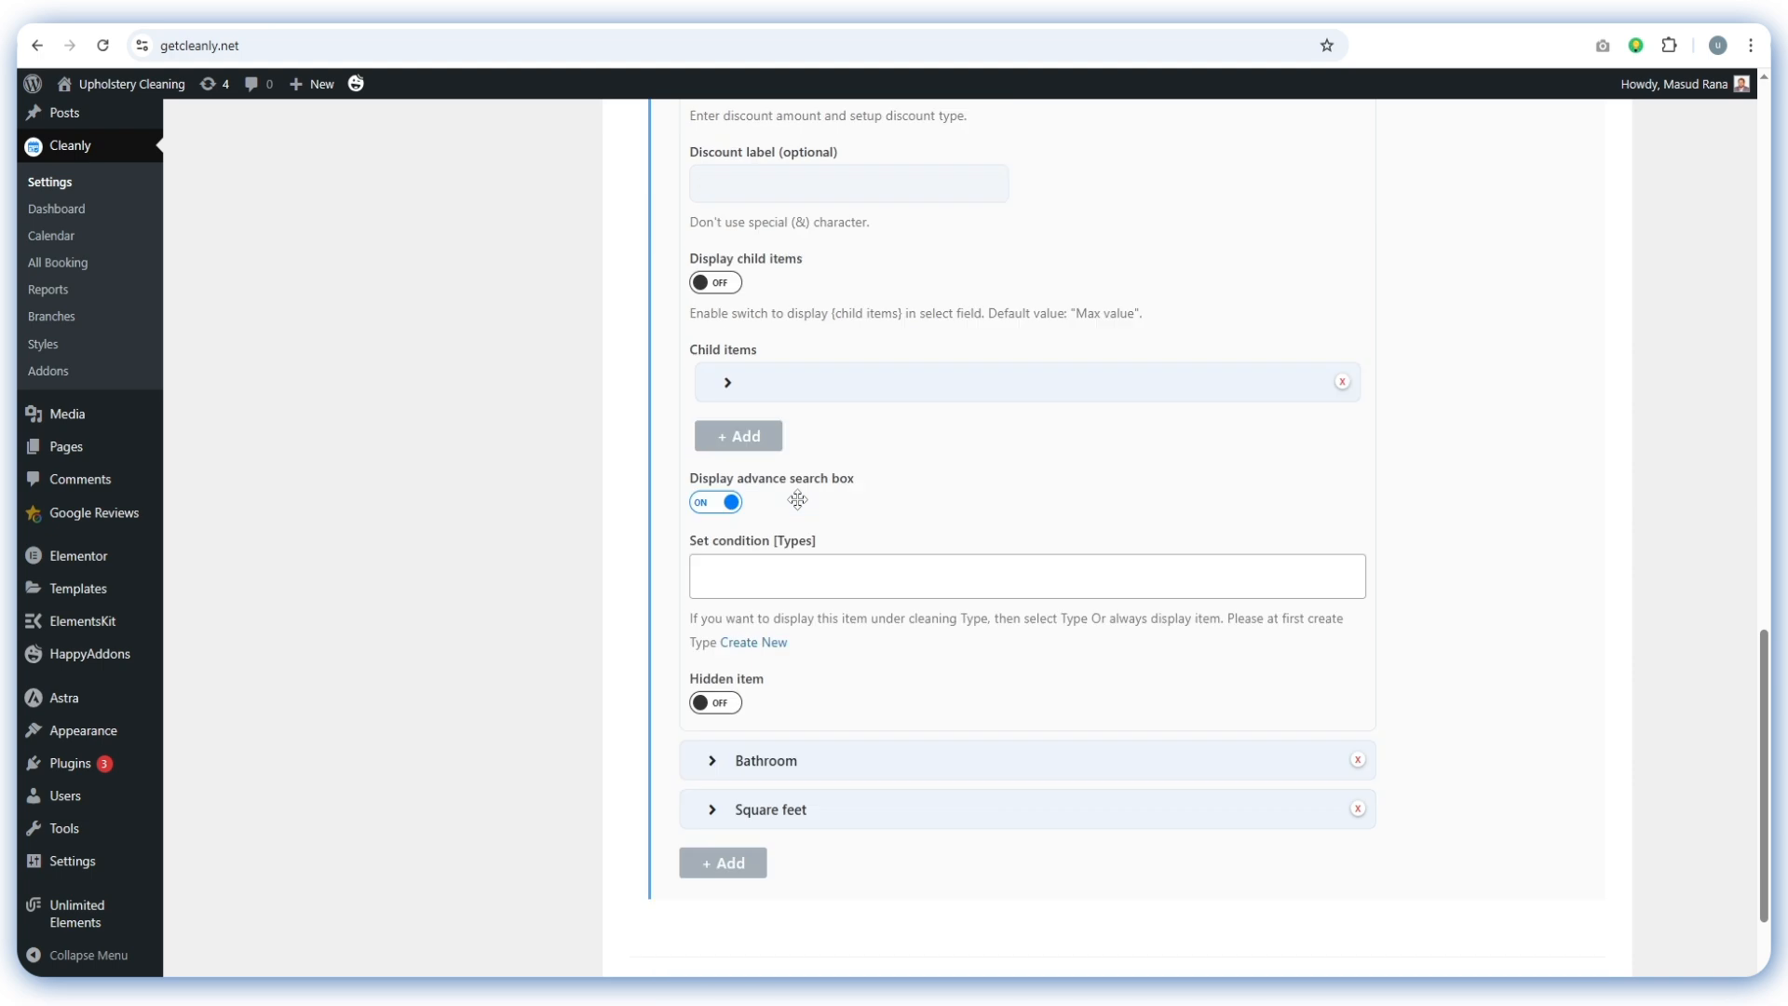
Expand the Bathroom service item and review its max value, default item and remaining settings
click(723, 638)
scroll(866, 363, down, 7)
scroll(751, 429, down, 4)
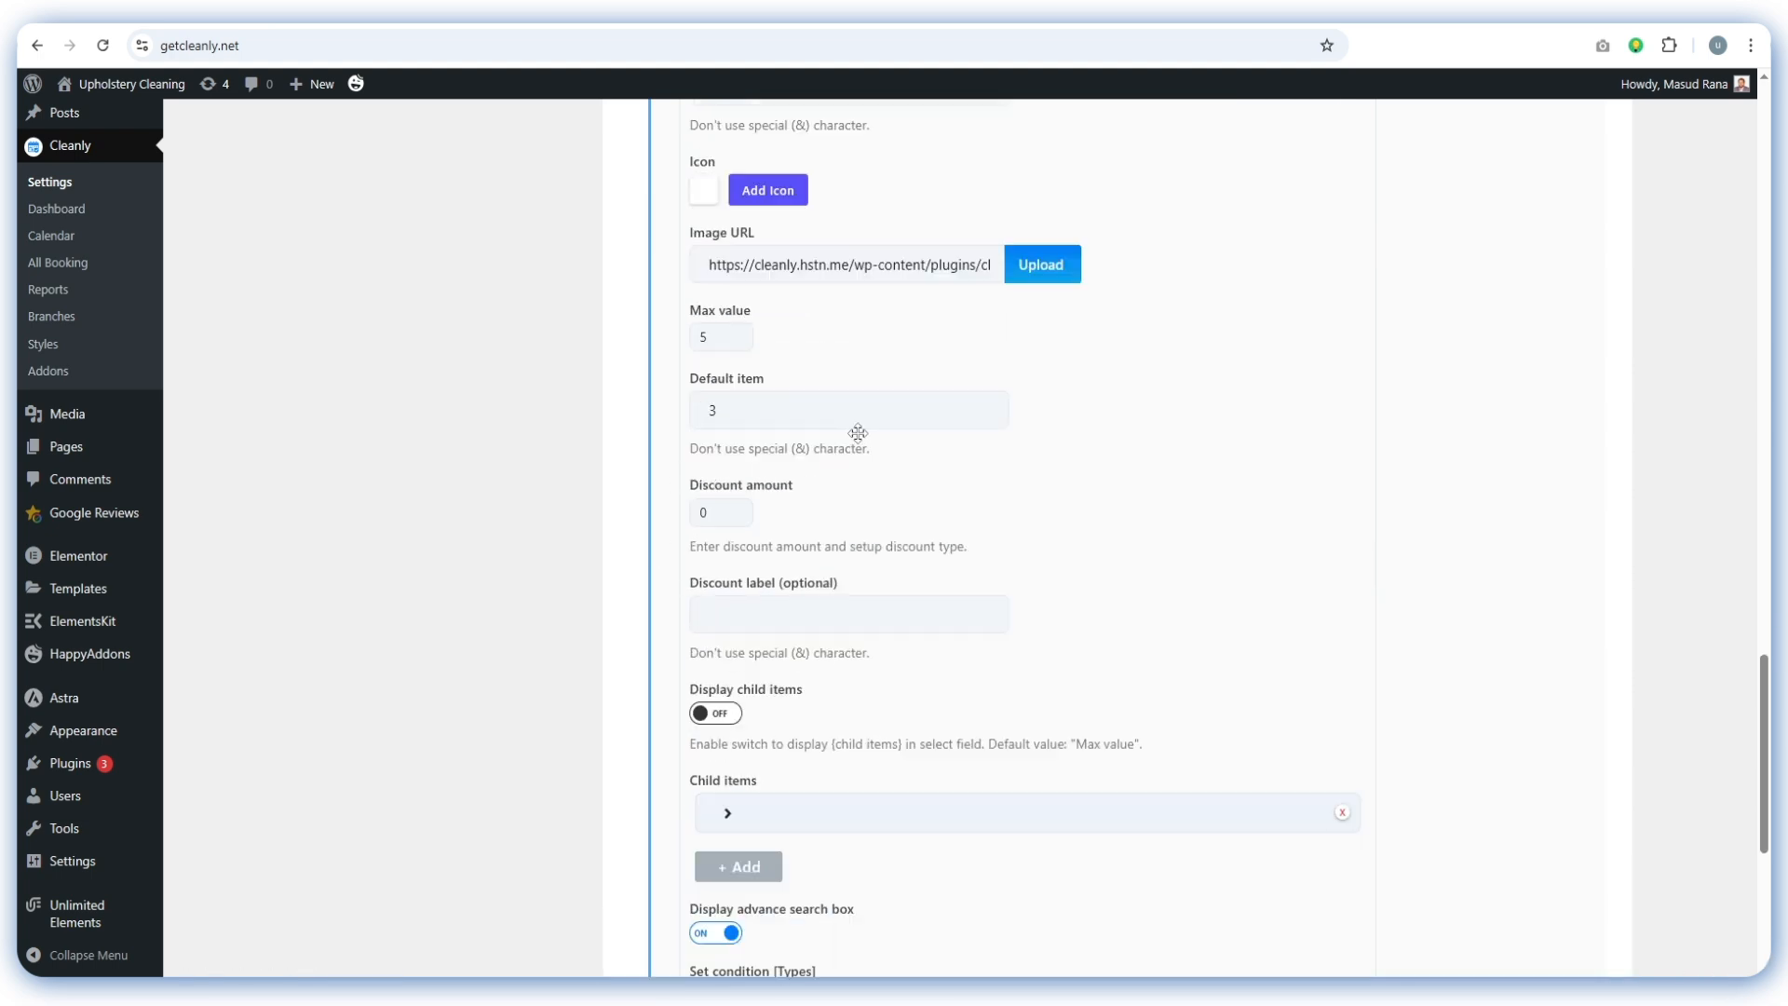
scroll(824, 612, down, 4)
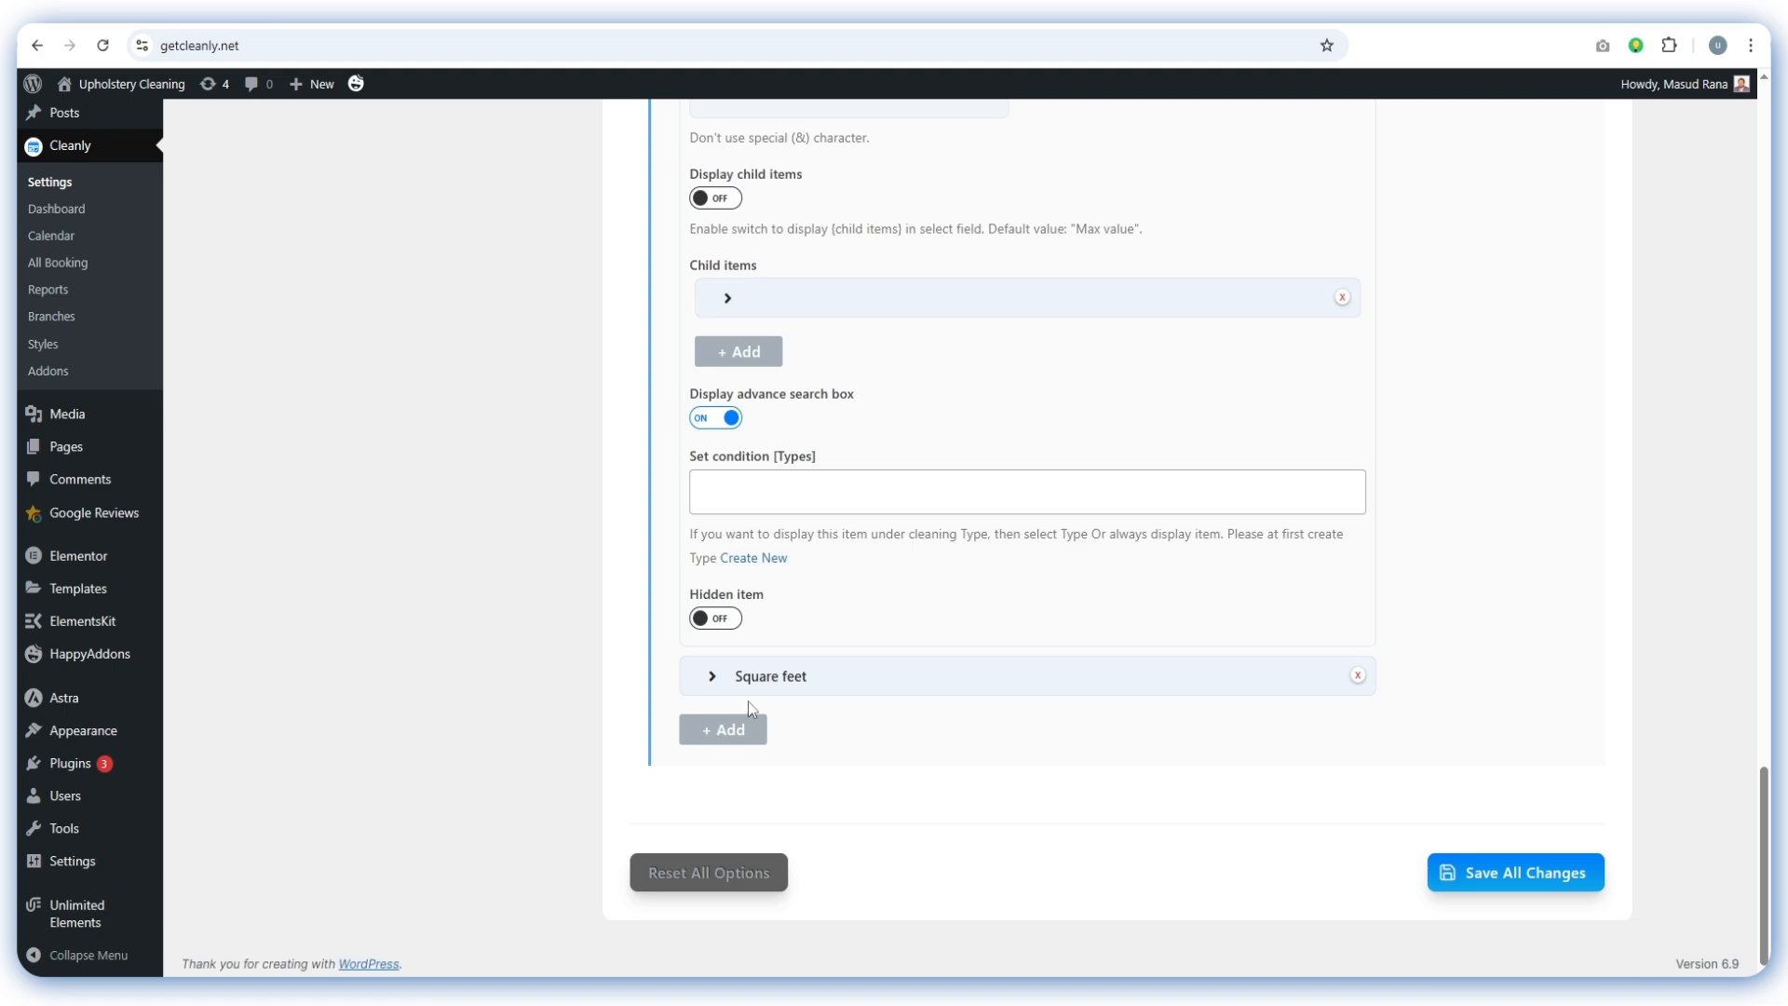
Expand the Square feet service item and compare its child items with the square feet choices on the booking page
click(845, 674)
scroll(849, 646, down, 4)
scroll(939, 566, down, 6)
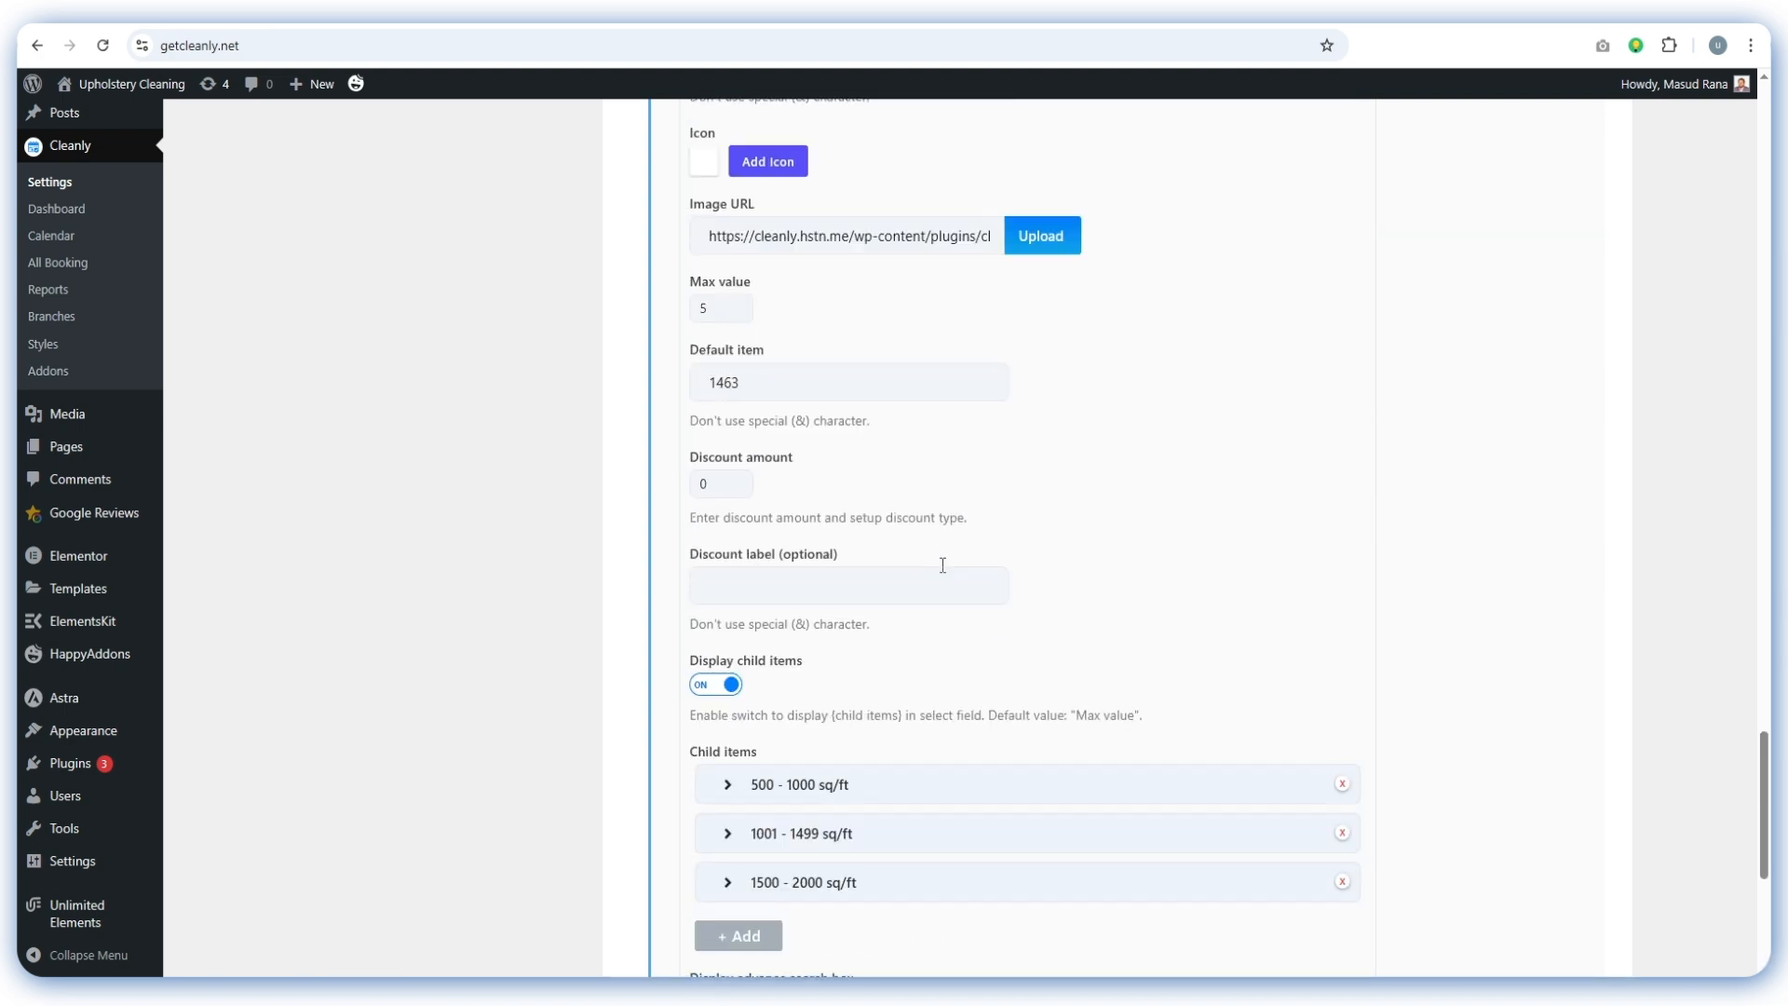
scroll(940, 565, down, 1)
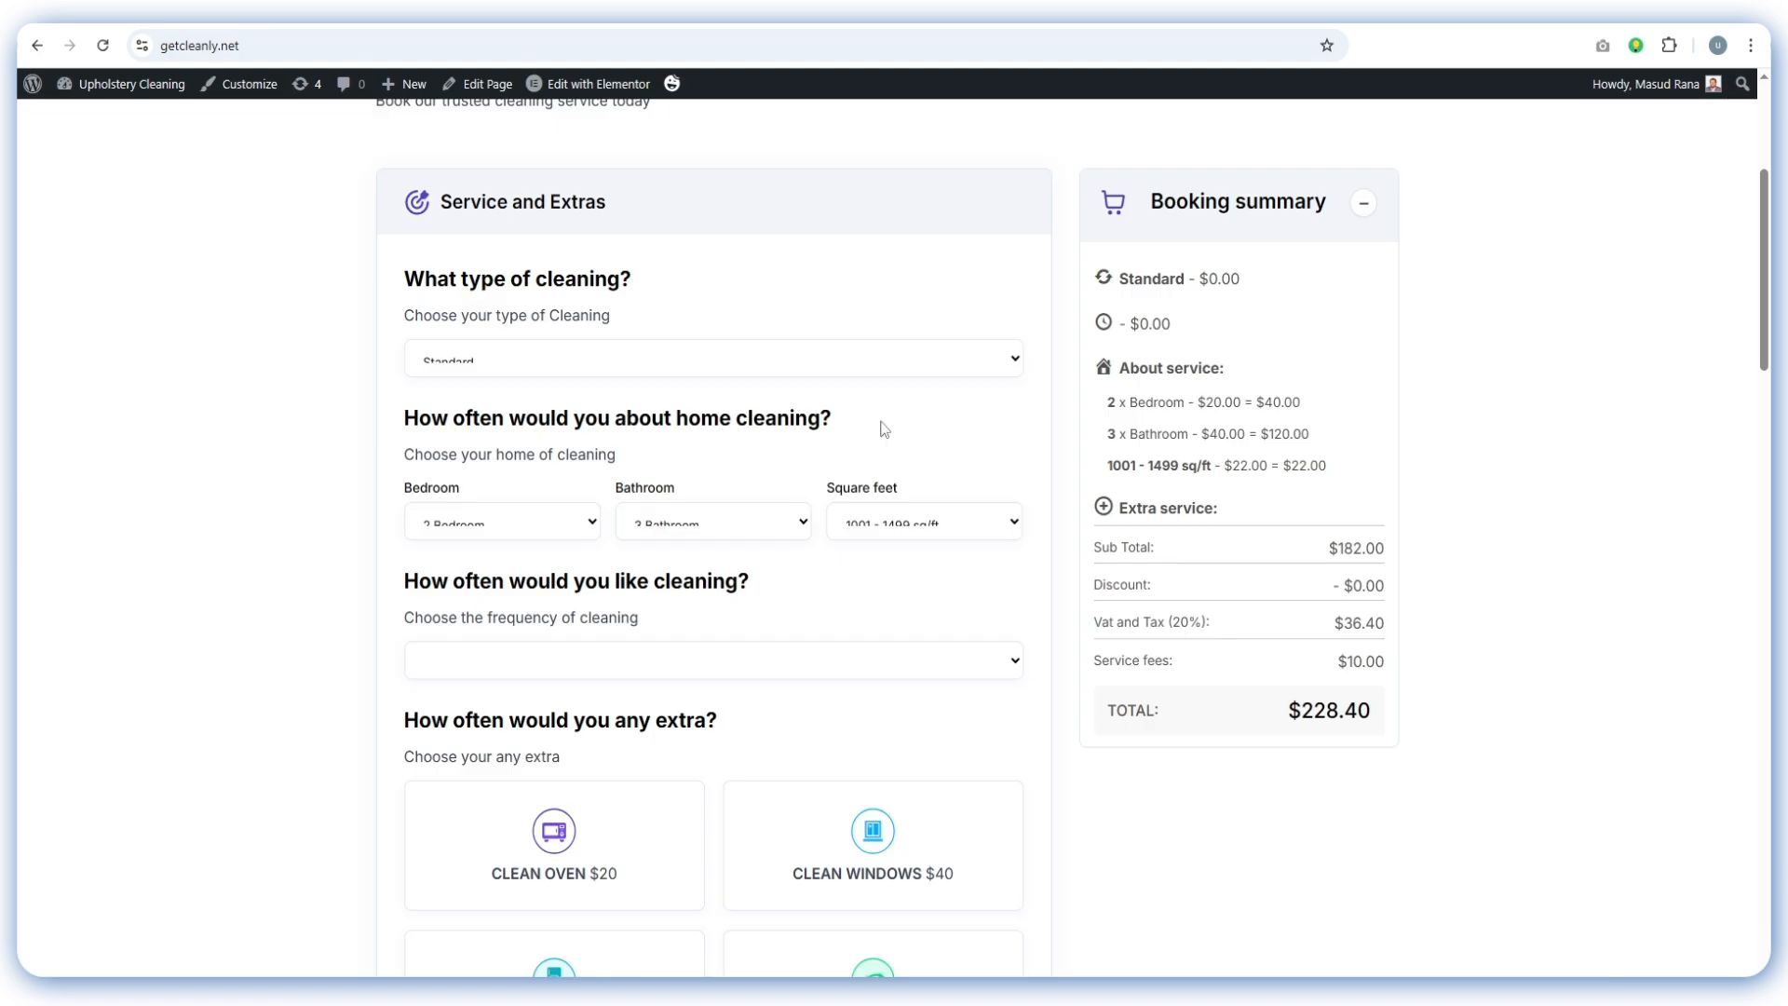
click(885, 522)
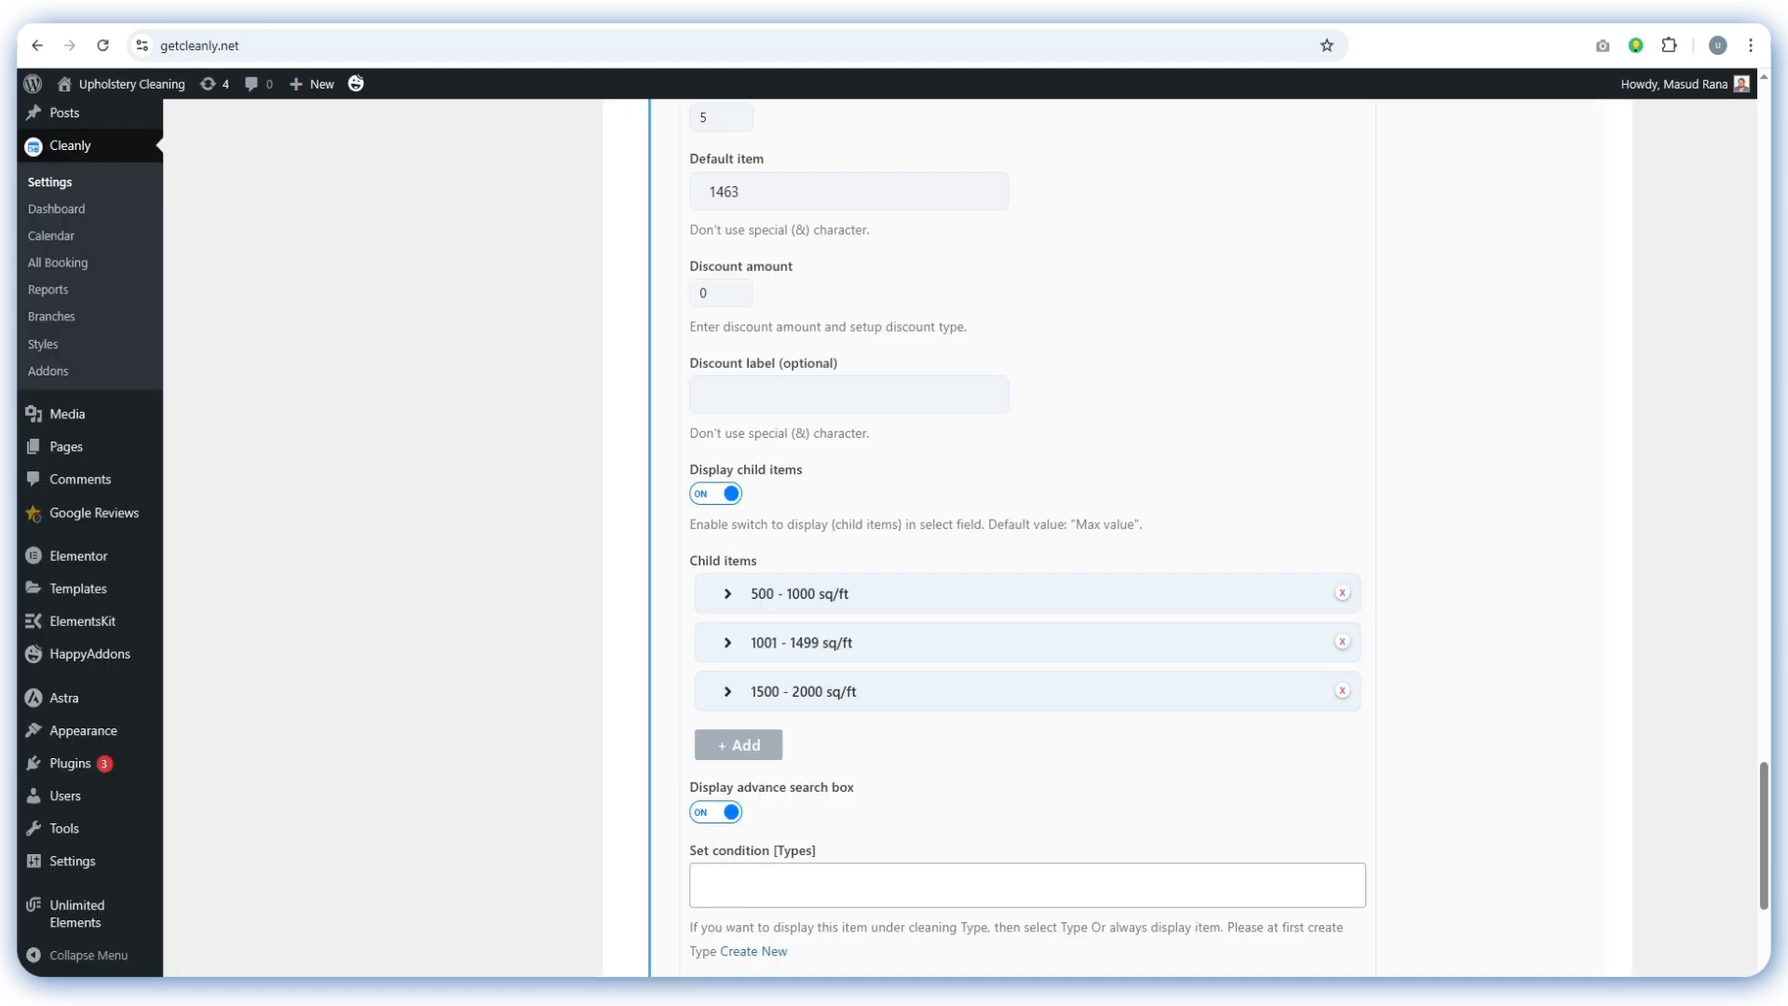
Set the price of the Square feet item's 500 - 1000 sq/ft child item to 19.99
scroll(785, 425, down, 2)
click(798, 403)
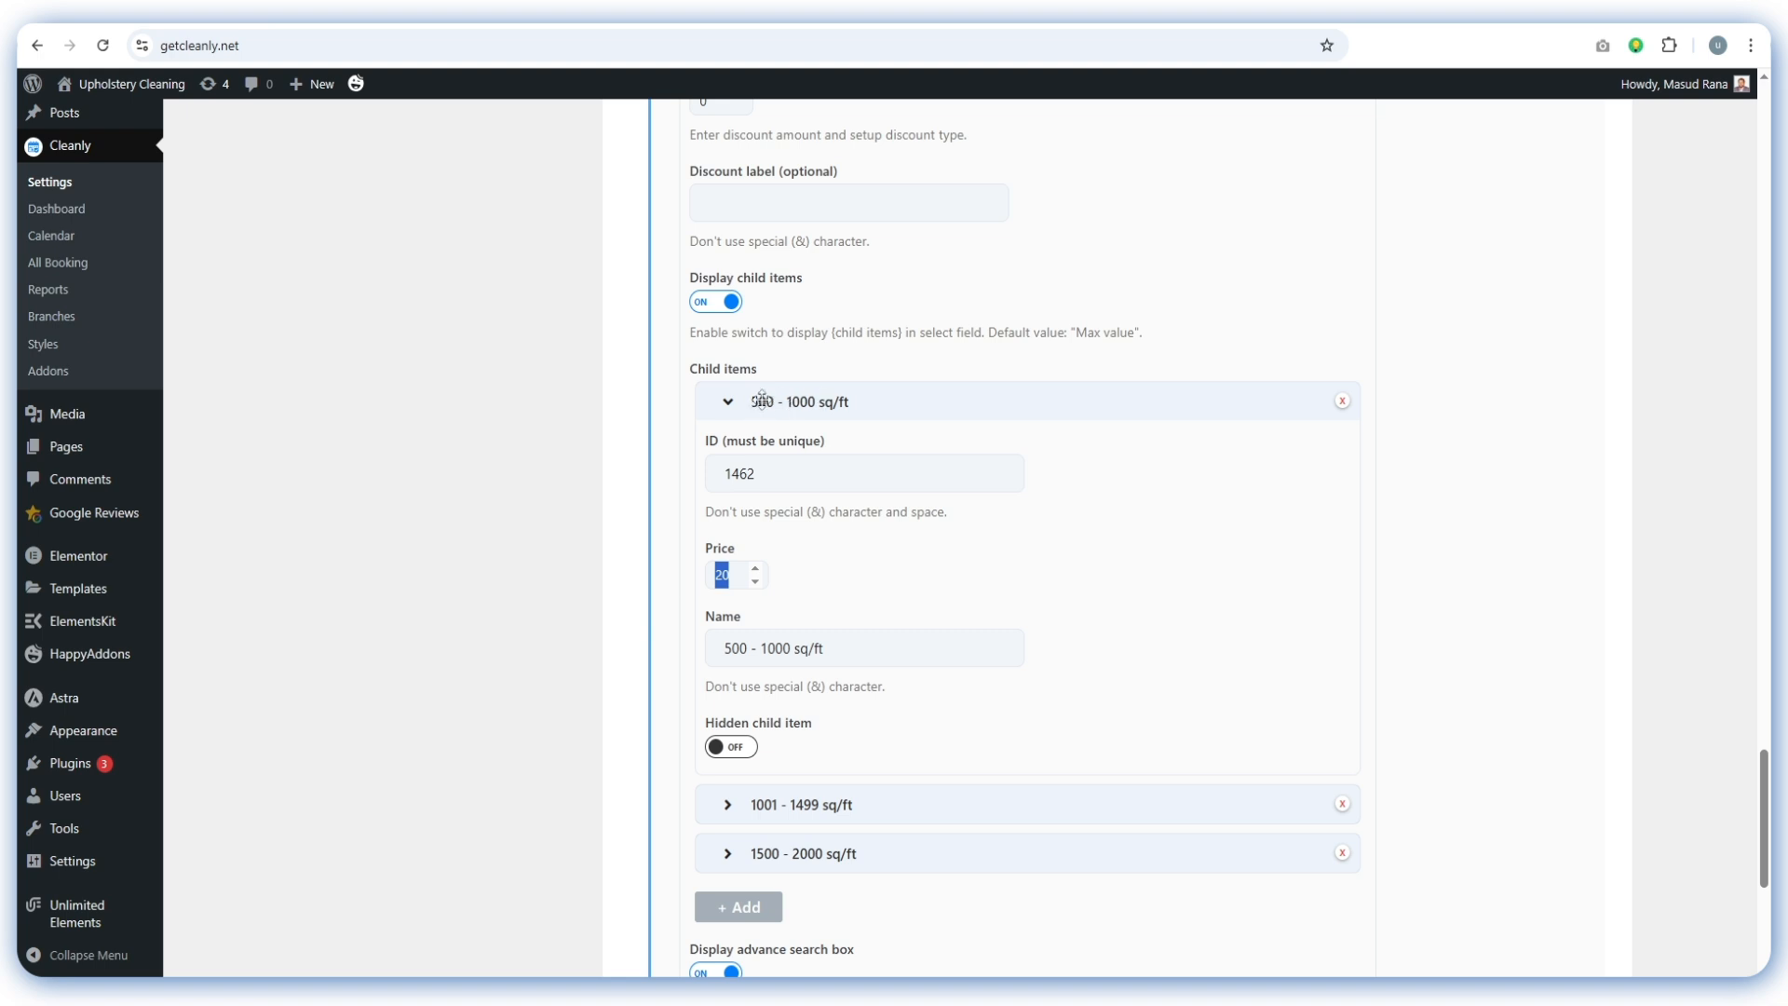
click(733, 578)
key(BackSpace)
key(BackSpace)
text(19.99)
Review the cleaning types available for the Square feet item's display condition, leaving the condition empty
scroll(867, 639, down, 4)
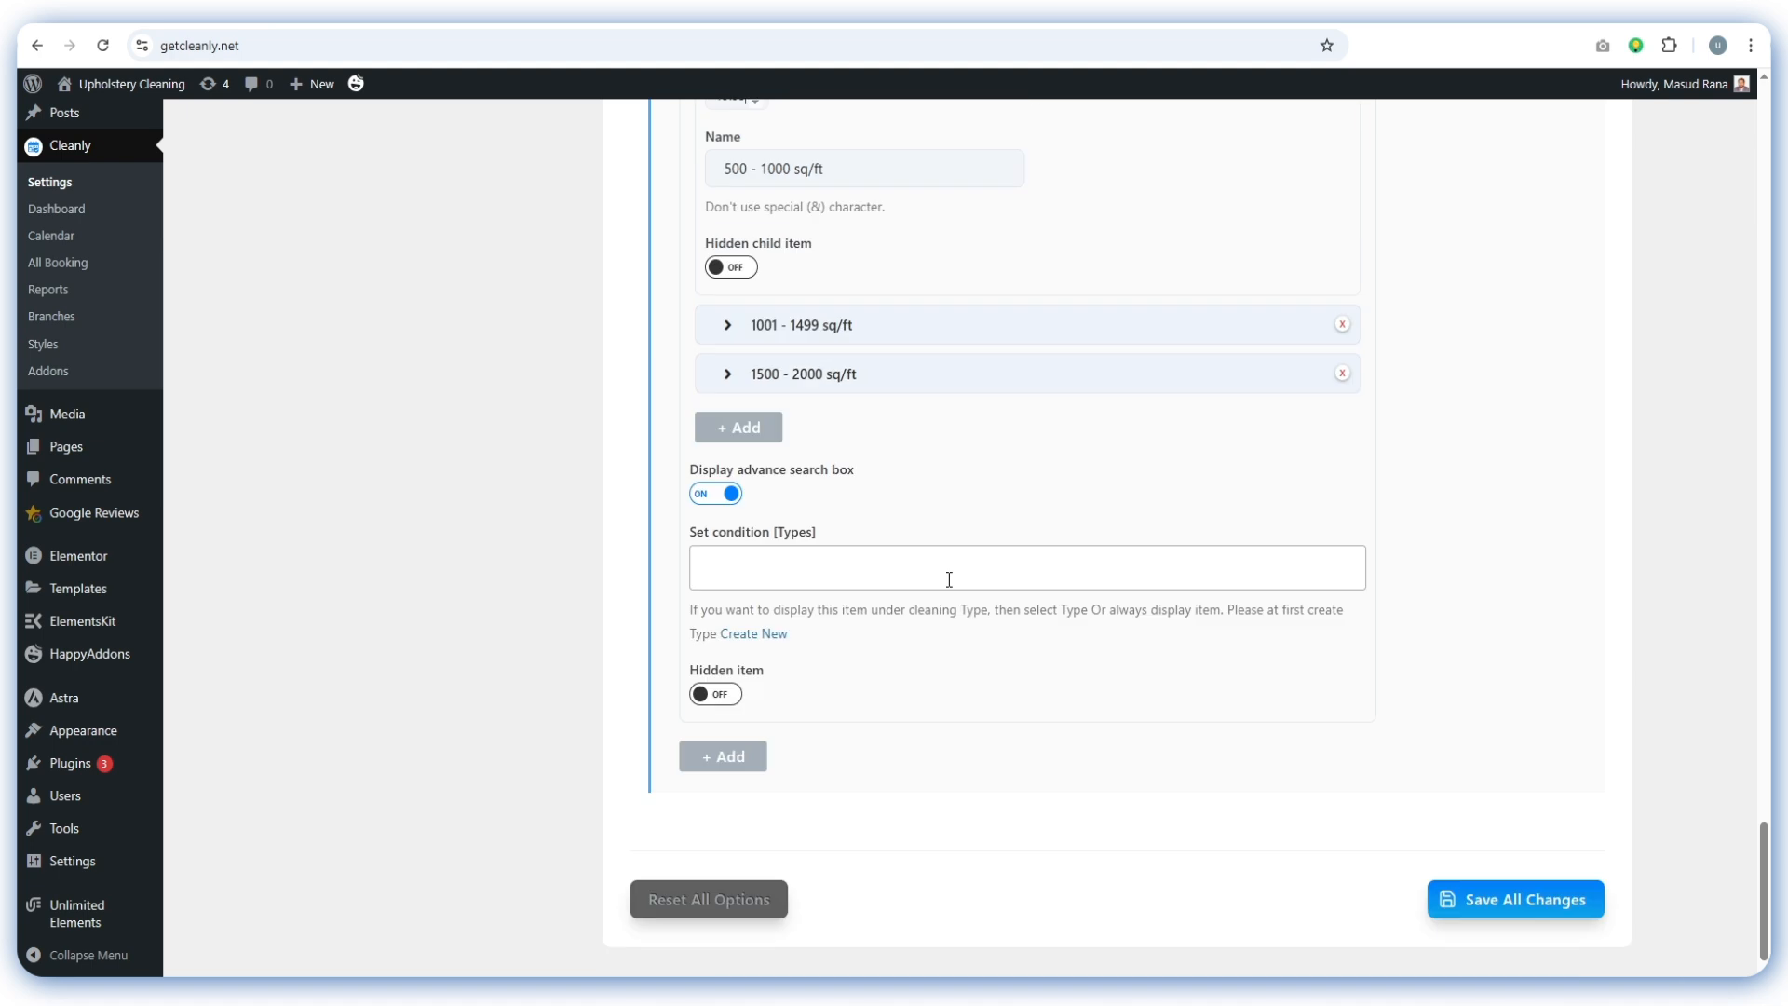
click(780, 660)
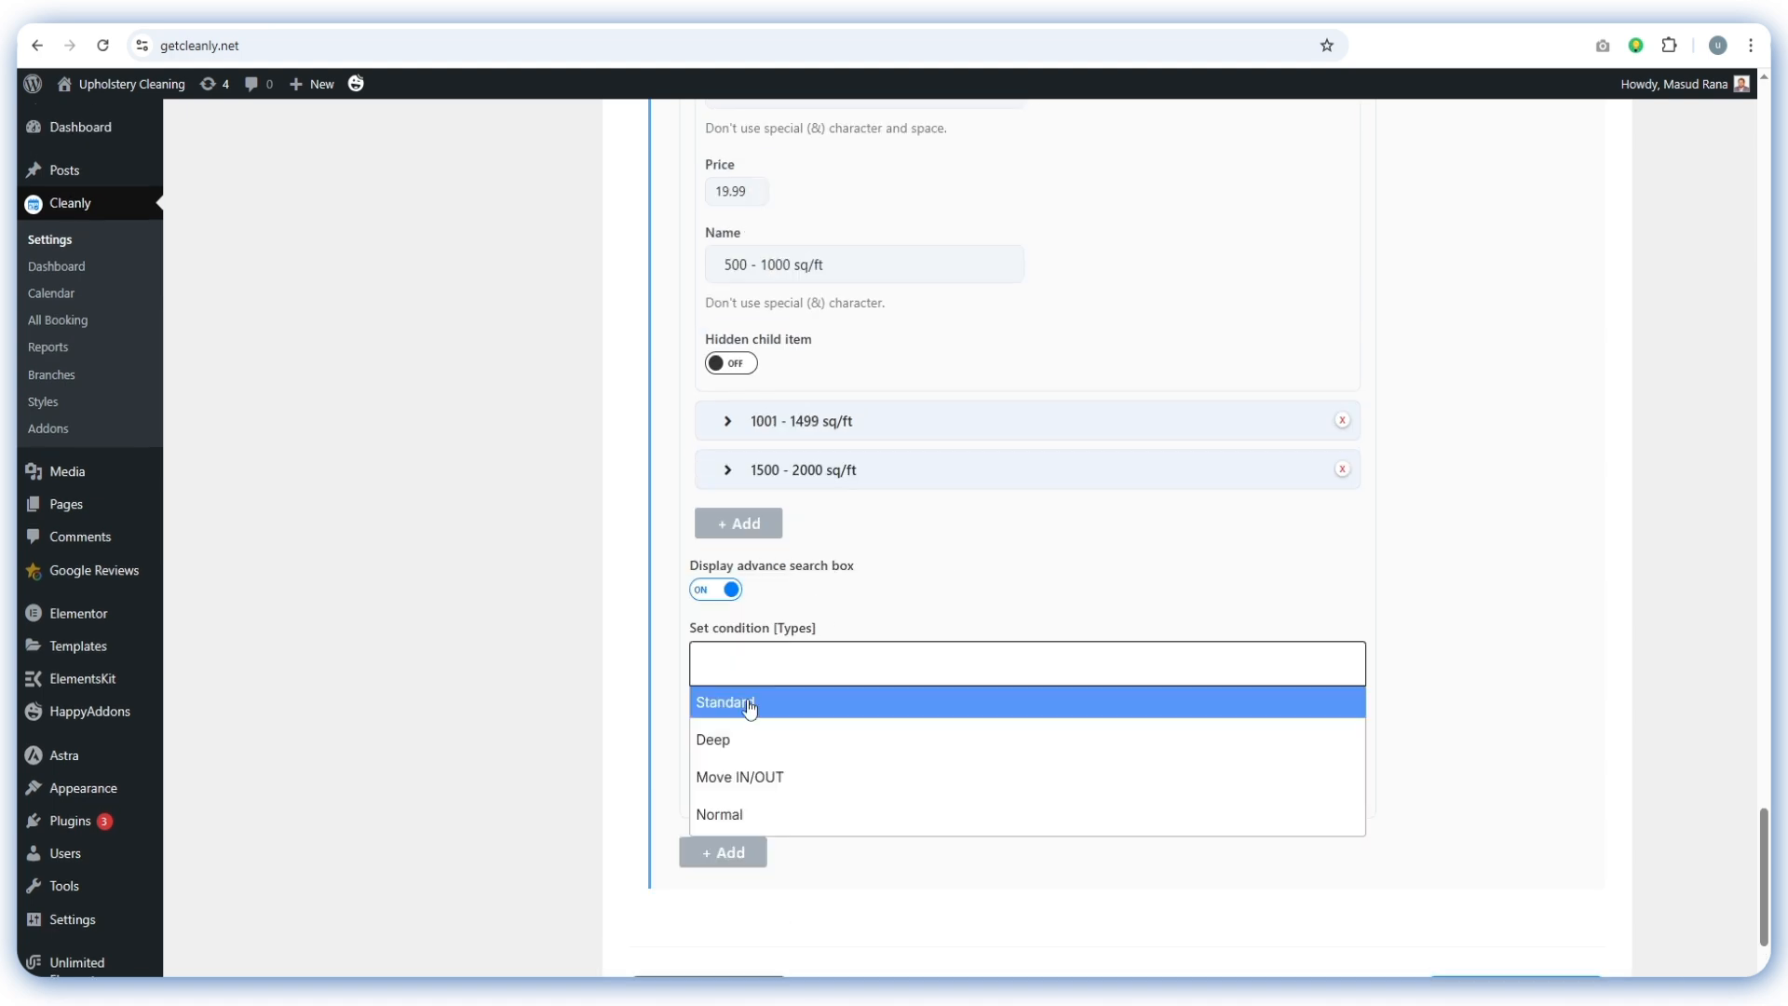
click(903, 562)
click(836, 670)
click(913, 607)
Open the Extra Items settings of the form data
scroll(978, 552, up, 15)
scroll(986, 497, up, 20)
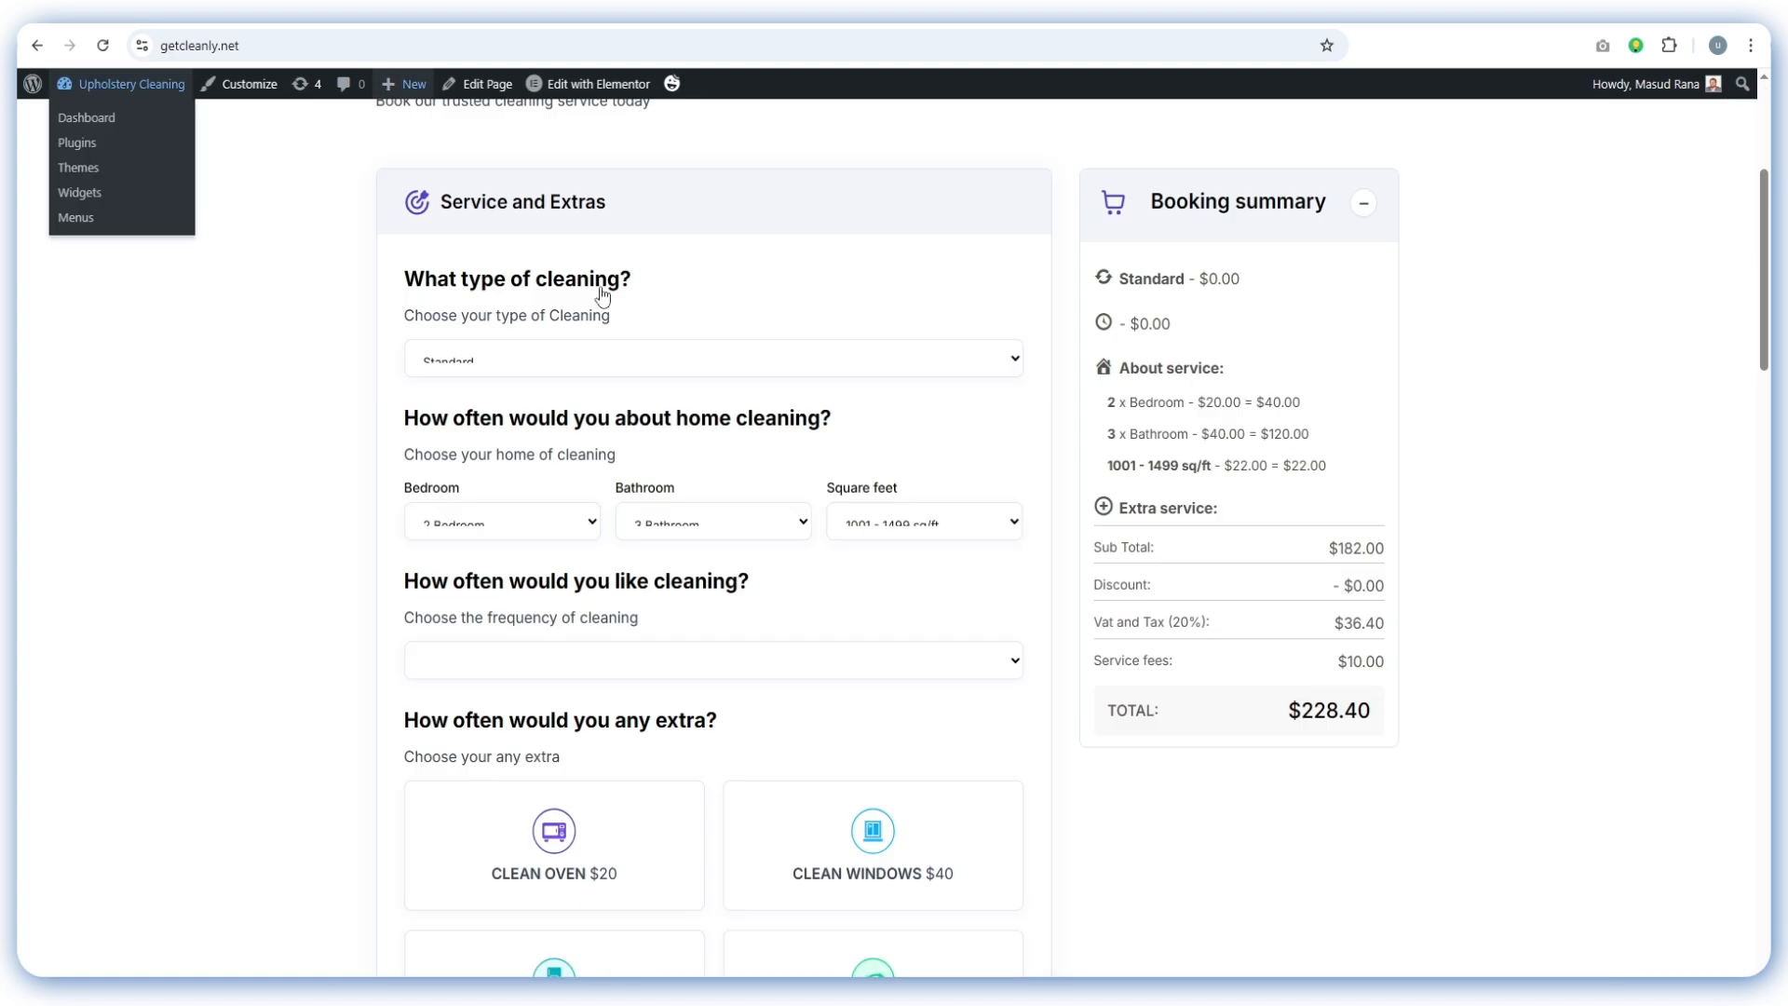
scroll(700, 551, down, 3)
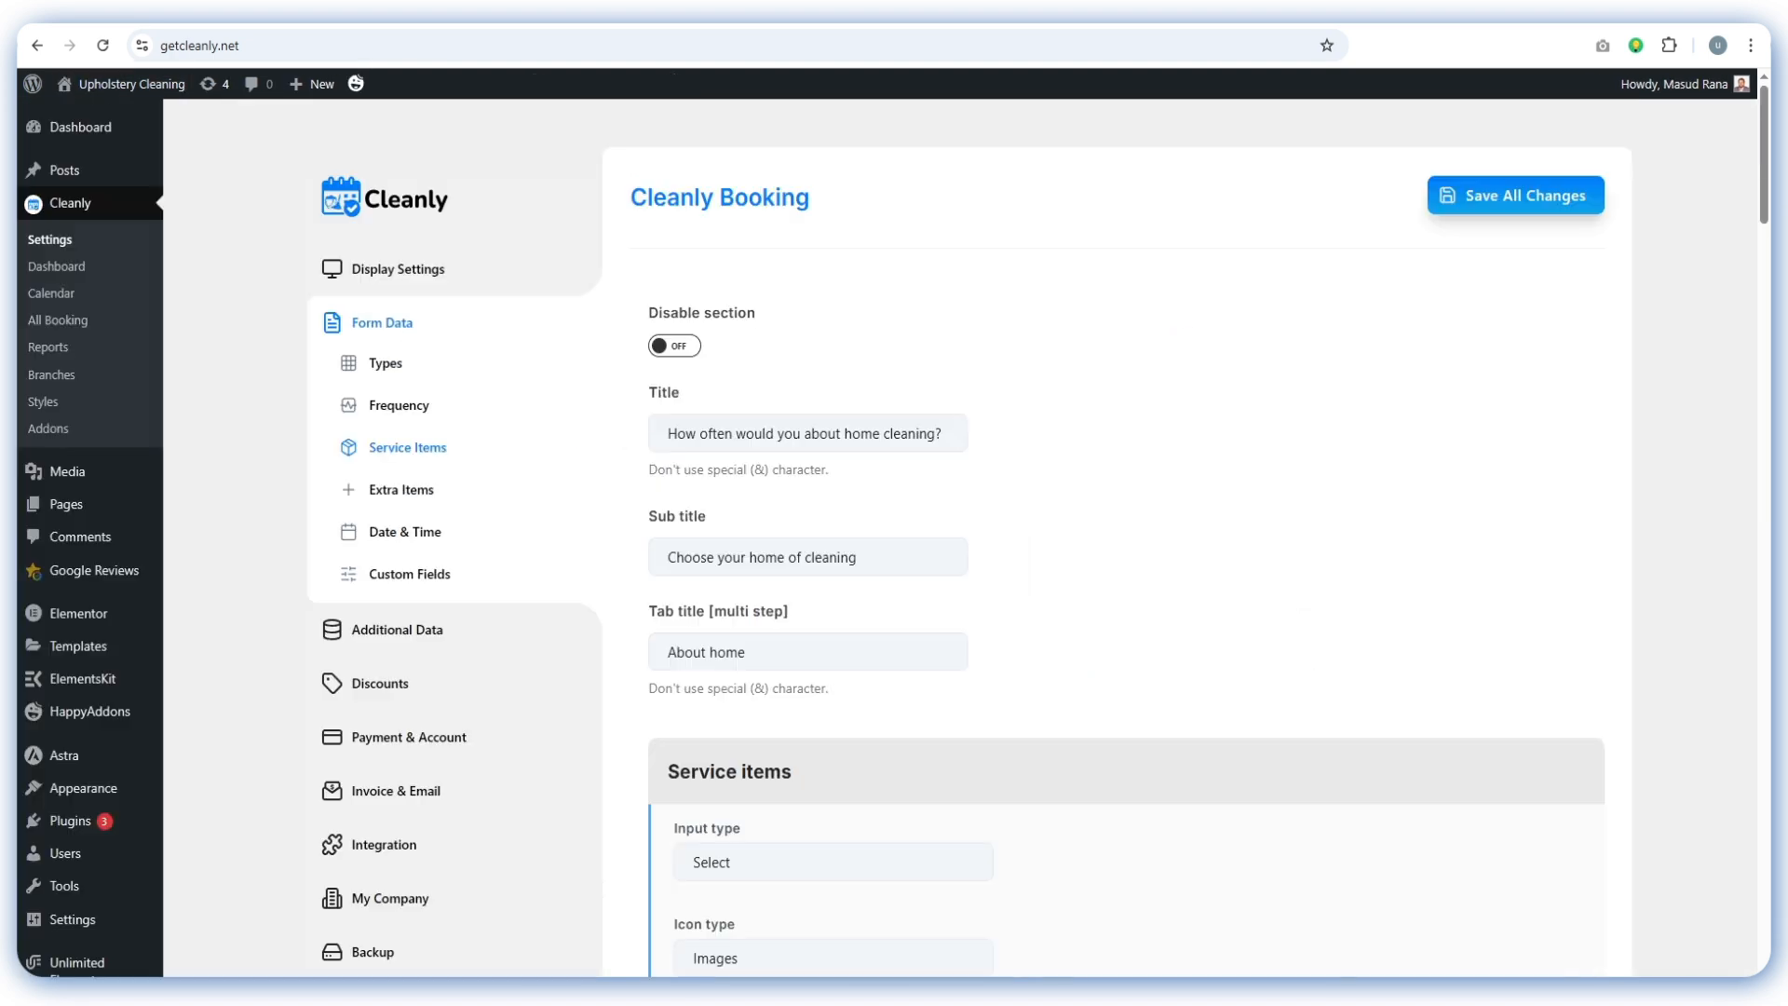
scroll(1038, 368, down, 2)
click(400, 393)
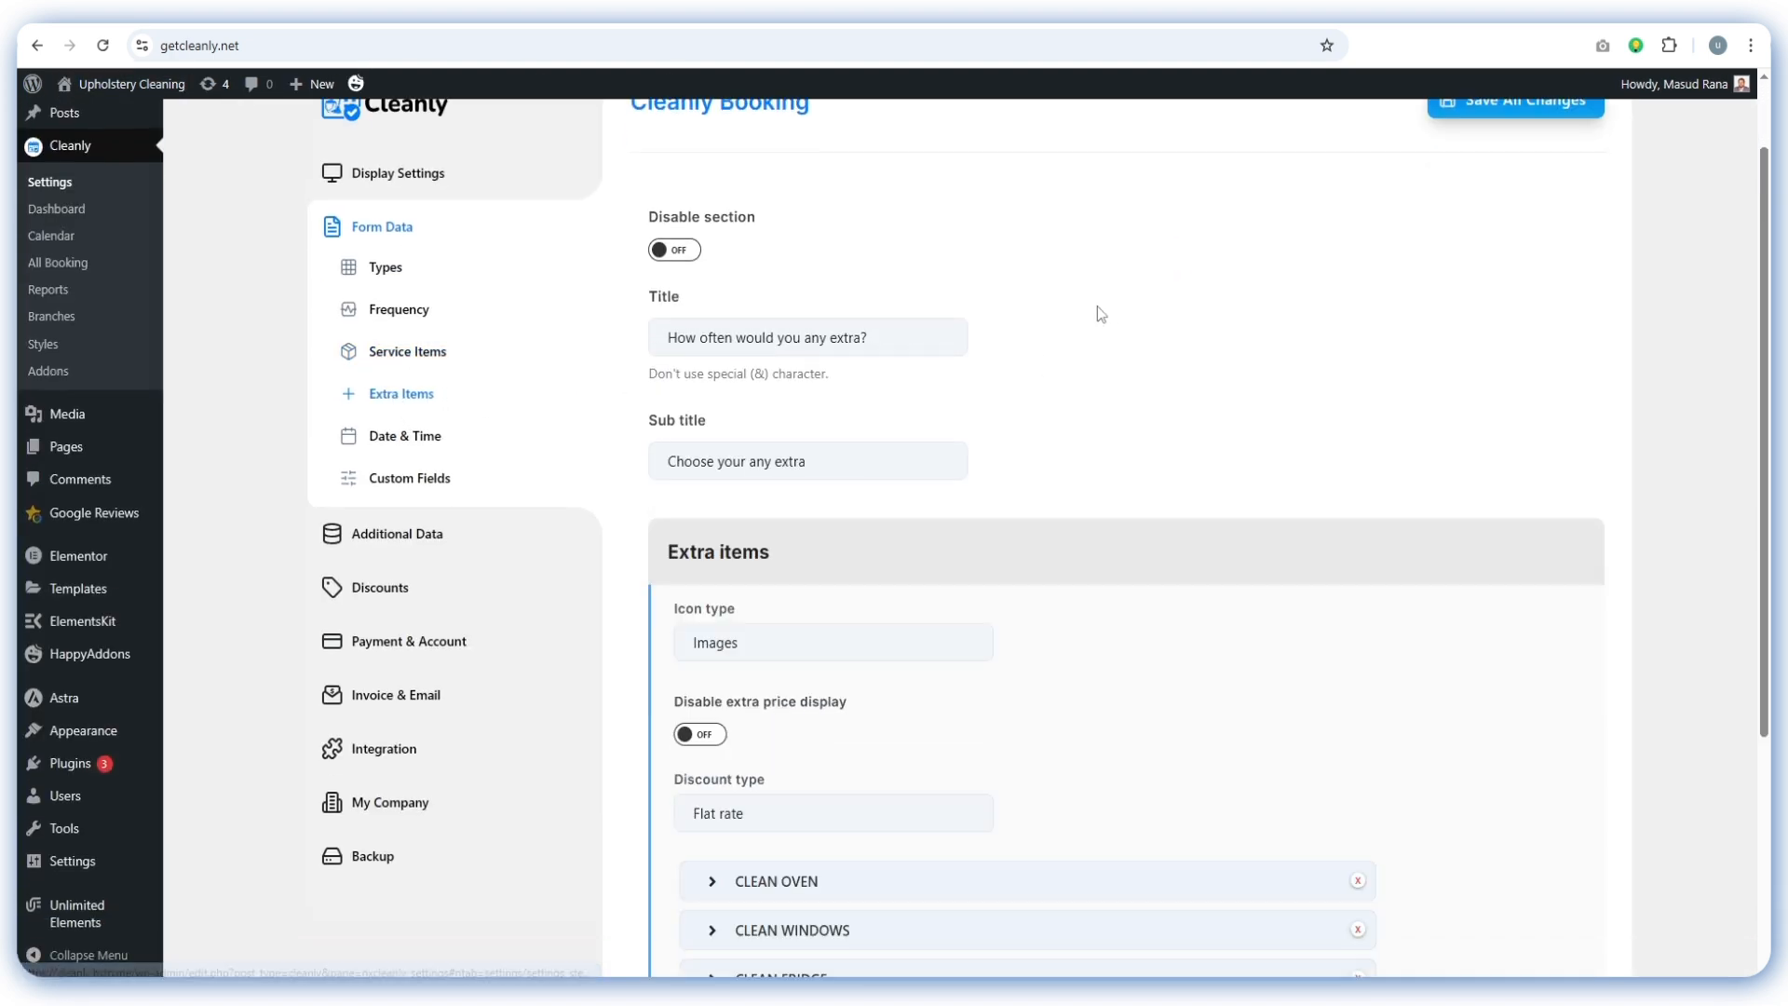
Compare the Extra Items title, sub title and item list with the extras section on the booking page
scroll(1034, 293, down, 3)
scroll(919, 521, up, 4)
scroll(922, 467, down, 2)
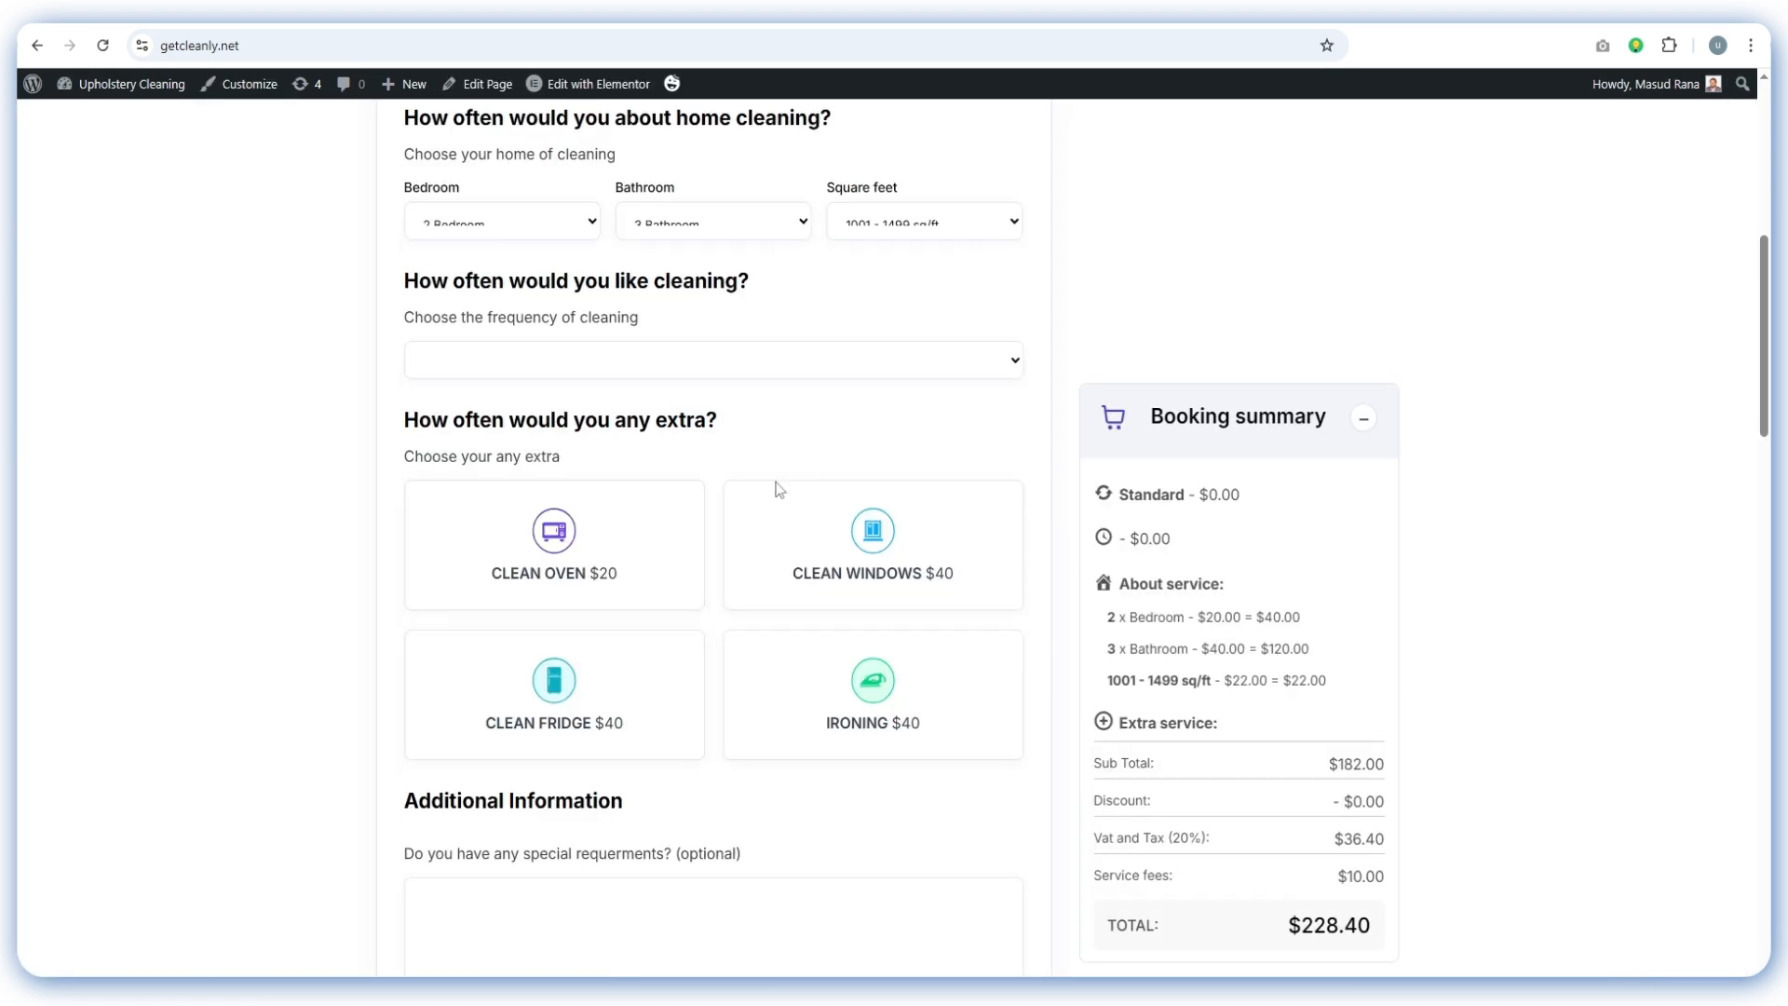
scroll(779, 488, down, 2)
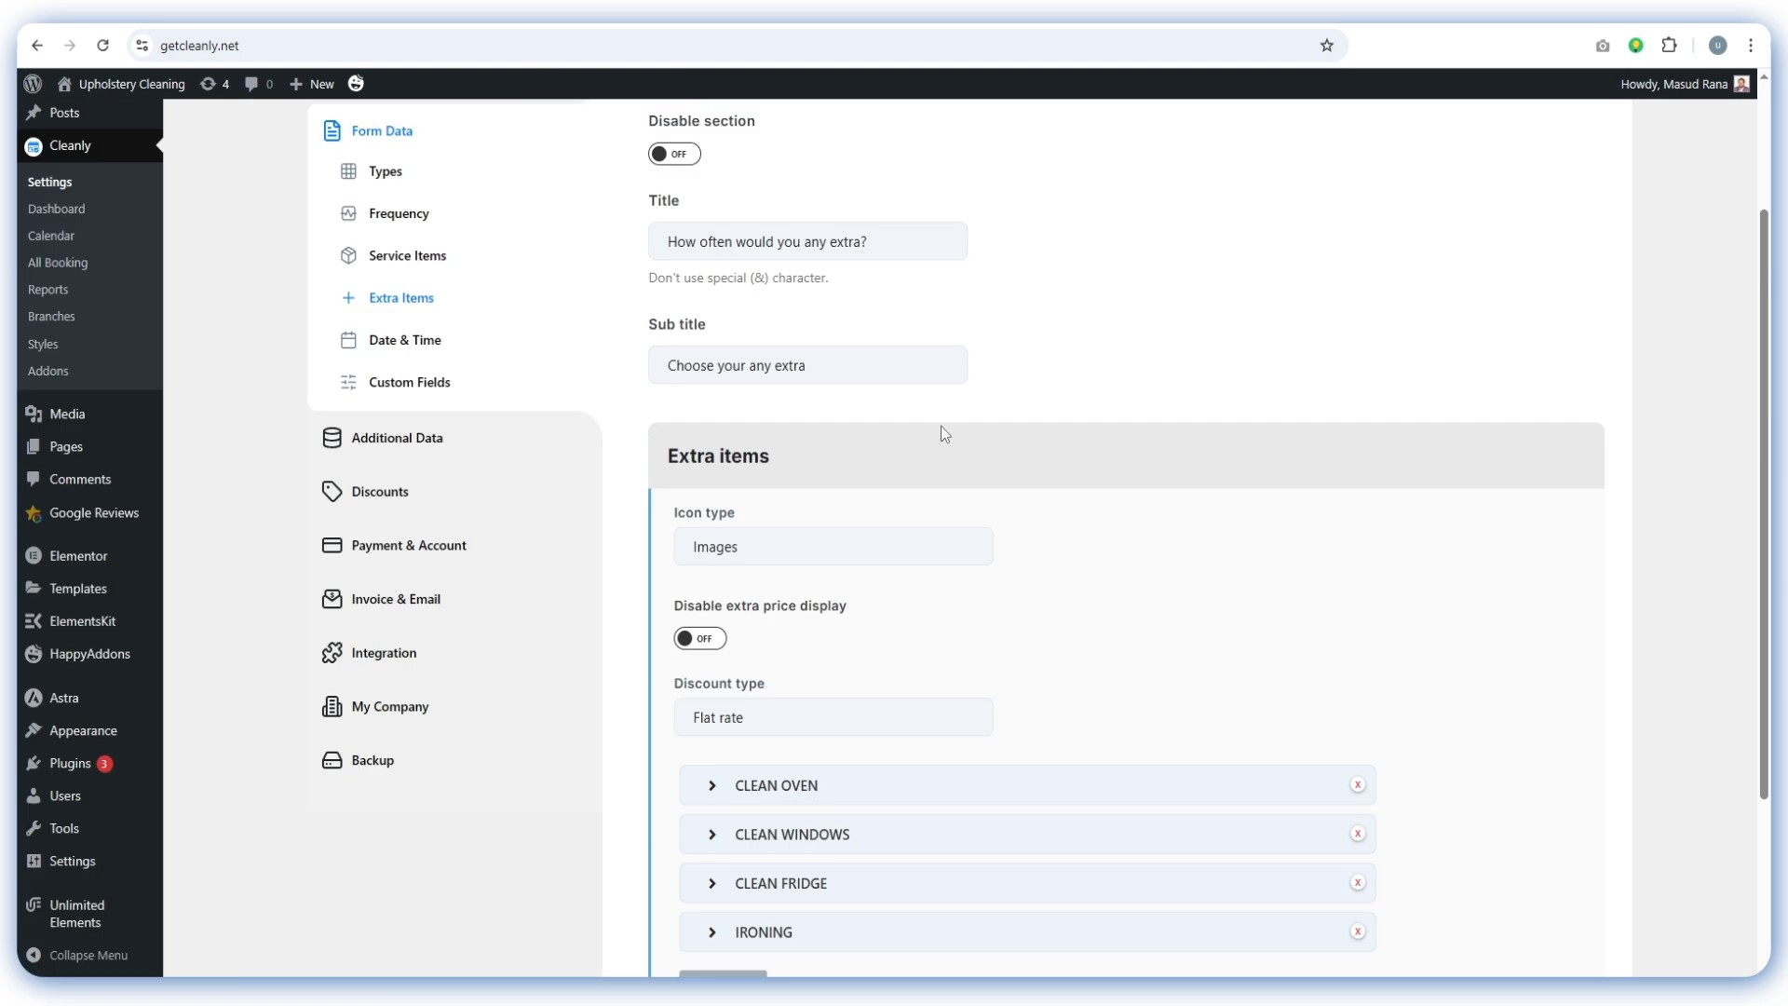
scroll(936, 428, down, 1)
scroll(935, 428, up, 3)
drag(670, 430, 987, 434)
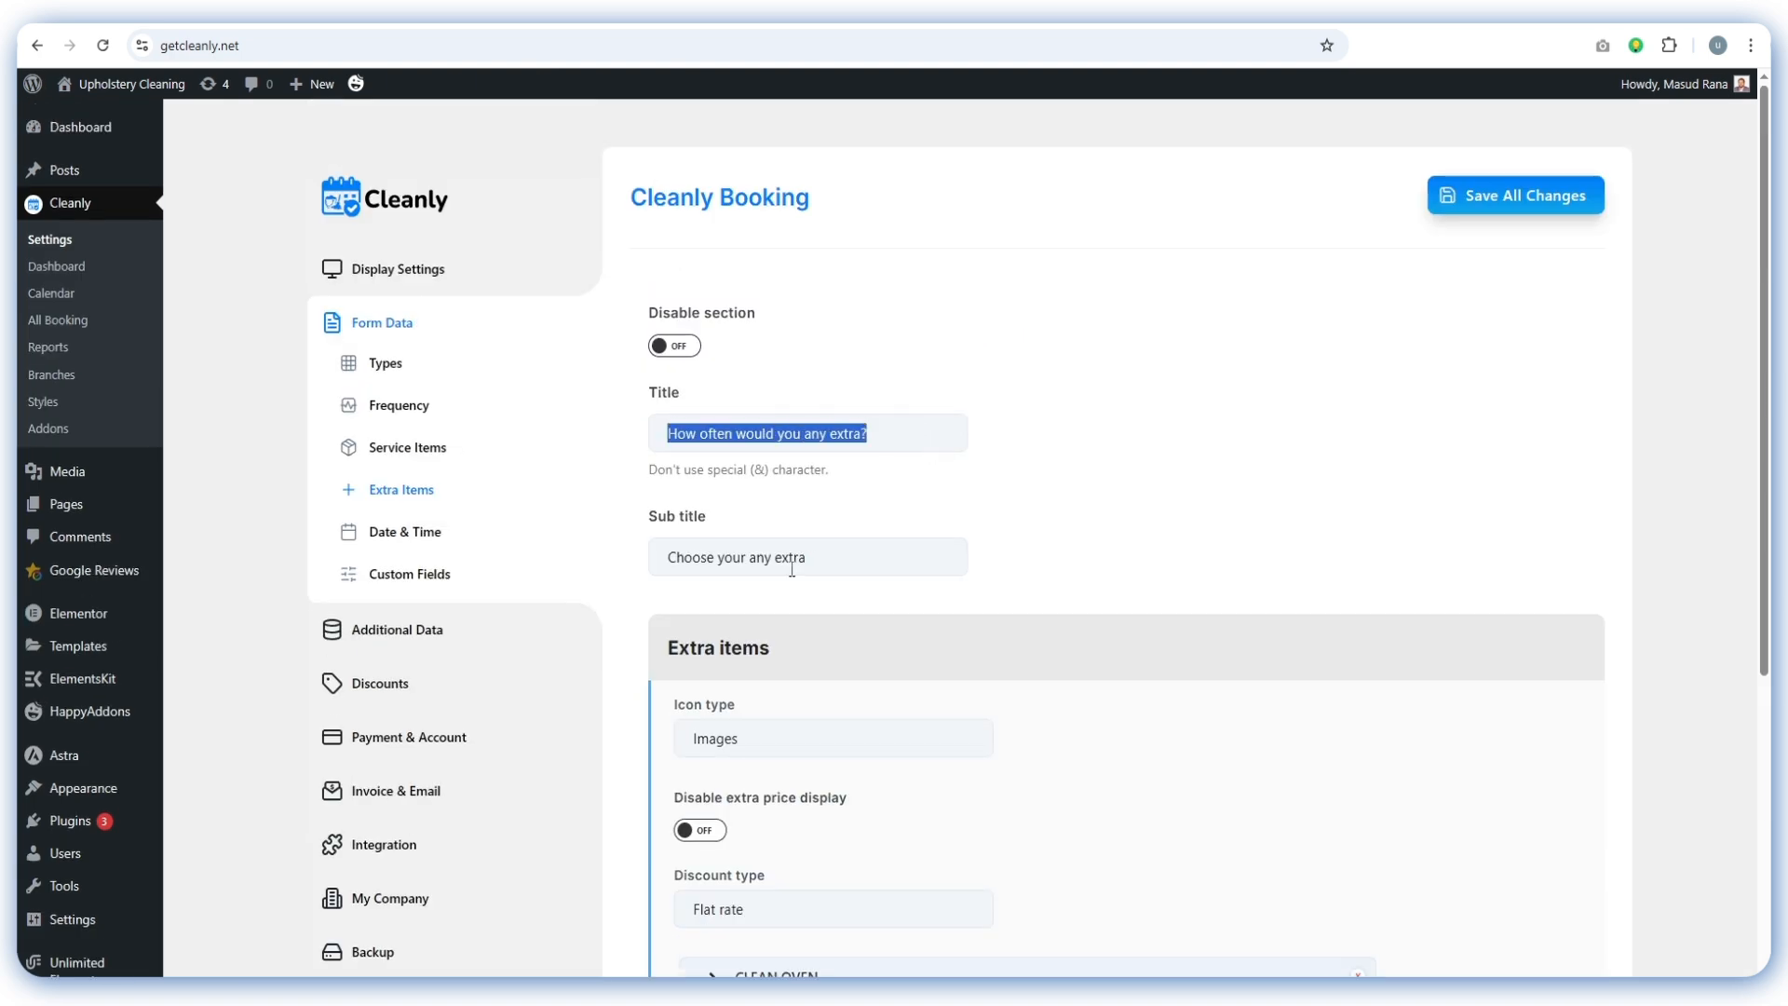
drag(960, 559, 645, 559)
Review the icon type choices for the extra items, keeping Images
scroll(774, 503, down, 2)
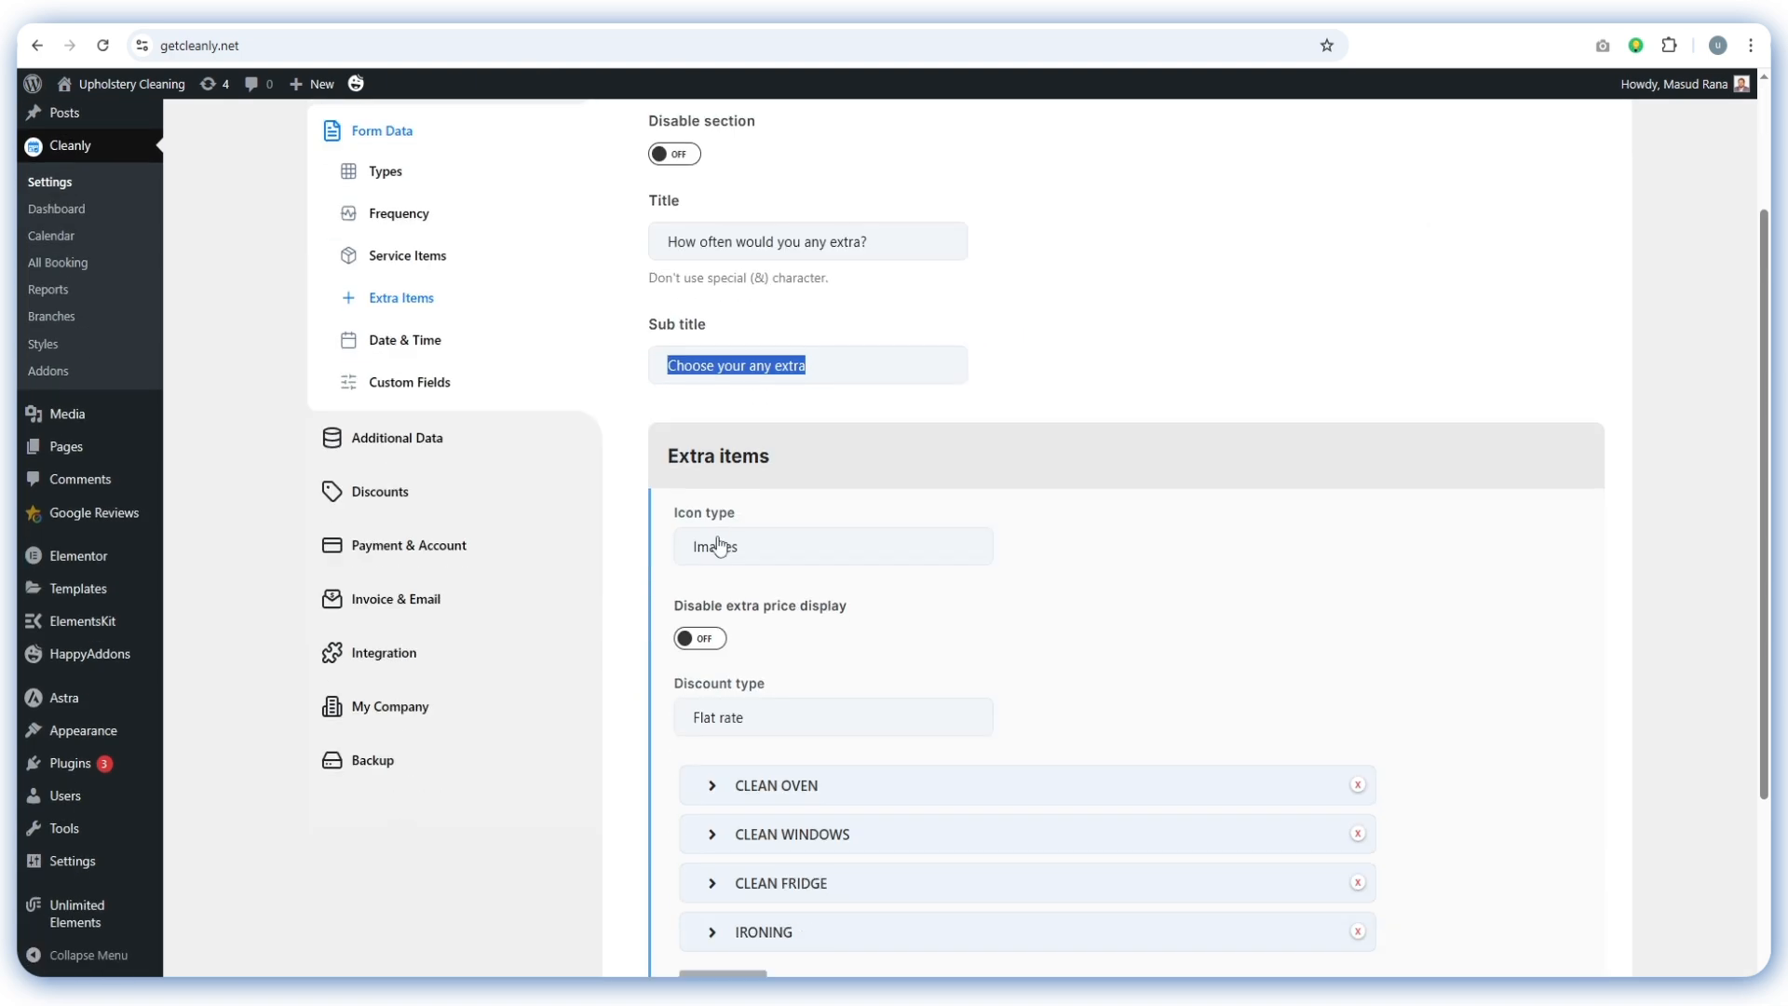
click(771, 551)
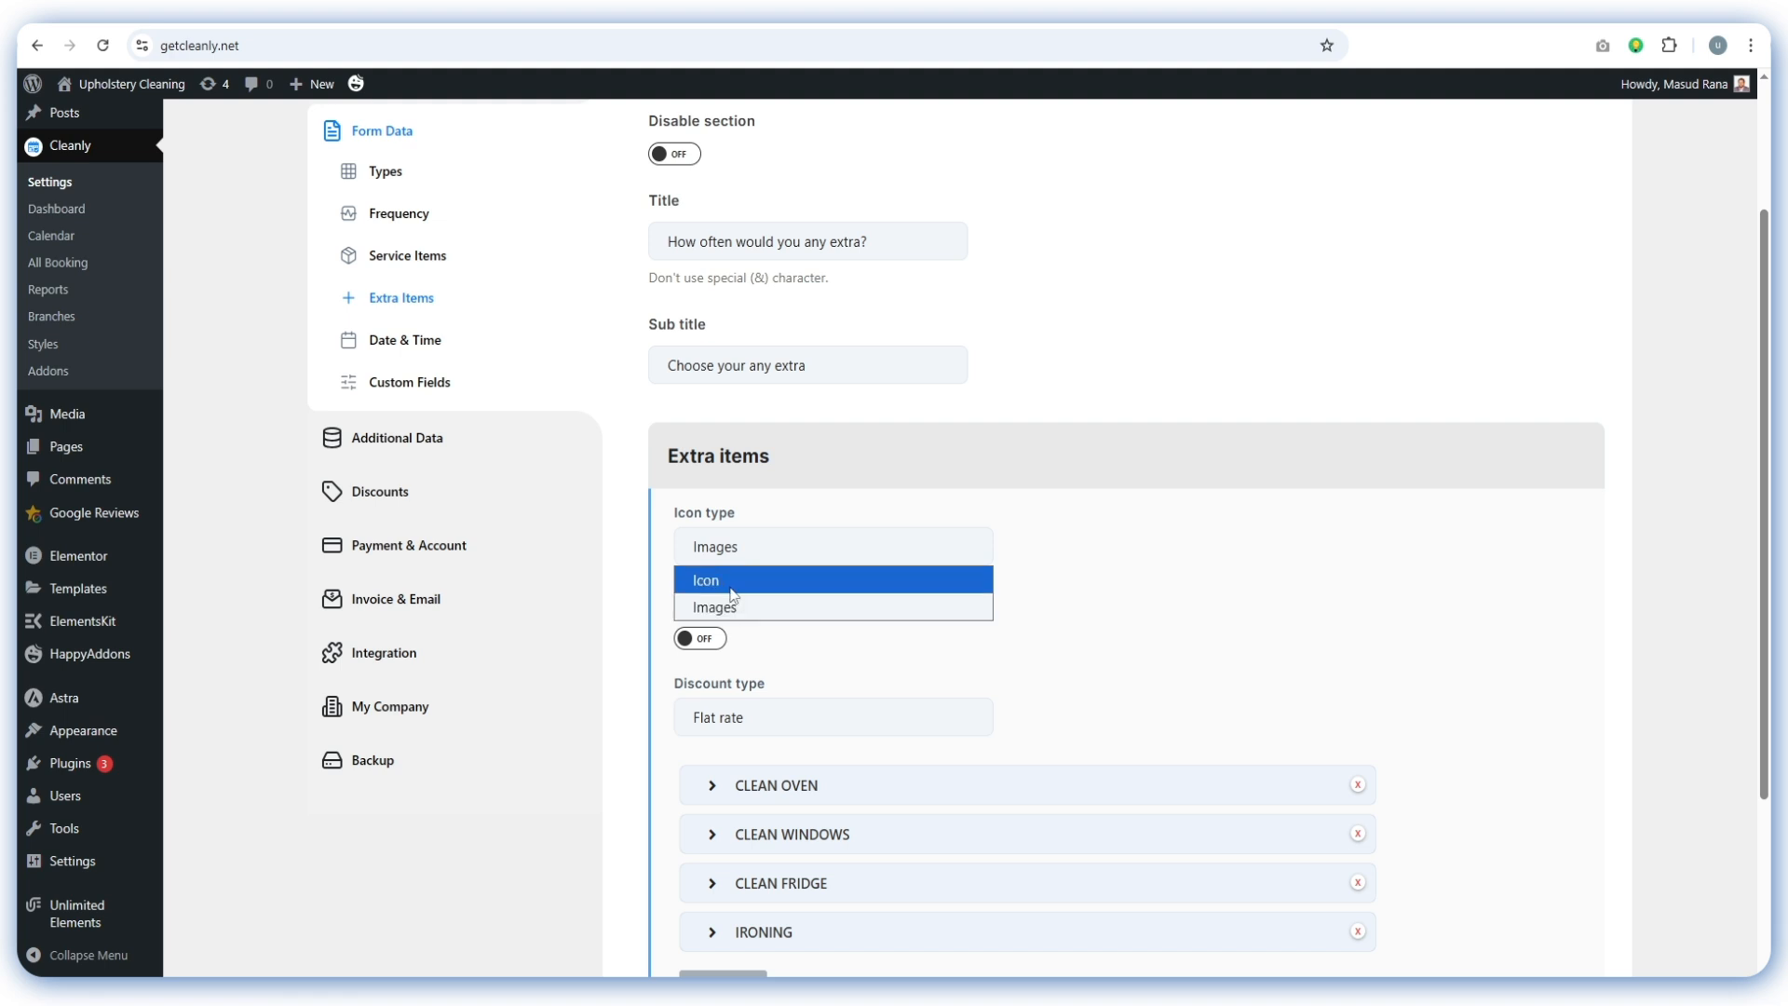
click(745, 552)
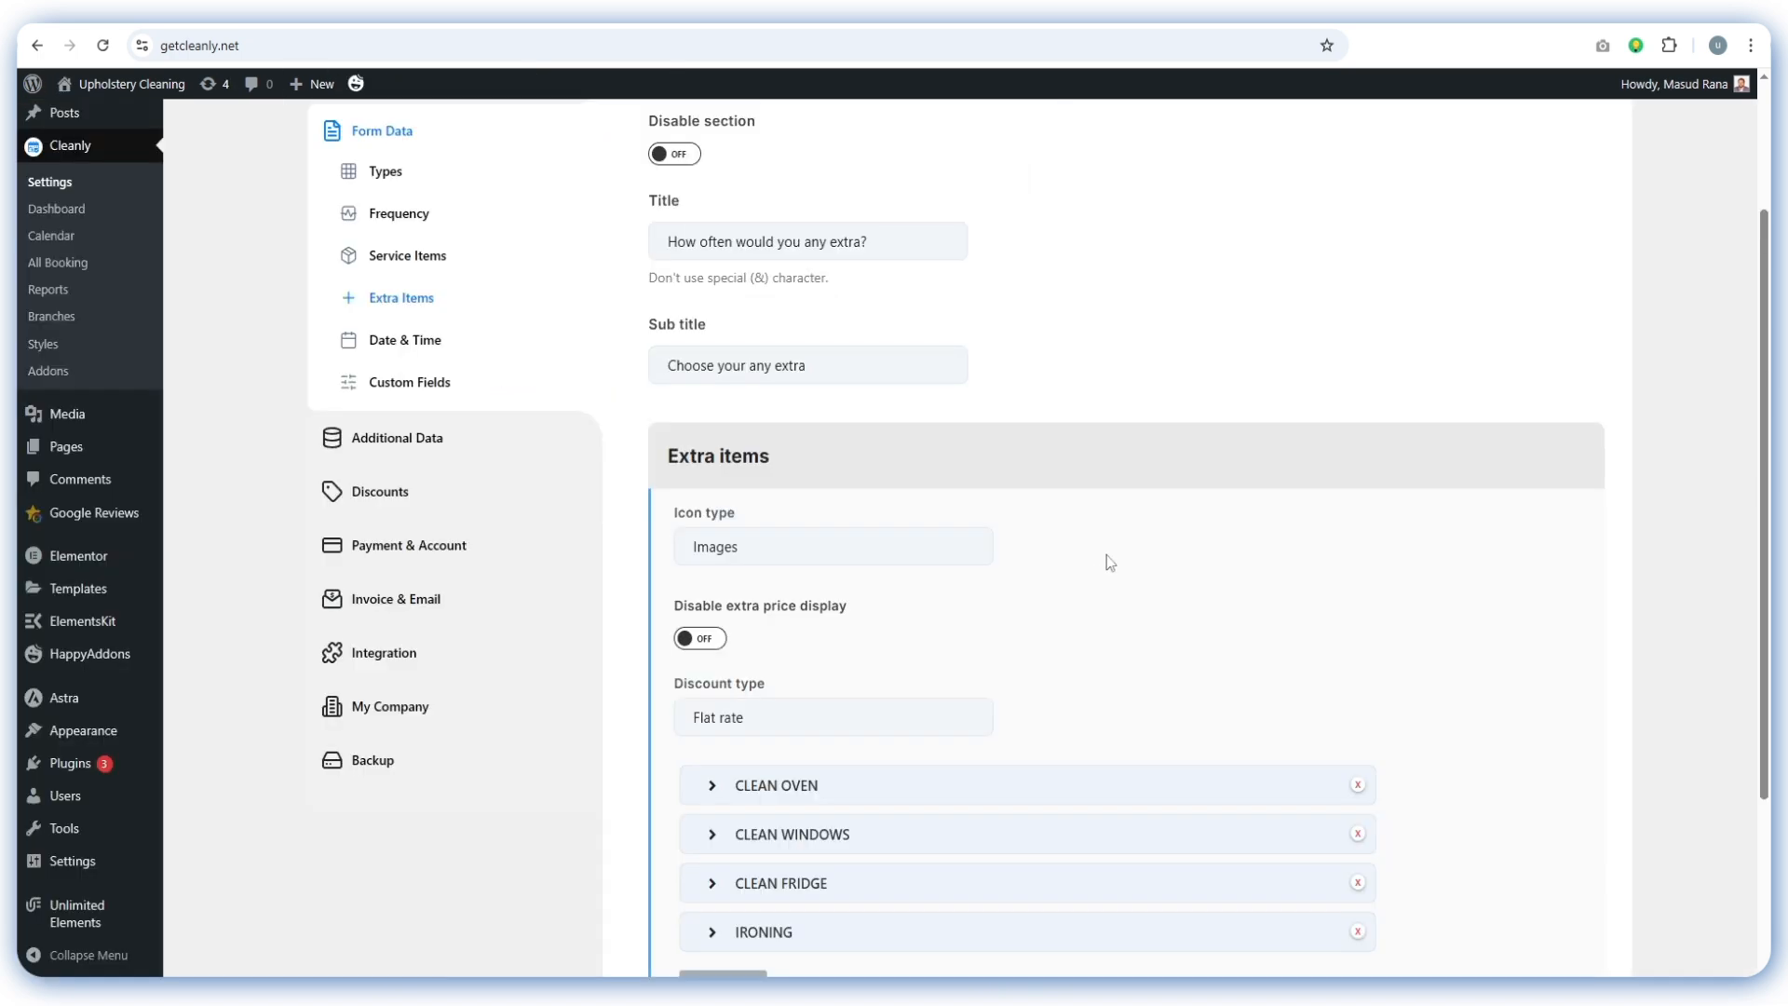
Try the Percentage (%) discount type for the extra items and return it to Flat rate
scroll(1110, 562, down, 2)
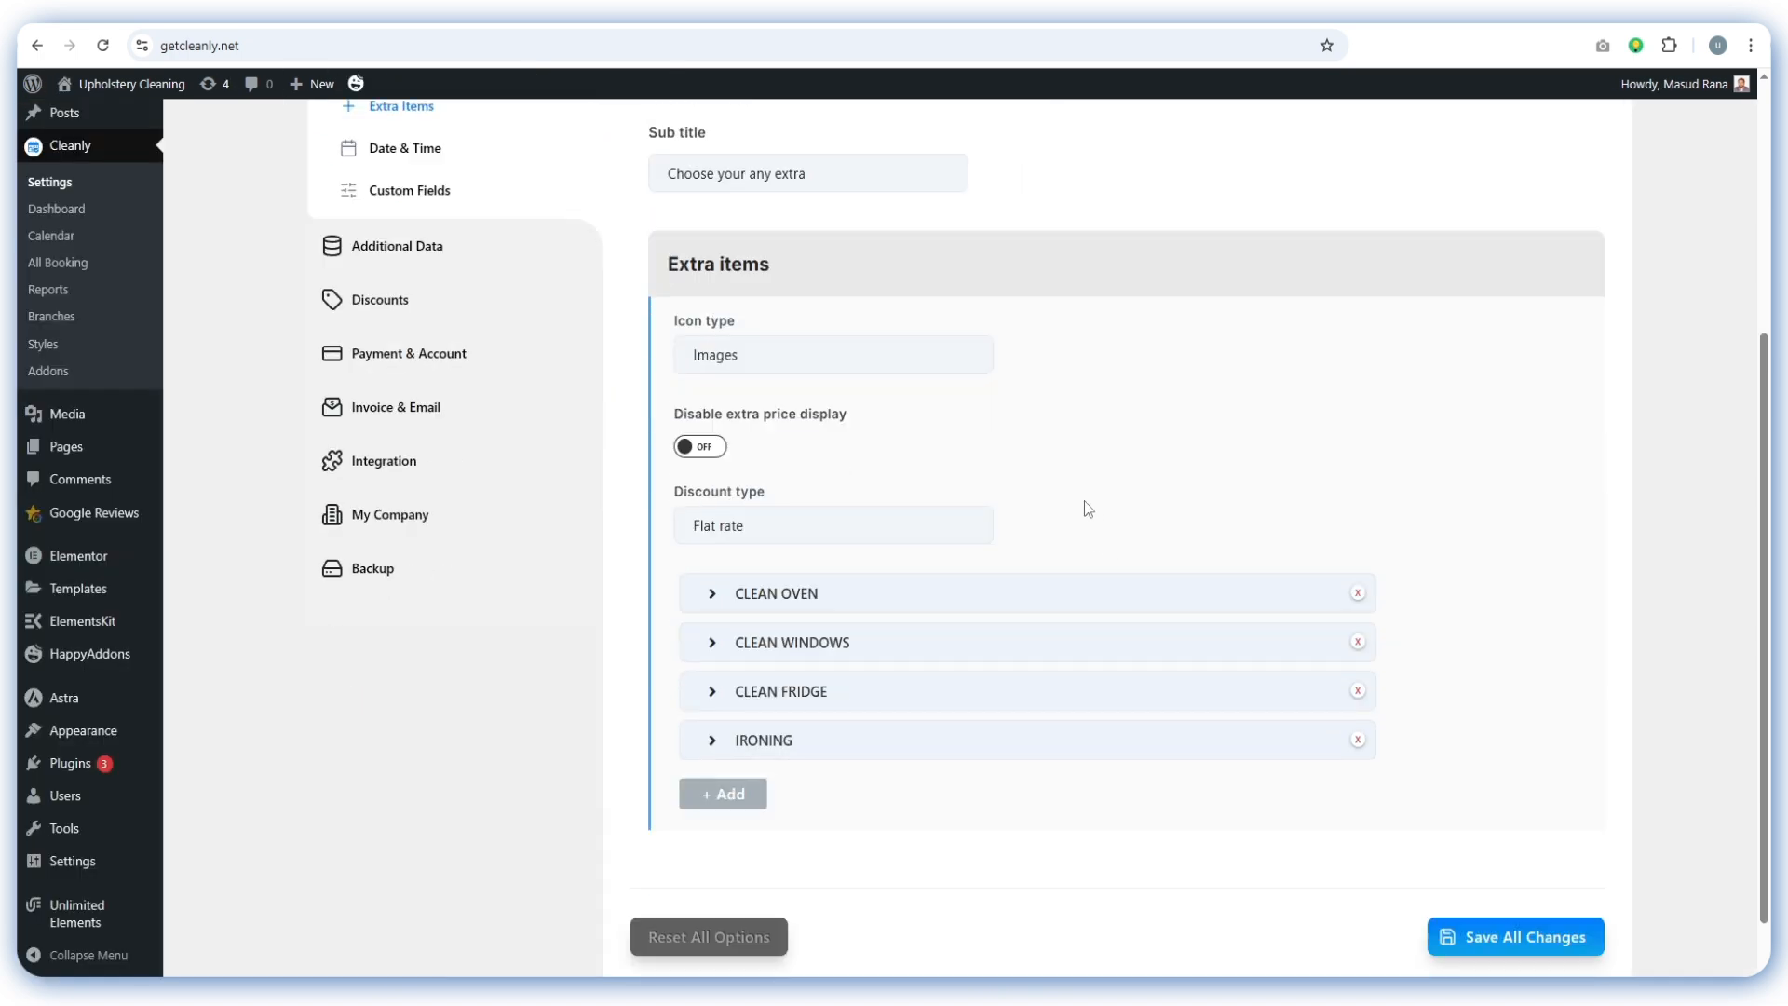
click(779, 525)
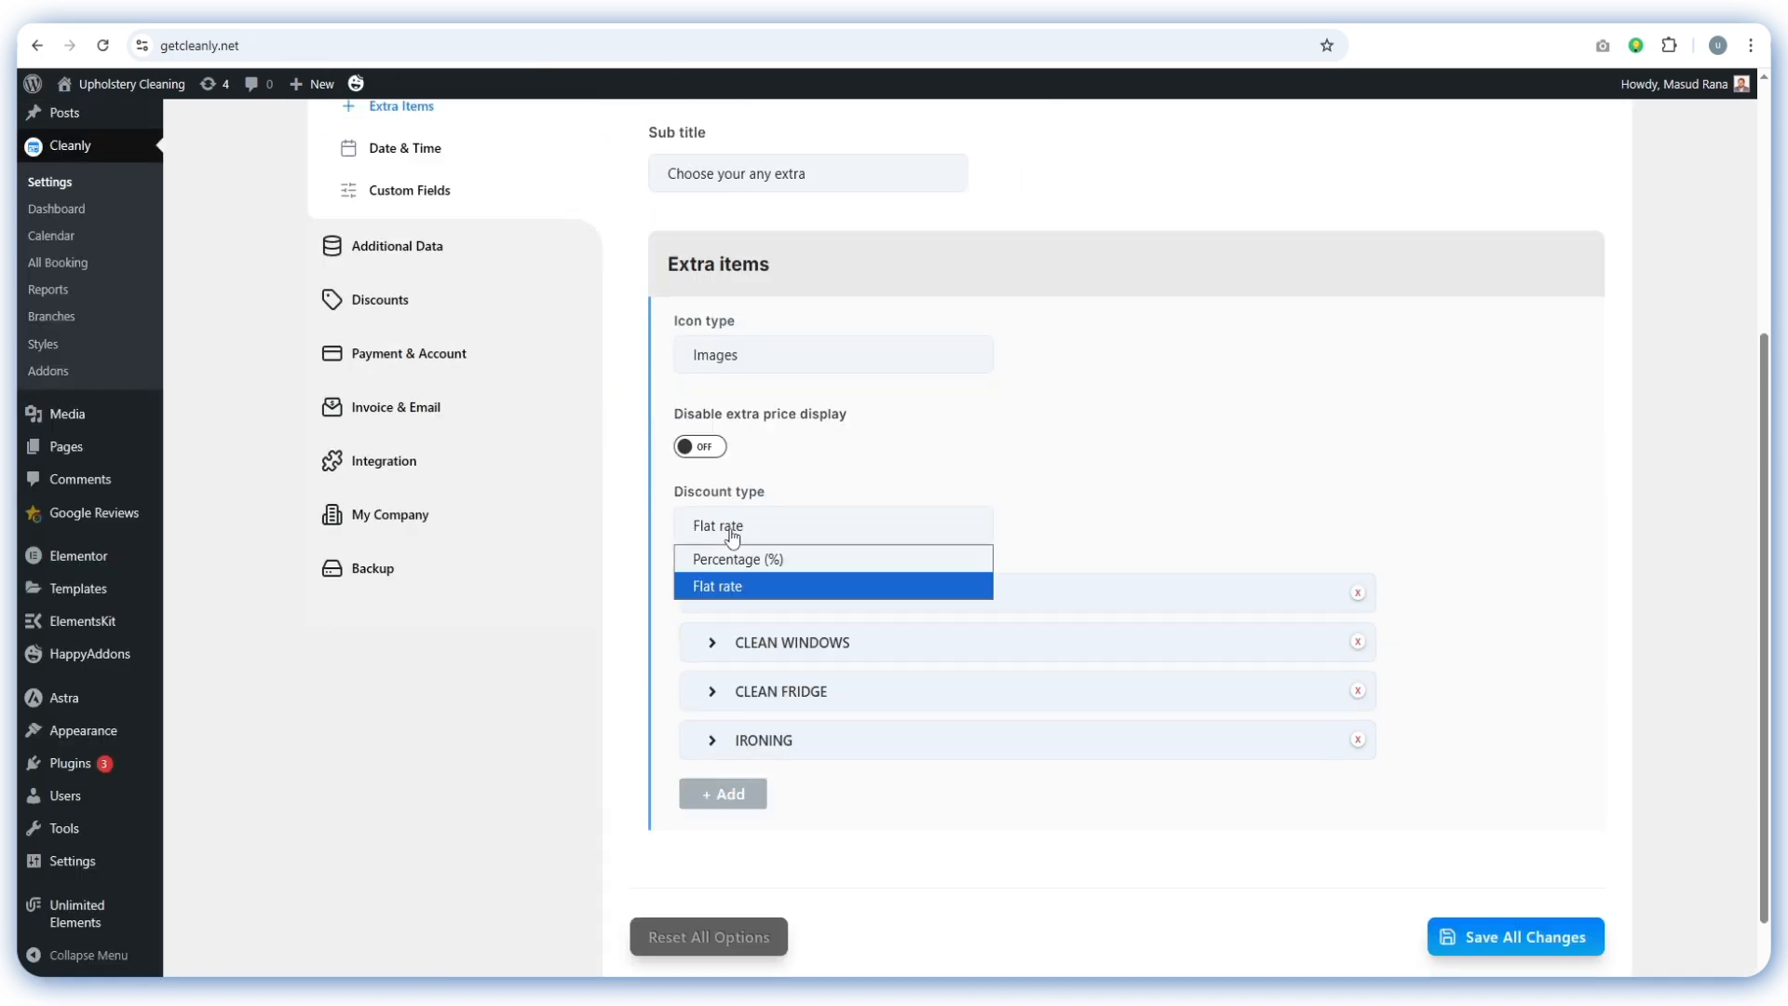
click(779, 562)
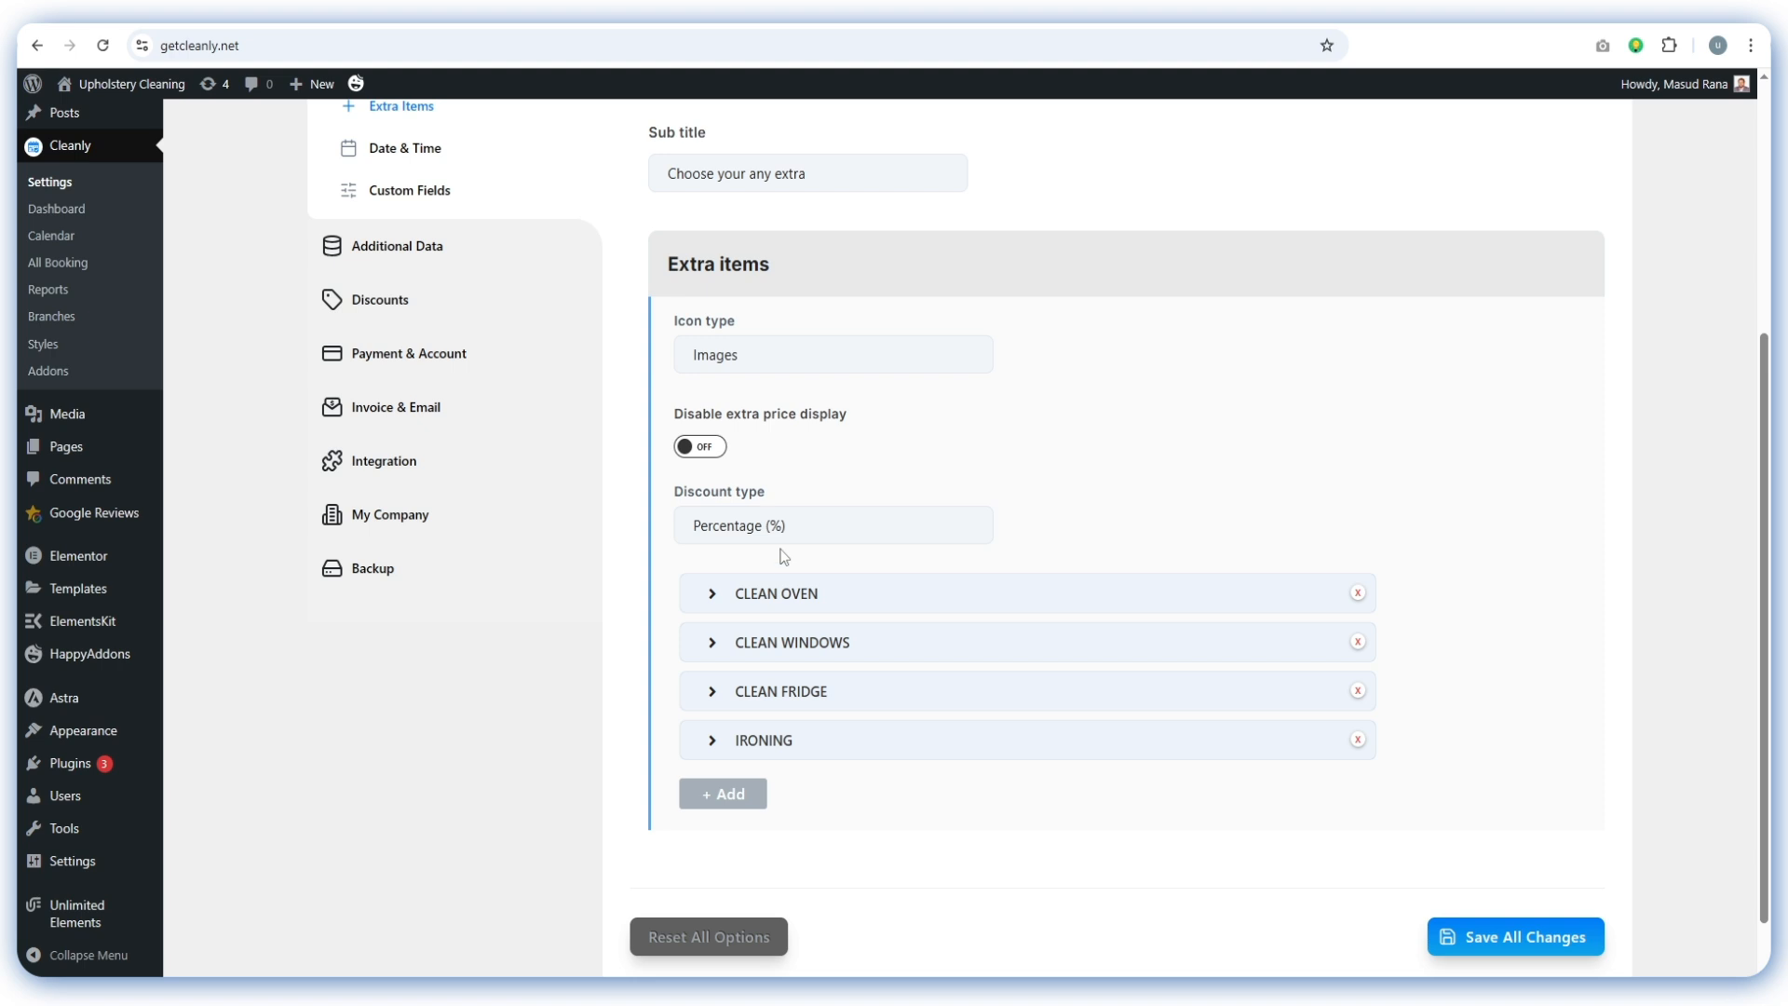
click(797, 526)
click(721, 587)
scroll(1071, 447, down, 1)
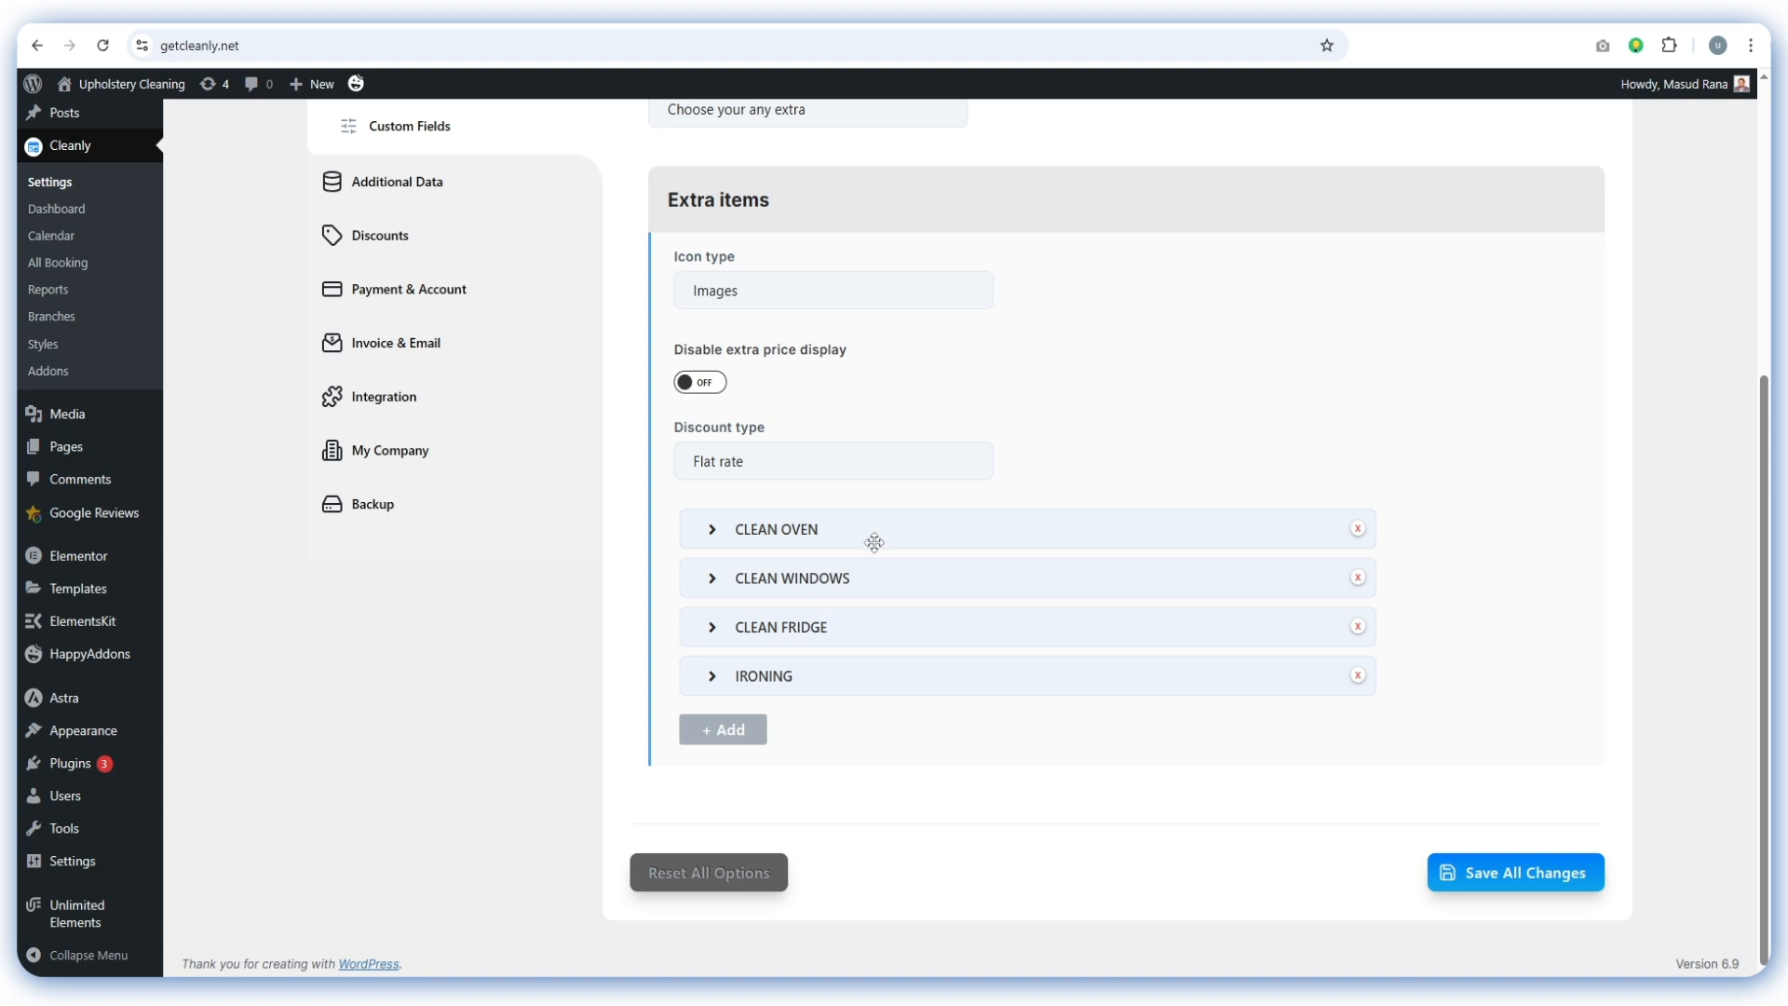
Expand the CLEAN OVEN extra item and examine its ID, price and title
click(790, 529)
scroll(966, 431, down, 1)
scroll(966, 431, down, 2)
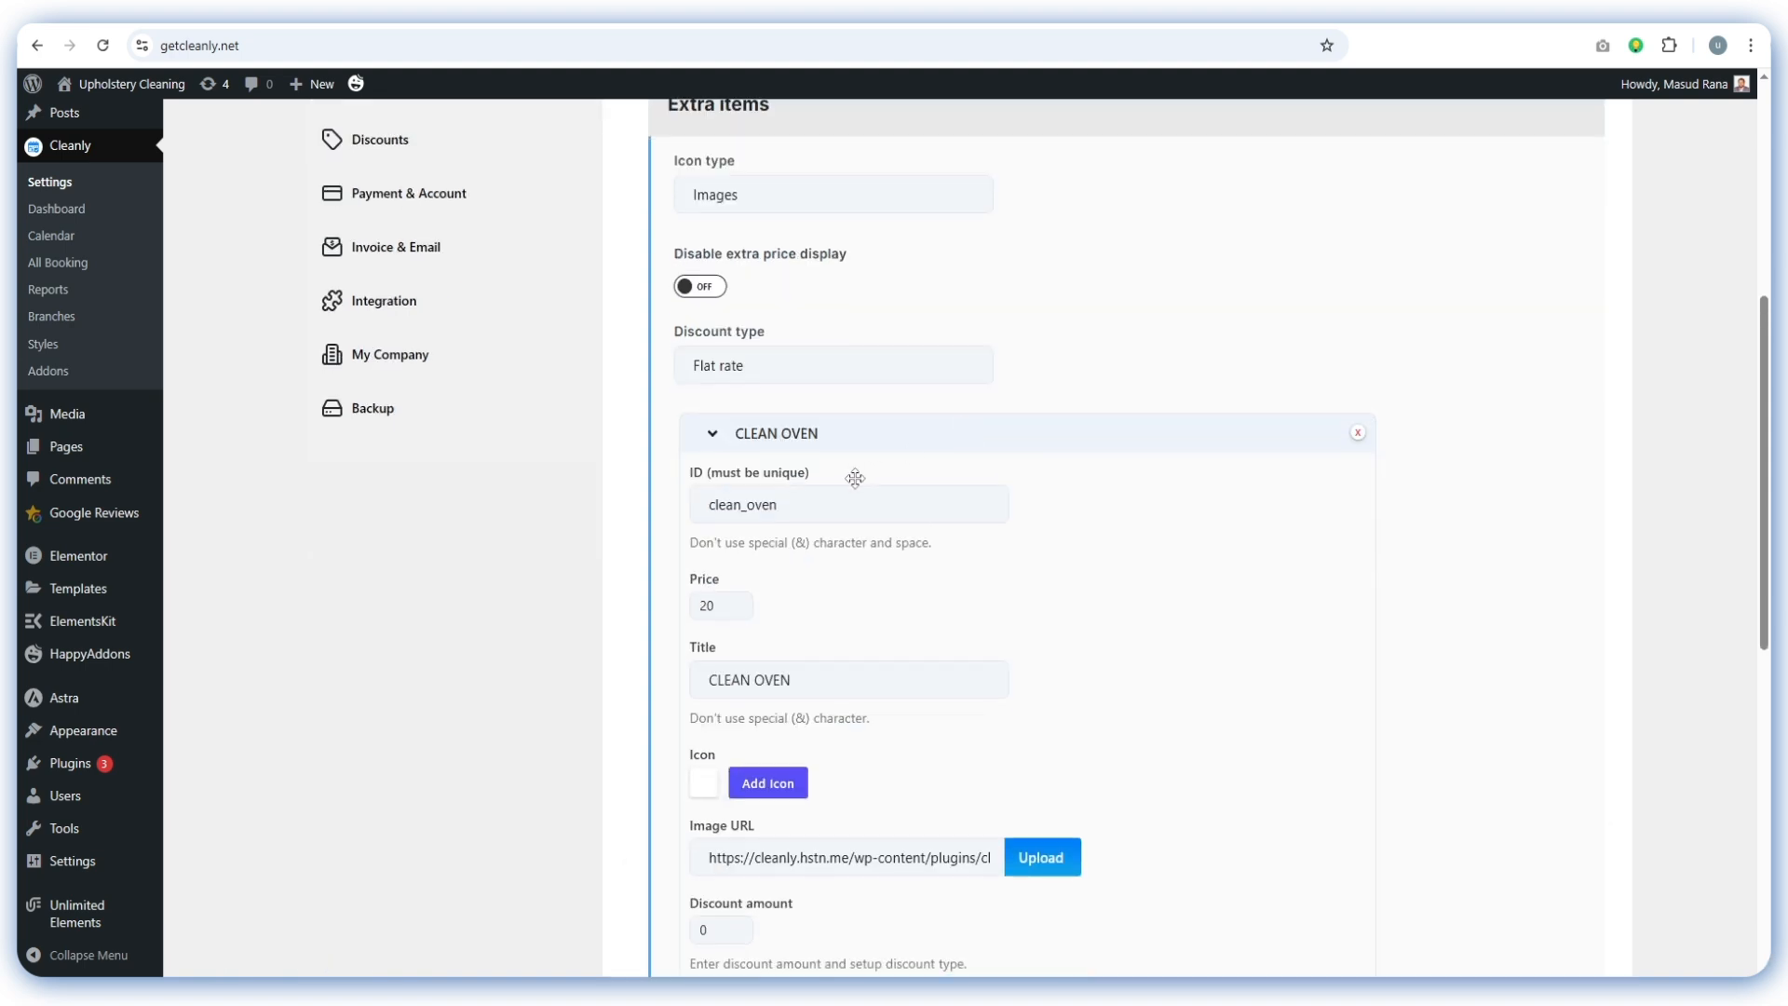
scroll(744, 410, down, 1)
double_click(708, 414)
drag(707, 476, 813, 487)
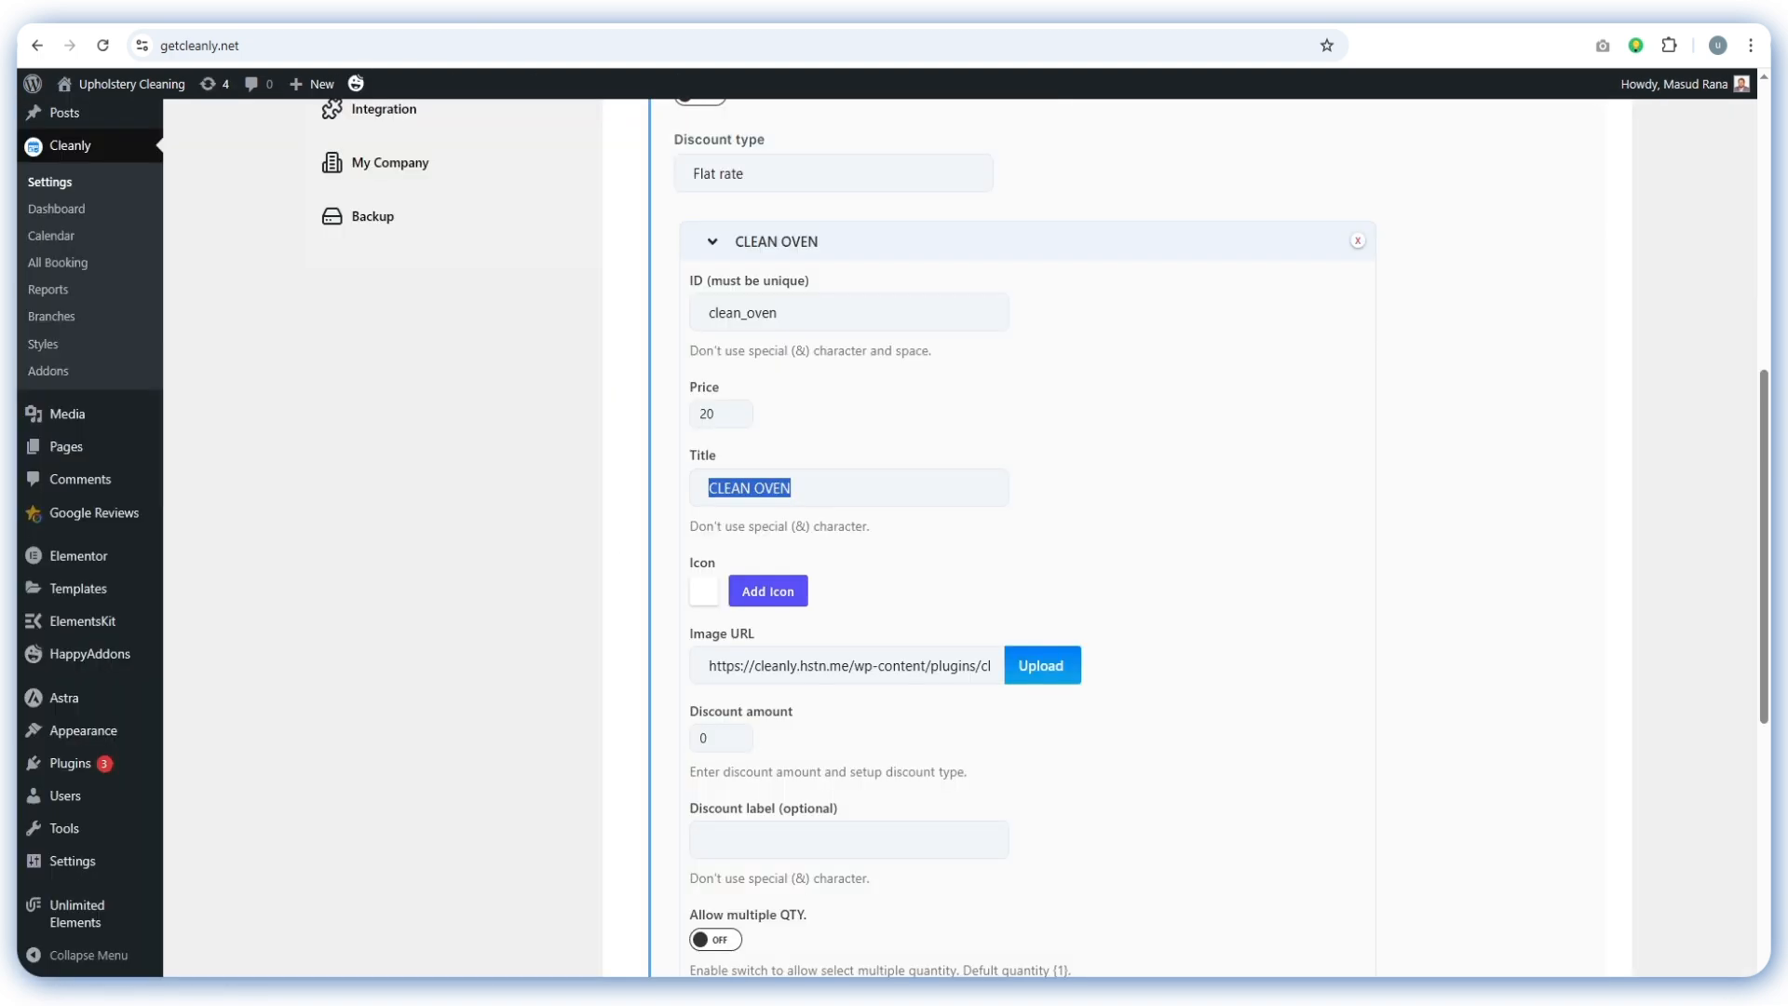
scroll(699, 327, down, 2)
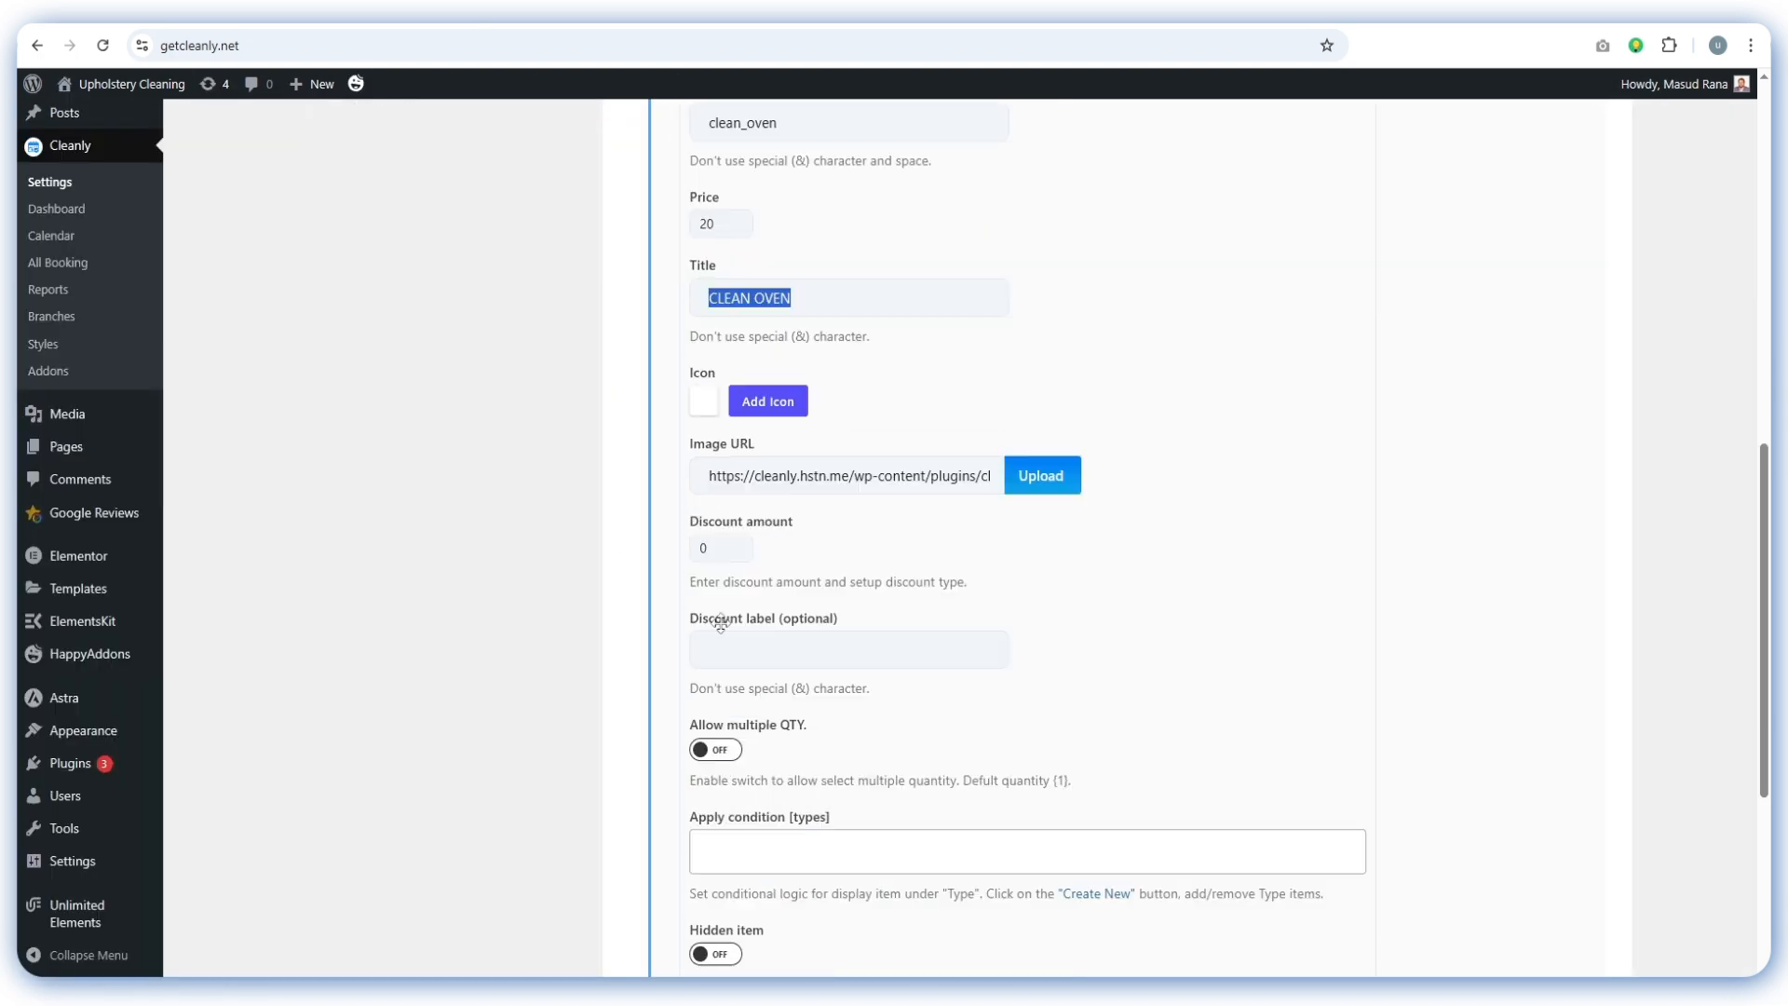
double_click(732, 229)
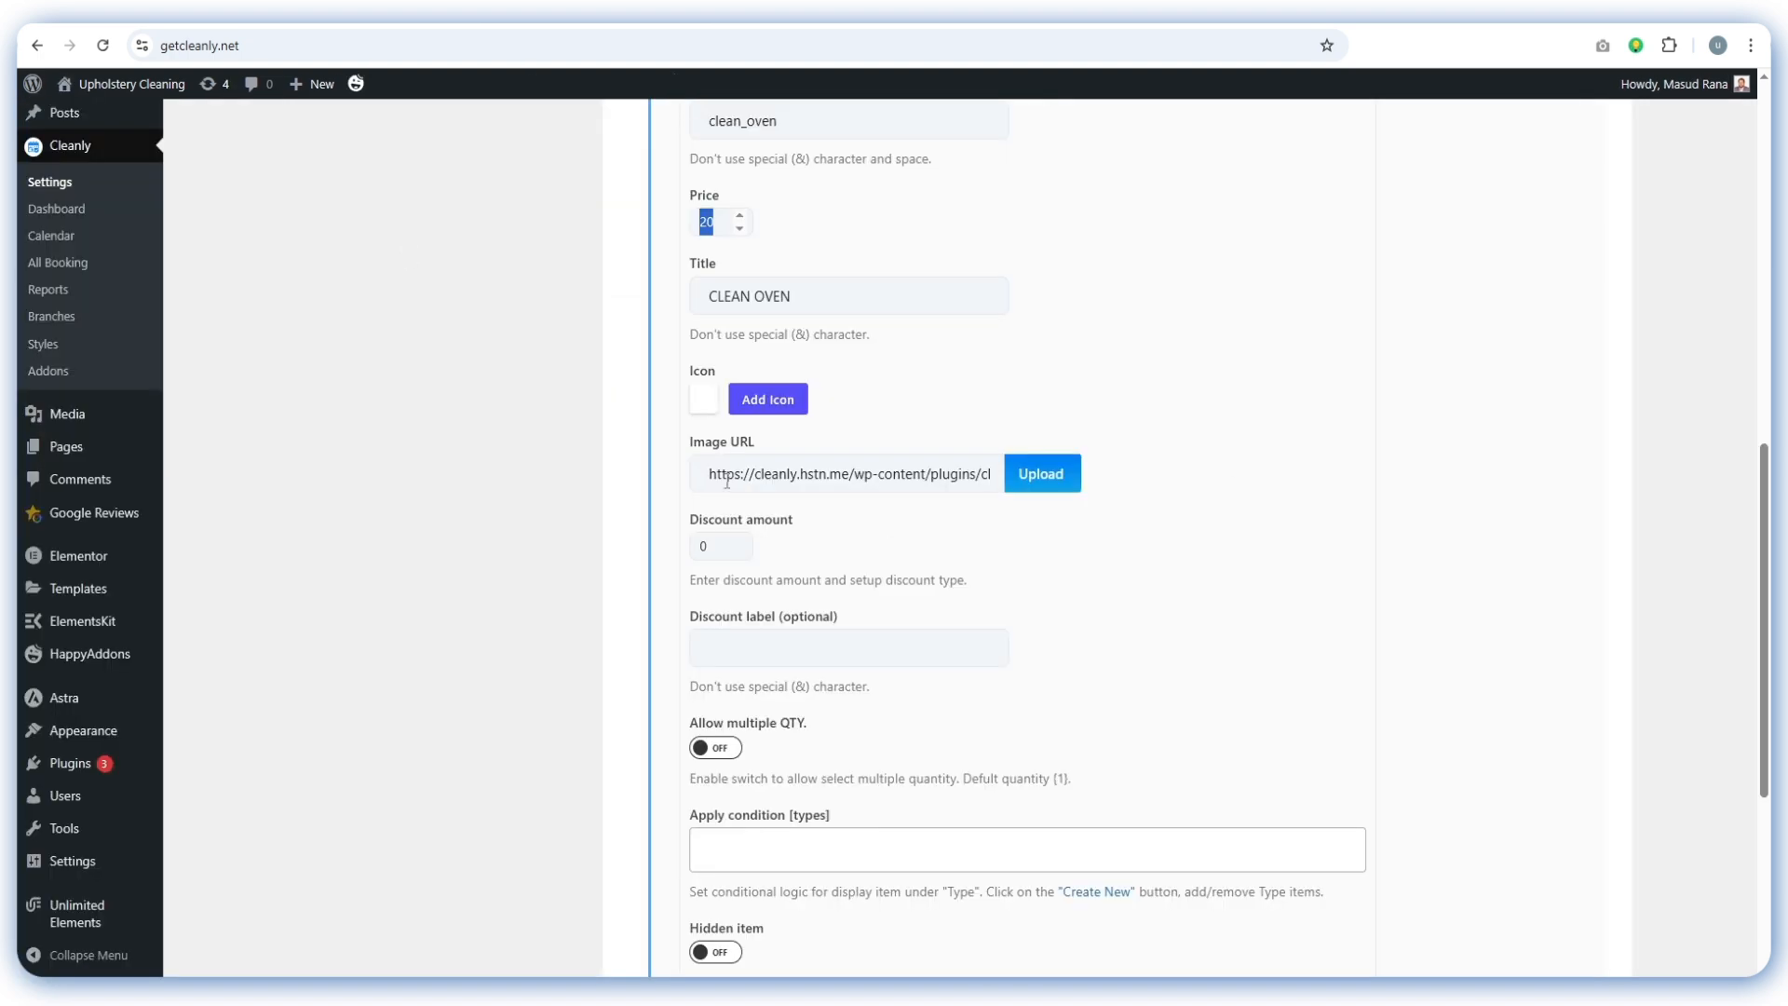
Examine the CLEAN OVEN item's image, discount, quantity, condition and hidden item options, and collapse the item
scroll(965, 471, up, 6)
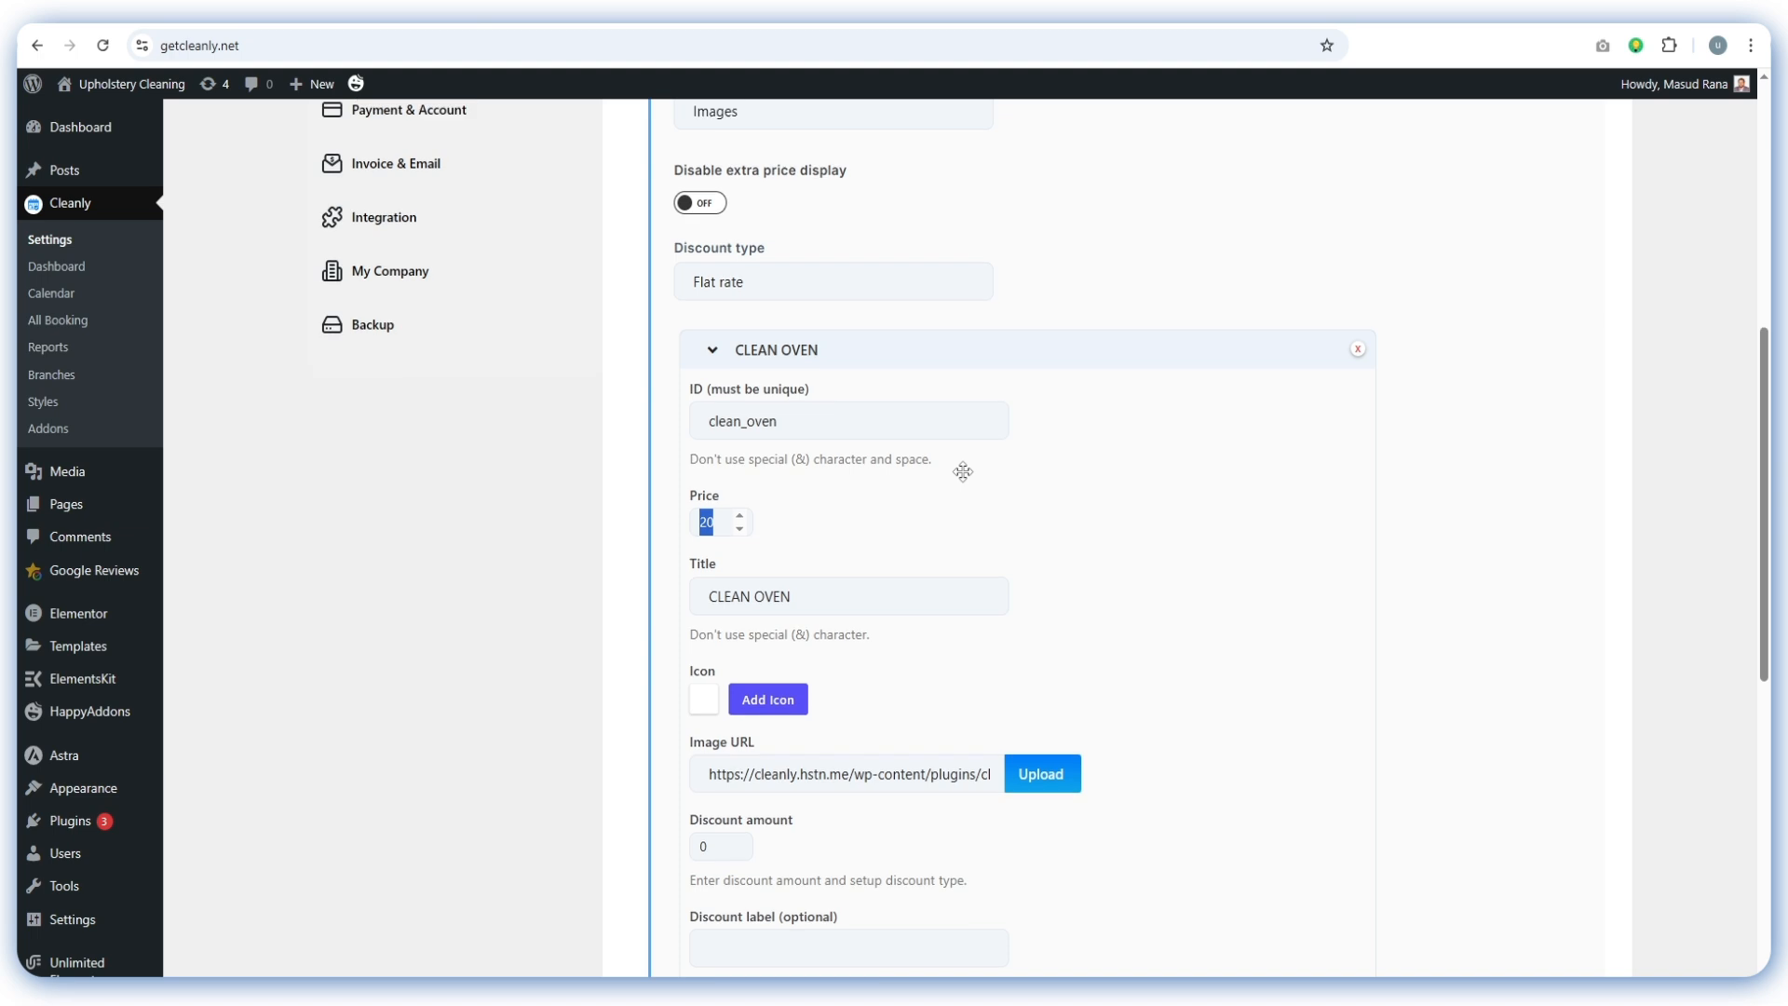
scroll(755, 403, down, 5)
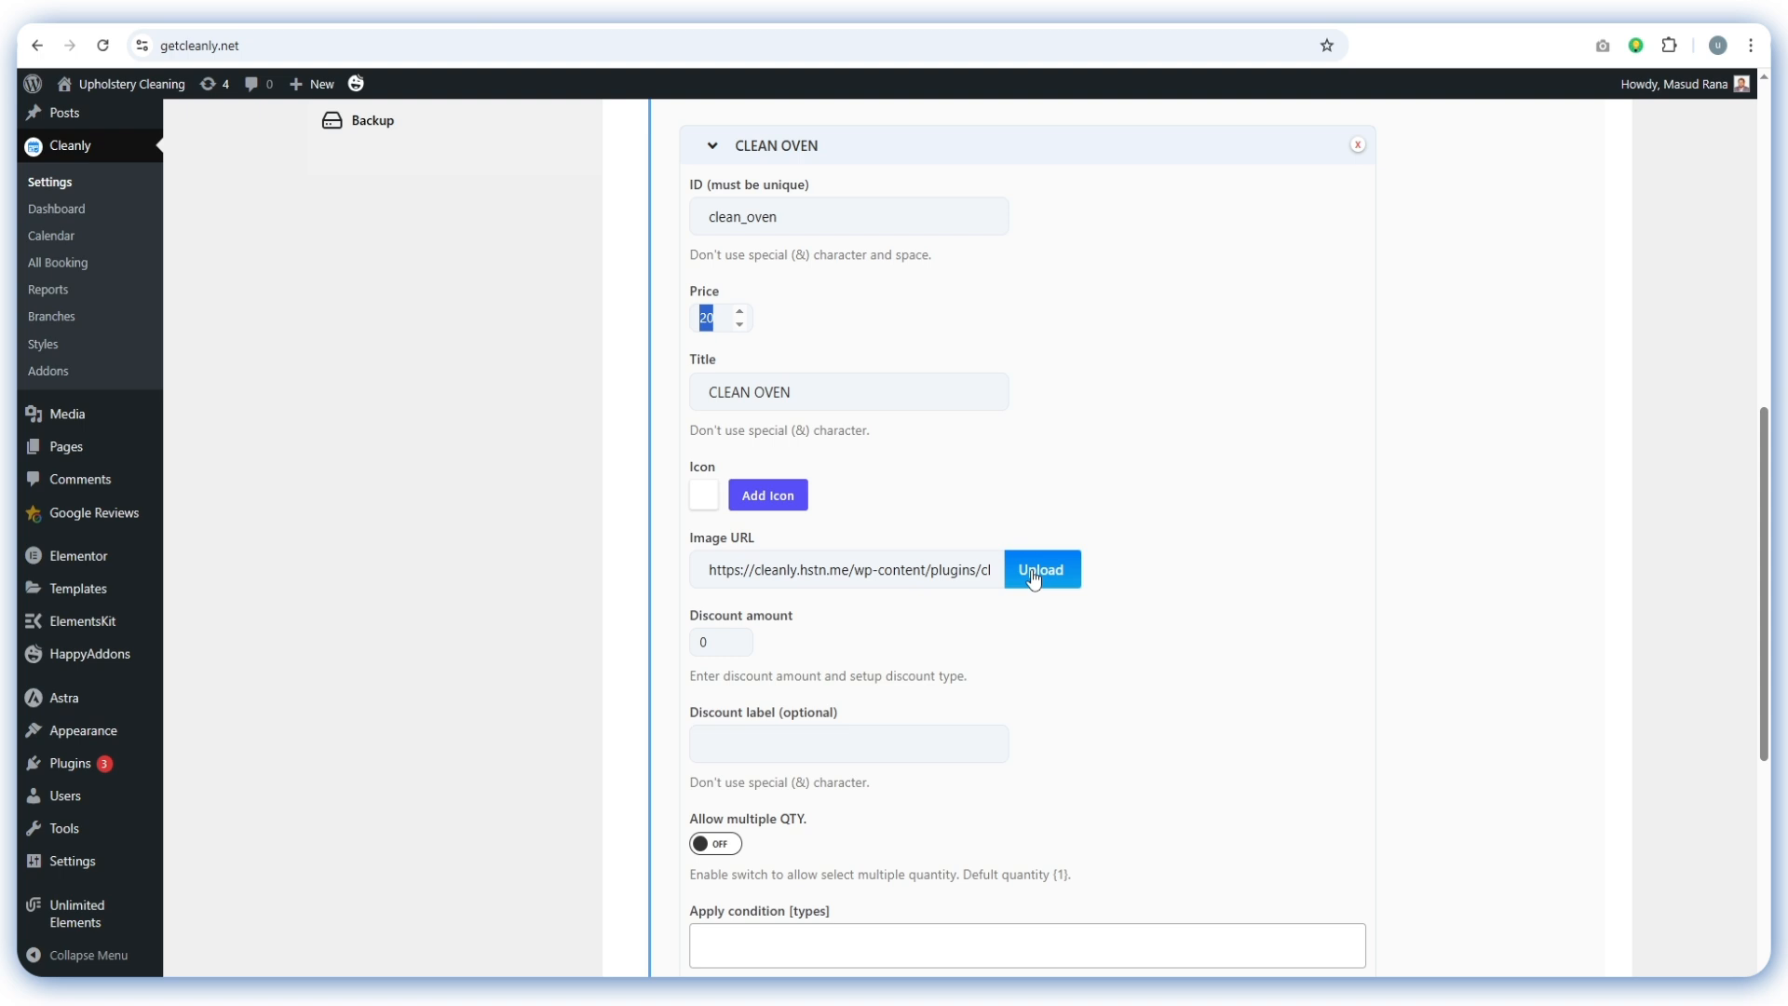
scroll(798, 591, down, 3)
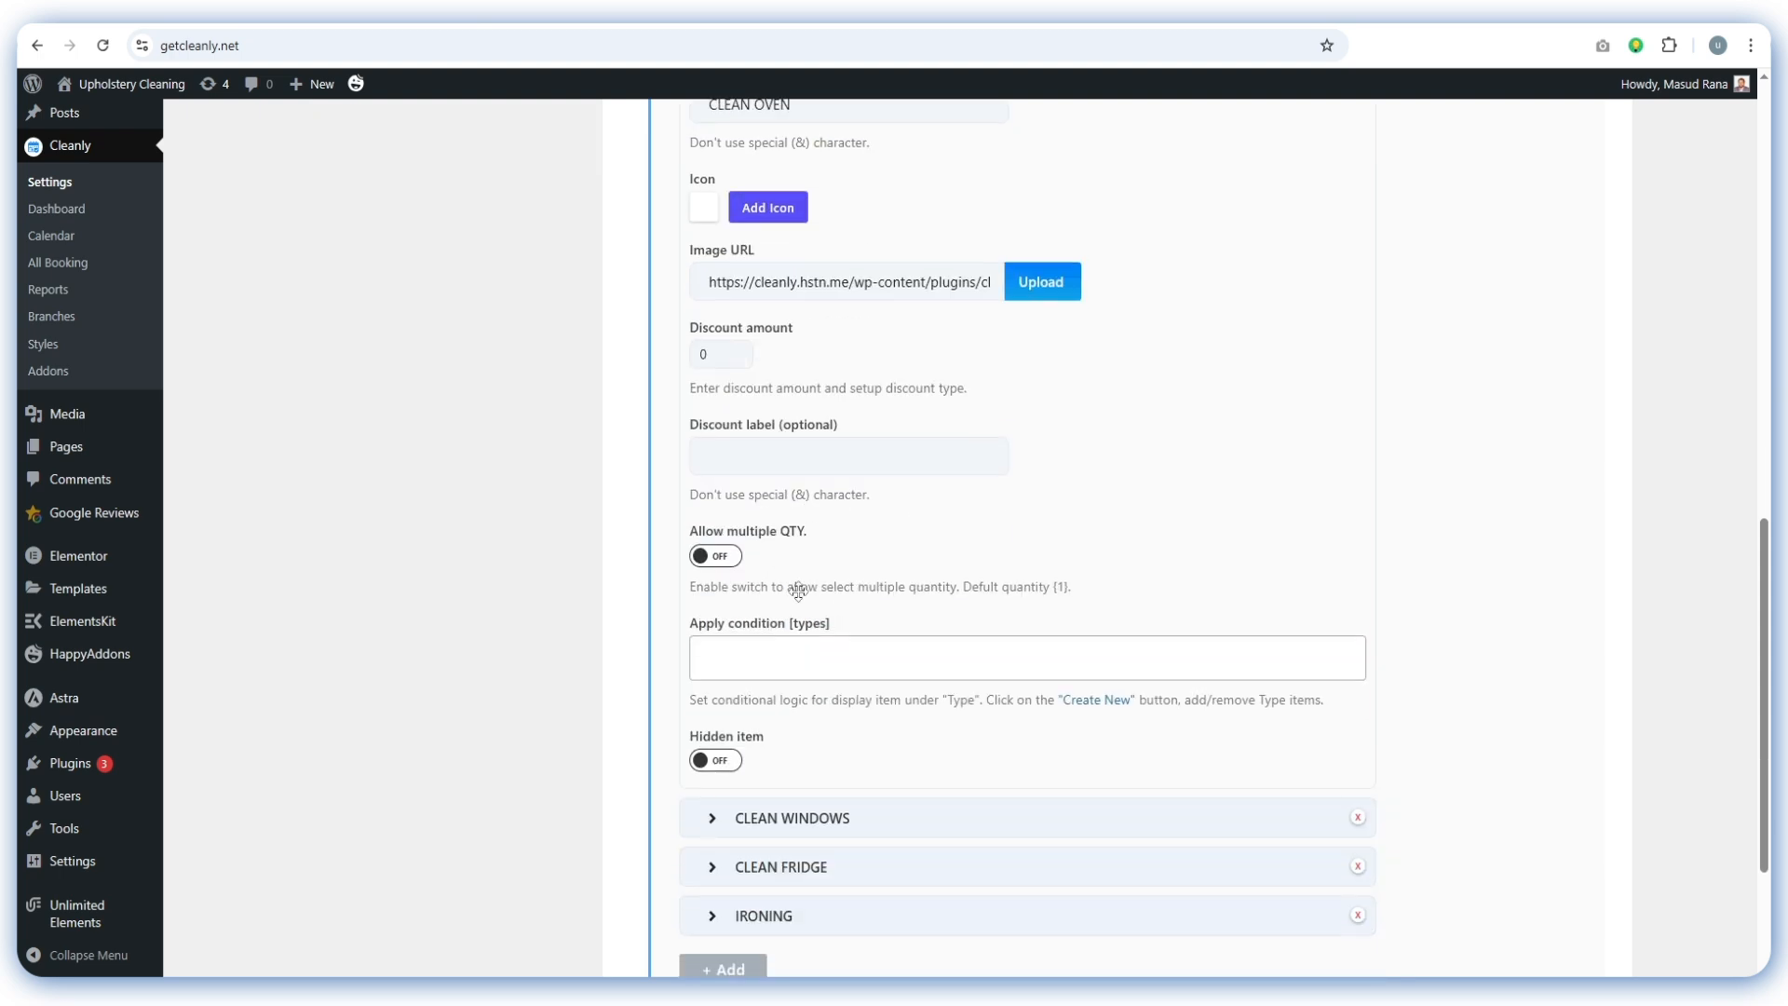
click(765, 656)
click(1118, 517)
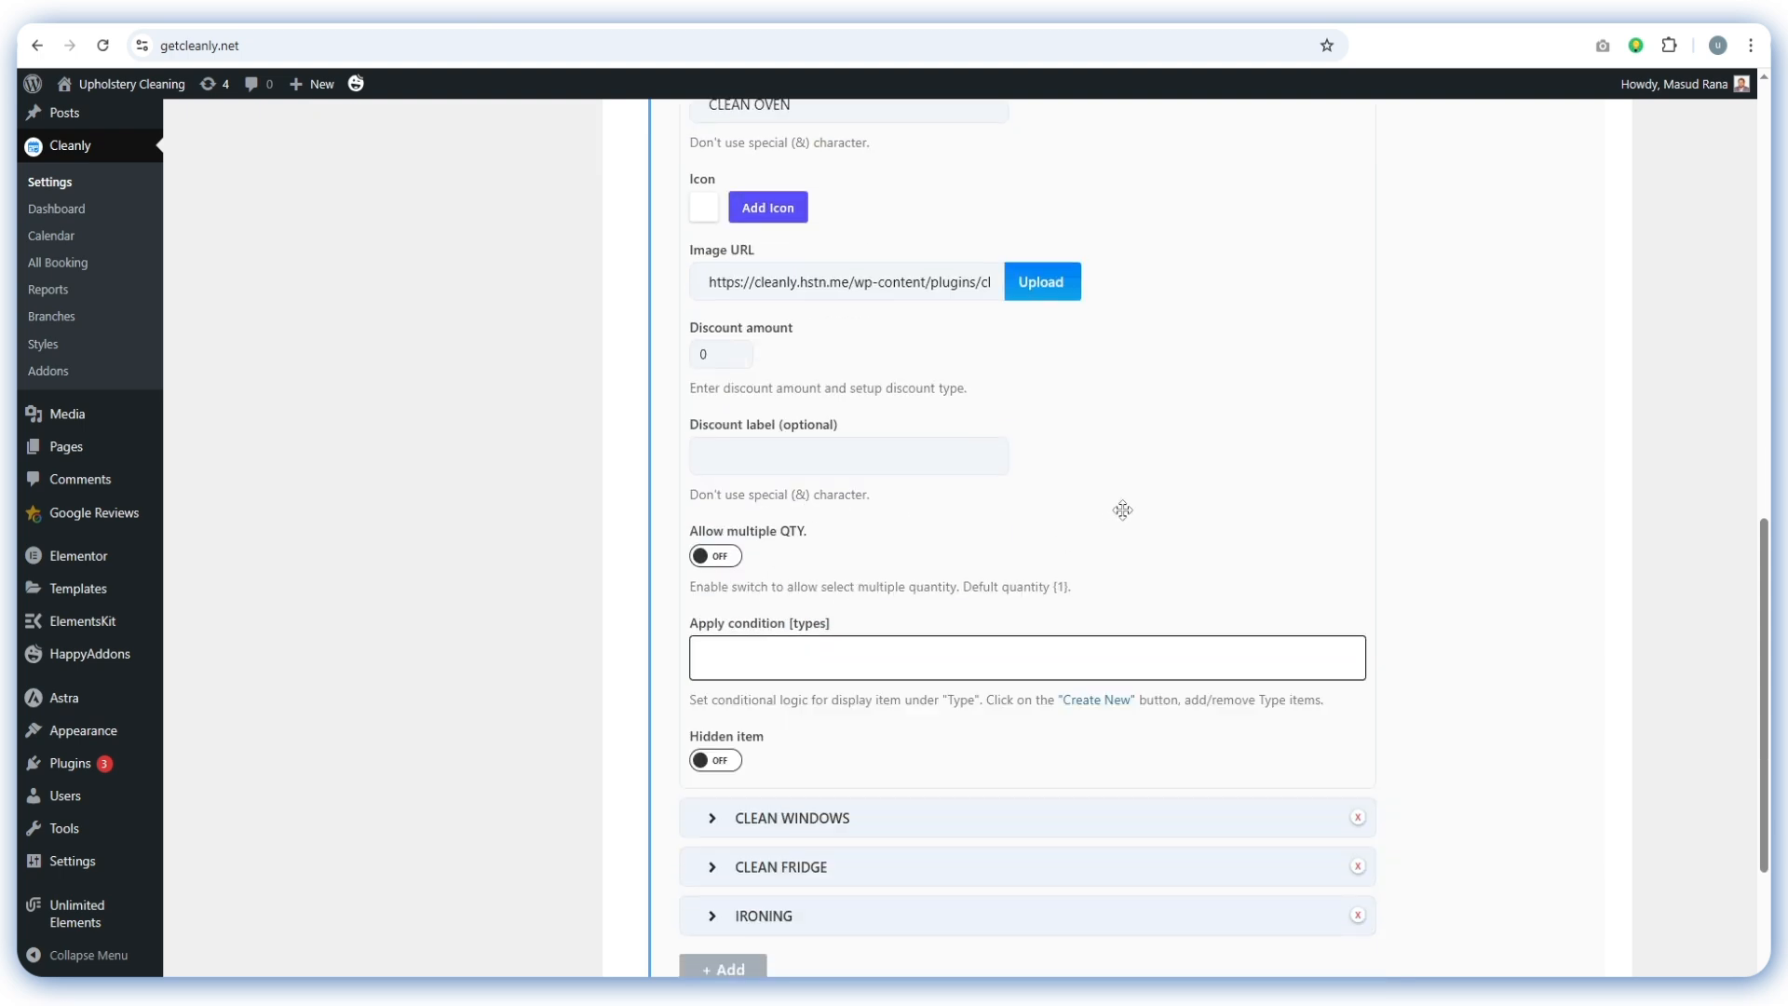
scroll(1123, 510, down, 3)
scroll(839, 522, up, 10)
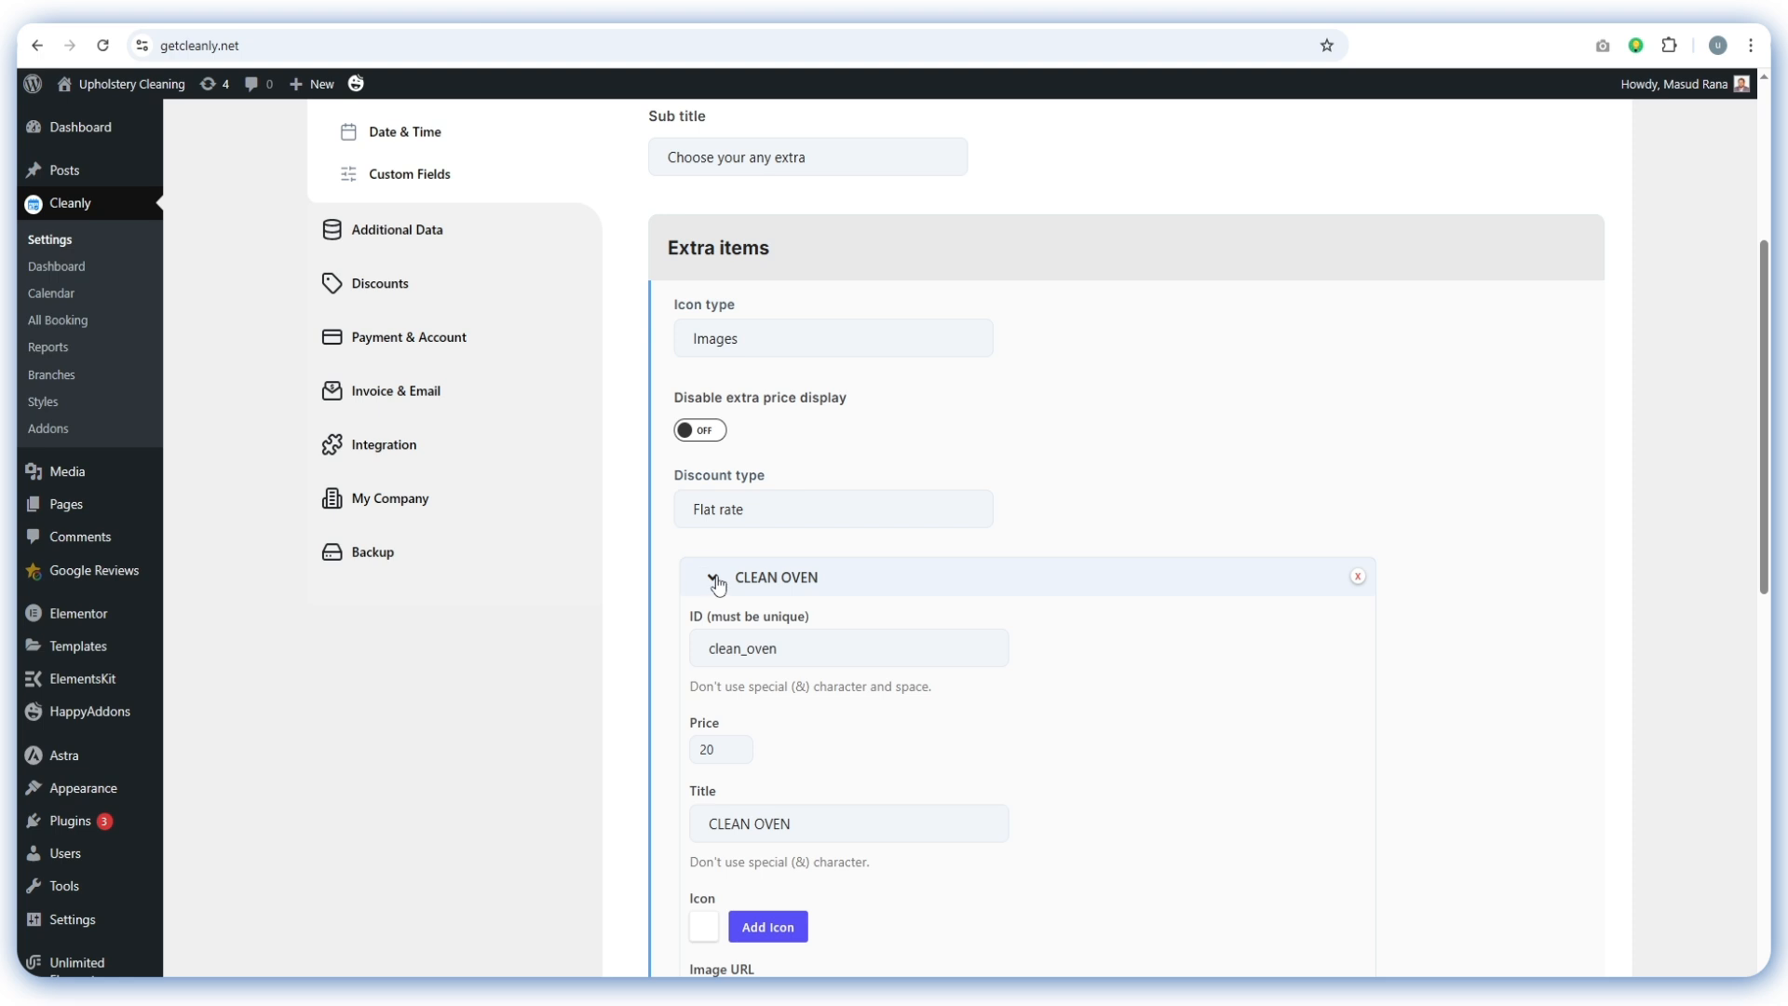
click(714, 578)
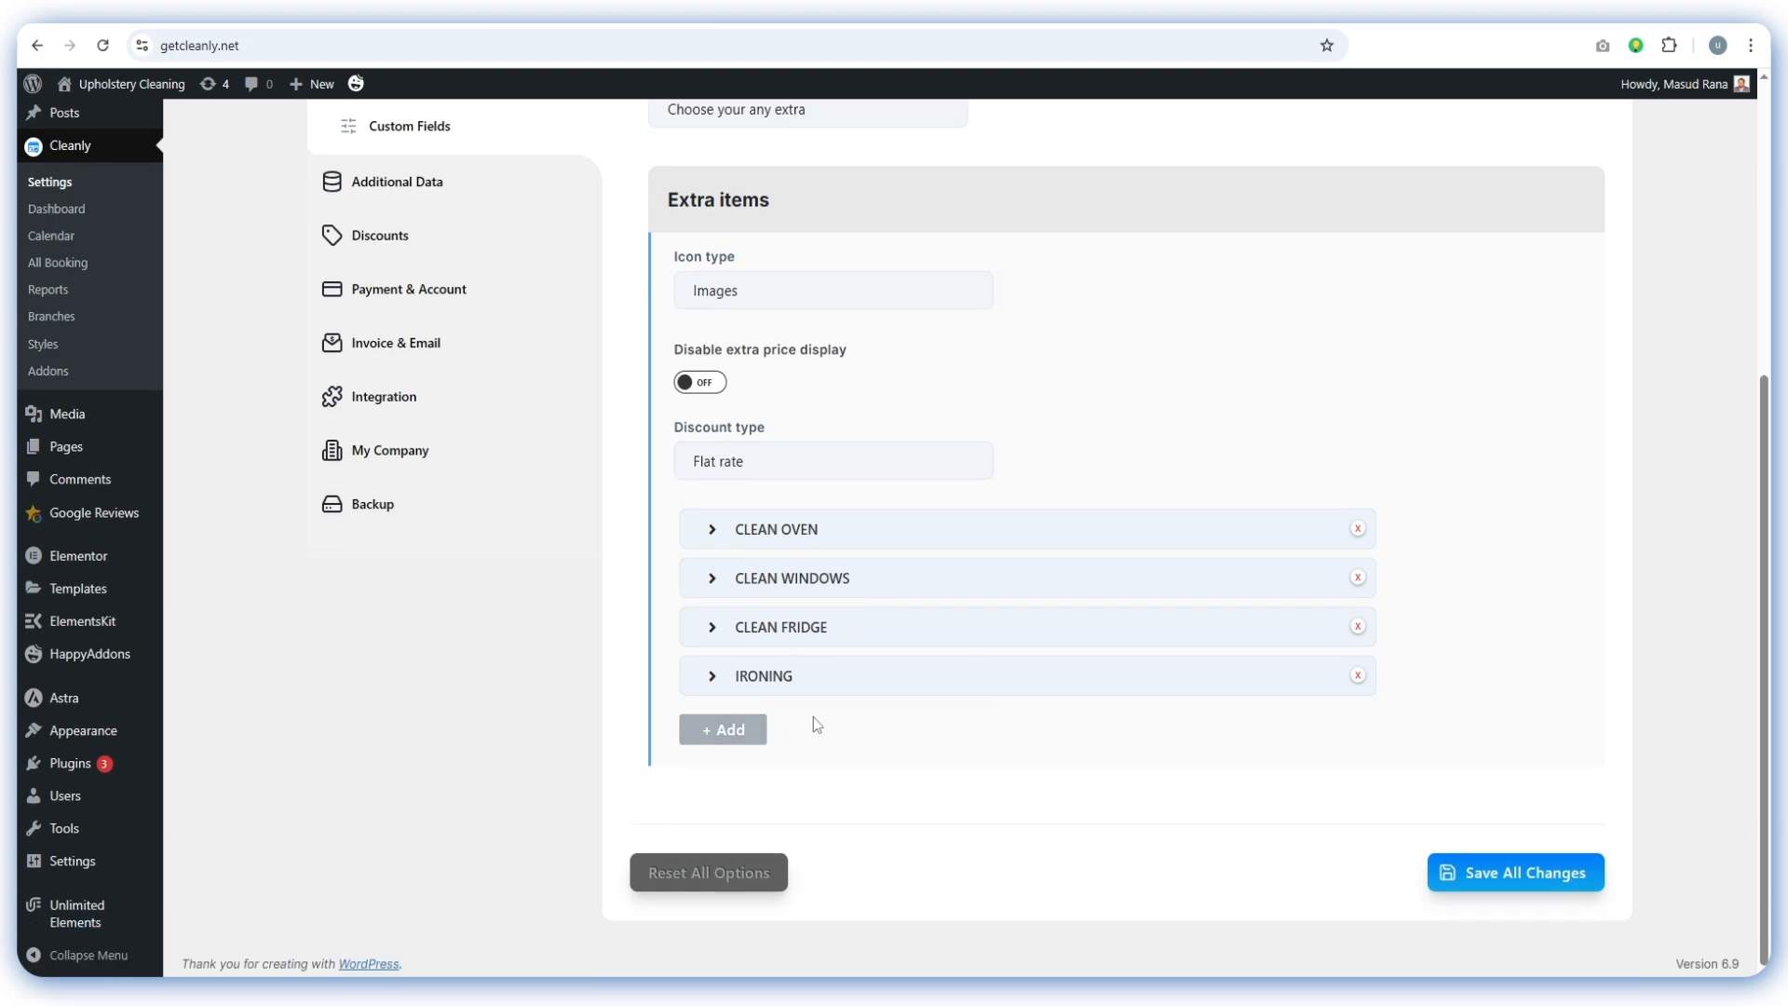
Add another item to the end of the extra items list and delete it again
click(740, 732)
click(864, 718)
scroll(954, 751, down, 3)
scroll(926, 735, down, 7)
scroll(904, 689, up, 9)
click(1008, 630)
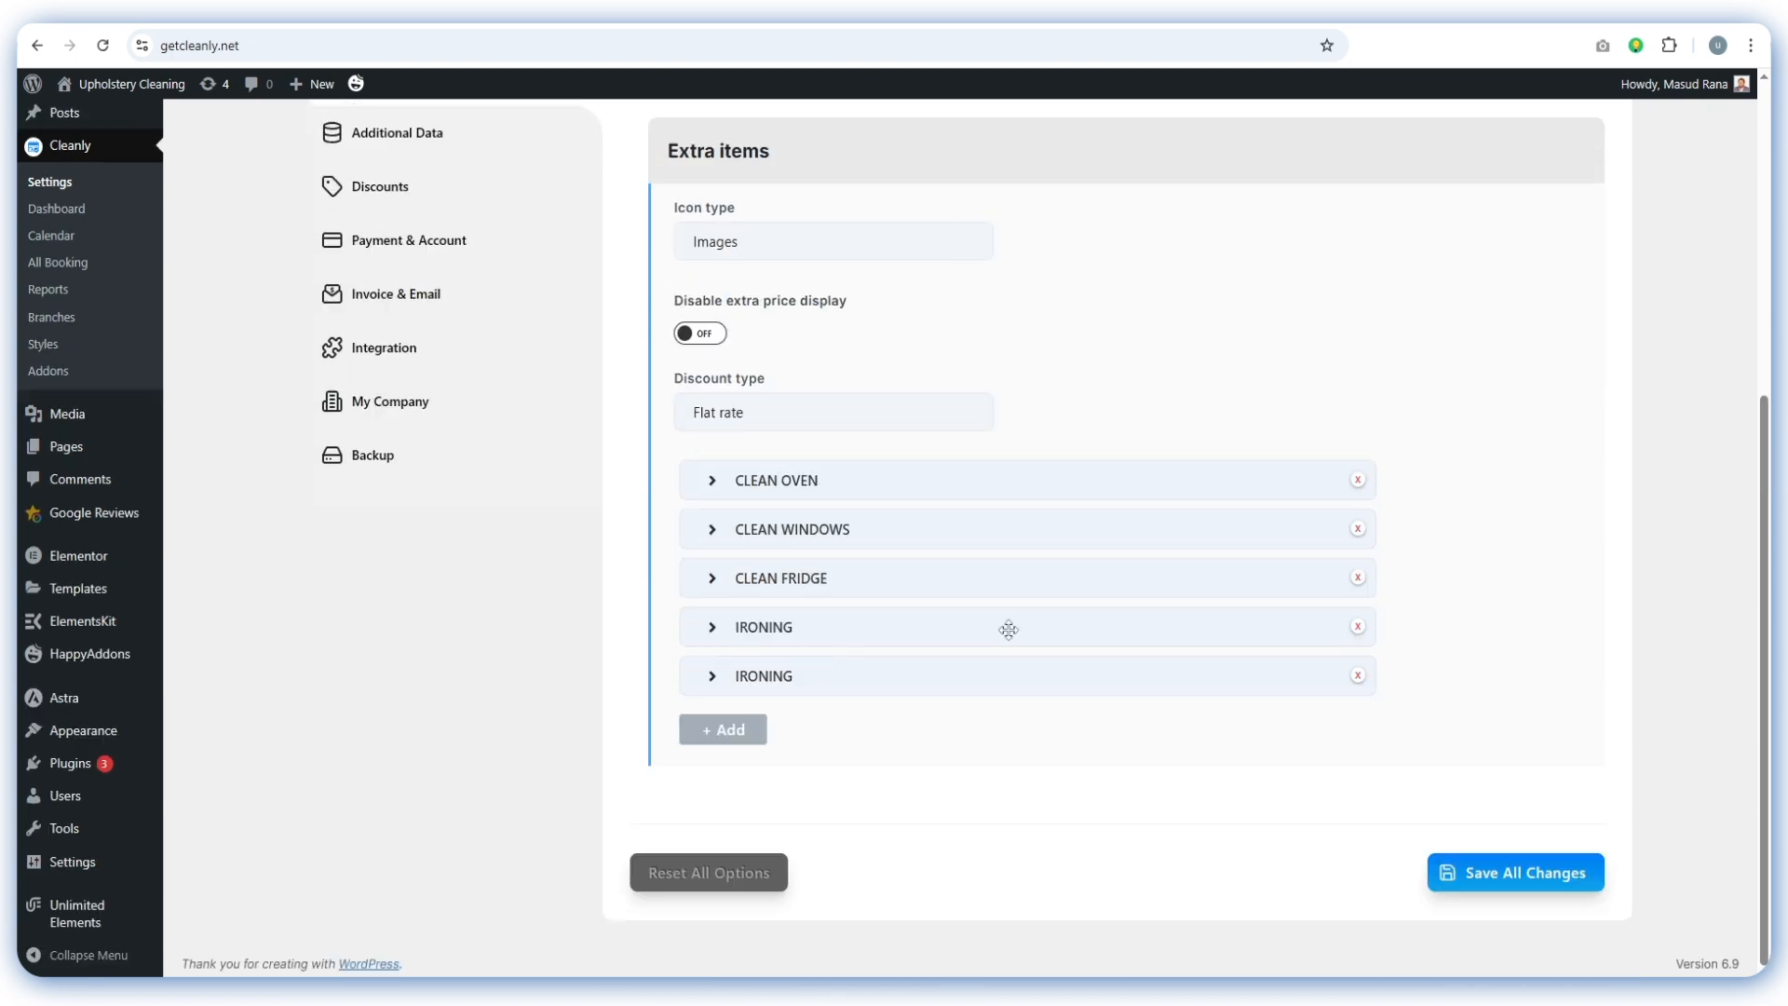
click(1358, 675)
click(973, 167)
Save all changes to the extra items and open the Date & Time settings of the form data
scroll(1019, 279, up, 6)
scroll(1020, 313, down, 6)
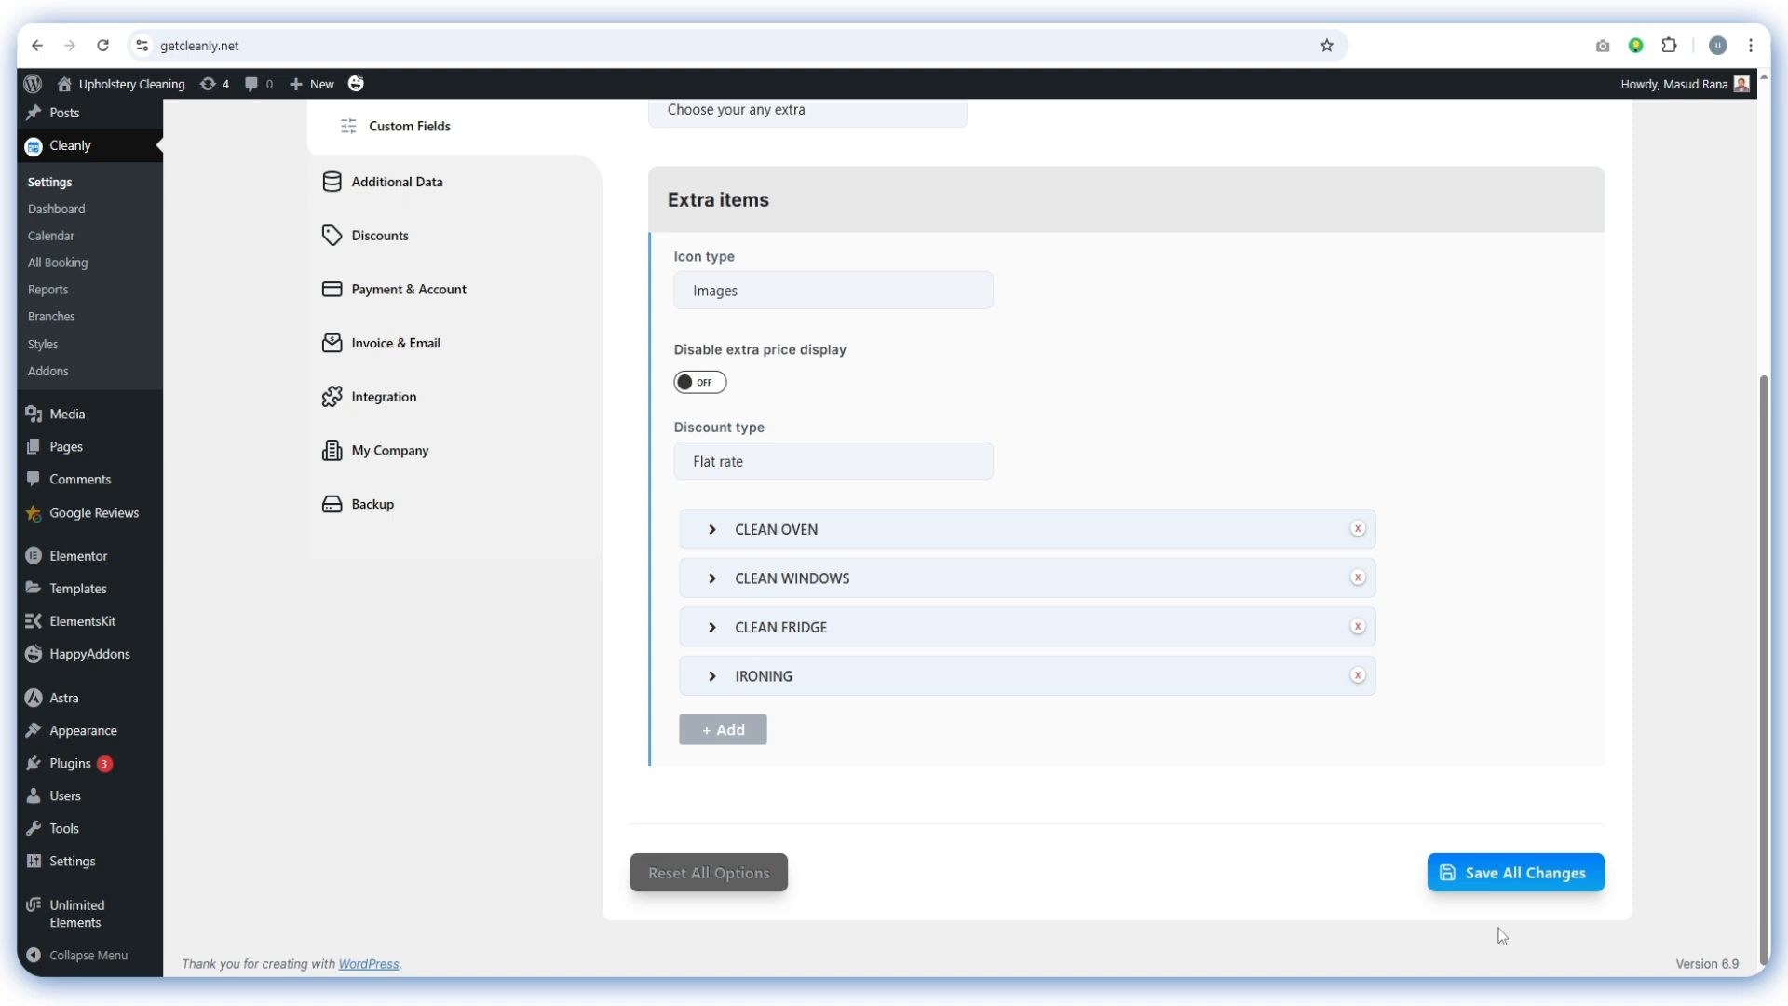
click(1536, 880)
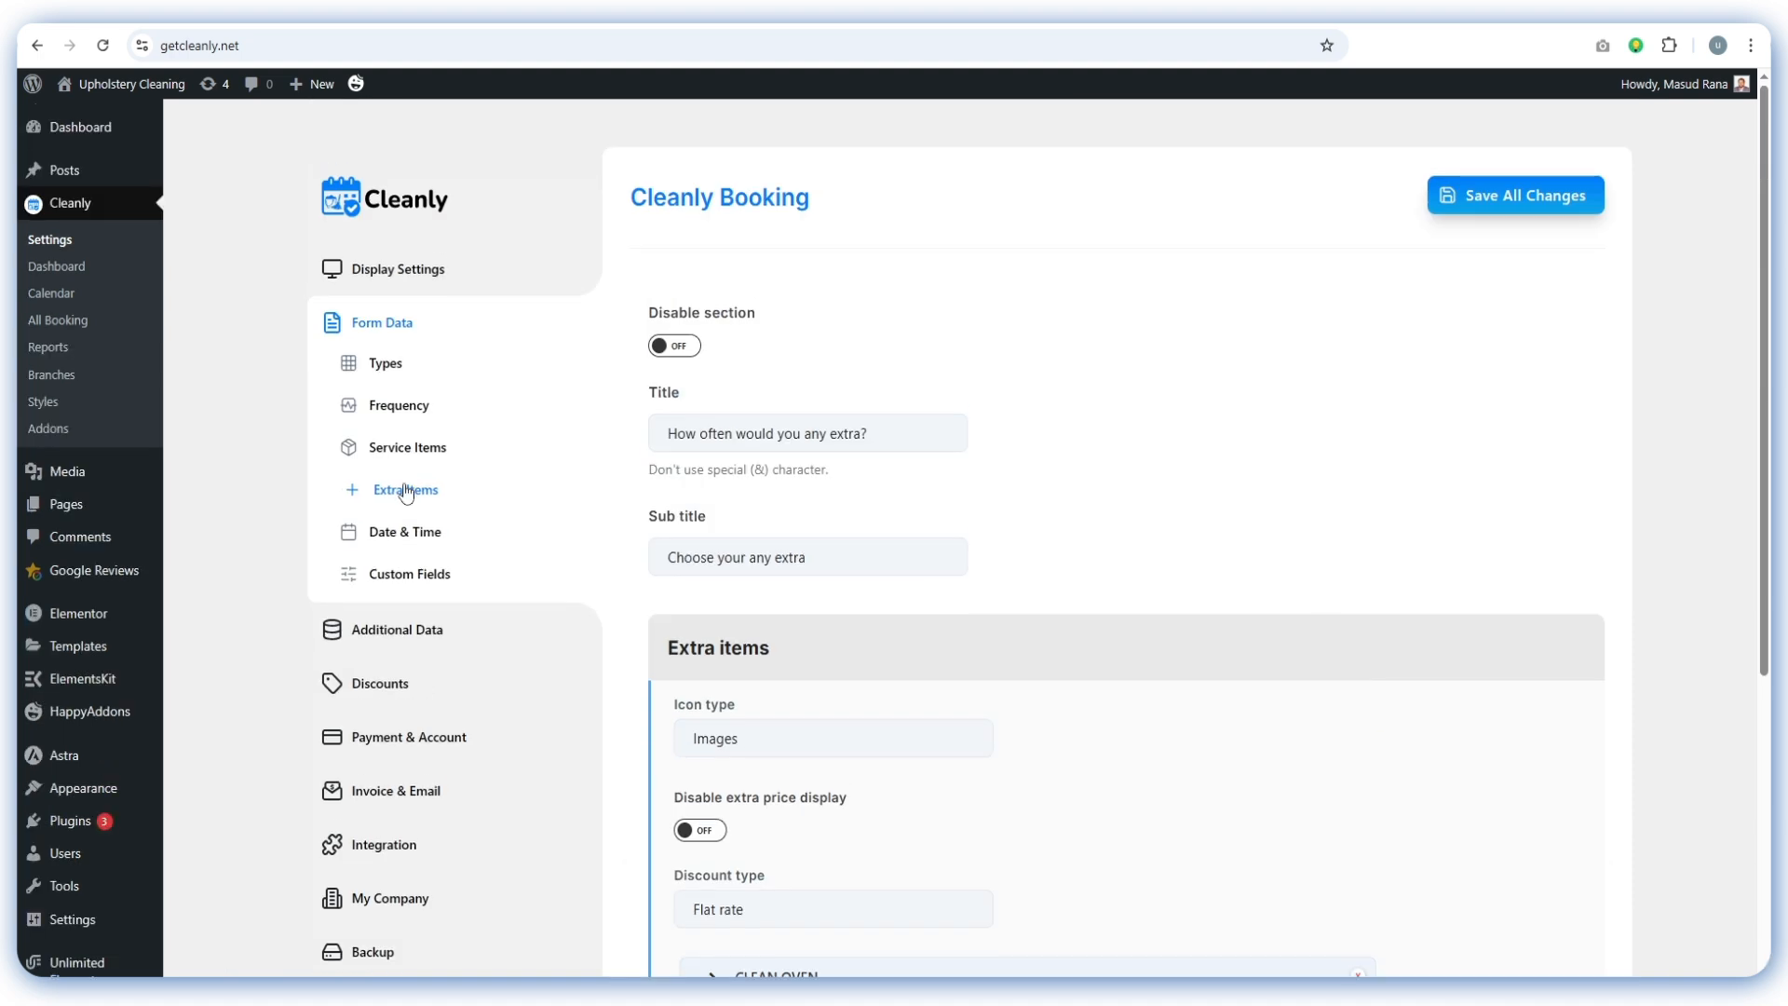
click(403, 534)
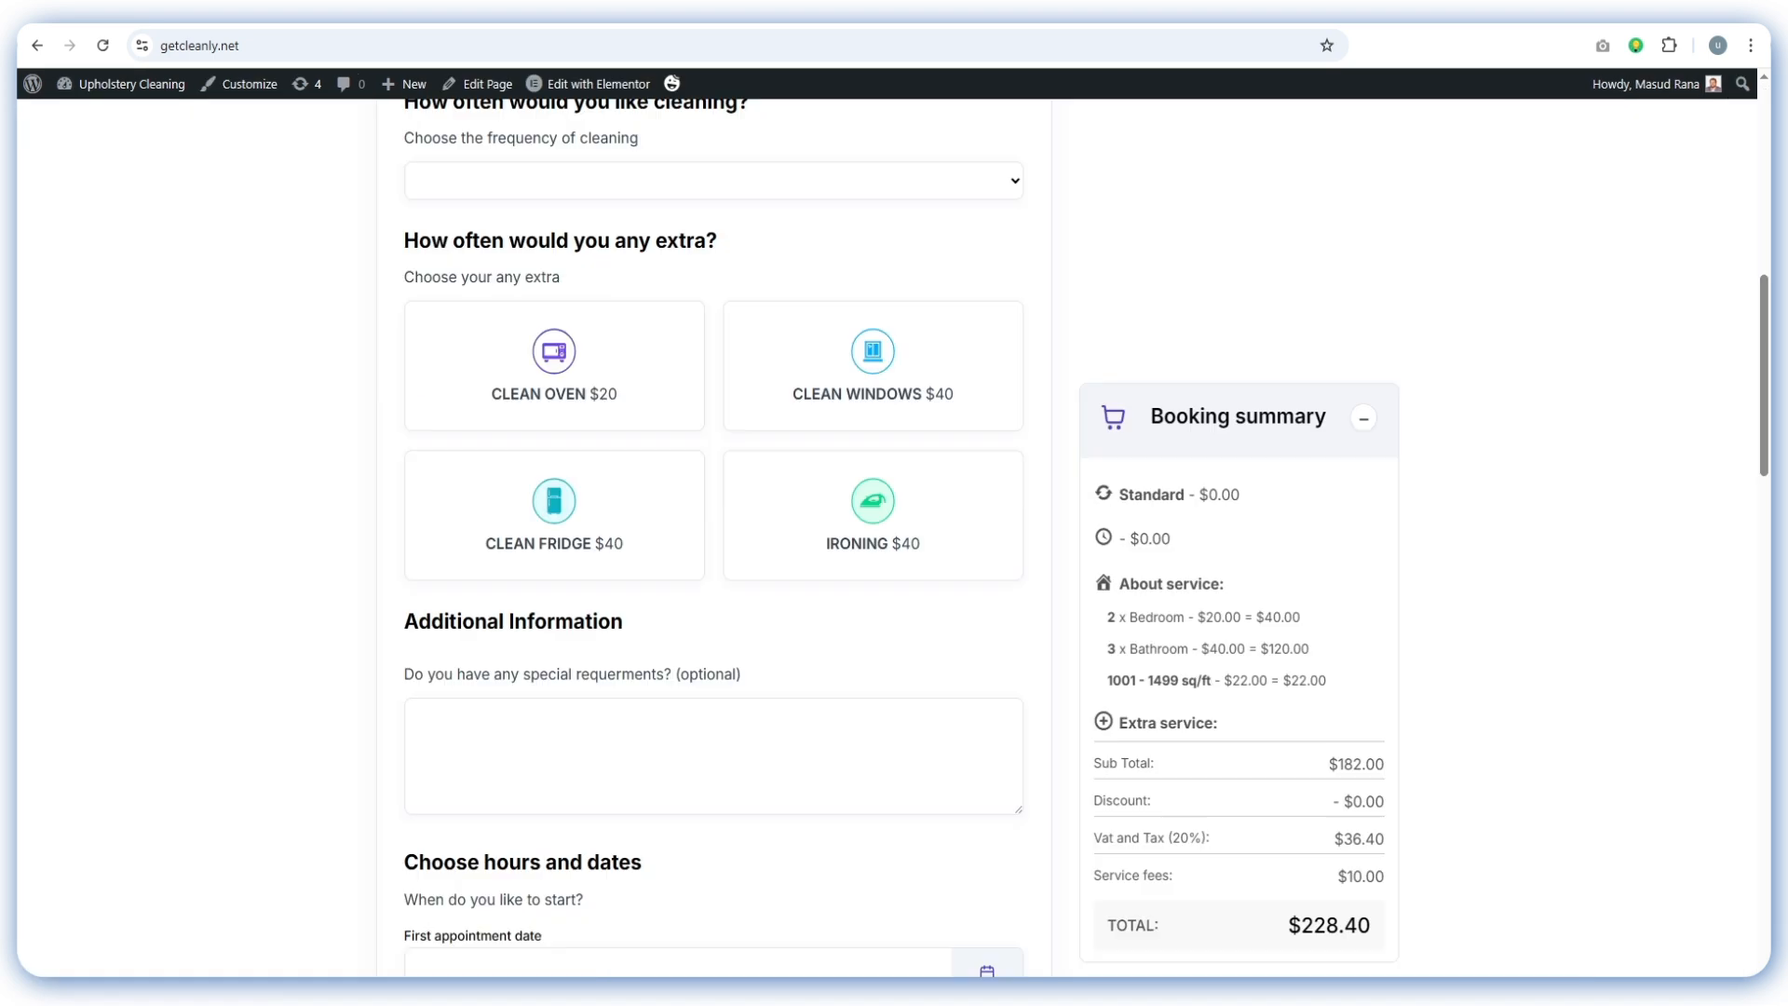
Compare the Date & Time title, sub title and tab title with the hours and dates section on the booking page
scroll(382, 343, down, 6)
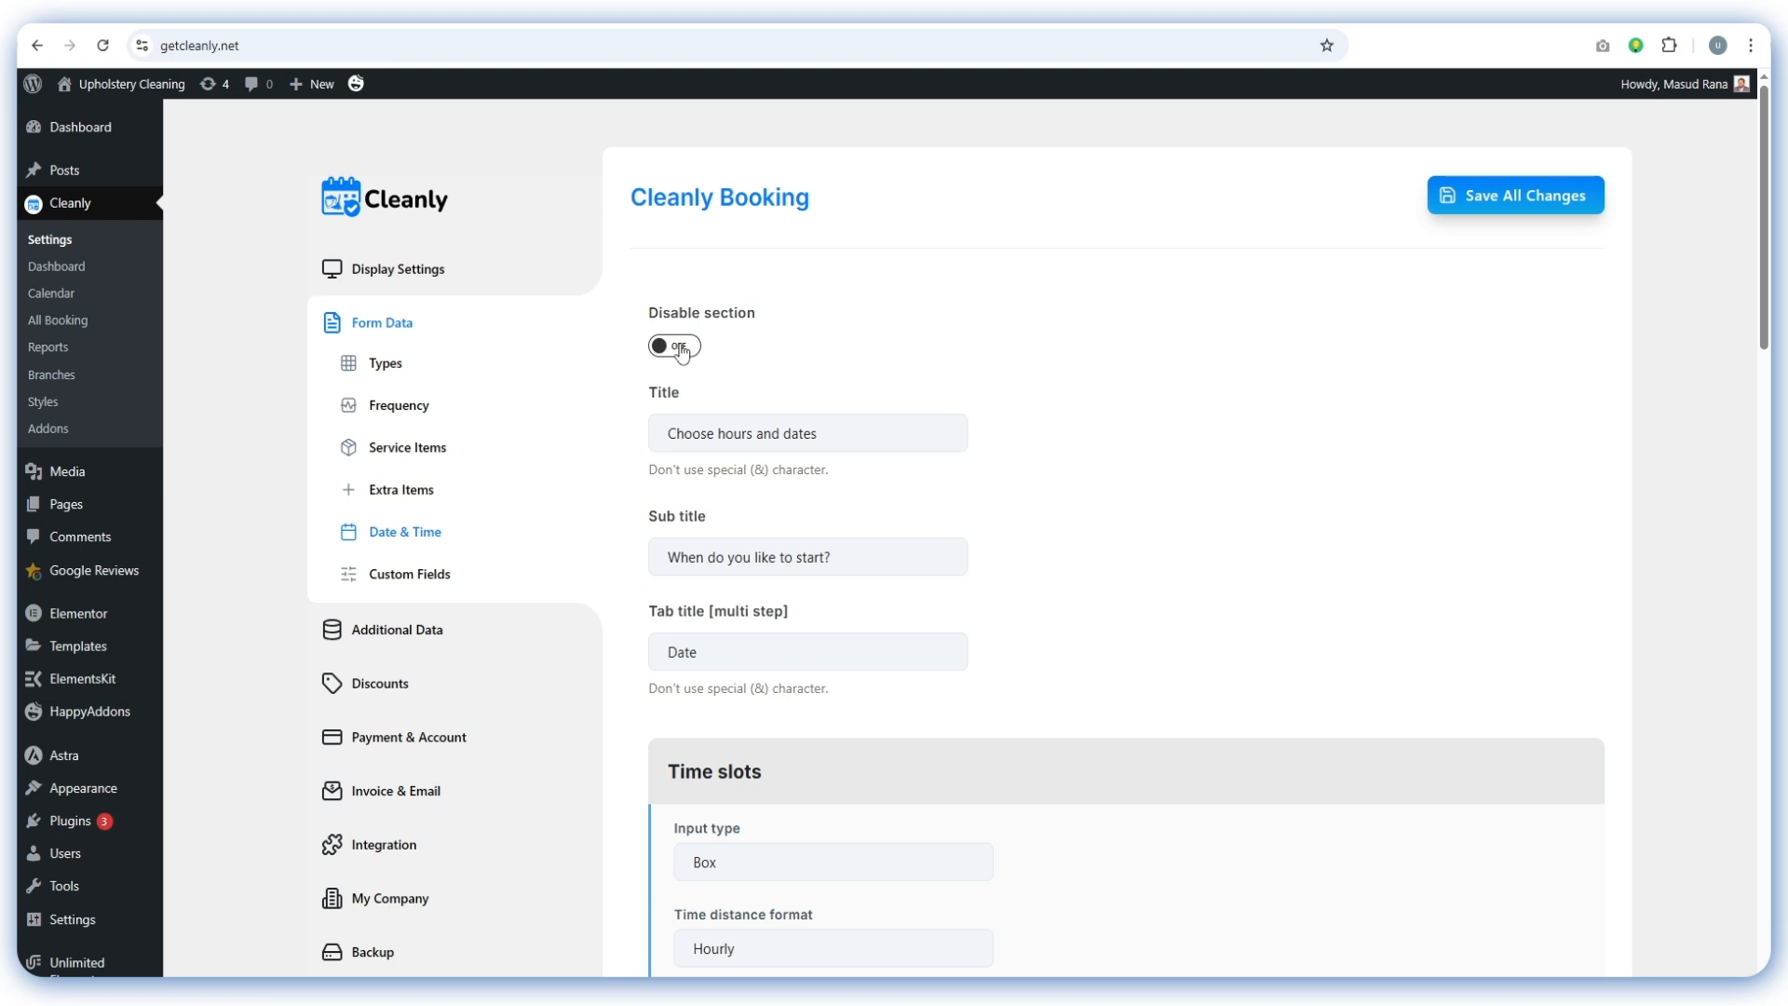
drag(666, 434, 819, 434)
click(834, 559)
drag(833, 559, 666, 559)
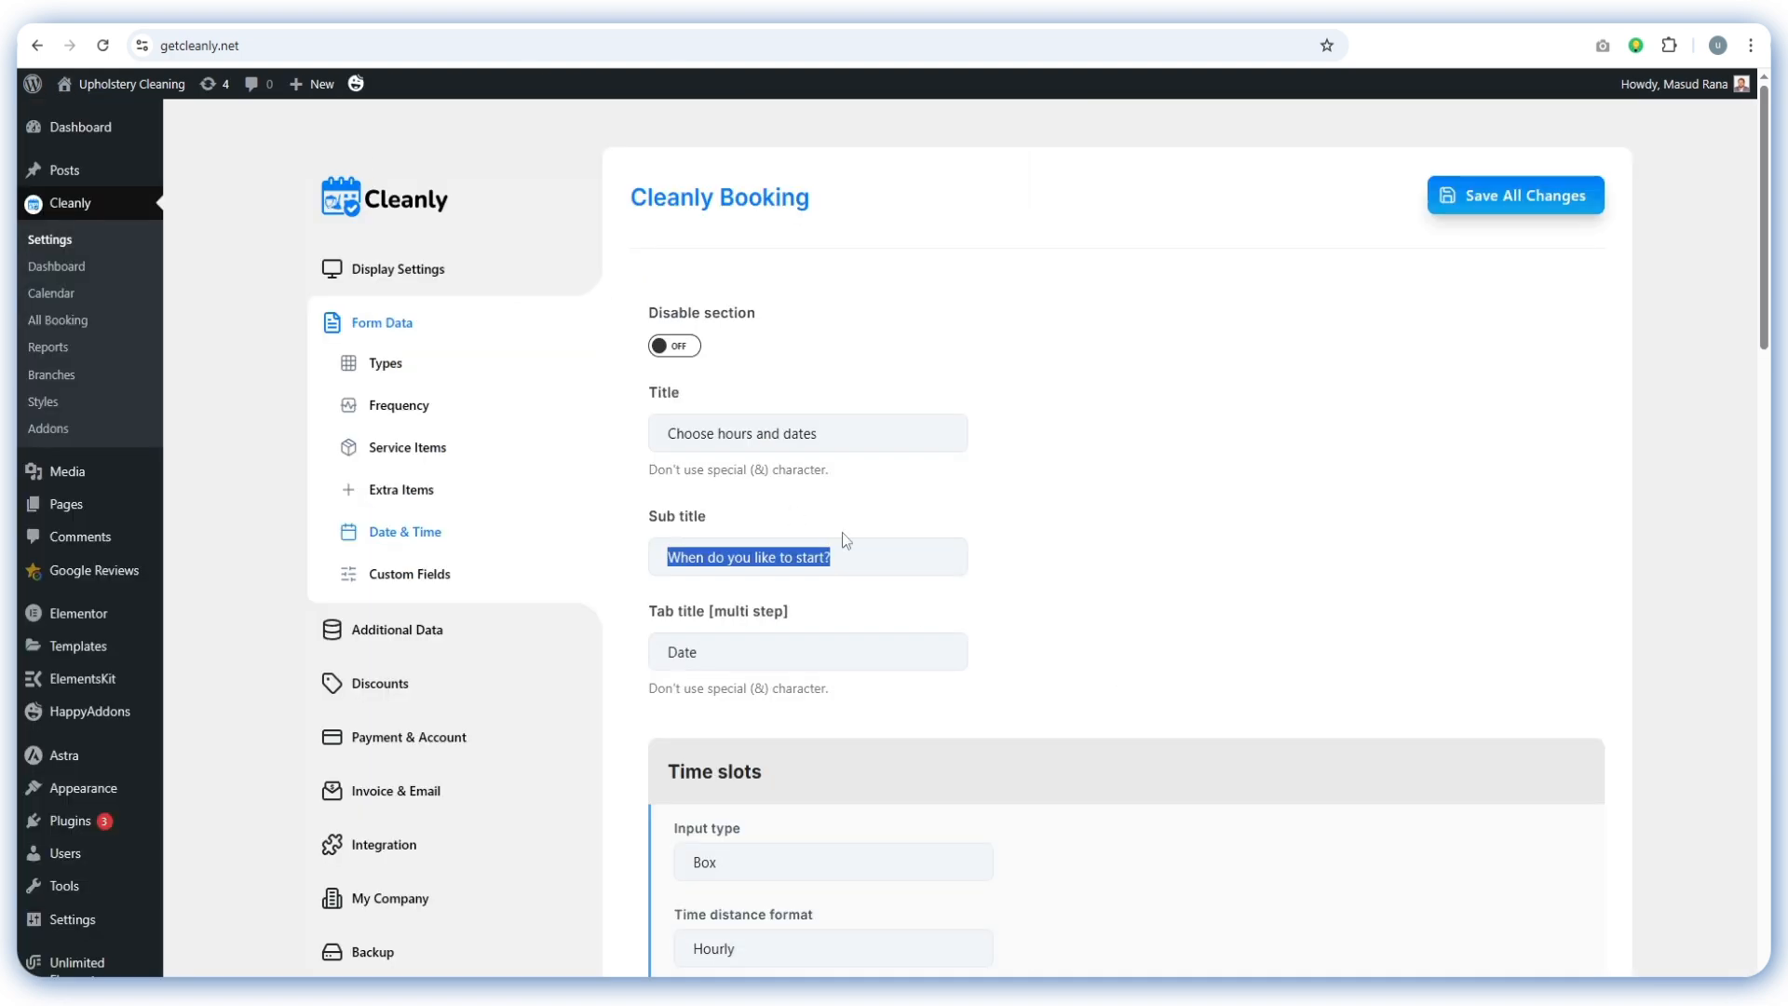
scroll(842, 533, down, 3)
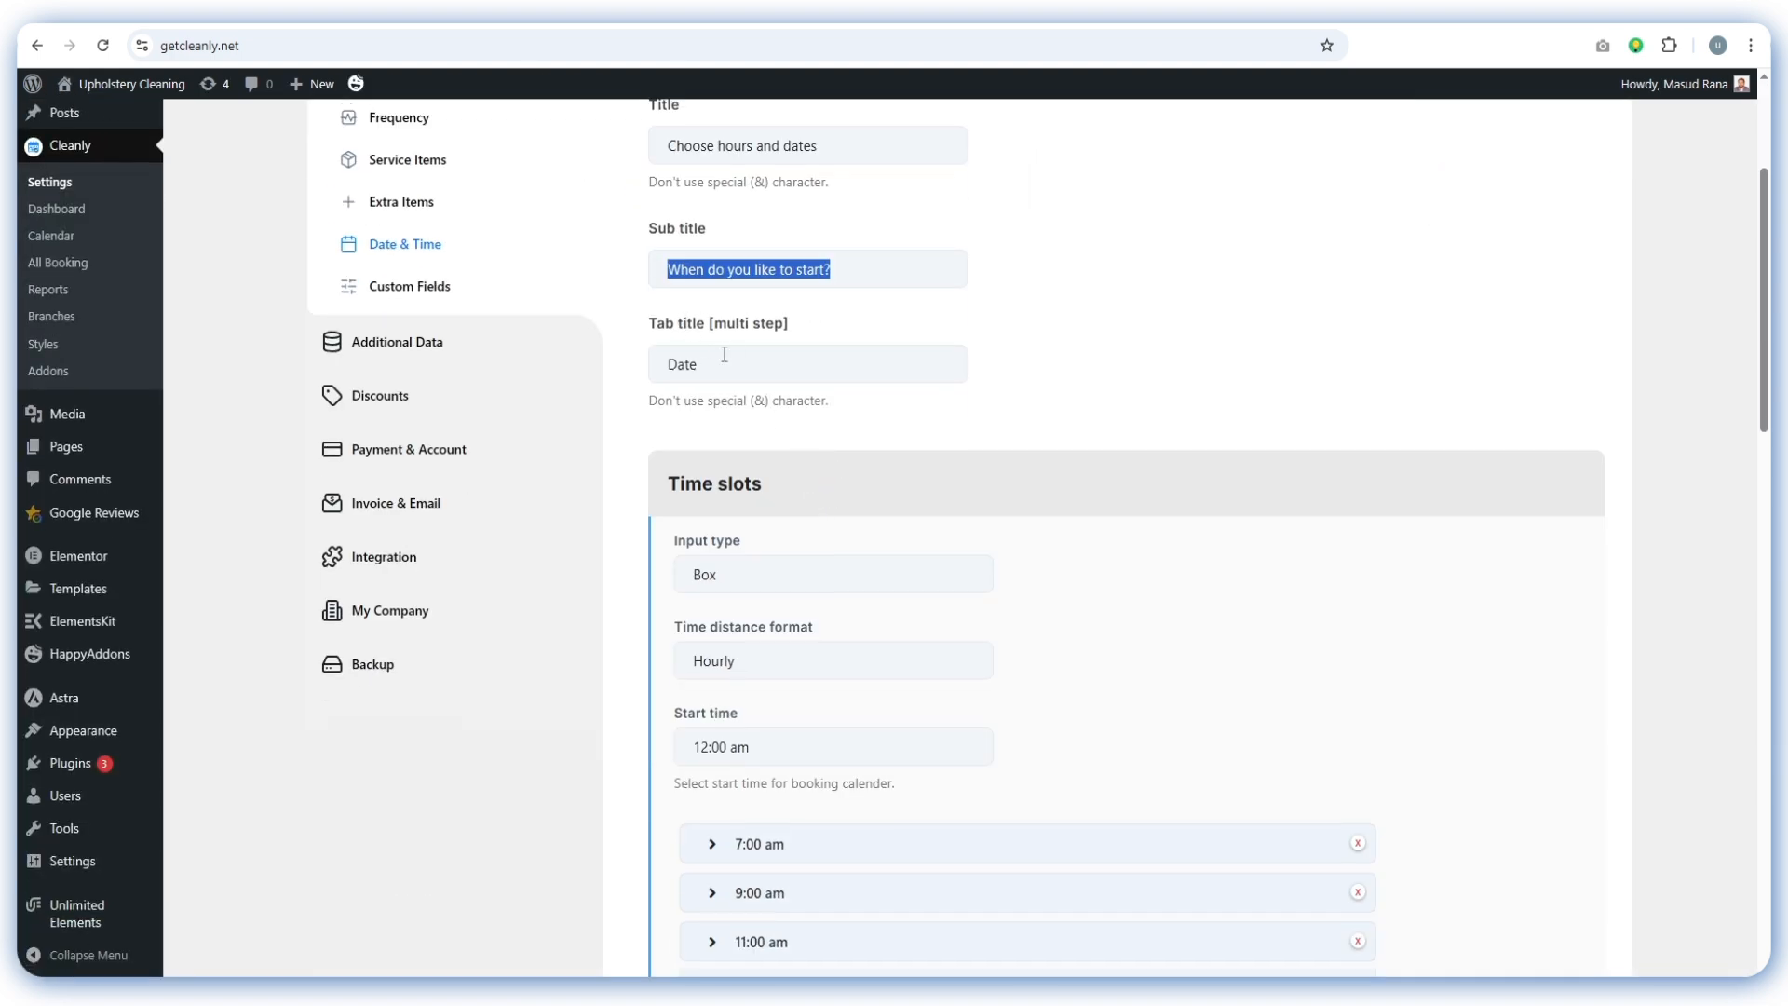
scroll(734, 380, down, 2)
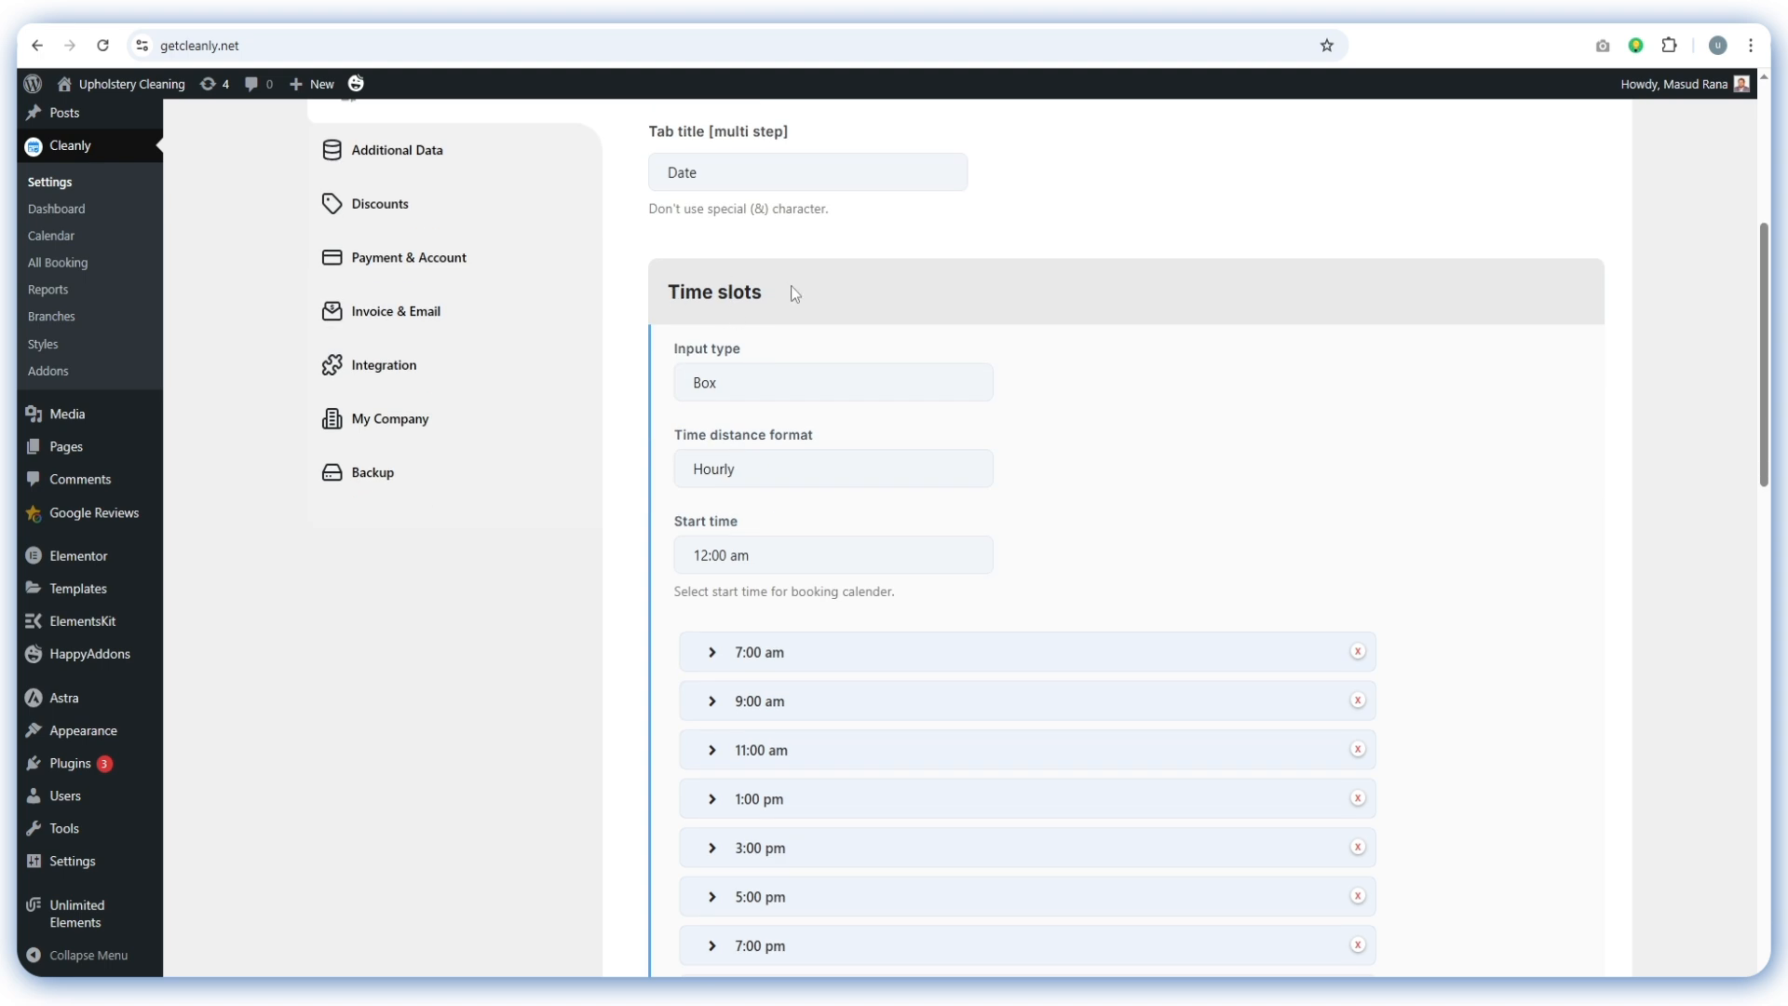
Review the input type choices for the time slots, keeping Box, and check the time boxes on the booking page
scroll(791, 292, down, 1)
click(753, 293)
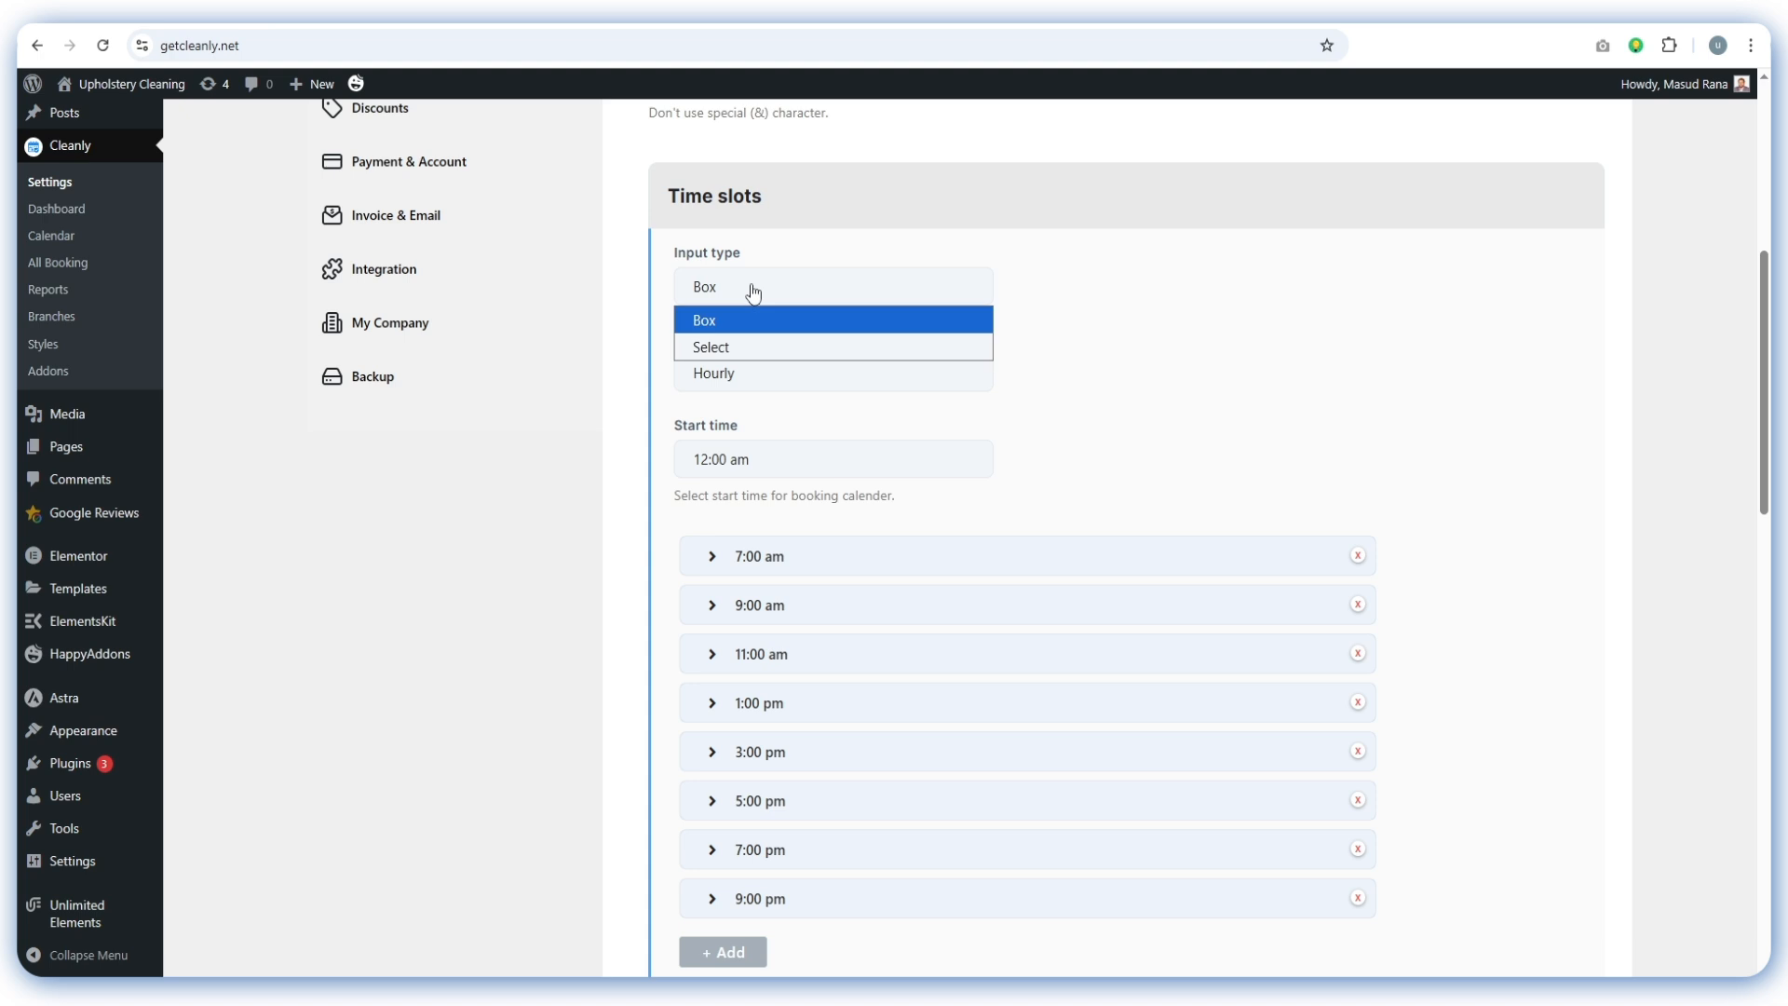
click(735, 310)
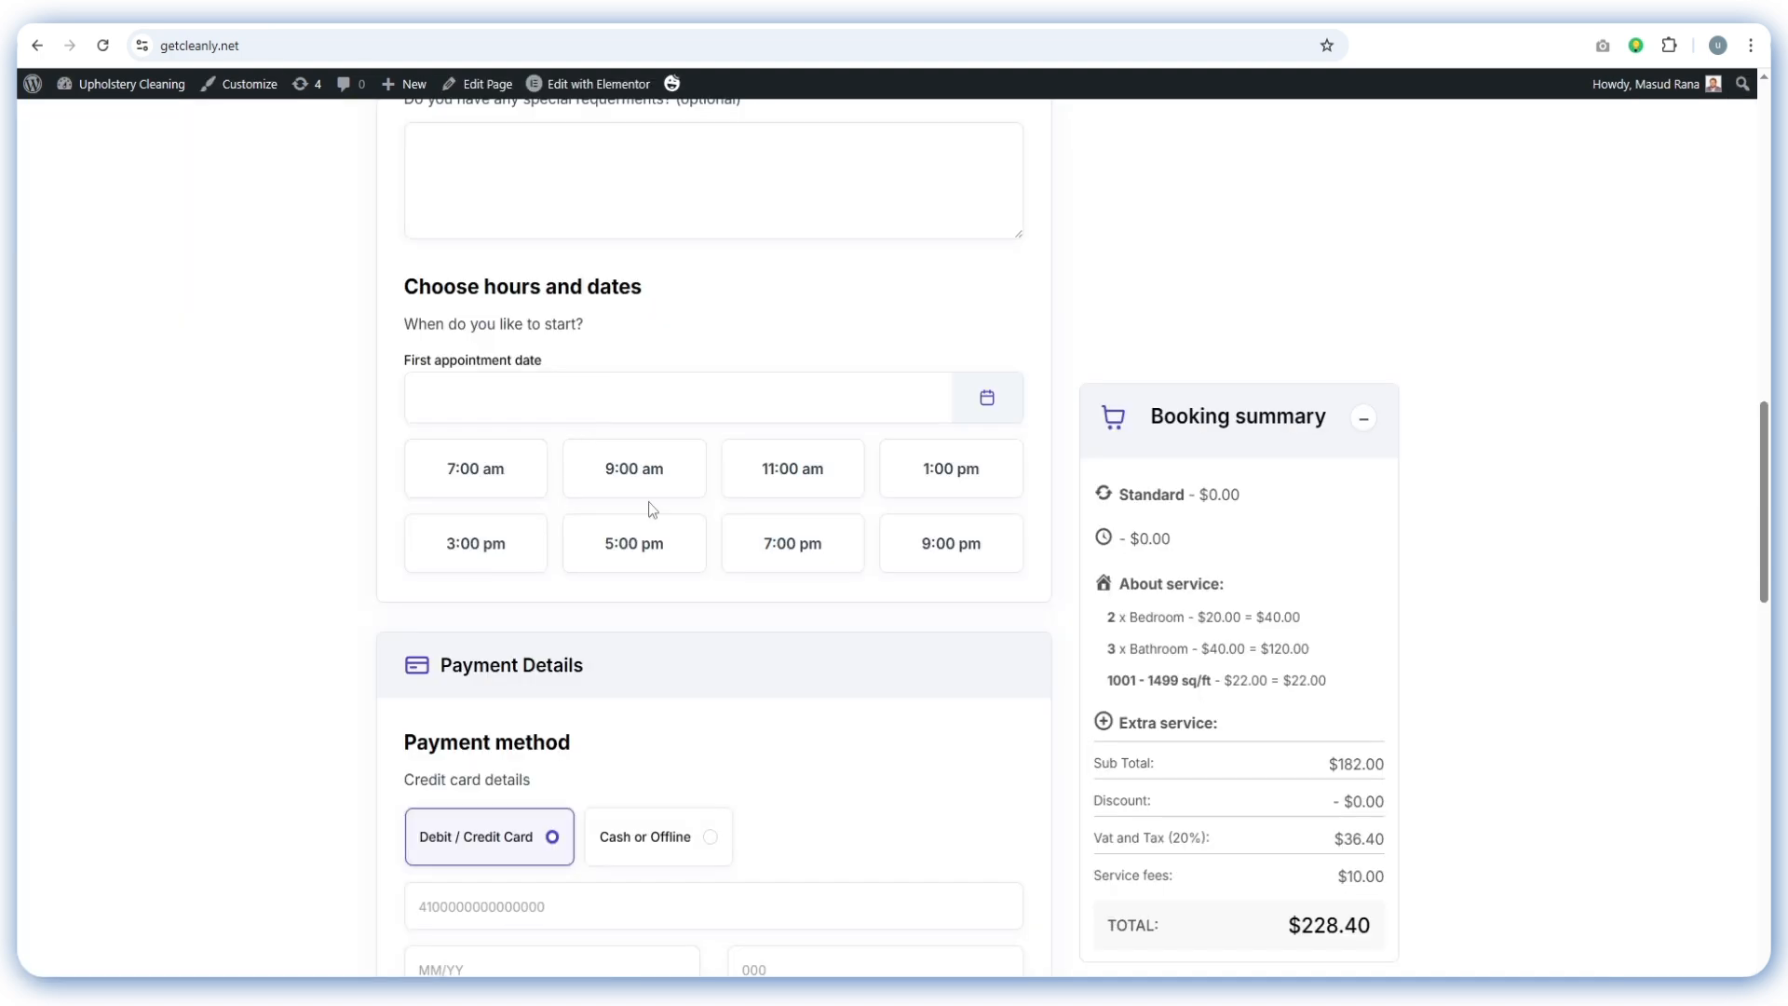
scroll(651, 507, down, 1)
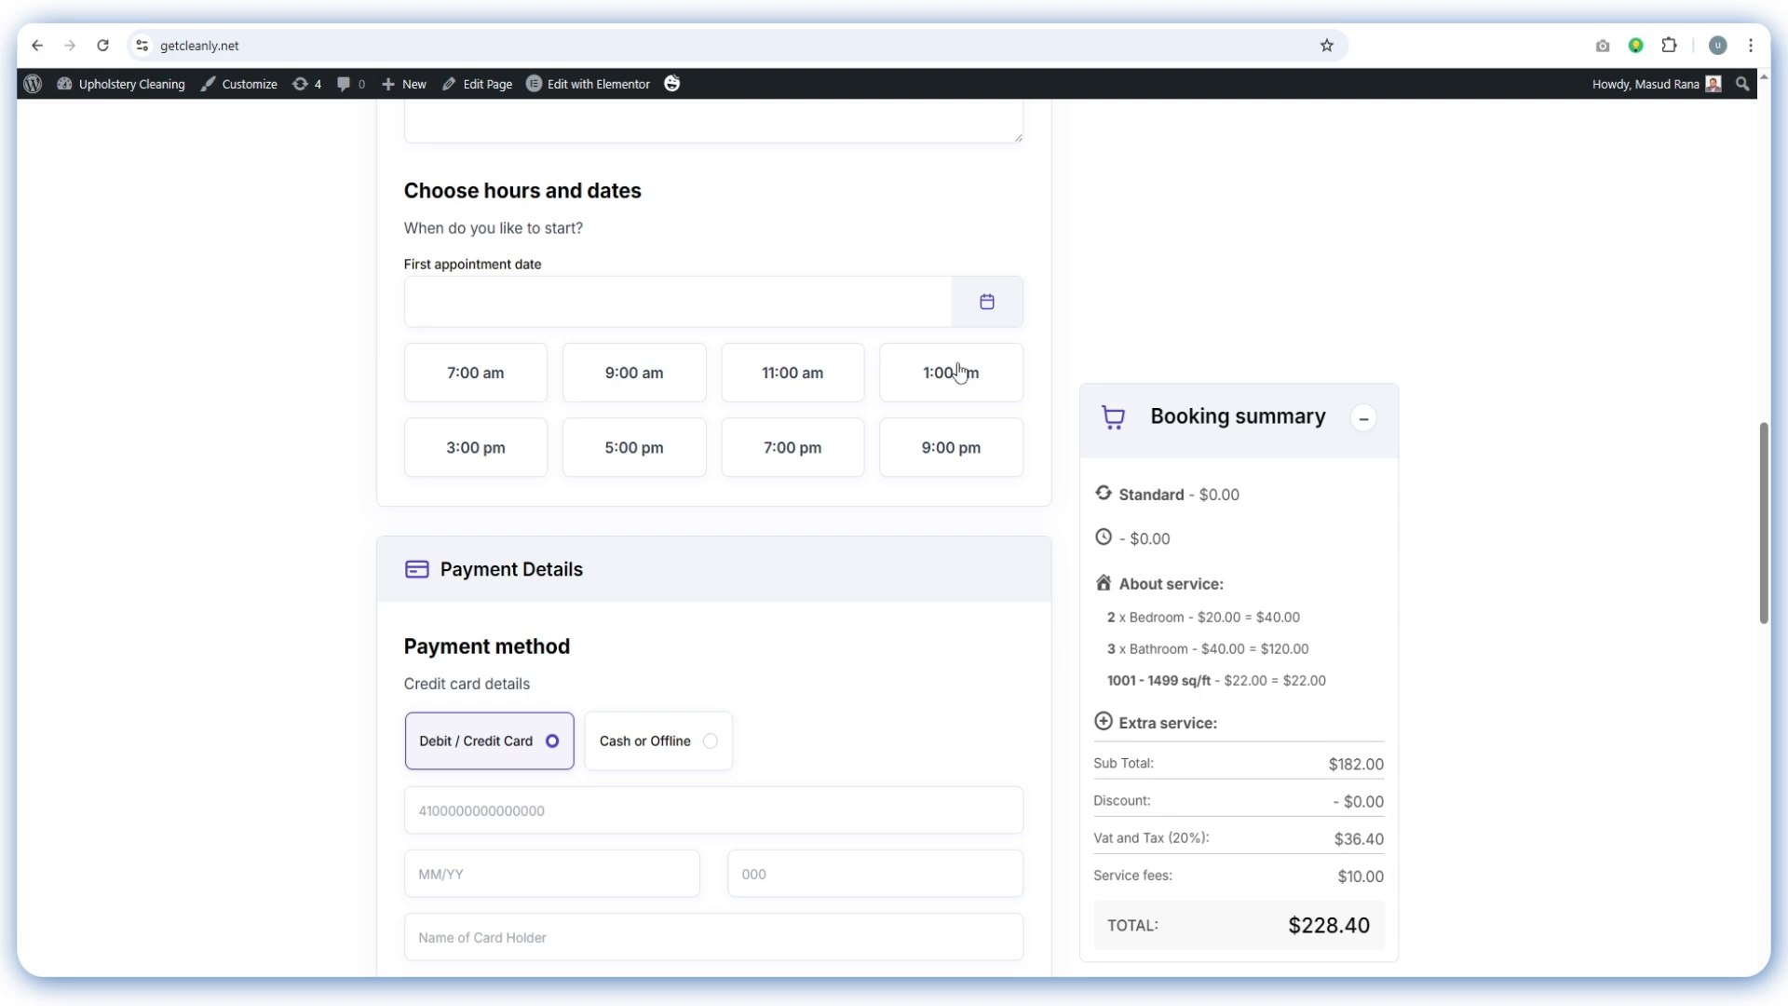
click(653, 366)
click(444, 385)
click(705, 386)
click(745, 377)
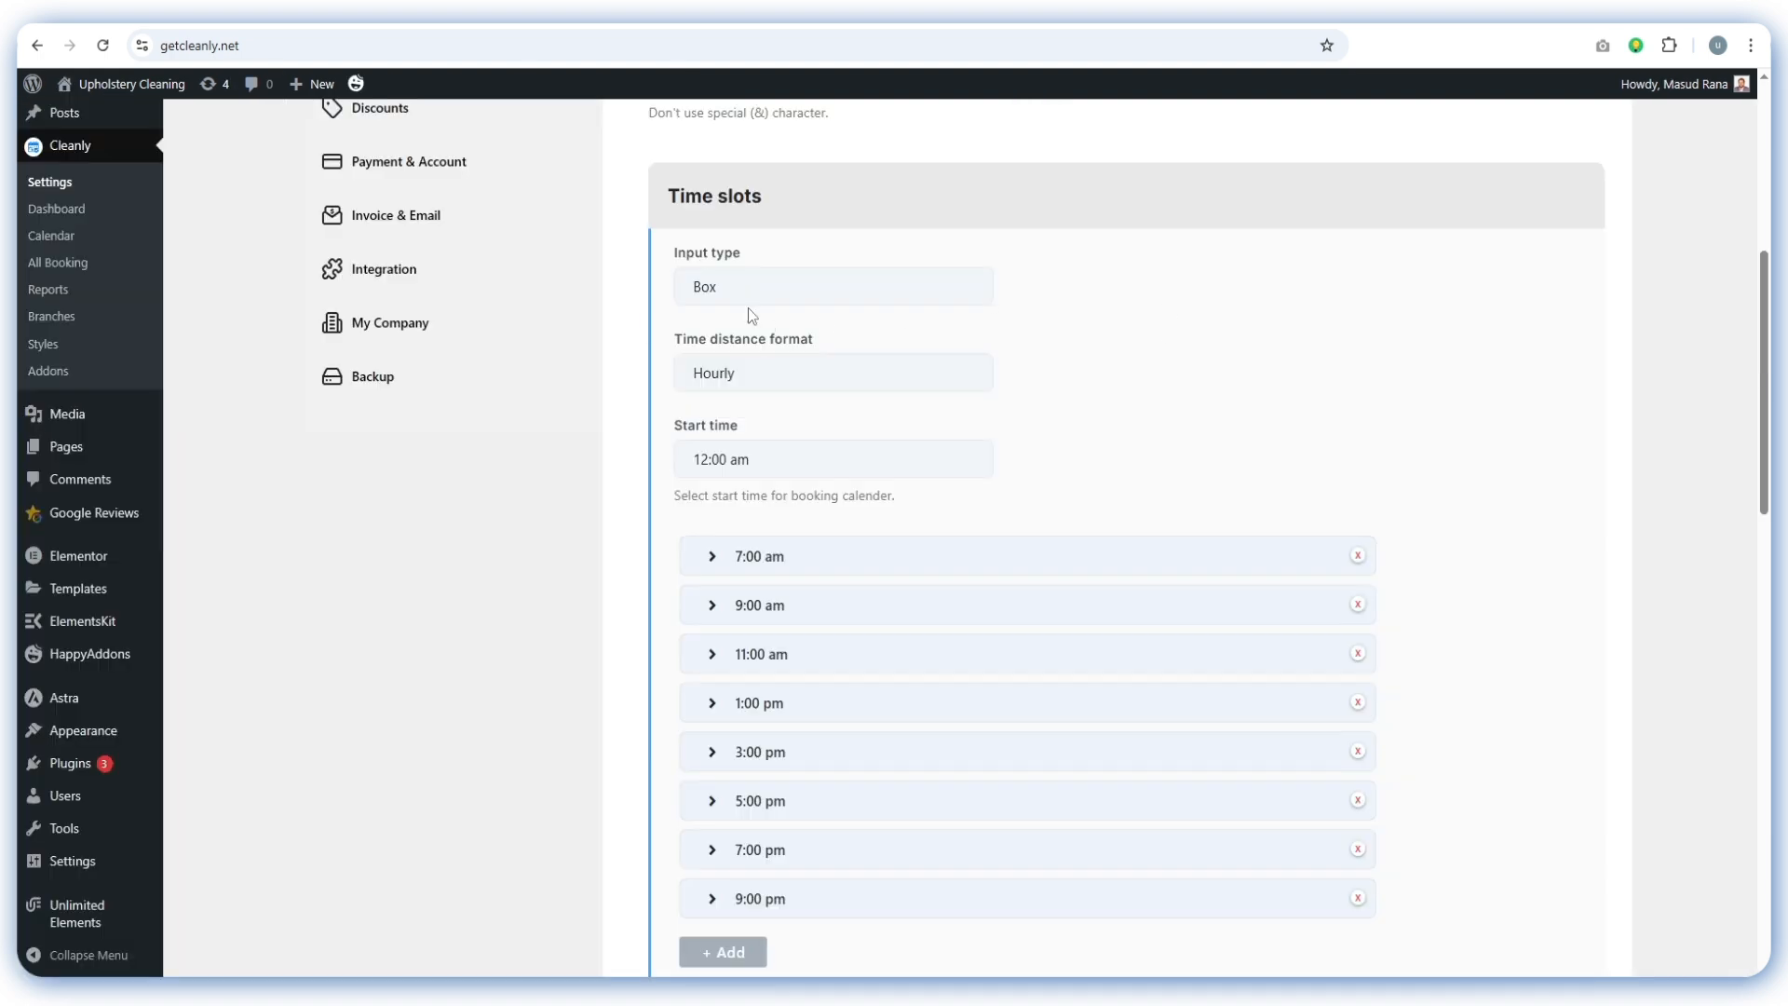
Set the time distance format of the time slots to Half an hour
click(761, 382)
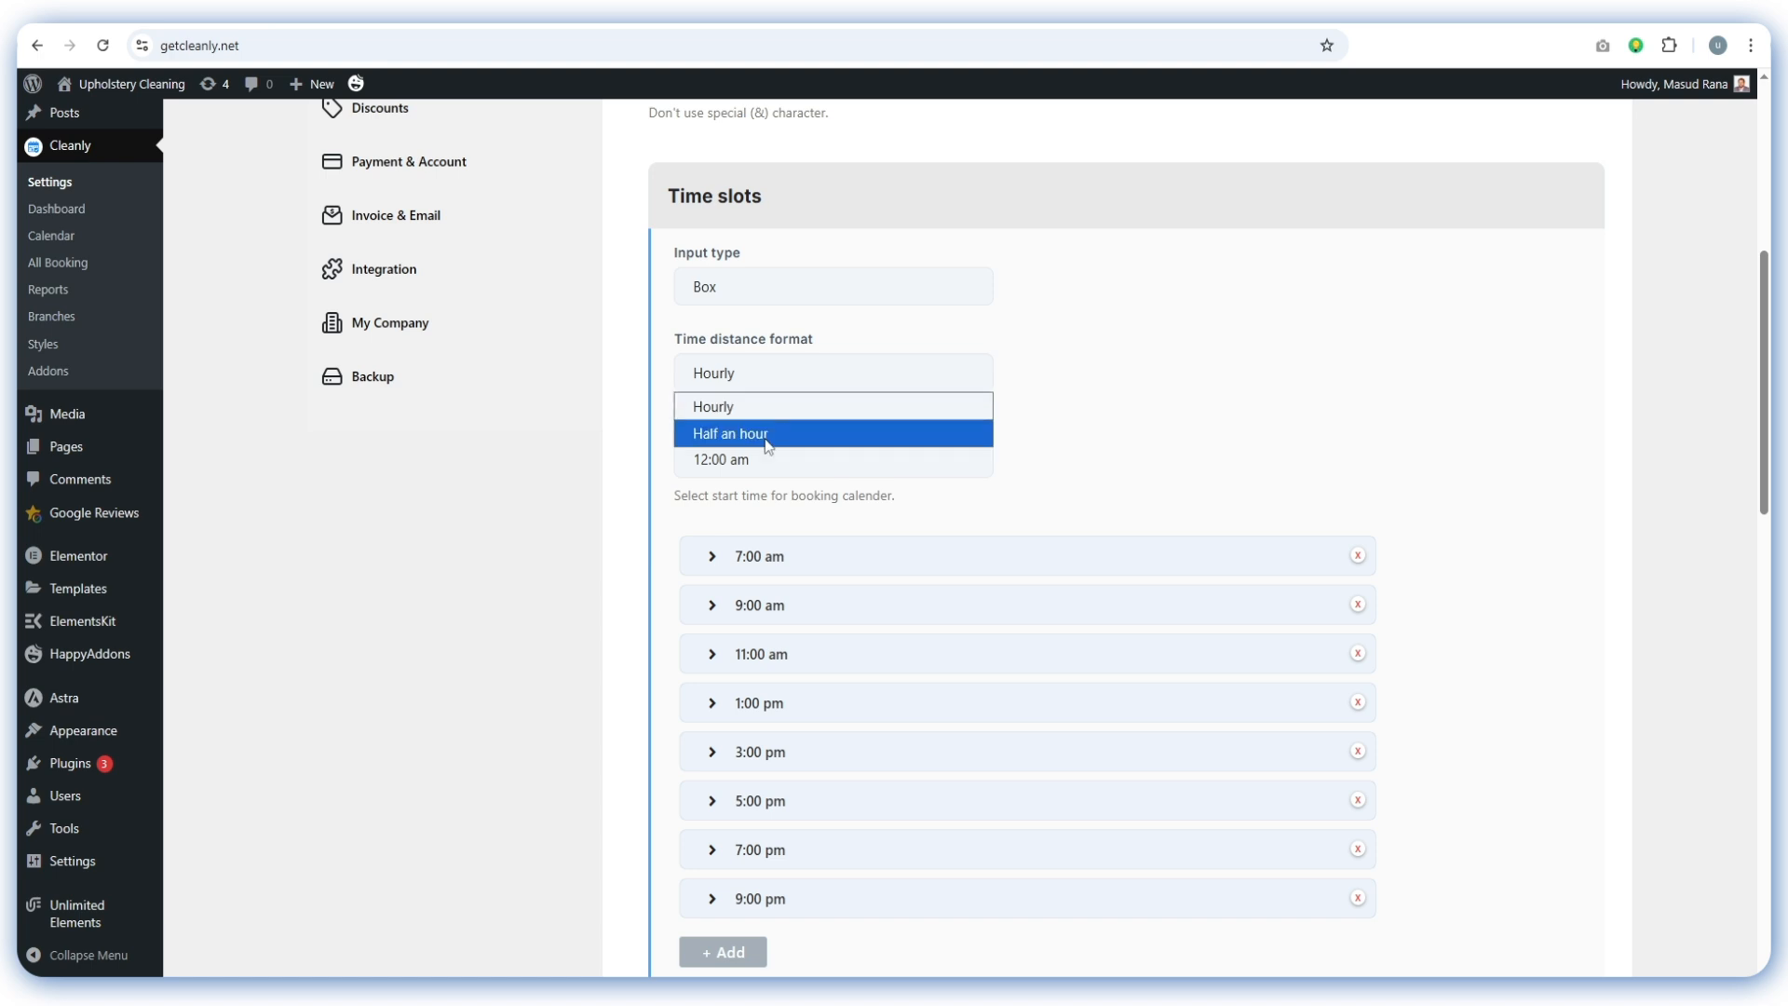
click(745, 380)
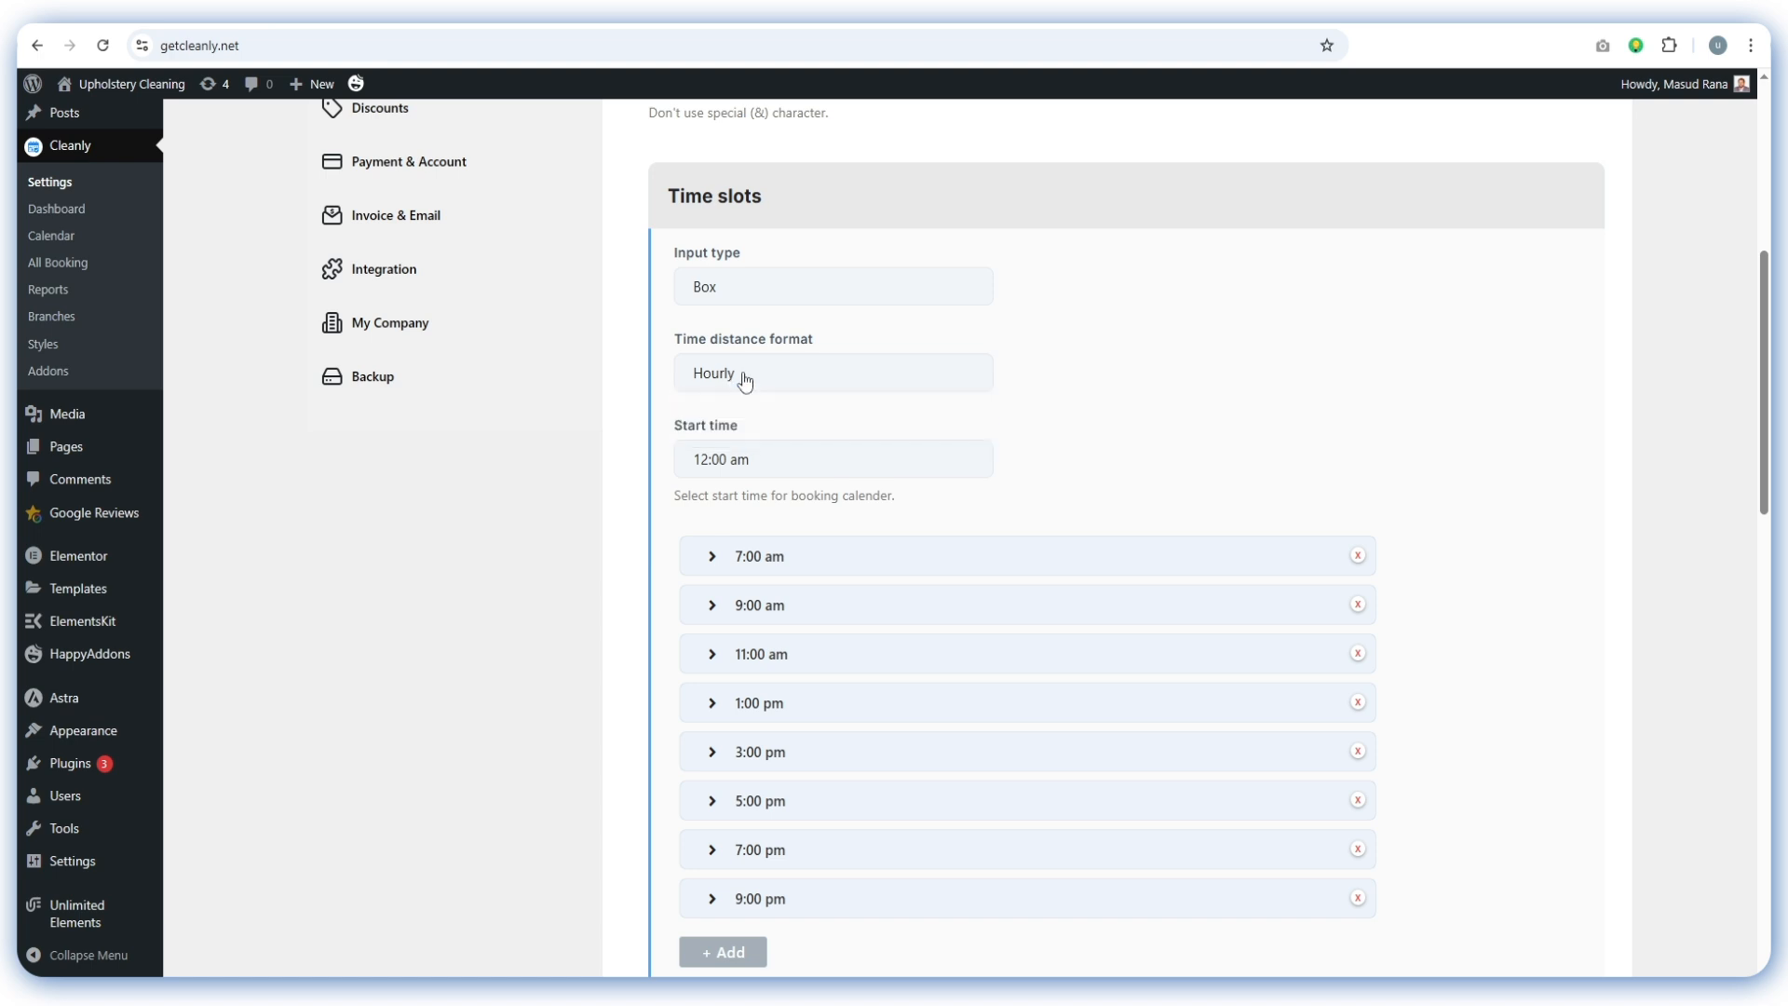
click(794, 471)
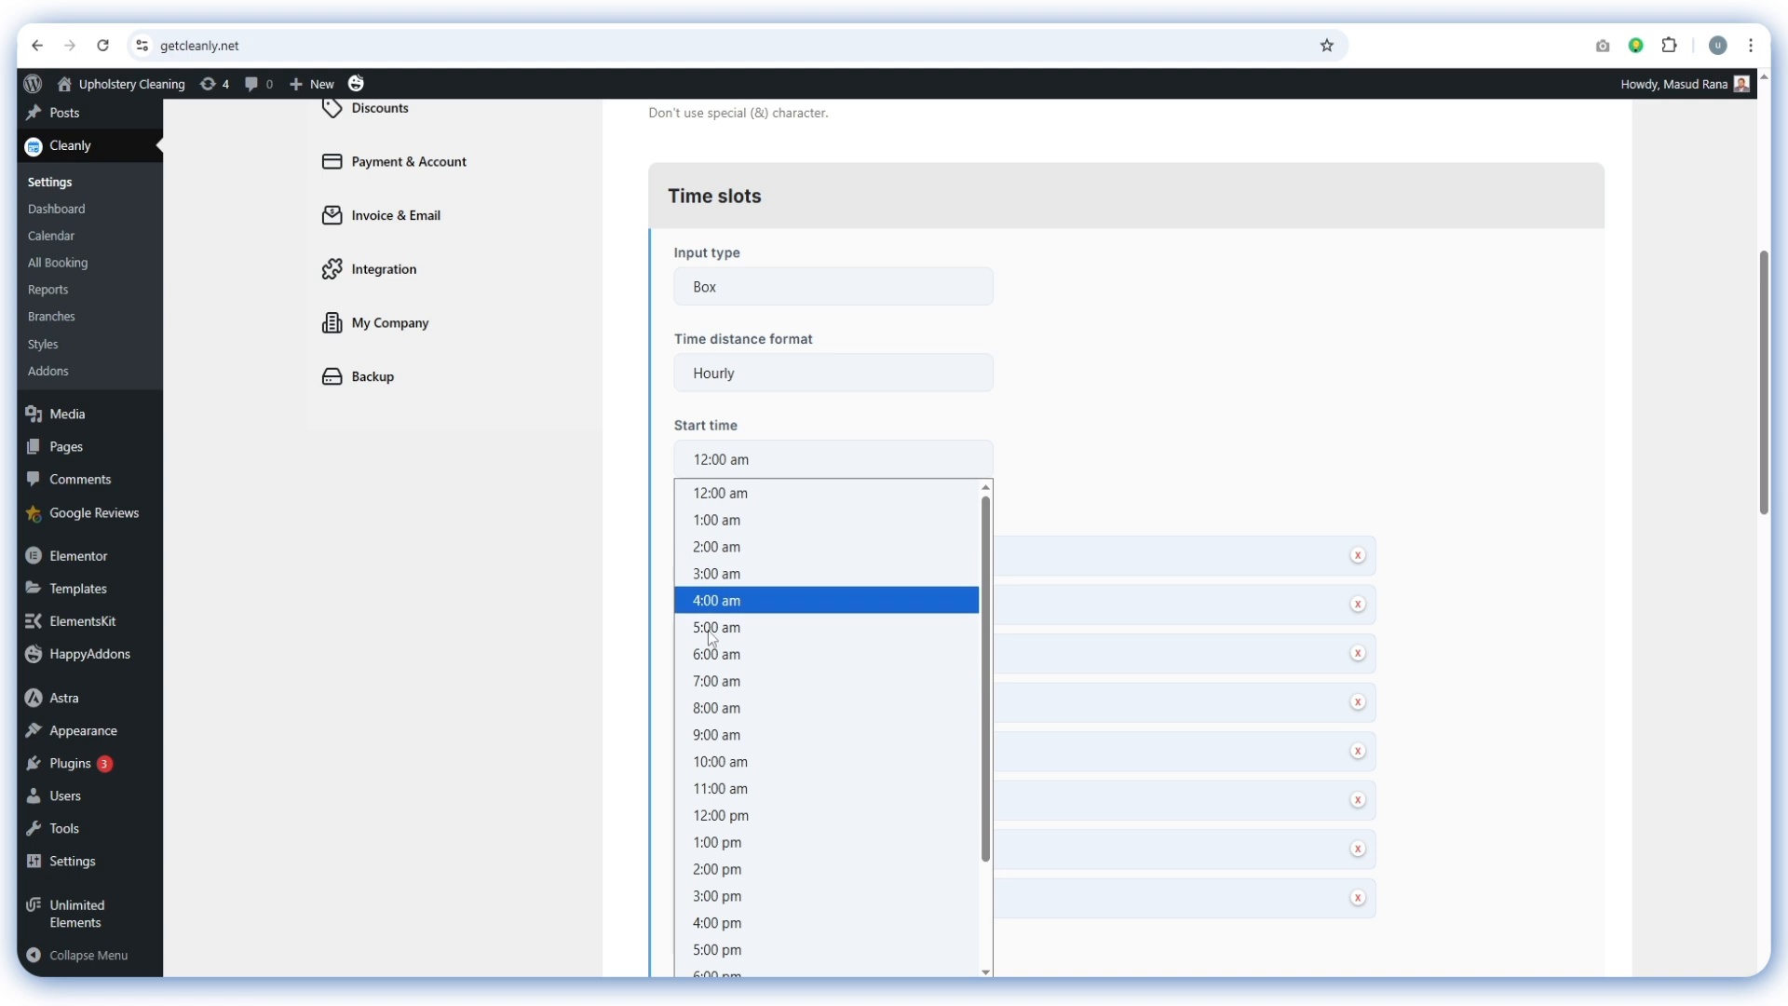
click(799, 378)
click(786, 378)
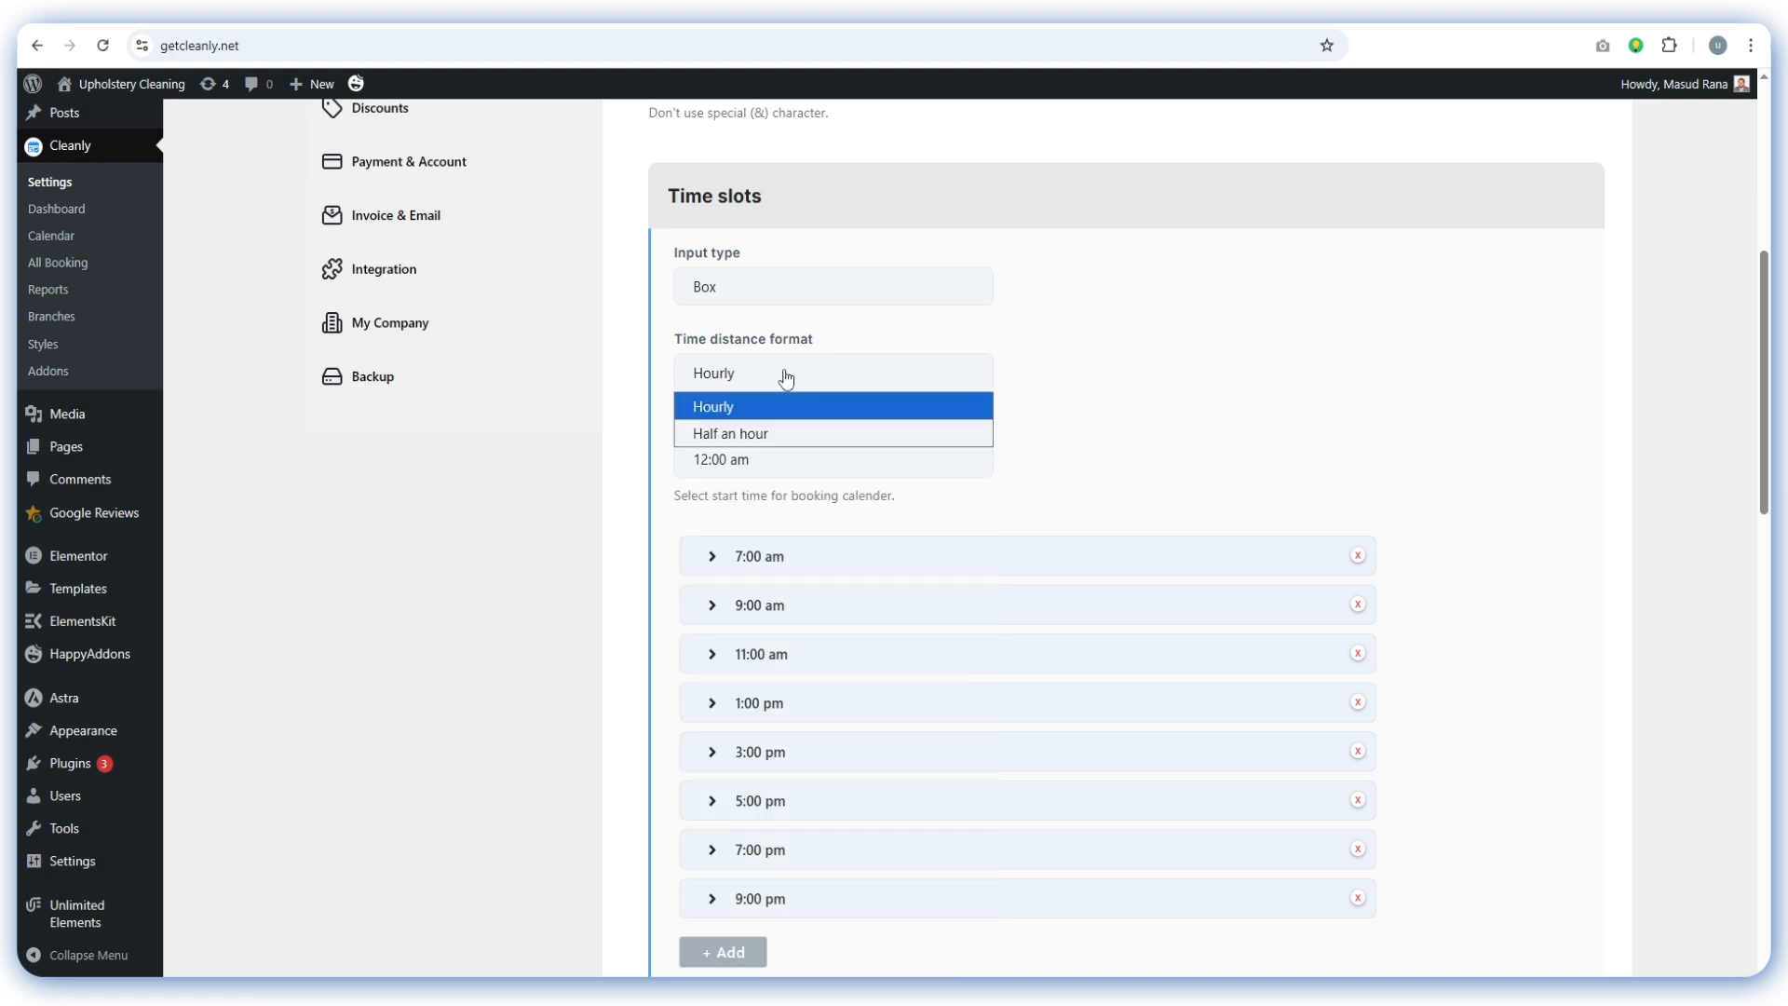
click(754, 434)
Review the start time choices and the list of time slots, keeping 12:00 am as the start time
click(781, 471)
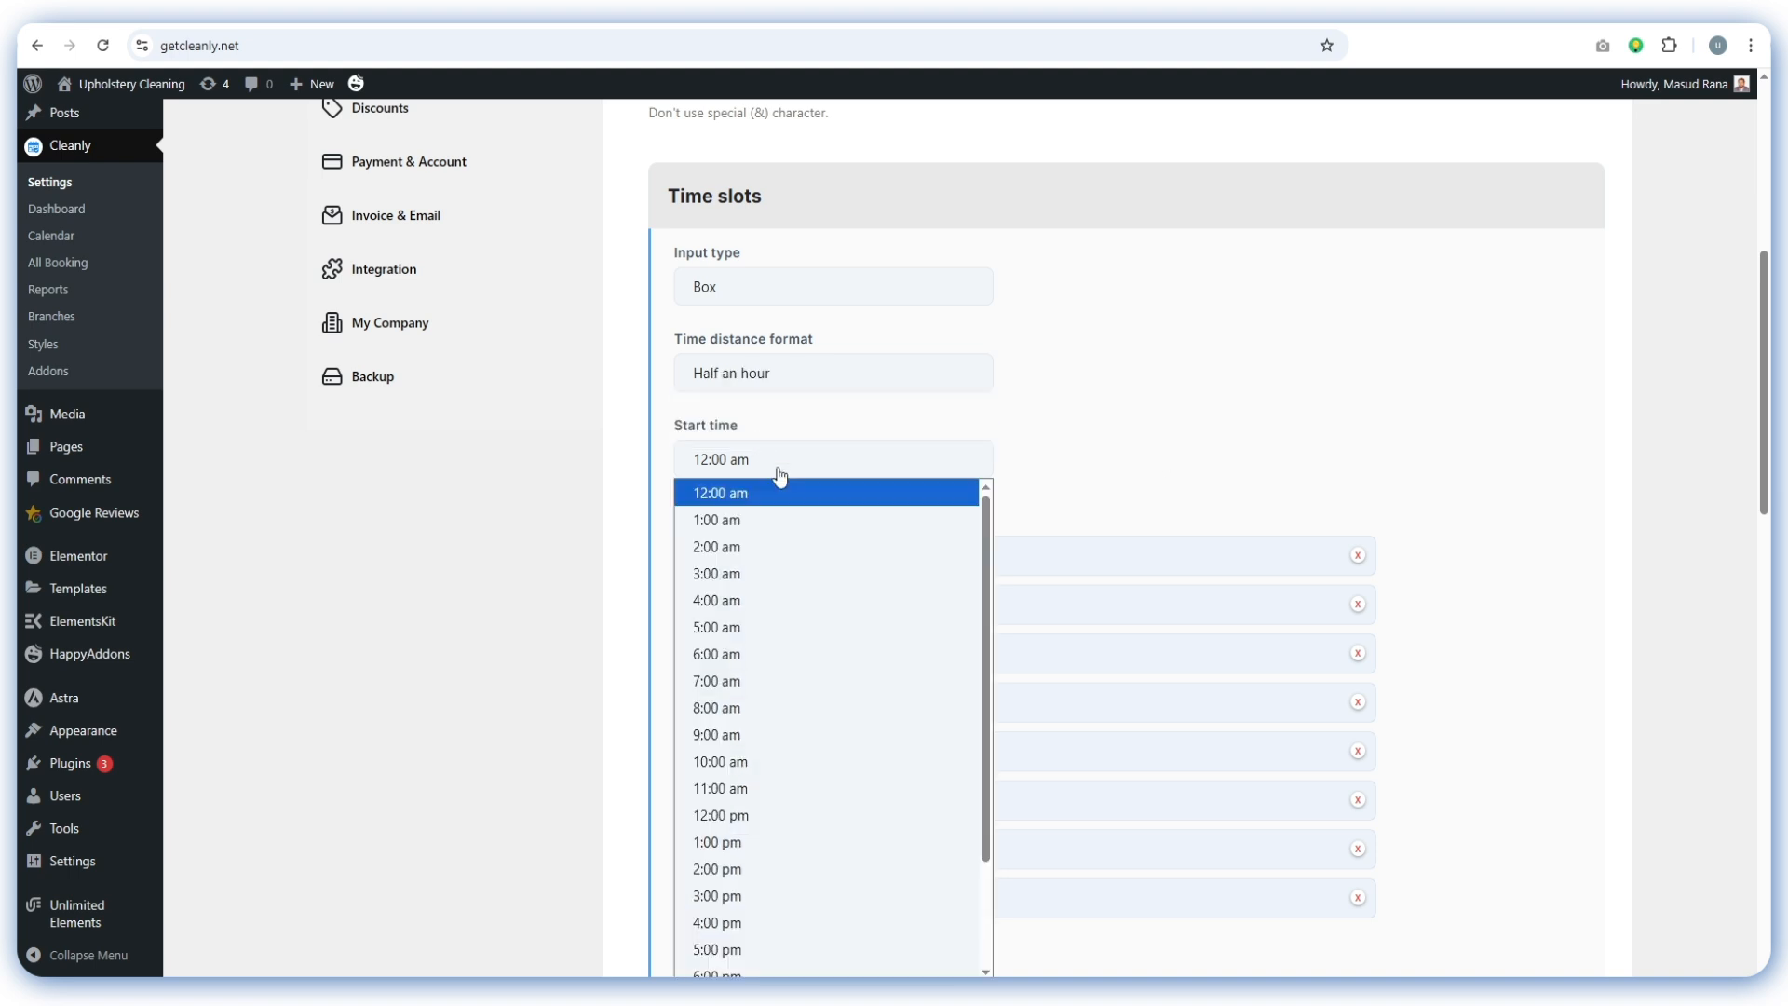
click(842, 365)
click(812, 378)
click(806, 382)
click(808, 389)
scroll(1406, 527, down, 4)
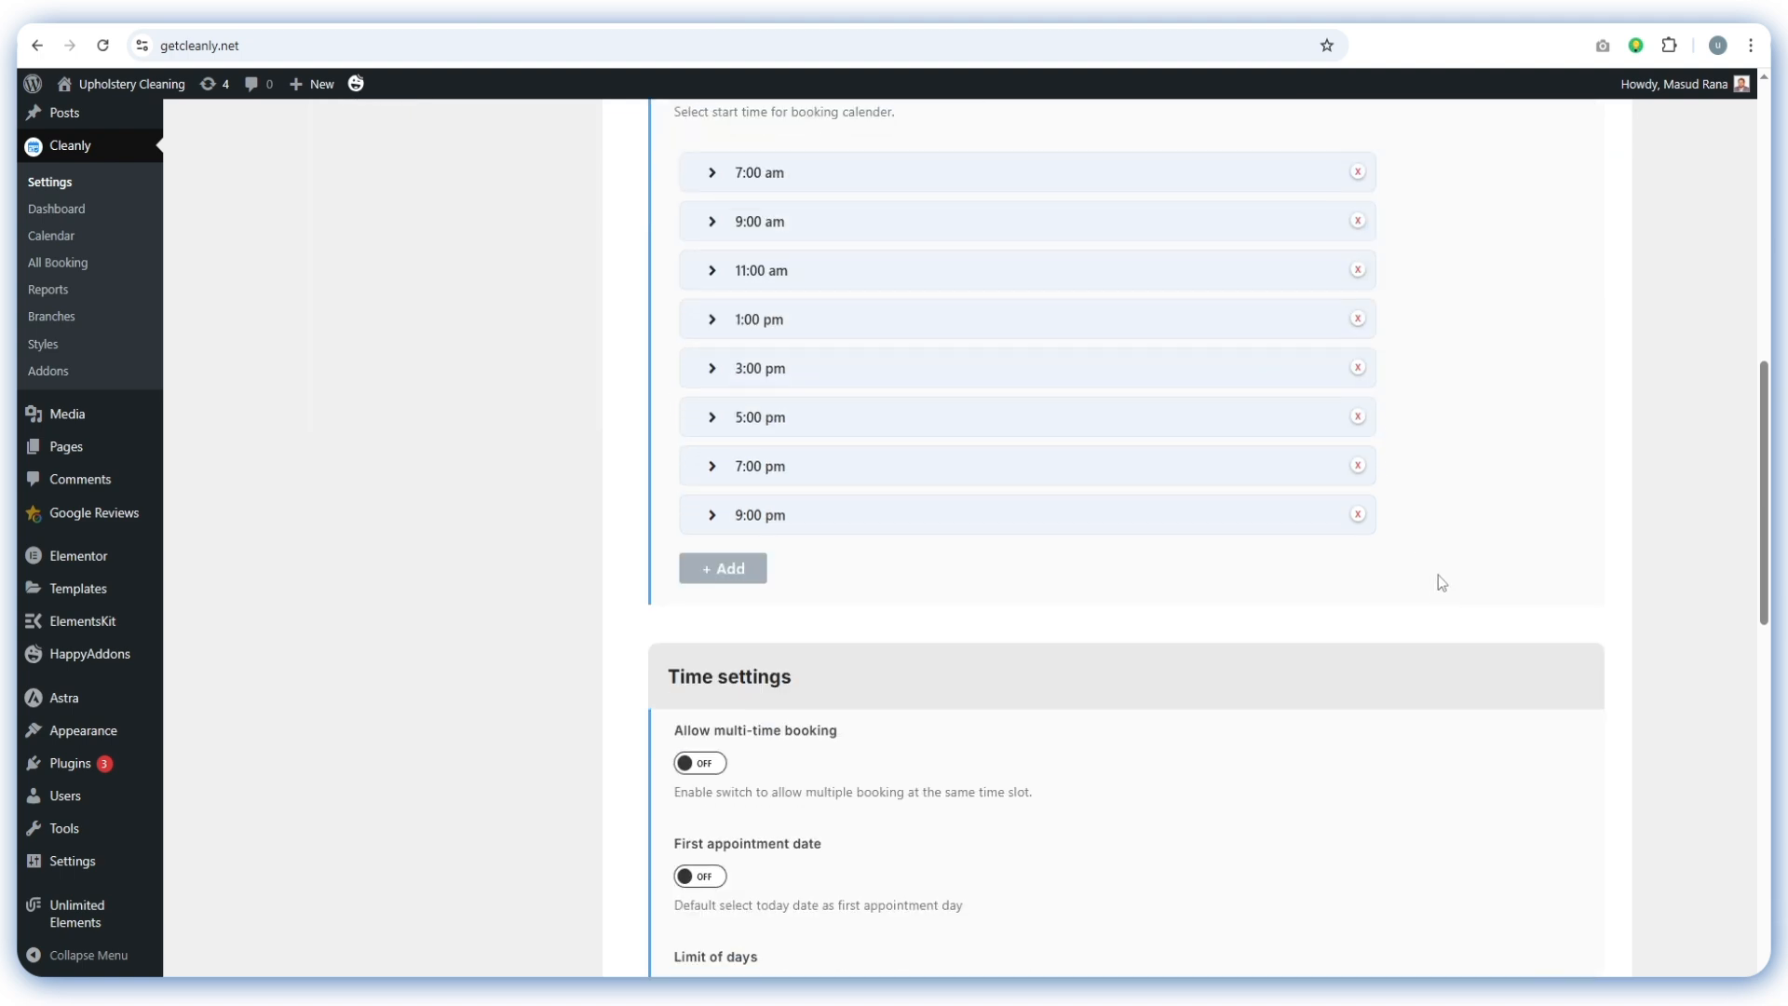
scroll(1438, 574, up, 4)
click(782, 459)
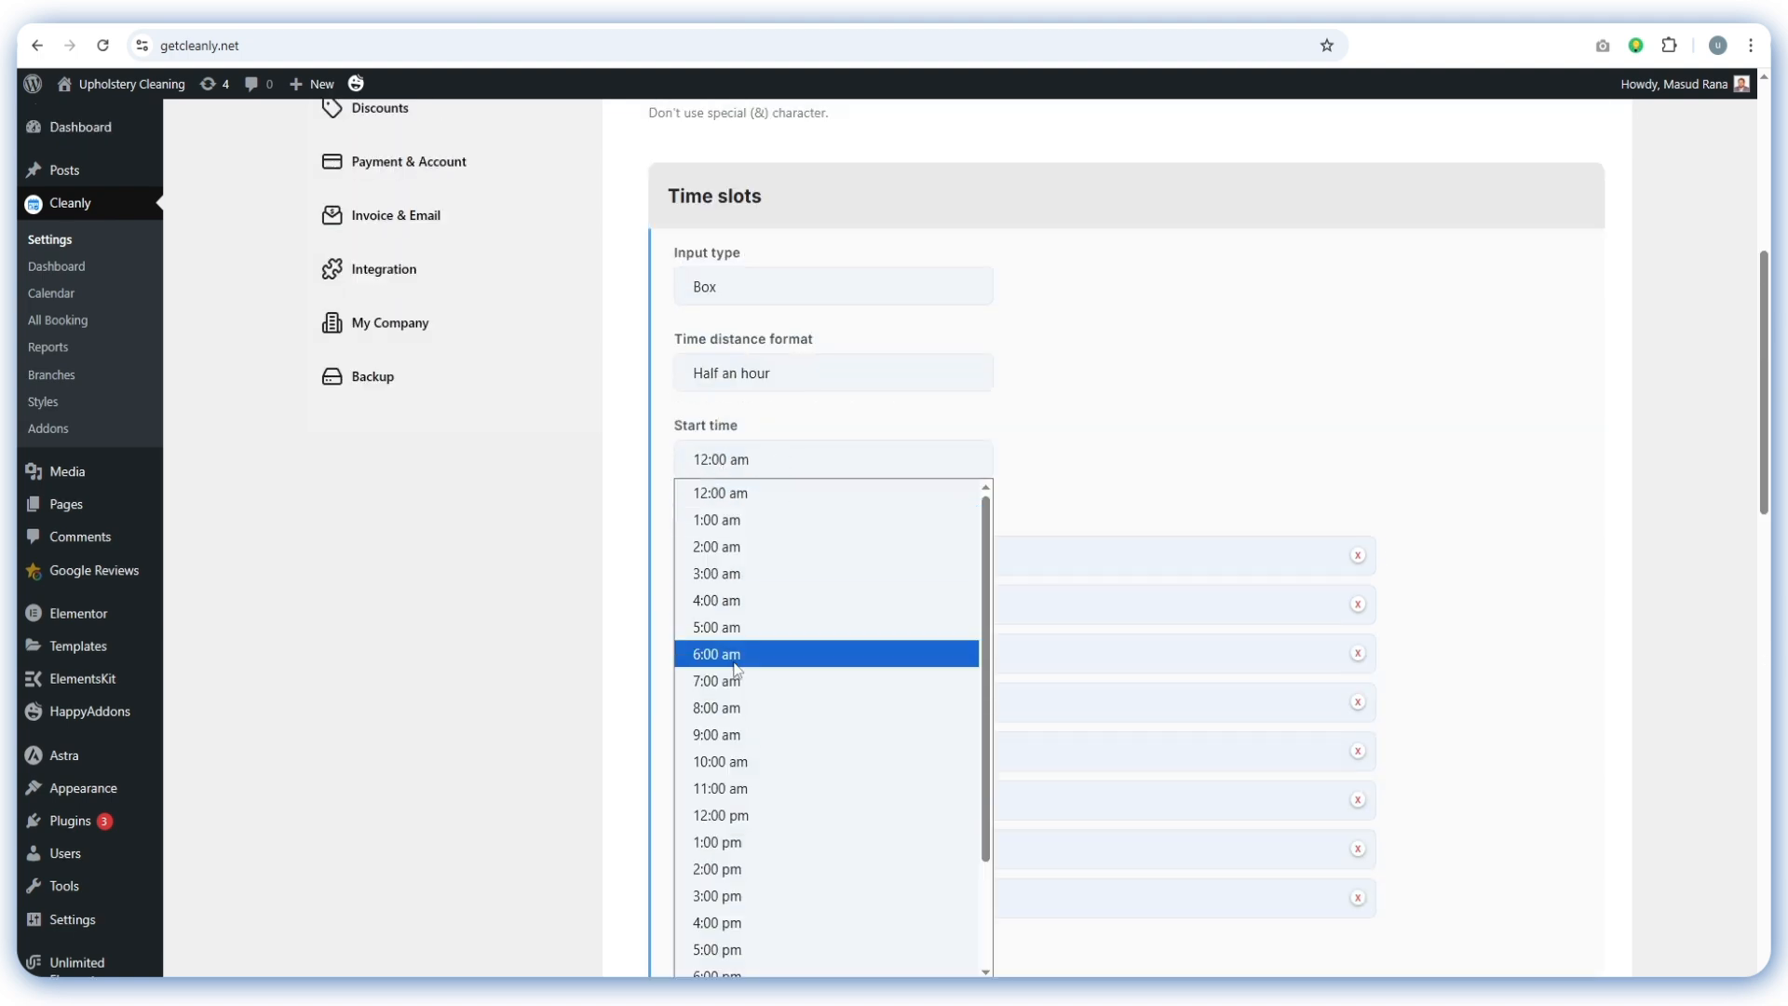
click(1111, 432)
scroll(1108, 448, down, 2)
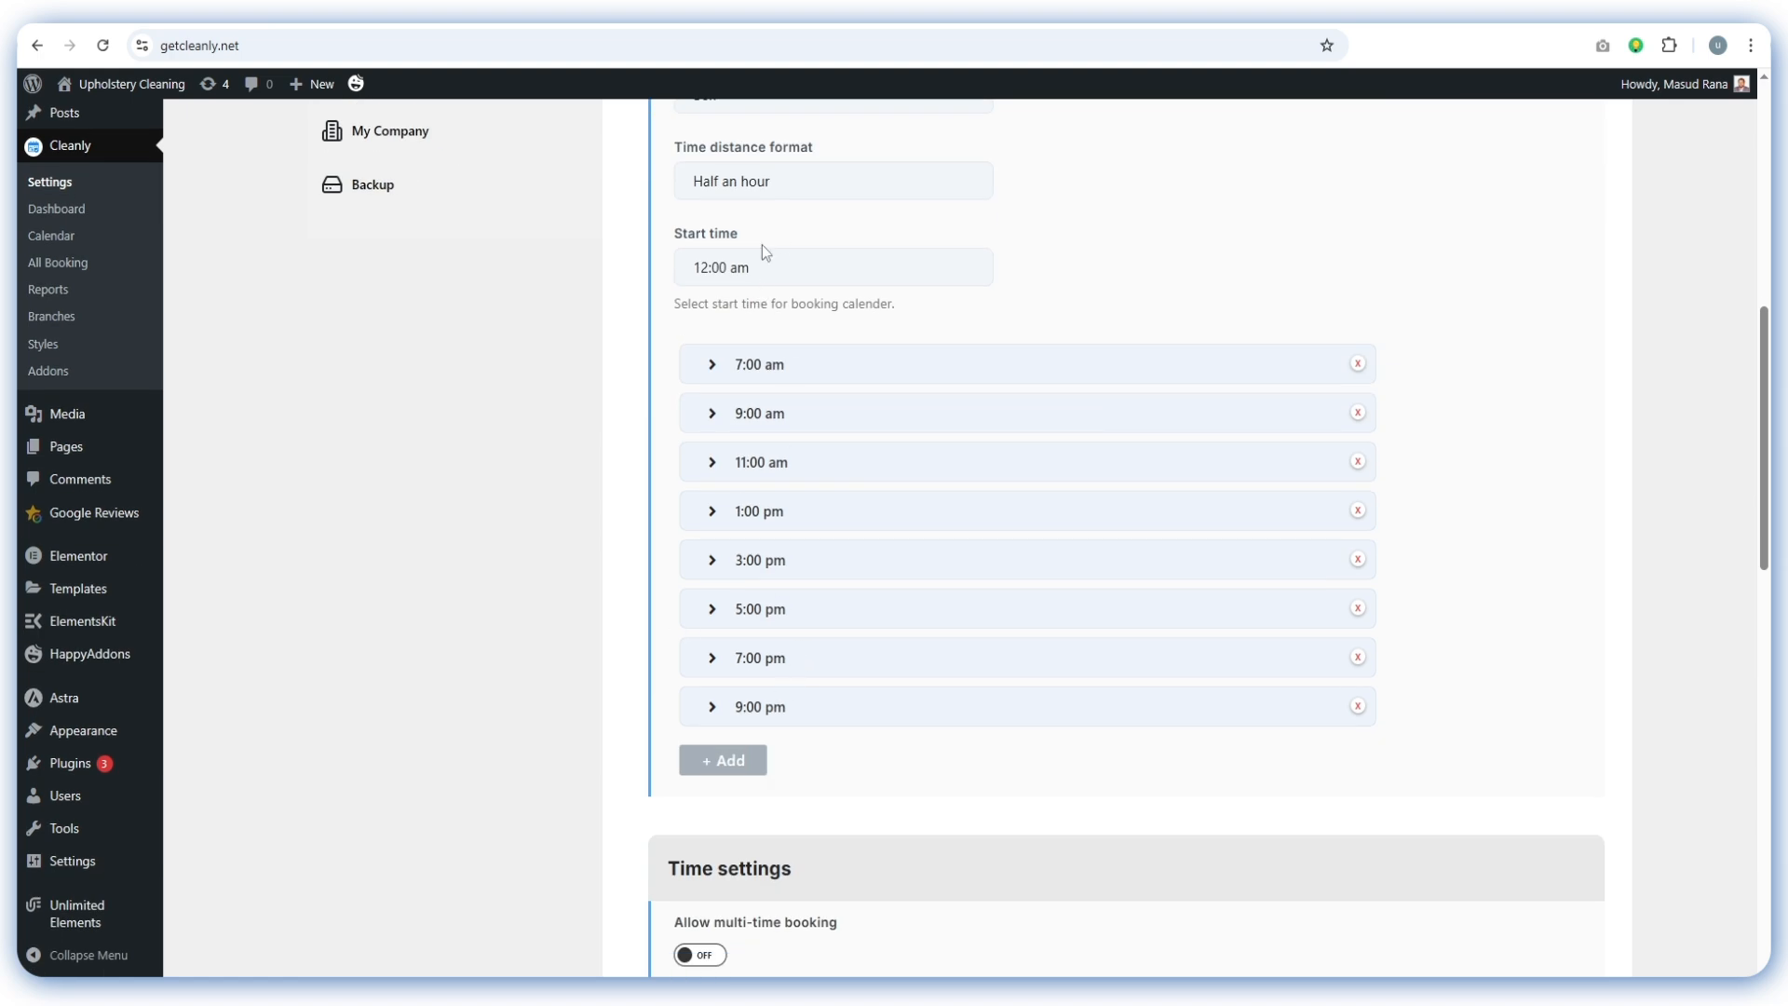
Try 8:00 pm as the start time of the booking calendar and return it to 12:00 am
click(762, 270)
scroll(819, 471, down, 2)
click(819, 727)
click(750, 272)
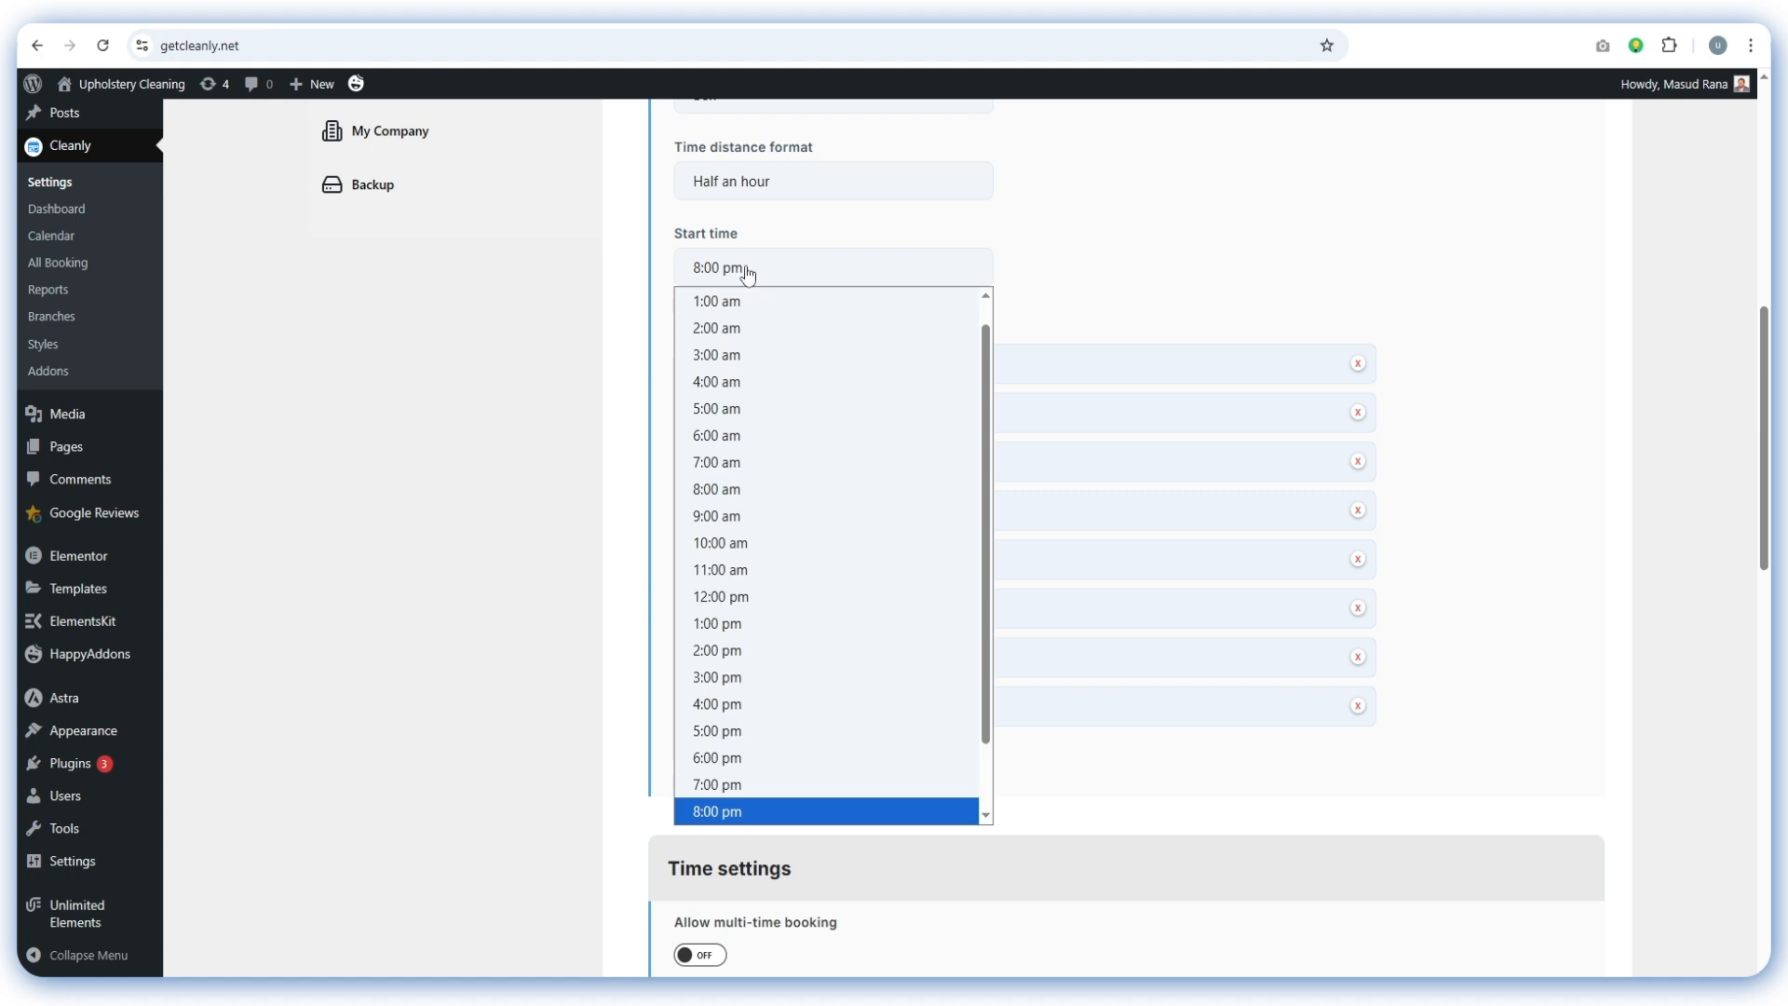
scroll(818, 482, up, 1)
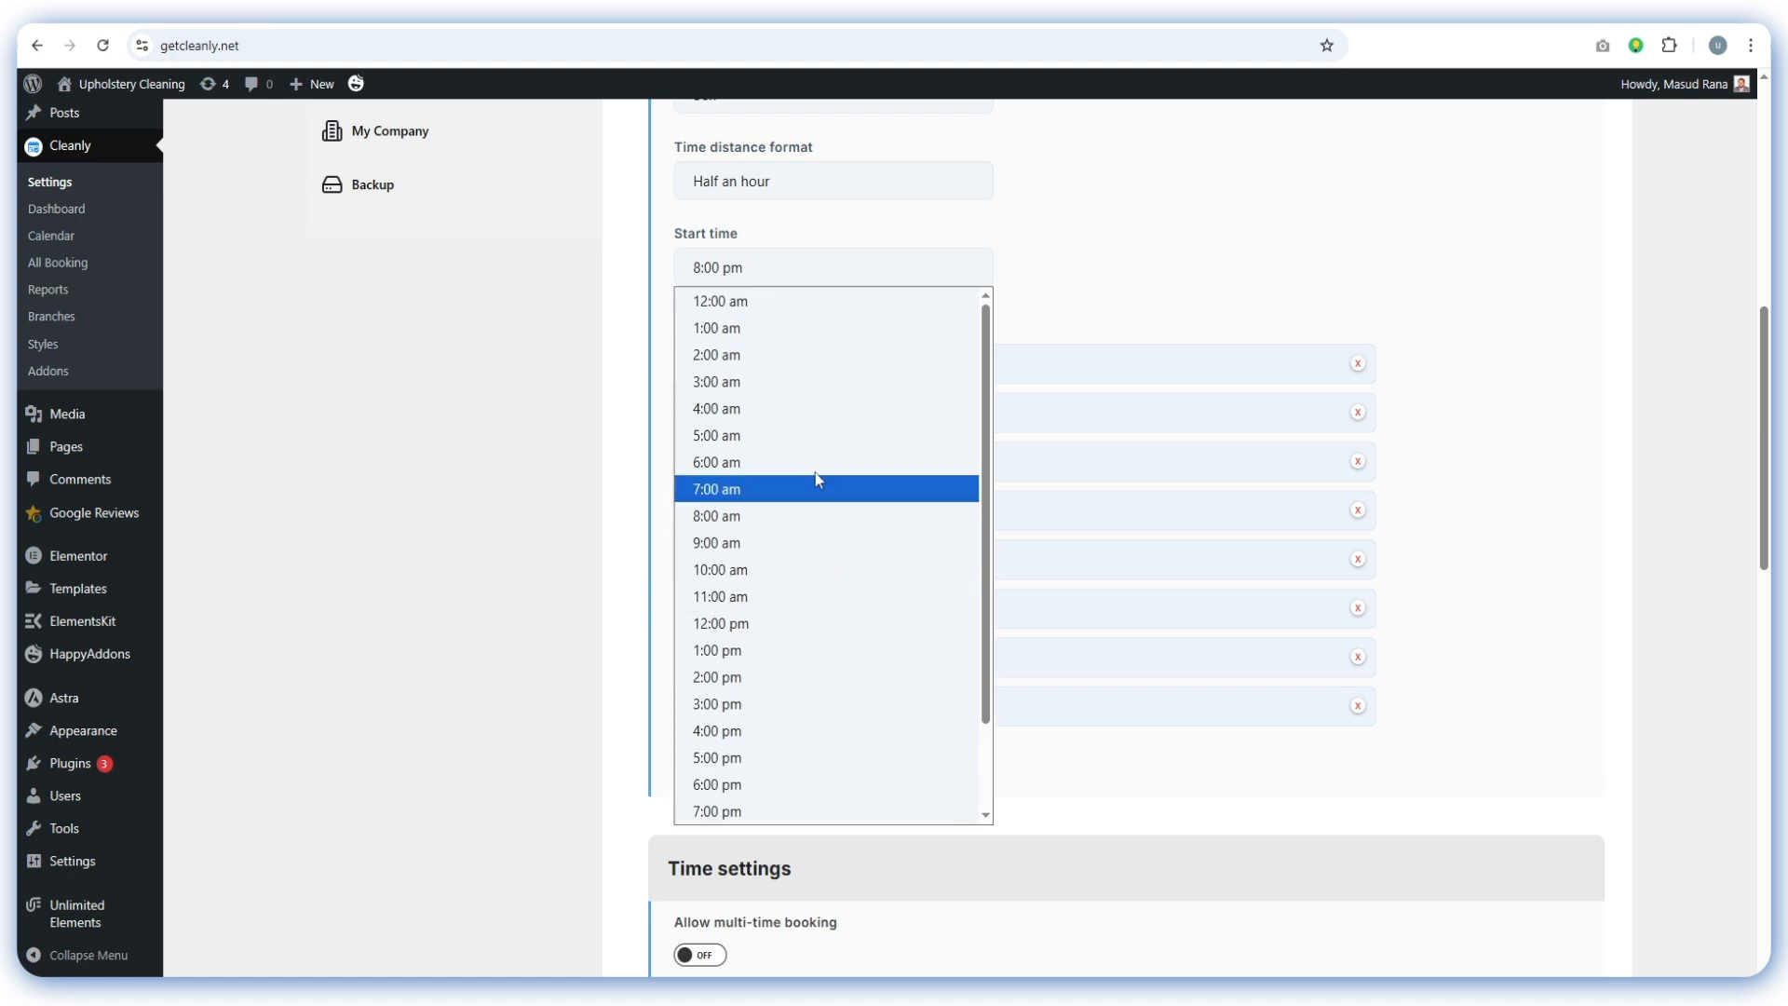
click(719, 305)
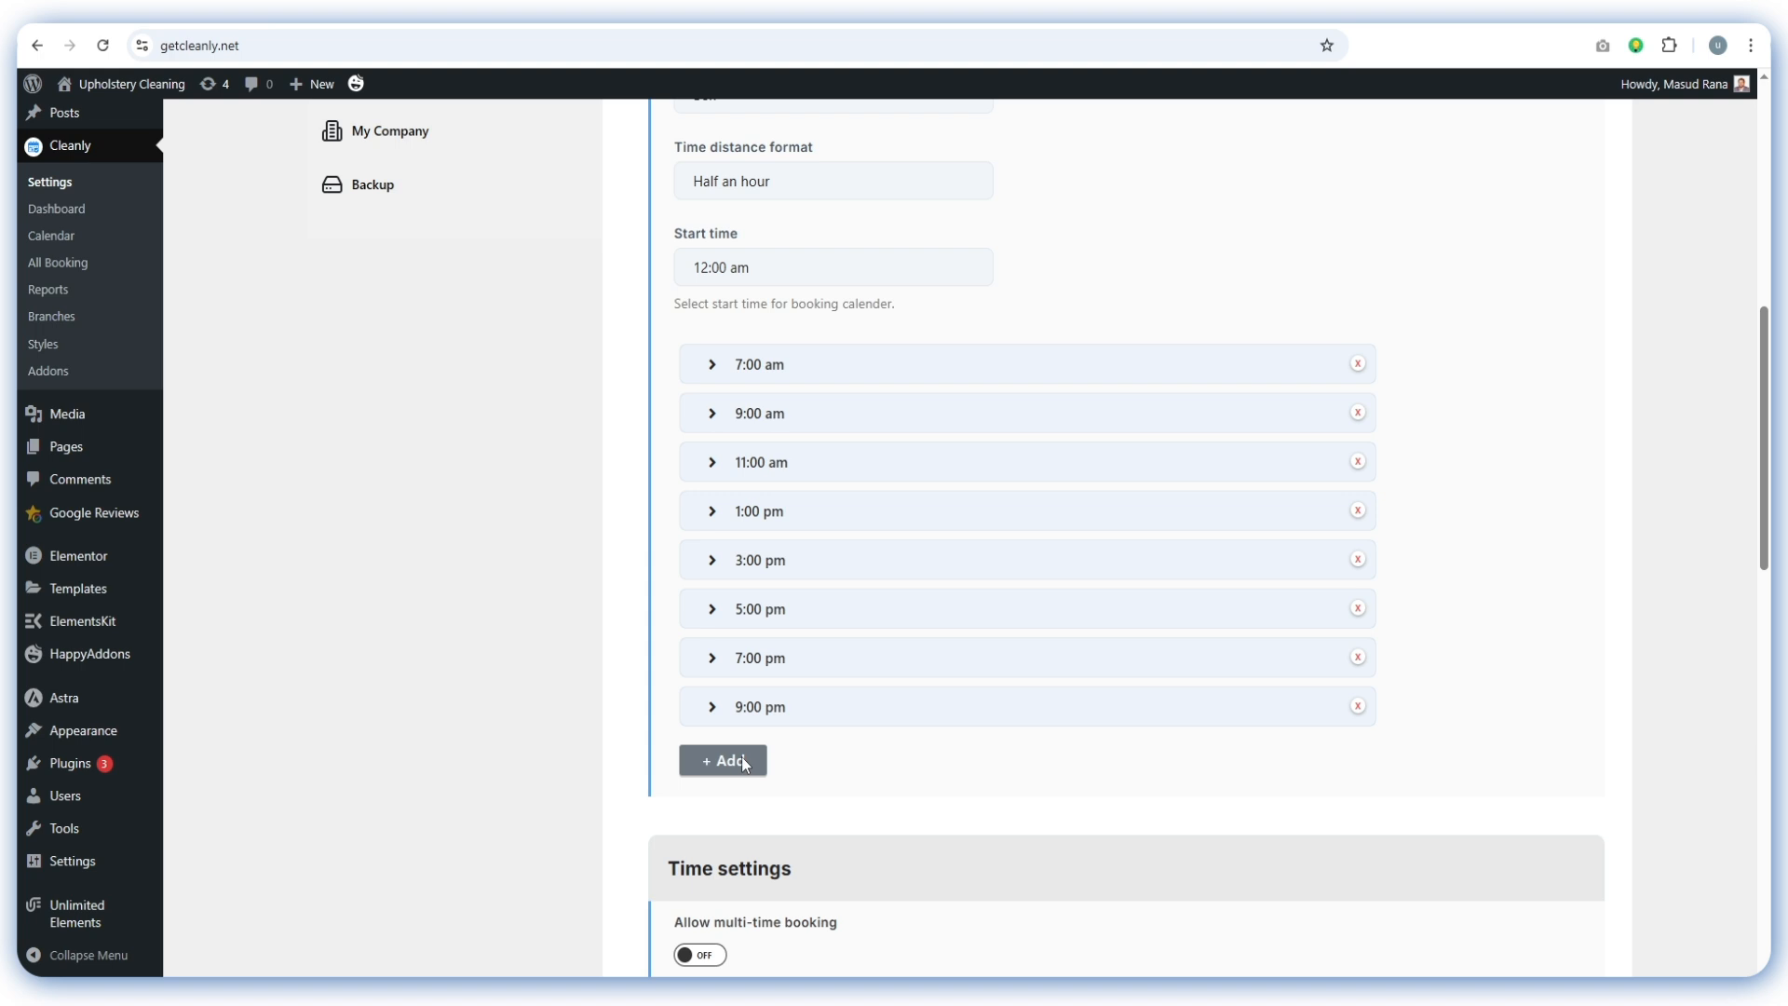
Add a new time slot at the end of the list and set its time to 11:00 pm
click(744, 762)
scroll(820, 587, down, 2)
click(778, 564)
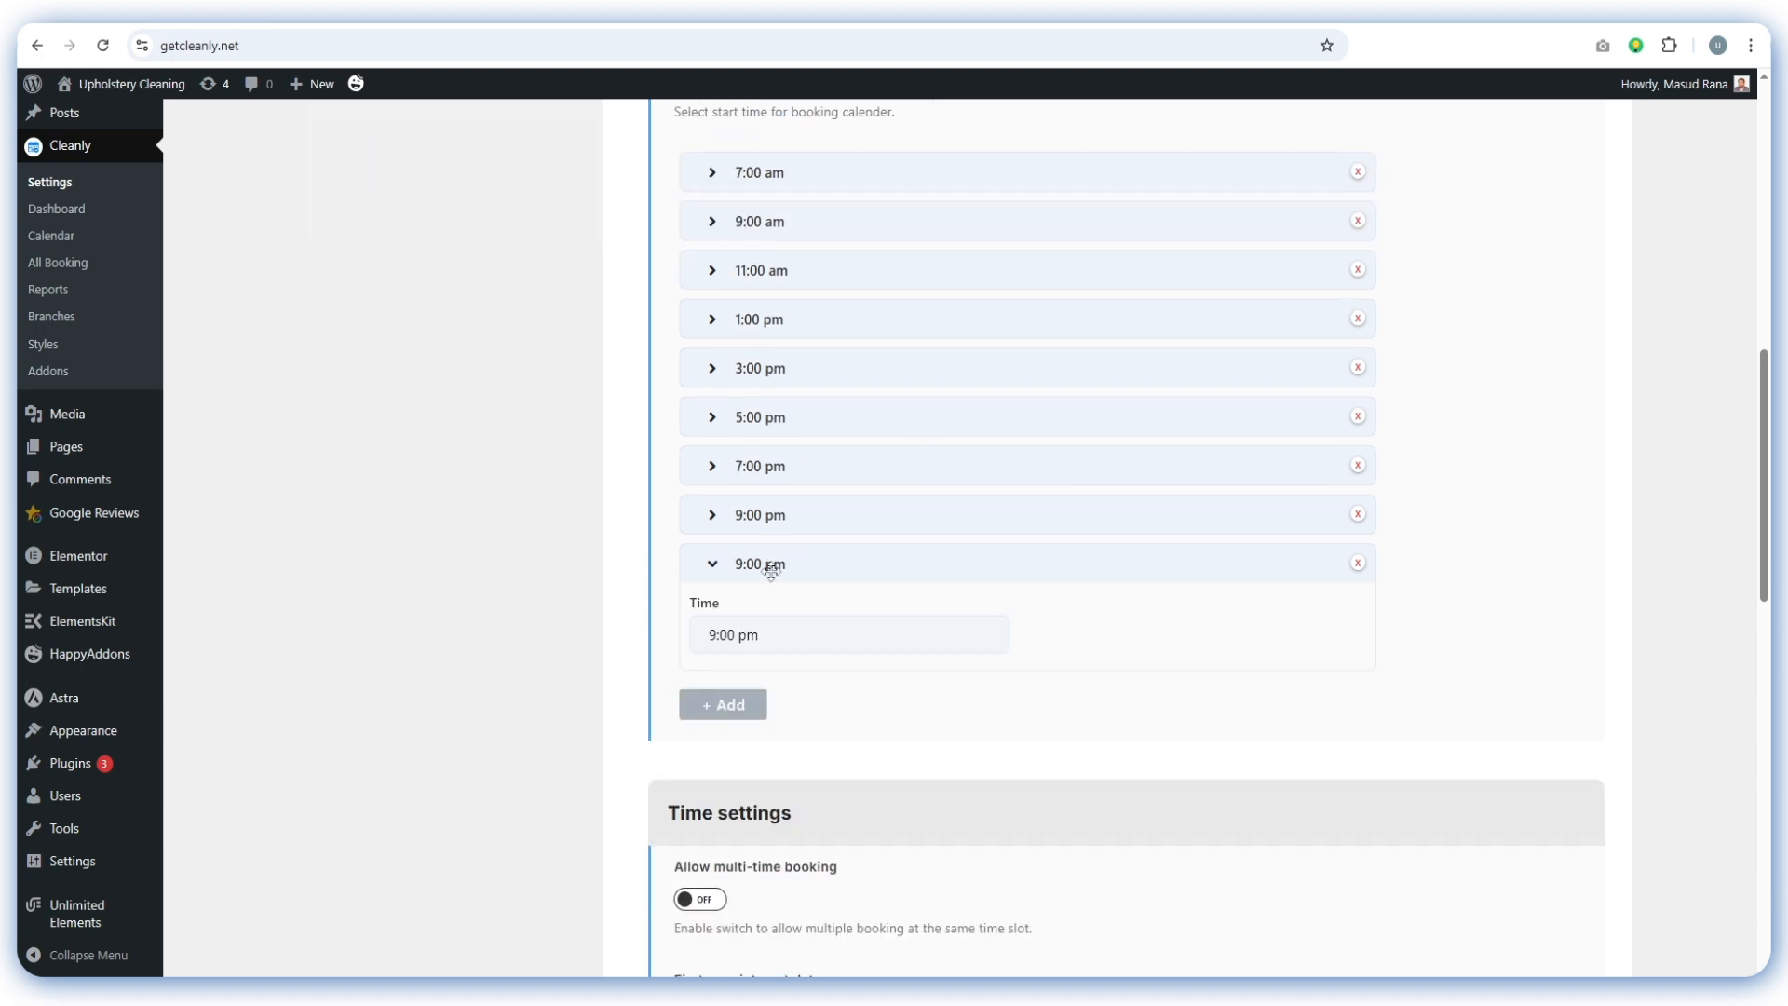
click(770, 633)
scroll(756, 601, down, 1)
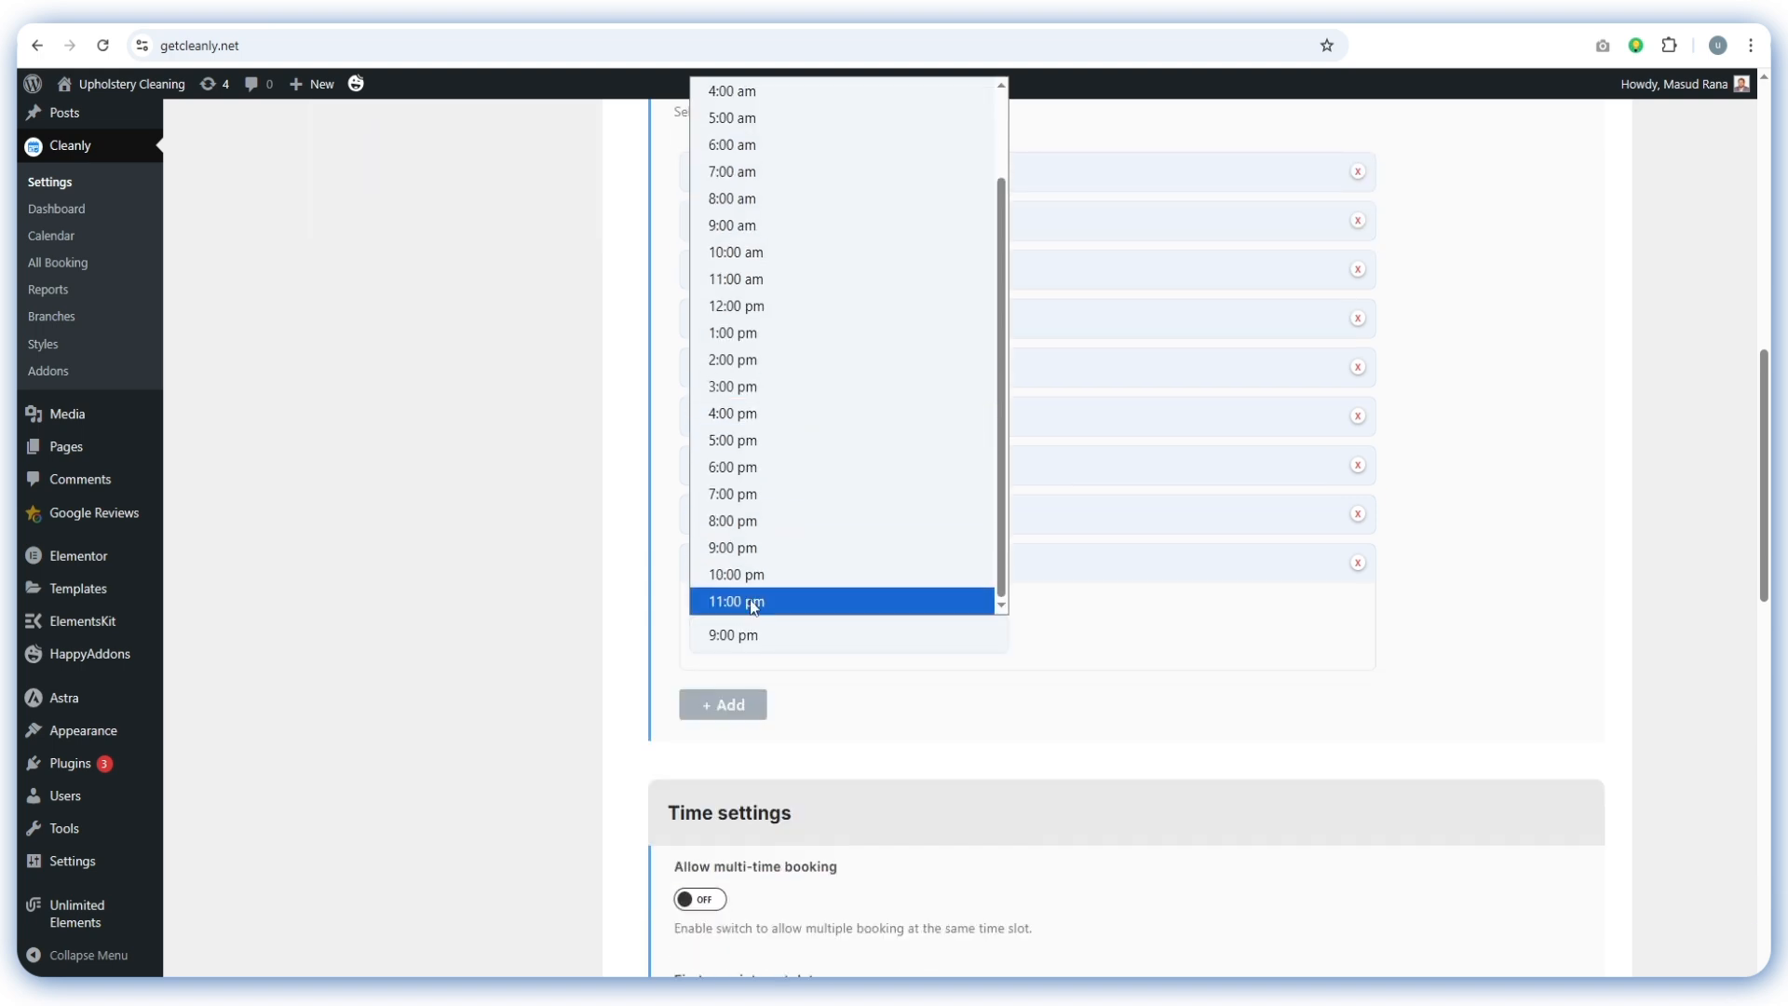
click(755, 604)
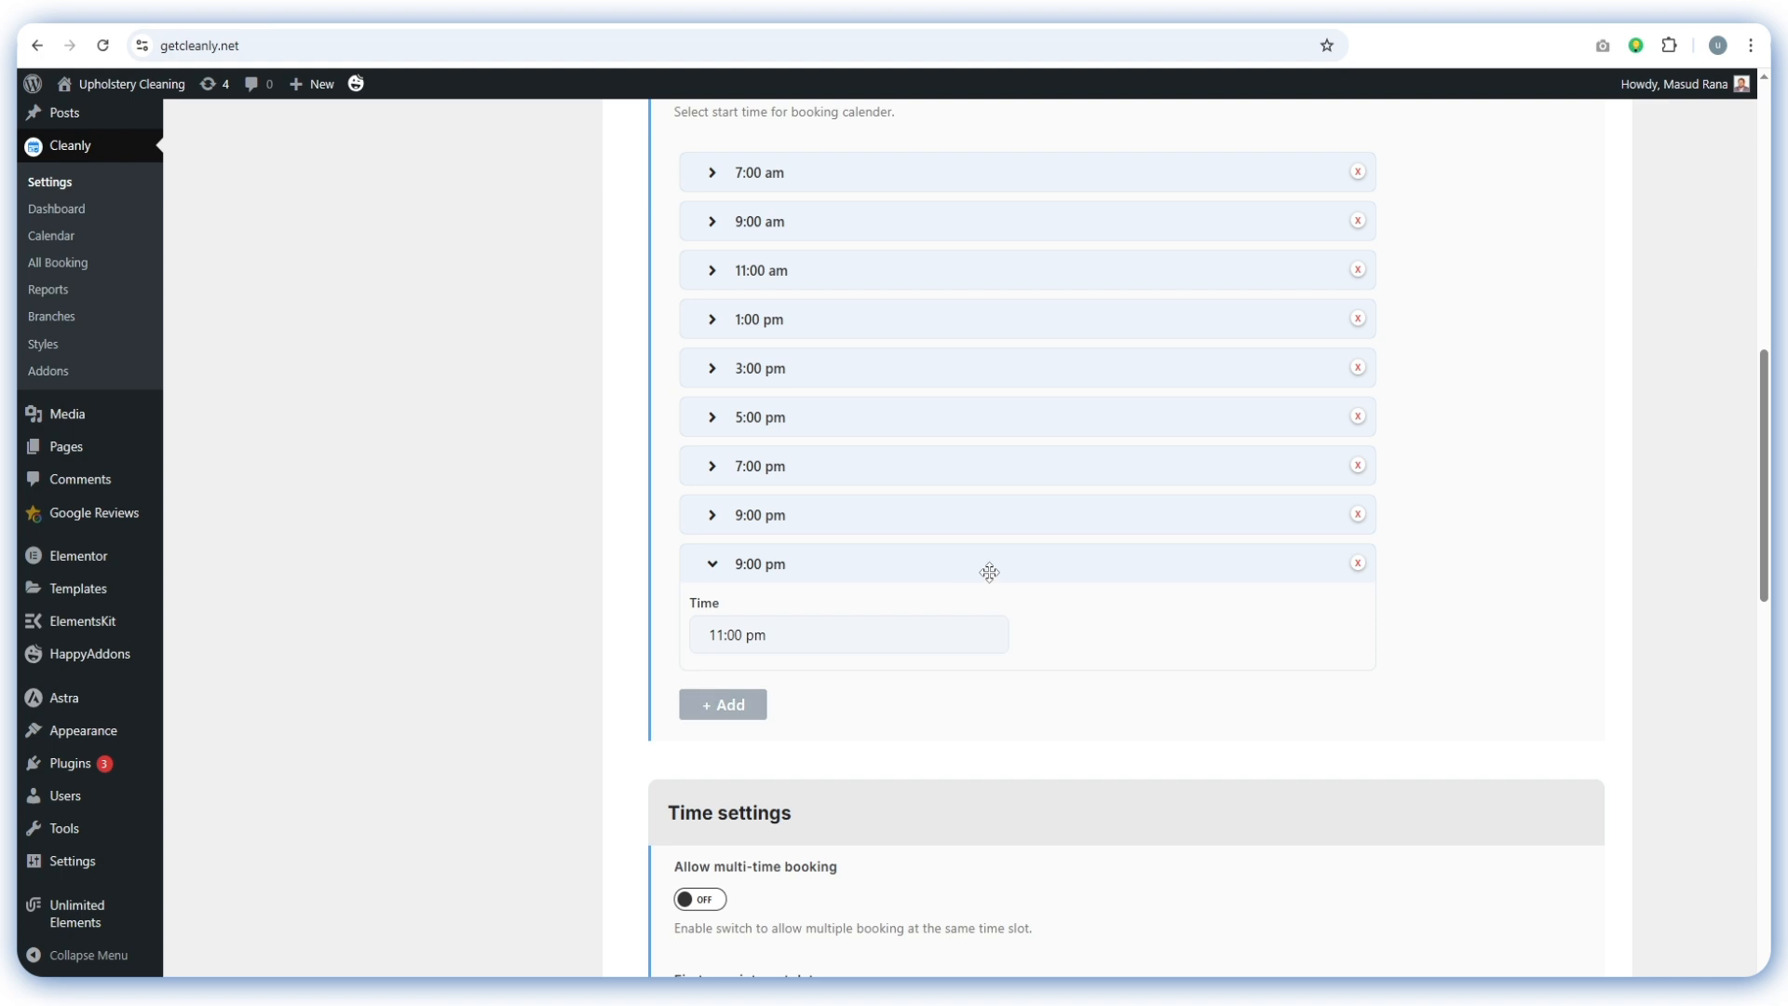
click(995, 563)
Add another time slot, set its time to 10:00 pm and move it above the 11:00 pm slot
click(726, 620)
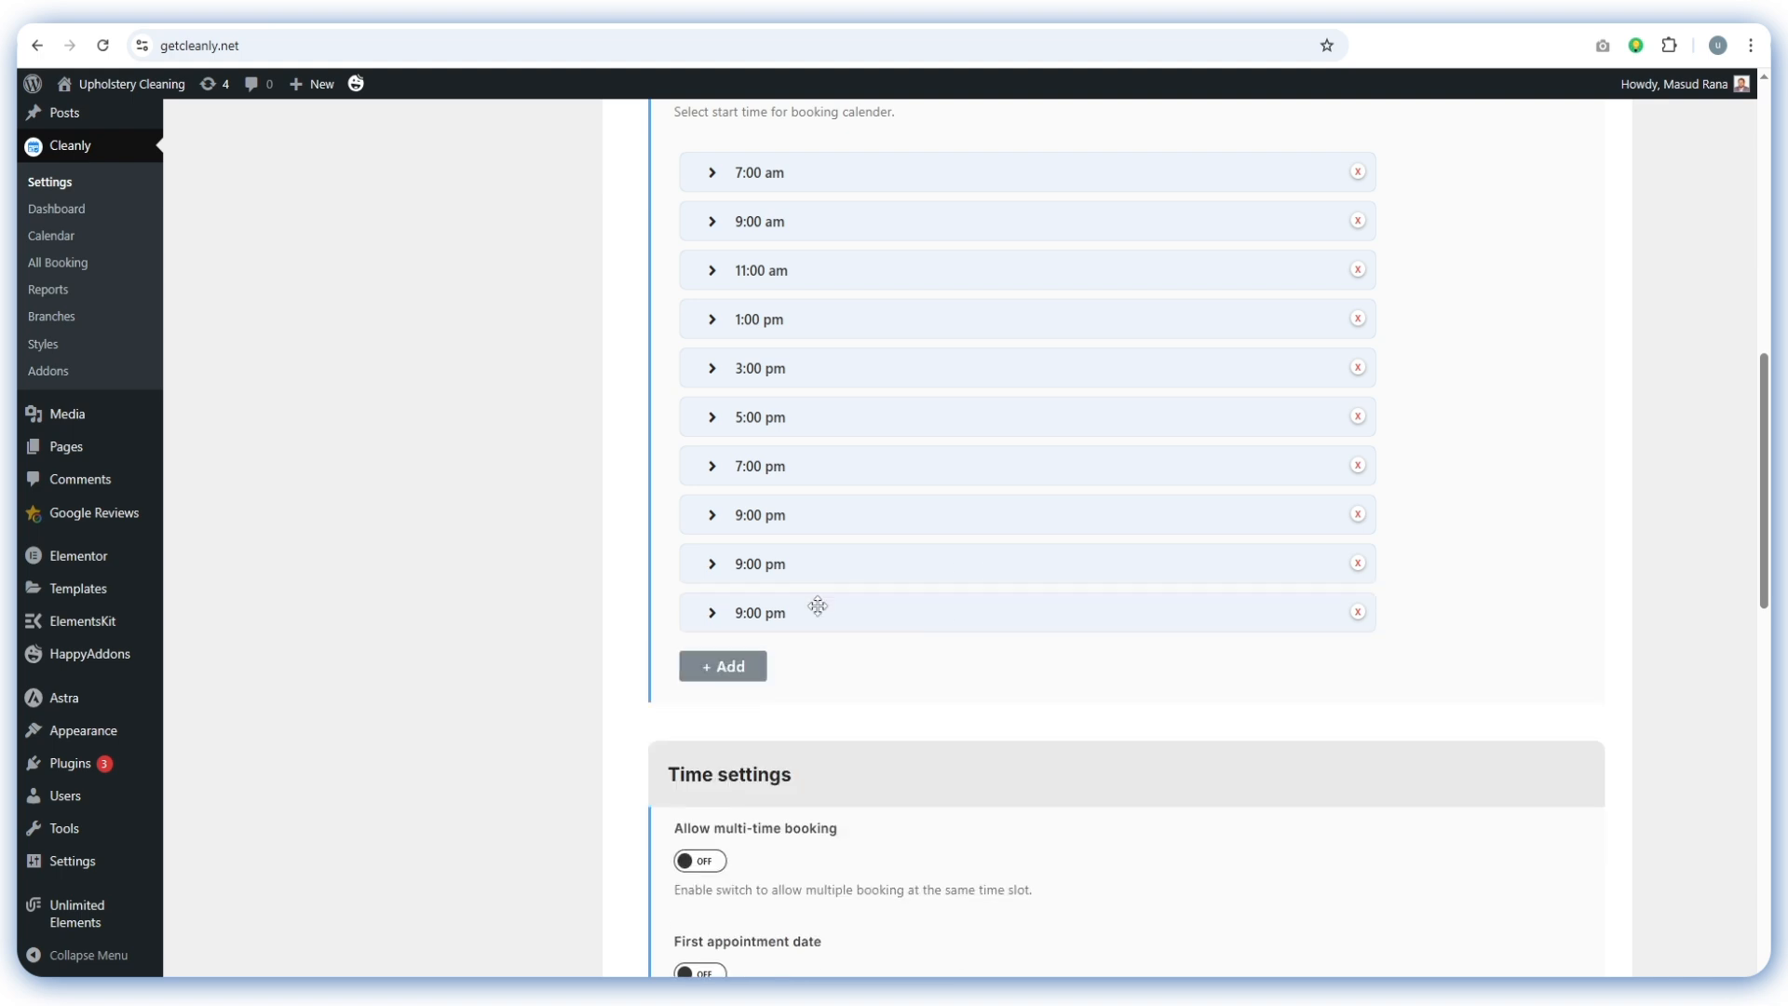
click(783, 612)
click(838, 494)
scroll(778, 415, down, 1)
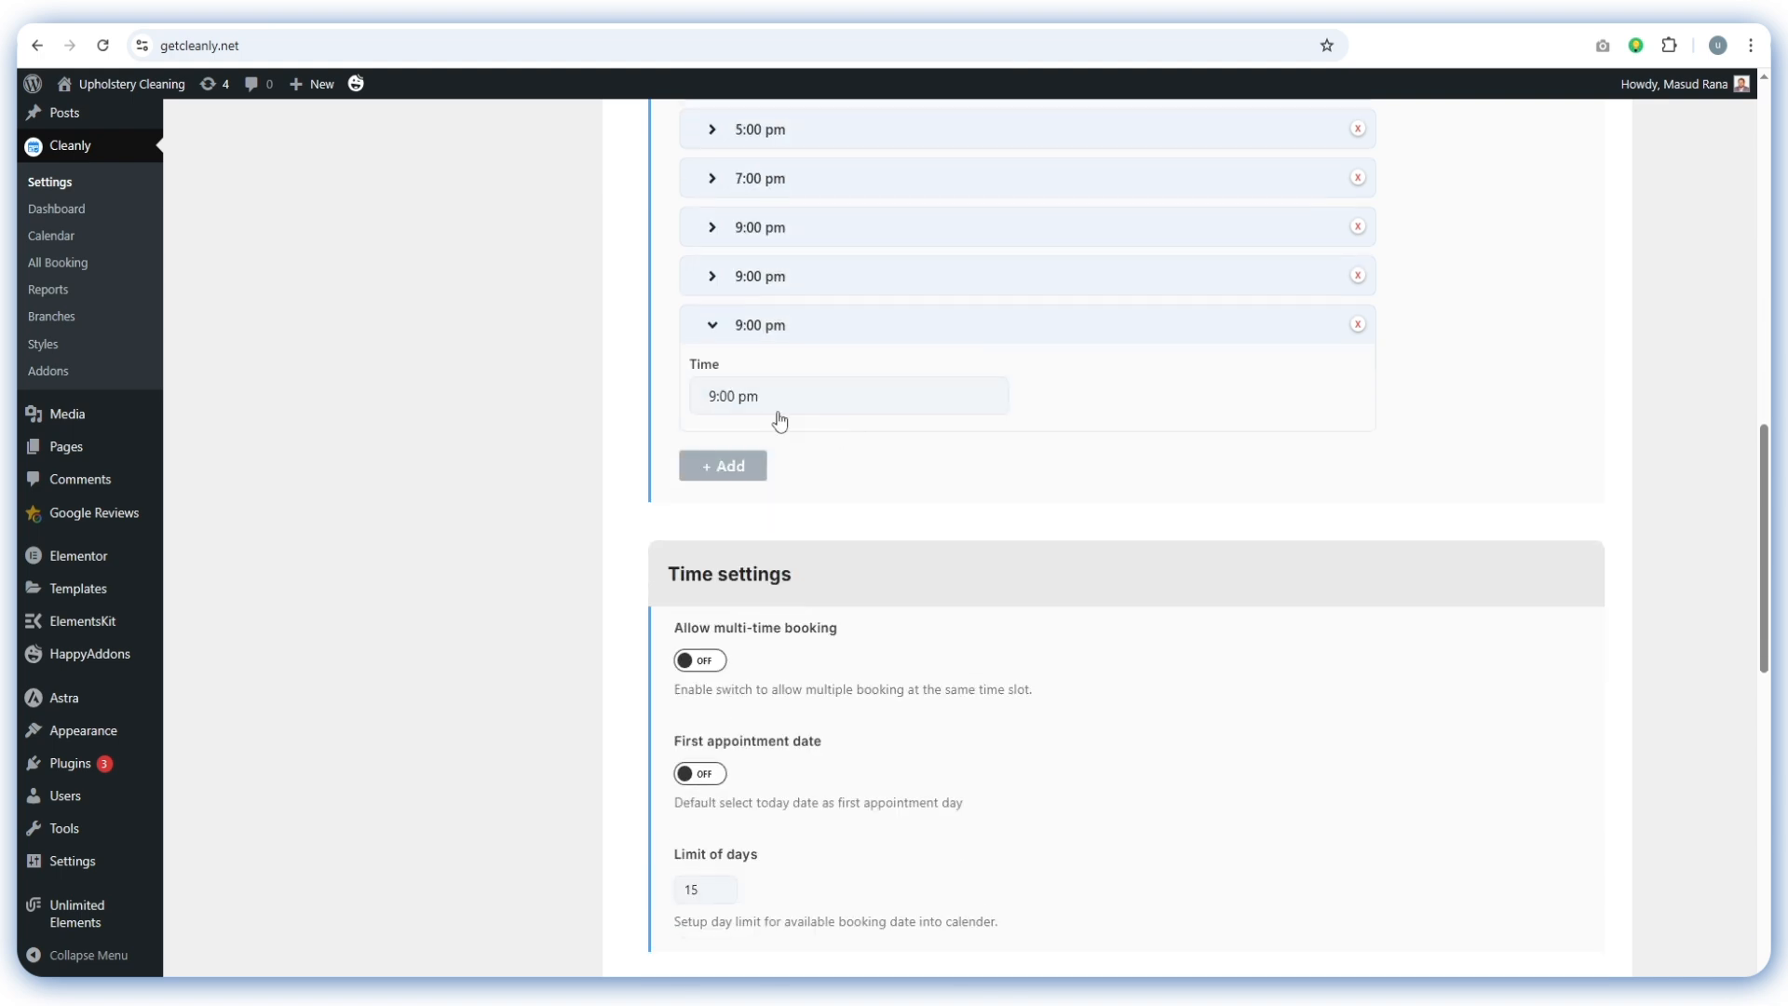
click(815, 408)
scroll(814, 522, down, 1)
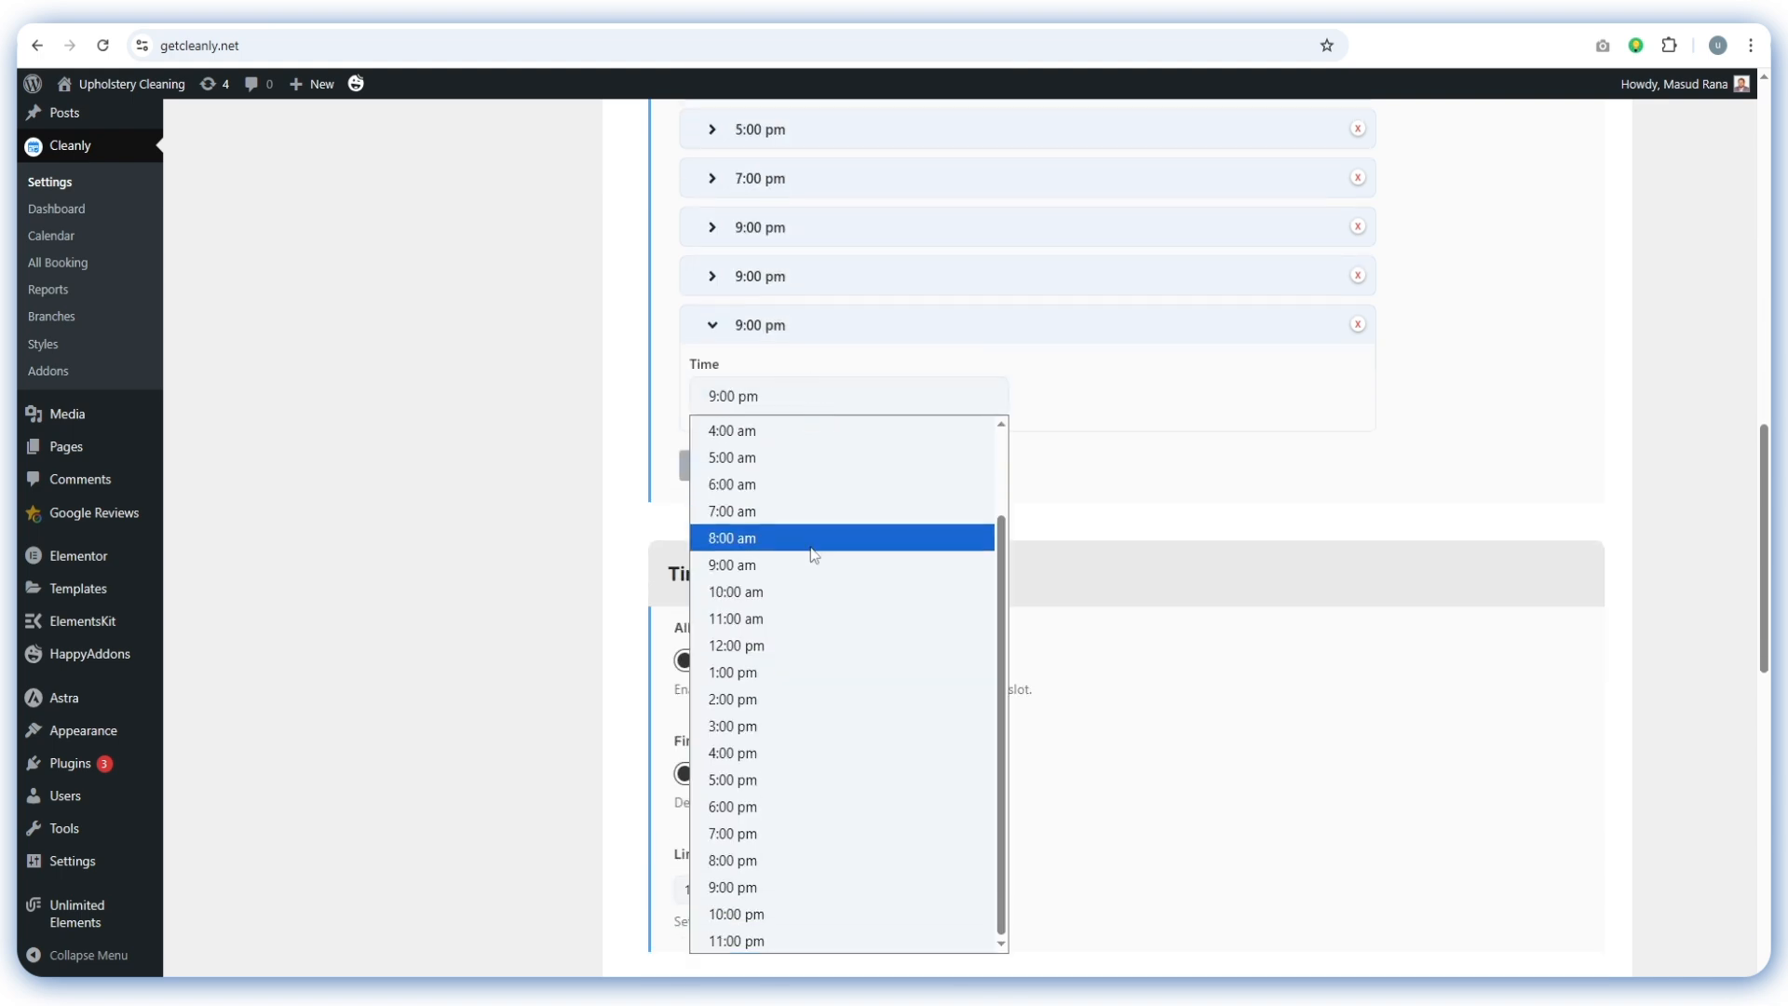
click(759, 922)
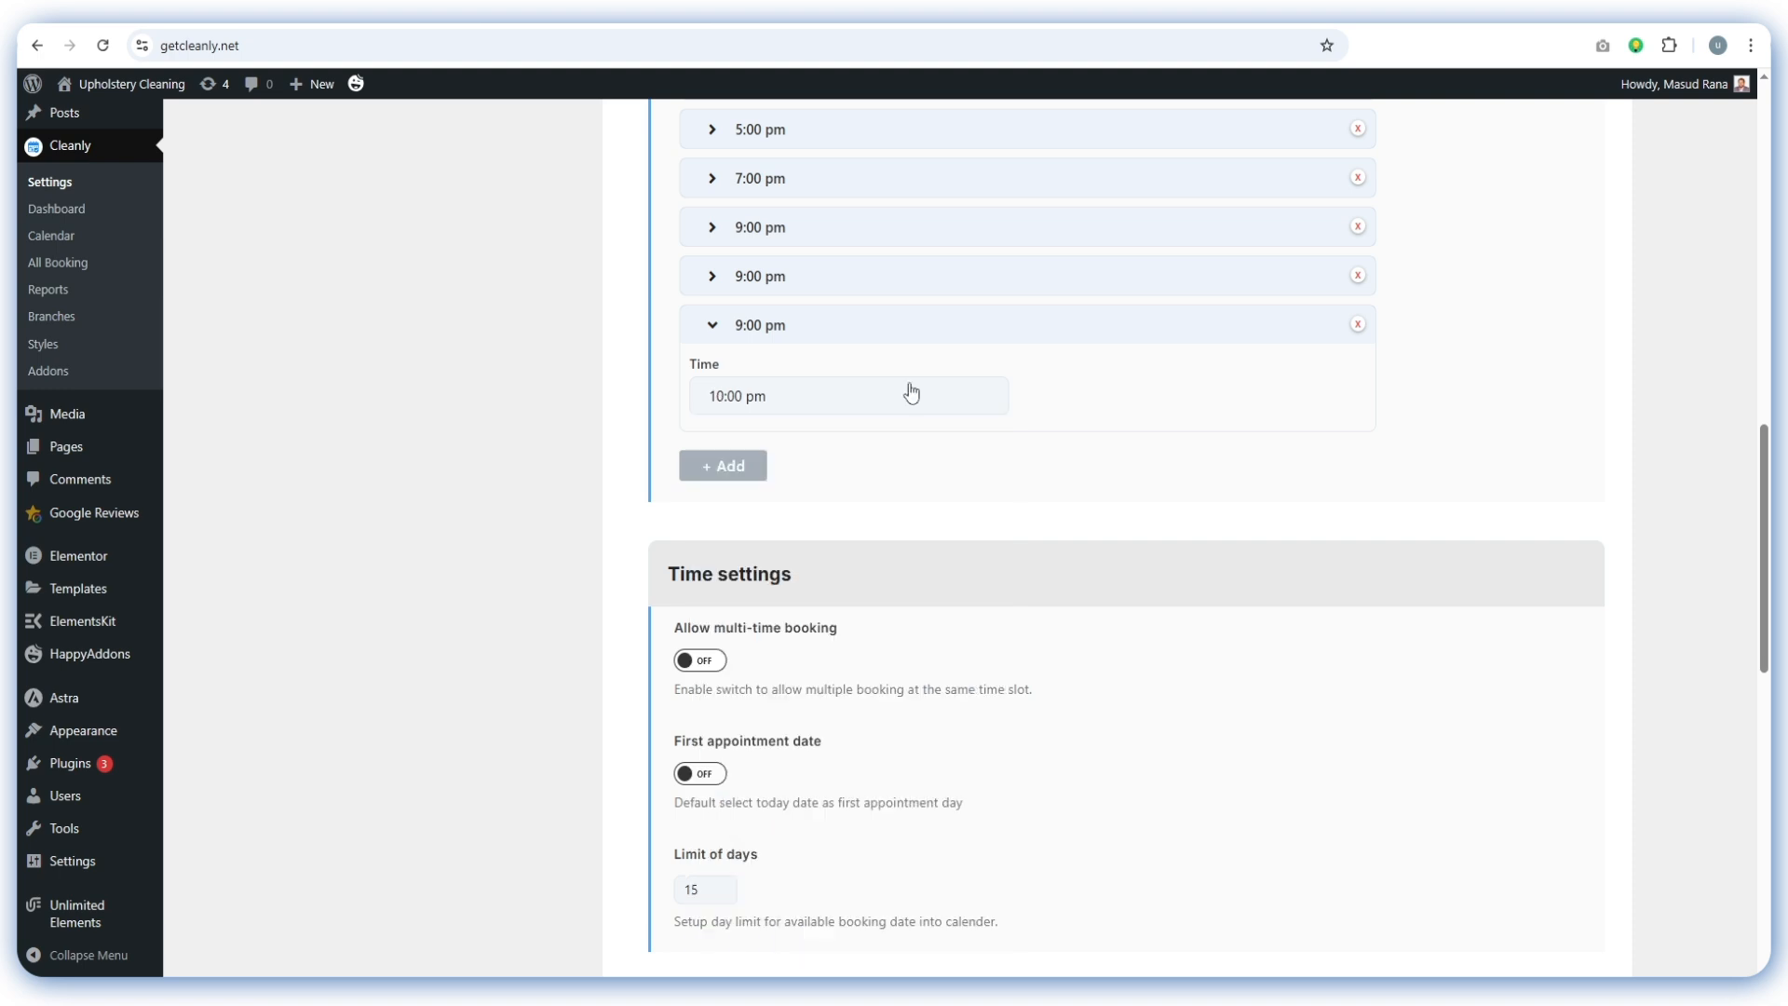
click(828, 325)
drag(840, 332, 835, 277)
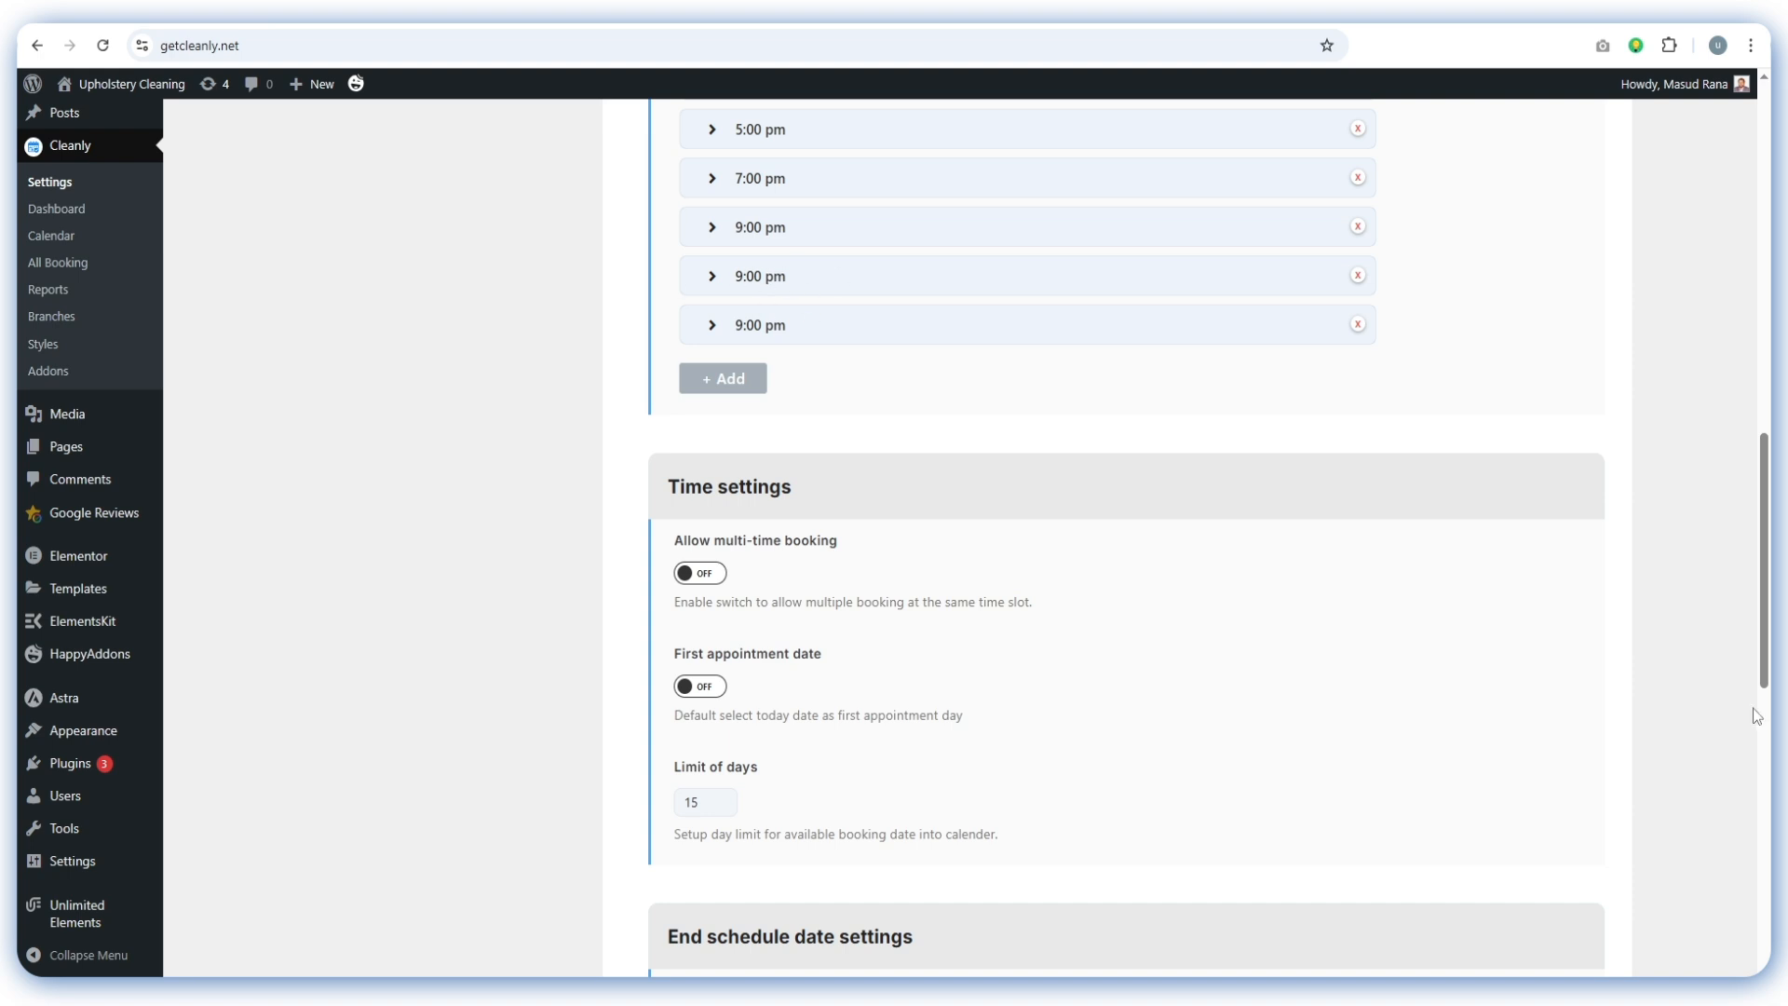
Save all changes to the form data settings
scroll(1732, 732, down, 3)
scroll(1720, 730, down, 7)
click(1537, 885)
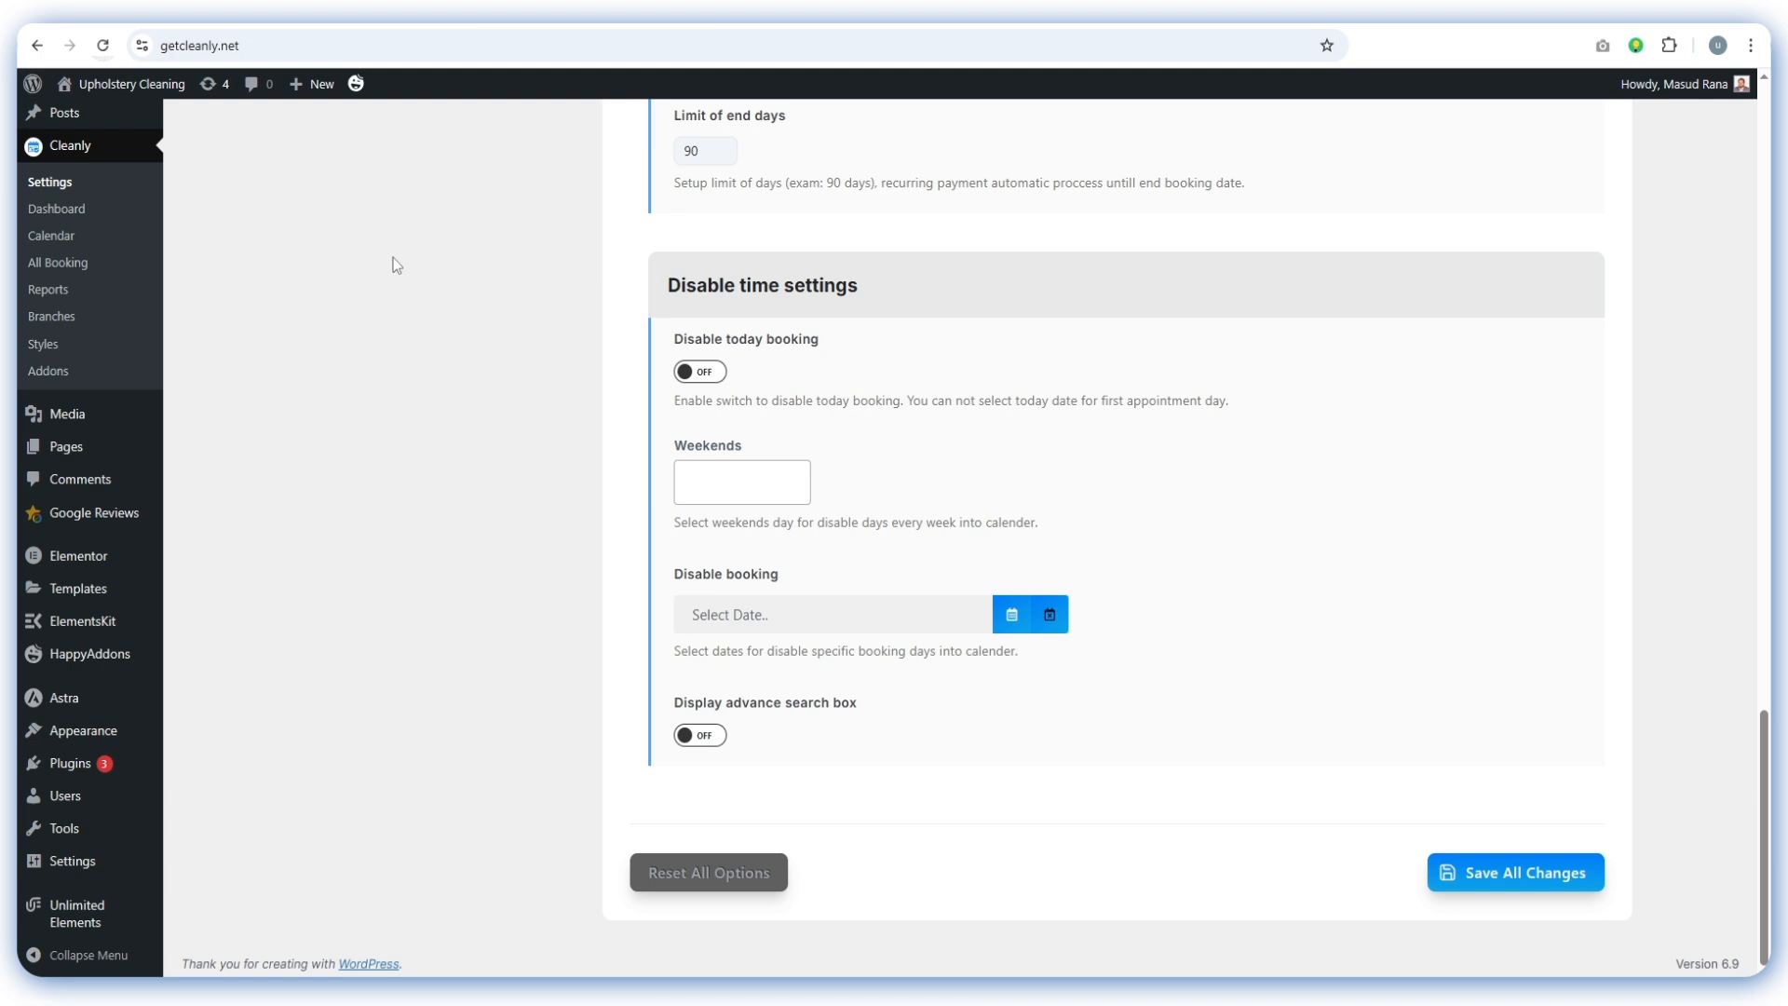
Review the saved time slots in the settings, and check the time boxes on the reloaded booking page
scroll(610, 412, up, 8)
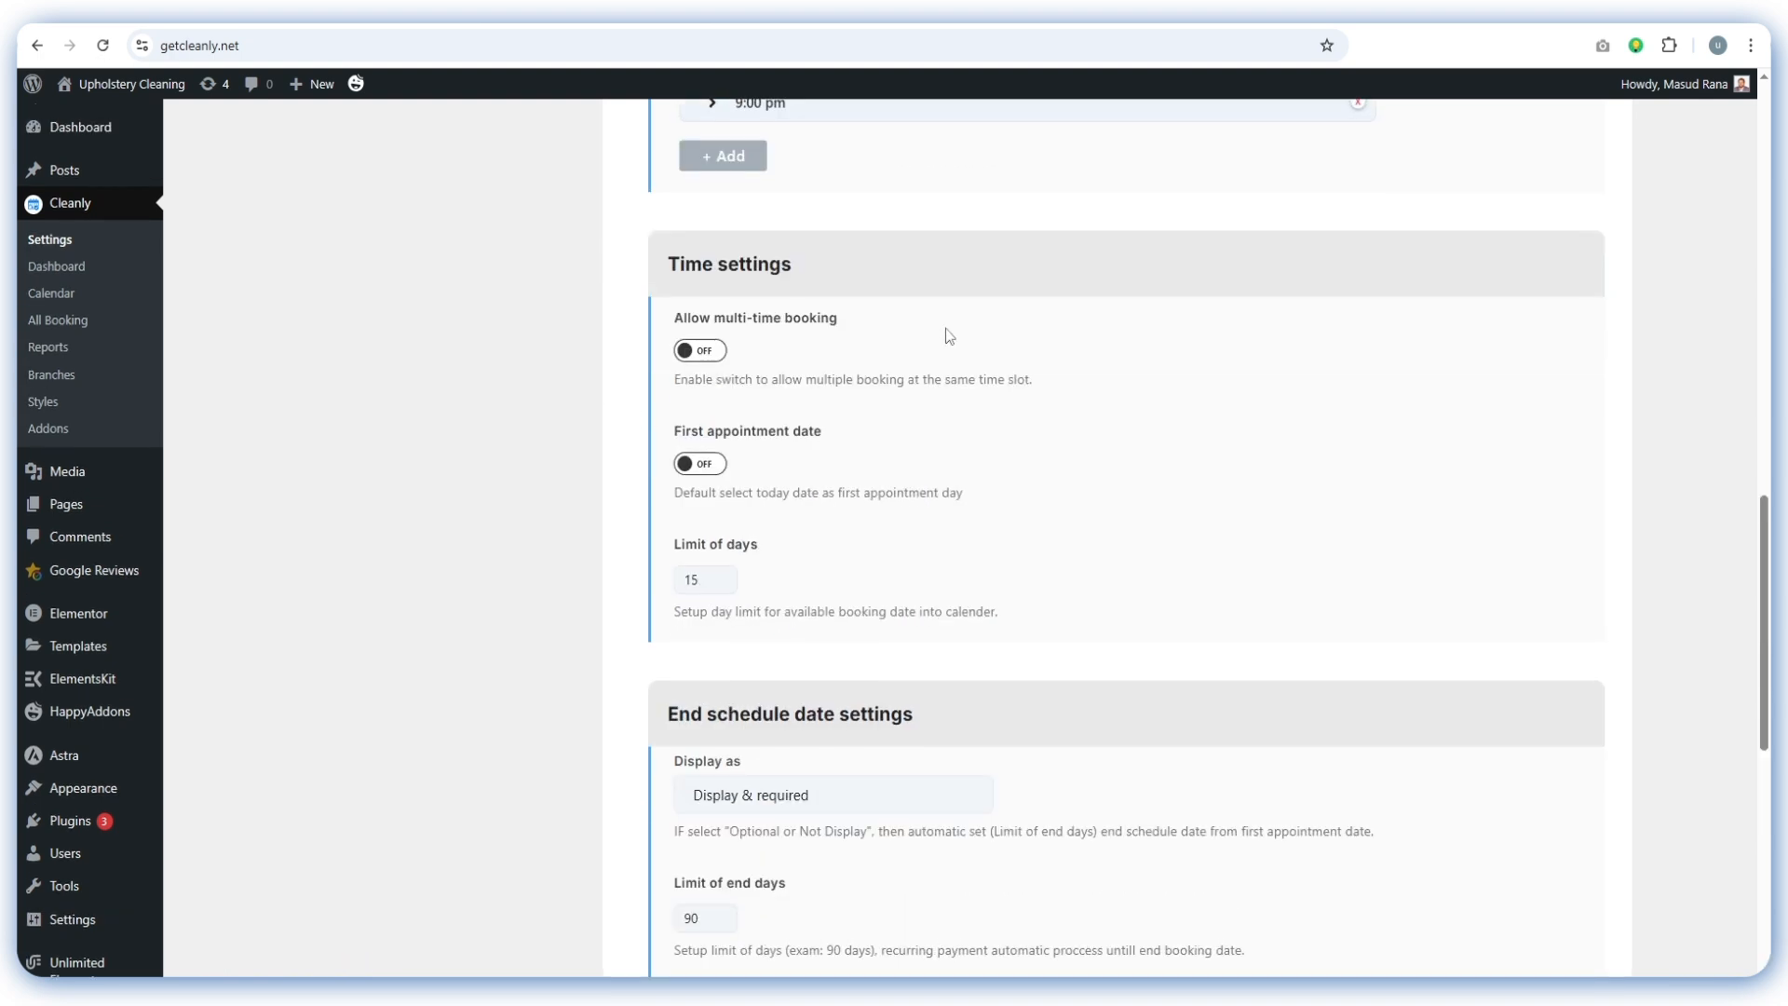
scroll(935, 331, up, 5)
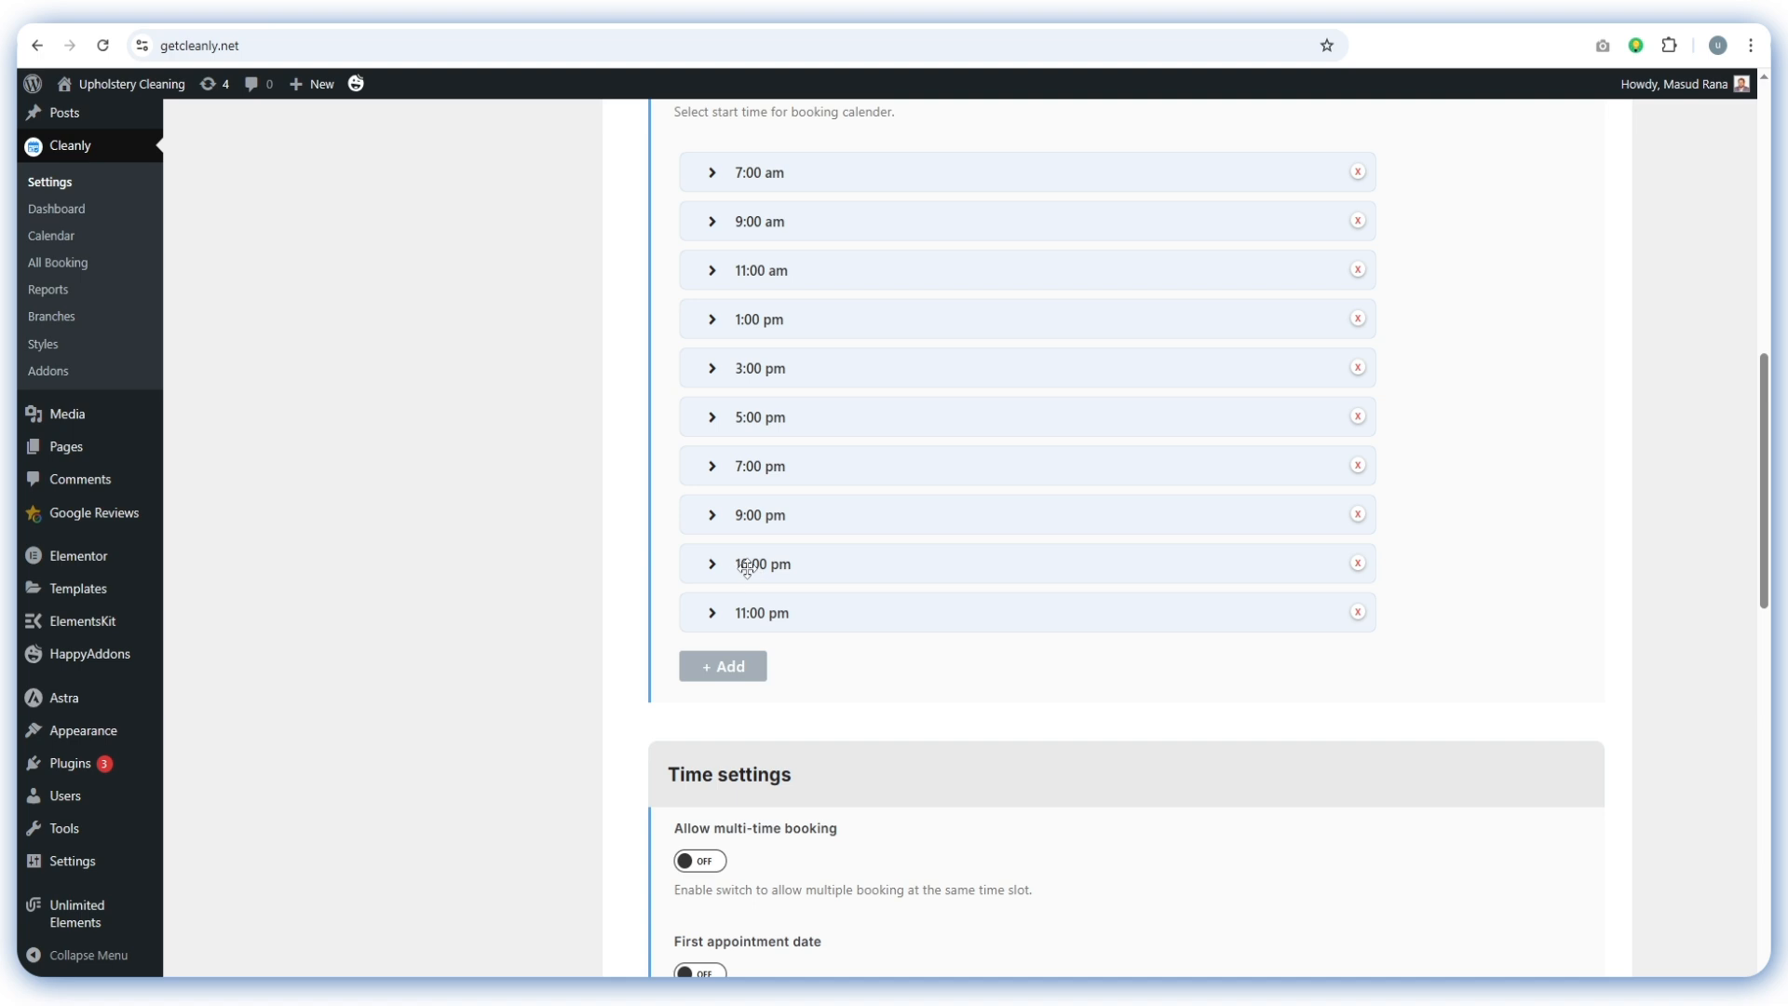
scroll(795, 535, up, 2)
scroll(820, 419, down, 3)
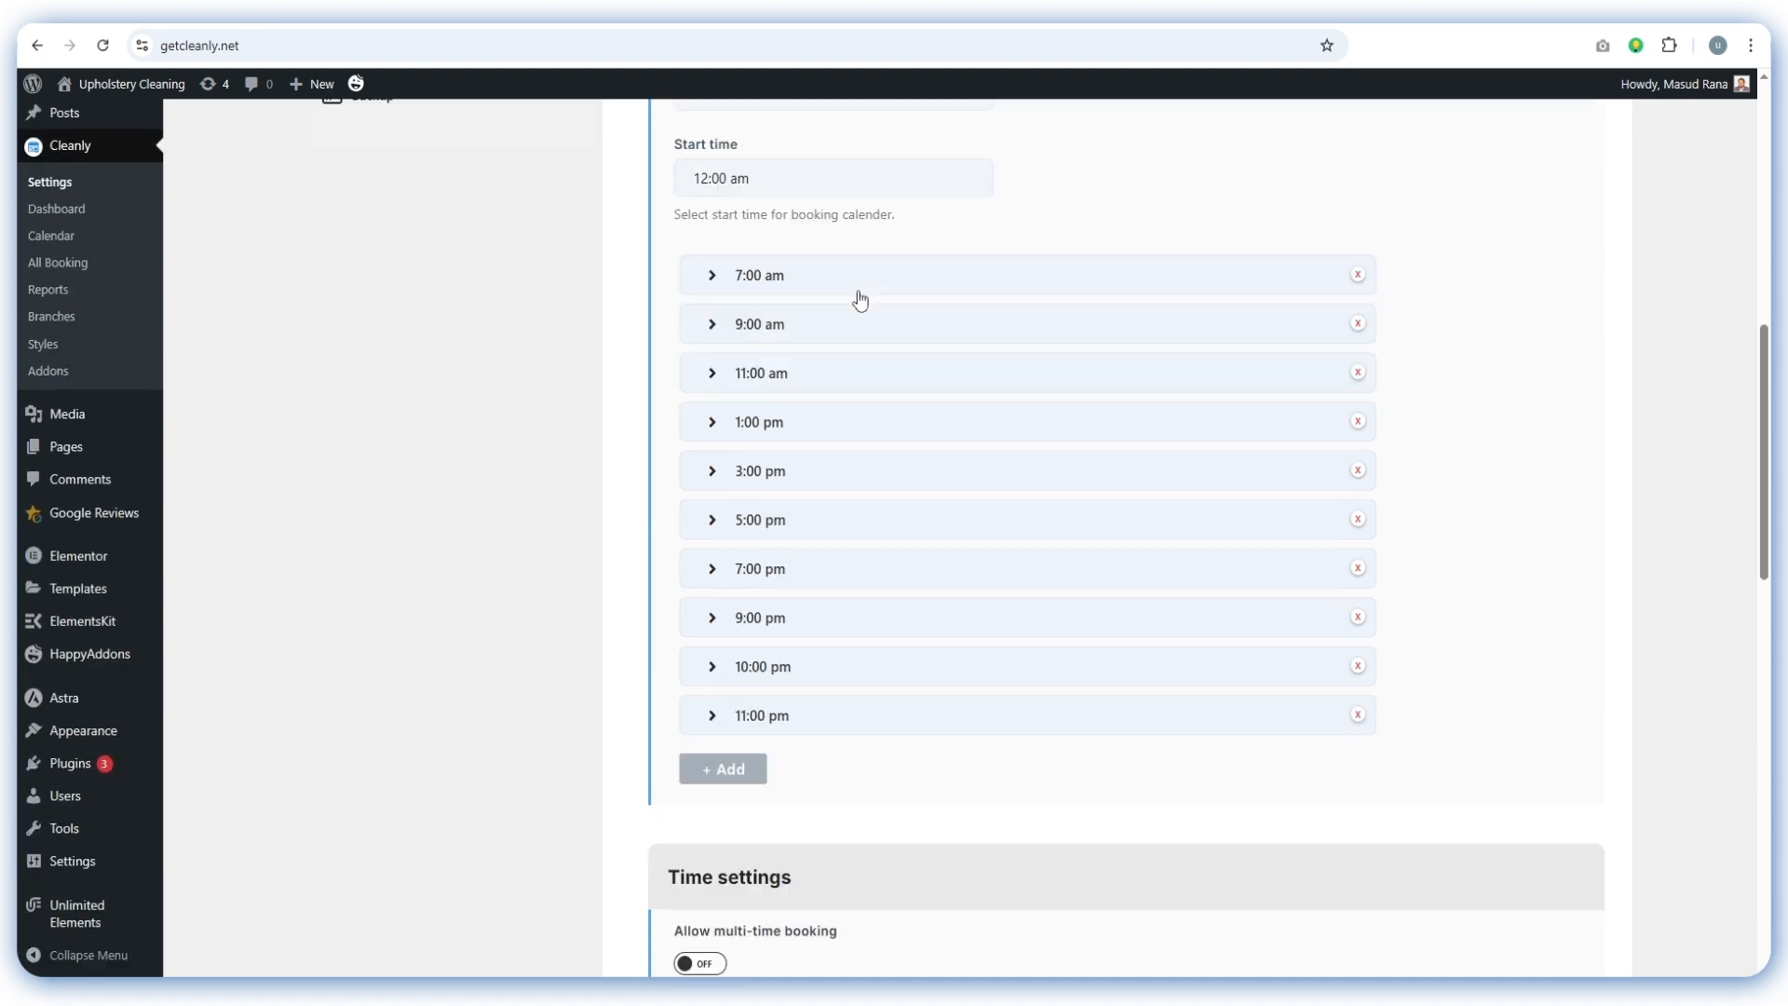
scroll(850, 415, up, 4)
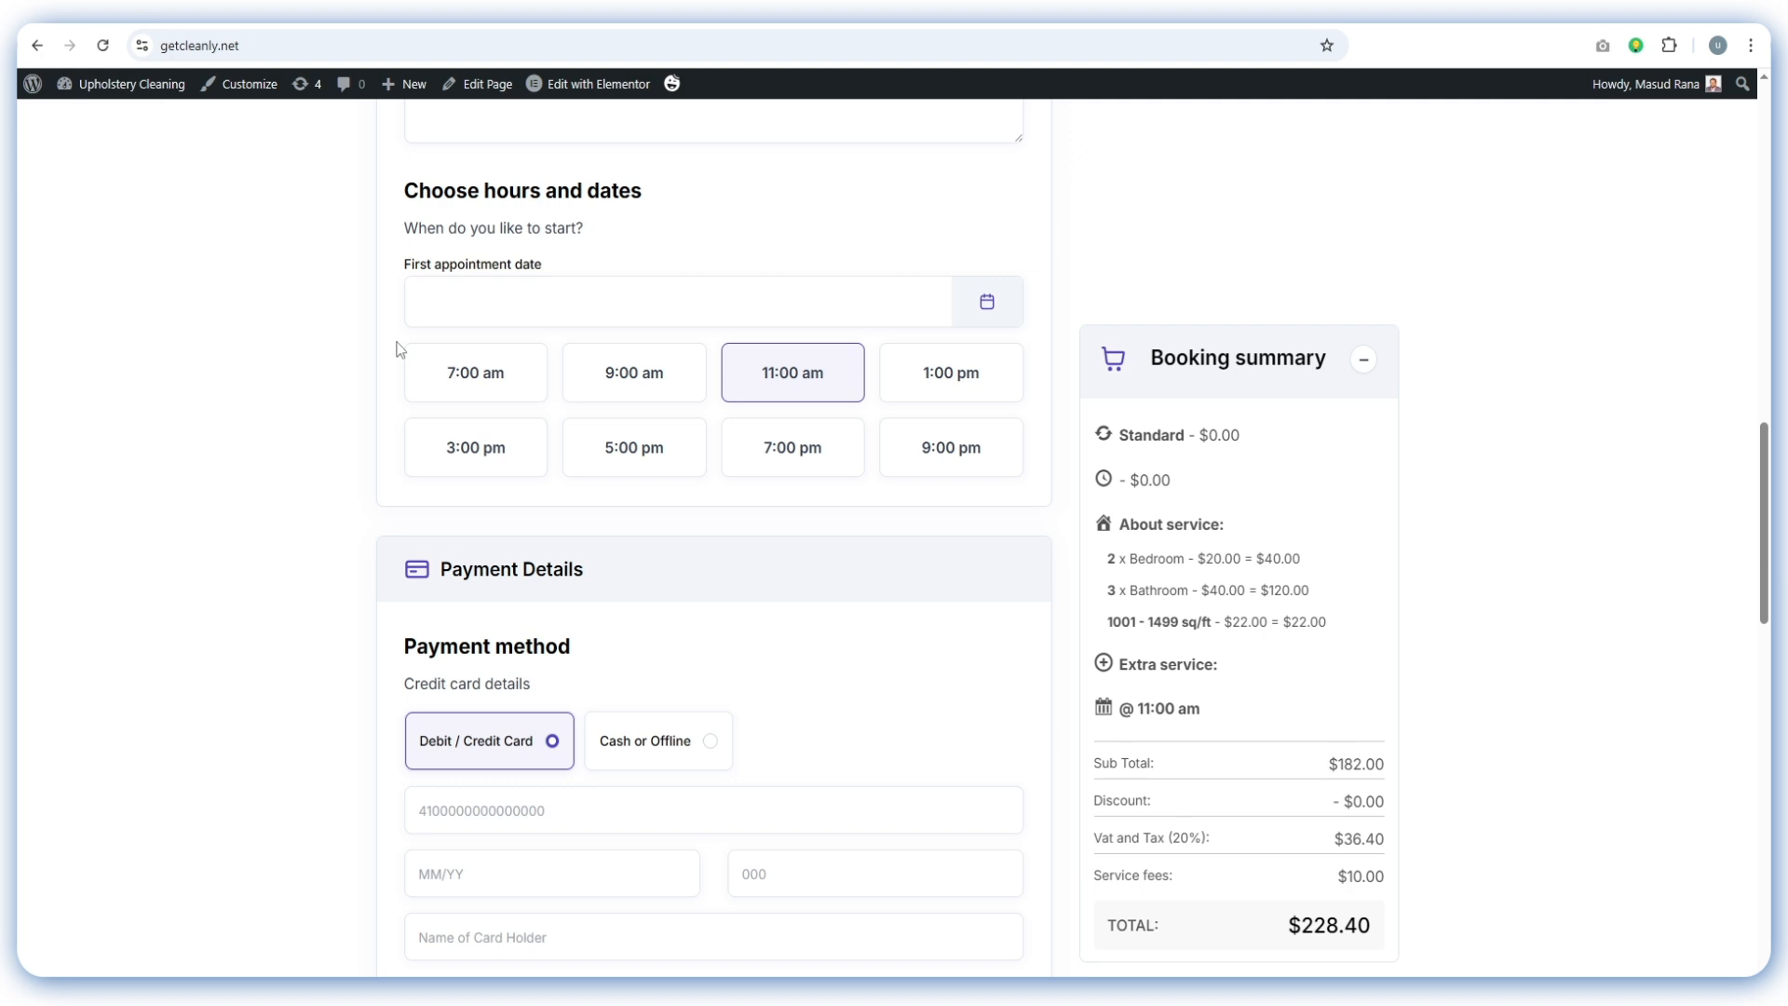
key(F5)
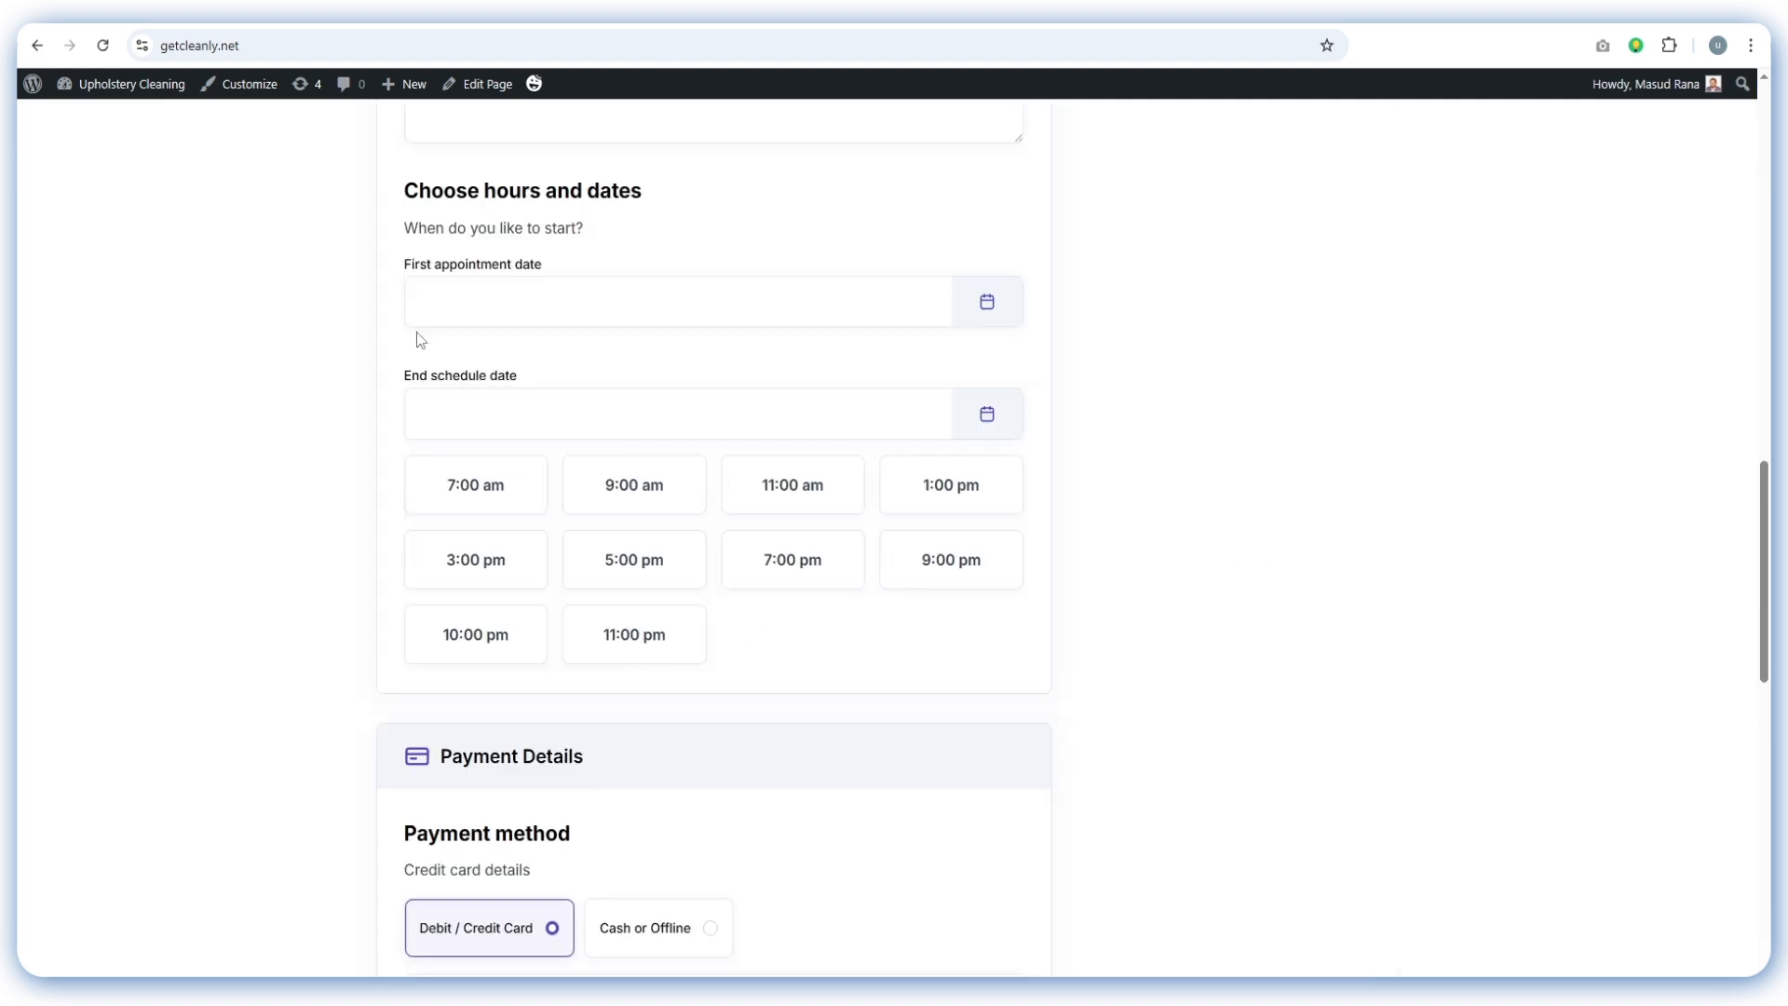
scroll(417, 333, down, 1)
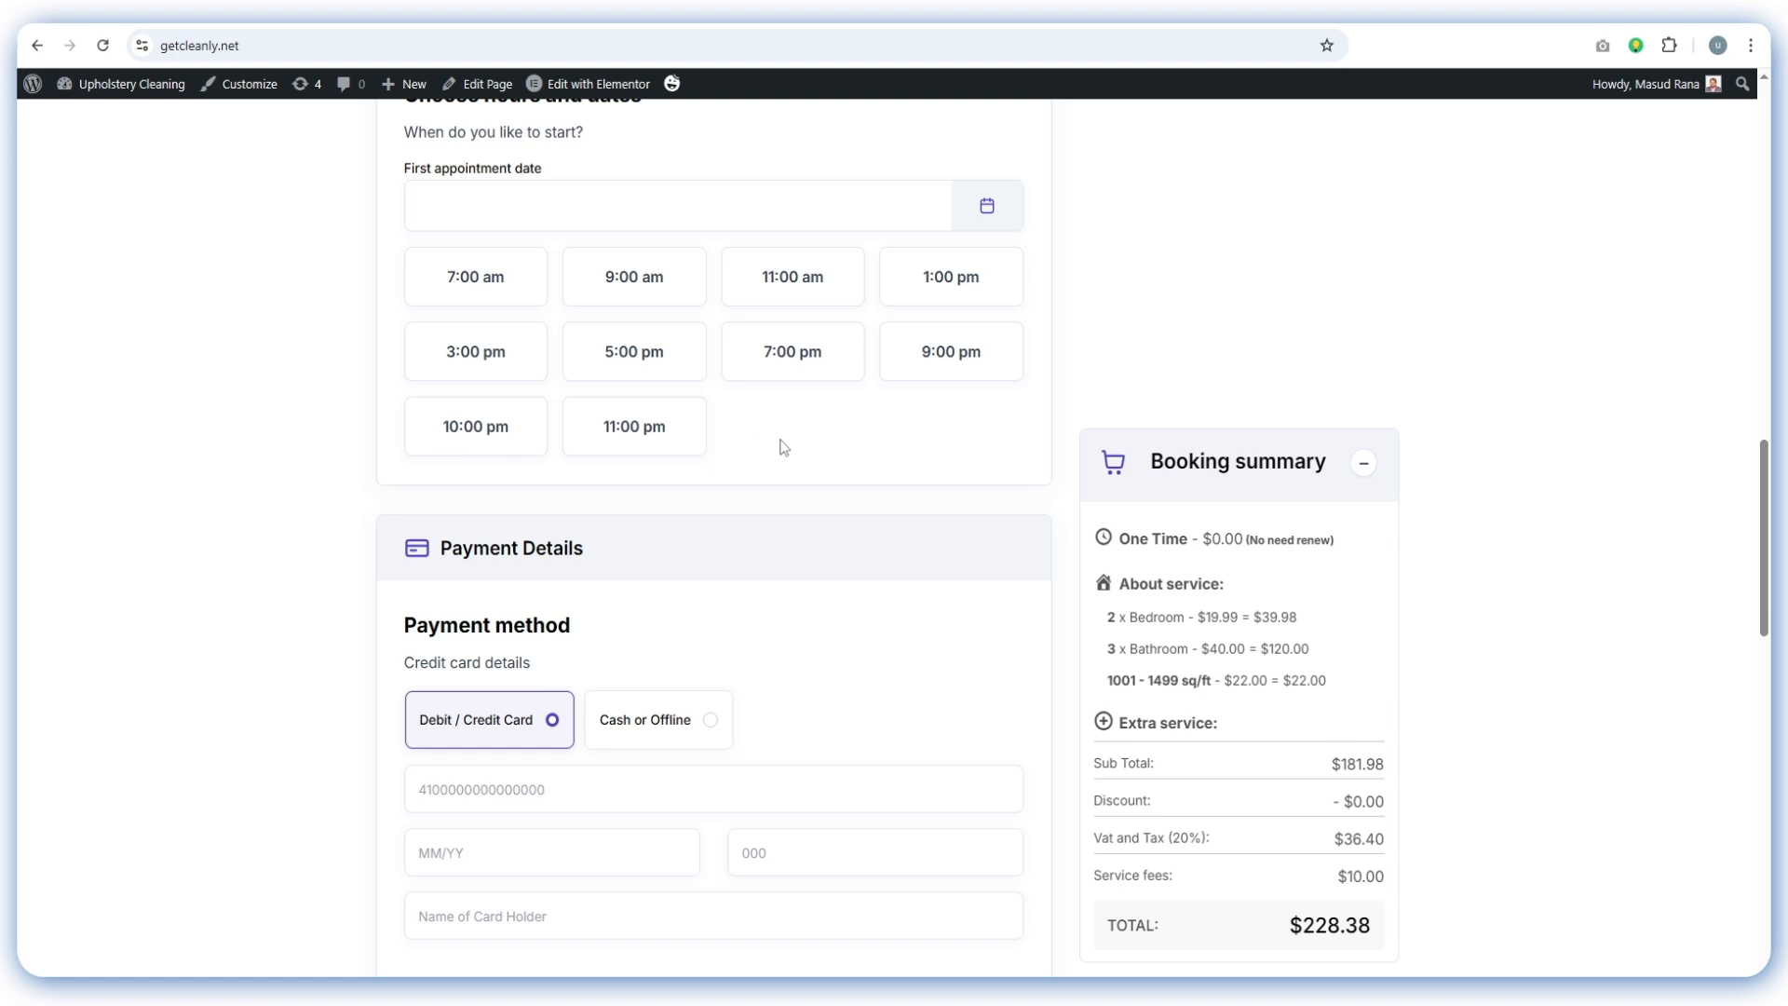
Return to the plugin settings, allow multi-time booking and set the limit of booking to 5
key(ctrl+Tab)
scroll(1254, 667, down, 4)
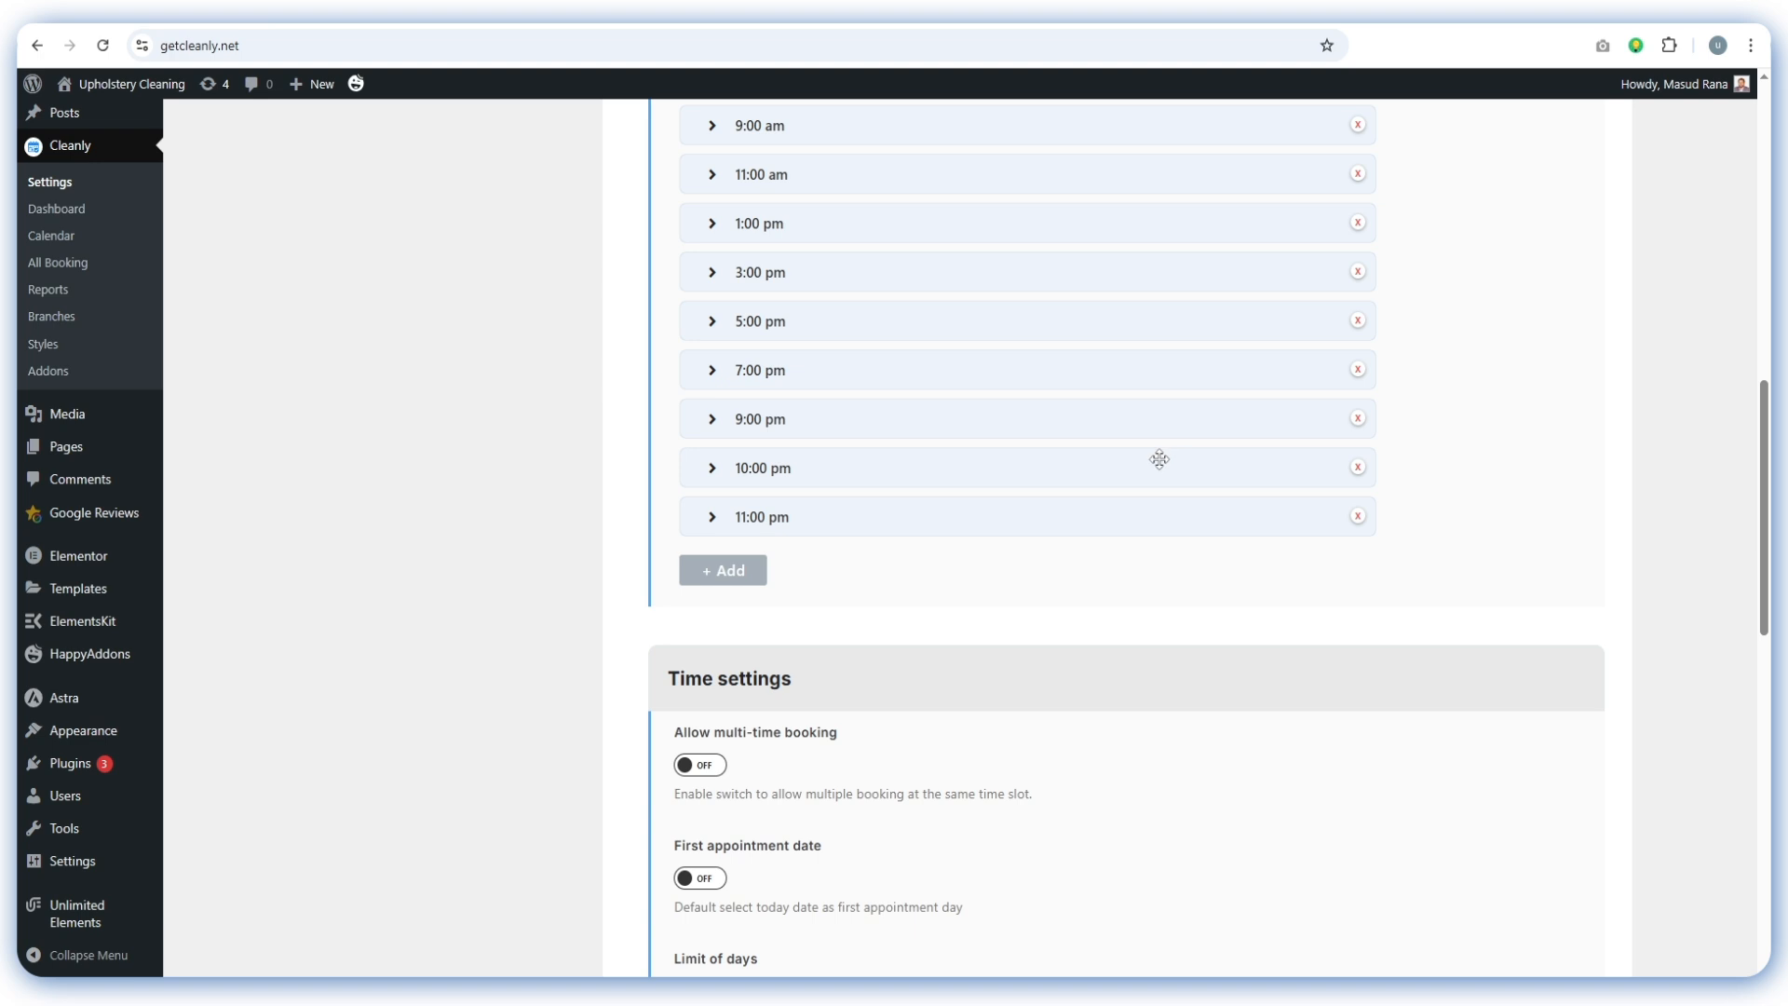
scroll(1158, 459, down, 3)
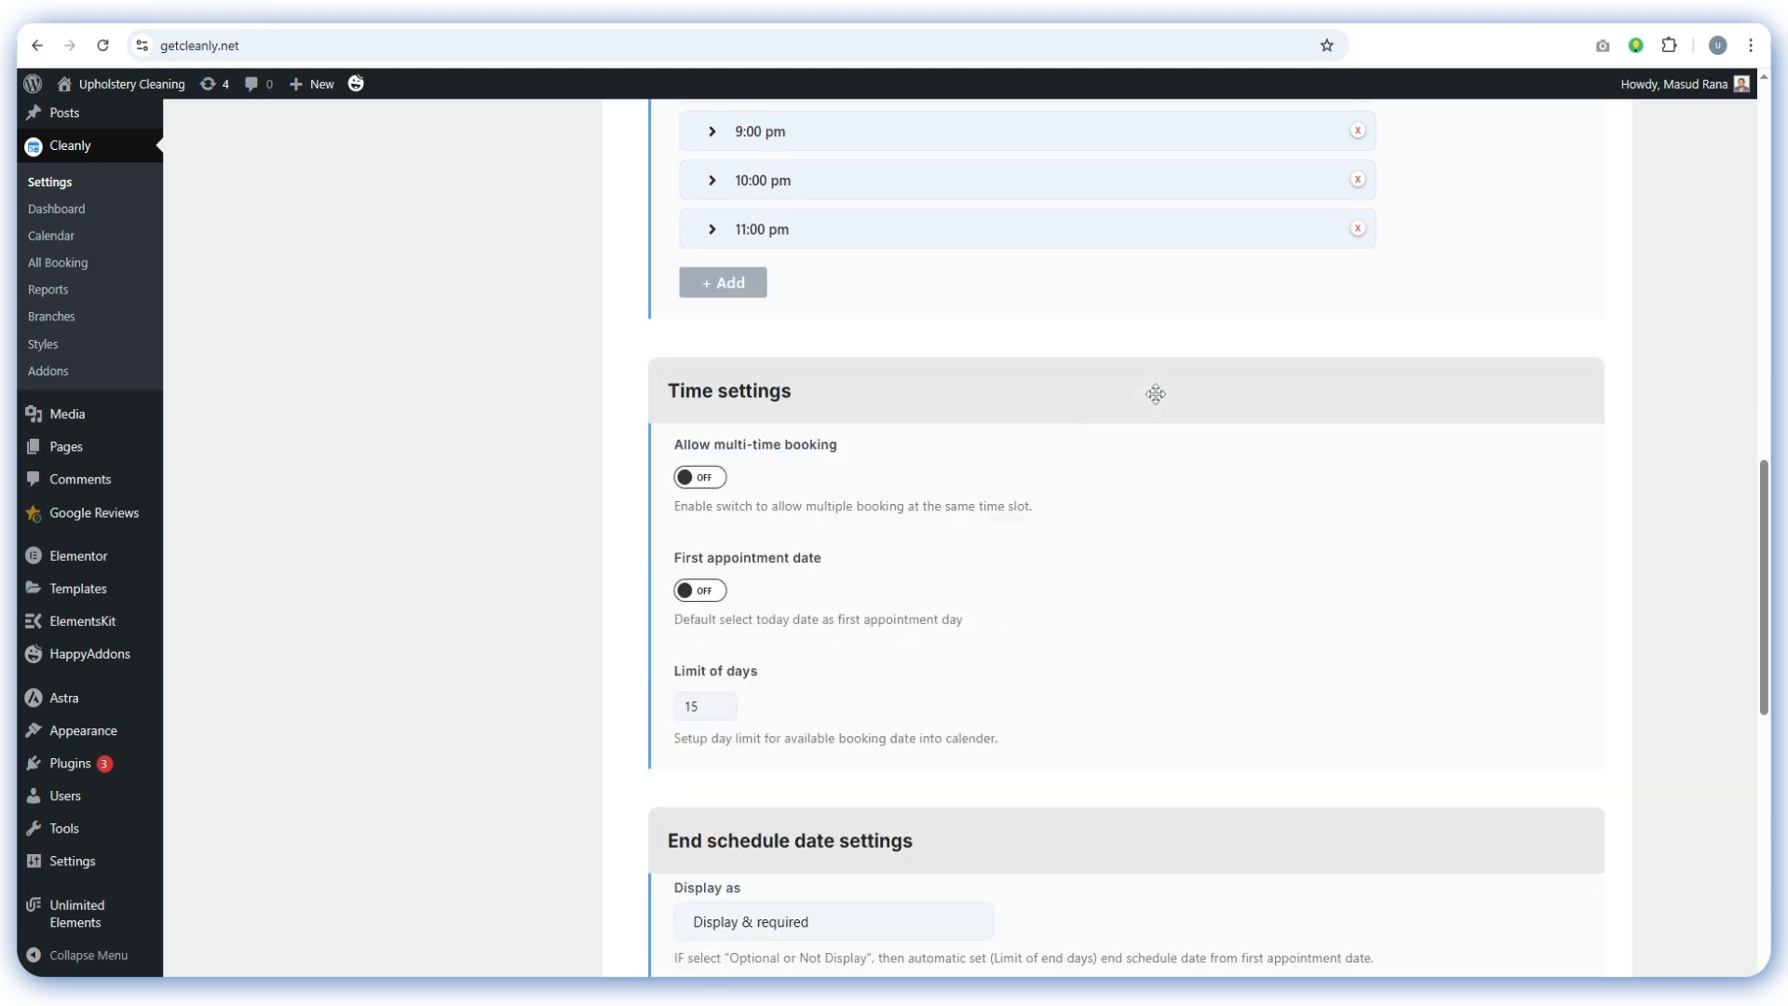
click(707, 486)
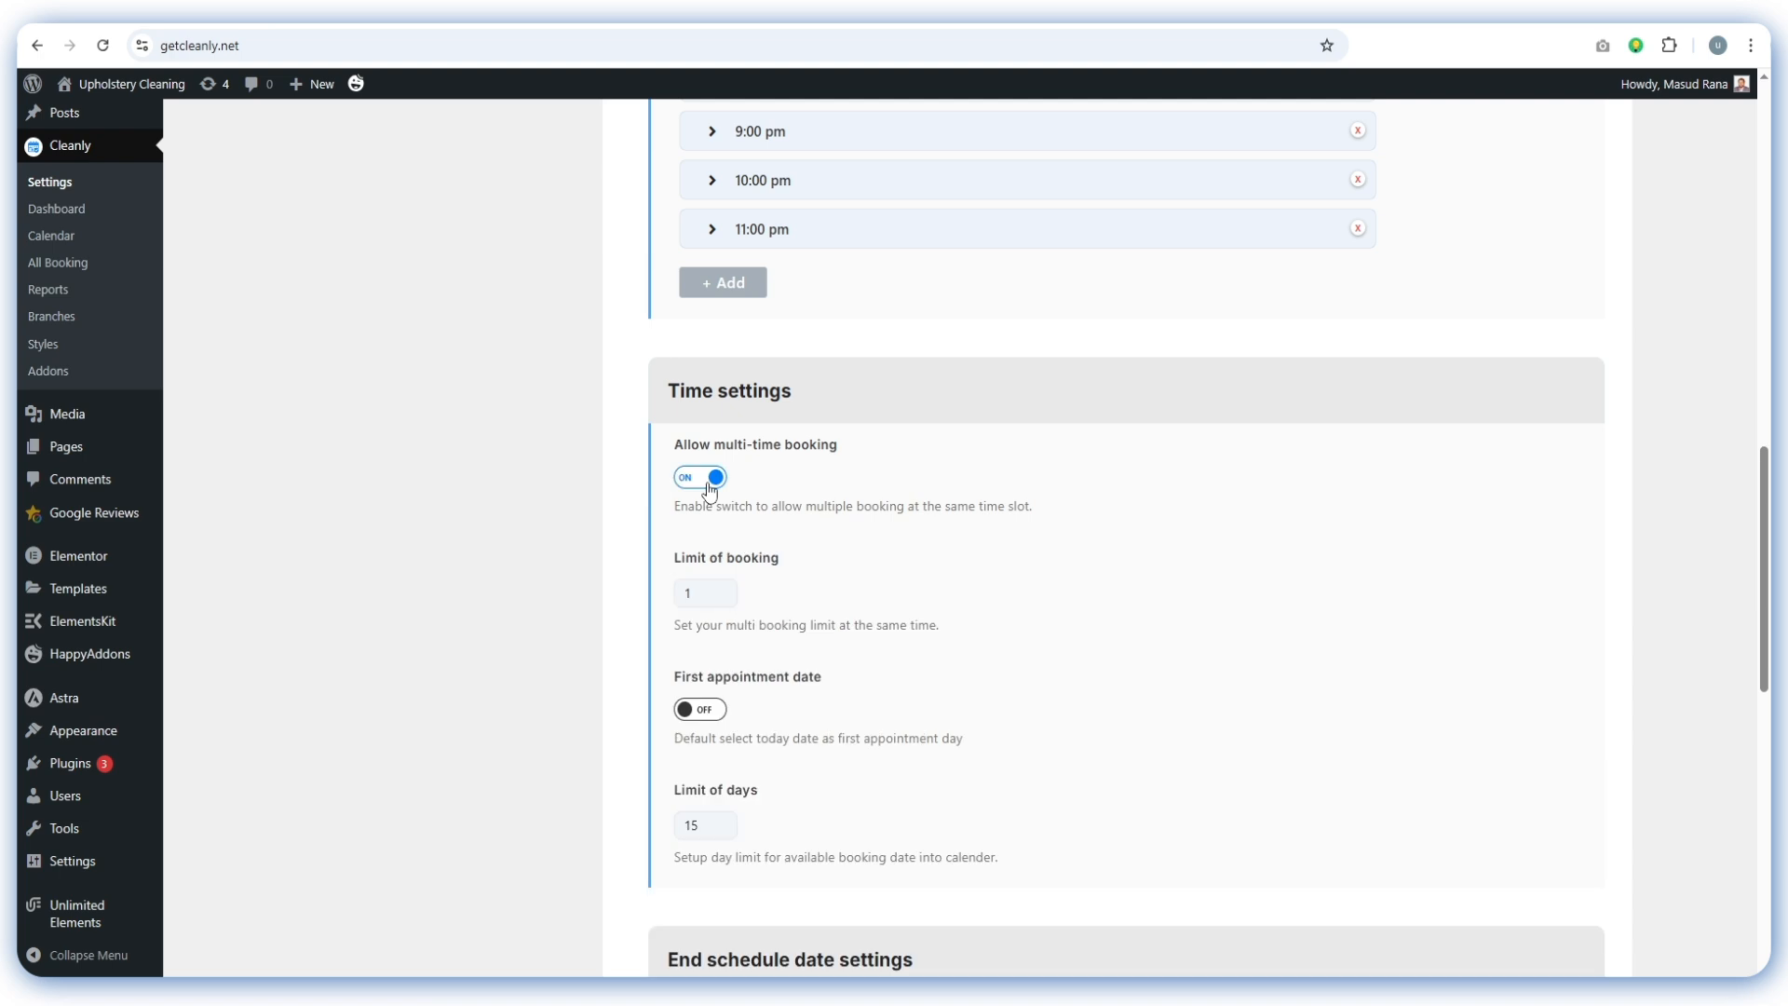
double_click(701, 588)
text(6)
Try turning on today's date as the default first appointment date, examine the limit of days, and turn the default off again
scroll(759, 574, down, 1)
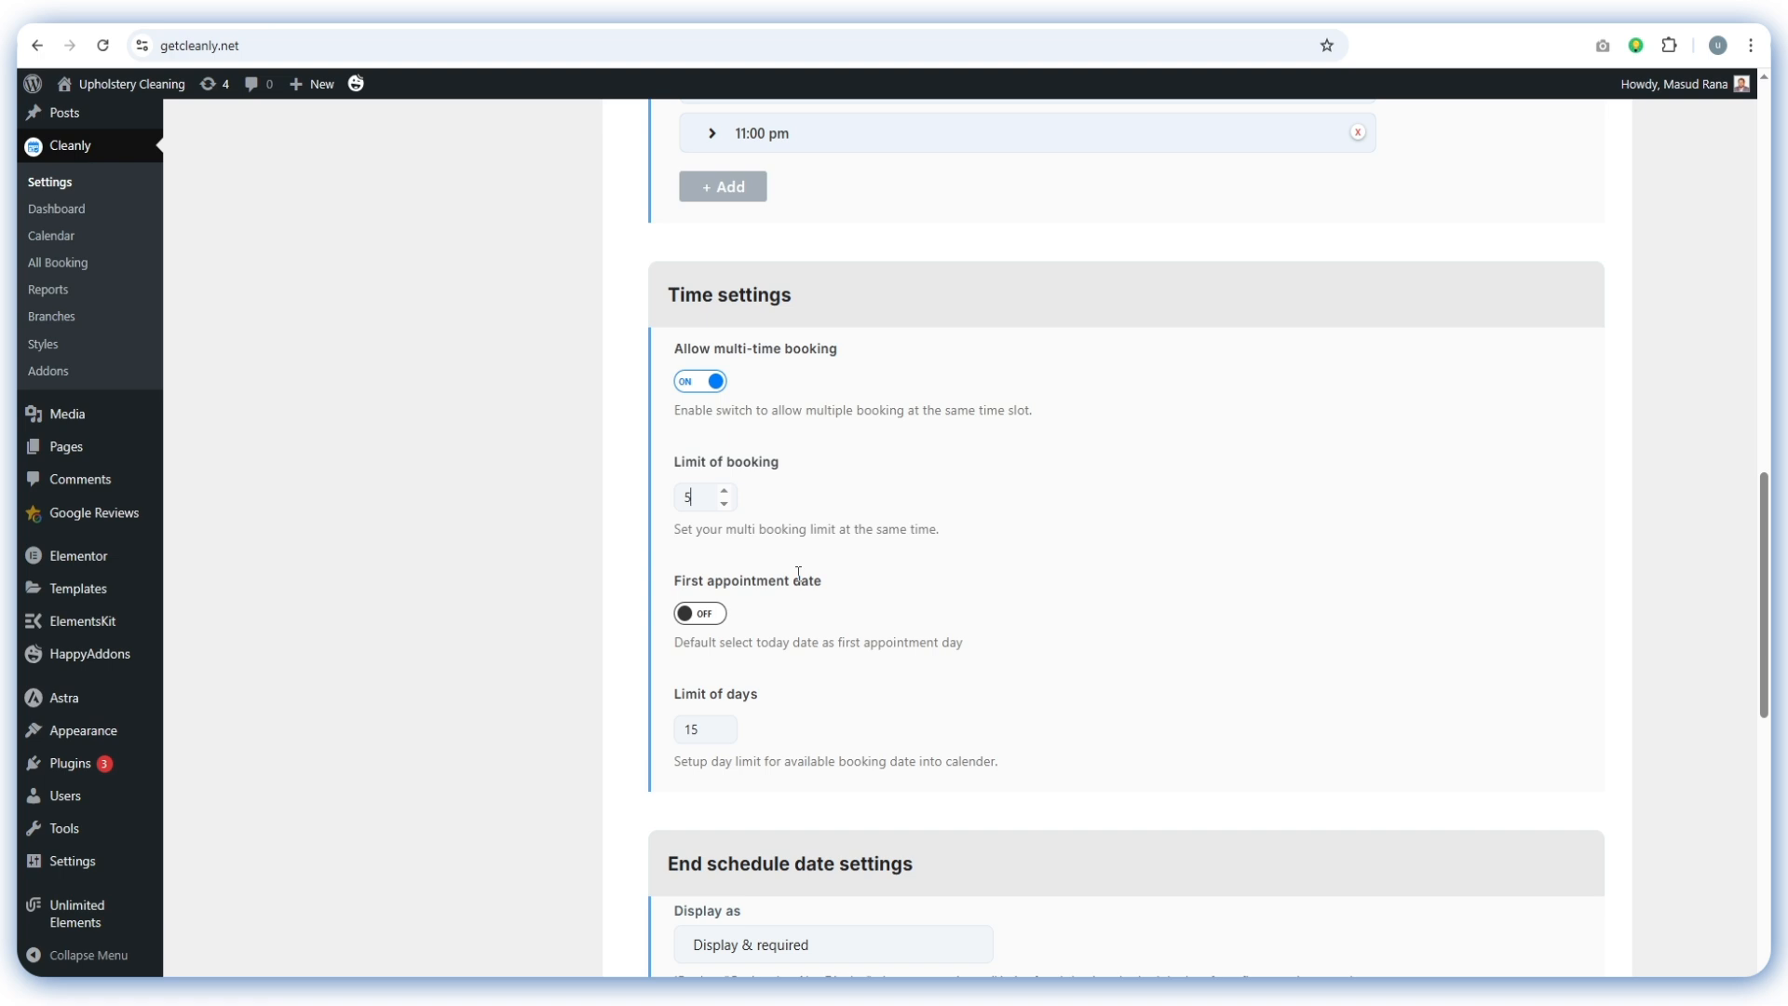
click(710, 616)
scroll(826, 568, down, 1)
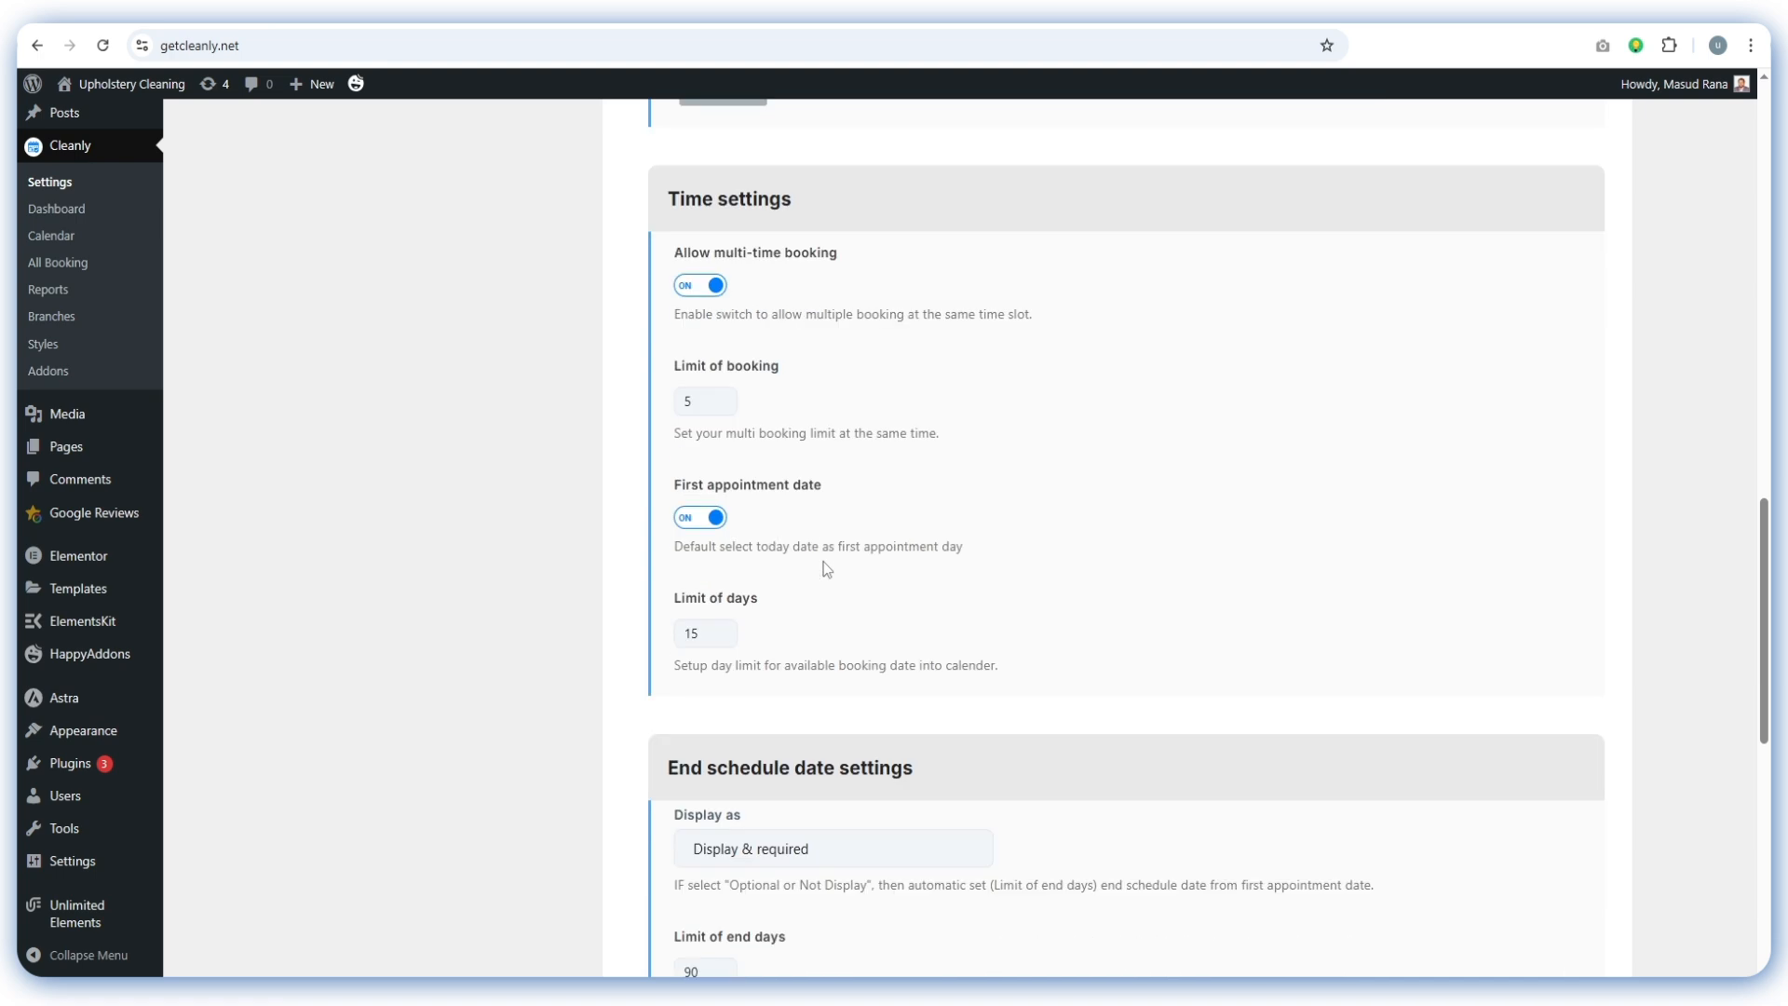
drag(702, 628, 681, 633)
click(709, 633)
double_click(701, 634)
click(710, 638)
click(692, 514)
scroll(808, 326, down, 3)
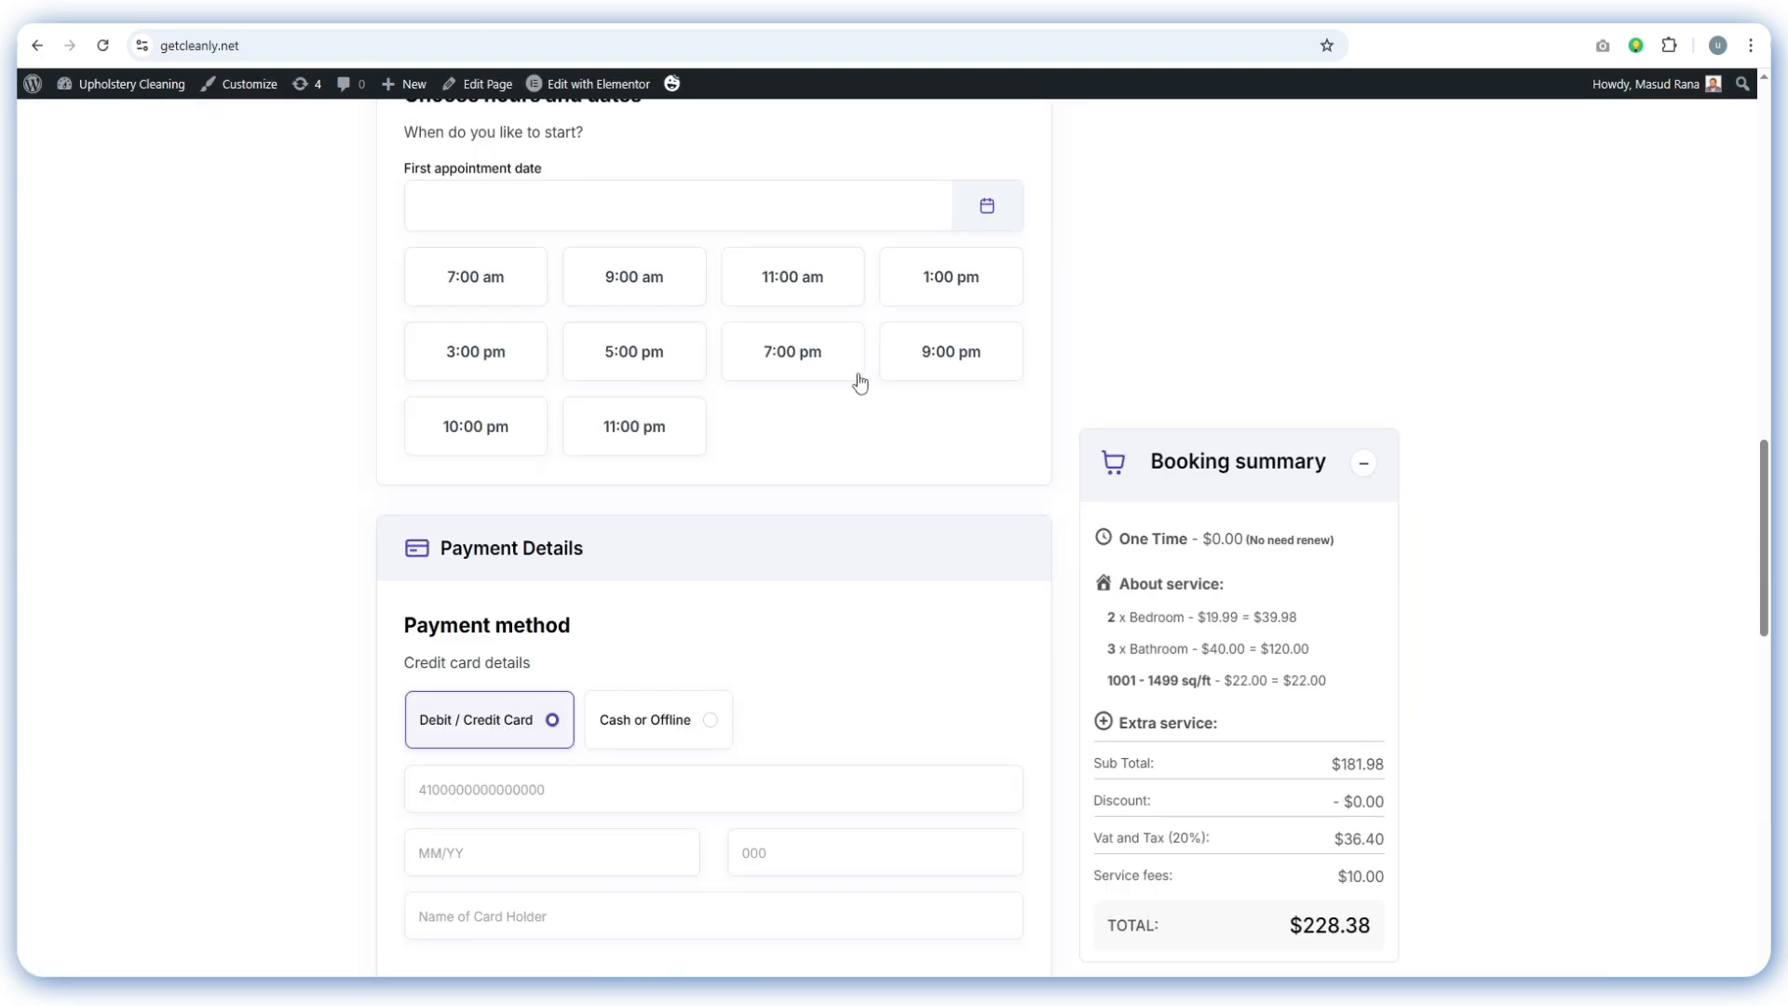
scroll(852, 381, up, 2)
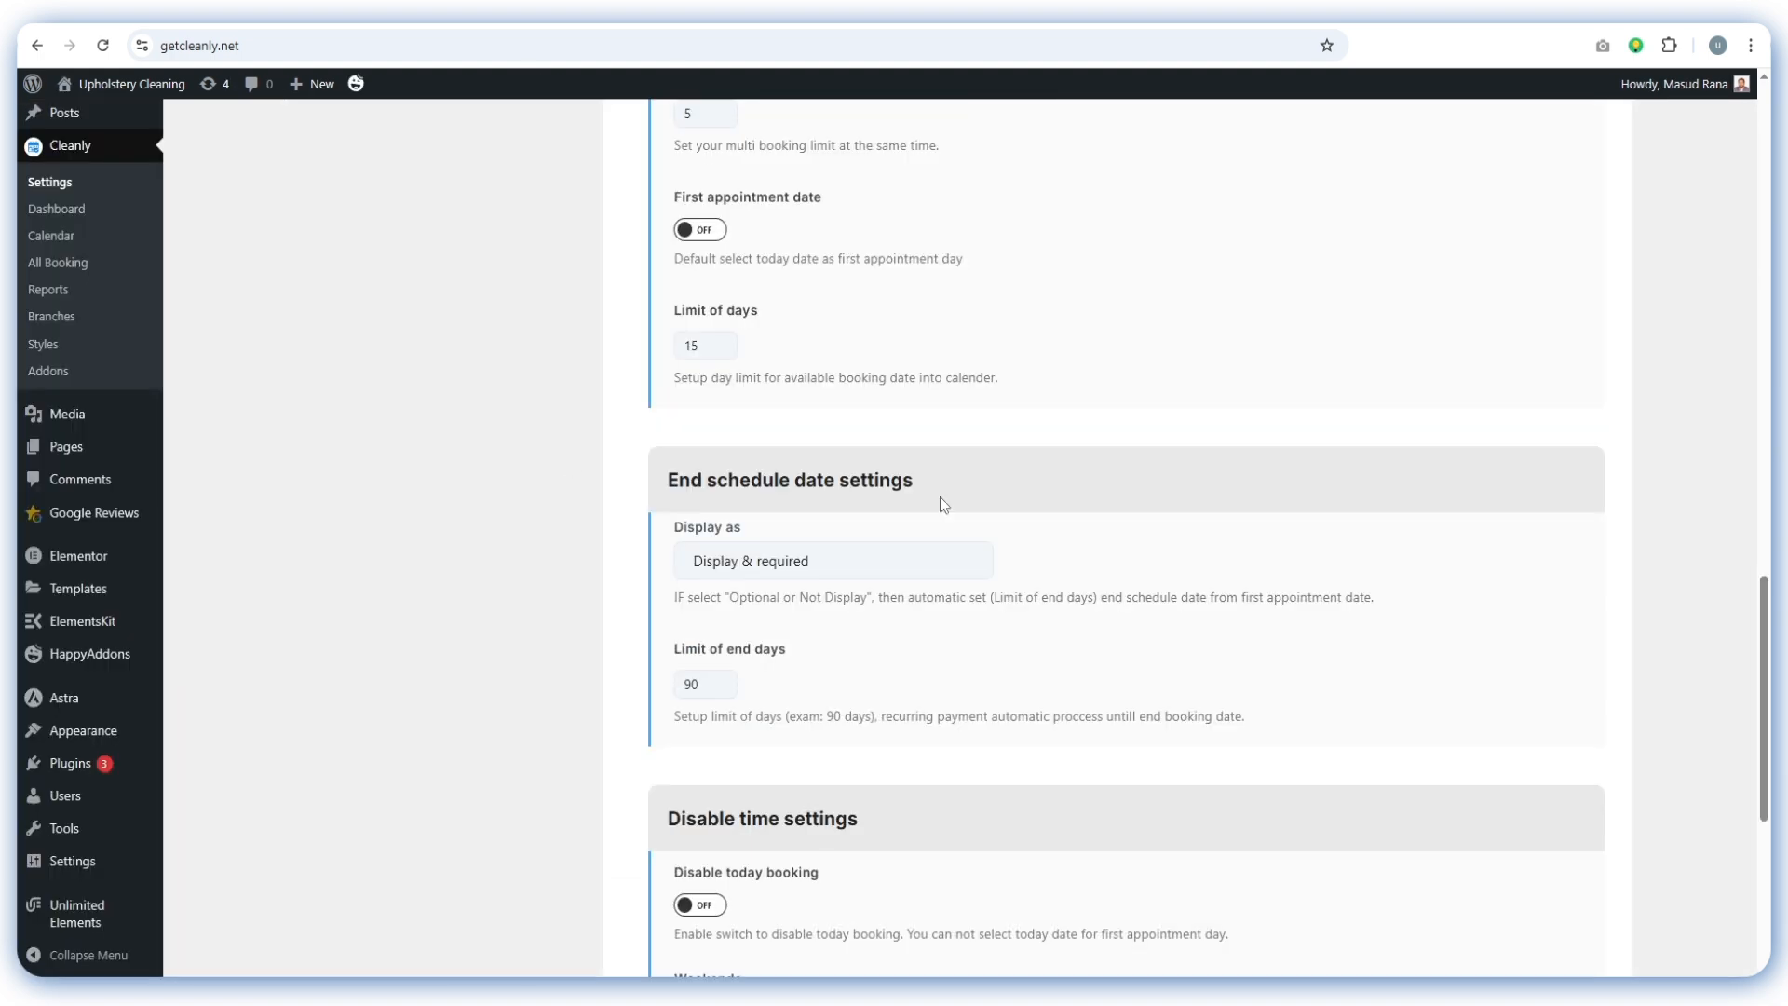
Try the display choices for the end schedule date, return to Display & required, and examine the limit of end days
scroll(896, 434, down, 2)
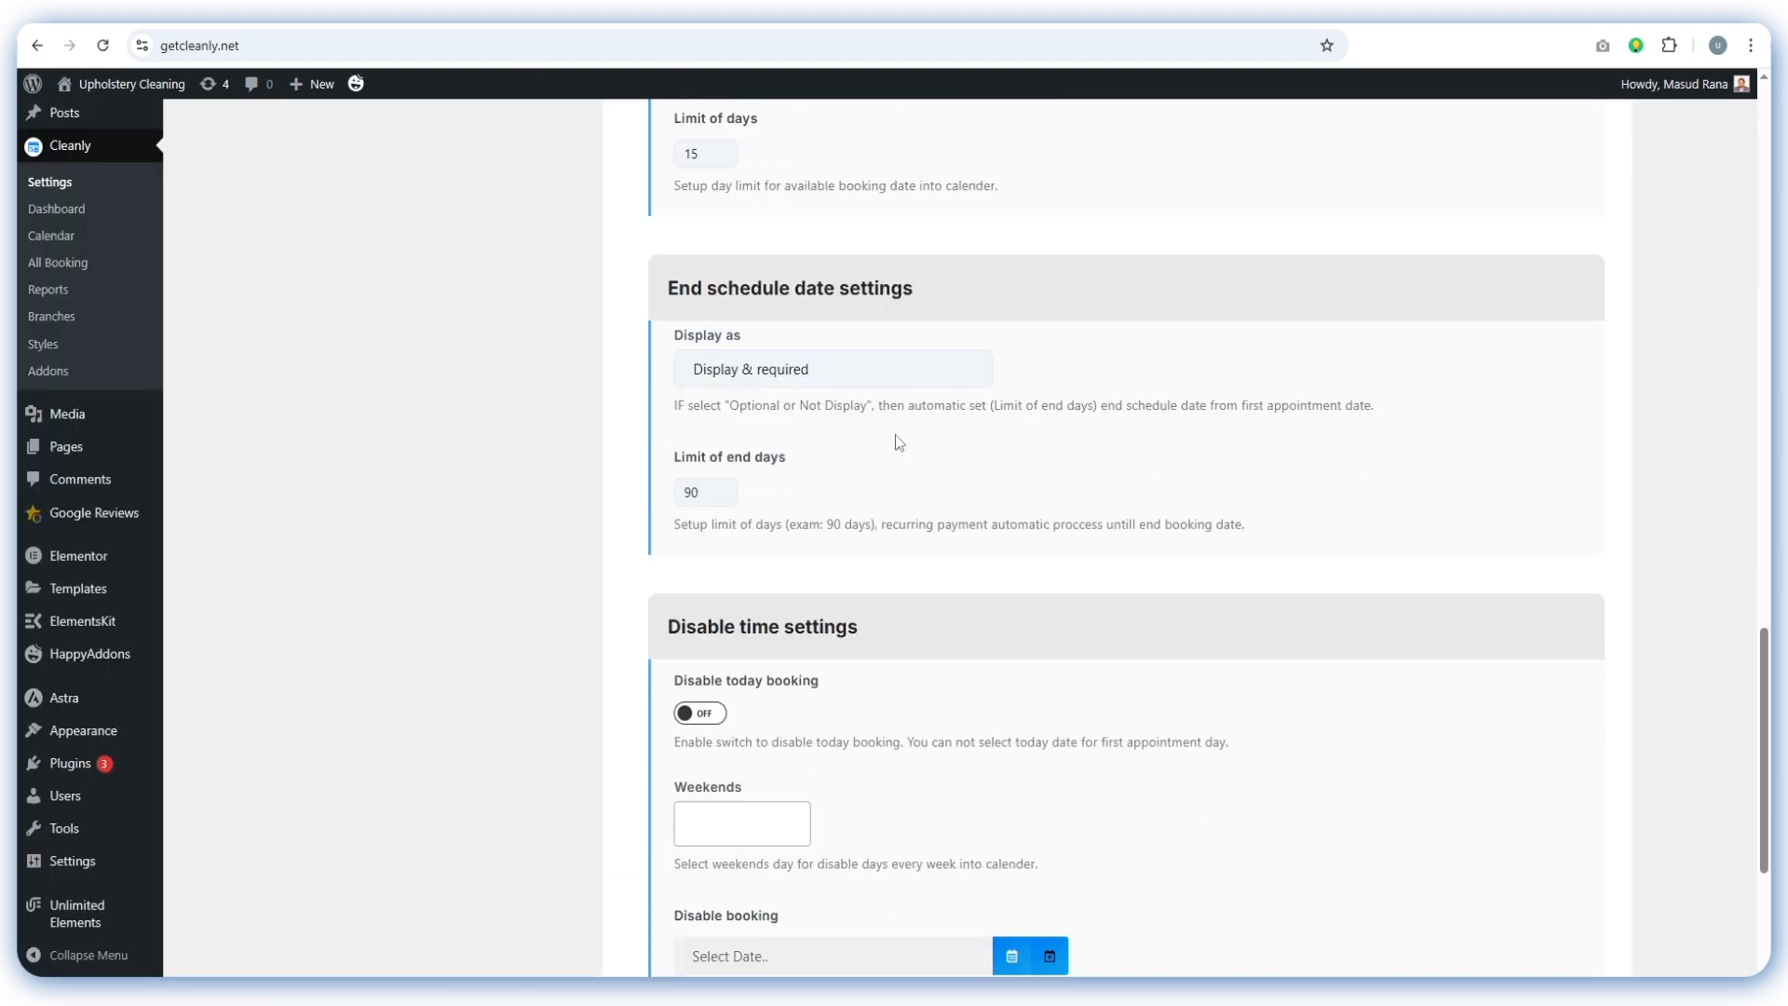
click(770, 377)
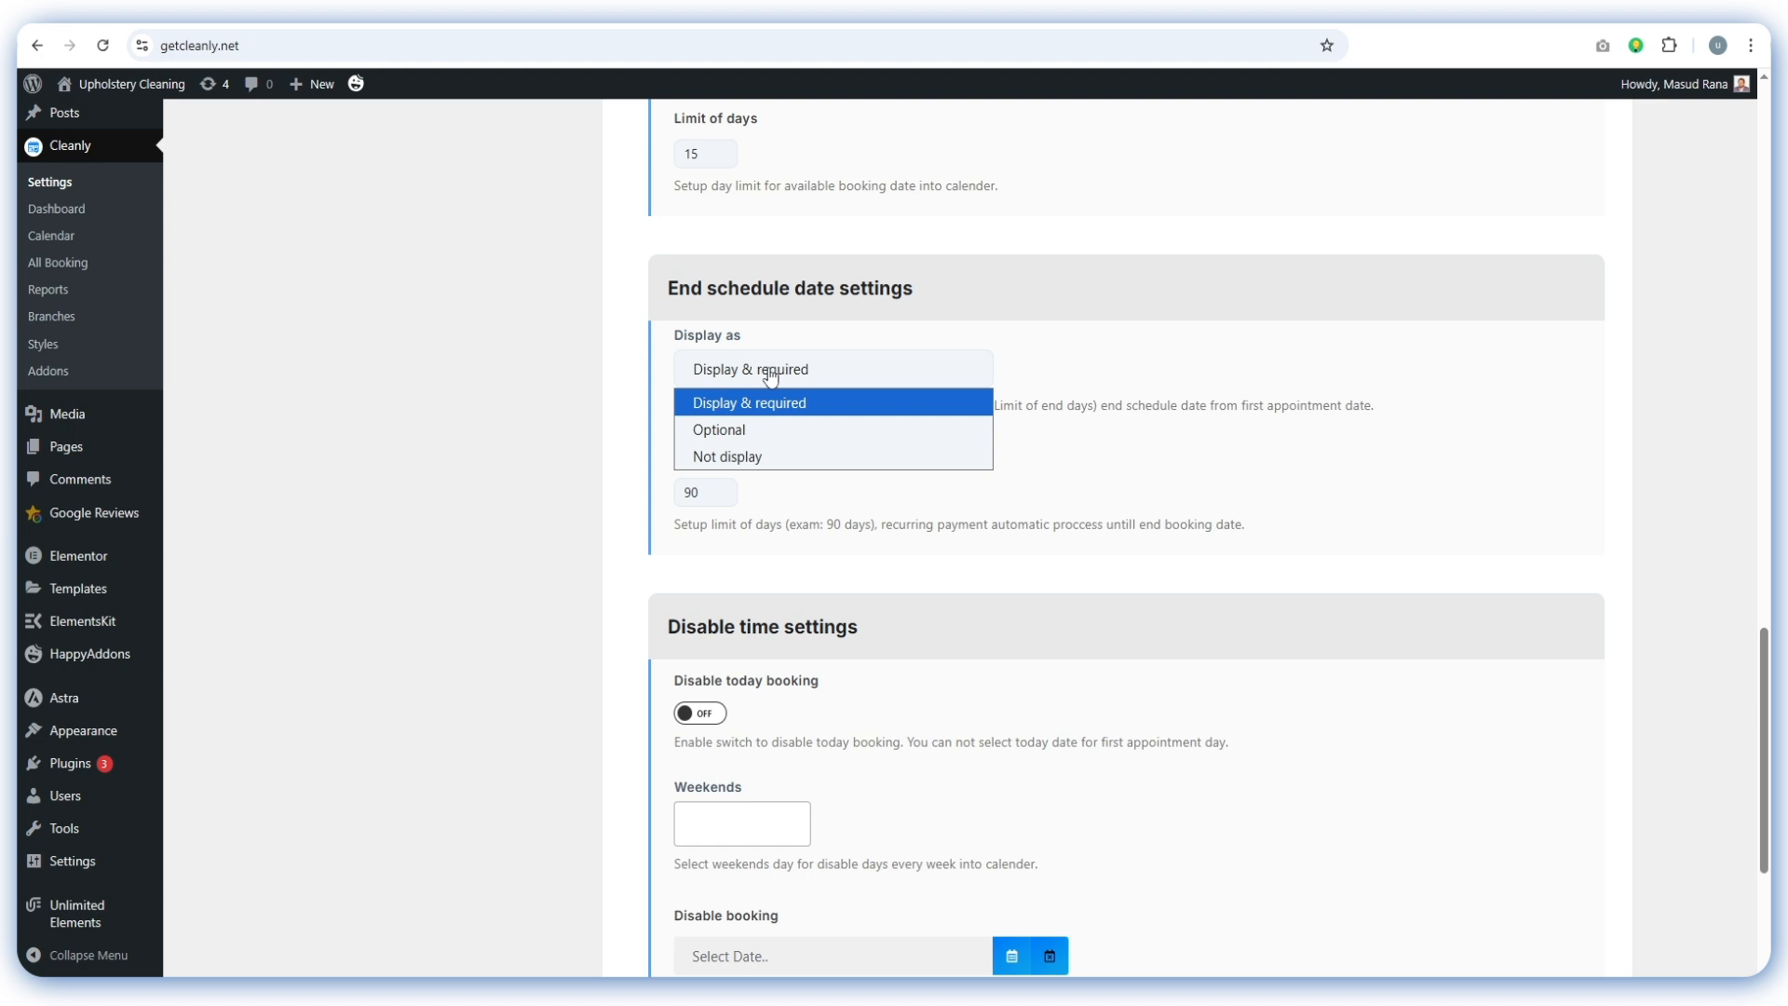
click(750, 482)
click(793, 378)
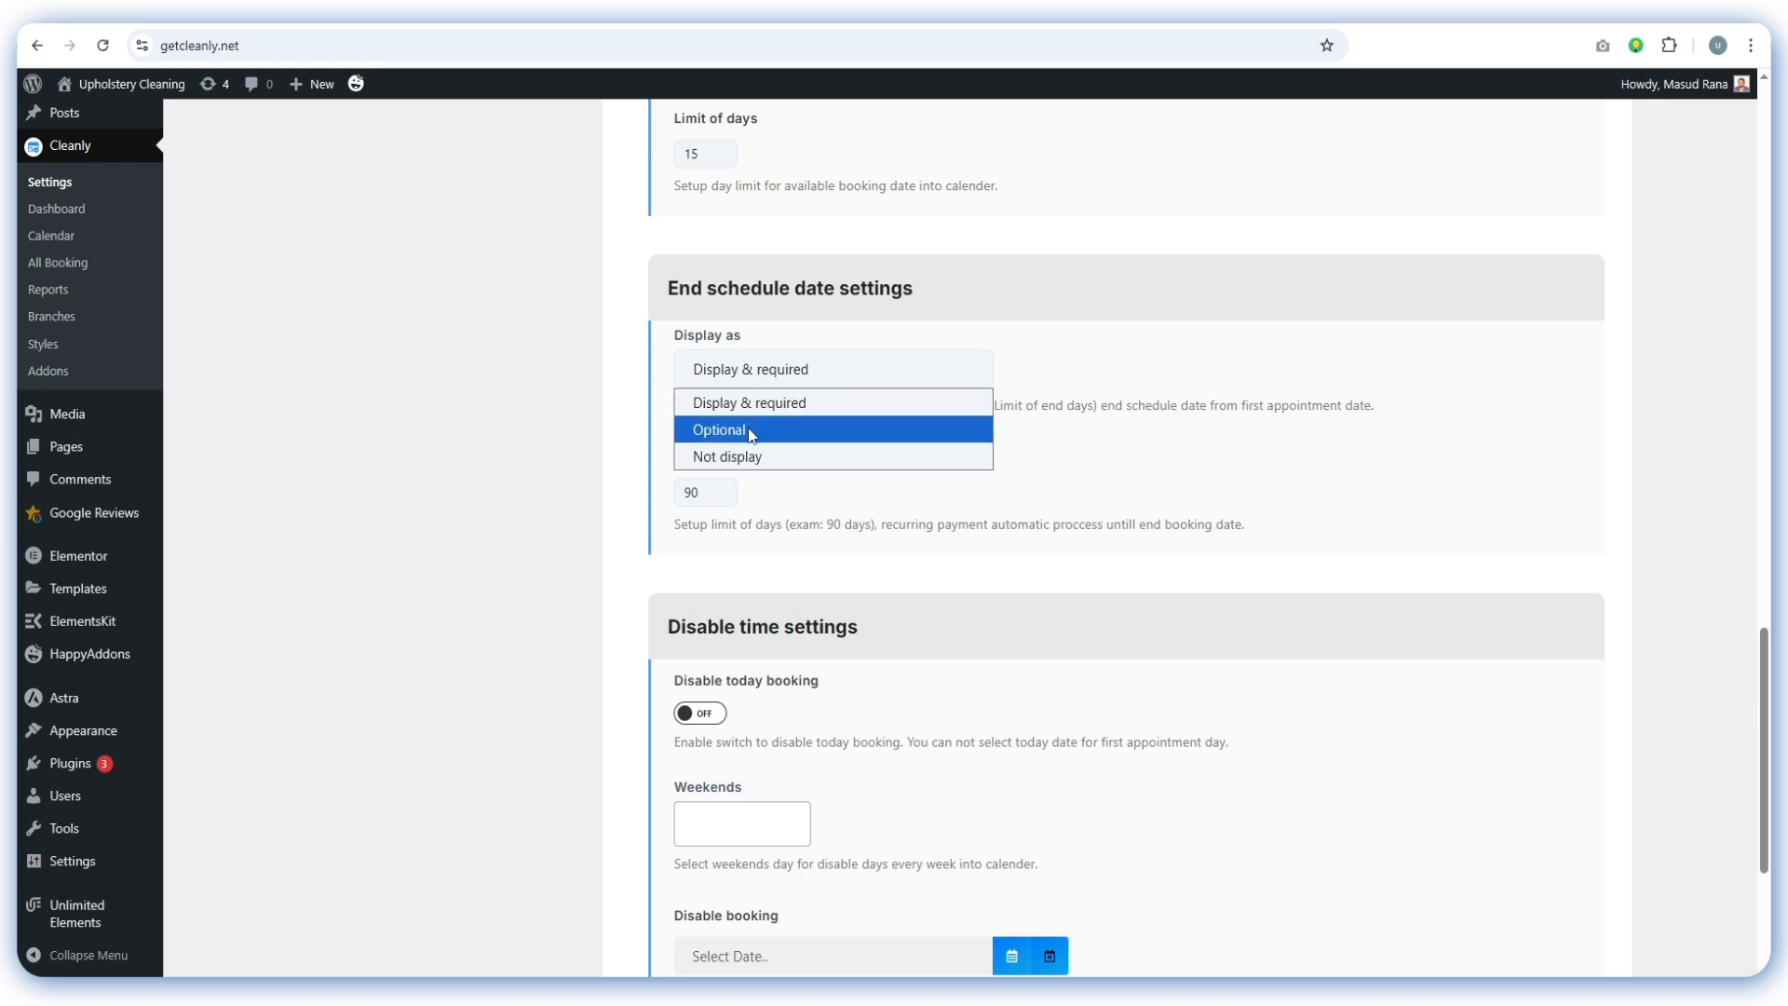
click(787, 405)
click(775, 382)
click(729, 433)
click(803, 375)
click(758, 404)
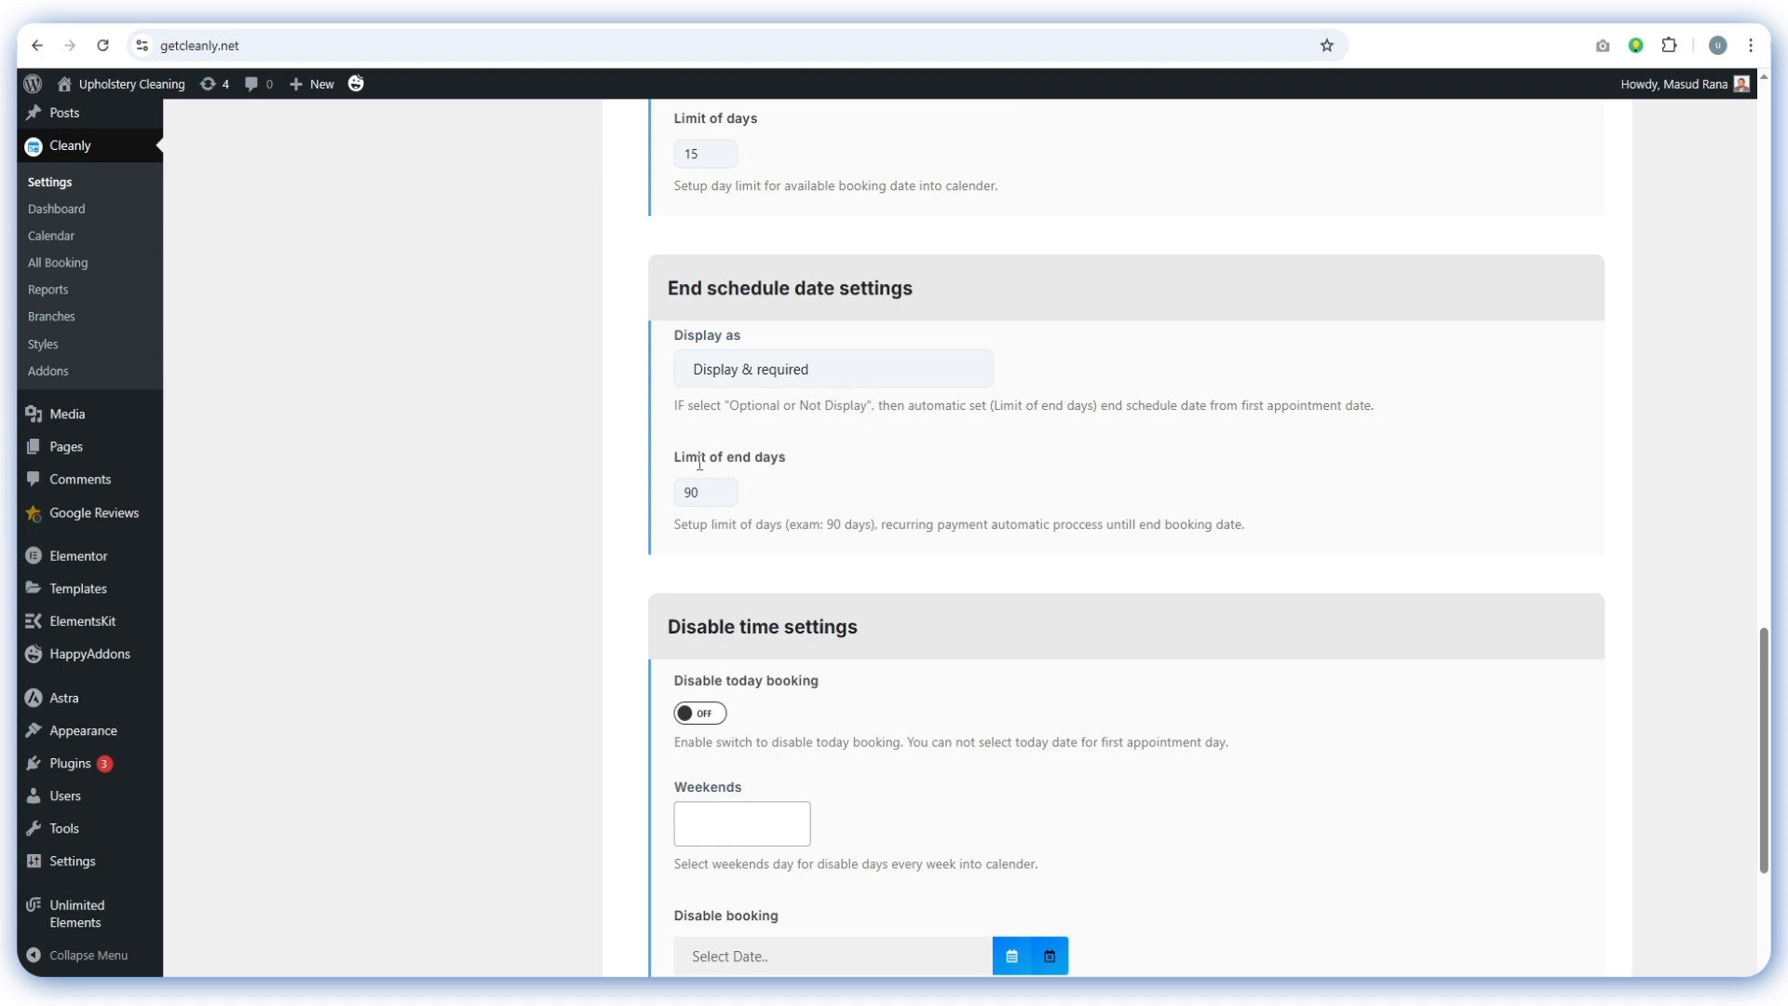
drag(698, 493, 626, 498)
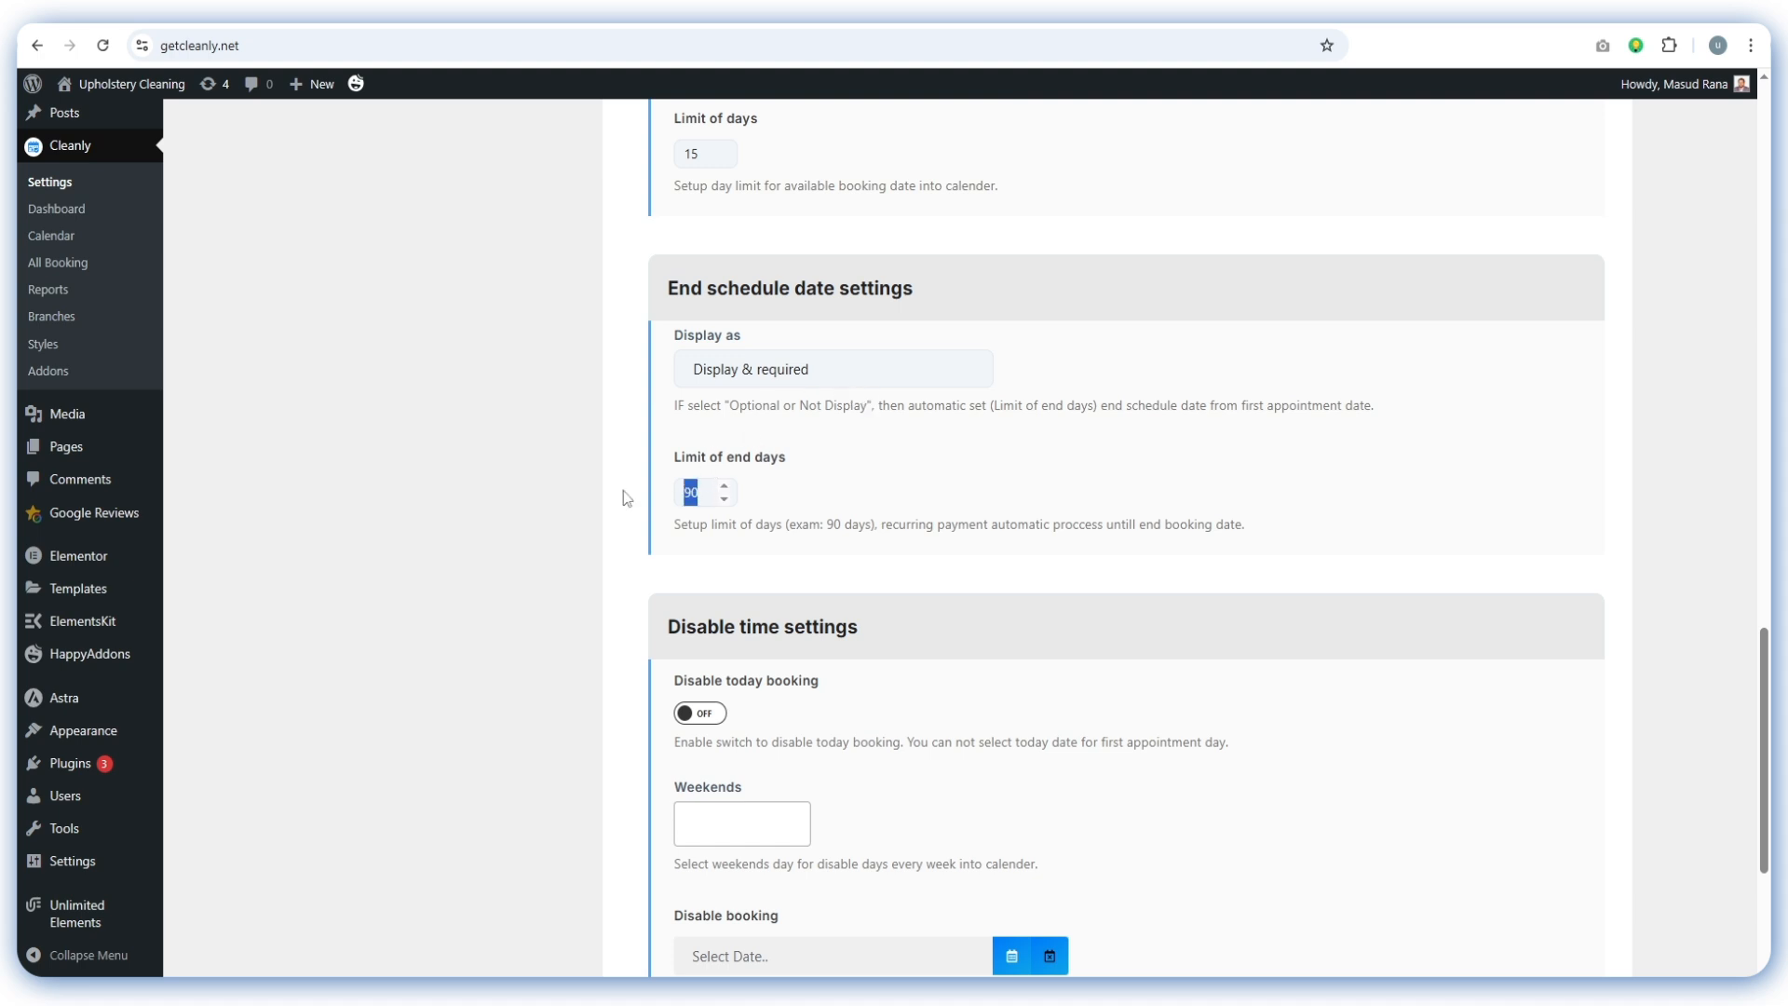
click(692, 496)
Try Not display for the end schedule date, and set its display to Optional
click(788, 378)
click(745, 456)
click(790, 375)
click(745, 428)
drag(704, 492, 657, 488)
click(699, 491)
drag(715, 490, 663, 500)
Try disabling today's booking, examine the limit of disable days, and turn the option off again
scroll(801, 427, down, 2)
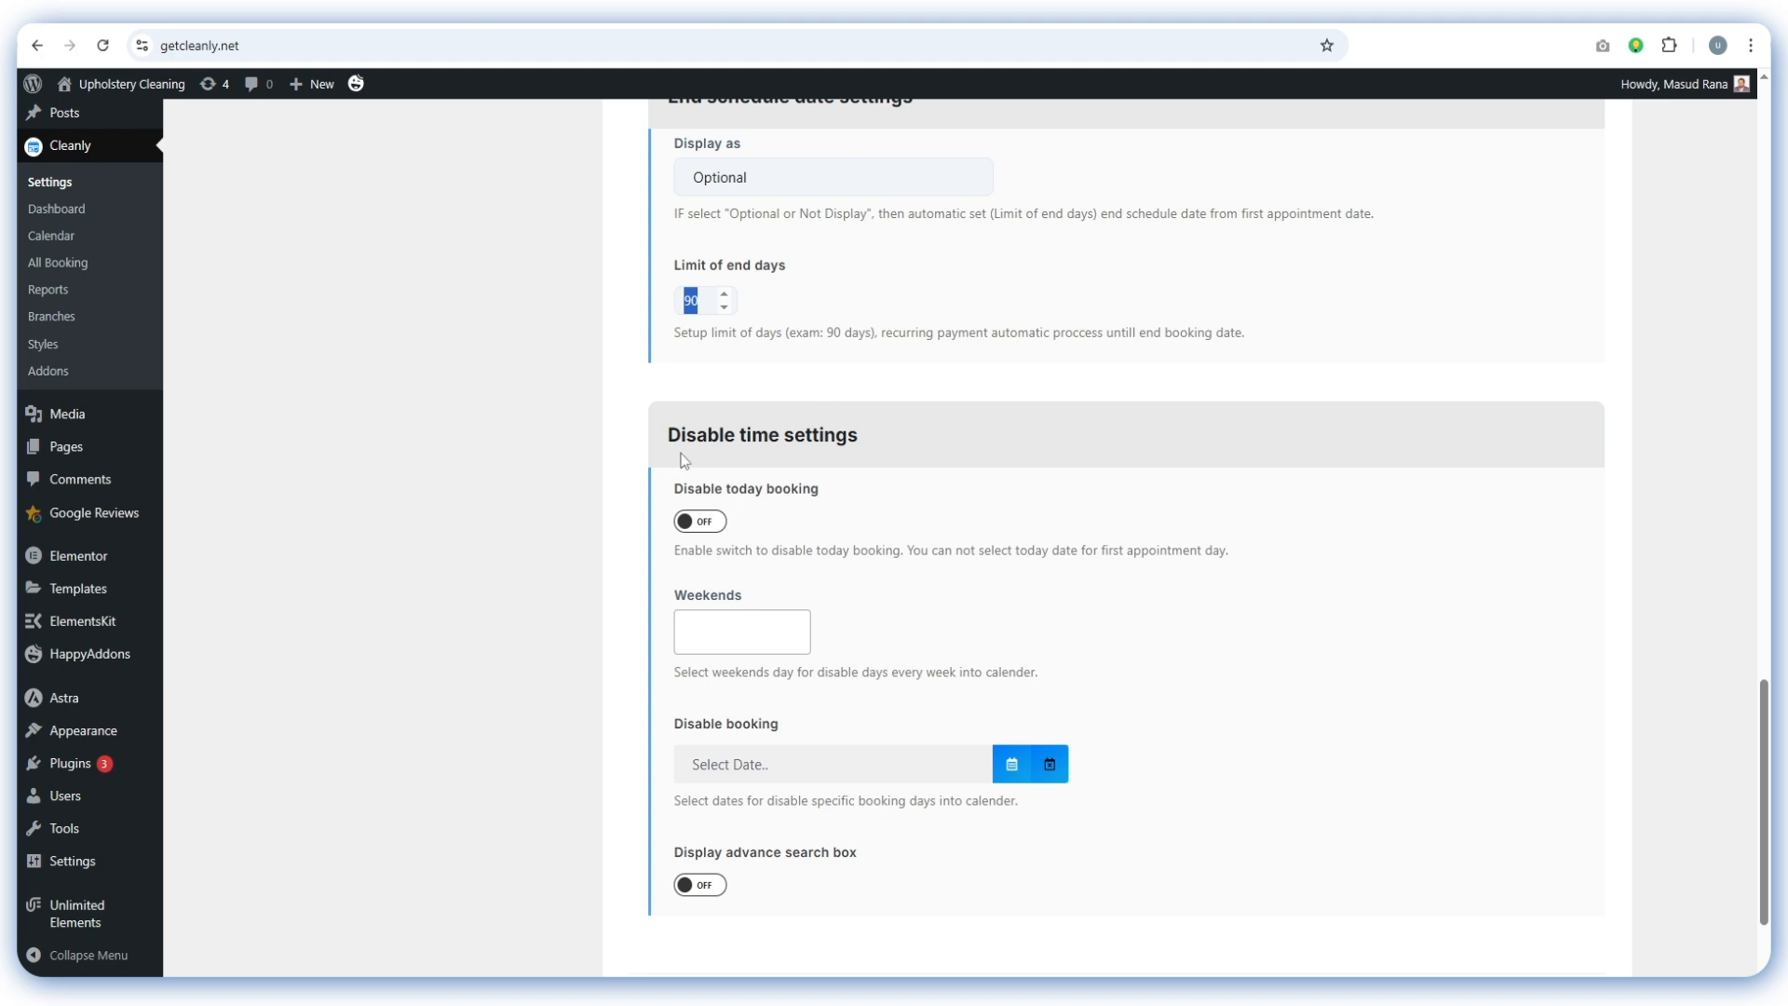
scroll(855, 434, down, 1)
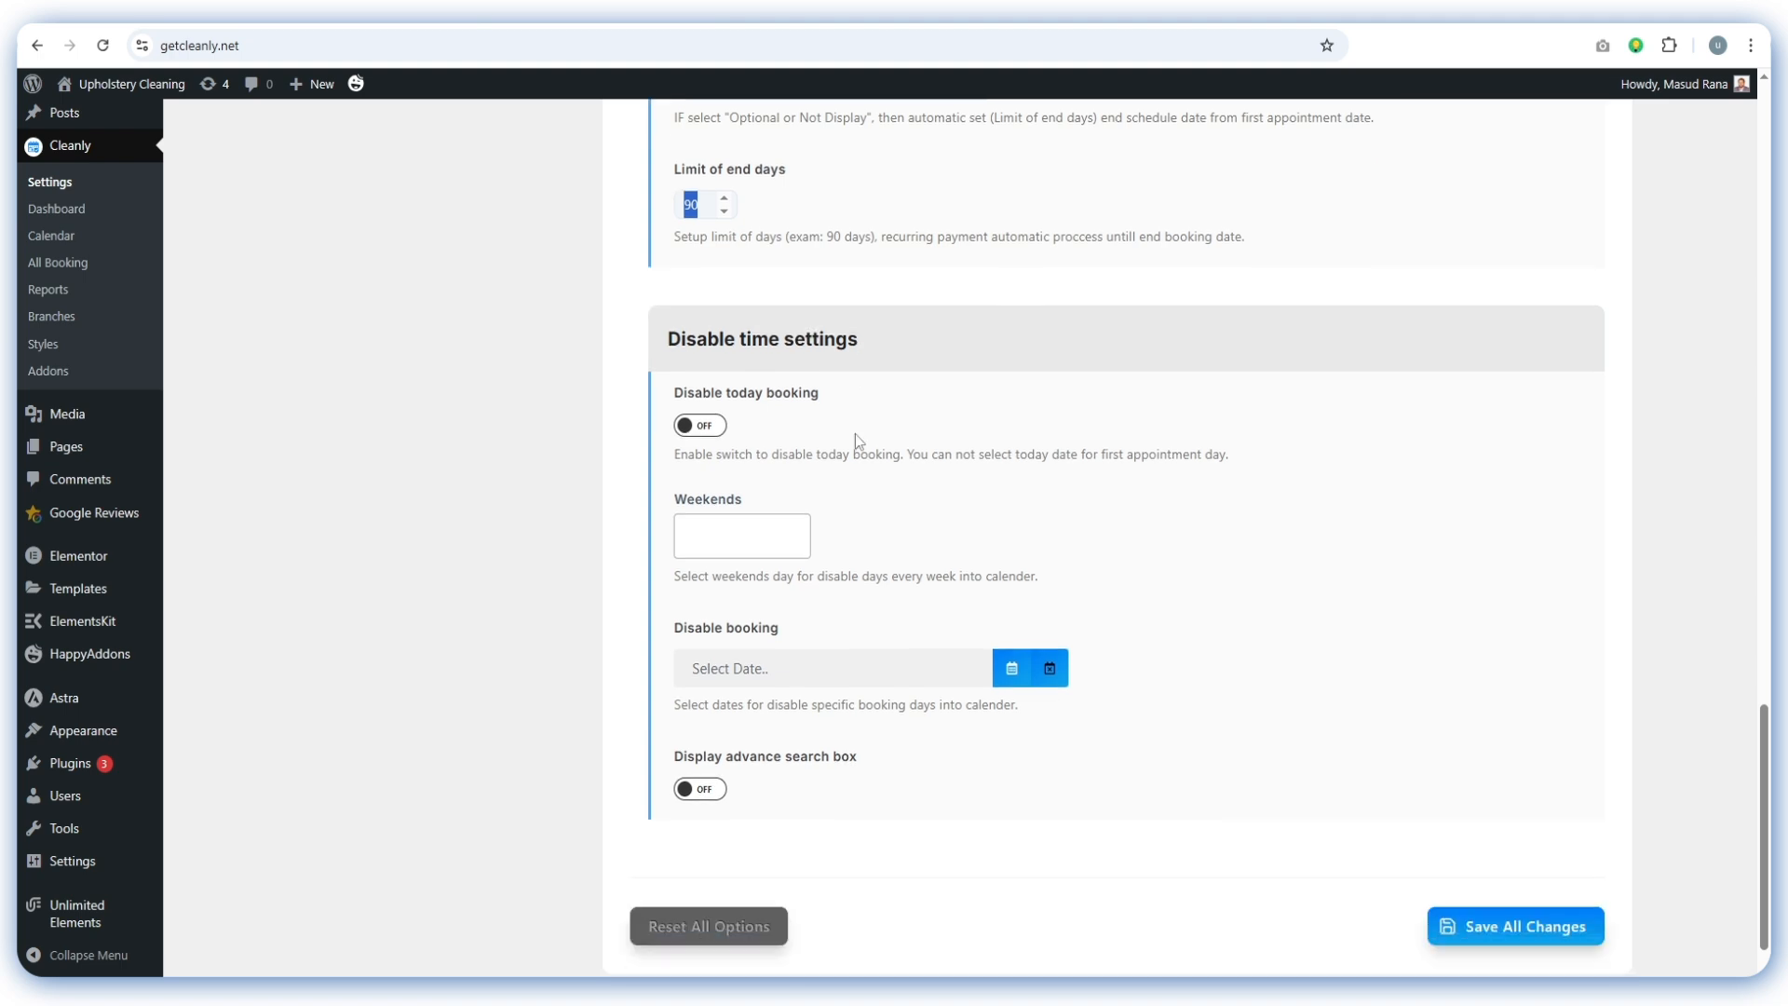
click(710, 434)
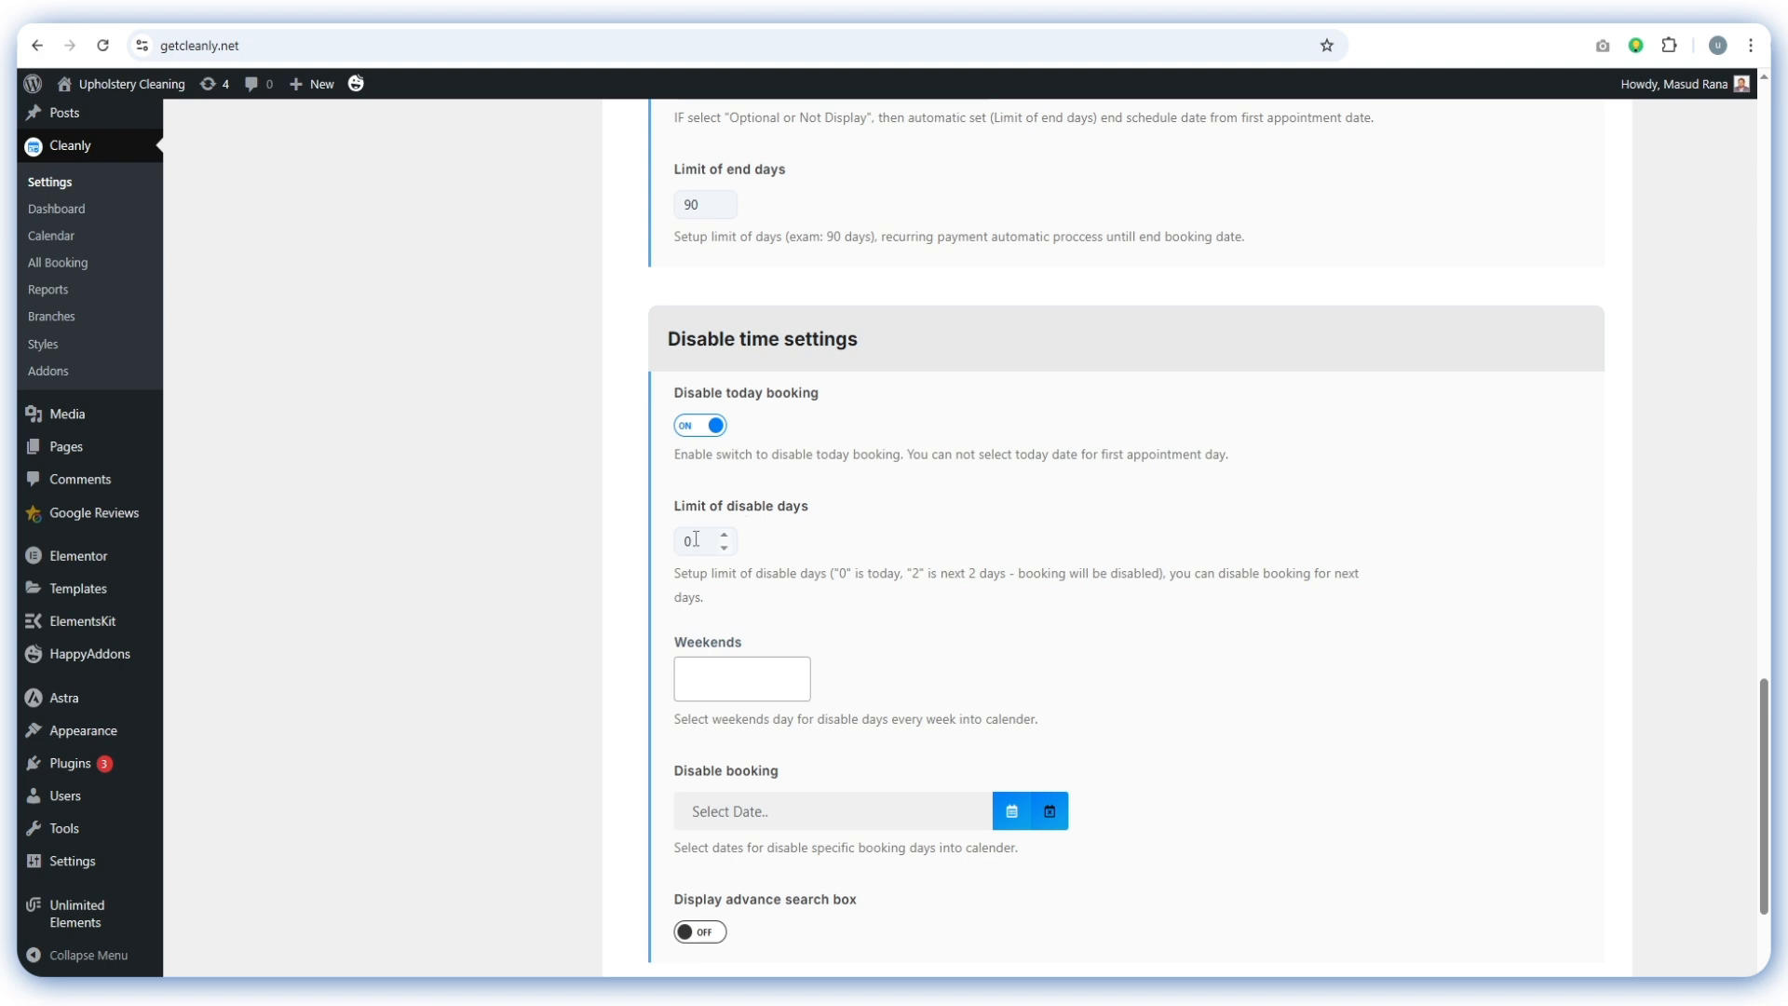
drag(699, 538, 631, 544)
click(704, 543)
drag(842, 571, 951, 572)
click(972, 571)
click(686, 430)
Set Friday and Saturday as weekend days, and look at the calendar for disabling bookings on specific dates
click(718, 538)
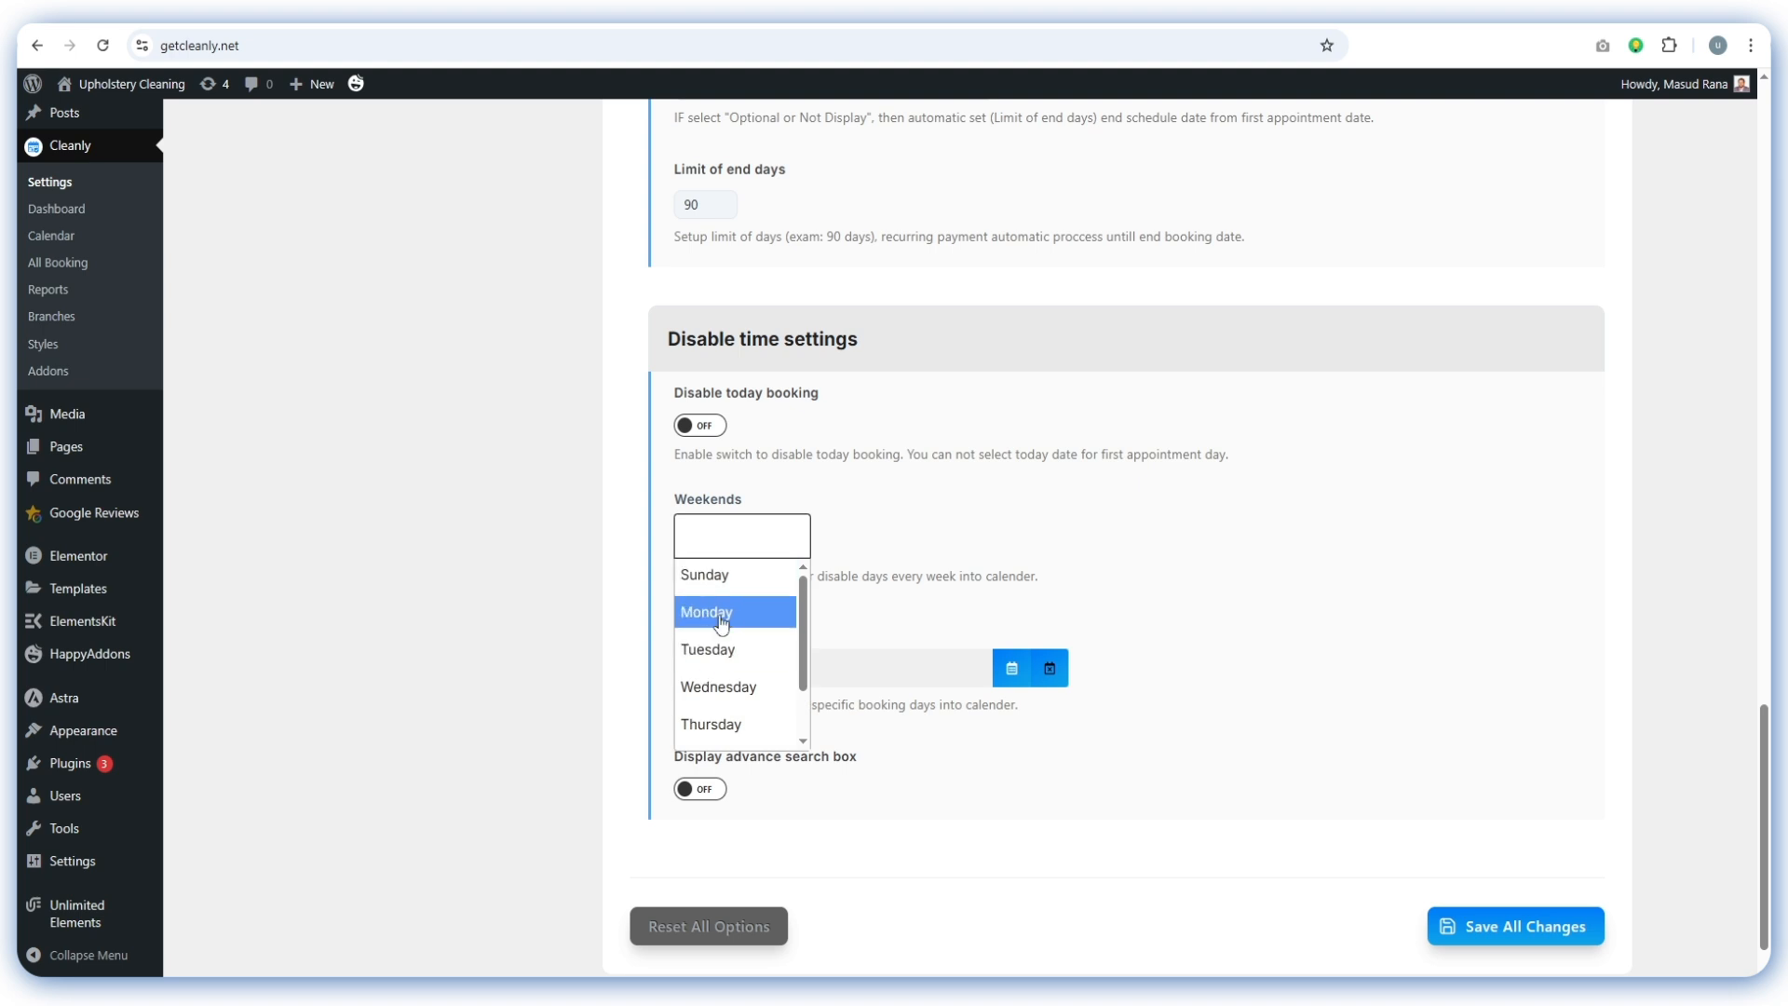
scroll(719, 619, down, 1)
click(751, 532)
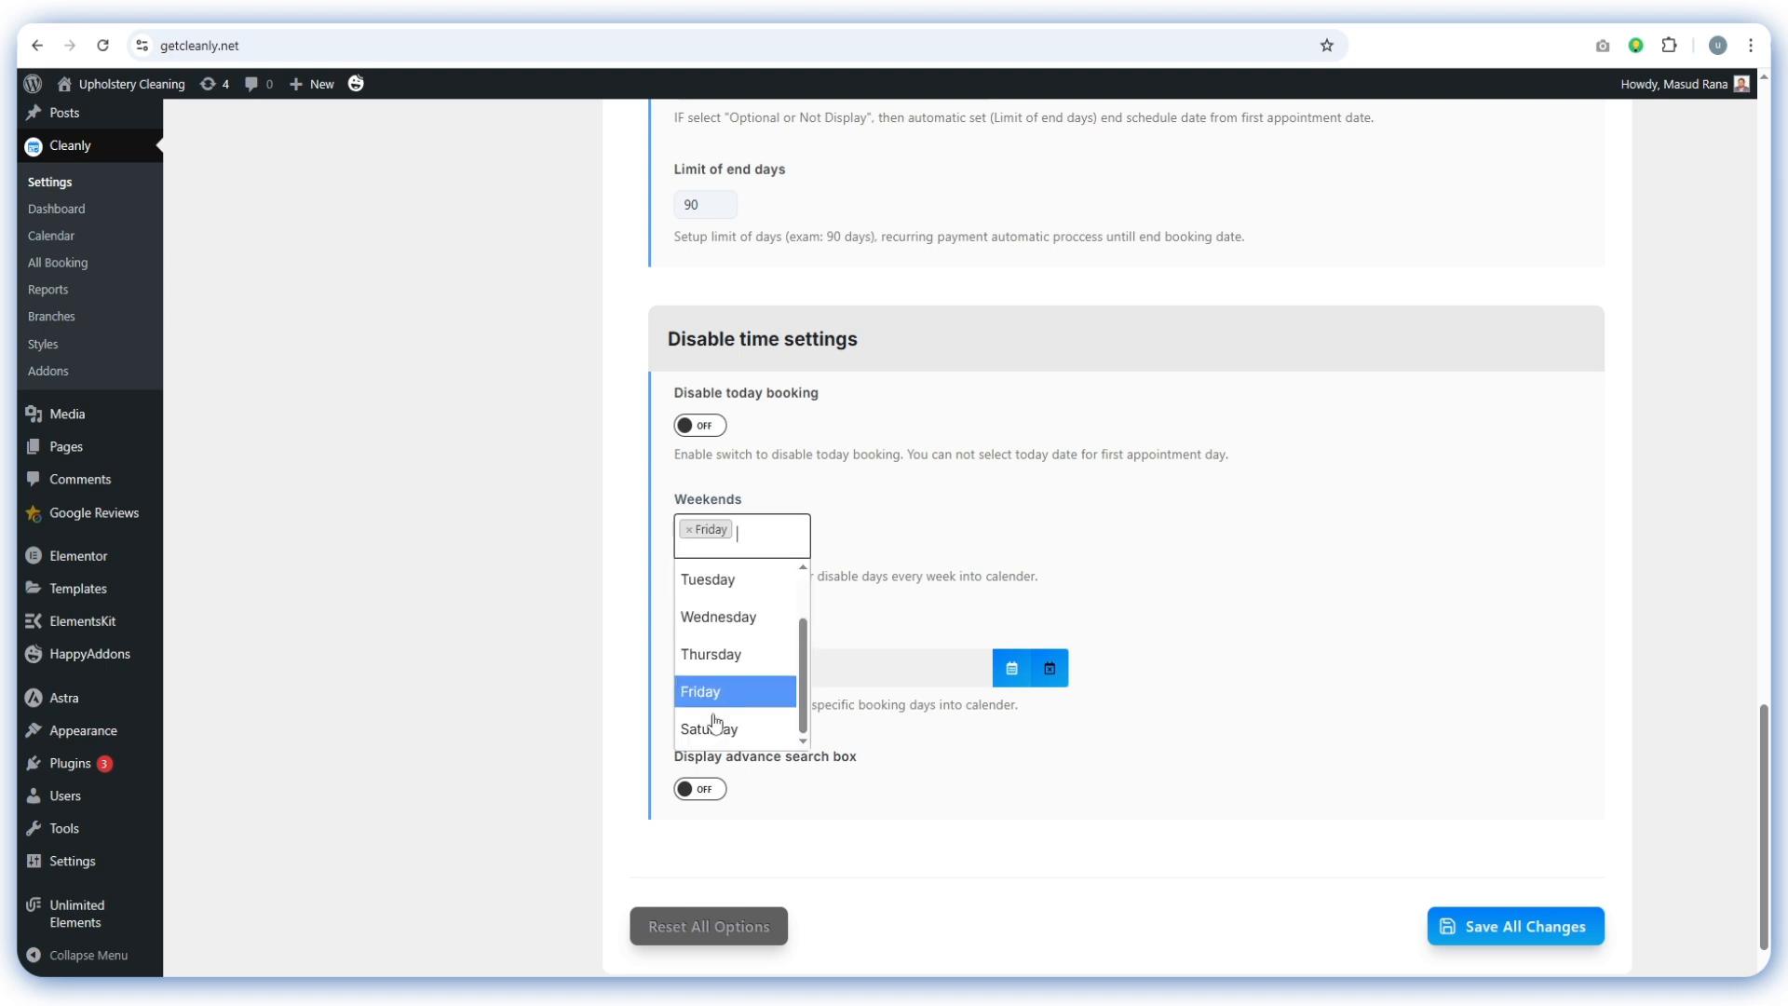
click(717, 727)
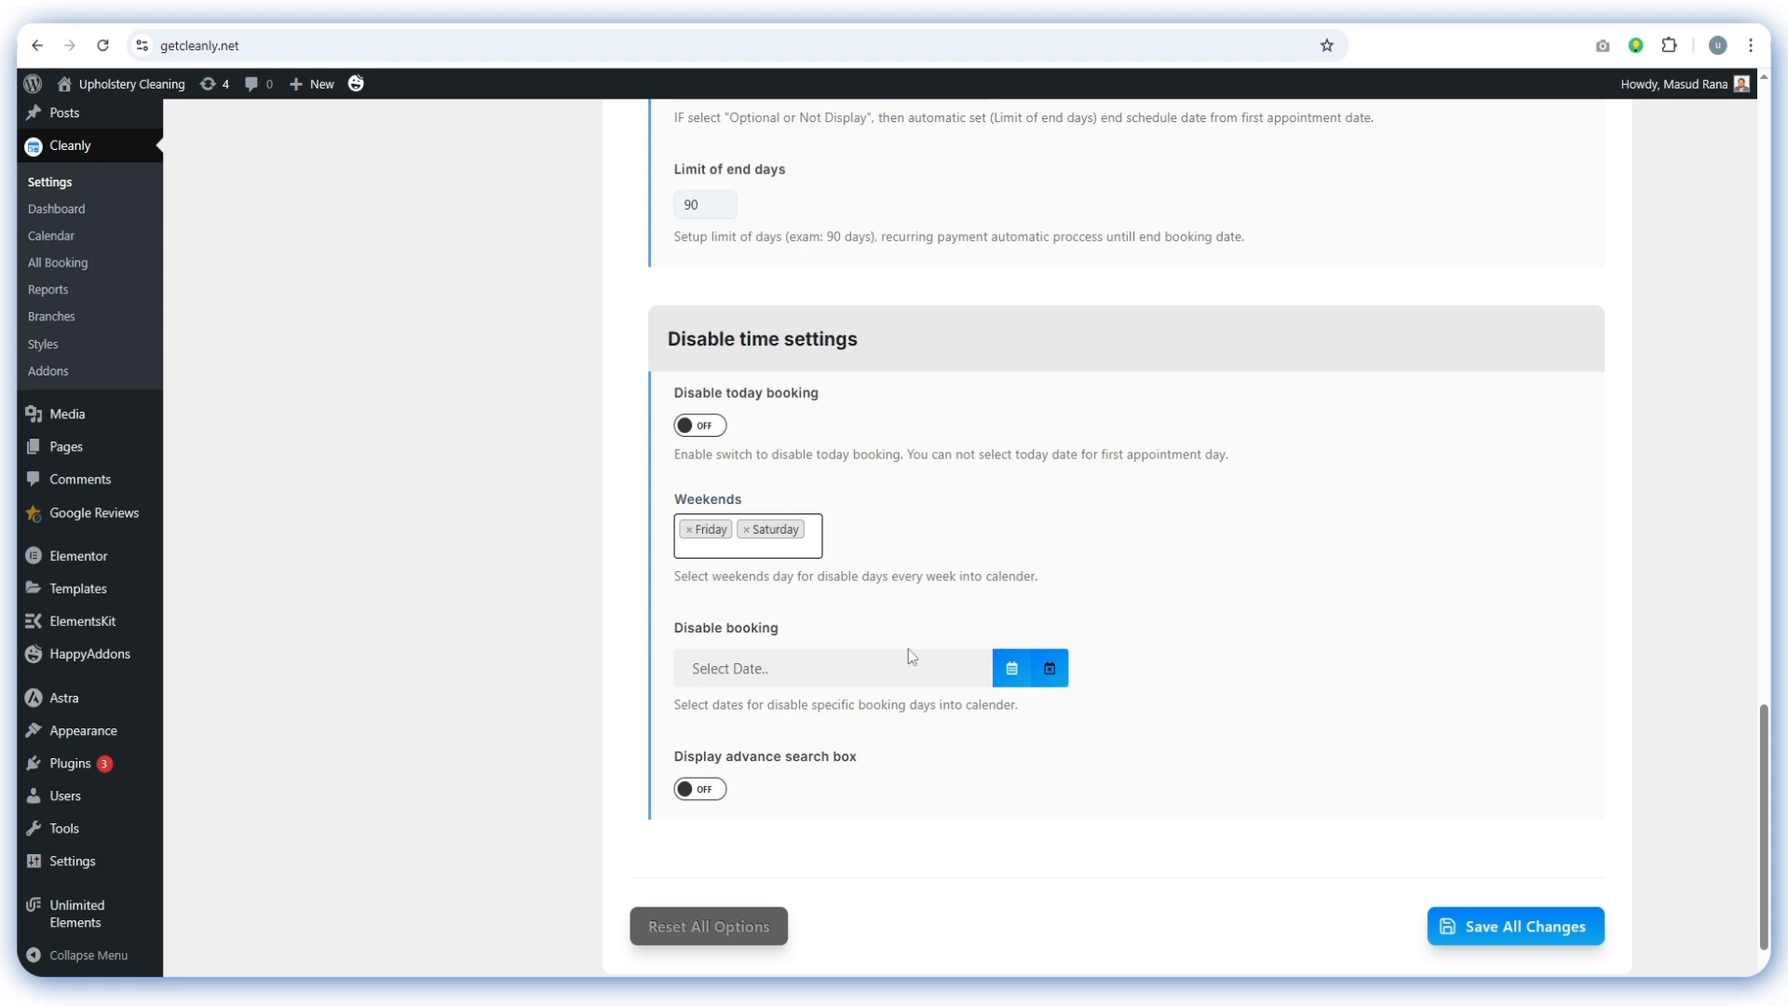
click(888, 673)
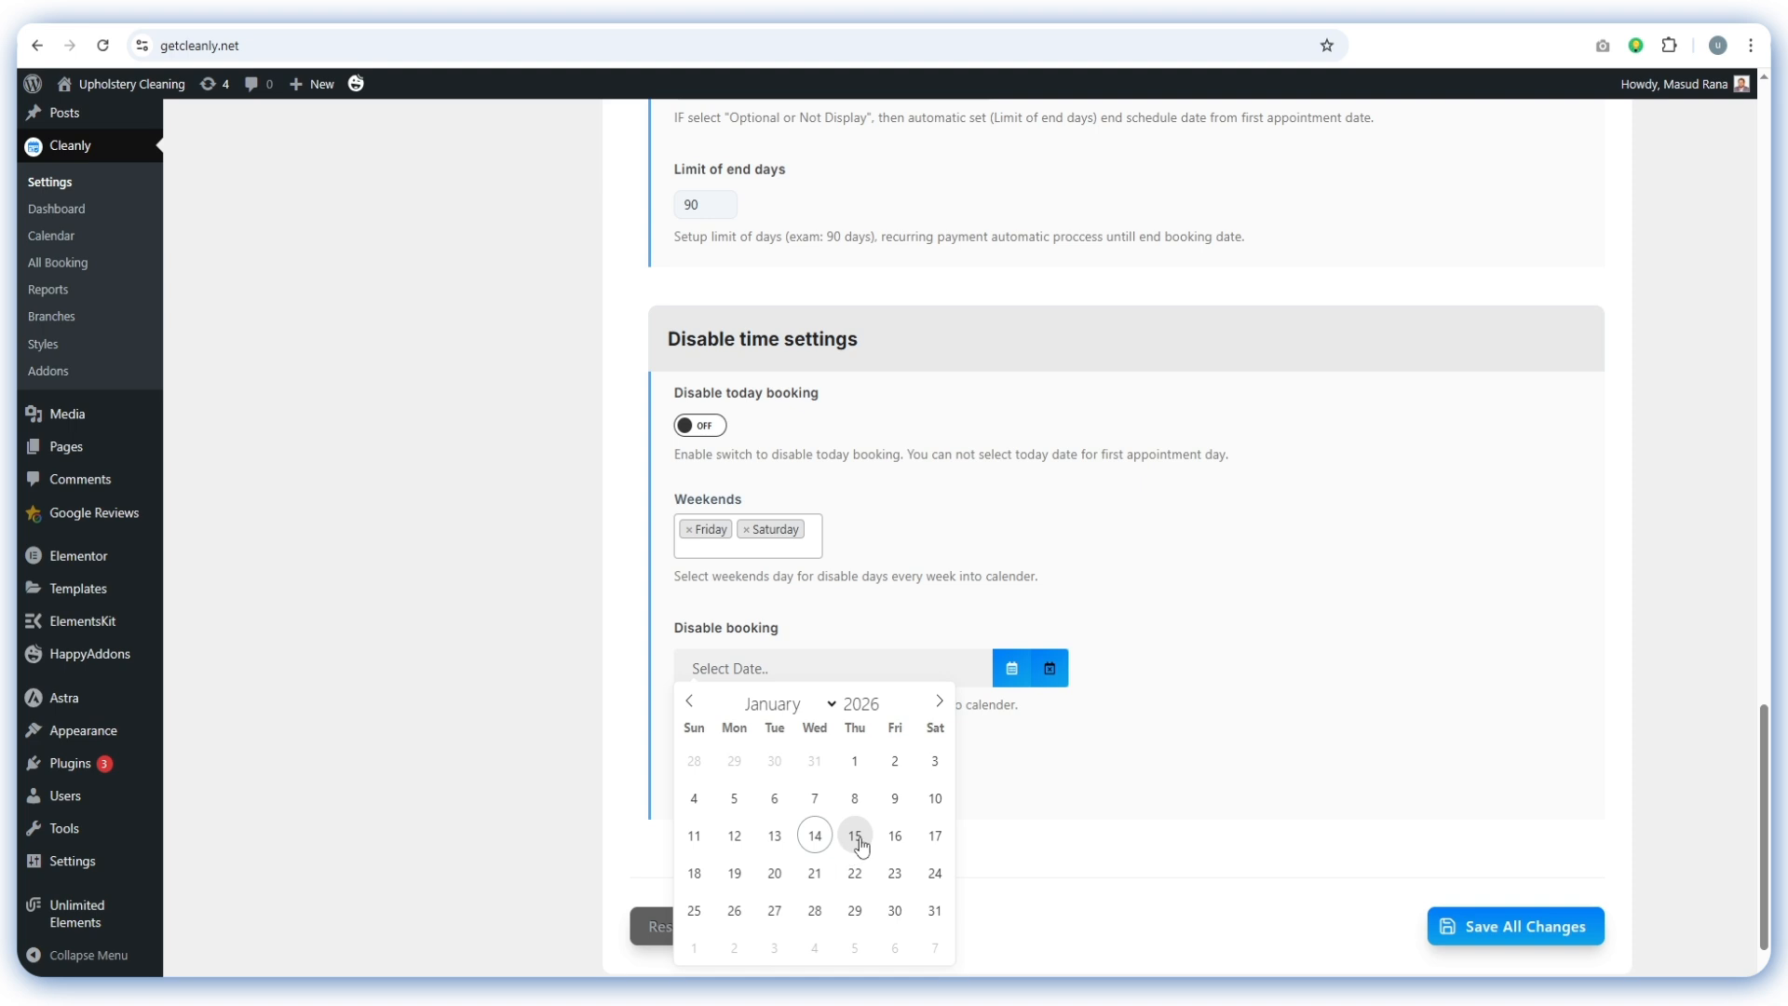
click(850, 616)
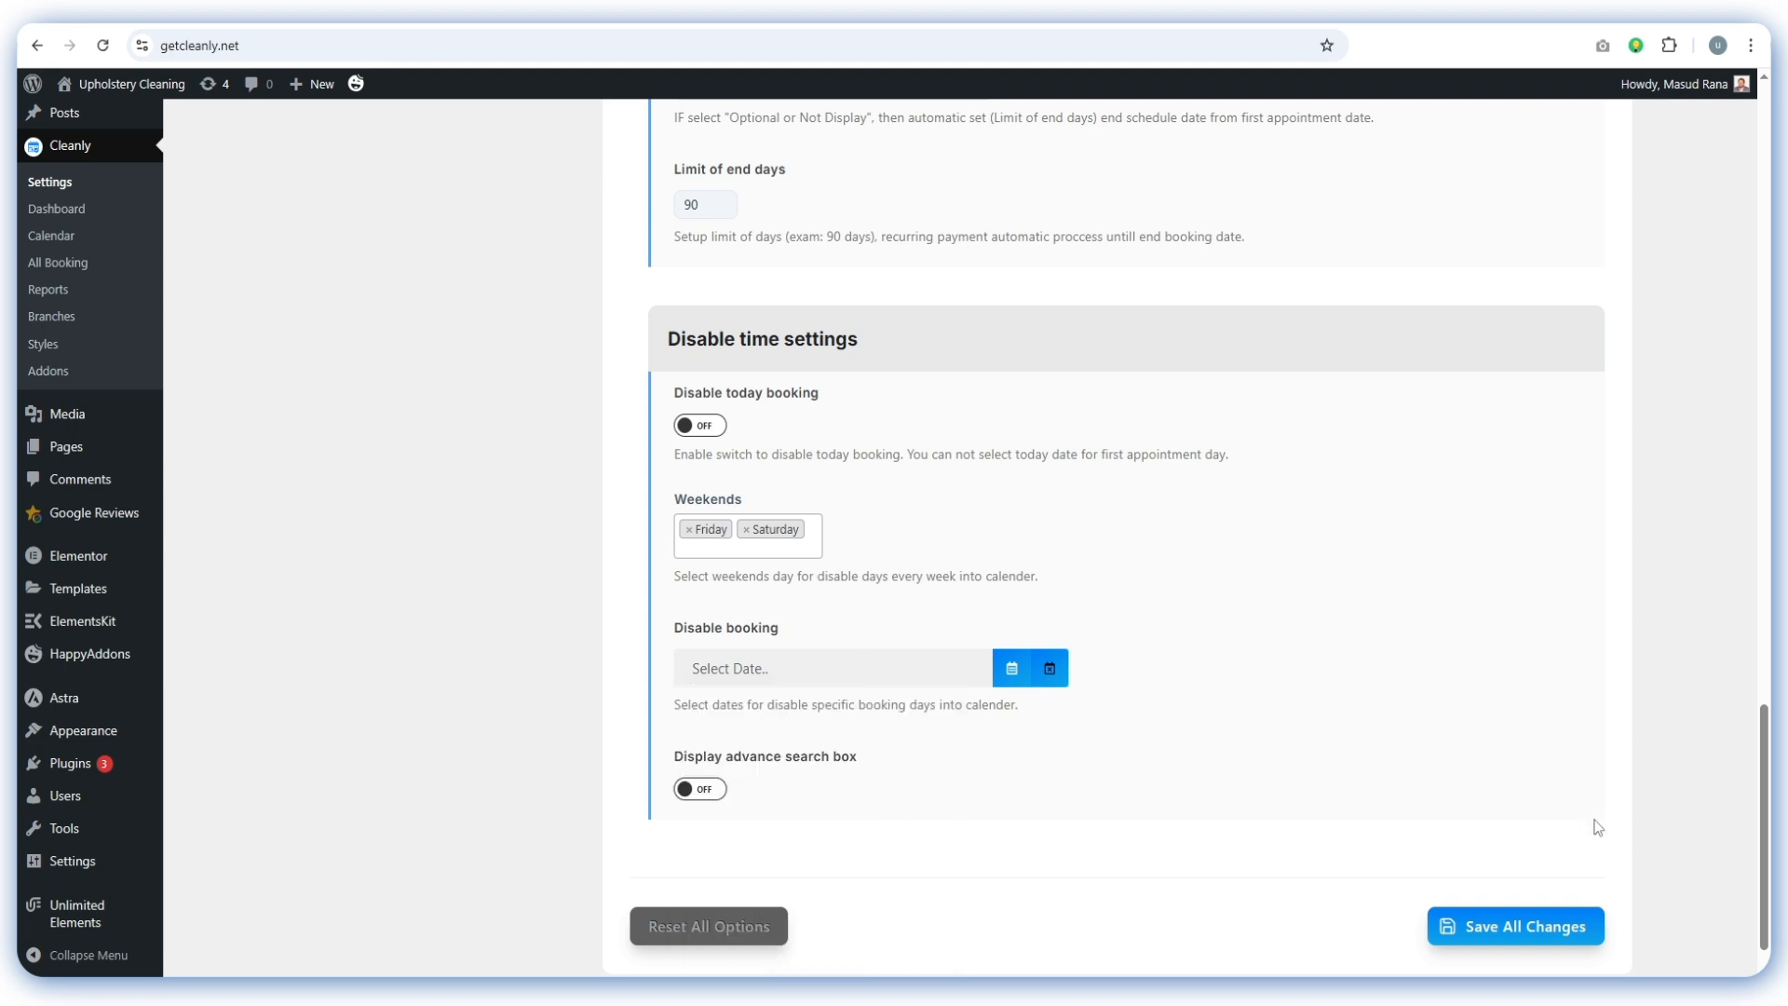
Save all date and time settings, and open the first appointment date calendar on the booking page
click(1516, 926)
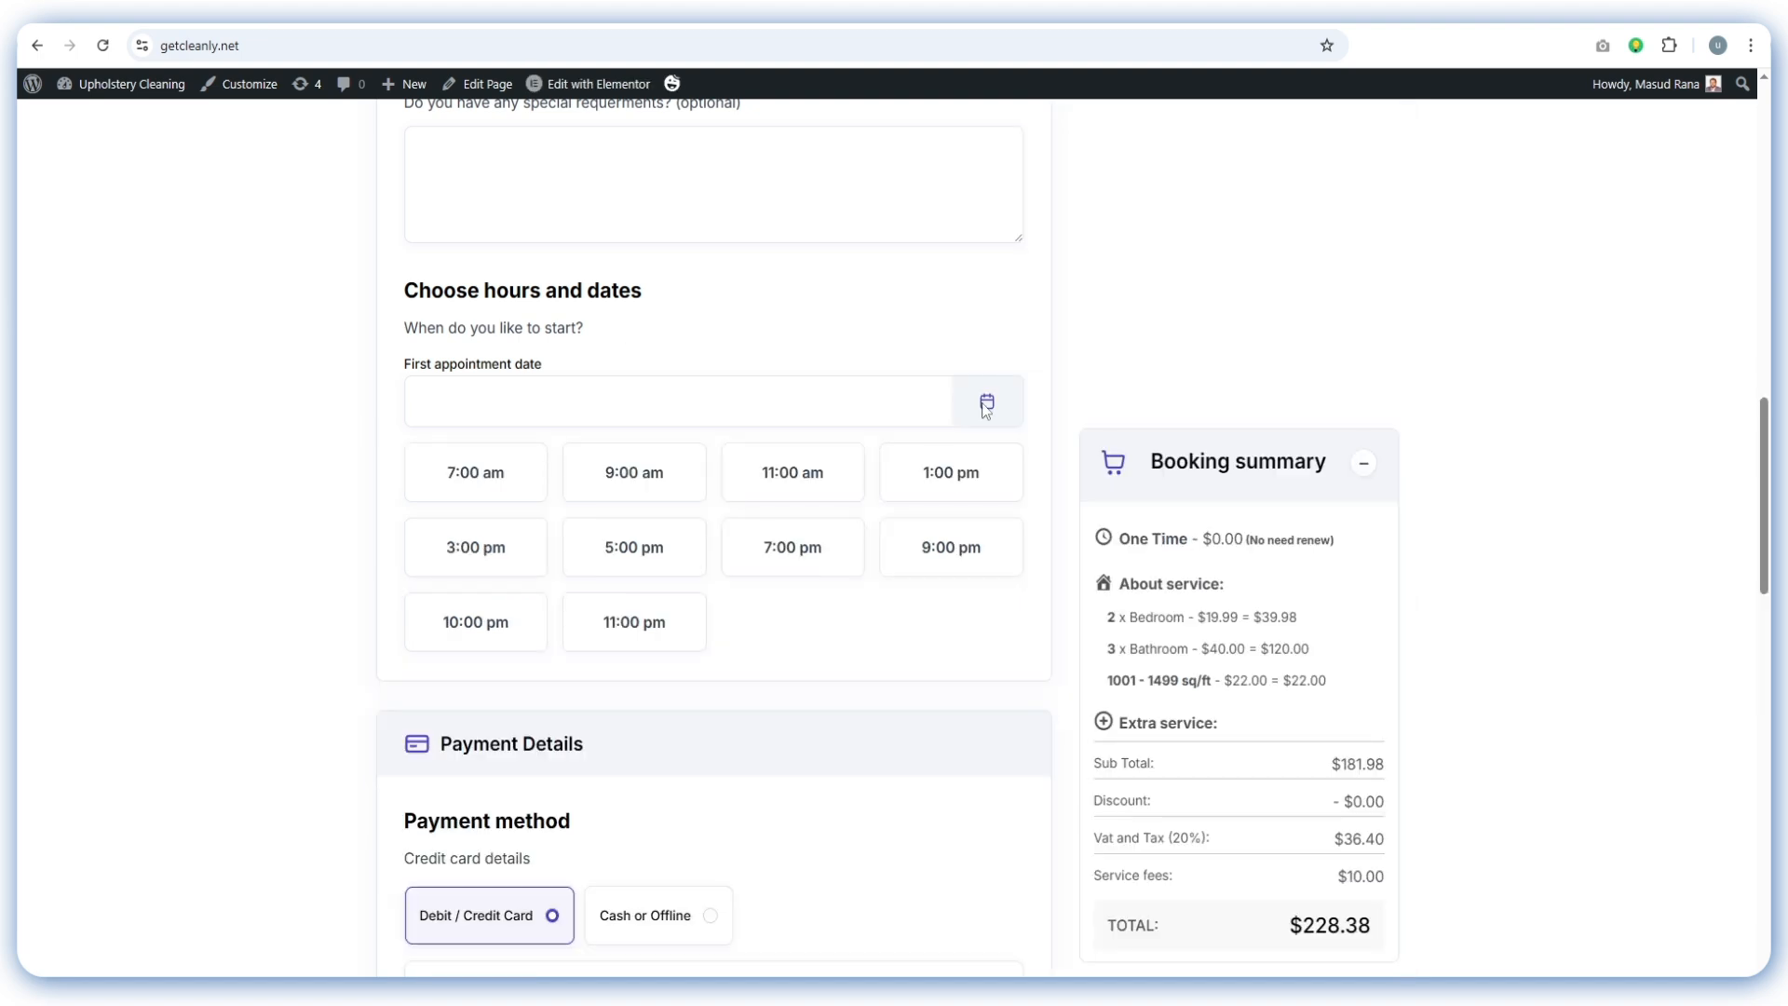
click(986, 402)
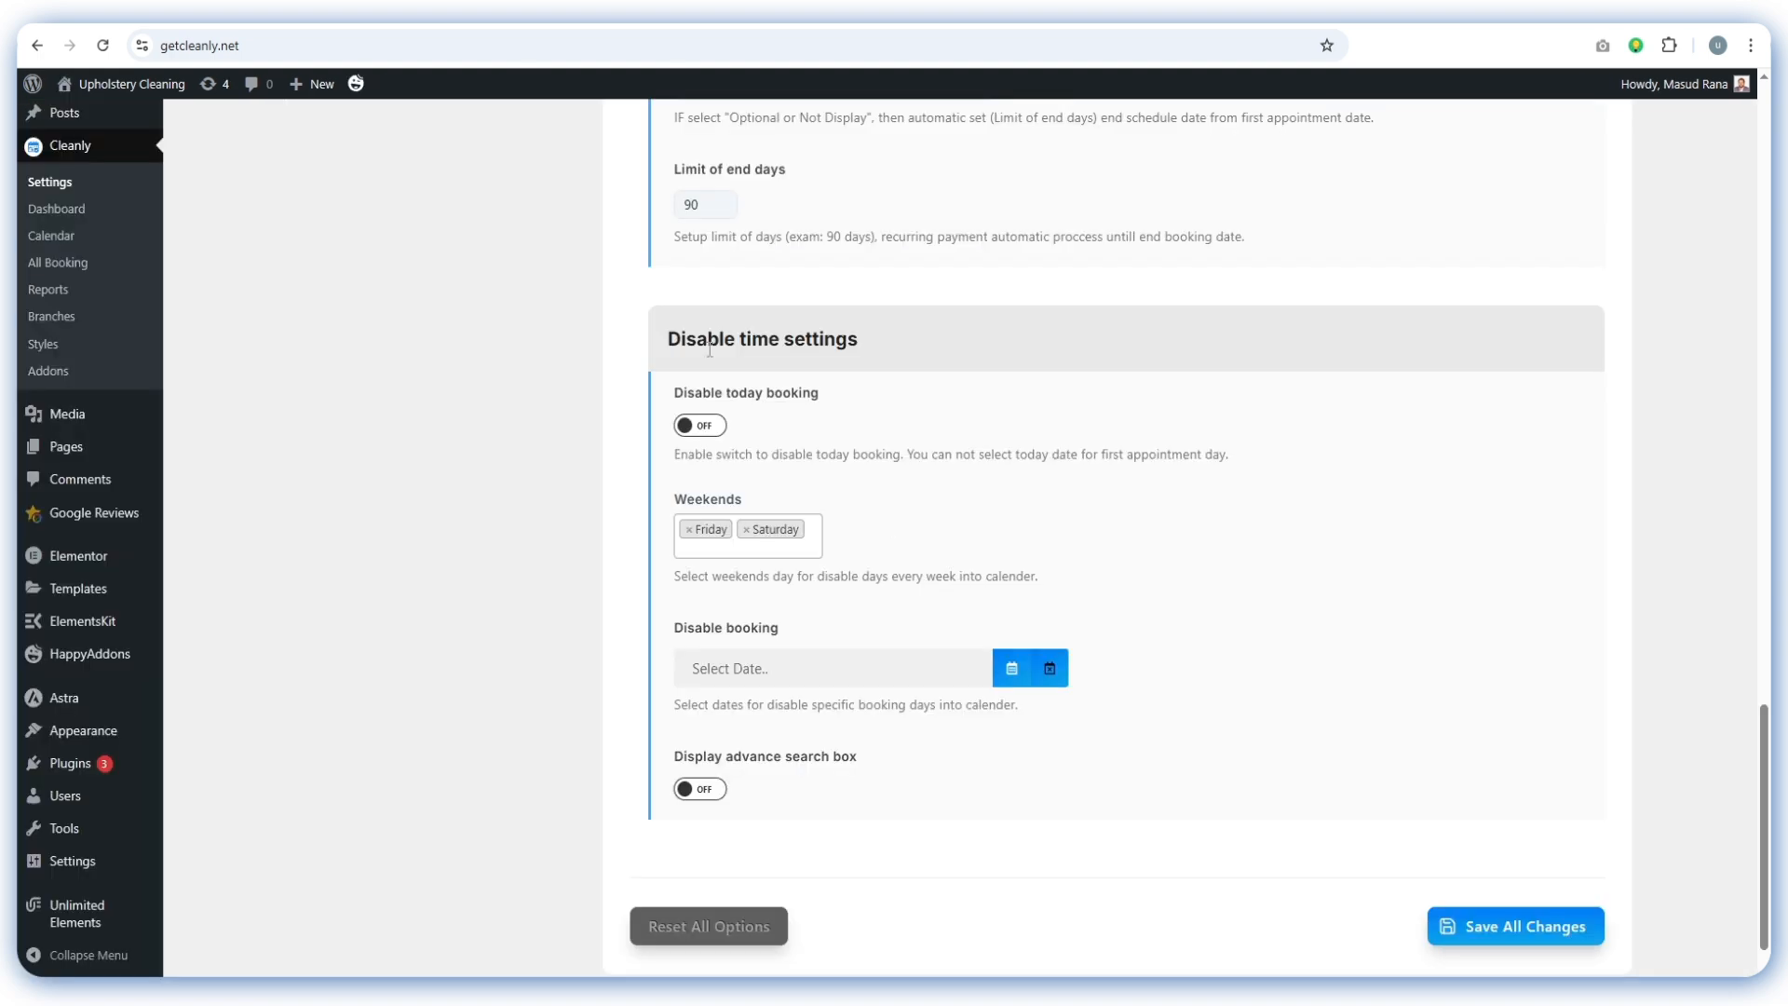
Open the Custom Fields settings under Form Data, and find the Additional Information section on the booking page
scroll(842, 511, up, 6)
scroll(842, 511, up, 10)
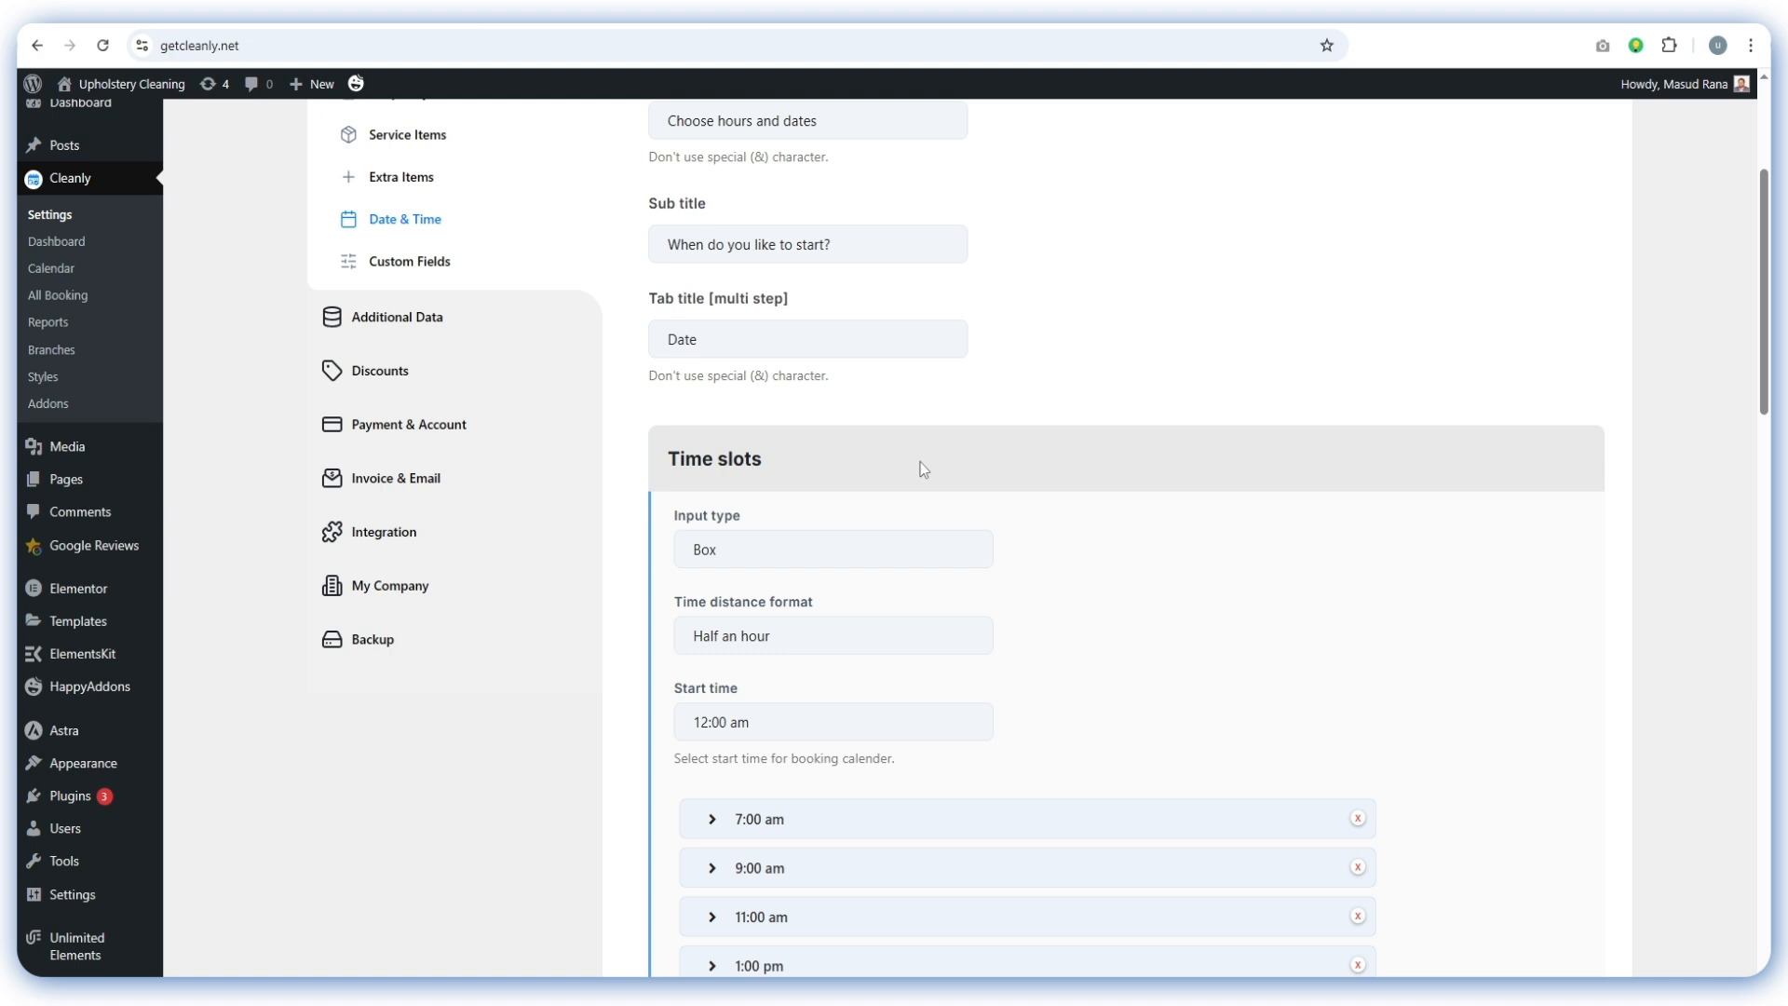
scroll(920, 462, up, 3)
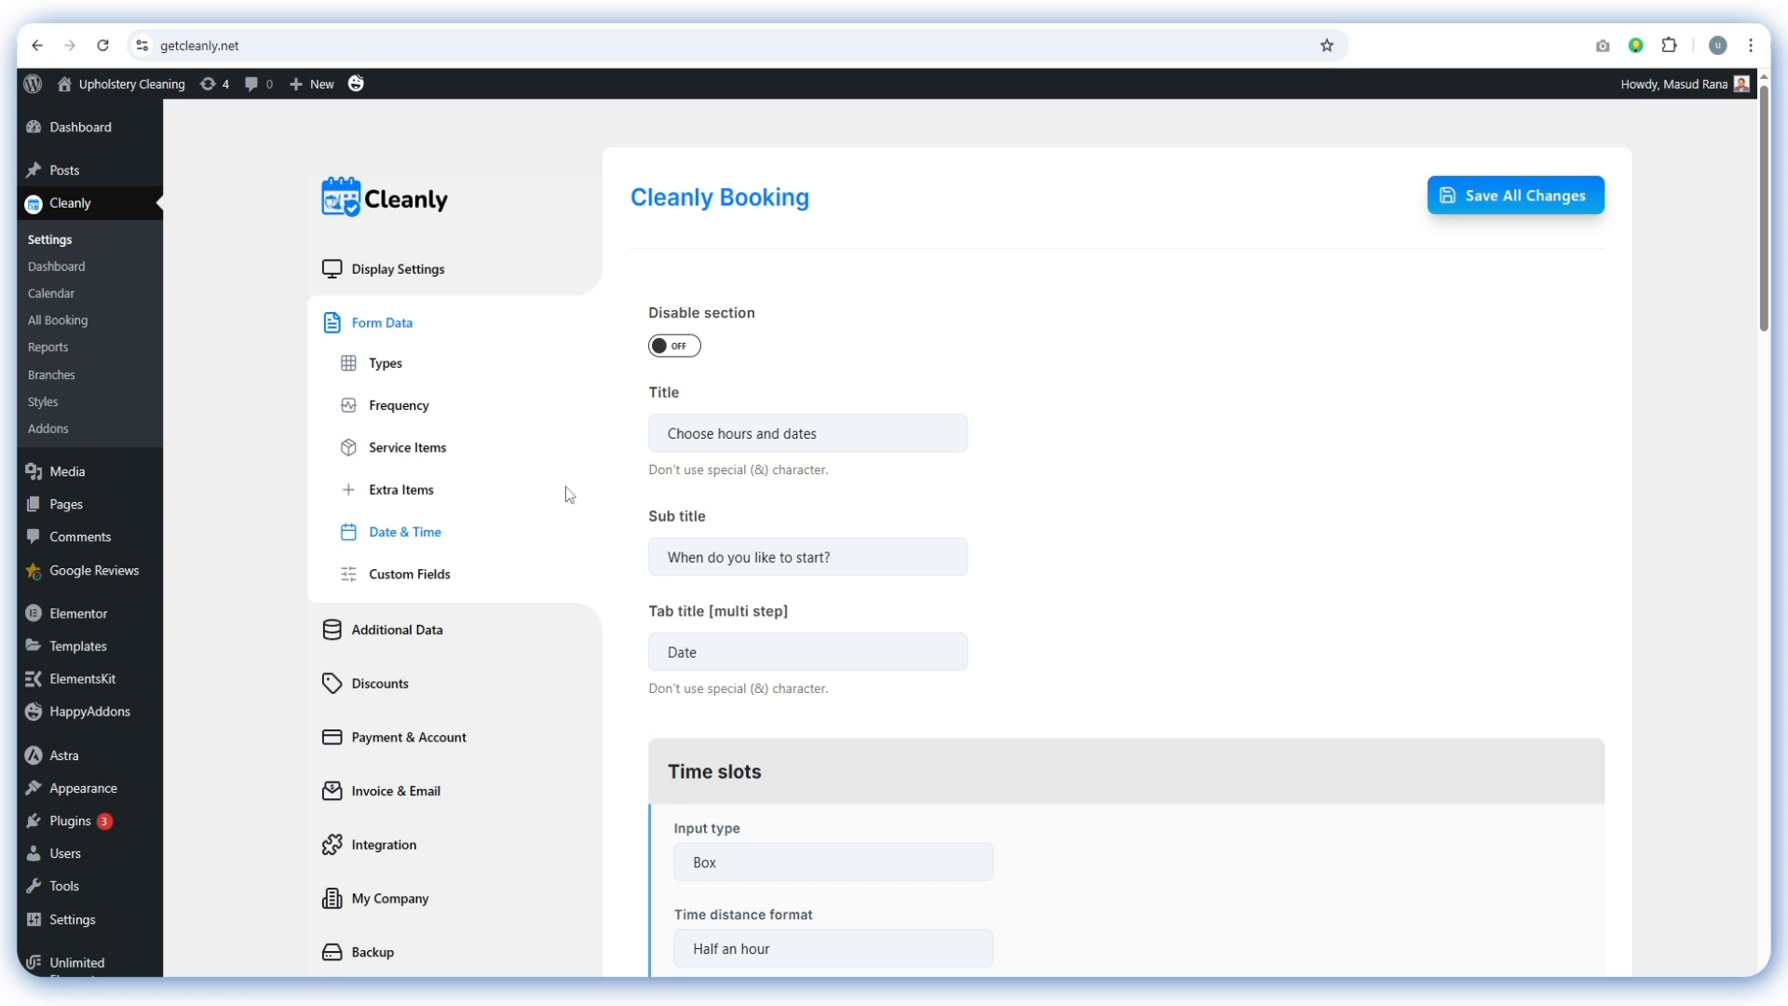
click(372, 579)
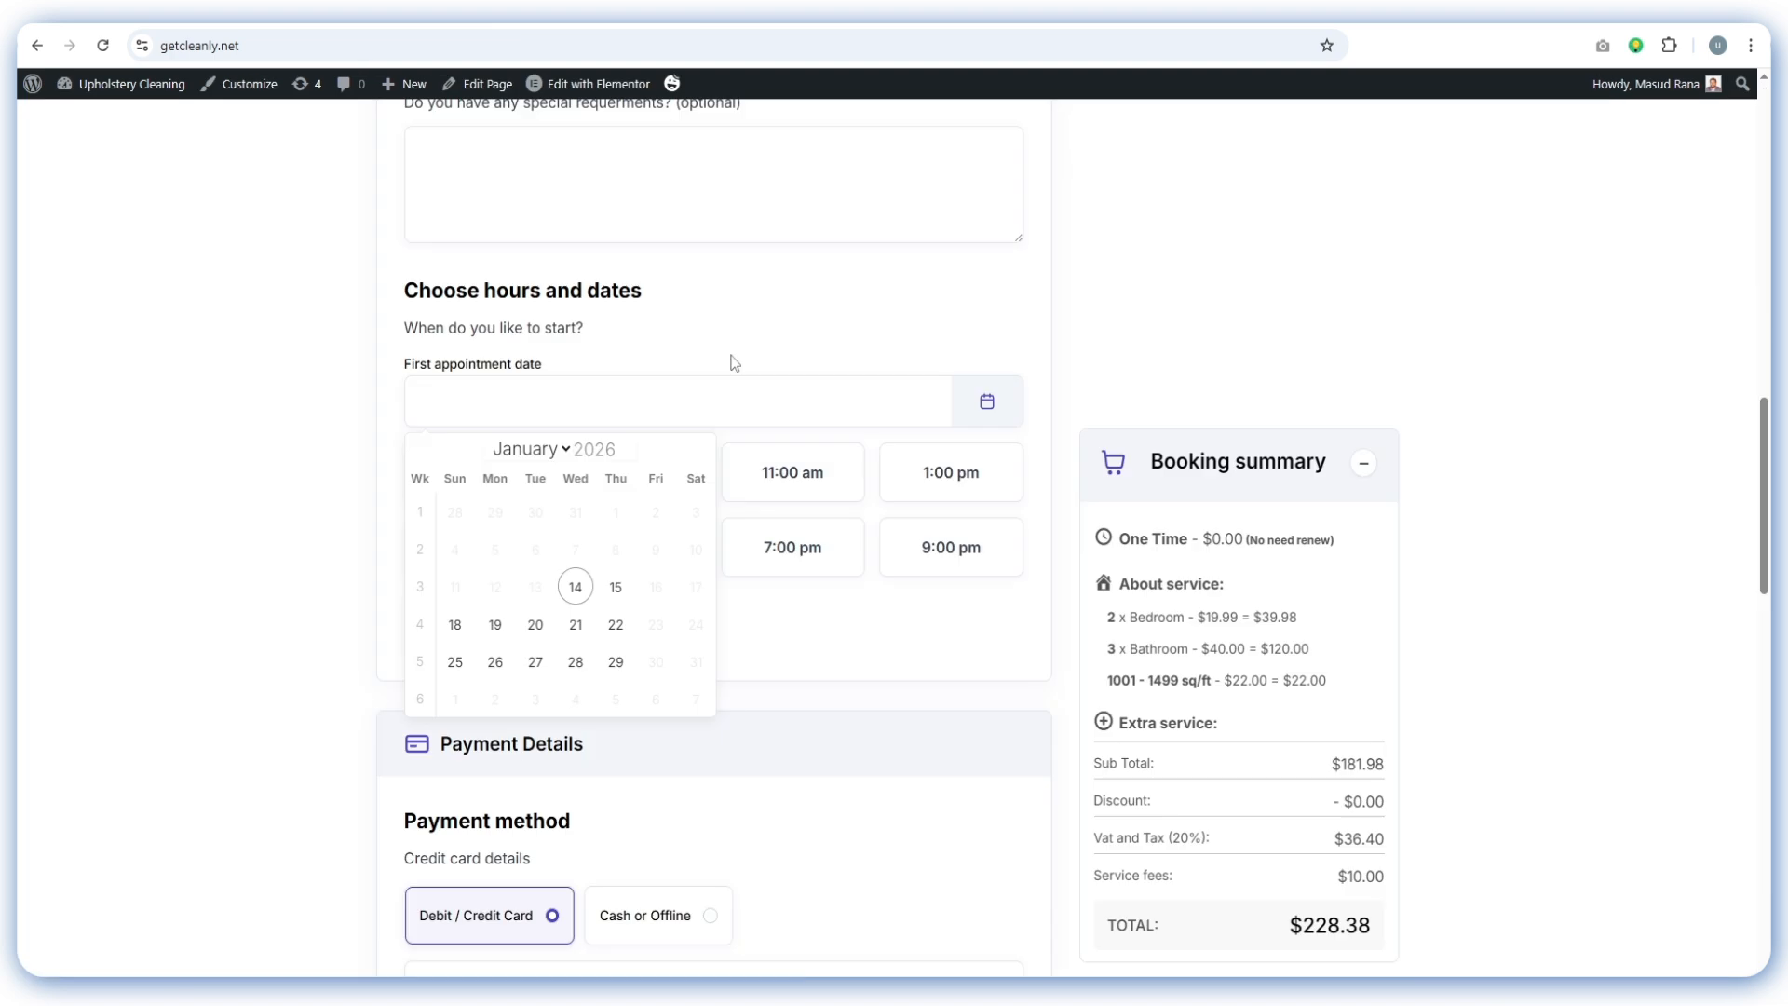
click(87, 543)
scroll(596, 428, up, 4)
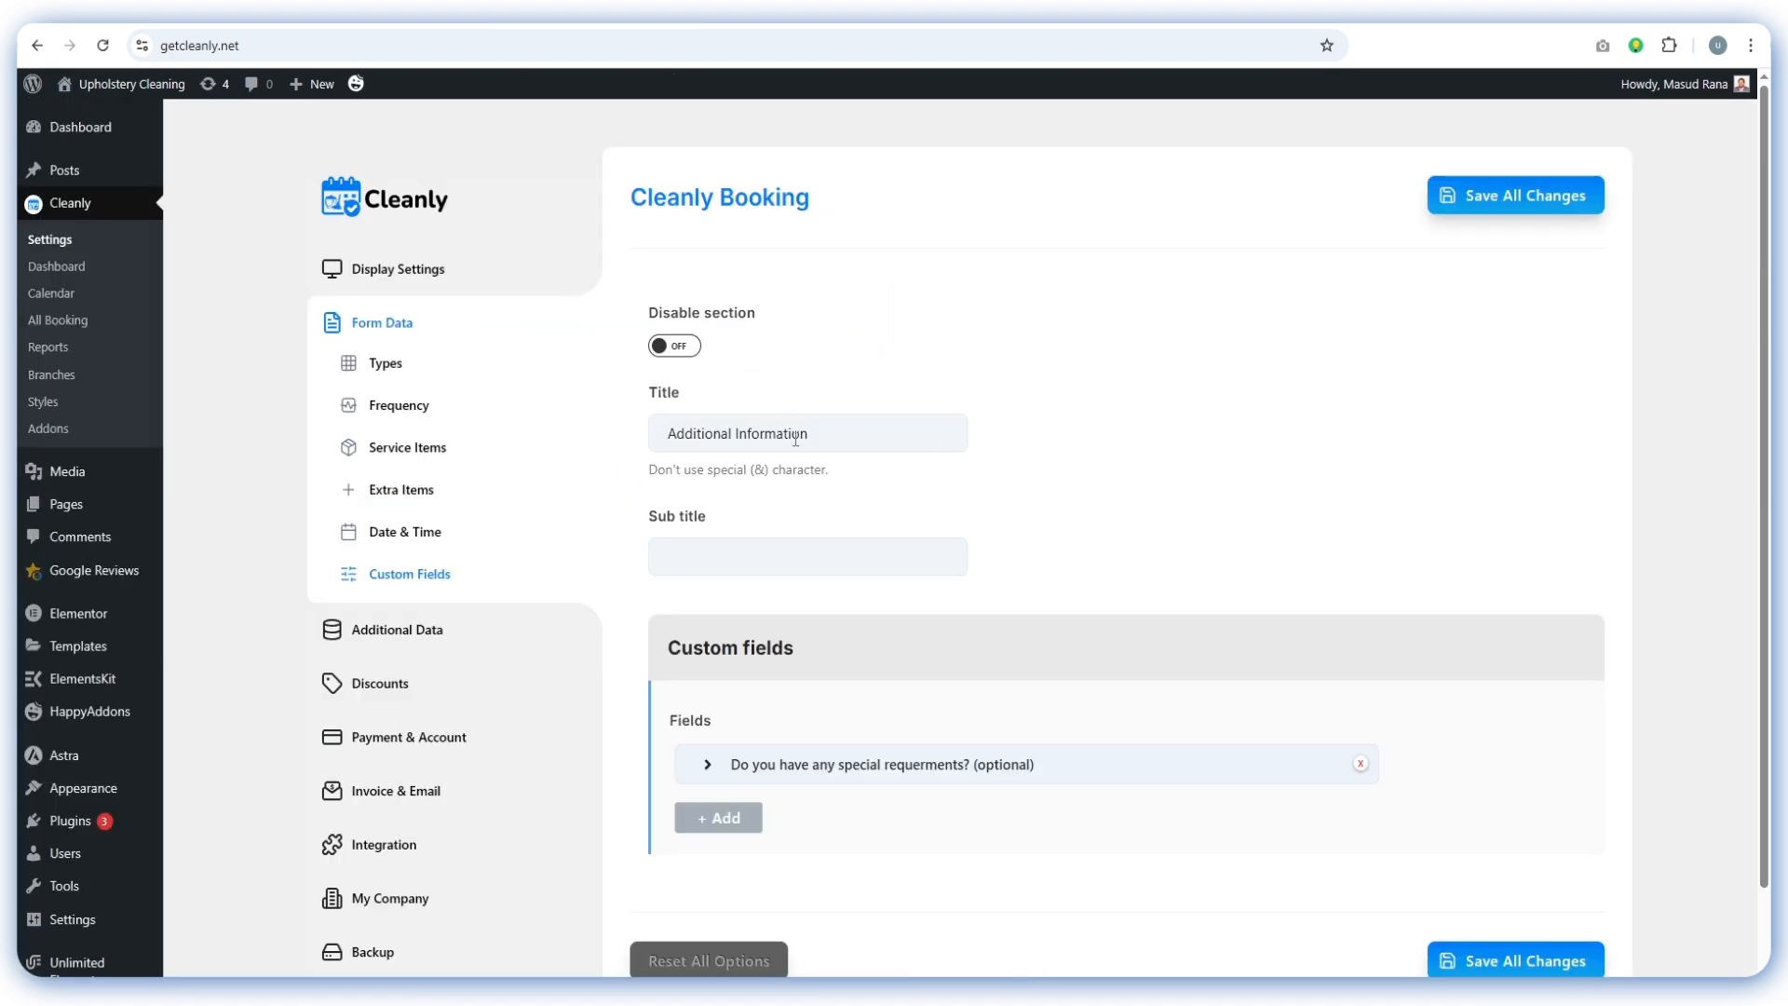
Examine the custom fields section's title and subtitle, and expand the special requirements field to review its options
drag(807, 433, 658, 436)
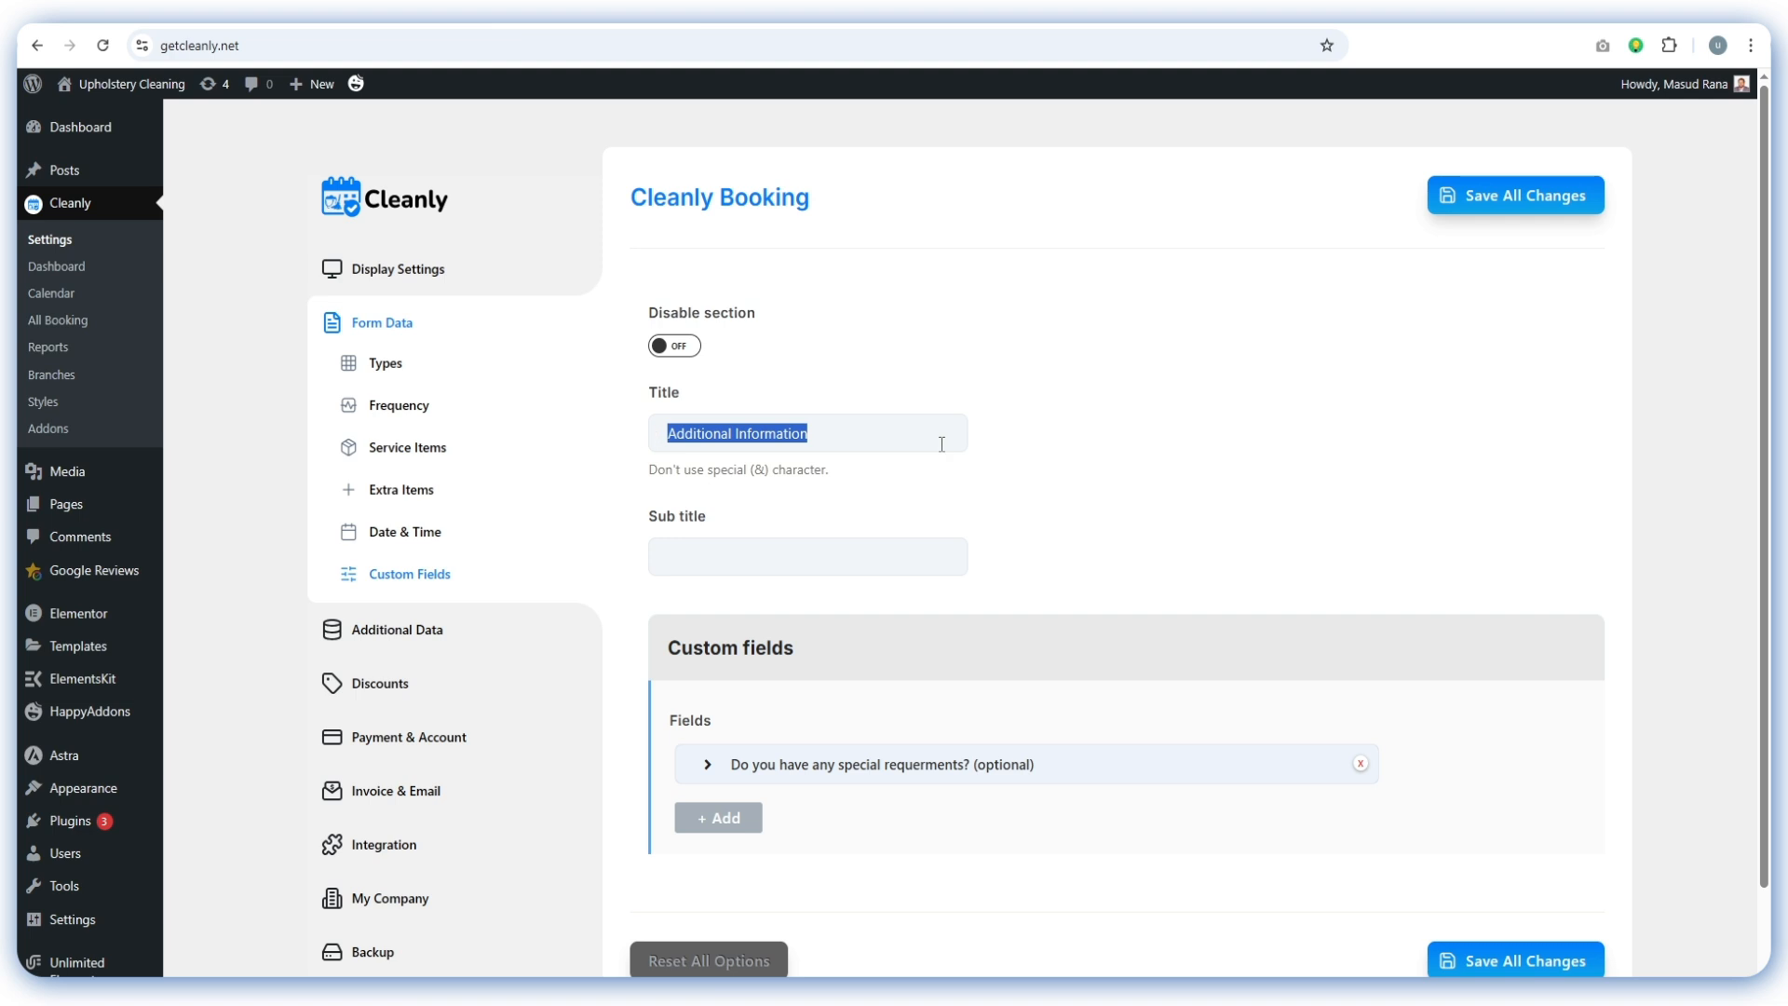
click(754, 549)
scroll(808, 552, down, 1)
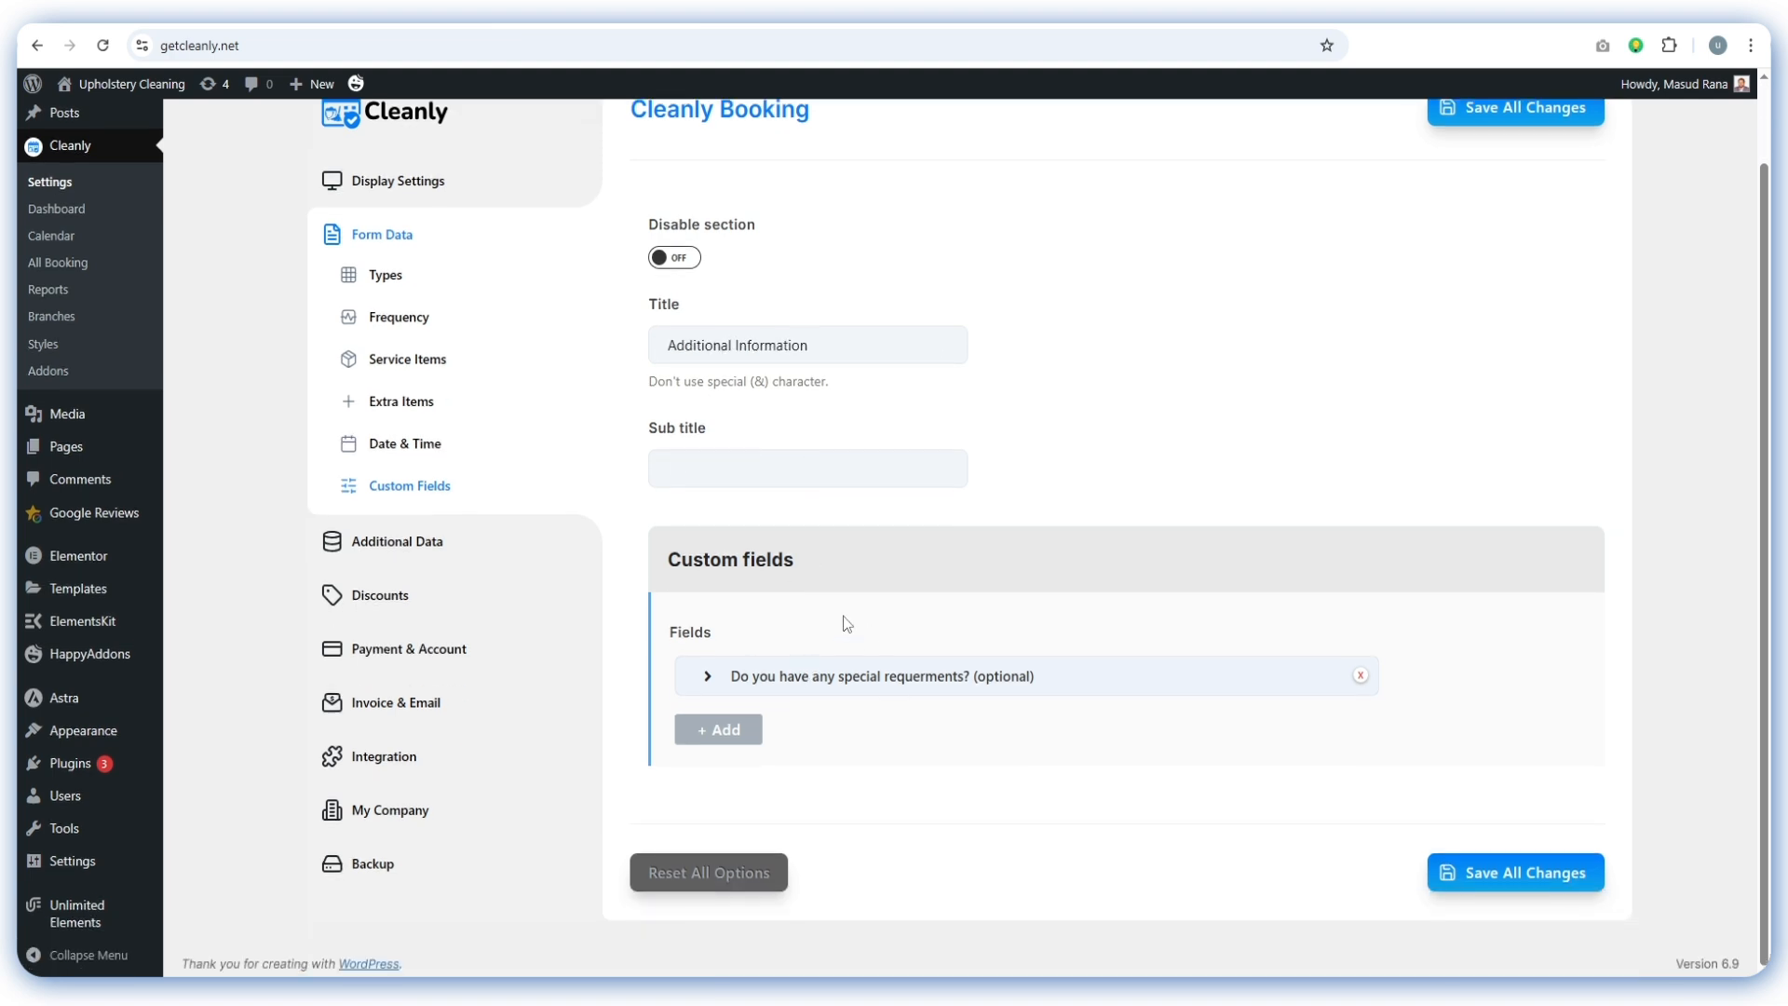
click(746, 679)
scroll(819, 521, down, 2)
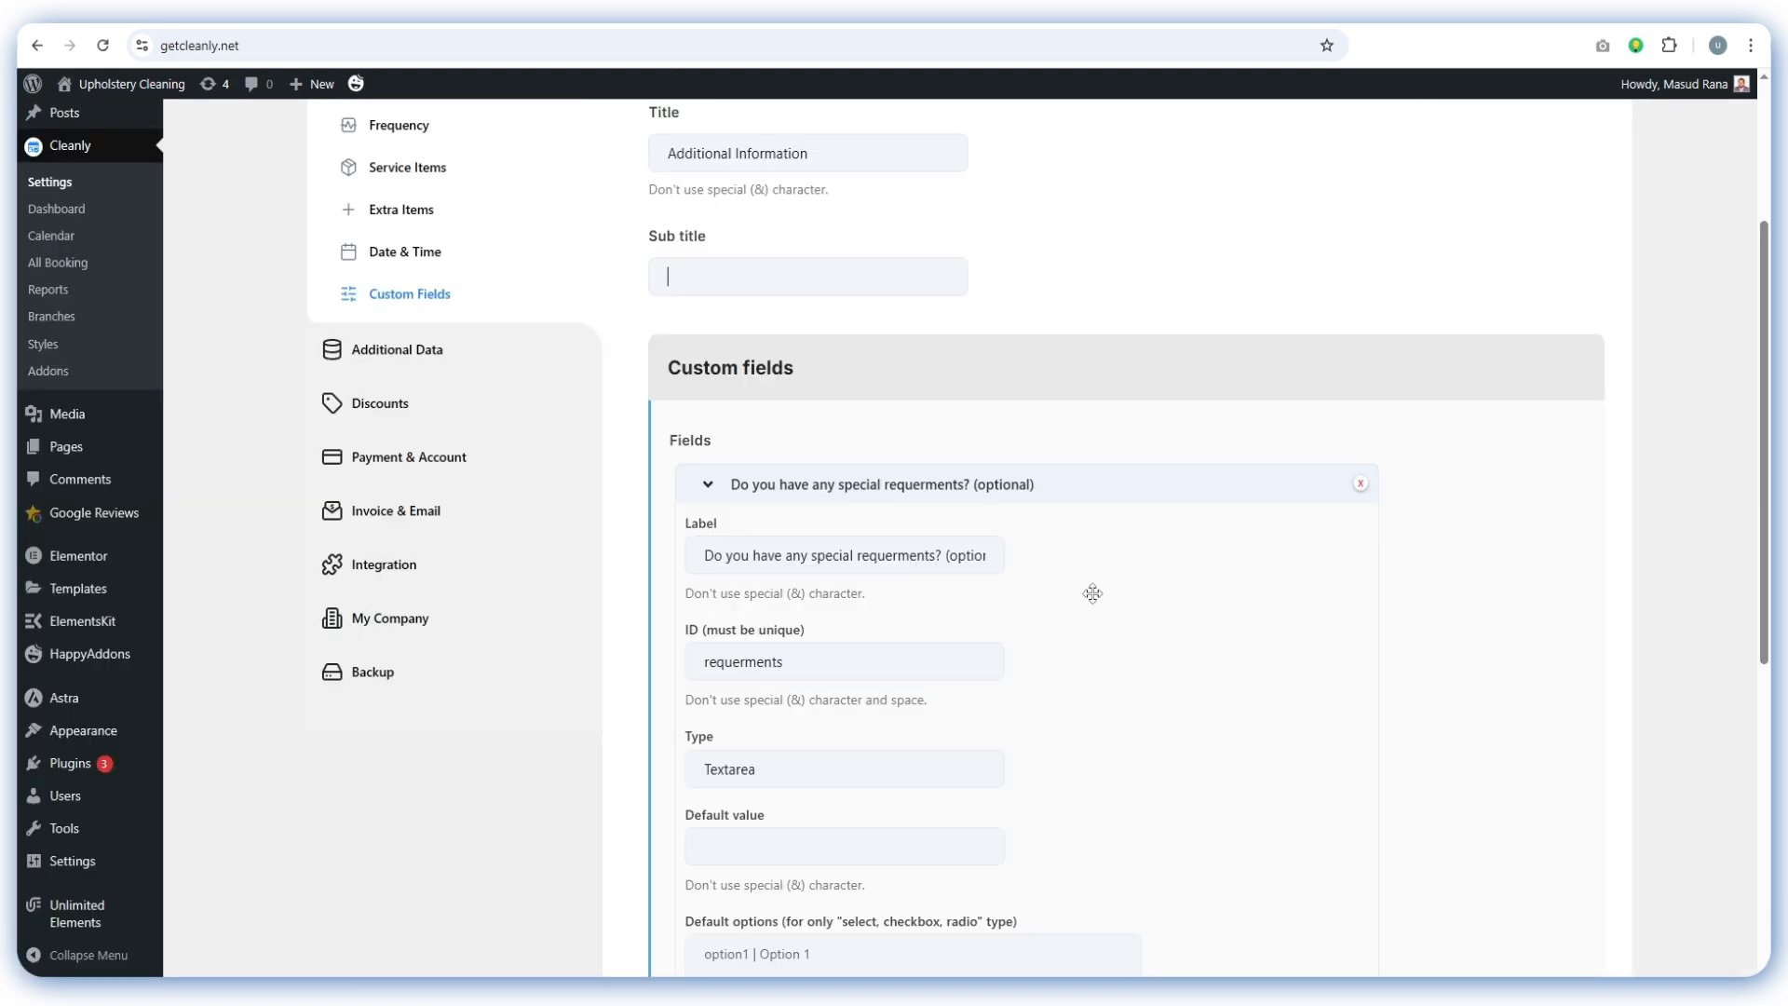
scroll(1086, 590, down, 4)
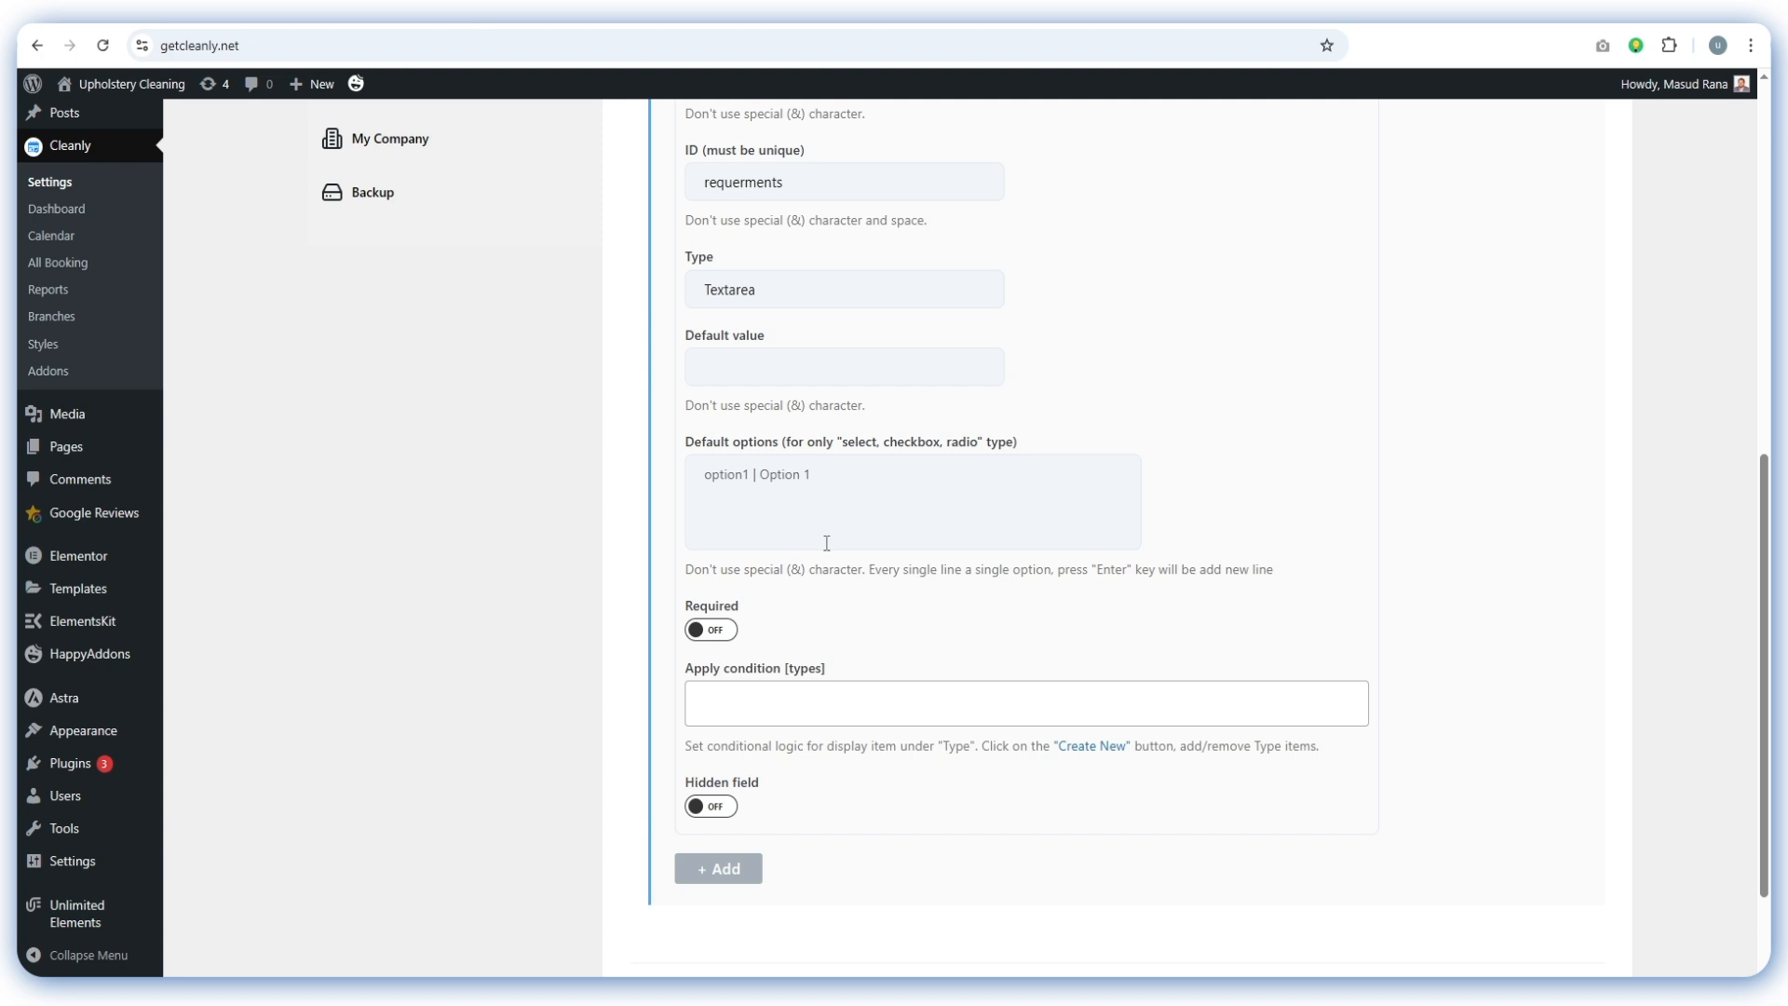
Check the special requirements text area on the booking page, and return to the Custom Fields settings
scroll(827, 543, up, 2)
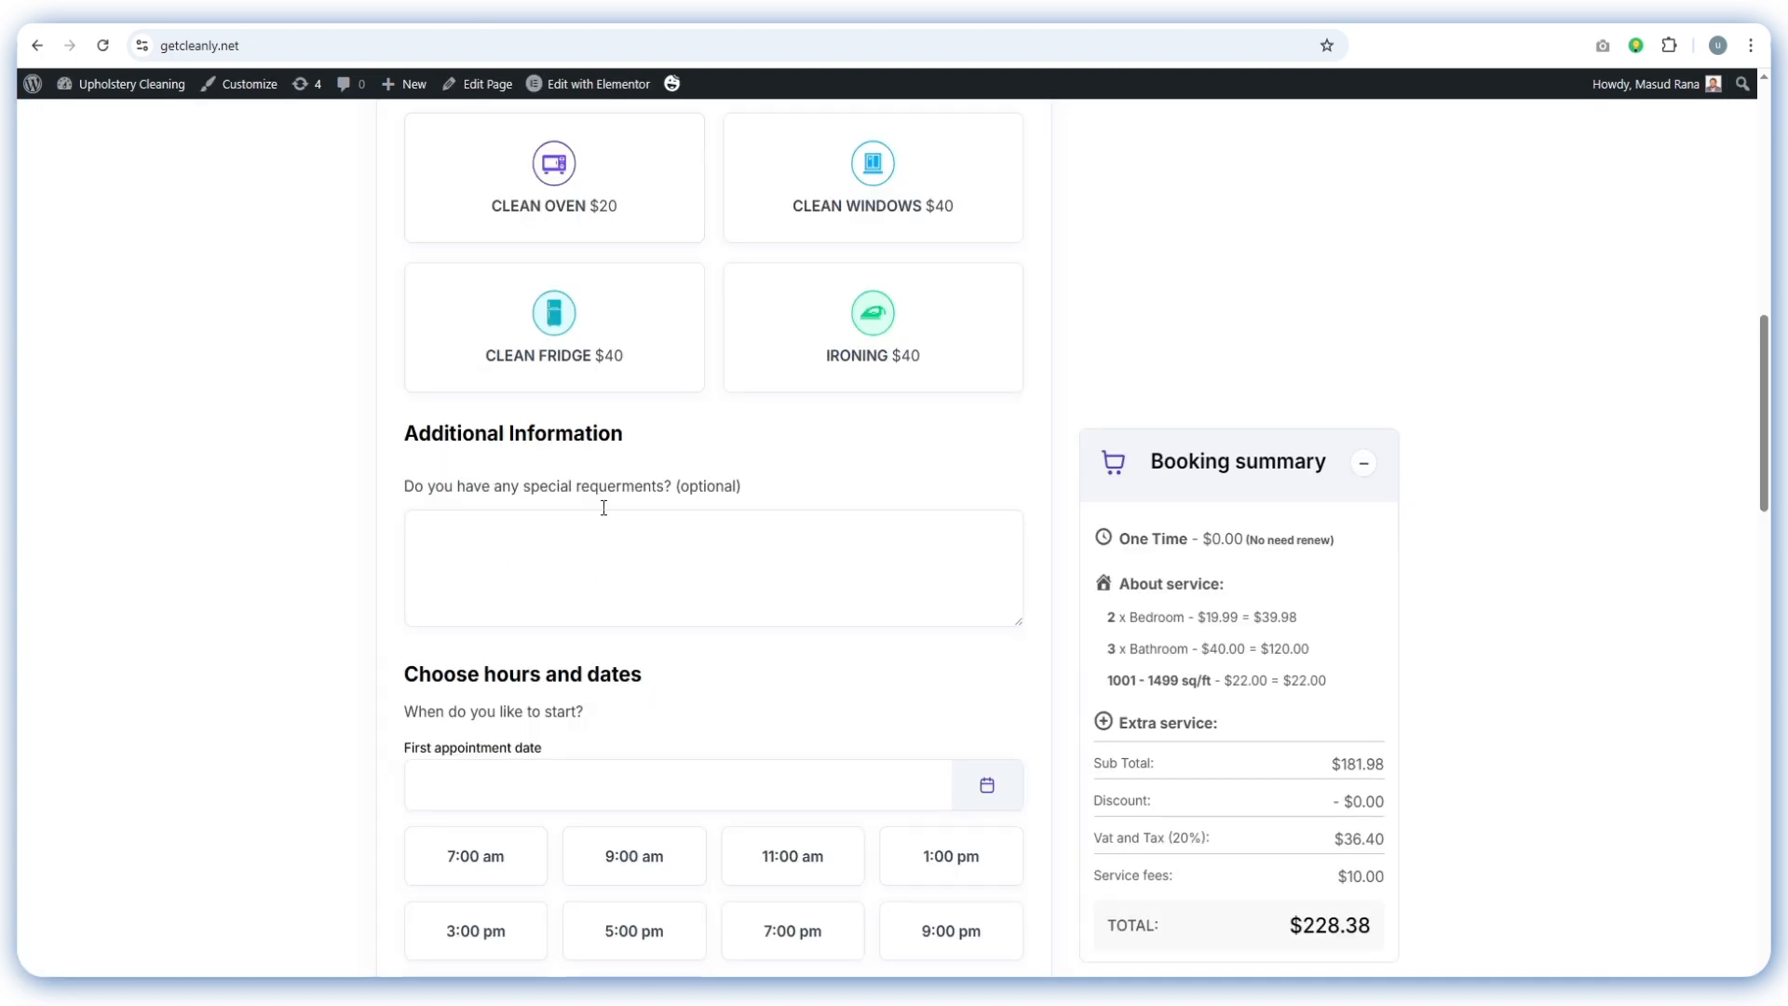
click(600, 515)
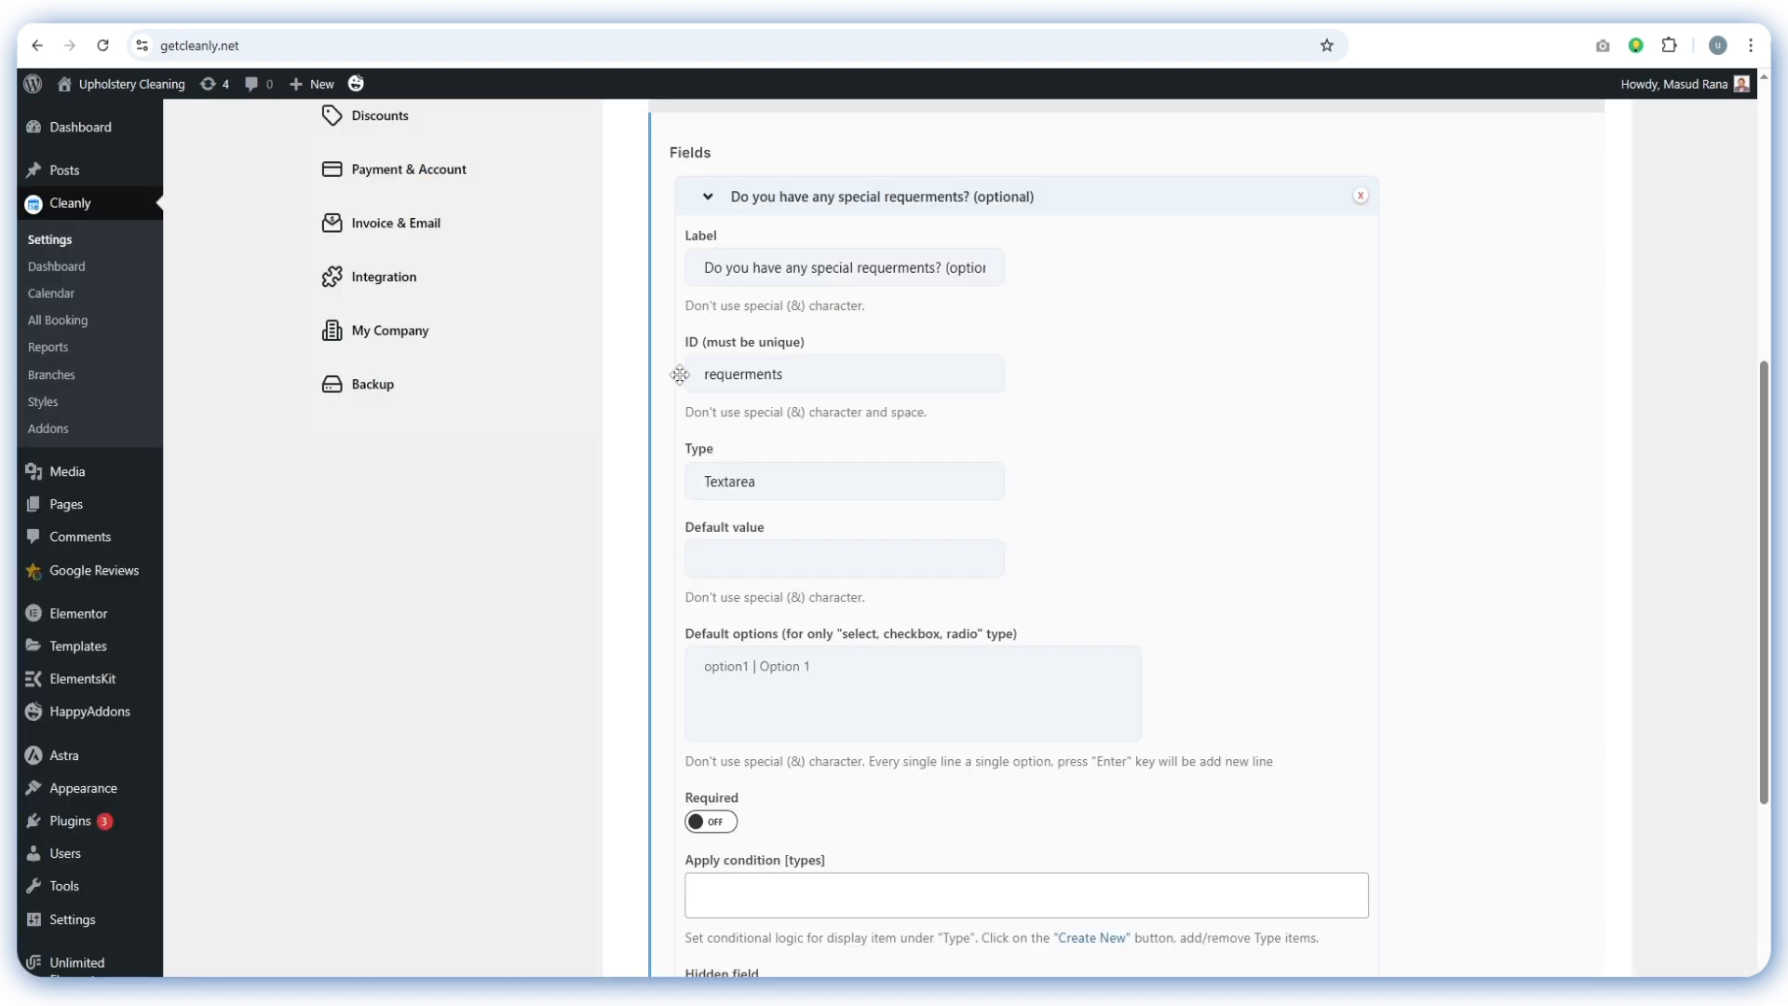
scroll(792, 410, up, 6)
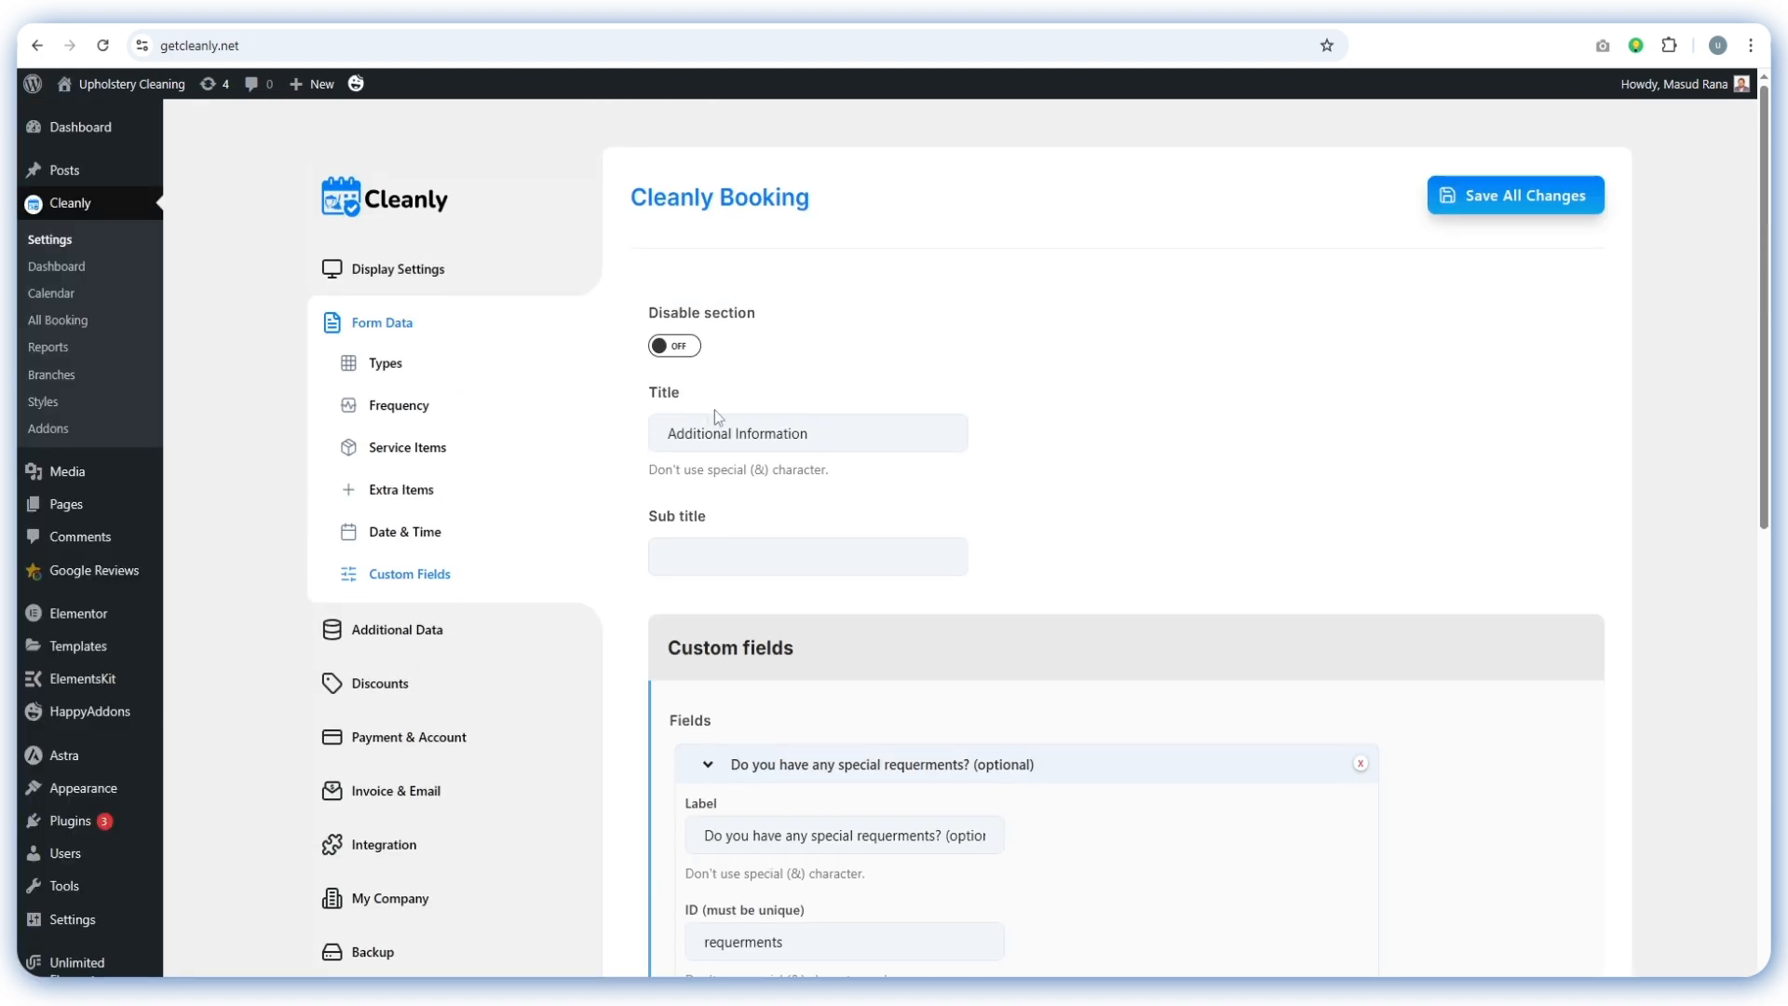
scroll(814, 309, down, 1)
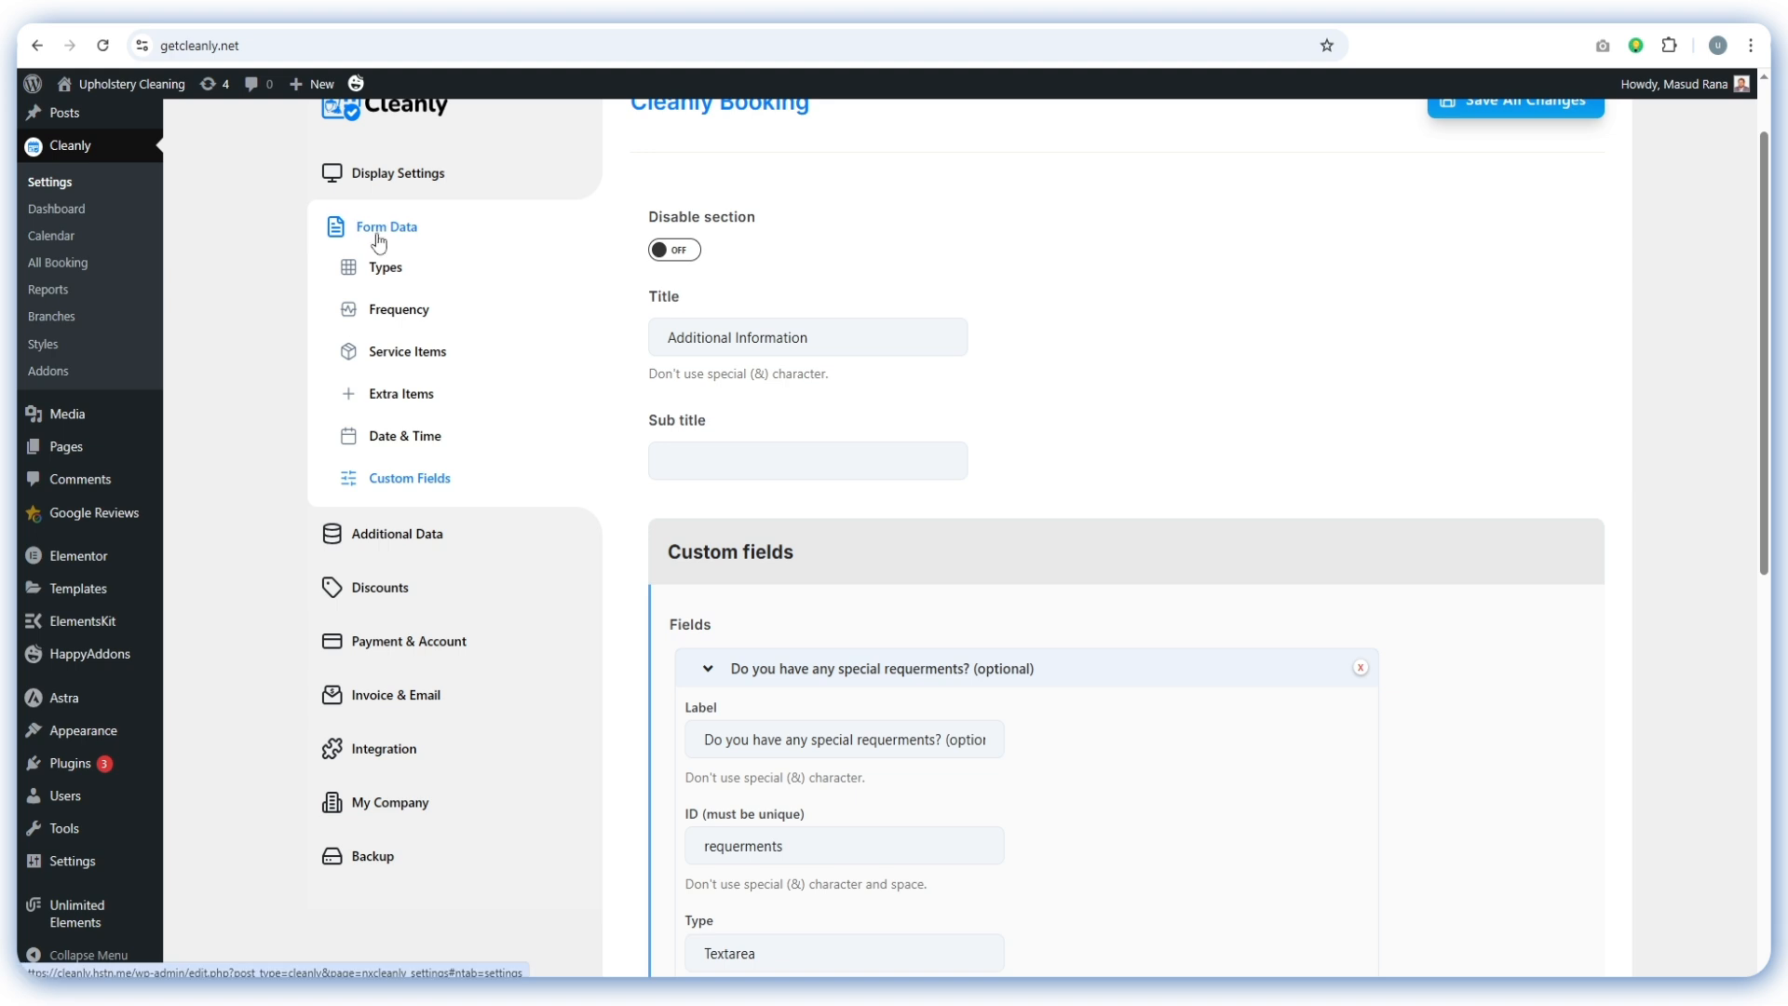
Review the Form Data pages in order: Frequency, Service Items, Extra Items, Date & Time and Custom Fields
click(399, 311)
click(416, 354)
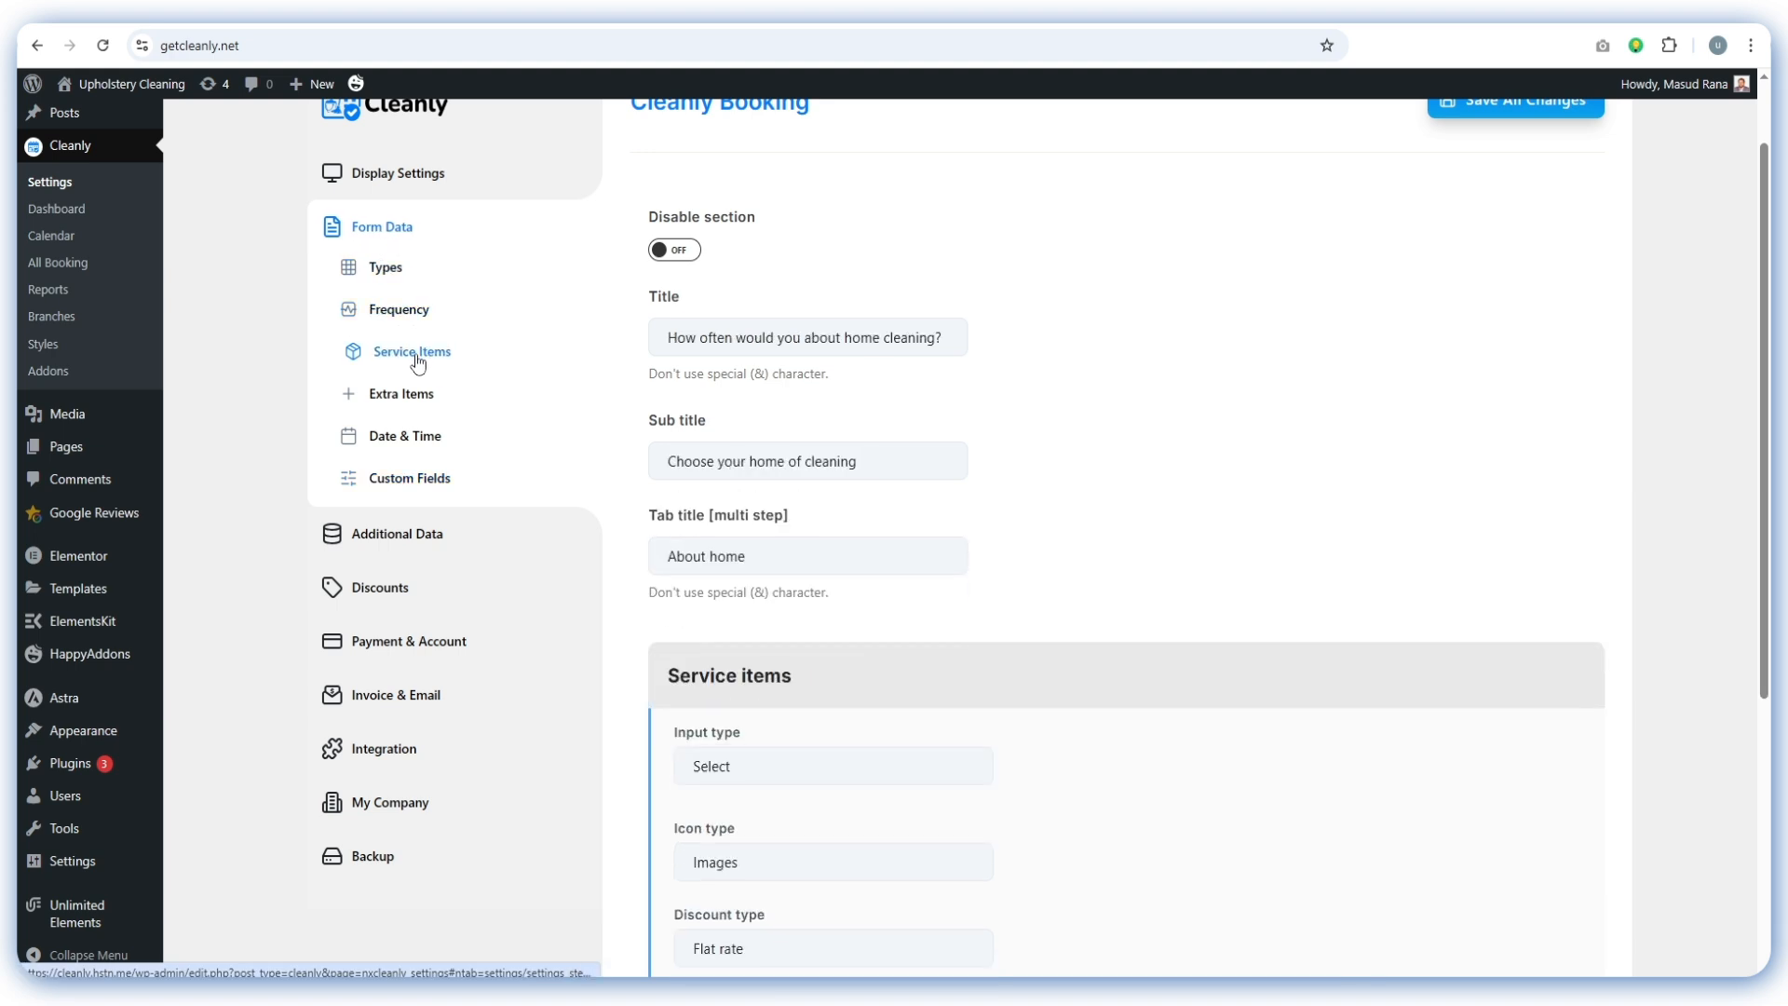
click(403, 395)
click(405, 438)
click(414, 480)
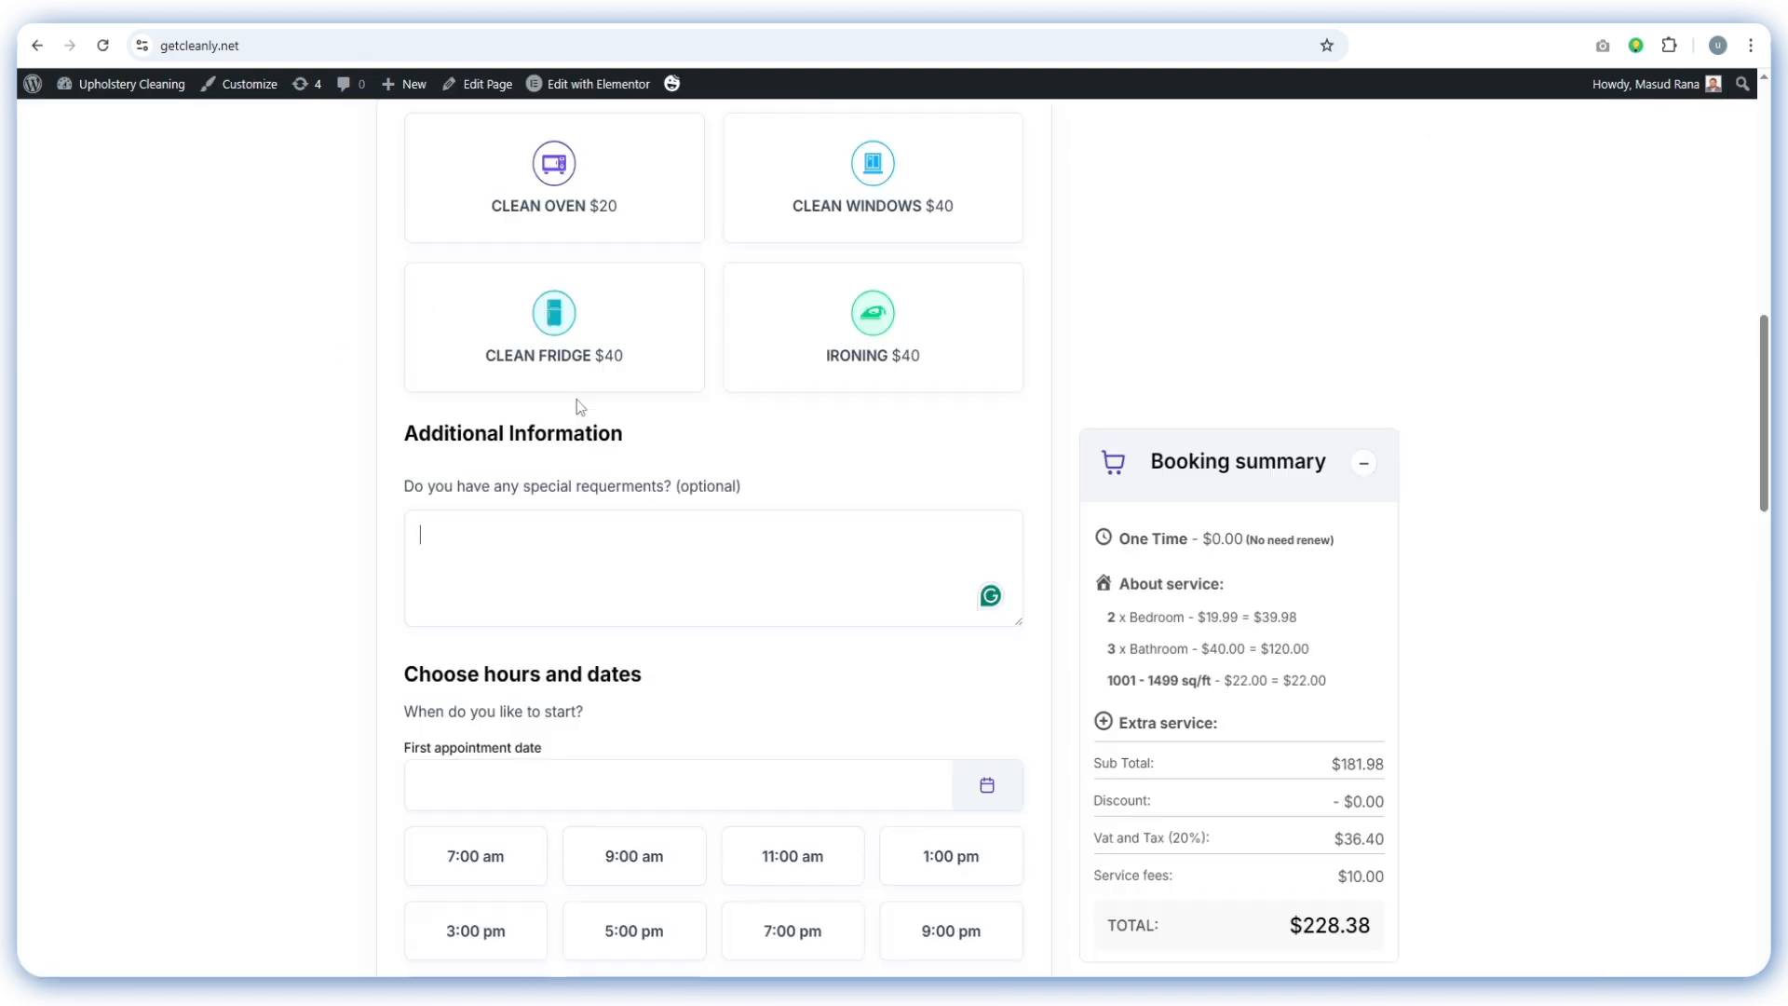
Look over the booking form from the Additional Information section back up to the cleaning type choices
scroll(856, 261, down, 2)
scroll(857, 261, up, 2)
scroll(857, 262, up, 7)
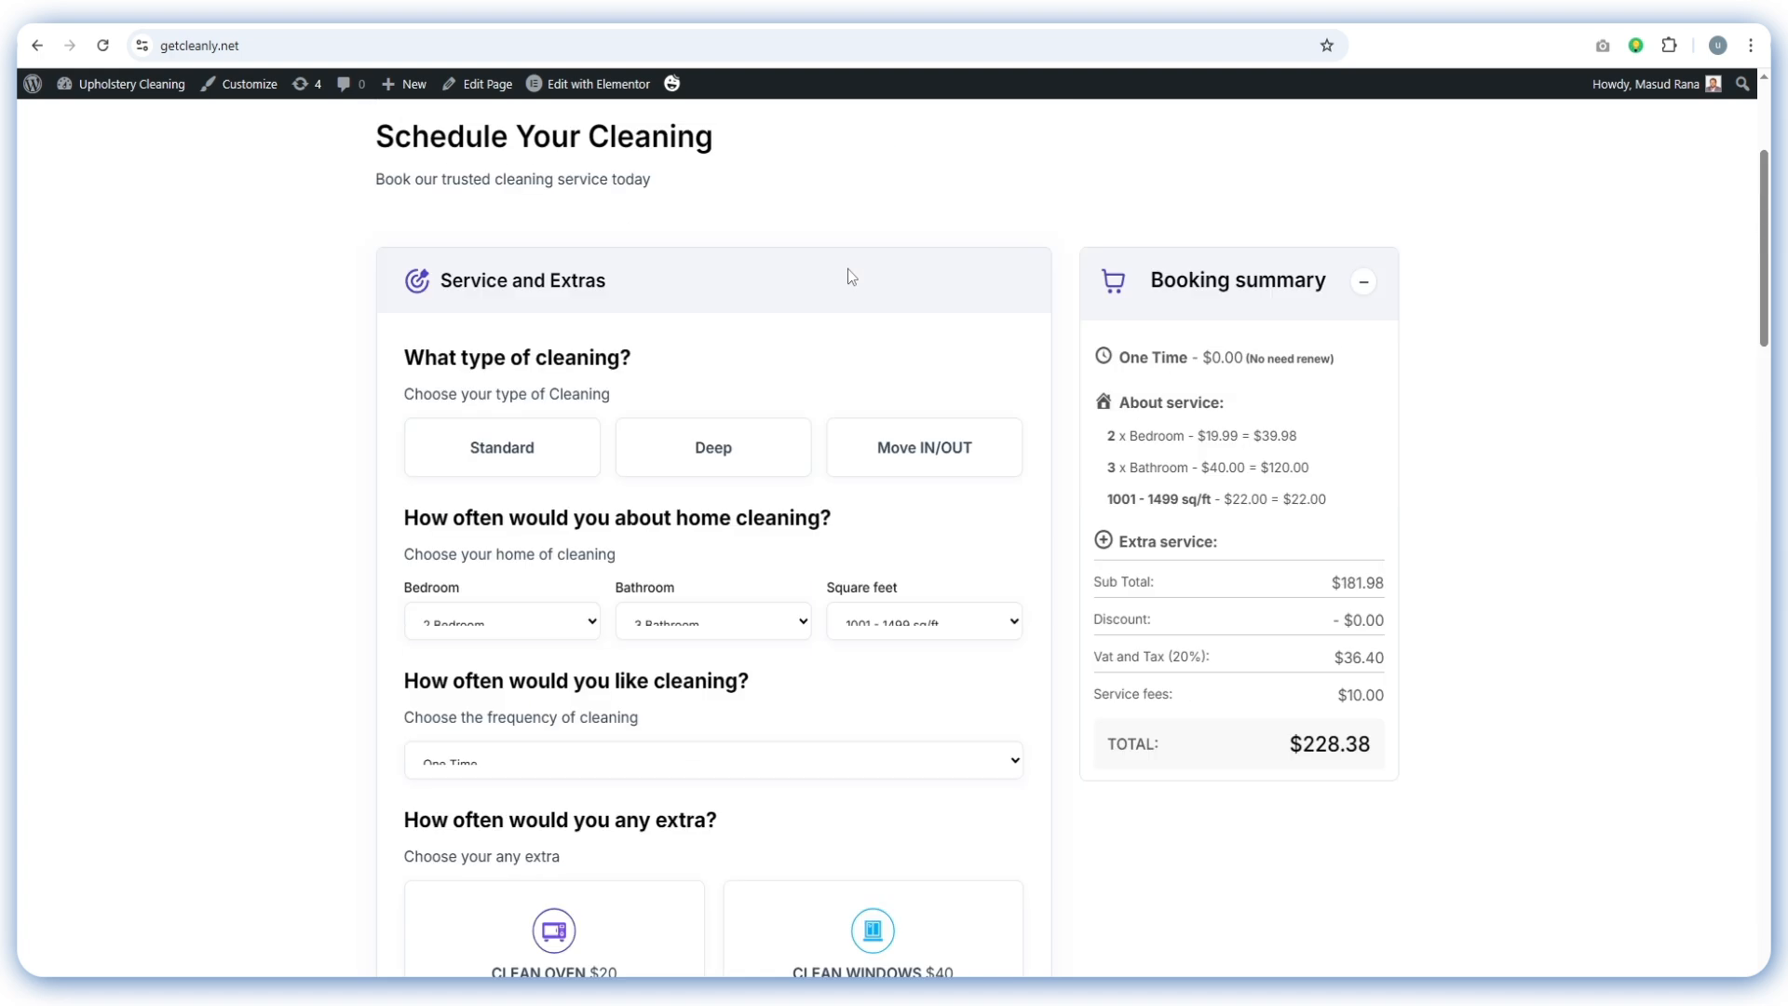